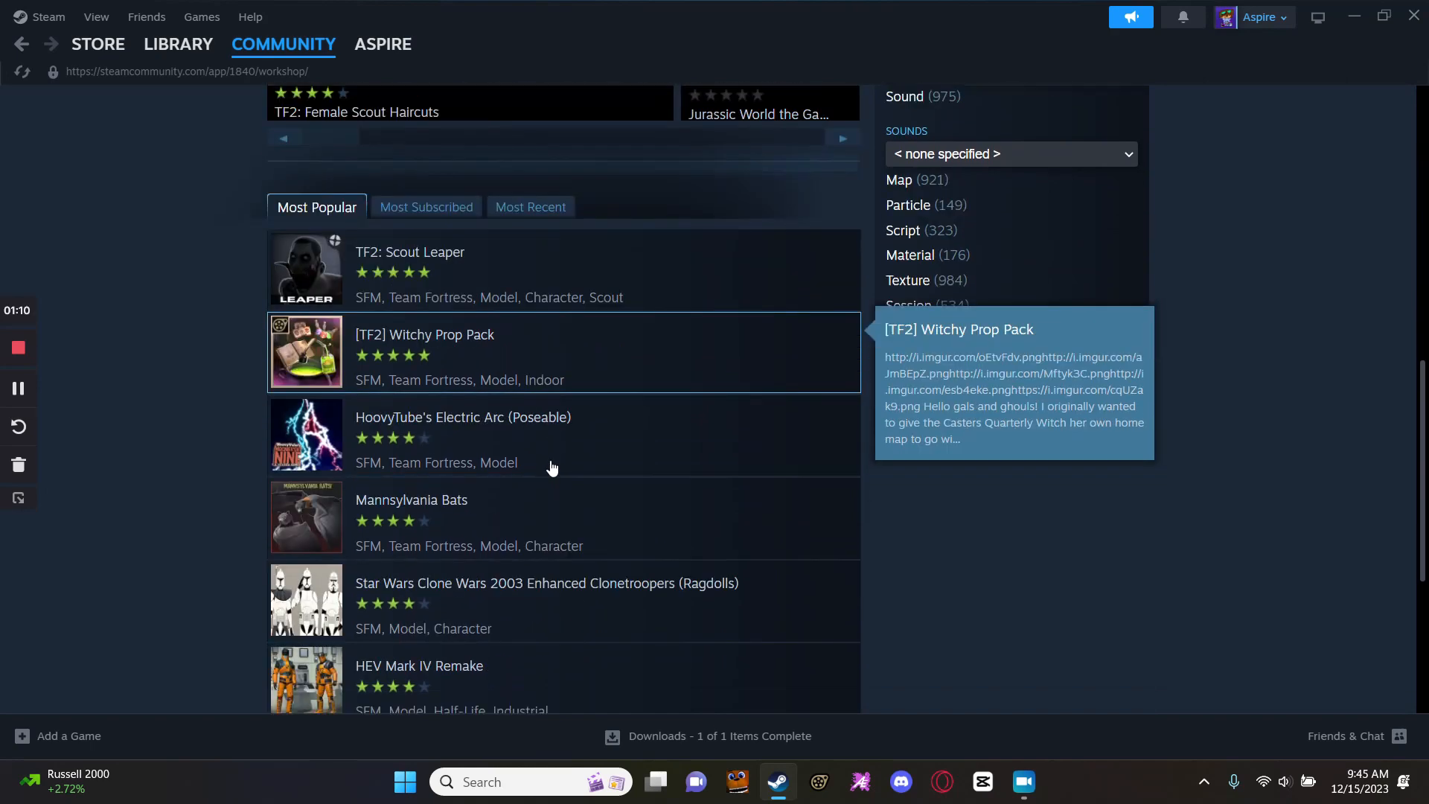
Open the full list of Source Filmmaker Workshop items from the Most Popular section of the Workshop home page.
{"action": "scroll", "coordinate": [551, 468], "scroll_direction": "down", "scroll_amount": 3}
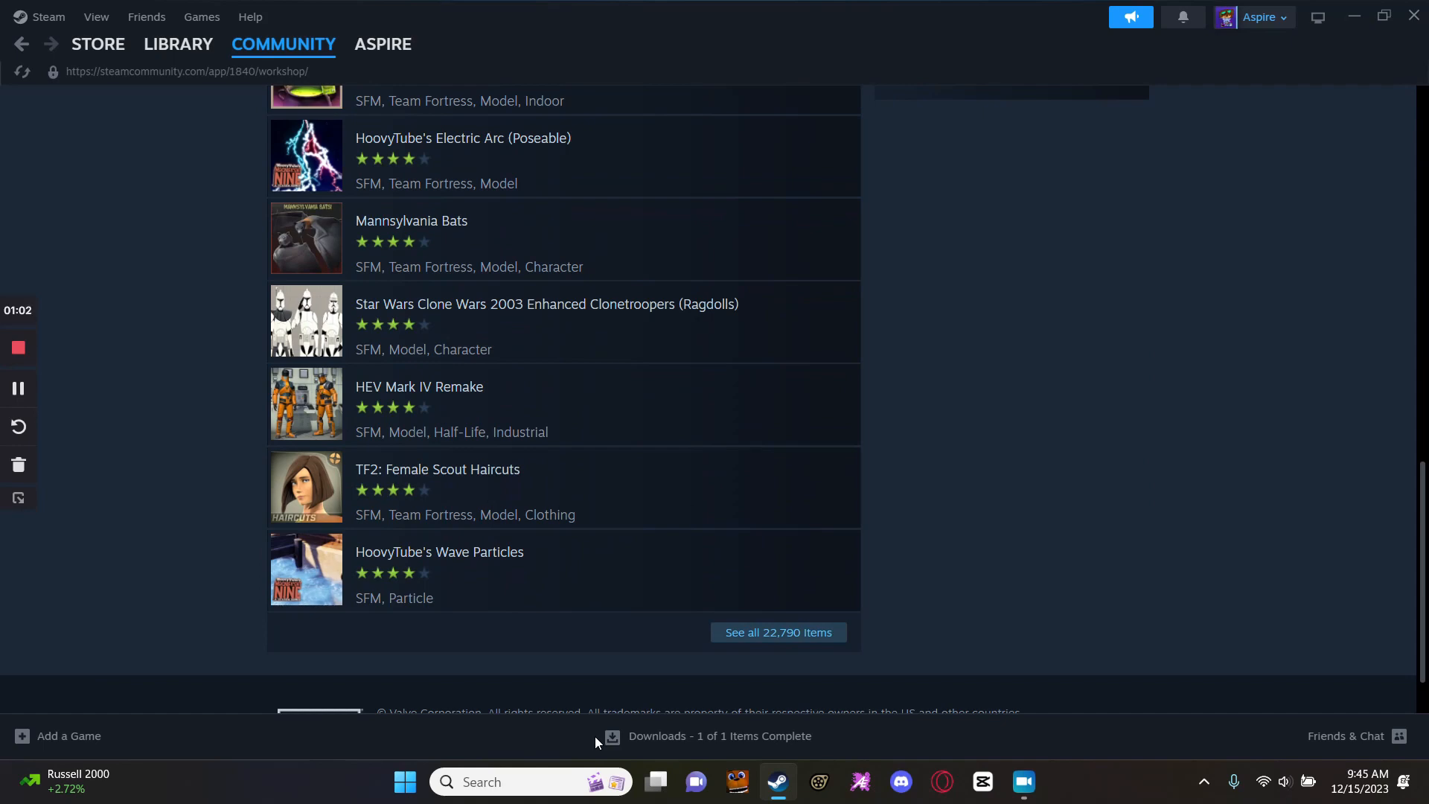
{"action": "scroll", "coordinate": [985, 394], "scroll_direction": "up", "scroll_amount": 15}
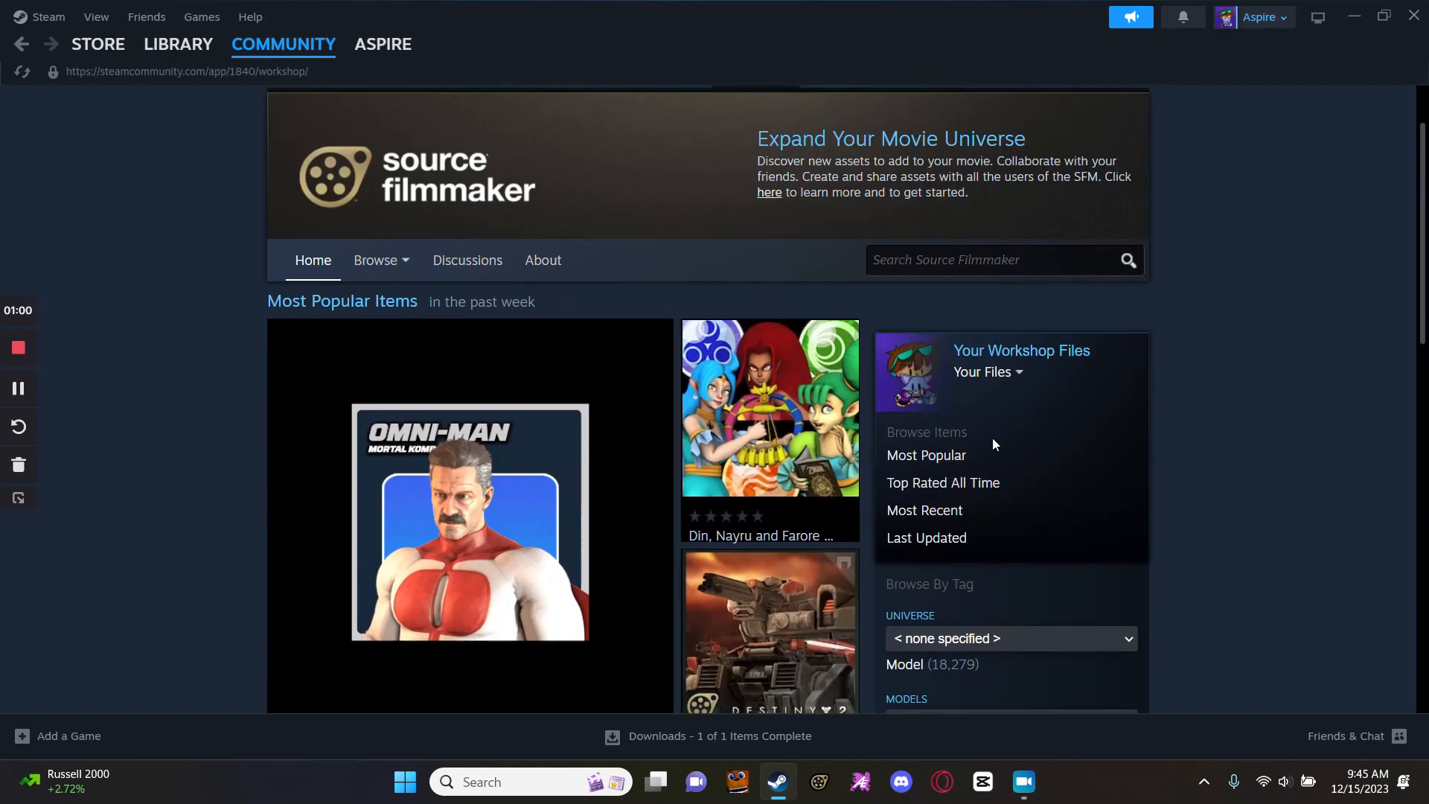
{"action": "scroll", "coordinate": [1100, 310], "scroll_direction": "down", "scroll_amount": 1}
{"action": "scroll", "coordinate": [910, 443], "scroll_direction": "down", "scroll_amount": 5}
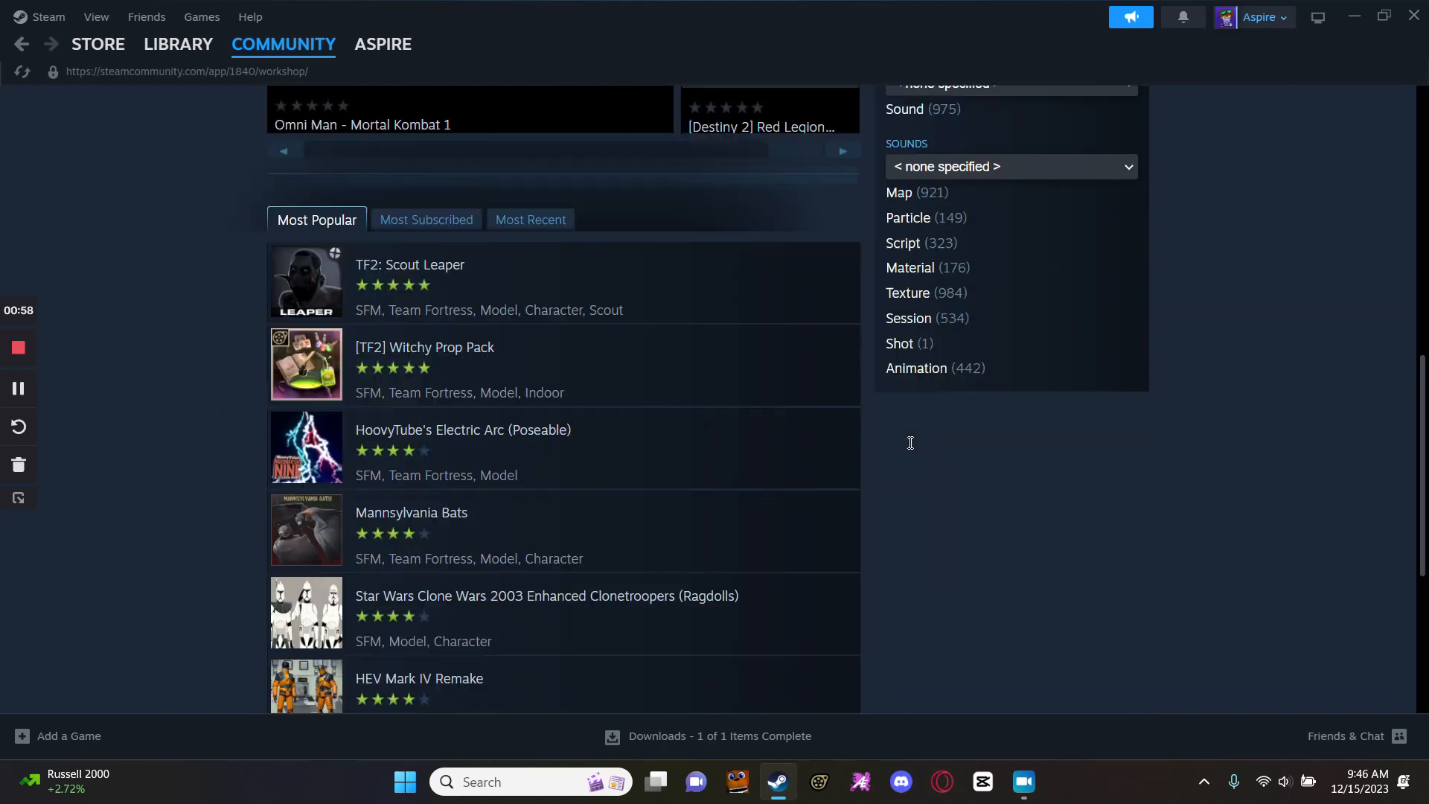
{"action": "scroll", "coordinate": [910, 443], "scroll_direction": "down", "scroll_amount": 5}
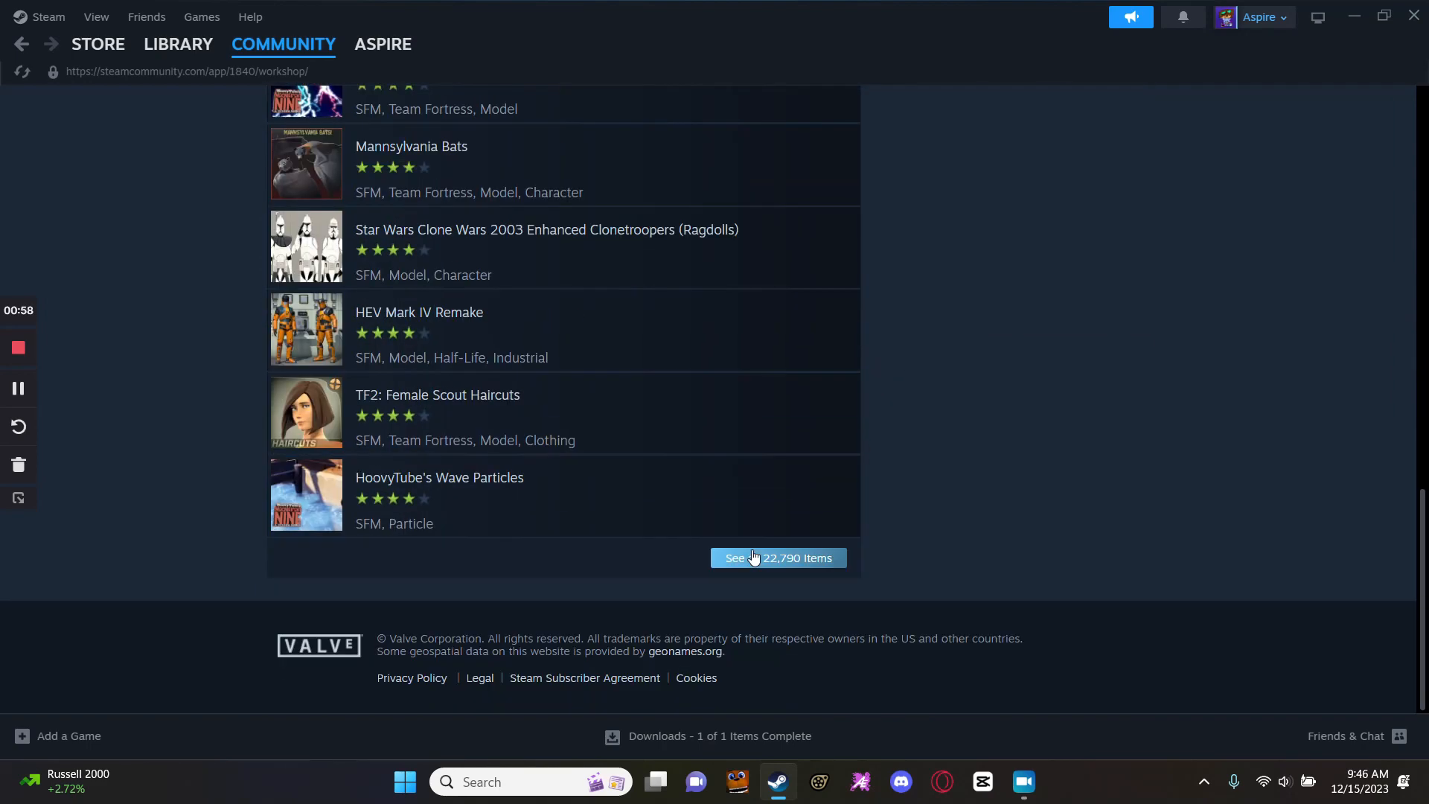
{"action": "left_click", "coordinate": [801, 566]}
Browse the most popular Workshop items to see which models and assets are offered.
{"action": "scroll", "coordinate": [982, 438], "scroll_direction": "down", "scroll_amount": 5}
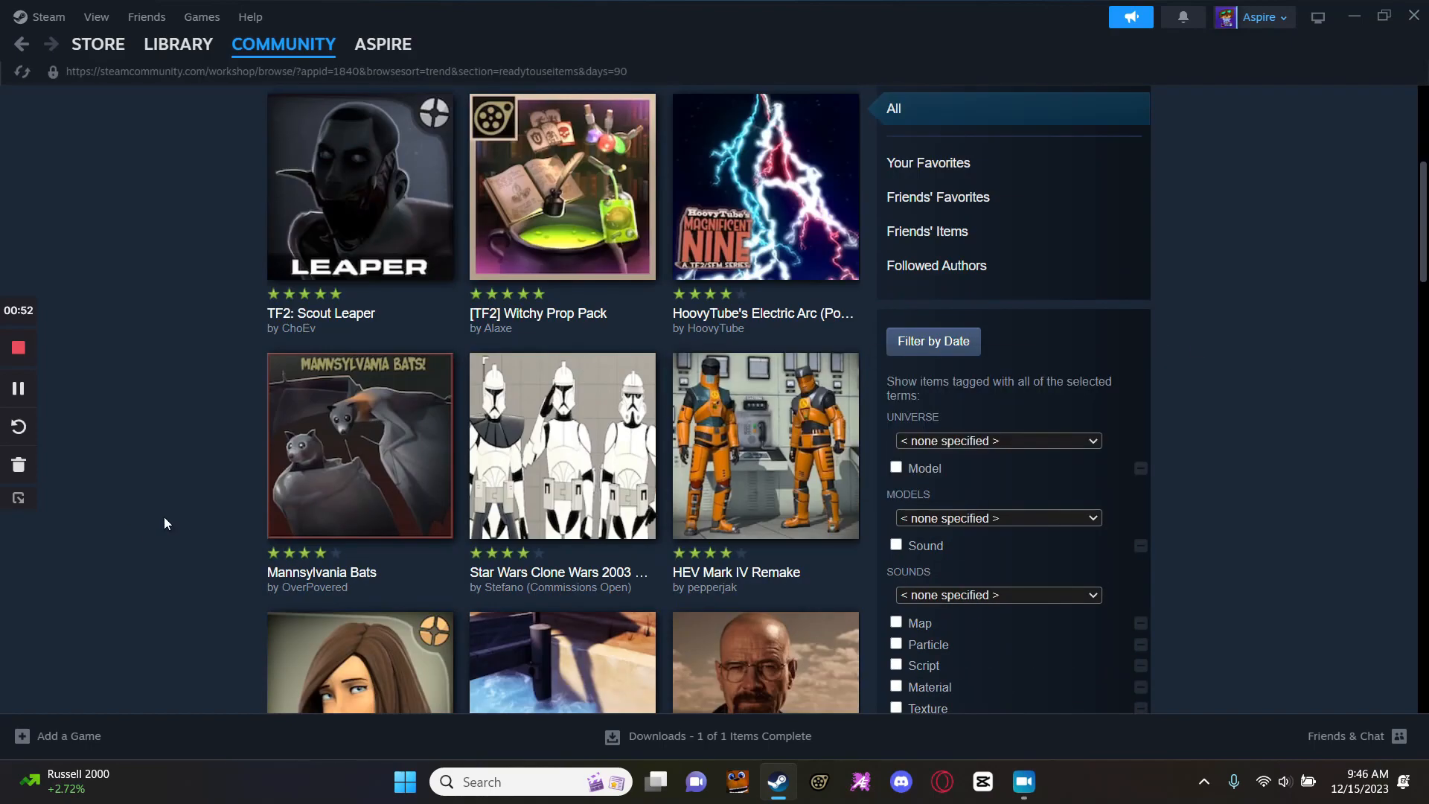
{"action": "scroll", "coordinate": [765, 407], "scroll_direction": "down", "scroll_amount": 5}
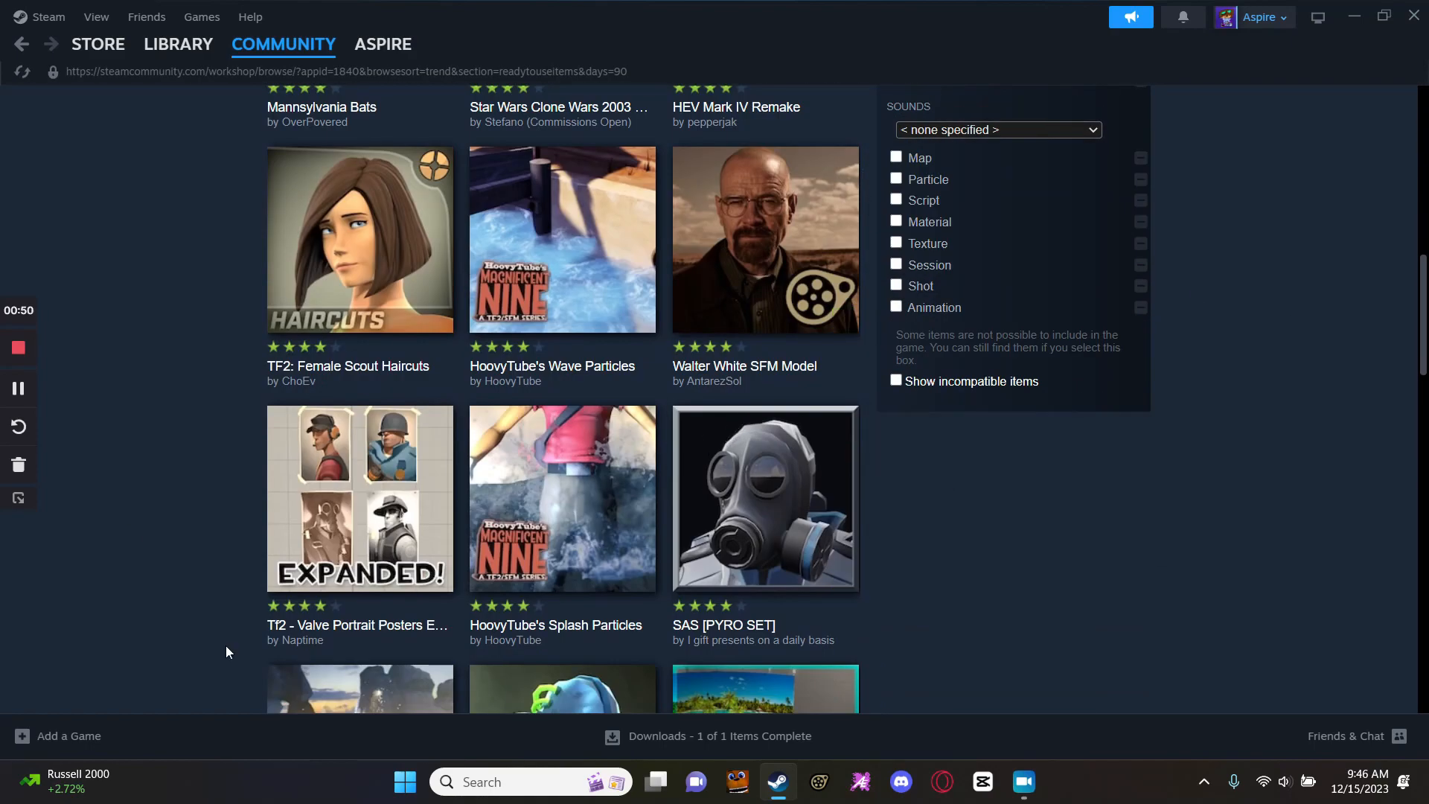
{"action": "scroll", "coordinate": [765, 491], "scroll_direction": "down", "scroll_amount": 6}
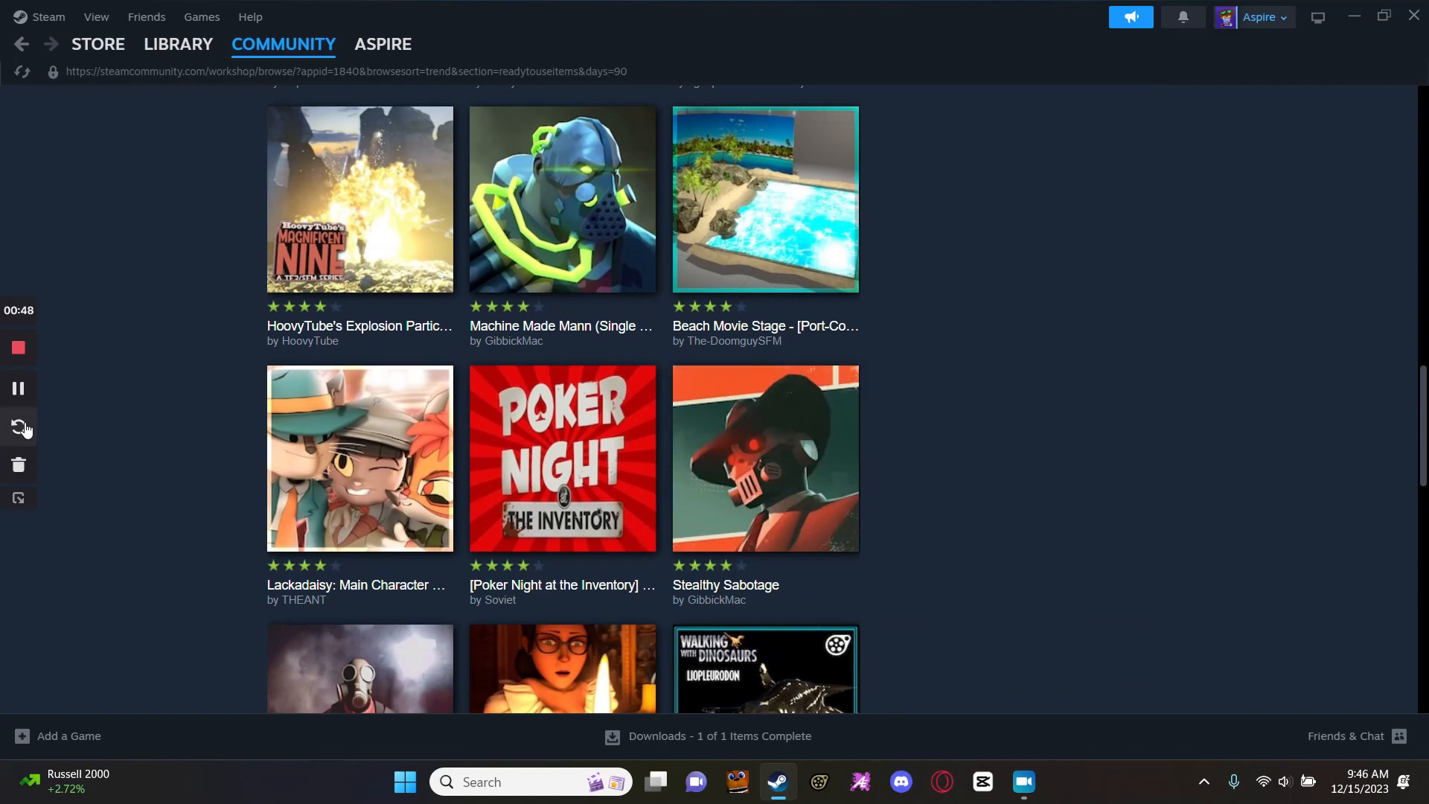
{"action": "scroll", "coordinate": [863, 481], "scroll_direction": "down", "scroll_amount": 8}
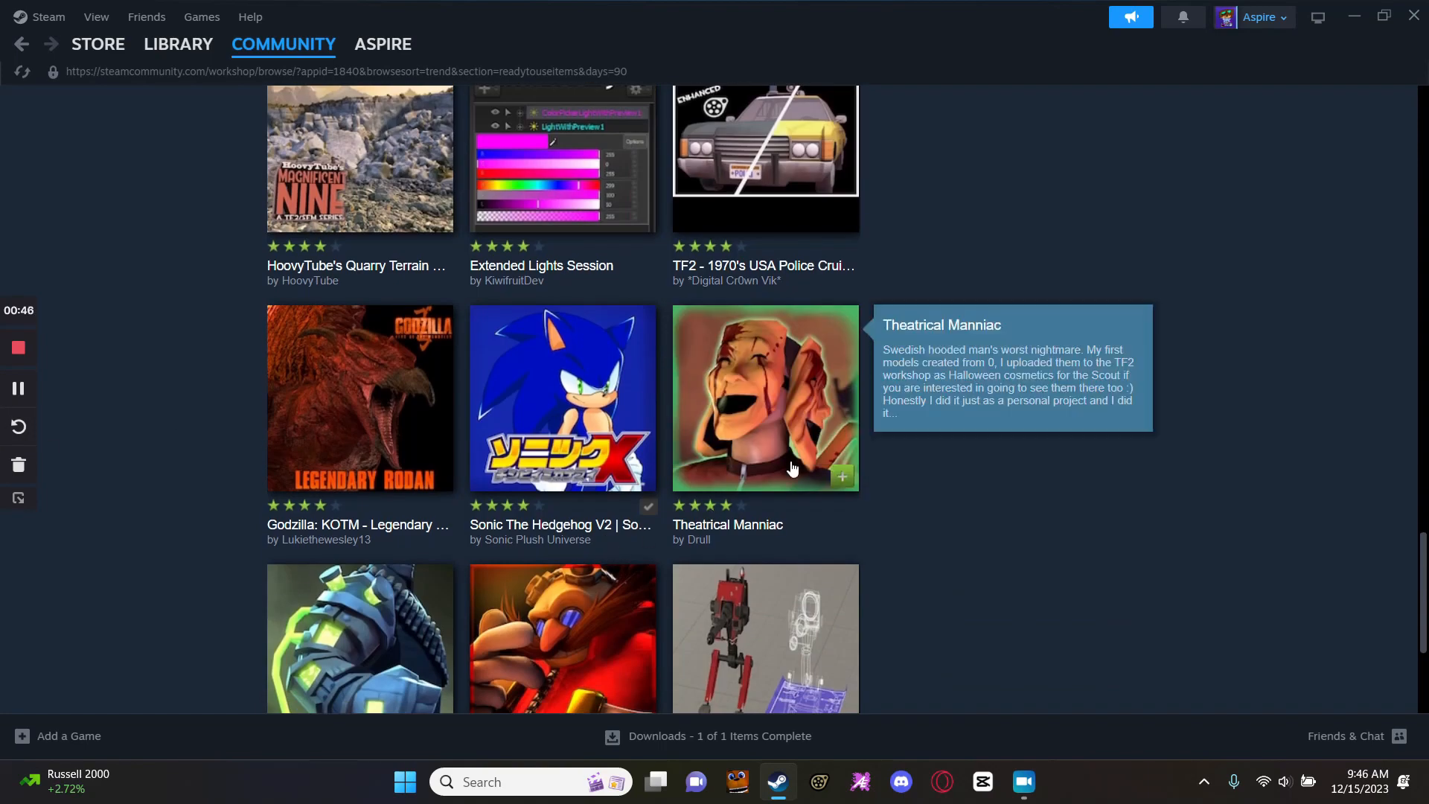
{"action": "scroll", "coordinate": [791, 467], "scroll_direction": "down", "scroll_amount": 5}
{"action": "left_click", "coordinate": [838, 549]}
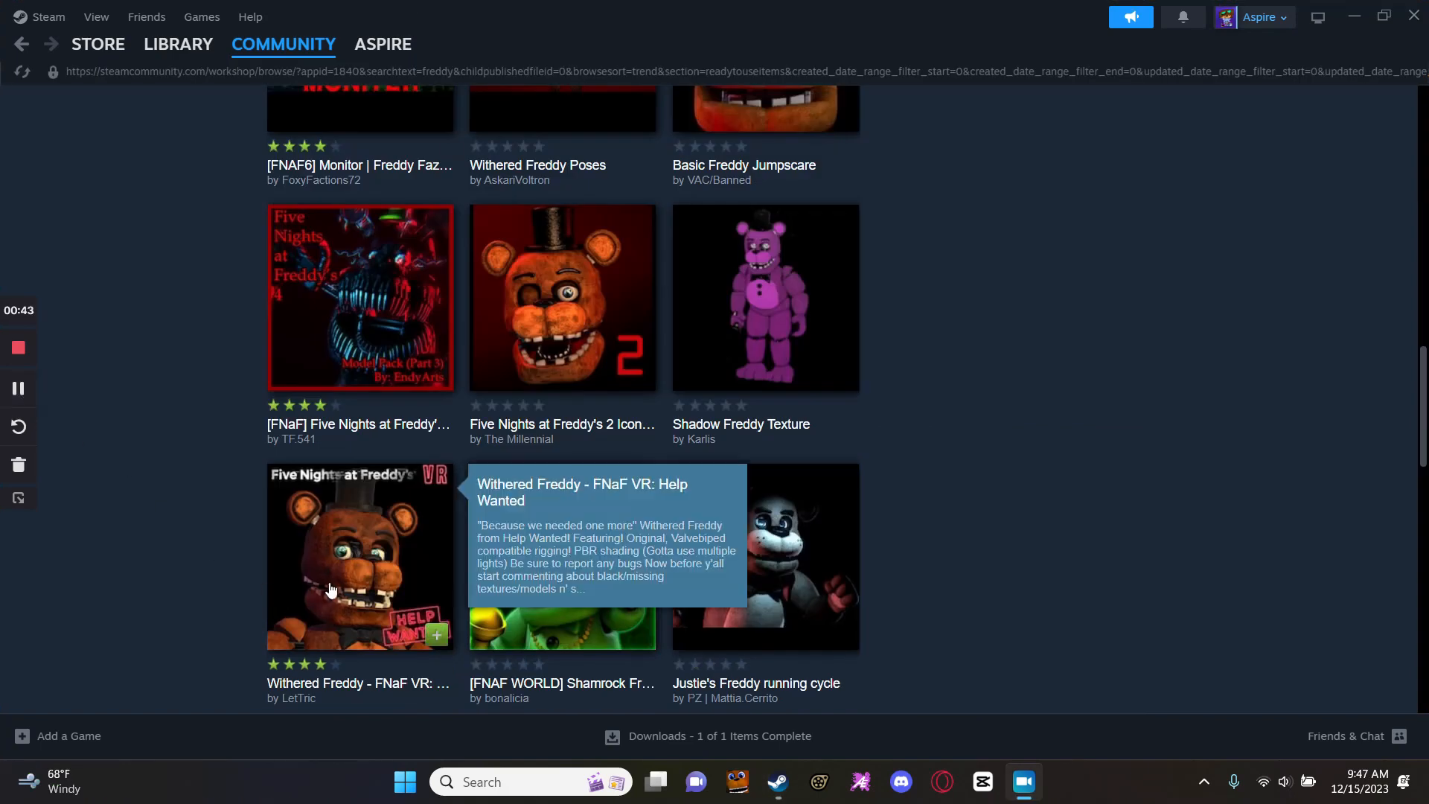
Subscribe to the "Withered Freddy - FNaF VR: Help Wanted" model from the search results.
{"action": "left_click", "coordinate": [360, 582]}
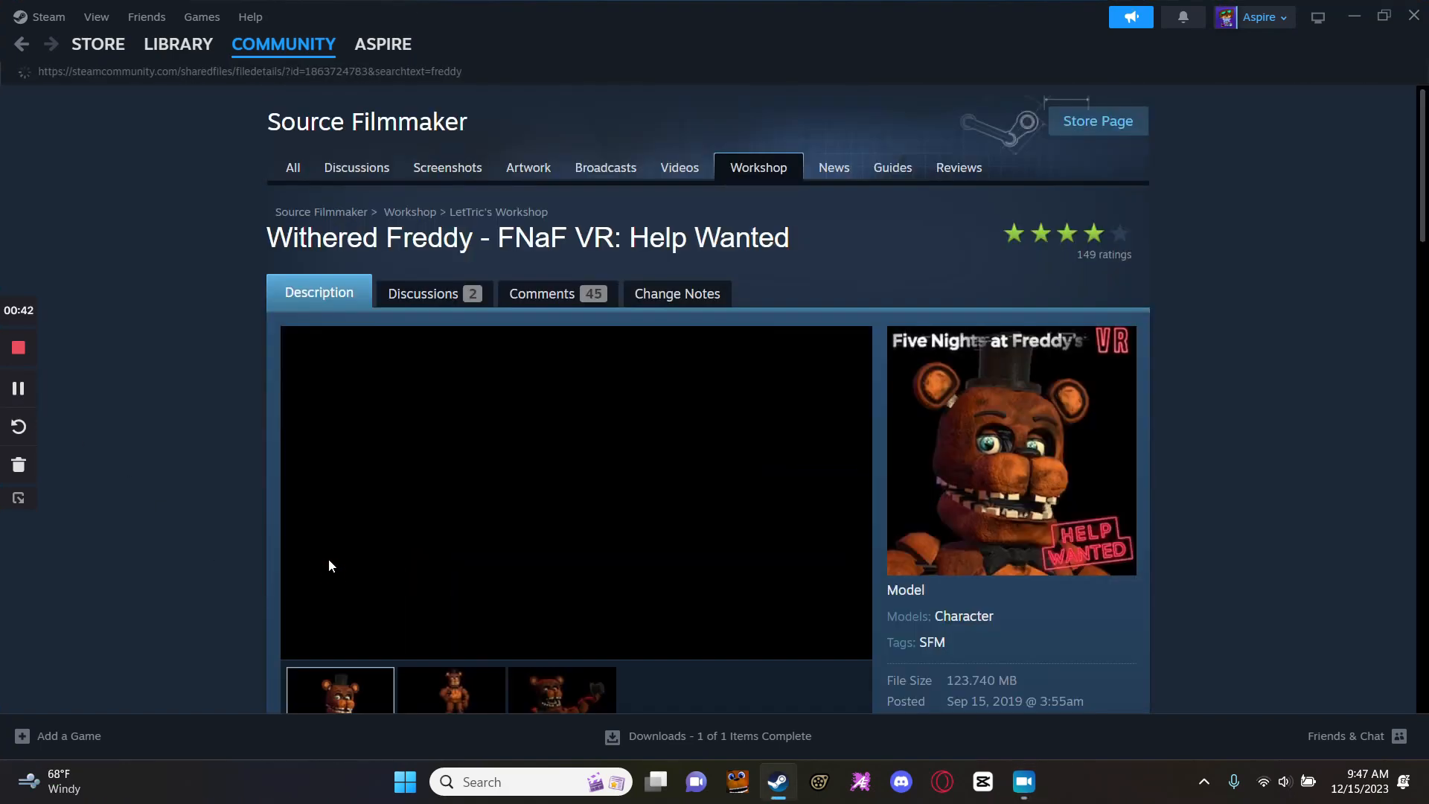
{"action": "scroll", "coordinate": [646, 469], "scroll_direction": "down", "scroll_amount": 4}
{"action": "left_click", "coordinate": [750, 589]}
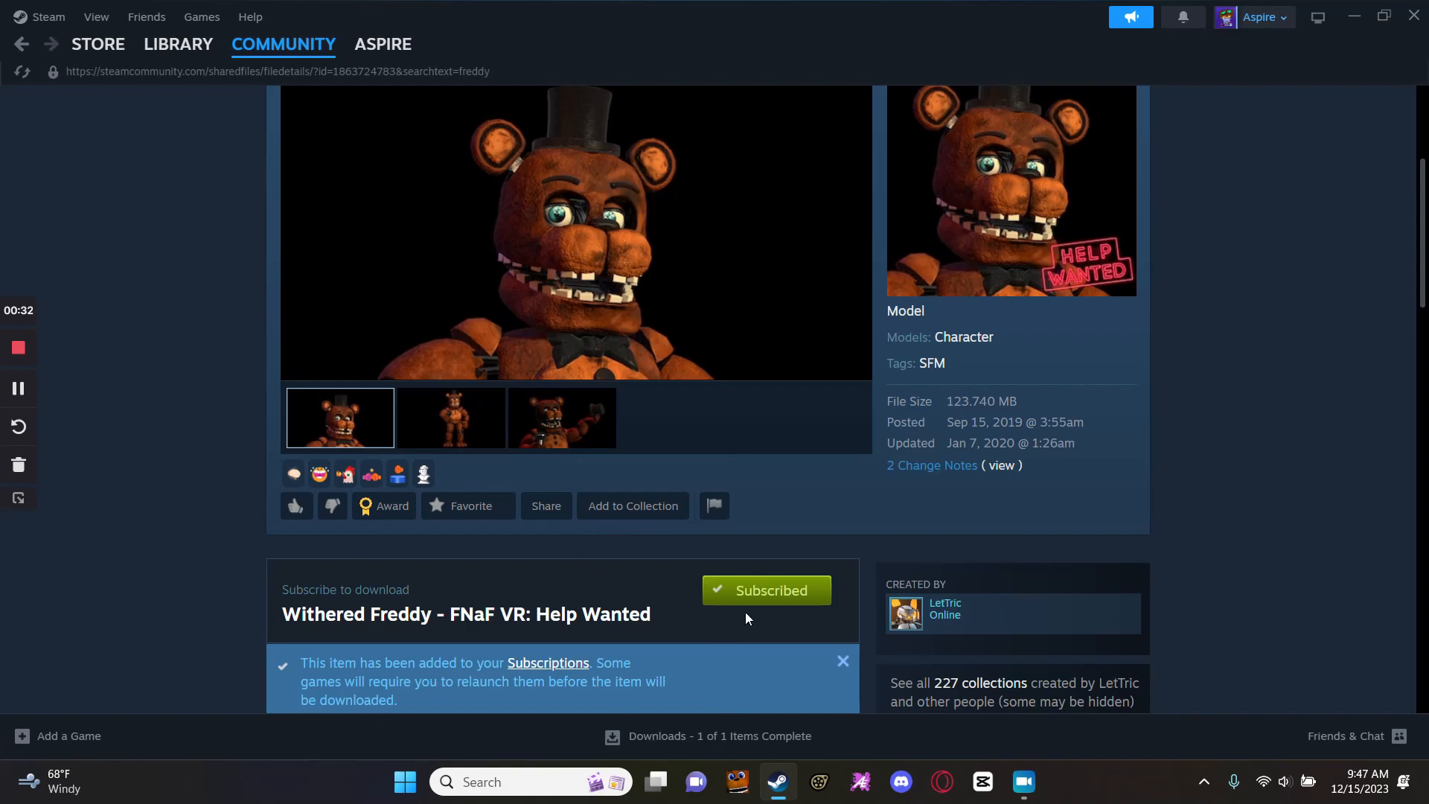
Return to the Workshop results and clear the "freddy" search so all items are listed.
{"action": "left_click", "coordinate": [21, 45]}
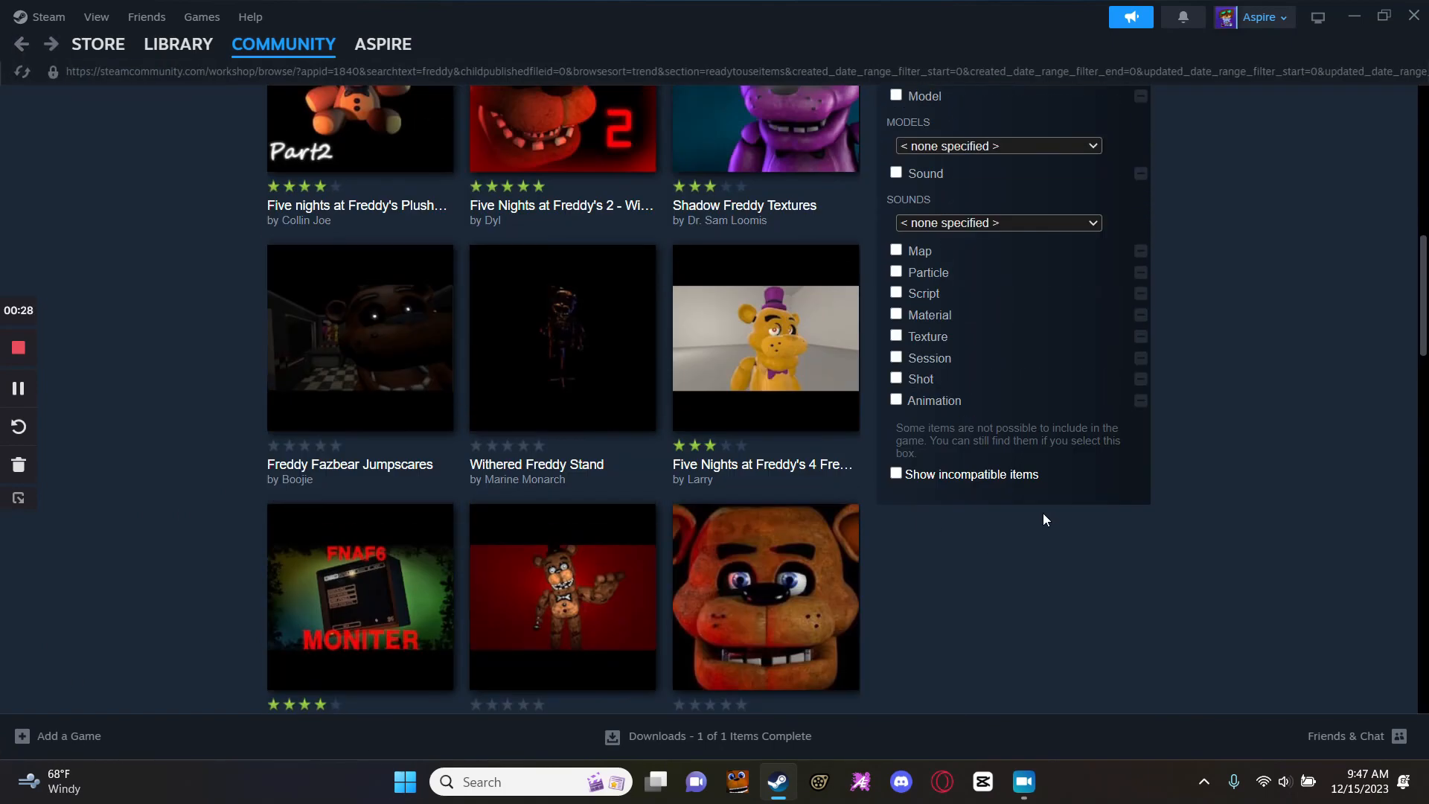
{"action": "scroll", "coordinate": [961, 472], "scroll_direction": "up", "scroll_amount": 8}
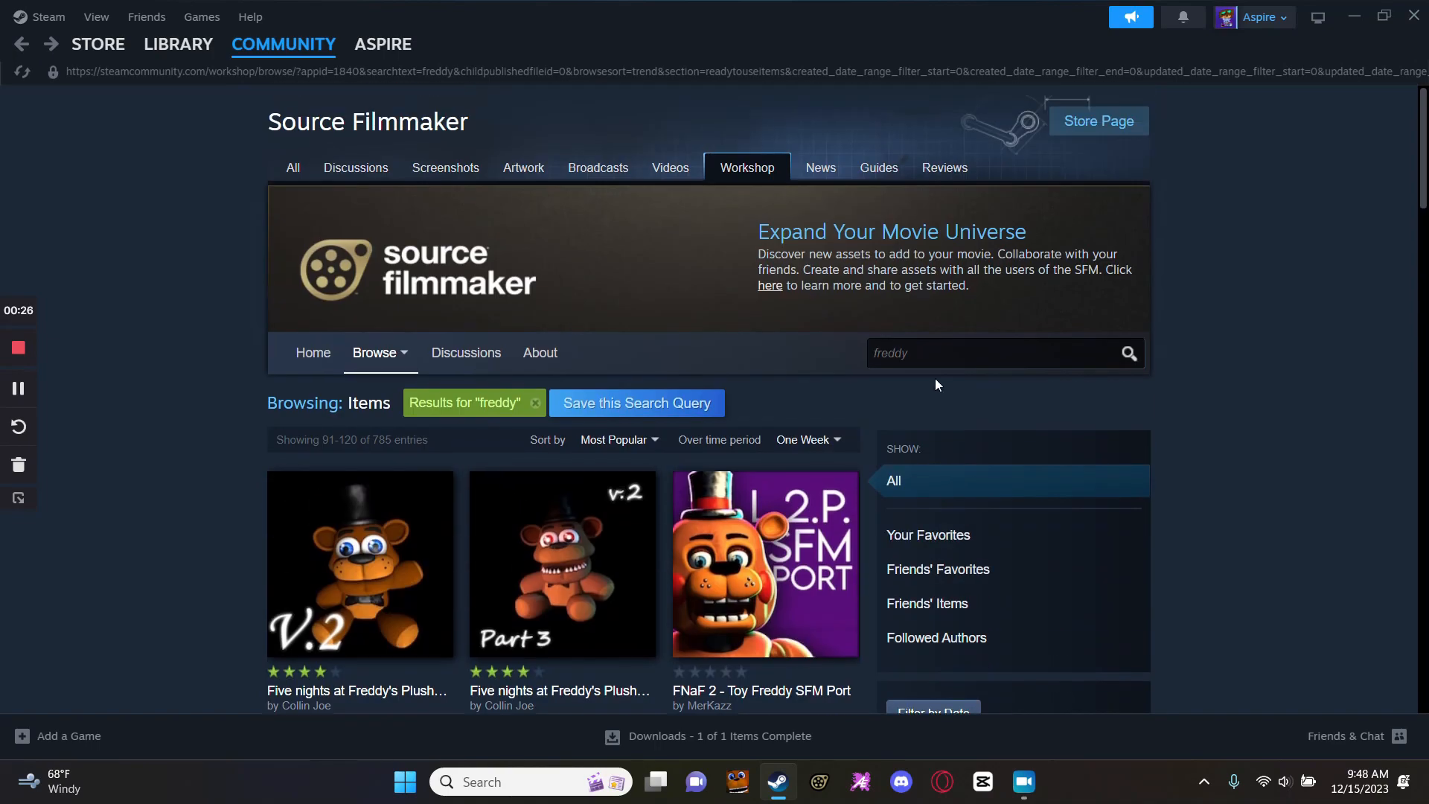
{"action": "key", "text": "BackSpace"}
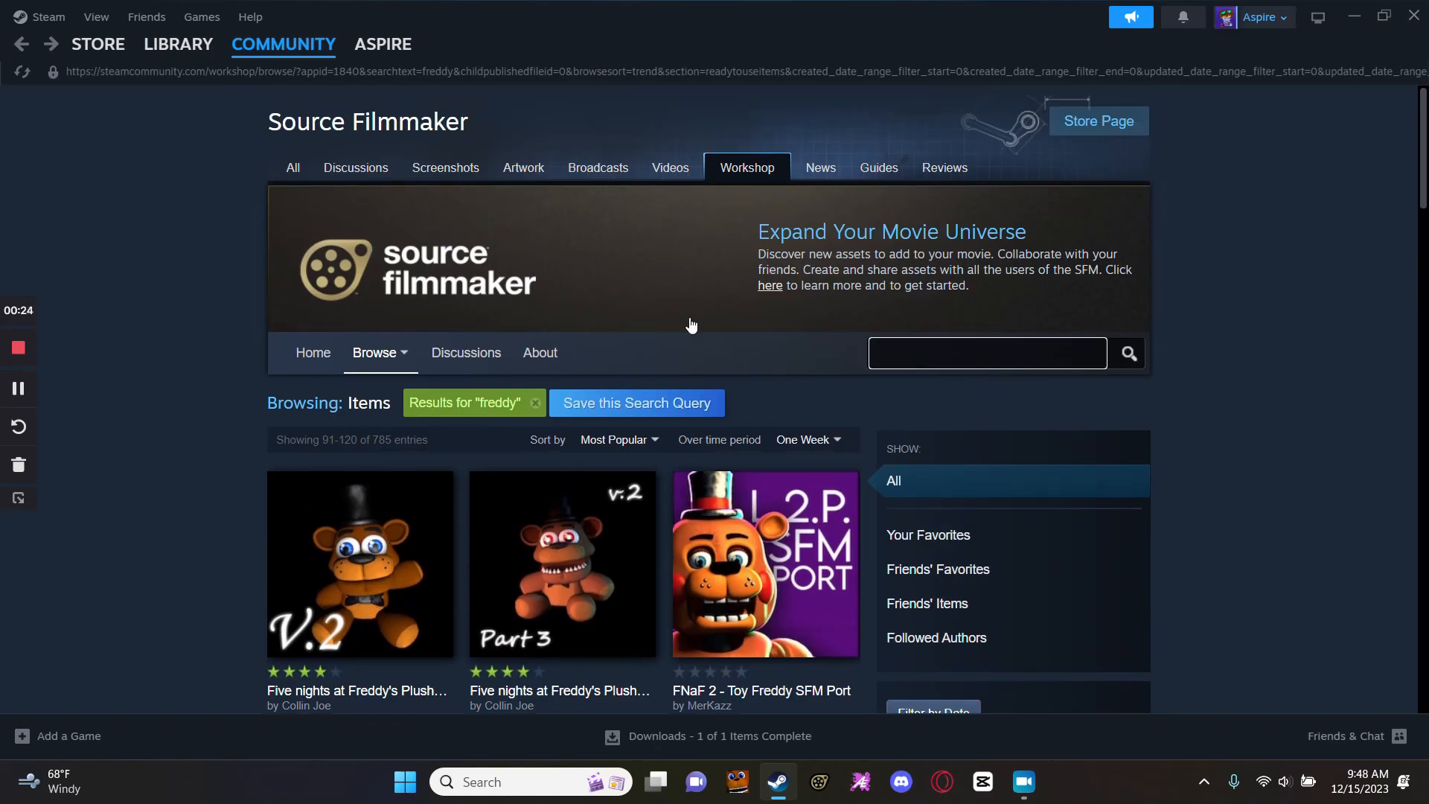
{"action": "key", "text": "Return"}
Filter the Workshop items by the Map tag.
{"action": "scroll", "coordinate": [752, 445], "scroll_direction": "down", "scroll_amount": 9}
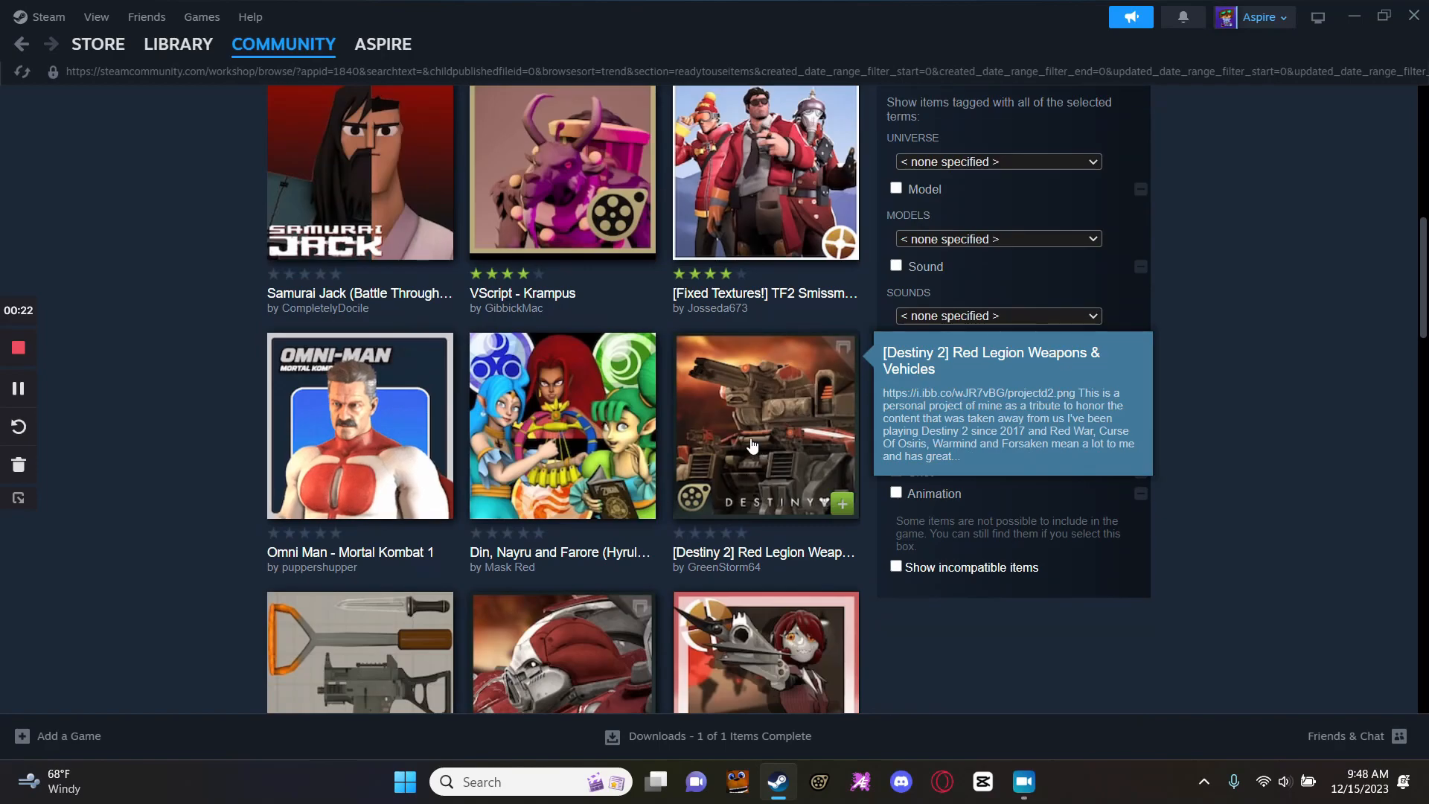
{"action": "scroll", "coordinate": [752, 444], "scroll_direction": "down", "scroll_amount": 5}
{"action": "scroll", "coordinate": [673, 463], "scroll_direction": "up", "scroll_amount": 7}
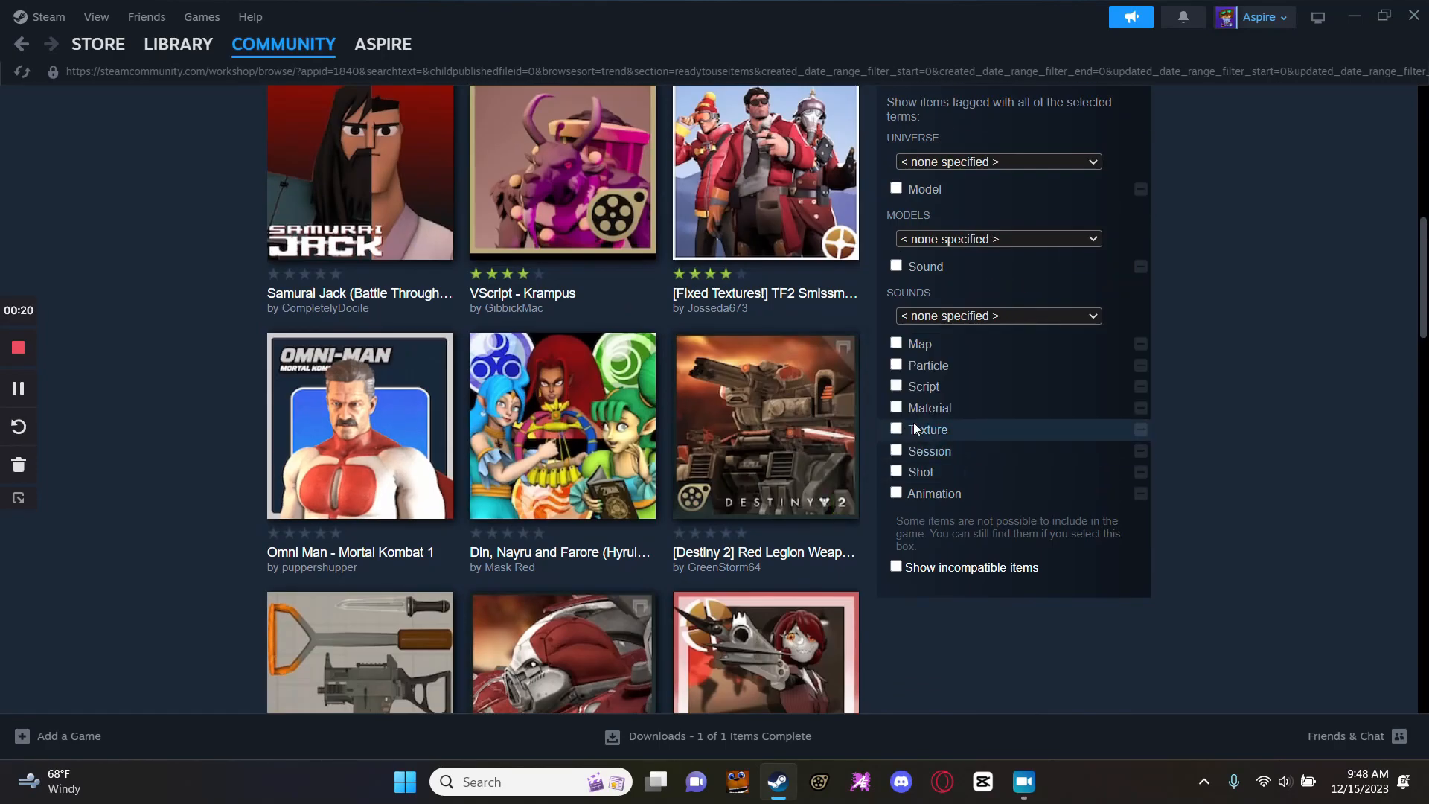
{"action": "scroll", "coordinate": [912, 419], "scroll_direction": "up", "scroll_amount": 3}
{"action": "scroll", "coordinate": [882, 500], "scroll_direction": "down", "scroll_amount": 3}
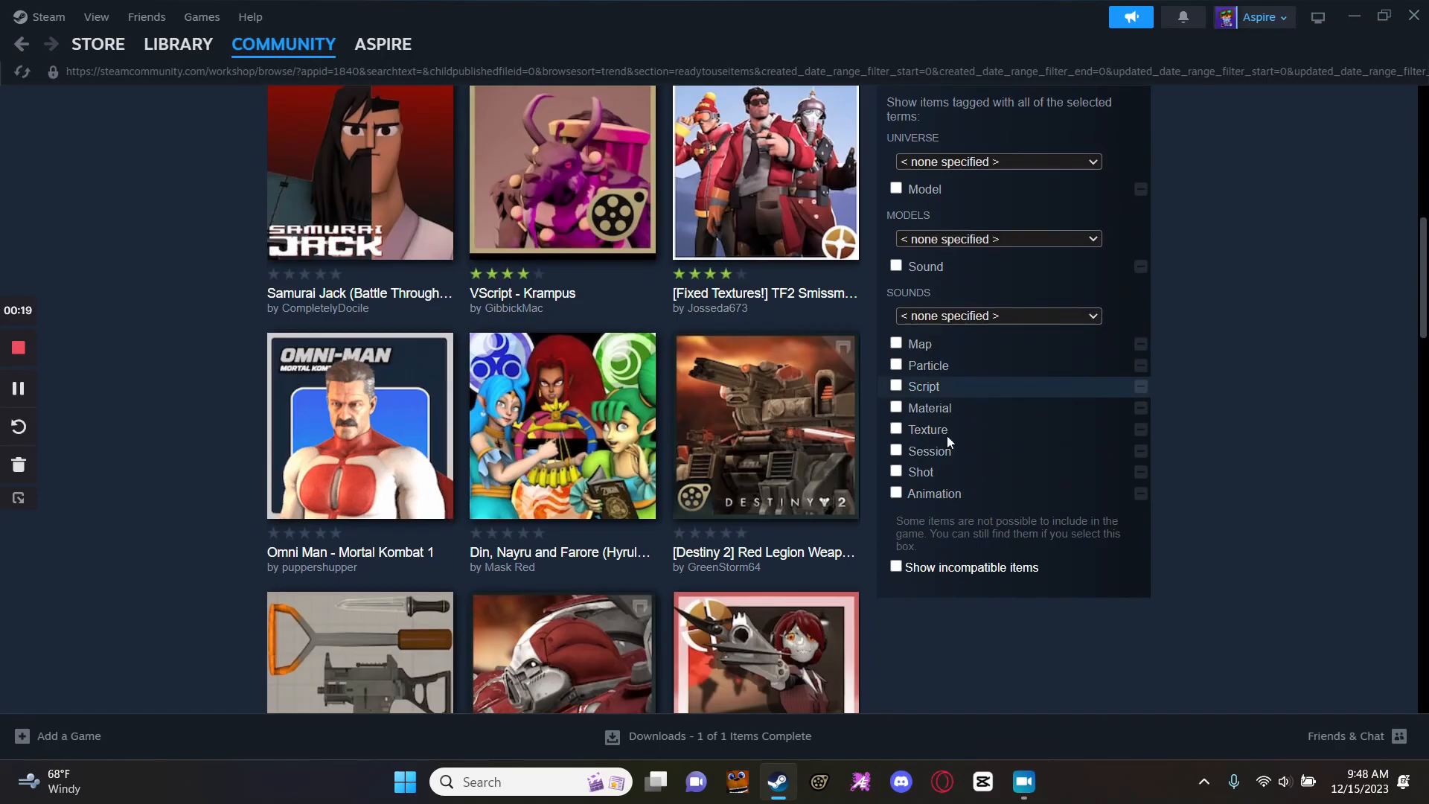
{"action": "left_click", "coordinate": [895, 343]}
Look through the filtered Workshop listings for a suitable map.
{"action": "scroll", "coordinate": [672, 493], "scroll_direction": "down", "scroll_amount": 5}
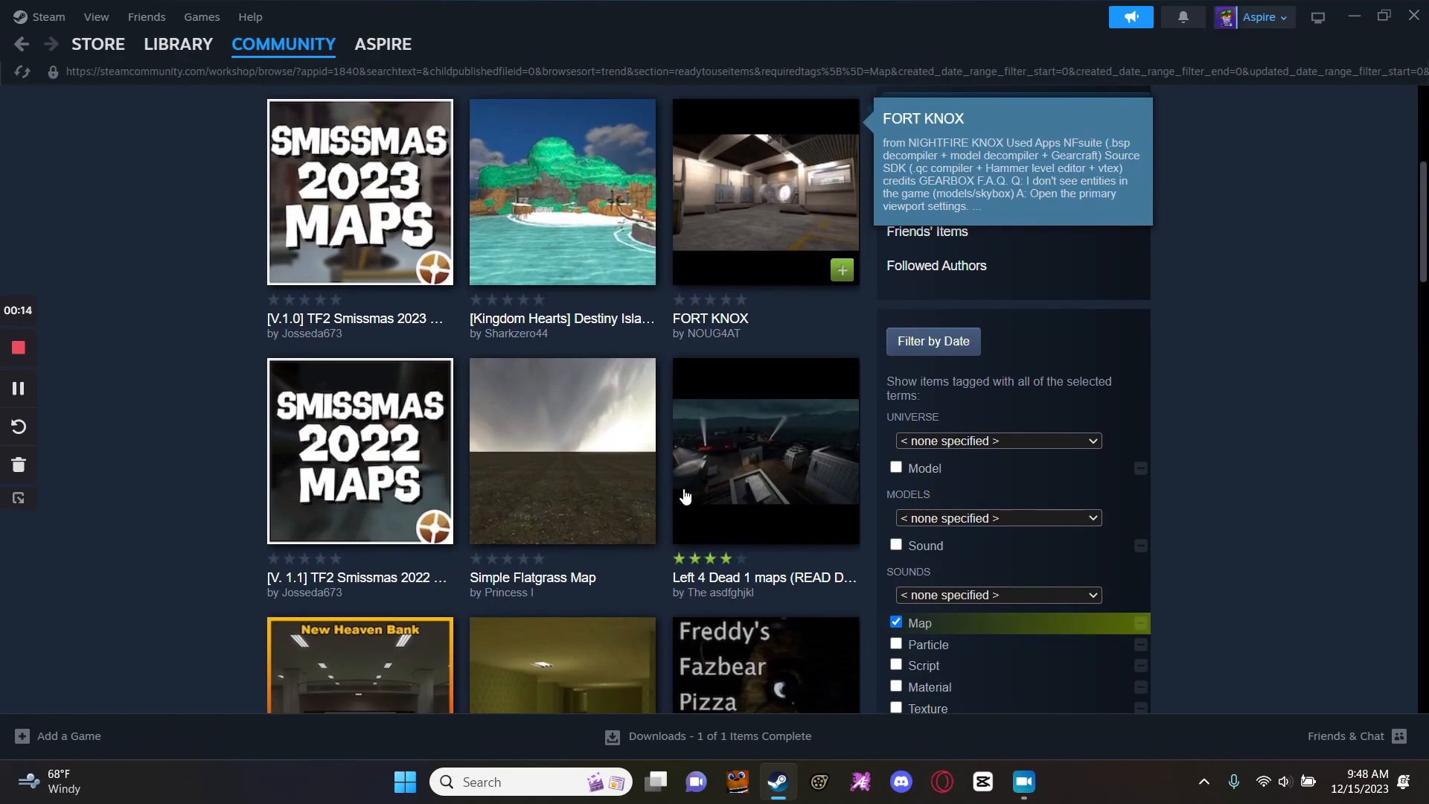
{"action": "scroll", "coordinate": [1109, 552], "scroll_direction": "down", "scroll_amount": 4}
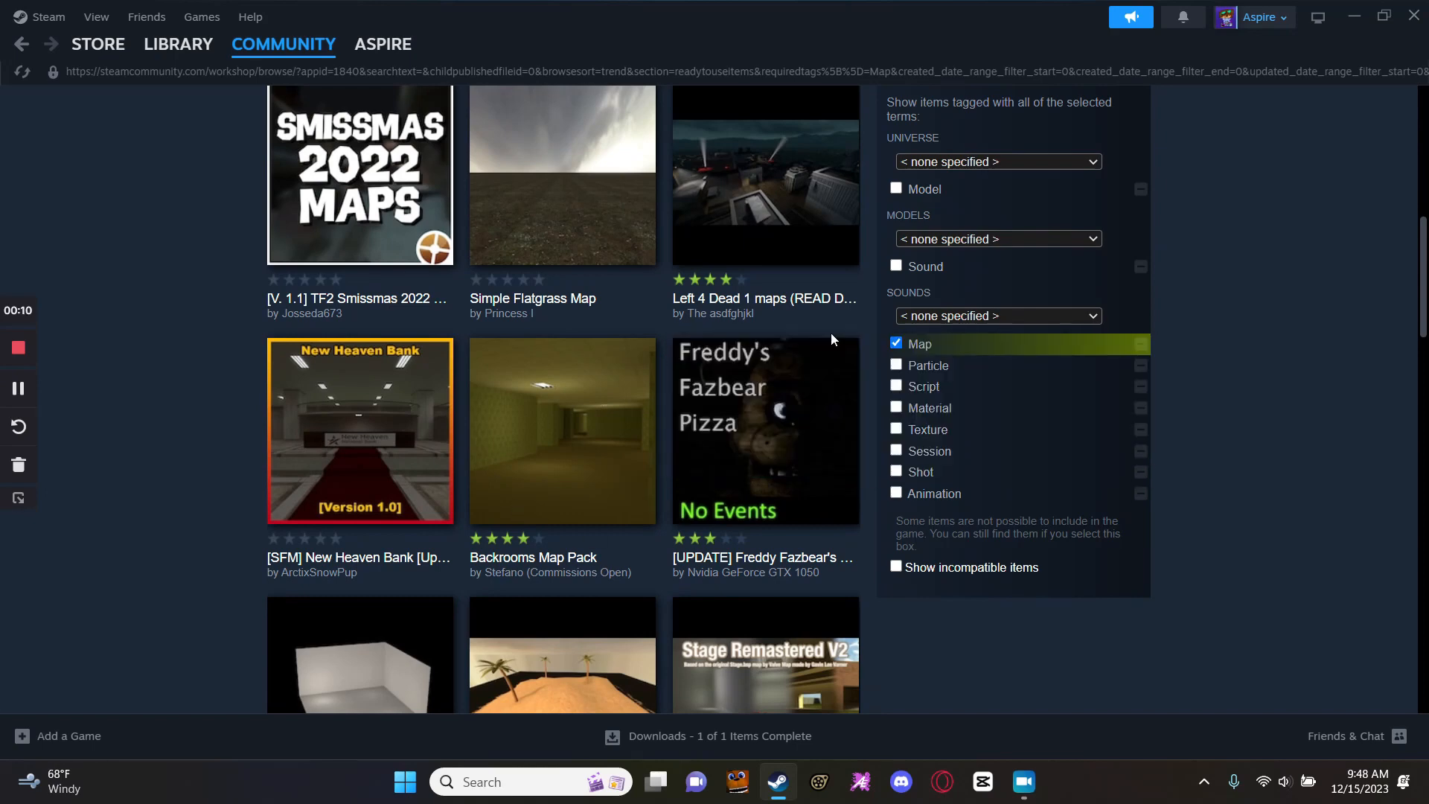
{"action": "mouse_move", "coordinate": [862, 405]}
{"action": "scroll", "coordinate": [862, 406], "scroll_direction": "down", "scroll_amount": 5}
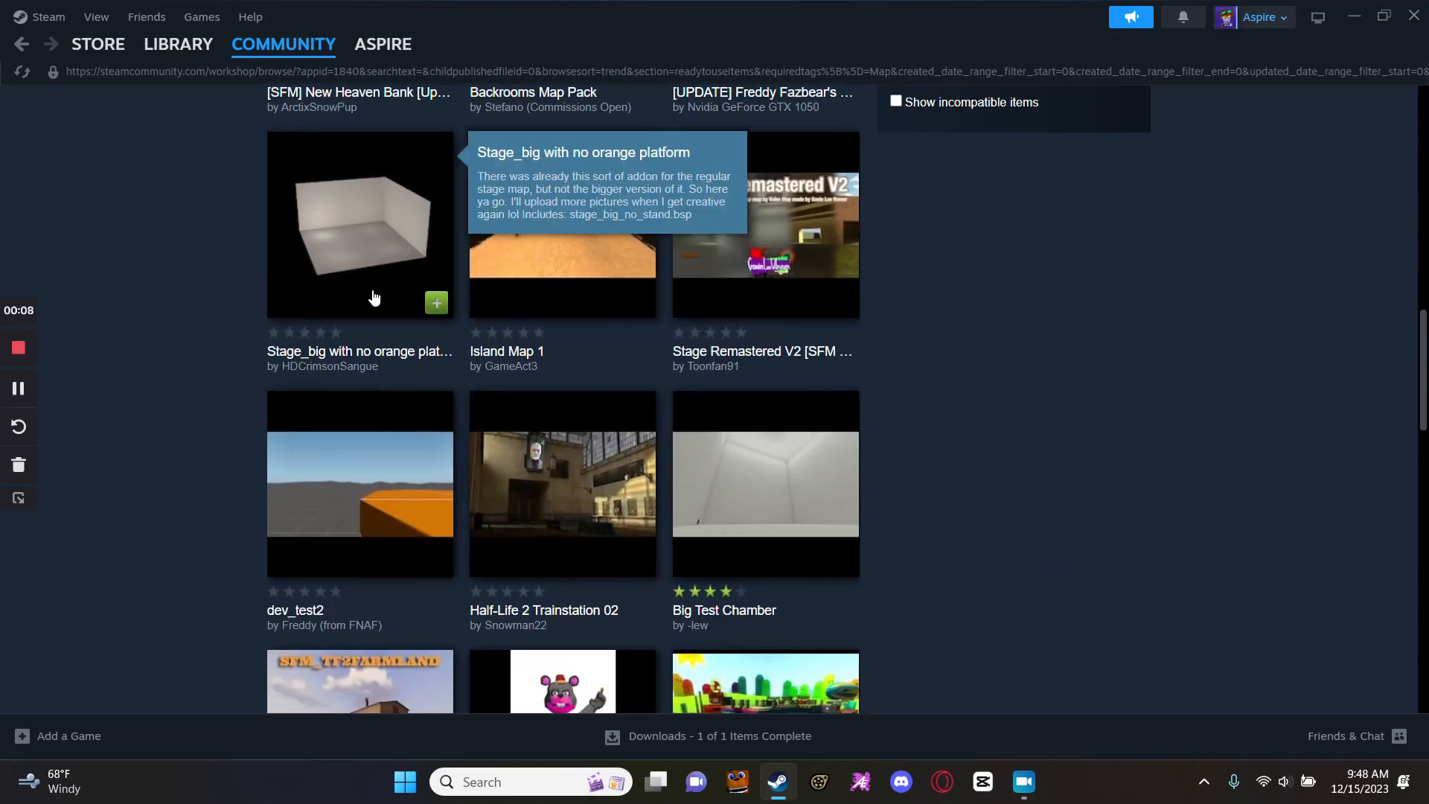
{"action": "scroll", "coordinate": [756, 422], "scroll_direction": "down", "scroll_amount": 5}
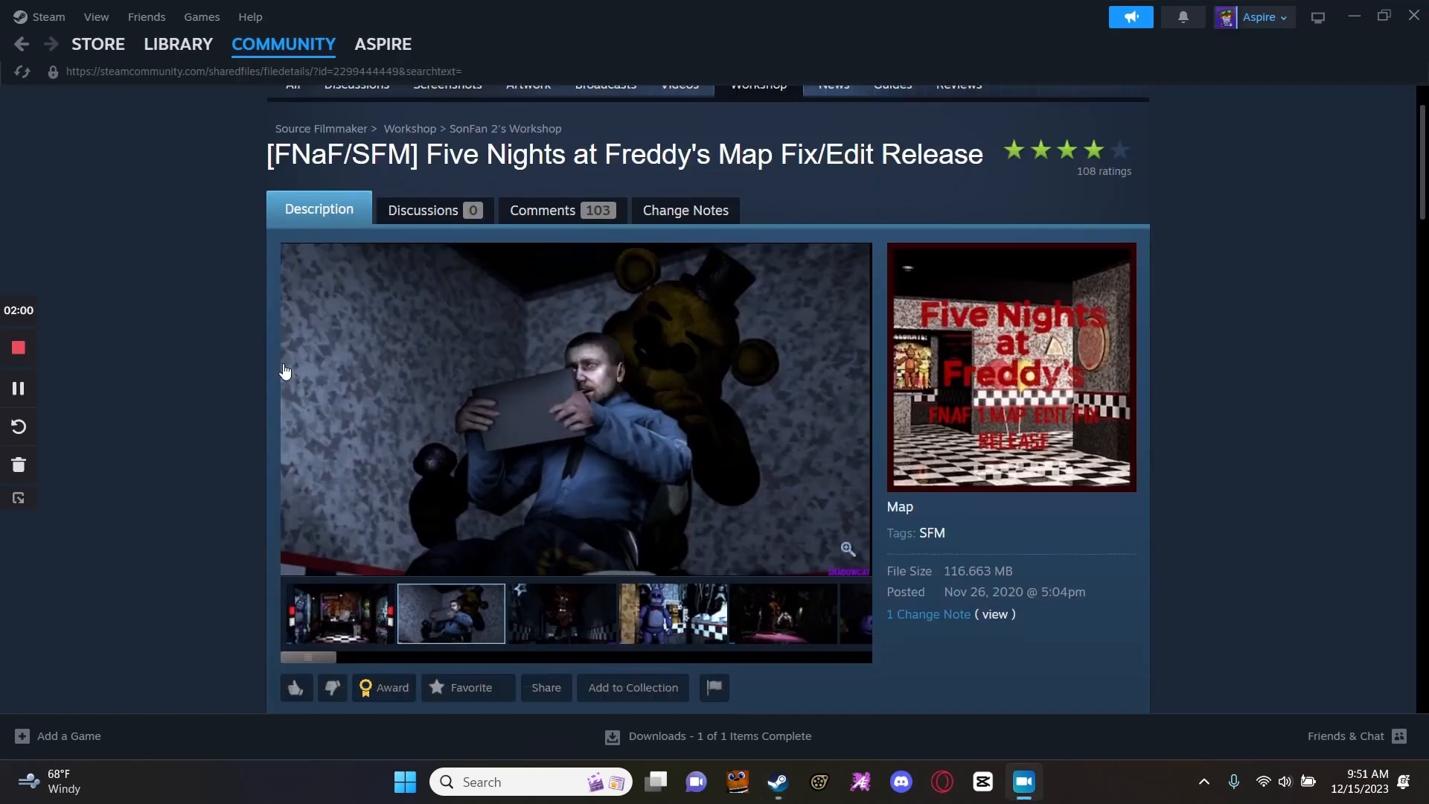
View several preview screenshots of the "[FNaF/SFM] Five Nights at Freddy's Map Fix/Edit Release" item.
{"action": "scroll", "coordinate": [301, 363], "scroll_direction": "down", "scroll_amount": 3}
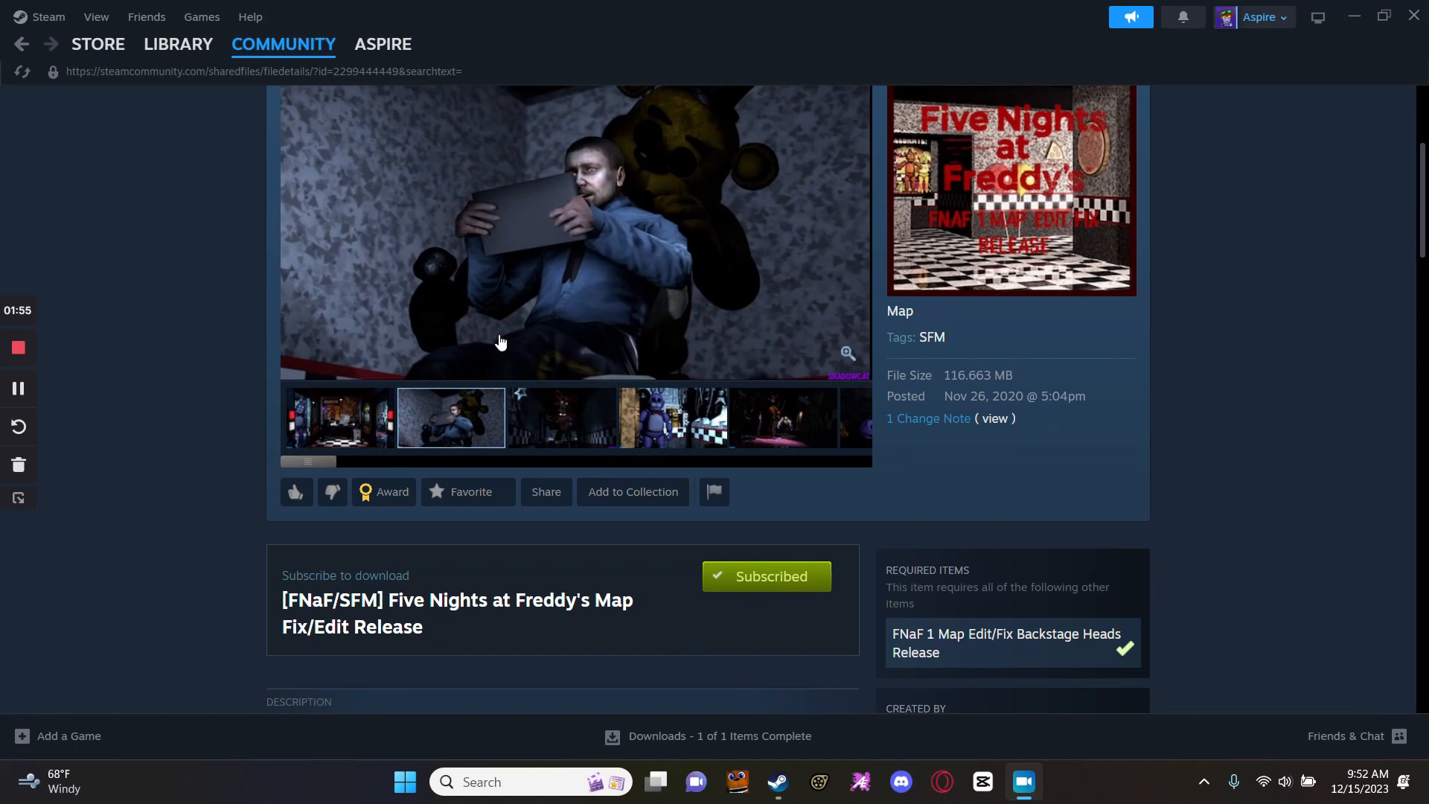
{"action": "left_click", "coordinate": [560, 415]}
{"action": "scroll", "coordinate": [559, 416], "scroll_direction": "up", "scroll_amount": 3}
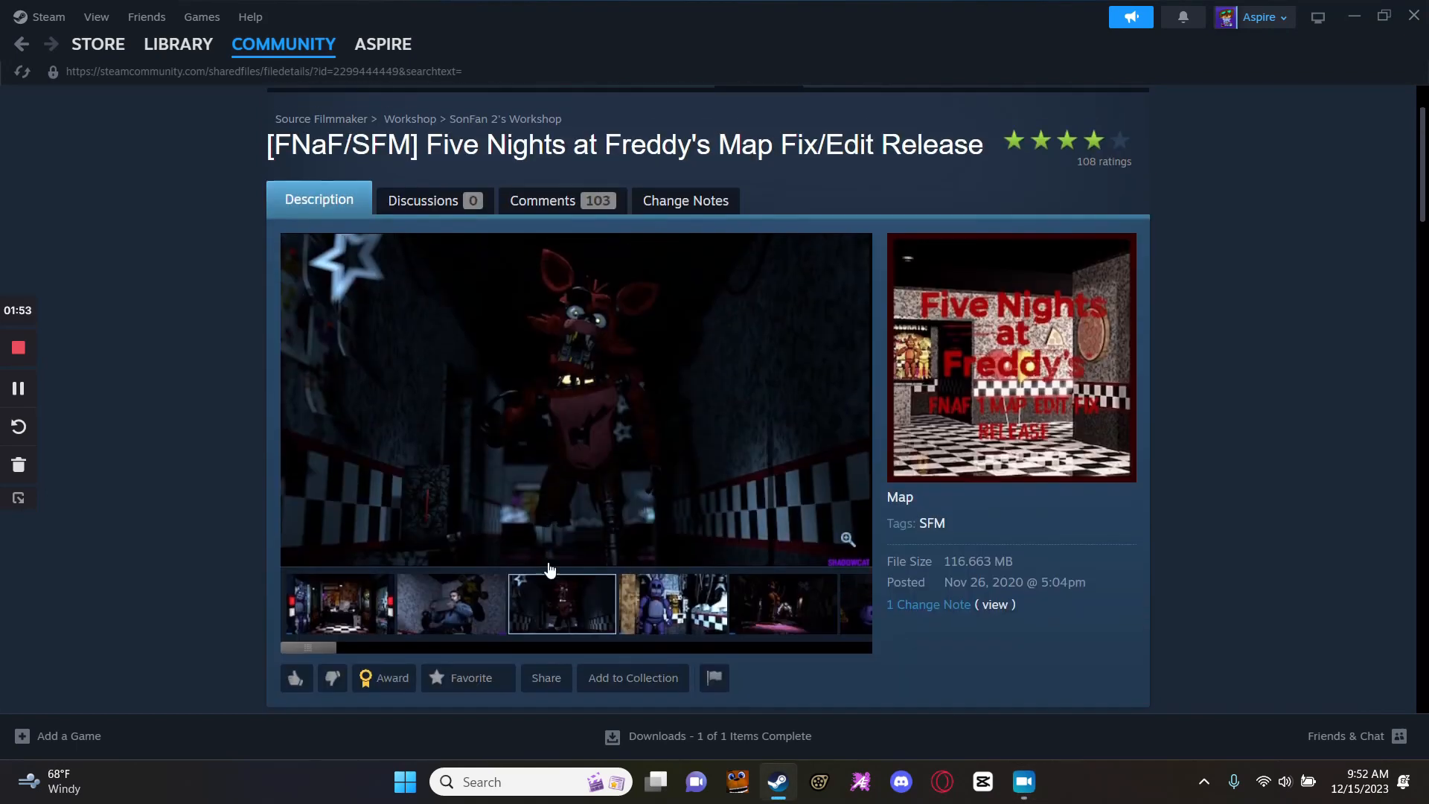
{"action": "left_click", "coordinate": [672, 599]}
{"action": "left_click", "coordinate": [765, 599]}
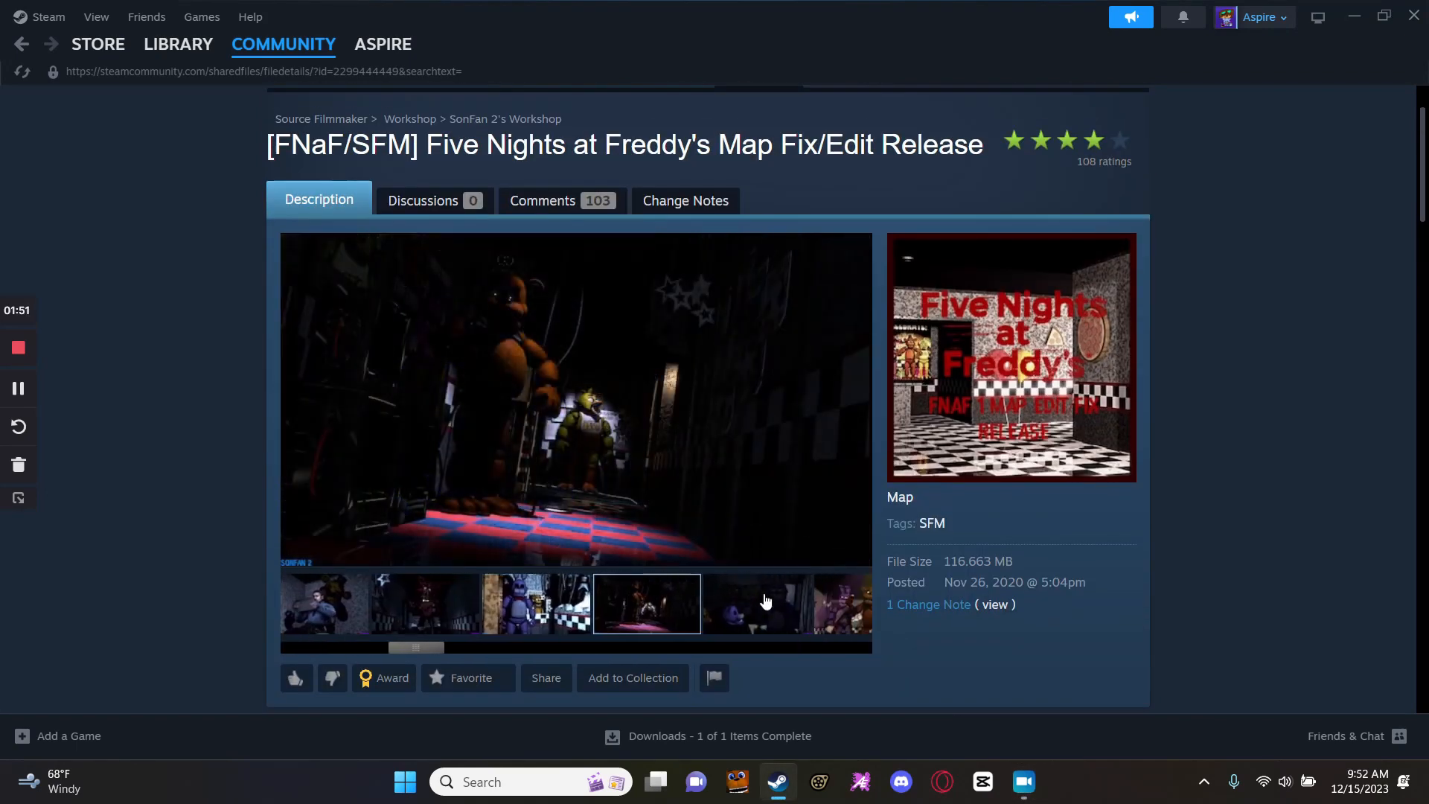
{"action": "left_click", "coordinate": [493, 595]}
{"action": "left_click", "coordinate": [560, 612]}
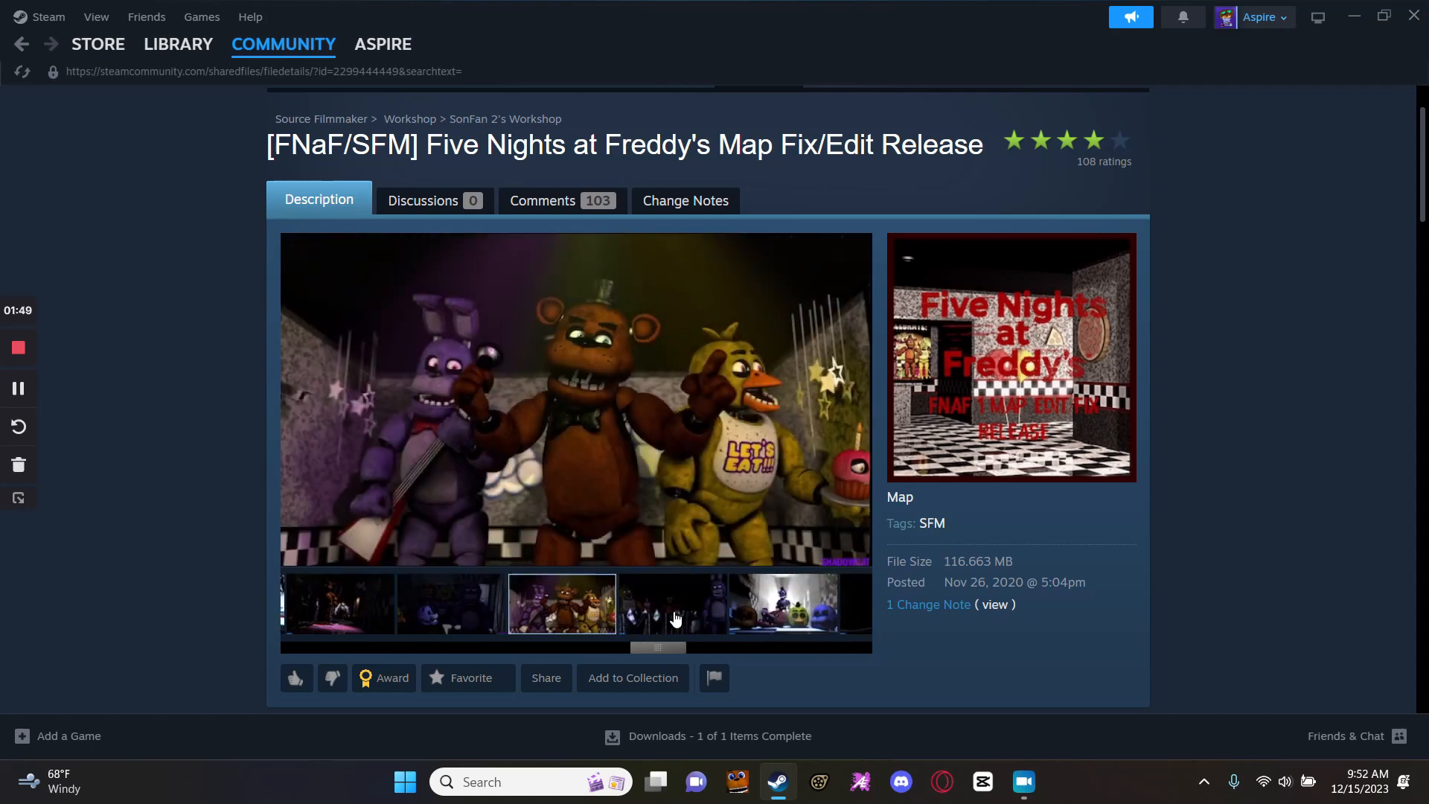
{"action": "left_click", "coordinate": [658, 615]}
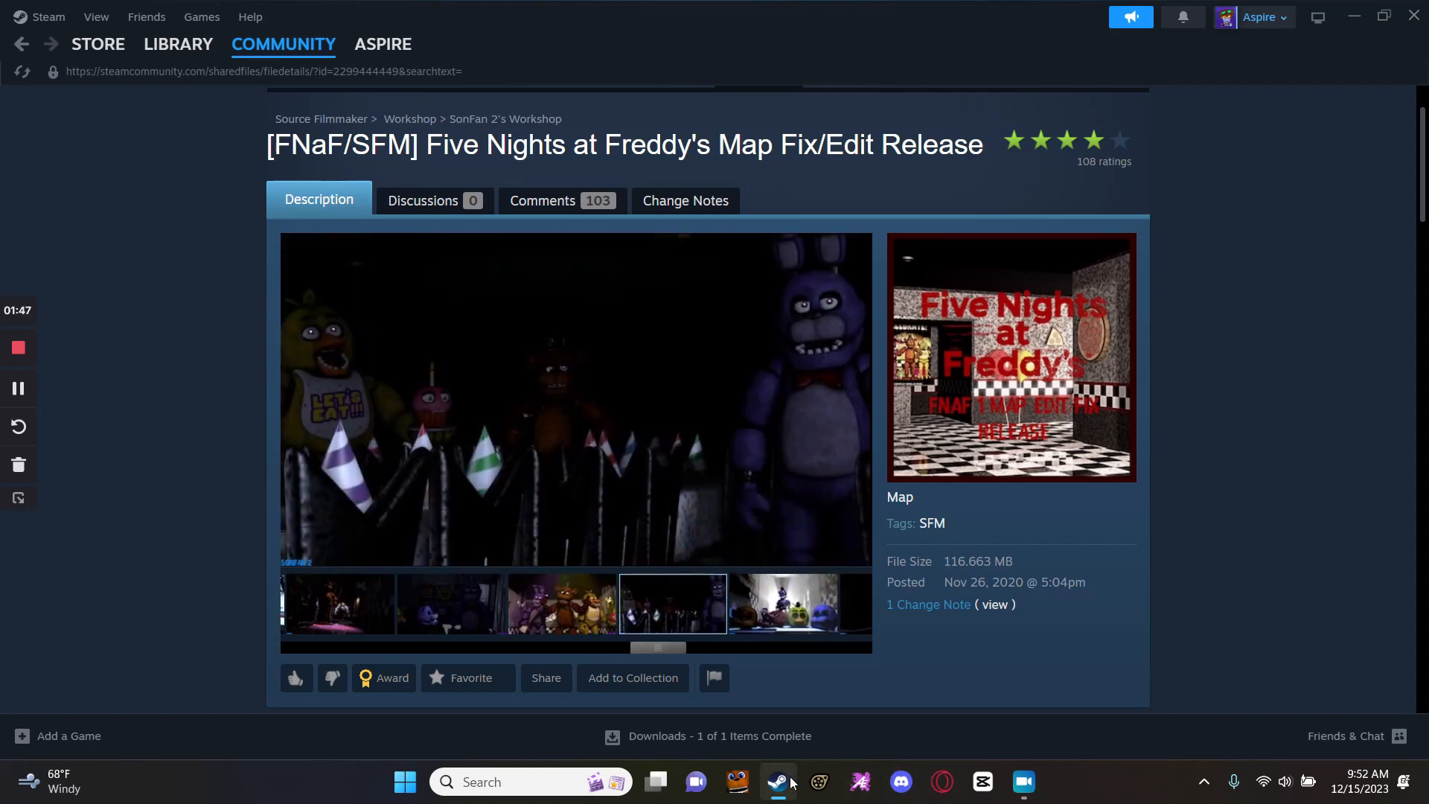
In Source Filmmaker, create a new session named "jnisdivn jp".
{"action": "left_click", "coordinate": [18, 400]}
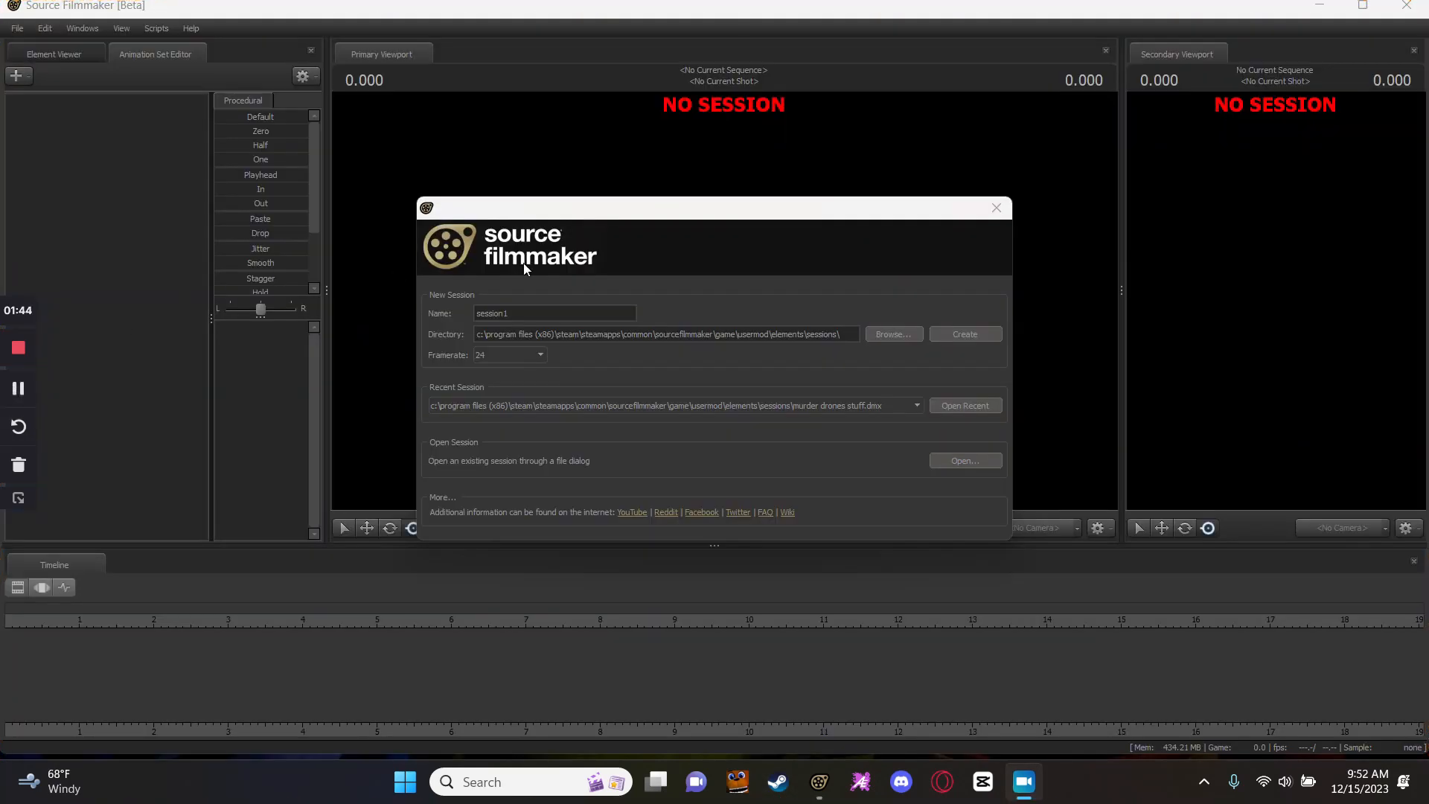
{"action": "left_click", "coordinate": [516, 301]}
{"action": "double_click", "coordinate": [552, 314]}
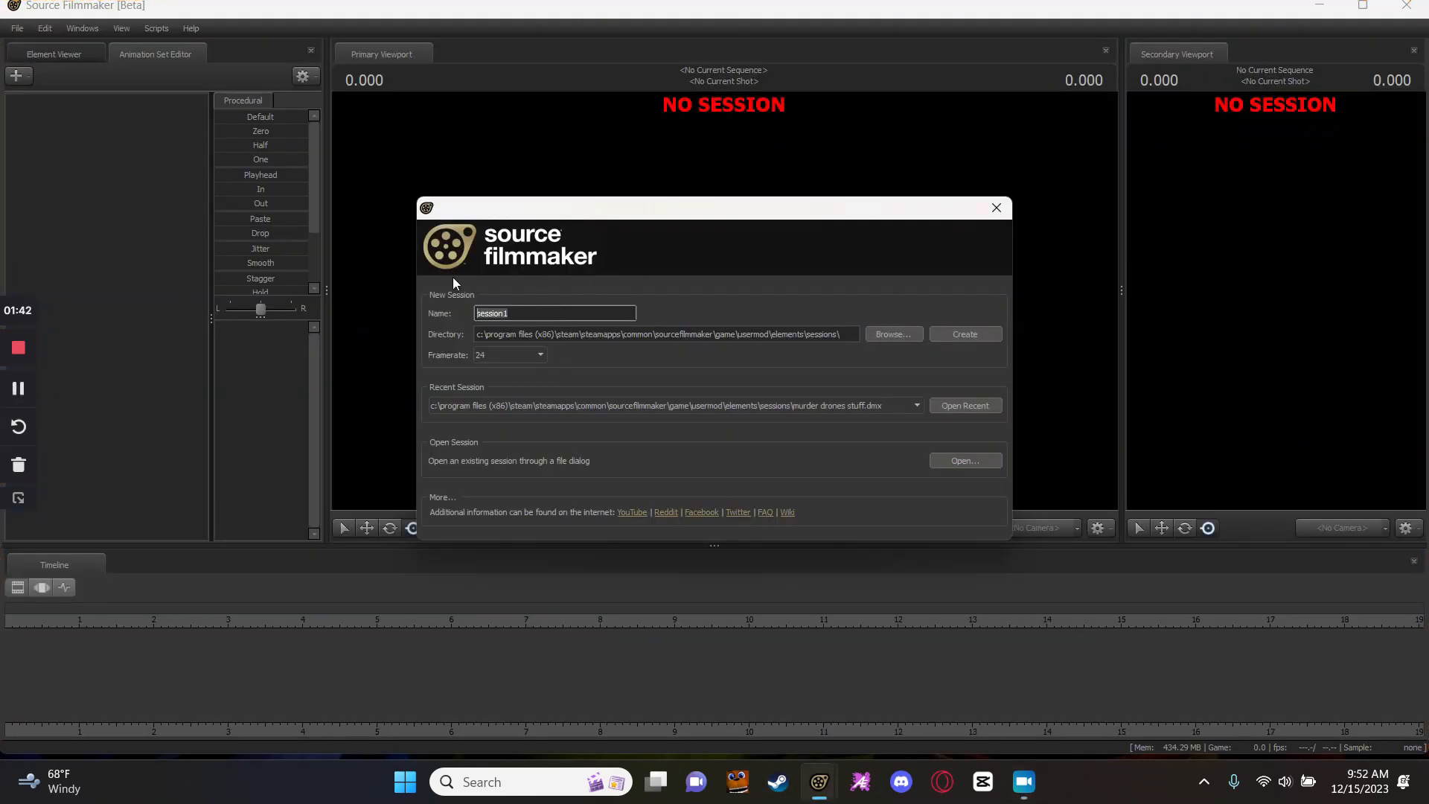
{"action": "key", "text": "BackSpace"}
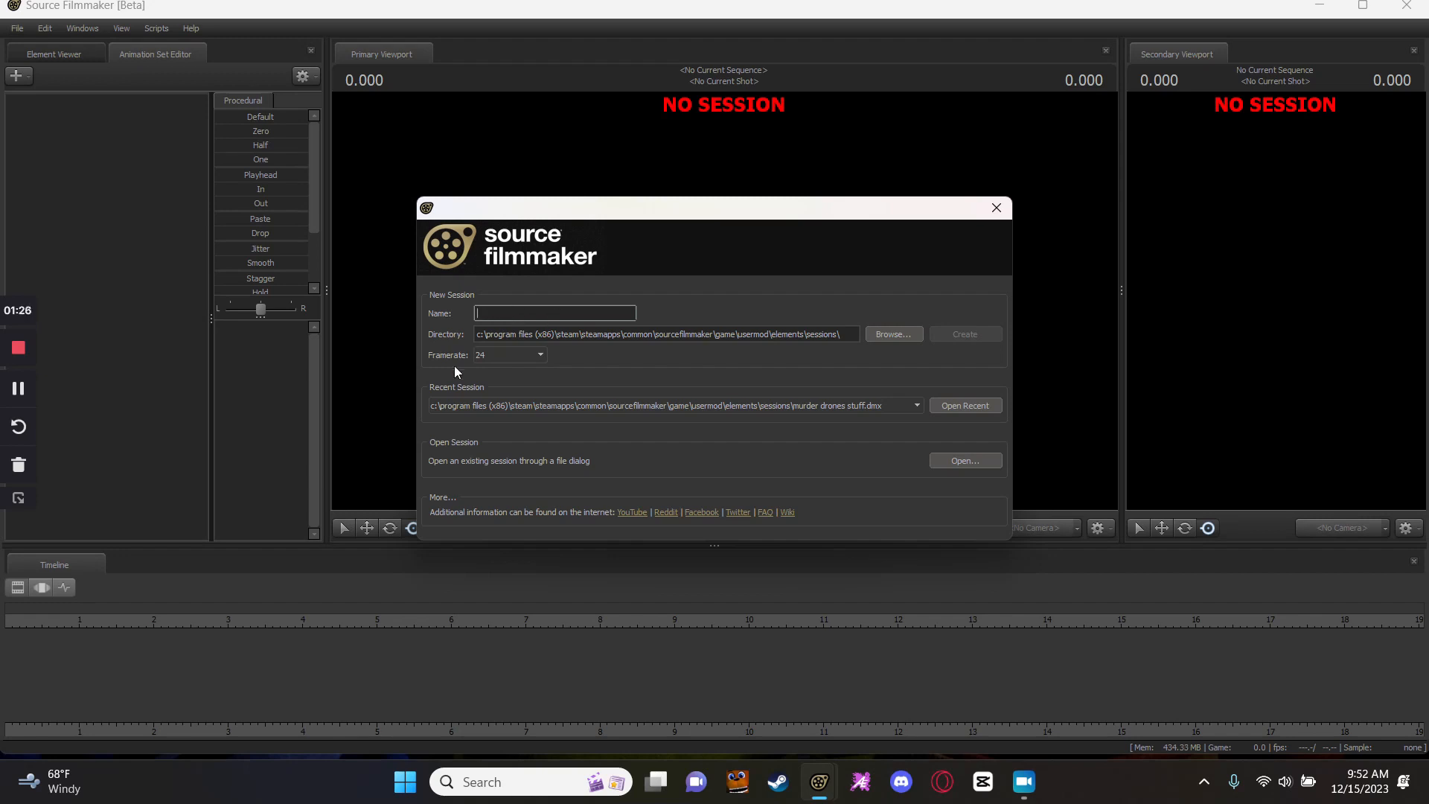
{"action": "type", "text": "jnisdivn jp"}
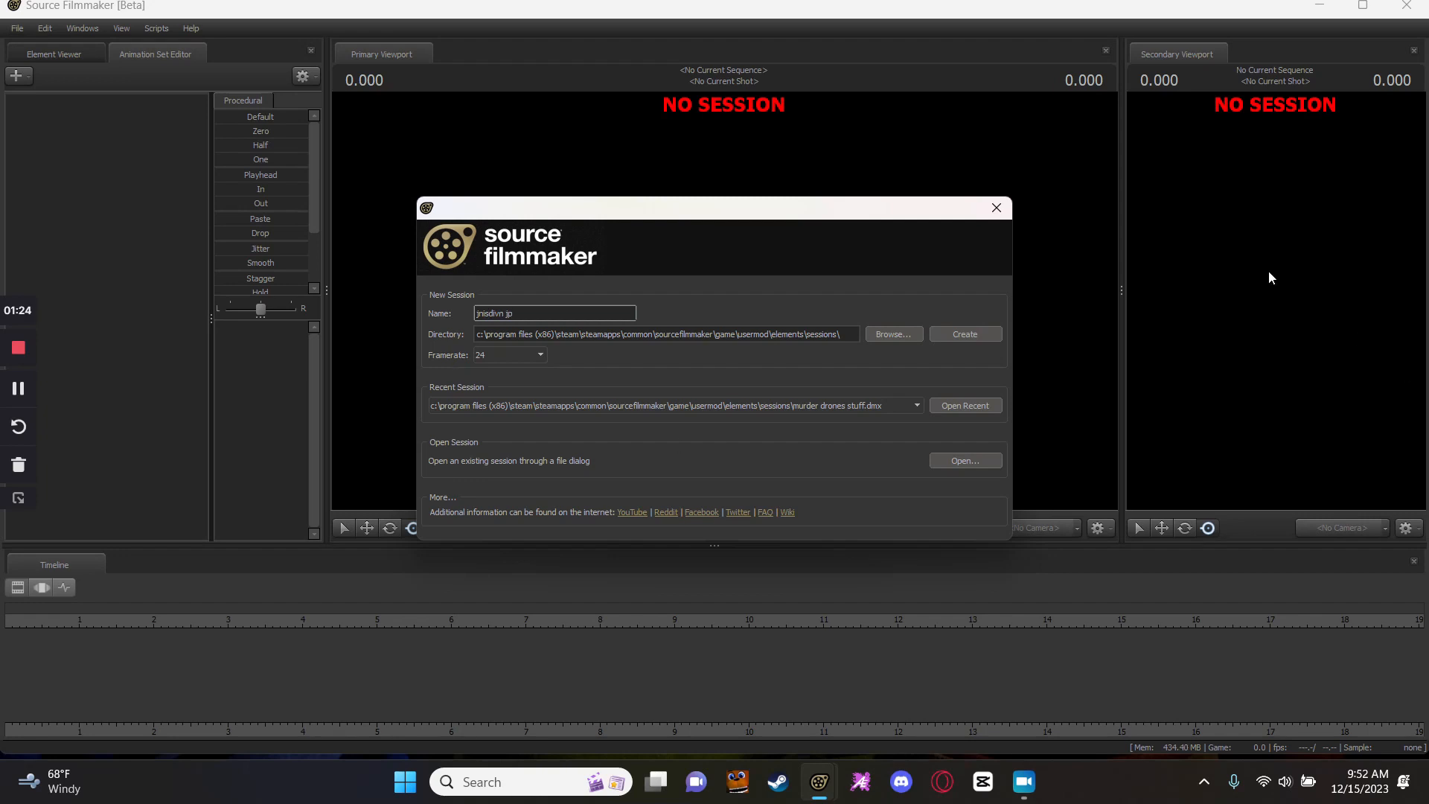
{"action": "left_click", "coordinate": [956, 339]}
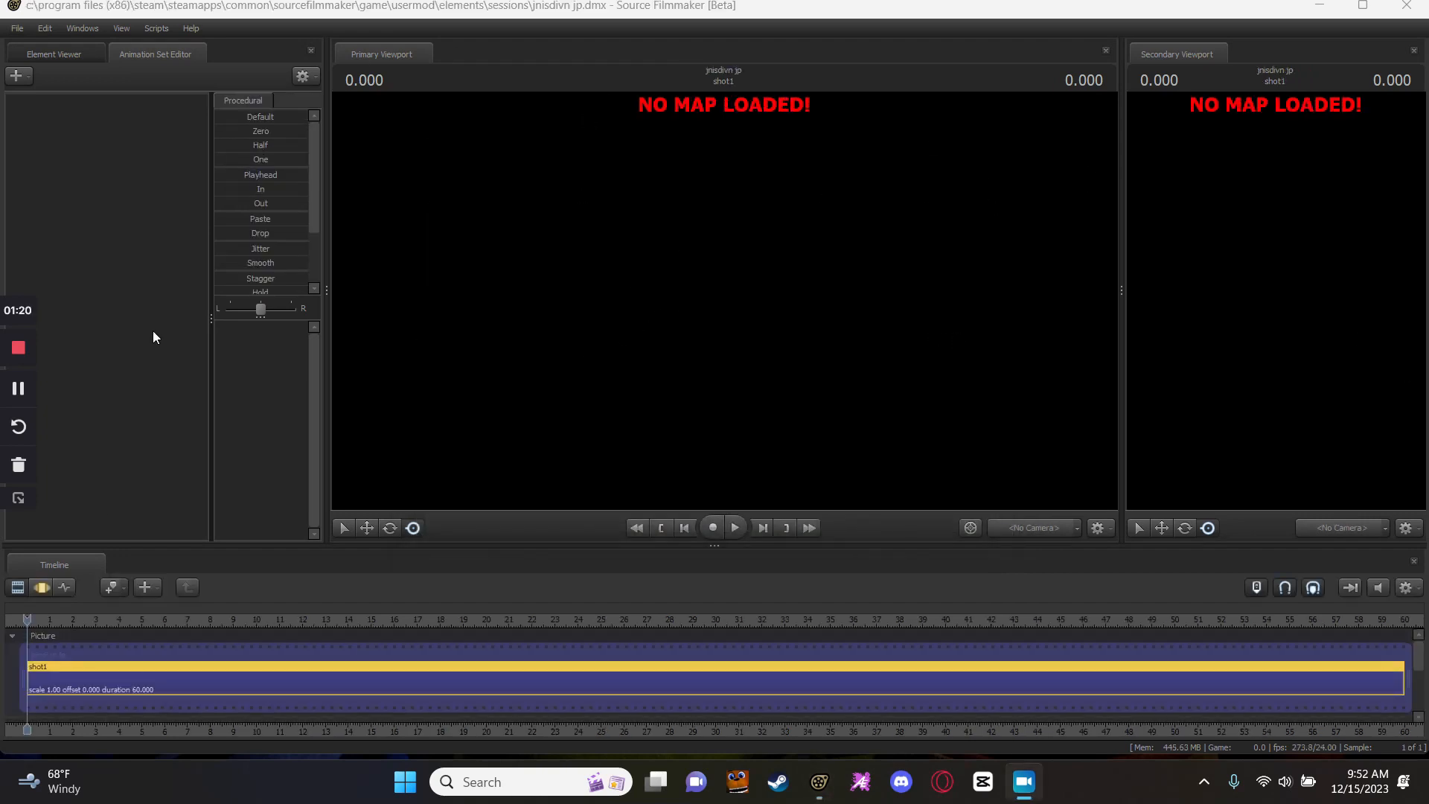
Open the map file selection from the primary viewport with its filter cleared, and overwrite all conflicting workshop files with the new ones.
{"action": "left_click_drag", "start_coordinate": [33, 618], "coordinate": [61, 642]}
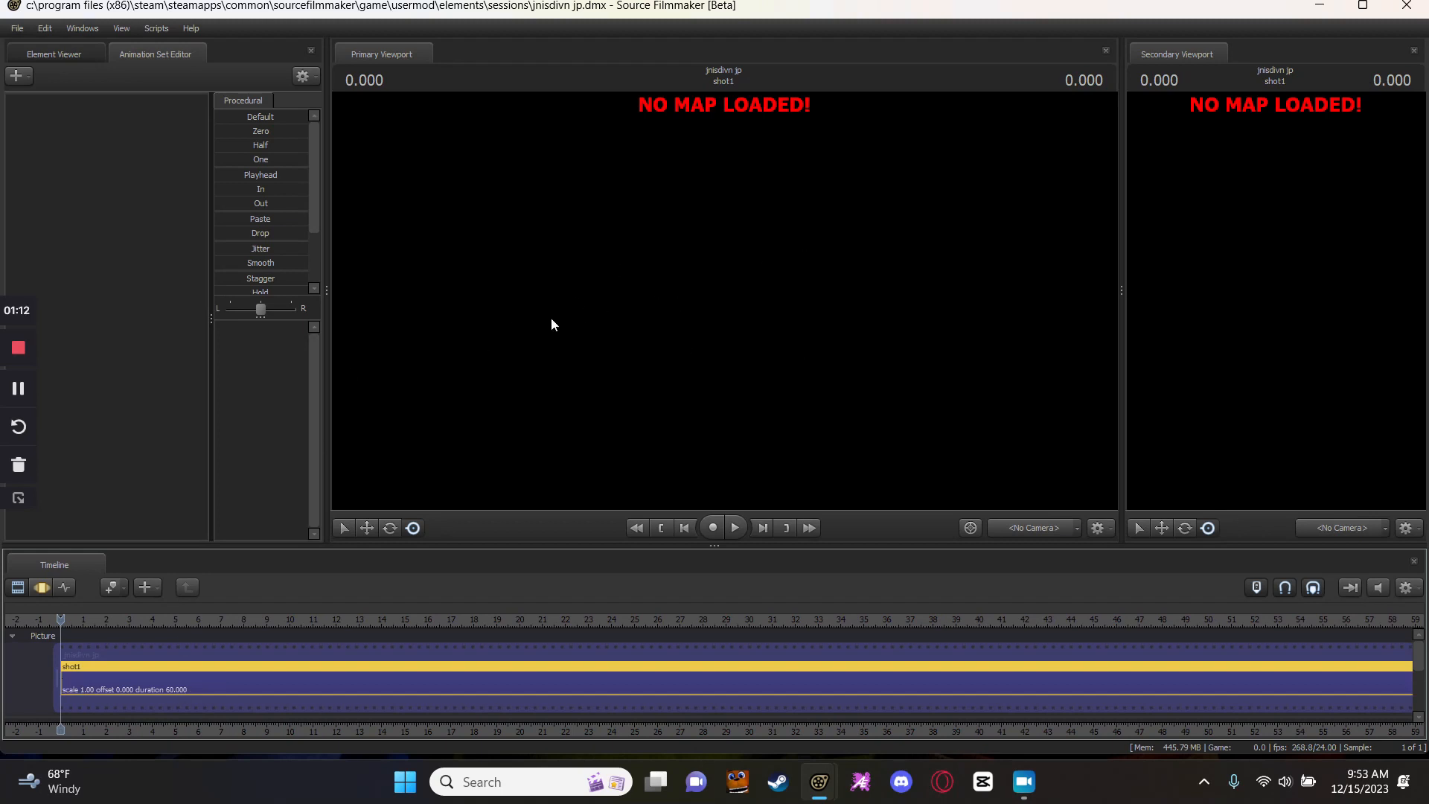
{"action": "right_click", "coordinate": [840, 308]}
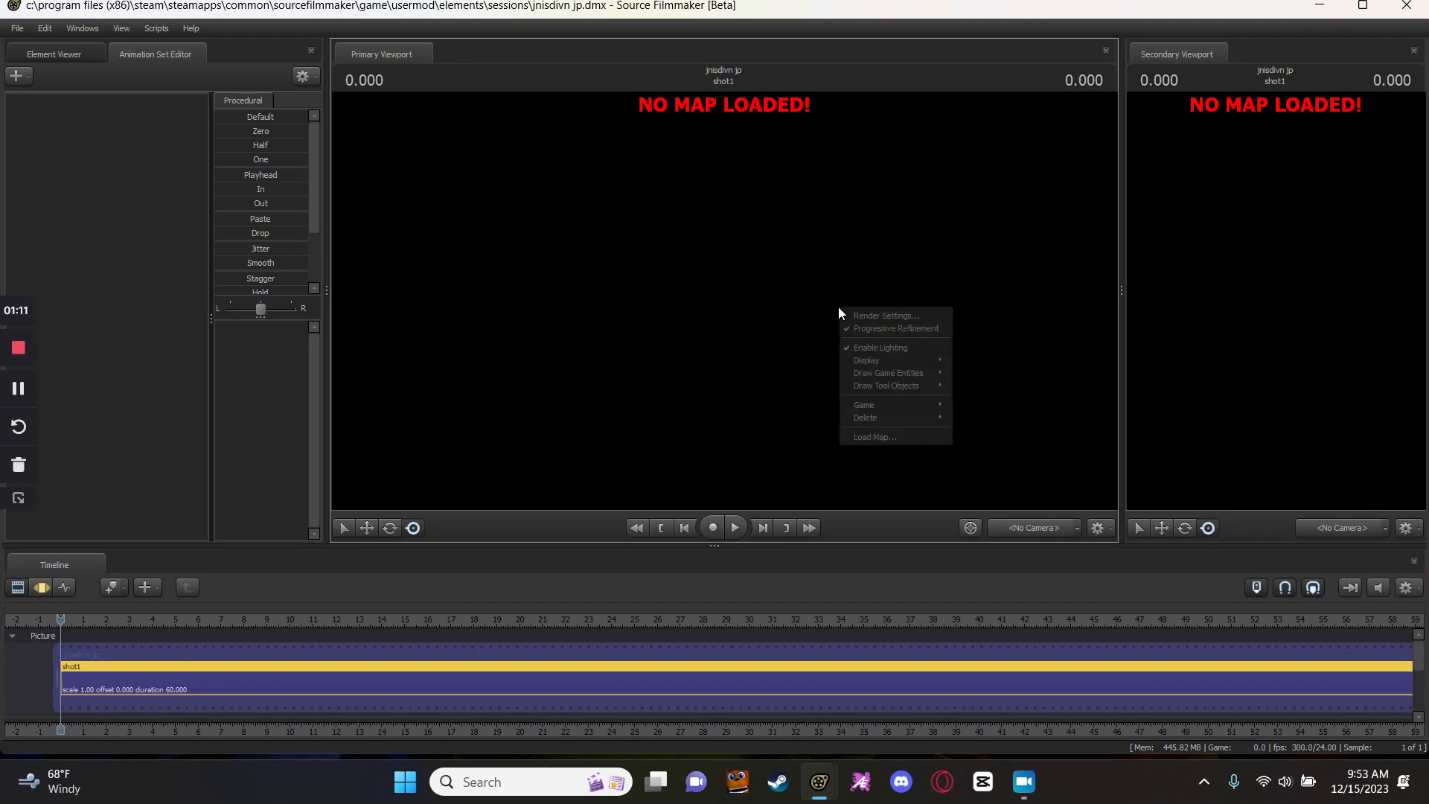
{"action": "left_click", "coordinate": [903, 438]}
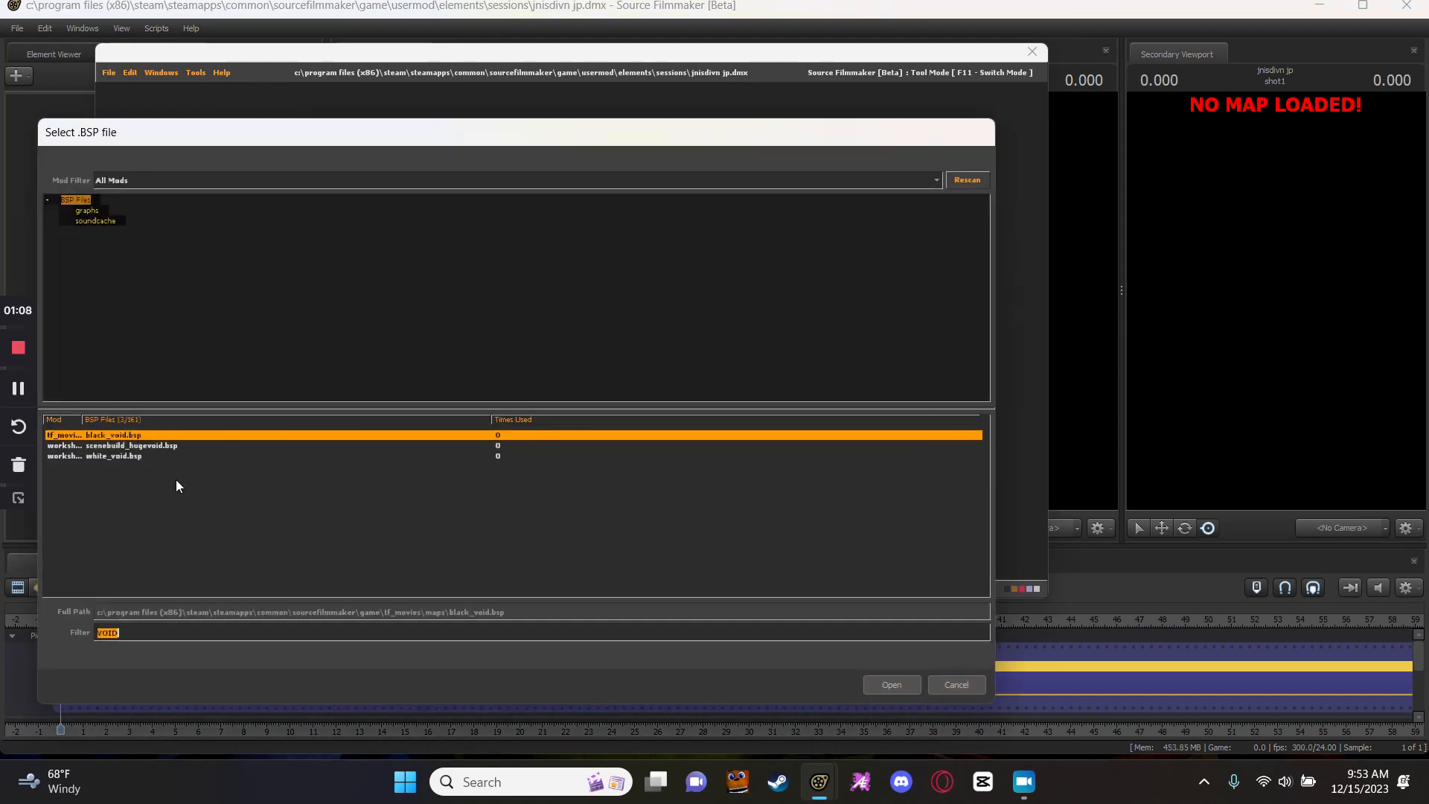
{"action": "key", "text": "BackSpace"}
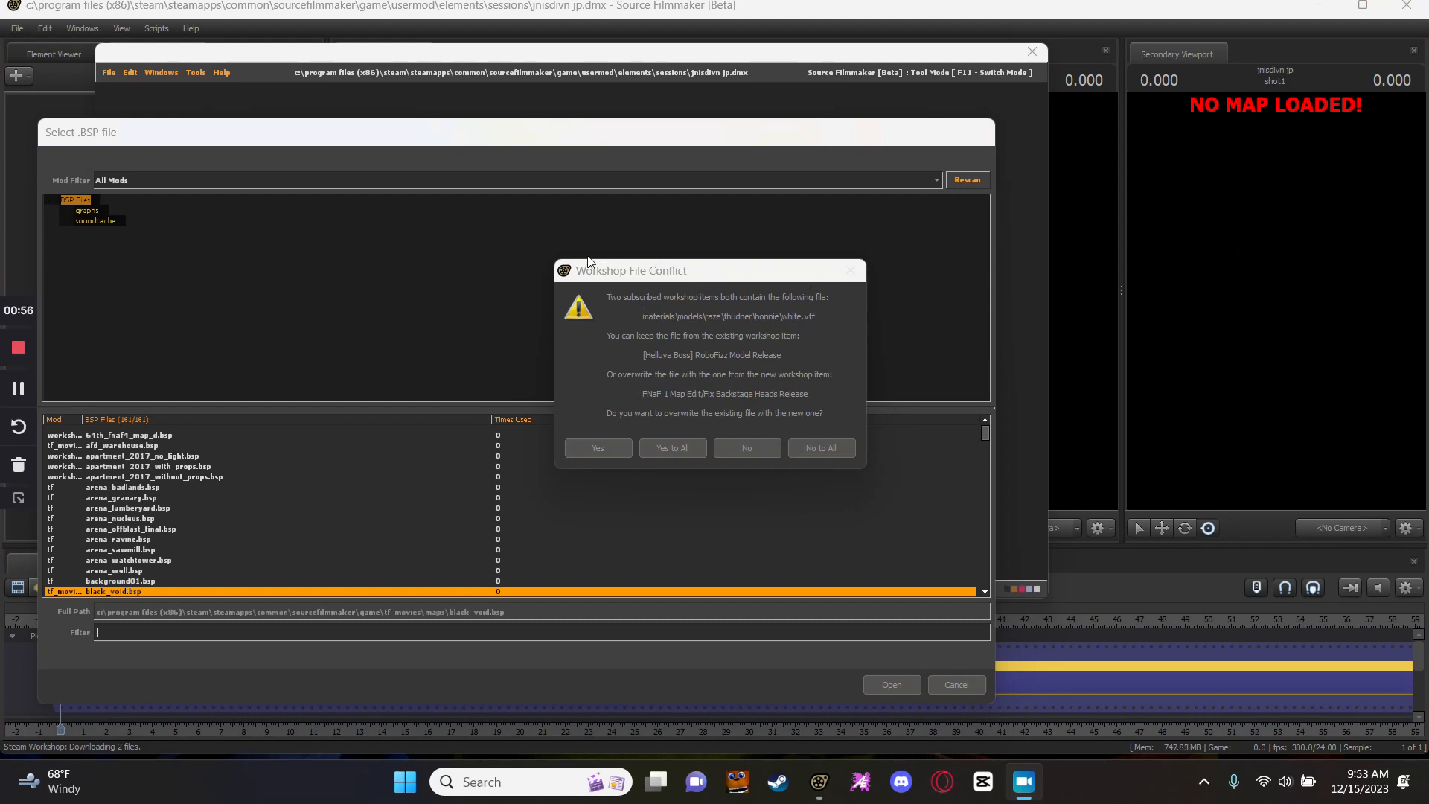
{"action": "left_click", "coordinate": [670, 446]}
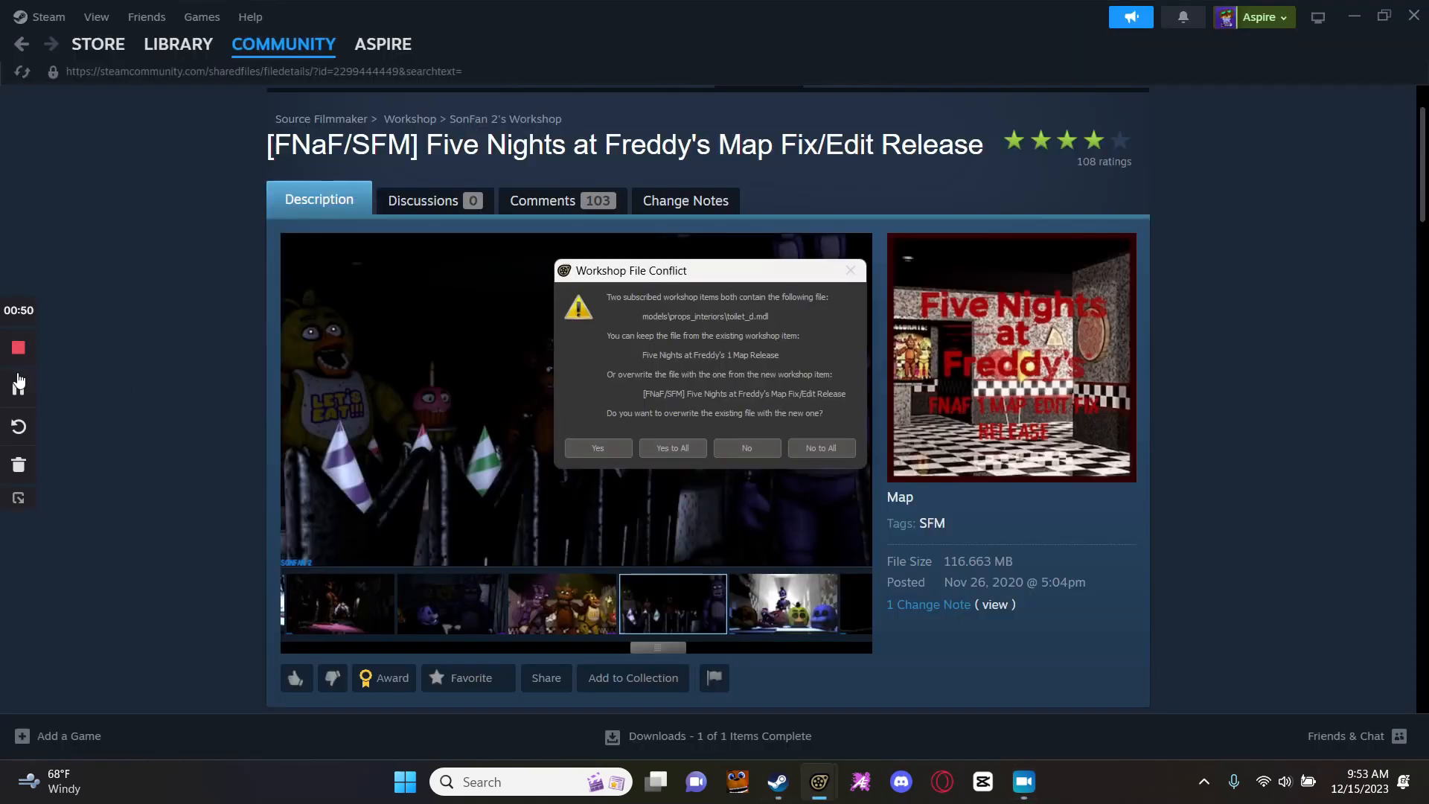
{"action": "left_click", "coordinate": [669, 446]}
Copy the map file name "fnaf1_sfm_fix.bsp" from the Workshop item's description in Steam.
{"action": "scroll", "coordinate": [387, 387], "scroll_direction": "down", "scroll_amount": 20}
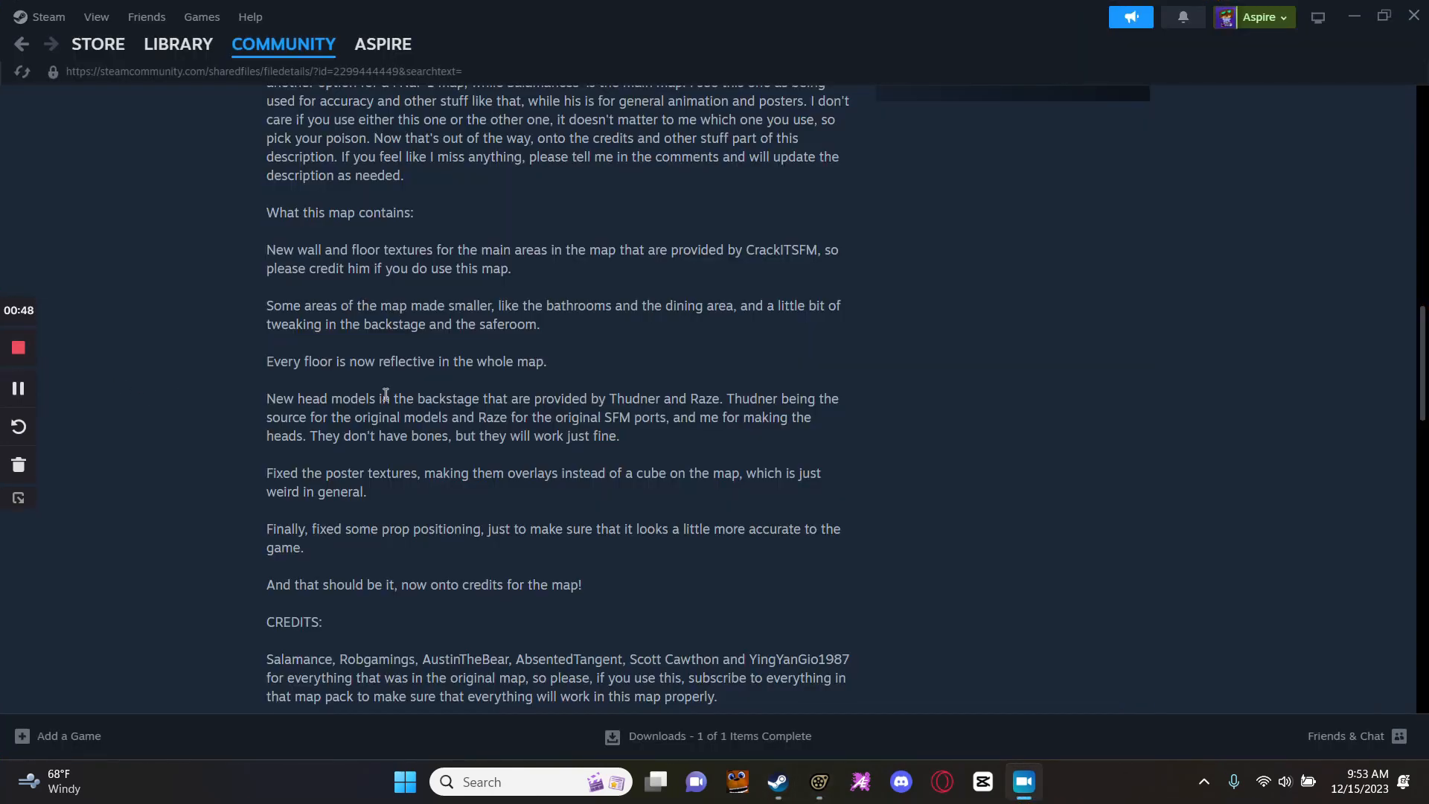
{"action": "scroll", "coordinate": [551, 402], "scroll_direction": "down", "scroll_amount": 4}
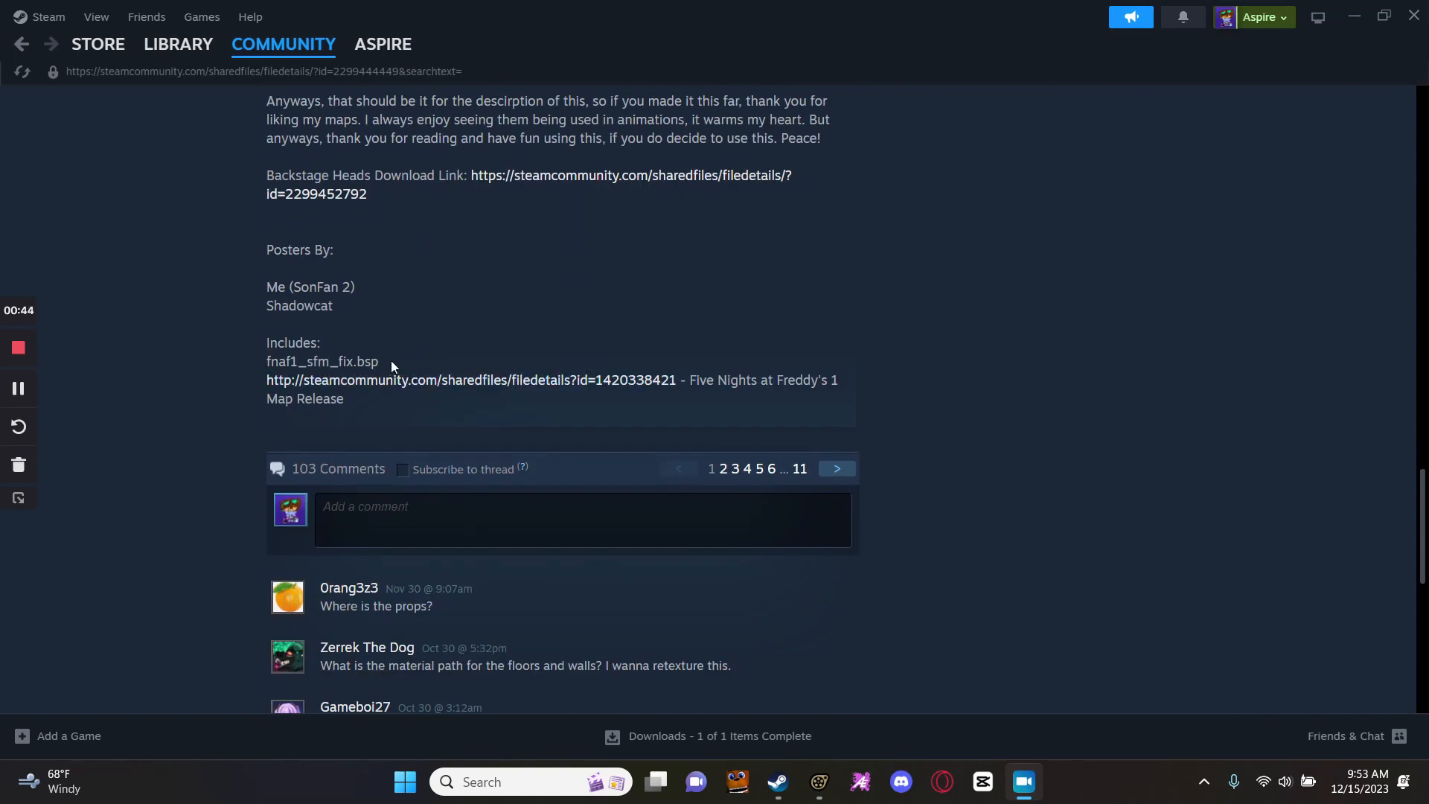
{"action": "left_click_drag", "start_coordinate": [391, 360], "coordinate": [257, 355]}
{"action": "key", "text": "ctrl+c"}
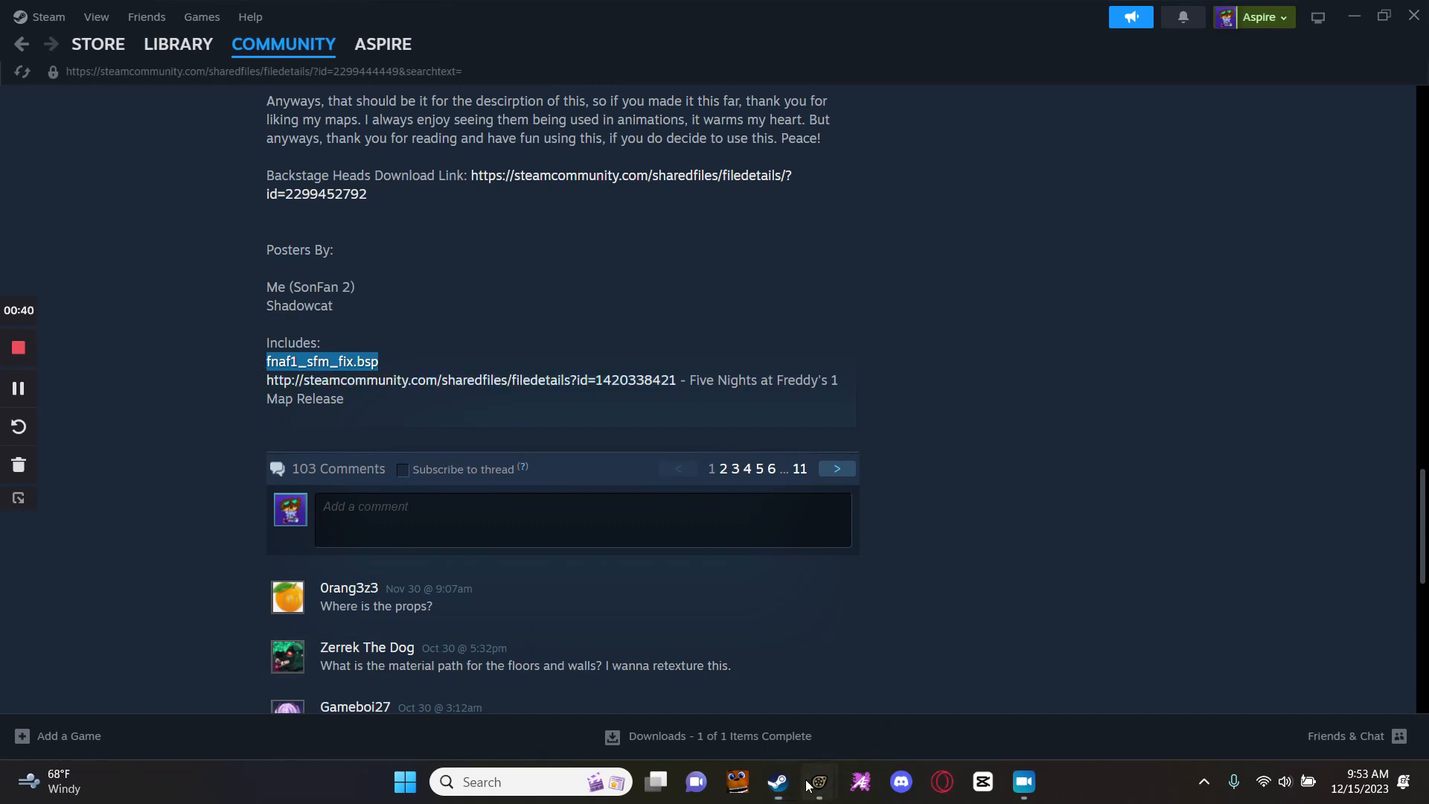
In Source Filmmaker, filter the rescanned map files by "fnaf1_sfm_fix.bsp" and load that map.
{"action": "mouse_move", "coordinate": [818, 781]}
{"action": "left_click", "coordinate": [806, 687]}
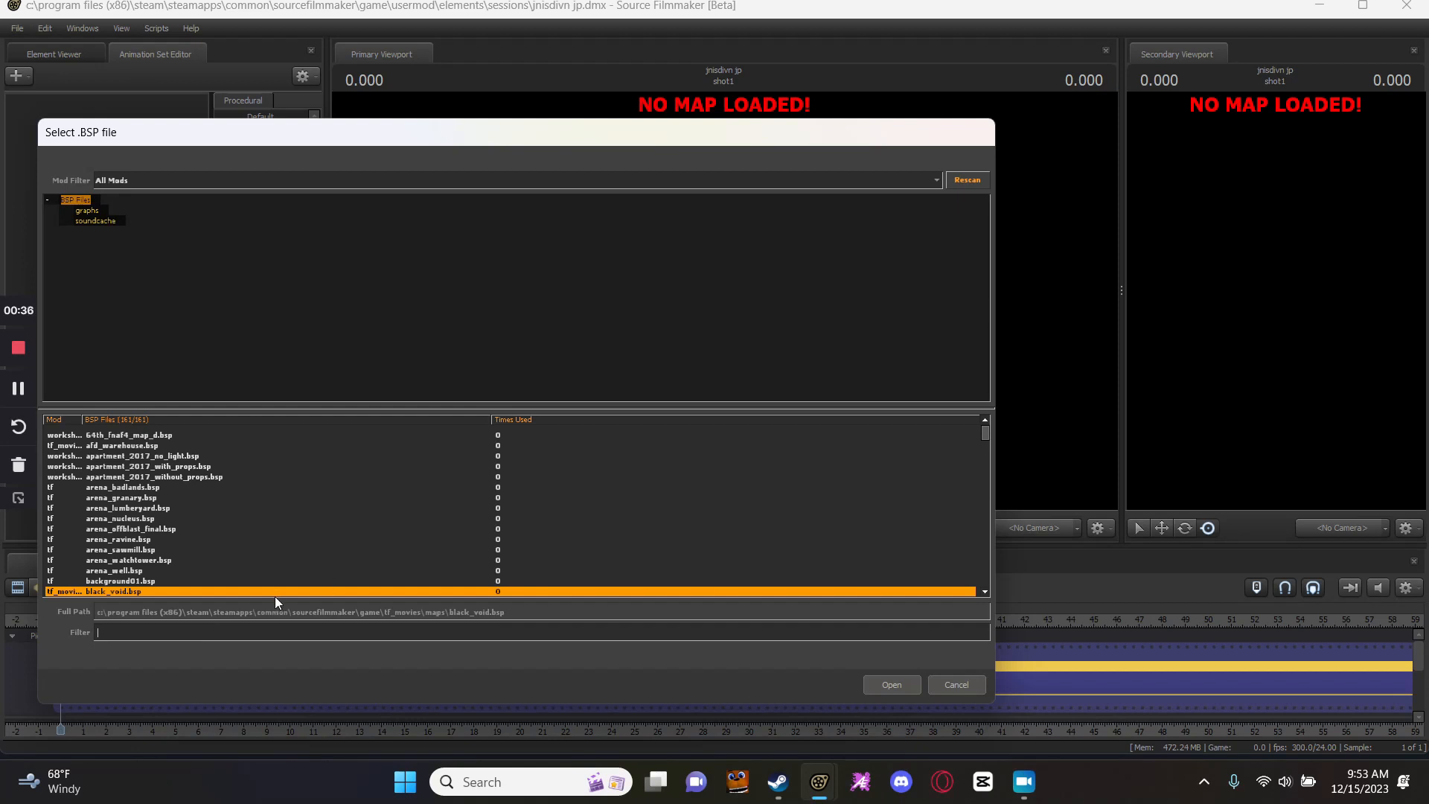
{"action": "left_click", "coordinate": [204, 632]}
{"action": "key", "text": "ctrl+v"}
{"action": "left_click", "coordinate": [33, 381]}
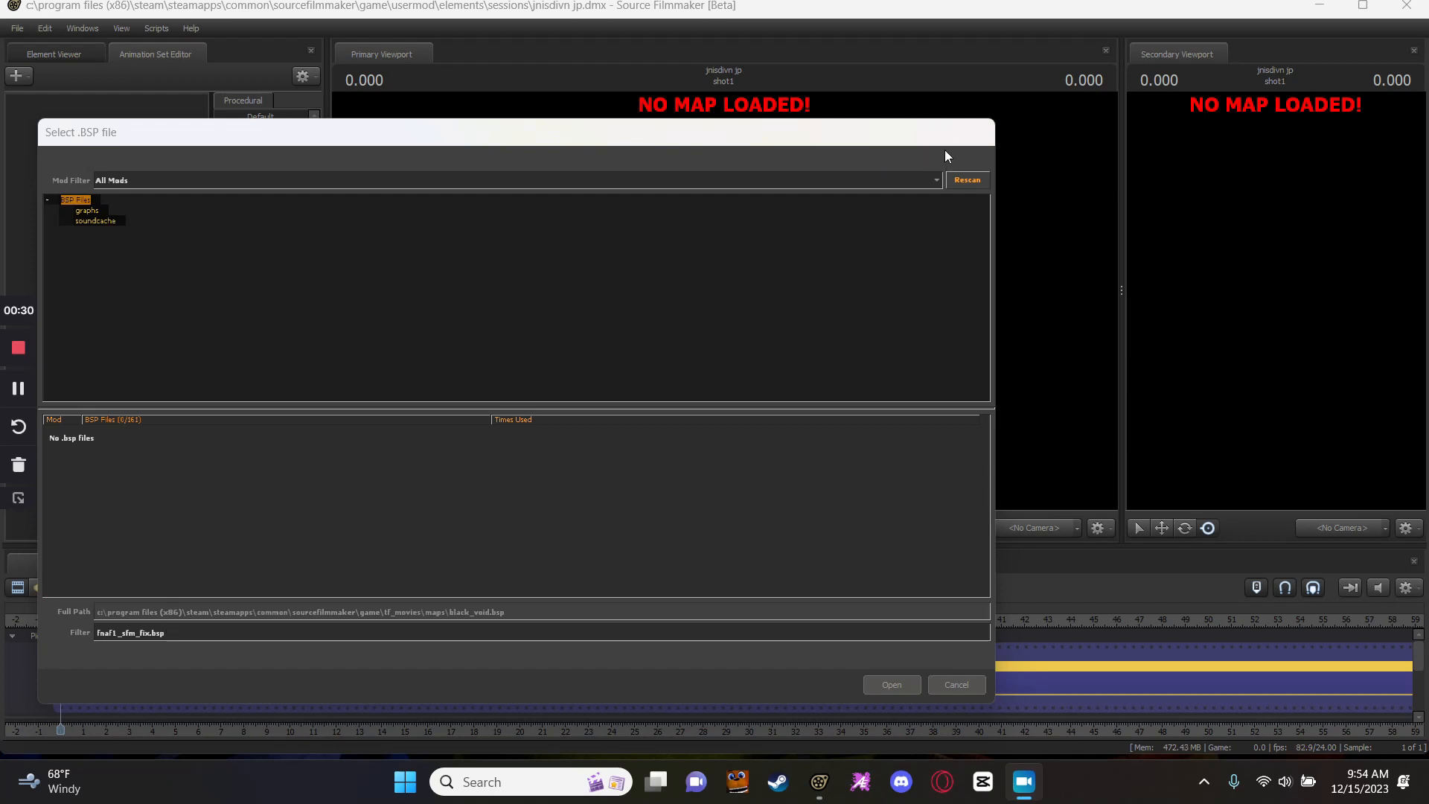
{"action": "left_click", "coordinate": [966, 179]}
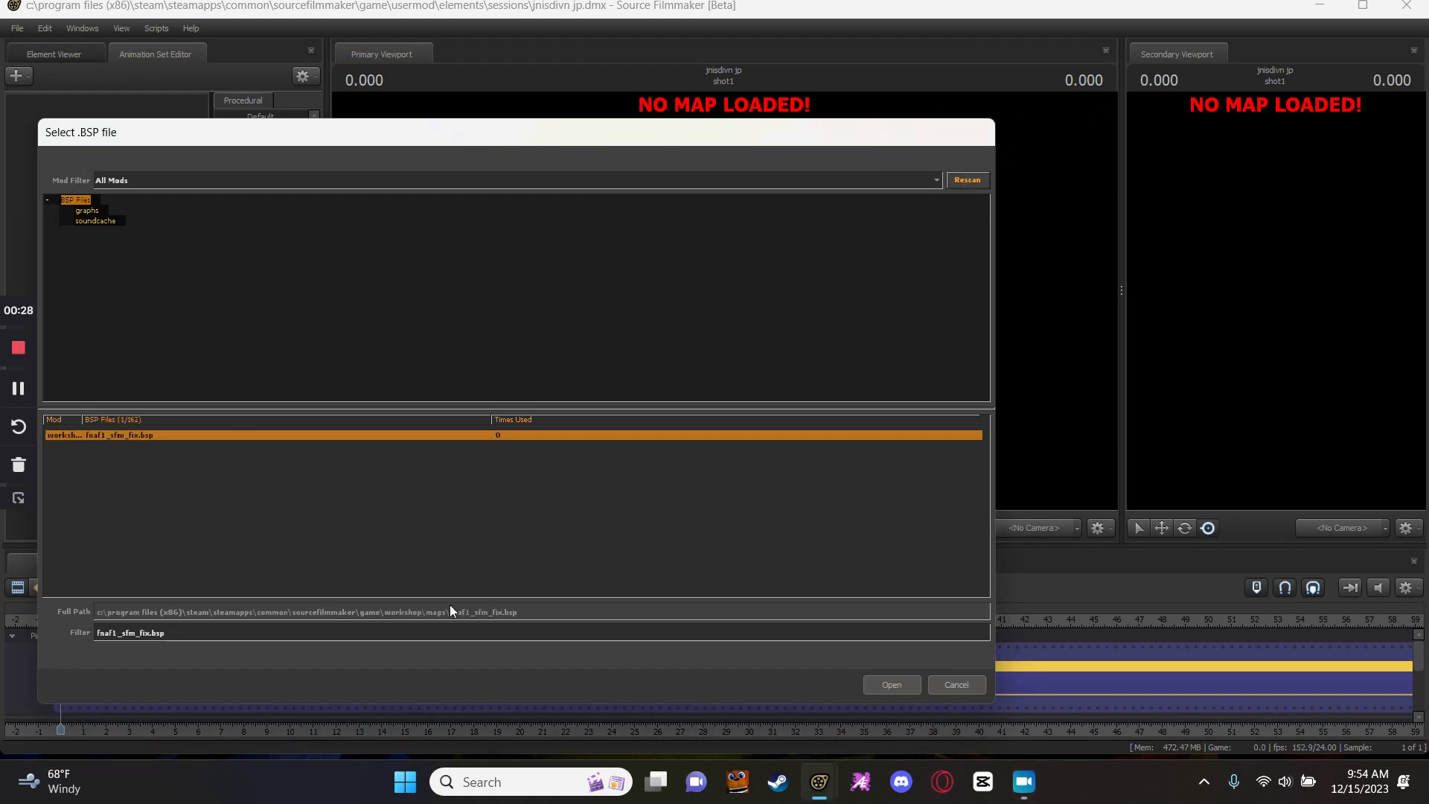
{"action": "left_click", "coordinate": [891, 685]}
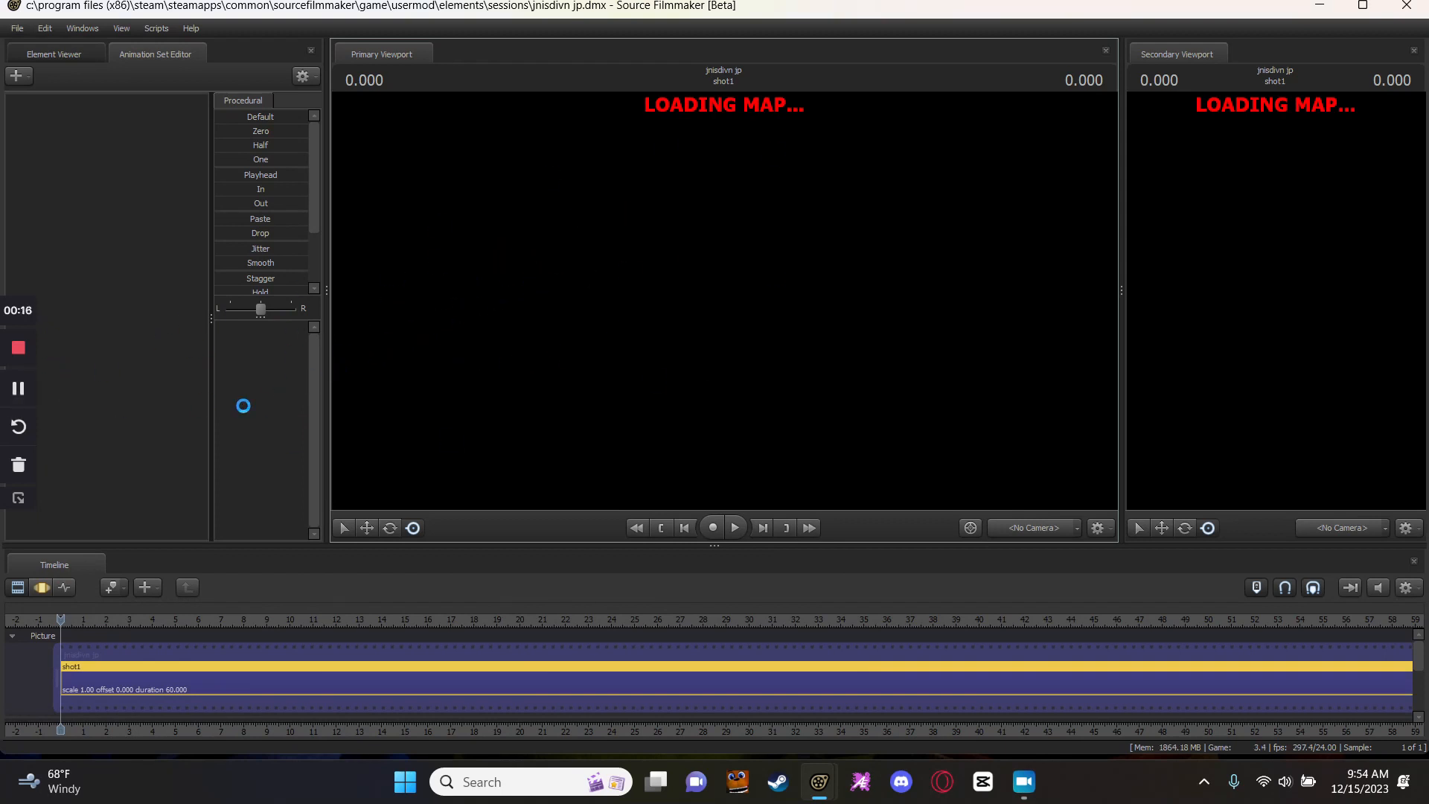
Disable lighting in the primary viewport and look around the loaded map with the work camera.
{"action": "right_click", "coordinate": [616, 252]}
{"action": "left_click", "coordinate": [646, 290]}
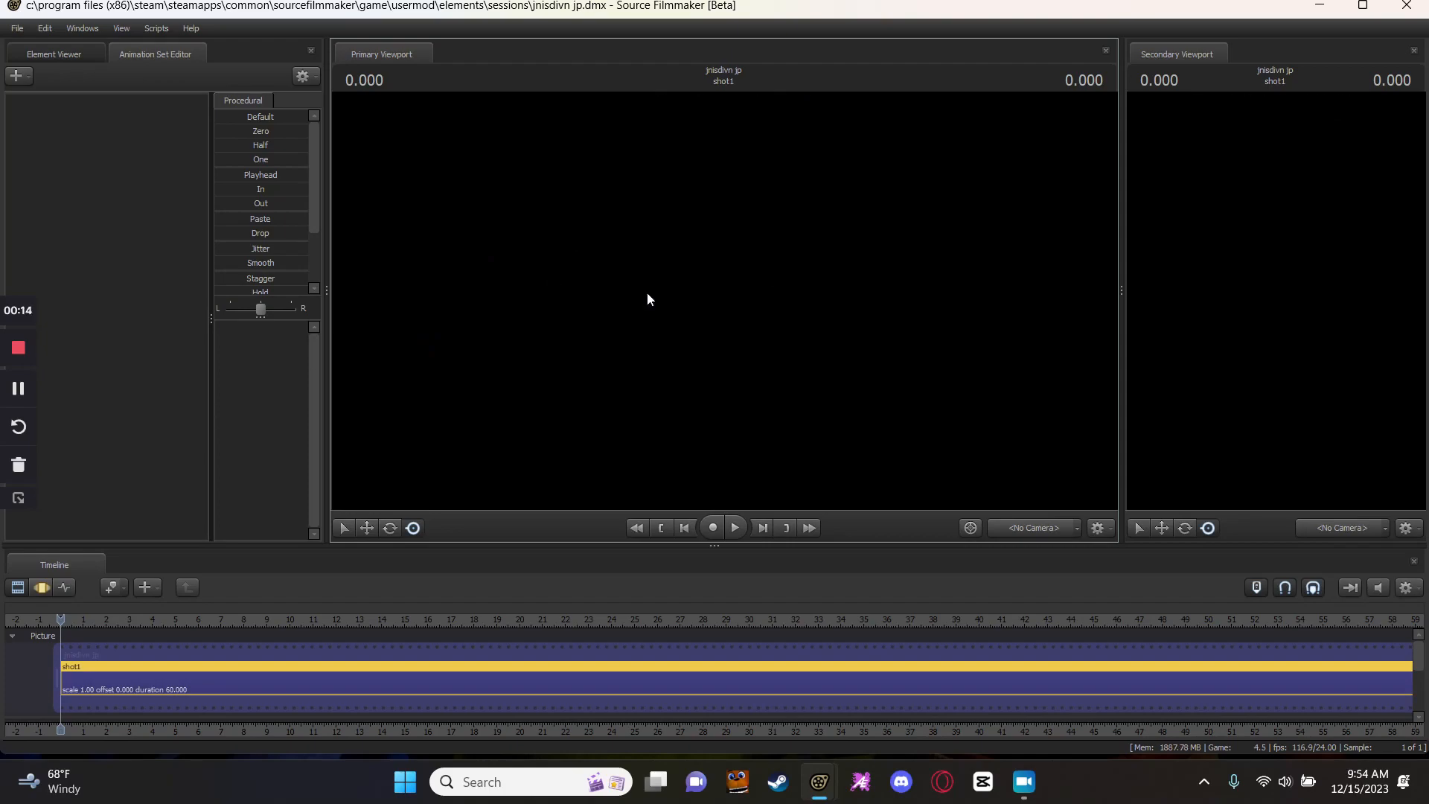
{"action": "key", "text": "w"}
{"action": "left_click_drag", "start_coordinate": [723, 301], "coordinate": [372, 297]}
{"action": "key", "text": "w"}
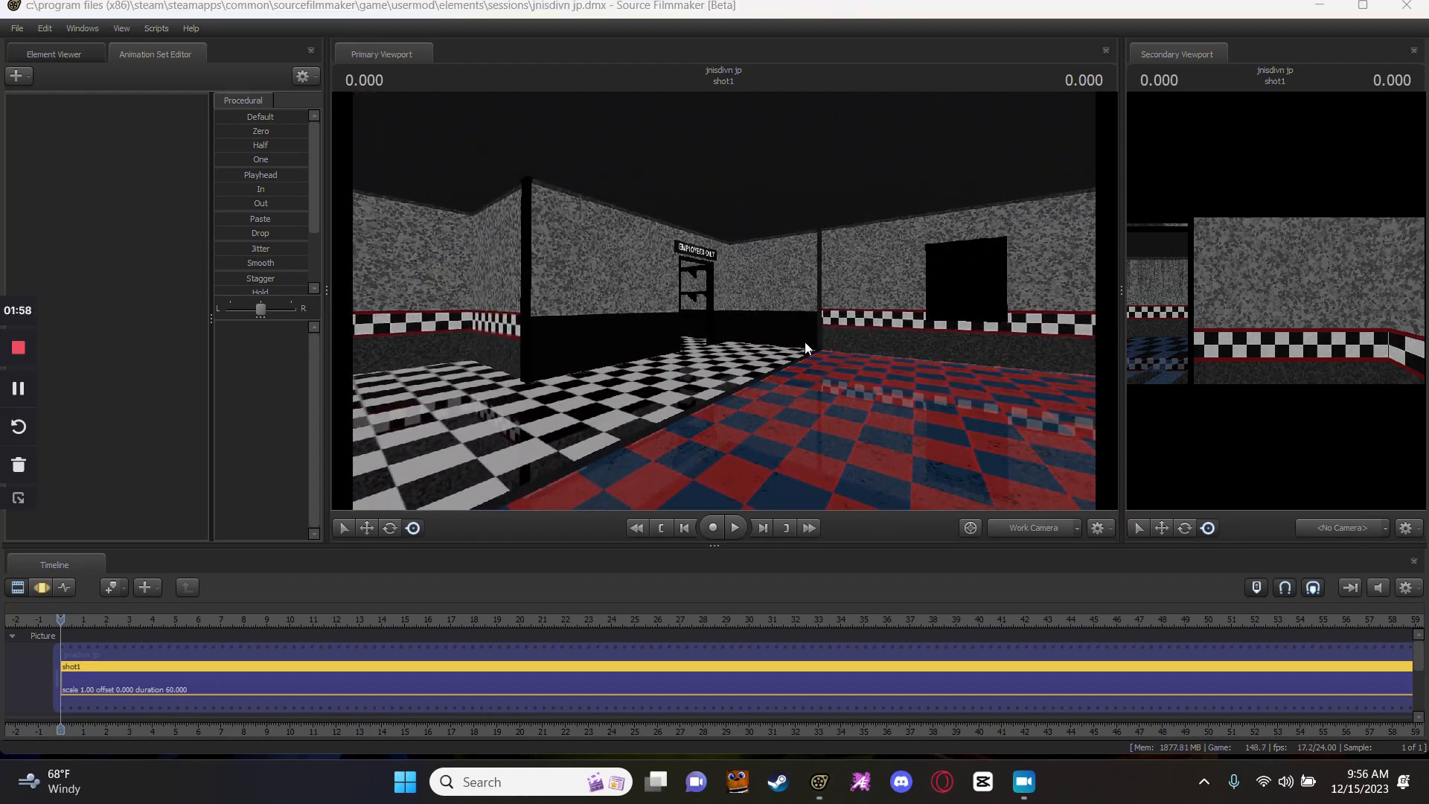
{"action": "left_click_drag", "start_coordinate": [805, 347], "coordinate": [1030, 513]}
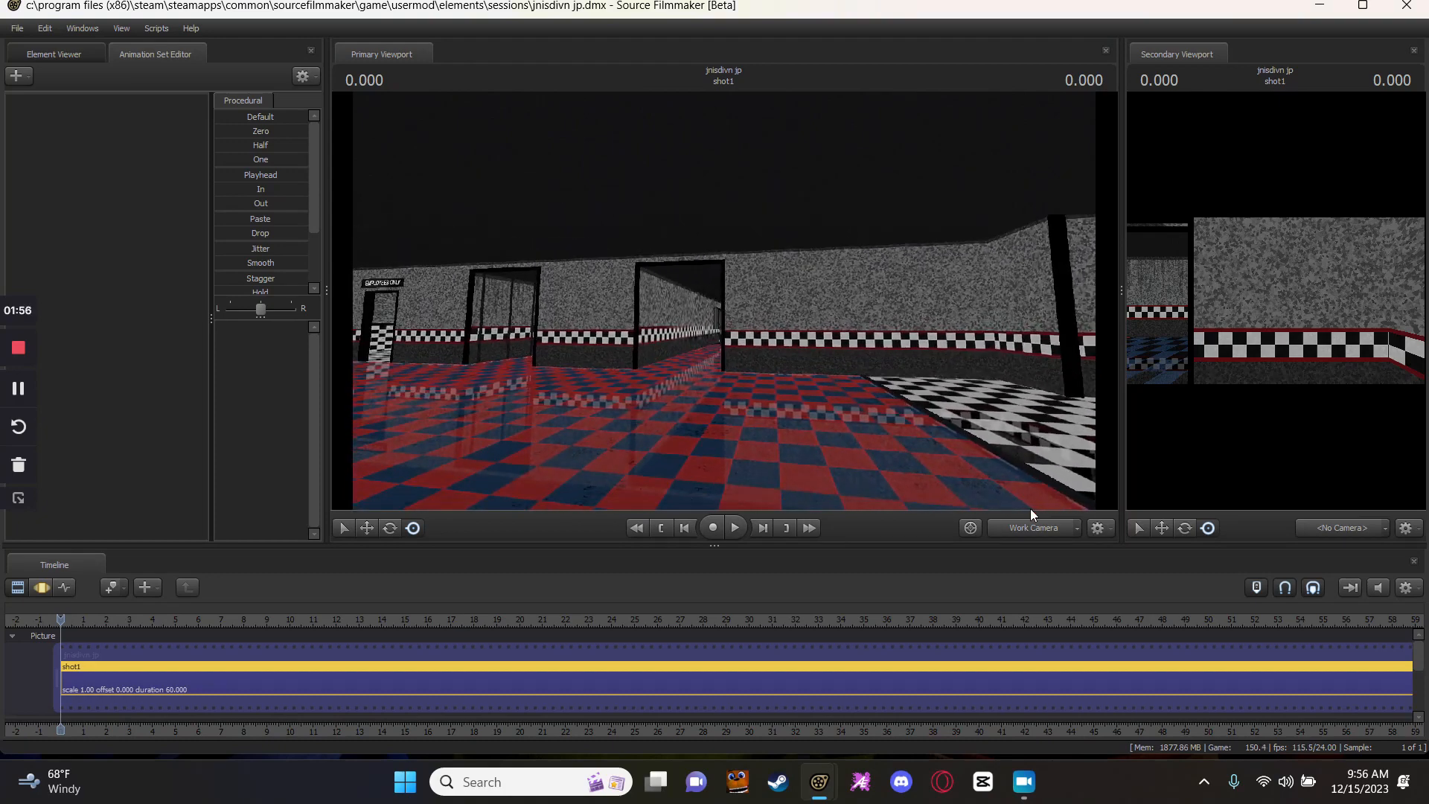
Switch the primary viewport back and forth between the shot view and the work camera, turning the work camera toward the office.
{"action": "left_click", "coordinate": [1031, 525]}
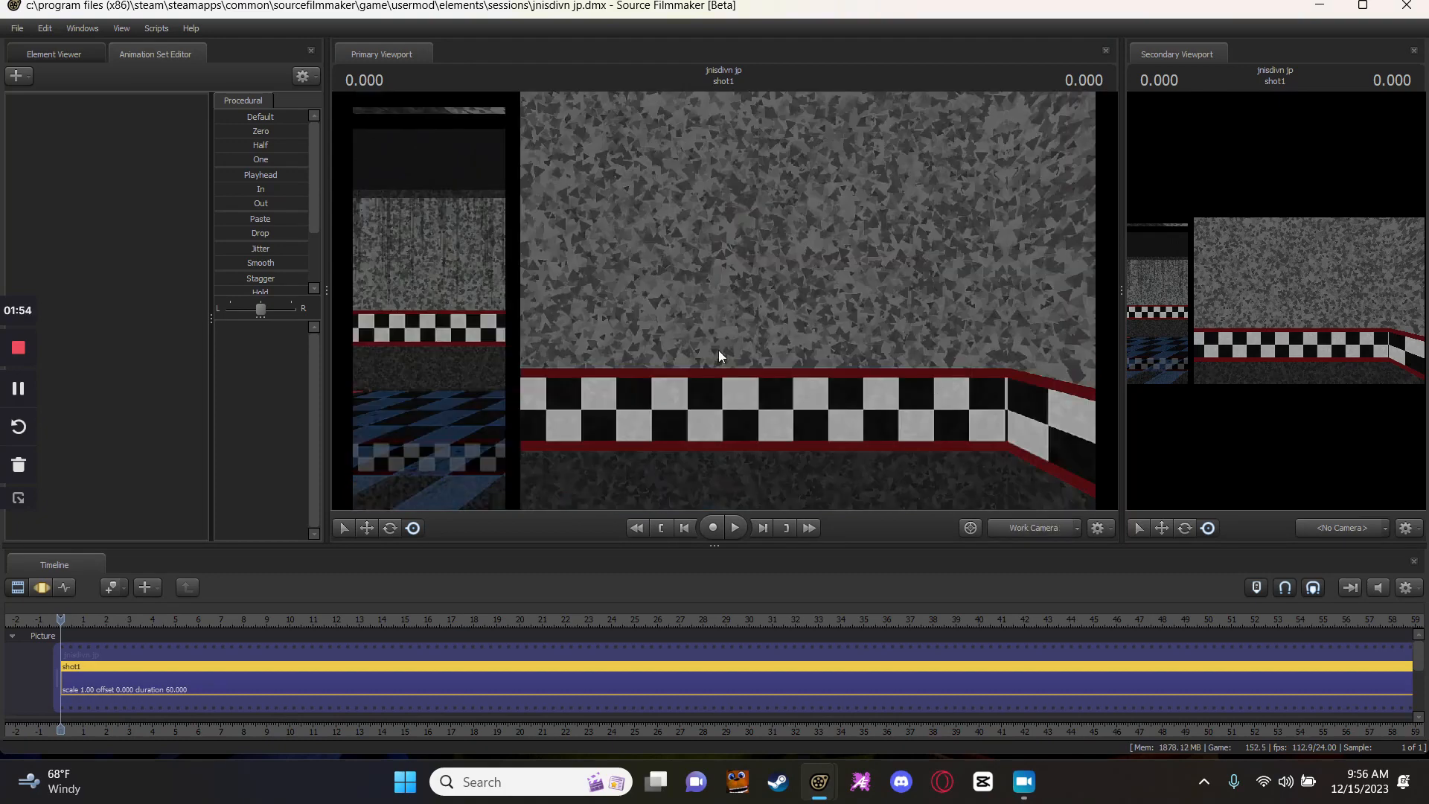
{"action": "left_click_drag", "start_coordinate": [748, 360], "coordinate": [513, 366]}
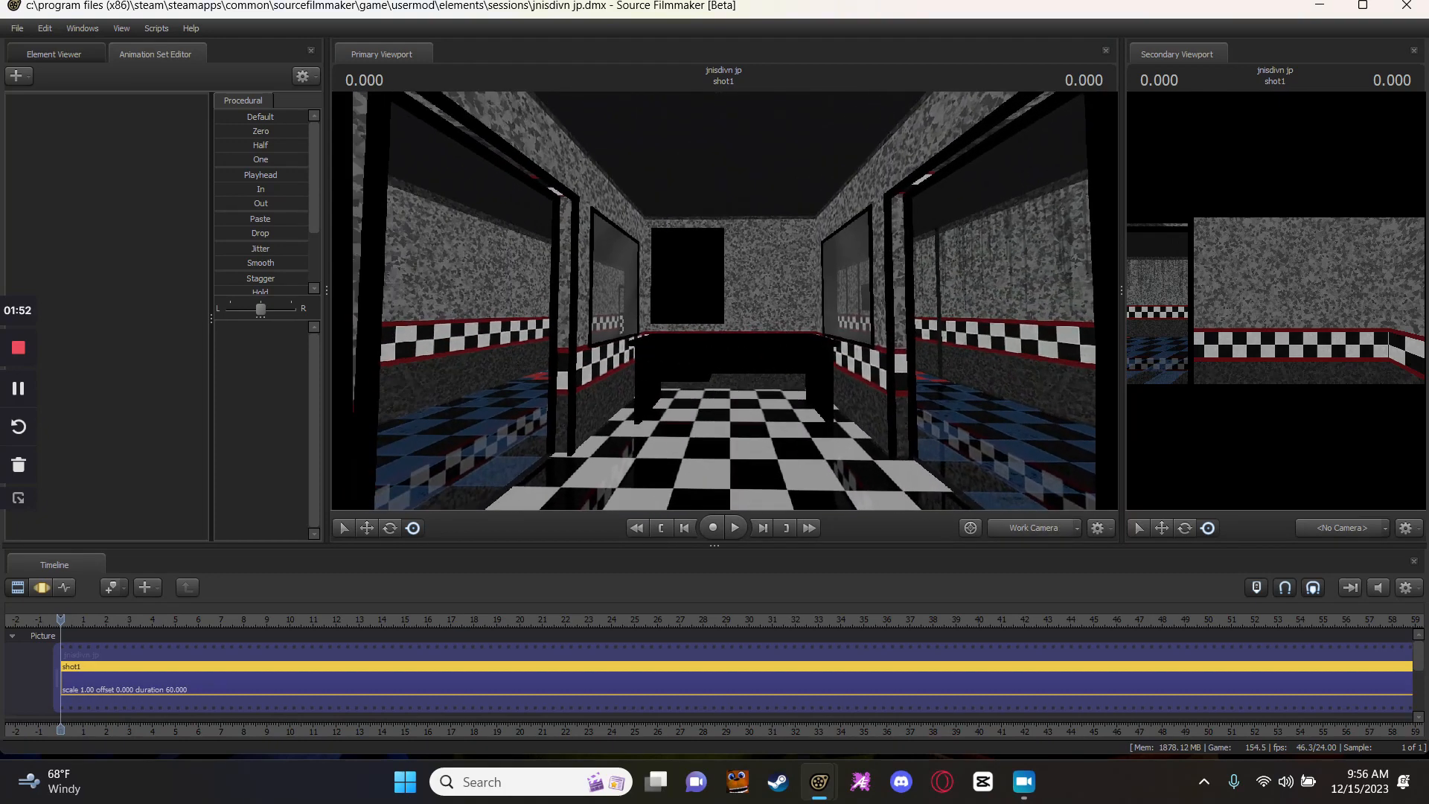
{"action": "left_click", "coordinate": [1055, 533]}
{"action": "left_click_drag", "start_coordinate": [789, 375], "coordinate": [674, 369]}
{"action": "left_click", "coordinate": [1057, 527]}
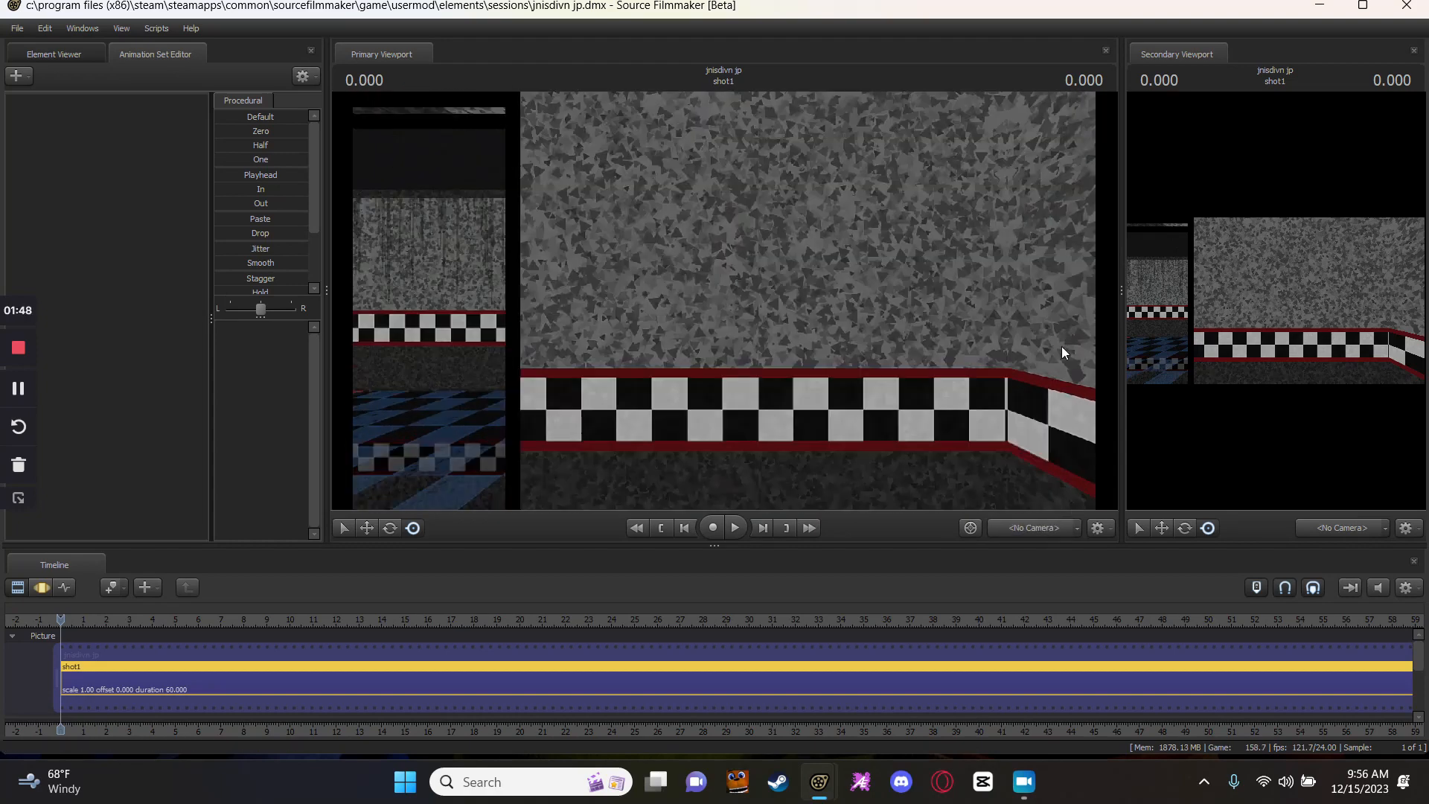
{"action": "left_click_drag", "start_coordinate": [977, 353], "coordinate": [877, 341]}
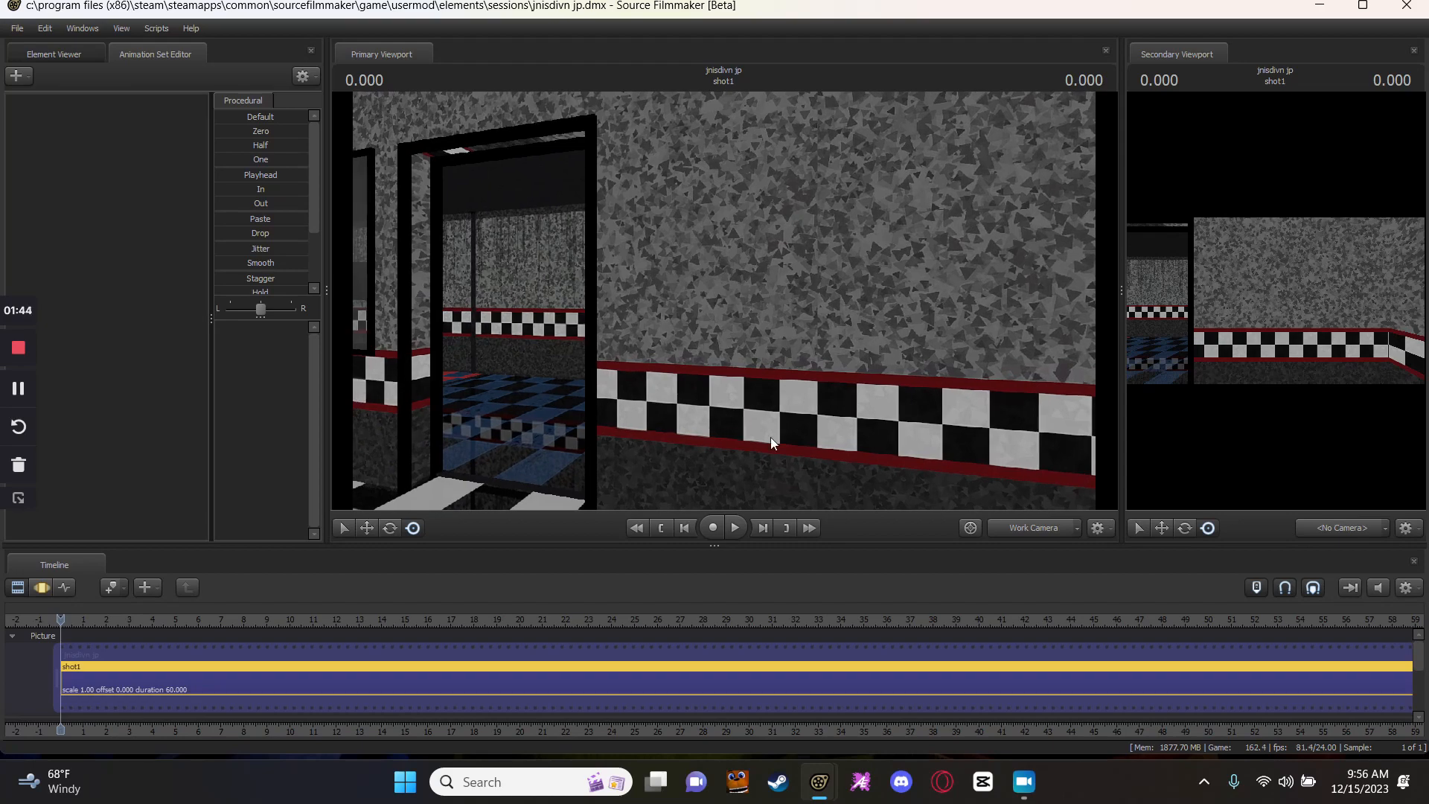
{"action": "left_click_drag", "start_coordinate": [876, 340], "coordinate": [785, 333]}
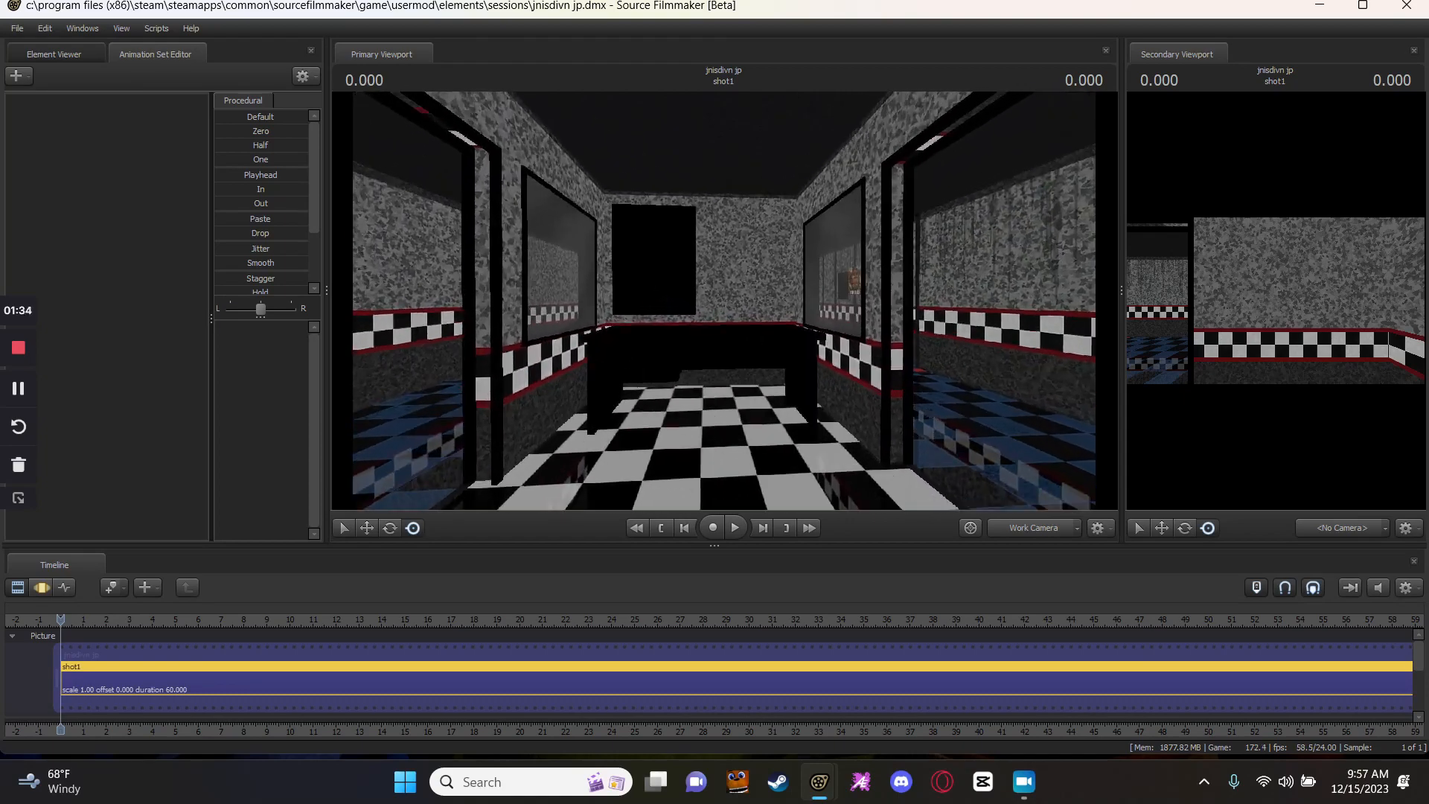
Fly the work camera through the office, the hallway and the dining area to examine the map.
{"action": "key", "text": "w"}
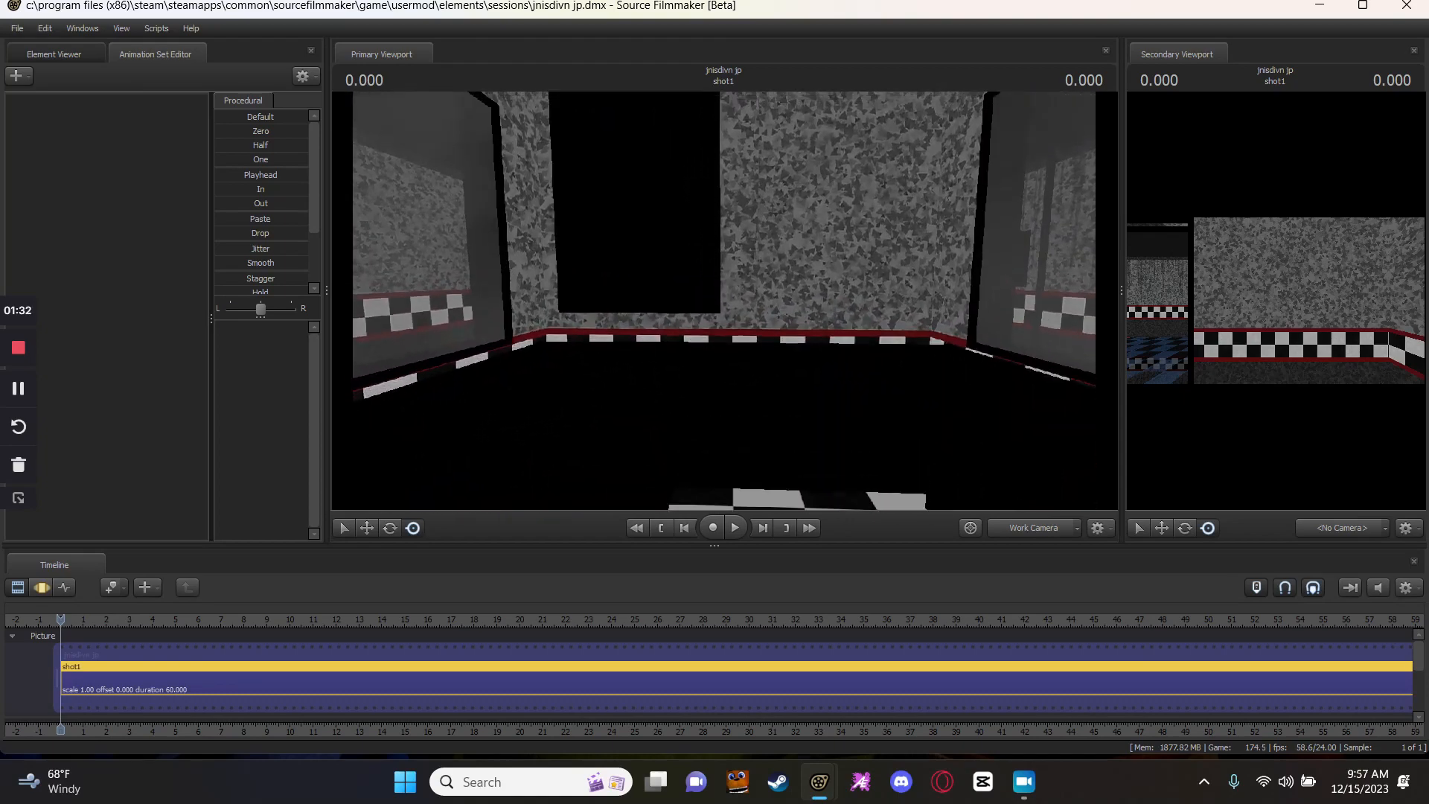
{"action": "key", "text": "s"}
{"action": "left_click_drag", "start_coordinate": [724, 301], "coordinate": [655, 305]}
{"action": "key", "text": "s"}
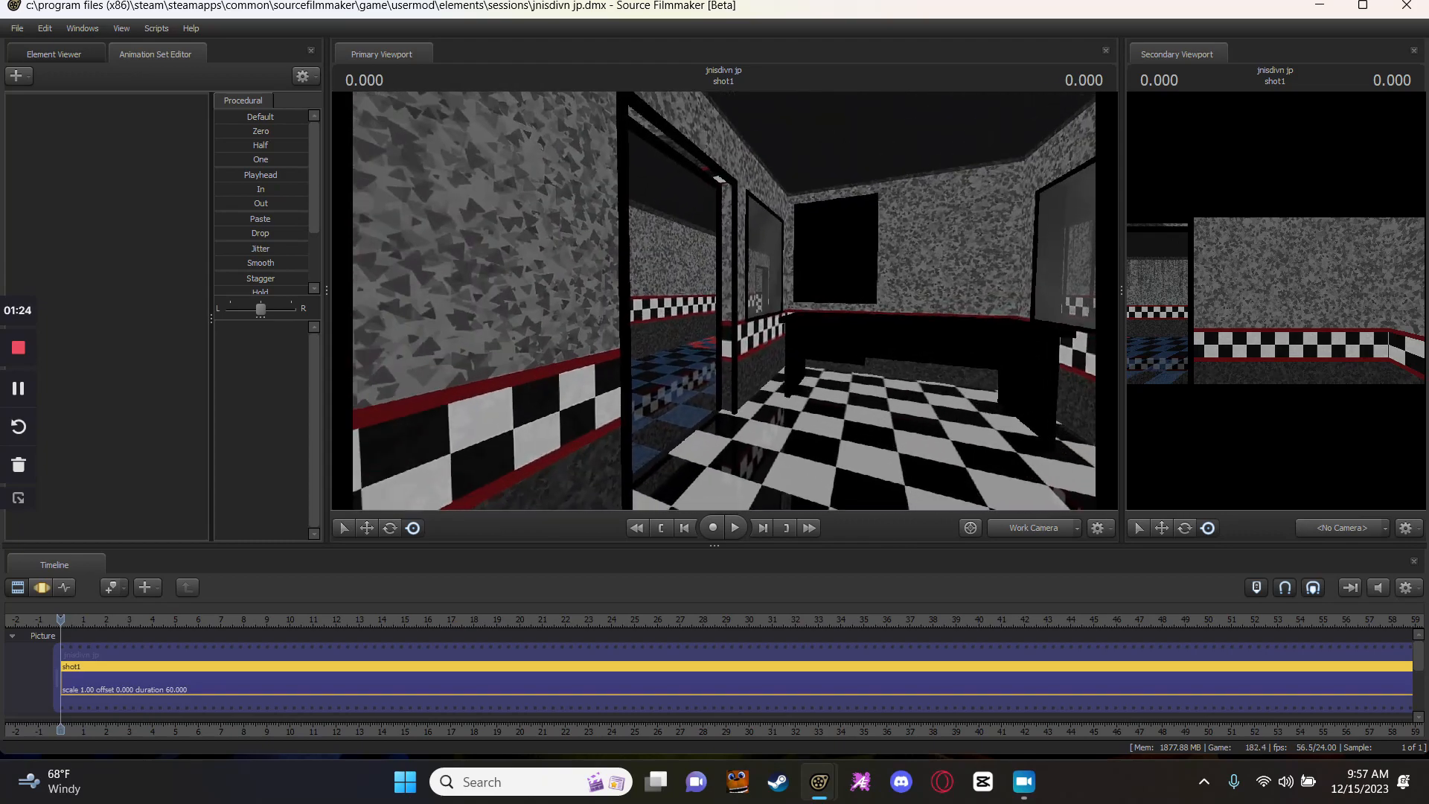
{"action": "key", "text": "w"}
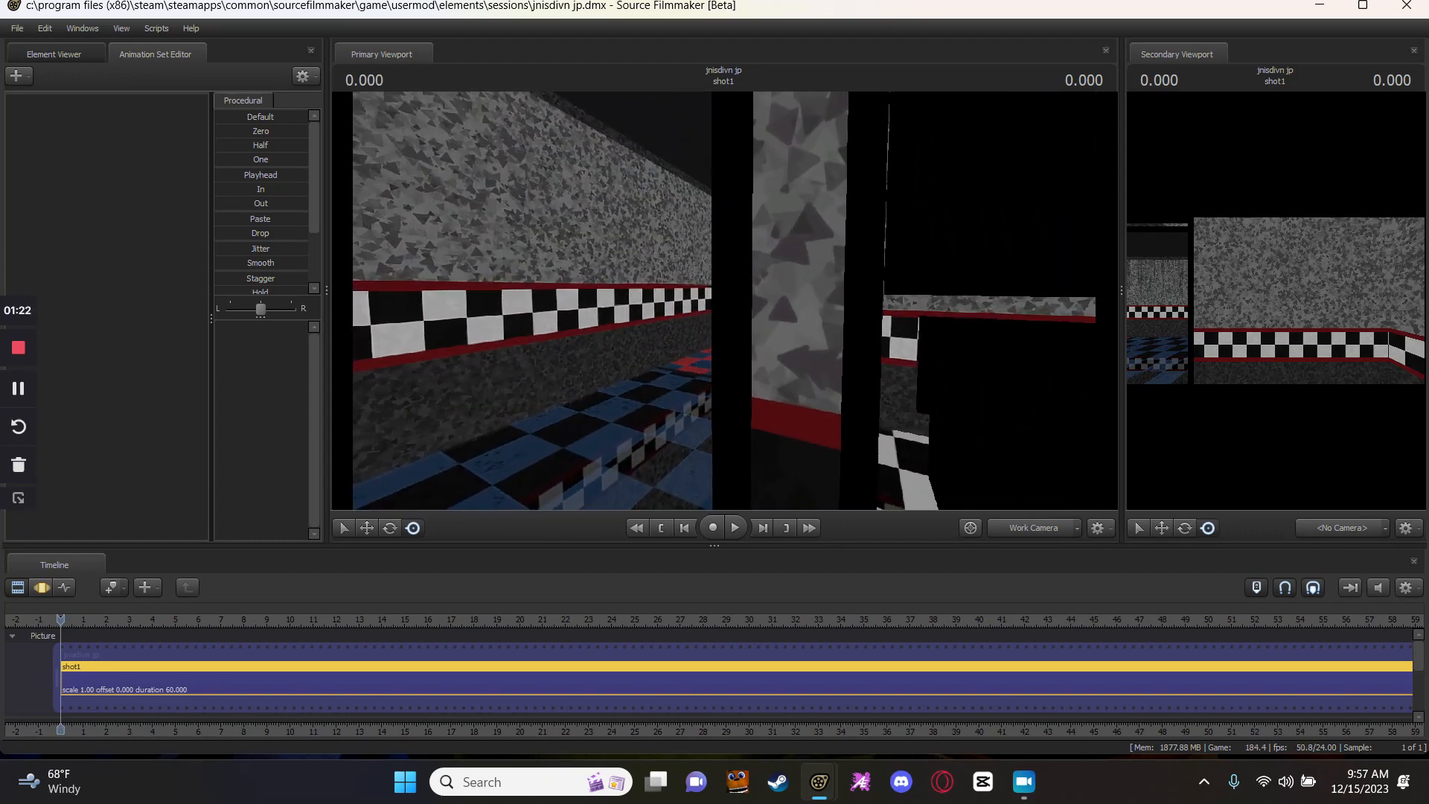
{"action": "key", "text": "a"}
{"action": "key", "text": "w"}
{"action": "left_click_drag", "start_coordinate": [655, 305], "coordinate": [968, 305]}
{"action": "key", "text": "w"}
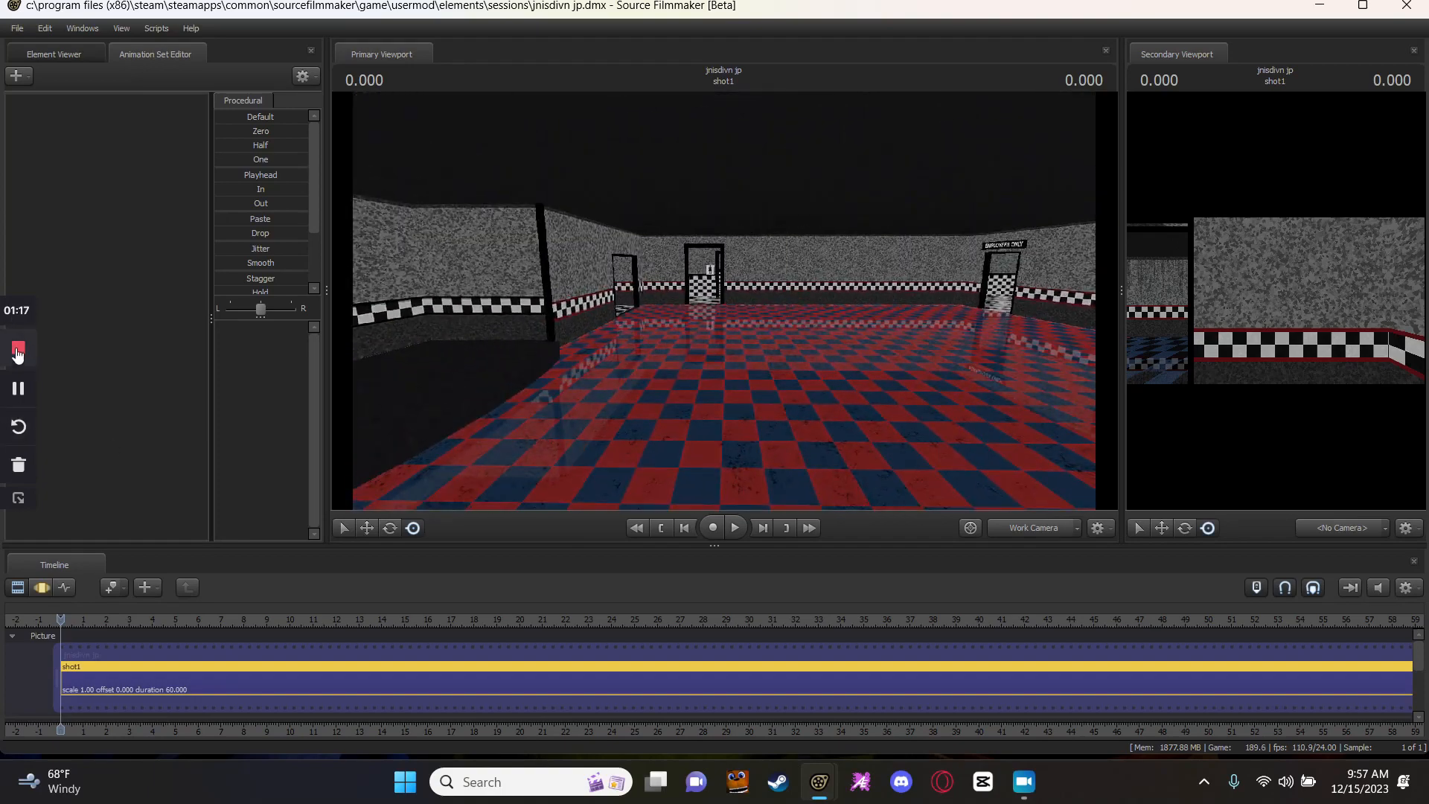
{"action": "mouse_move", "coordinate": [715, 305]}
{"action": "left_mouse_down"}
{"action": "mouse_move", "coordinate": [626, 305]}
{"action": "mouse_move", "coordinate": [733, 306]}
{"action": "mouse_move", "coordinate": [603, 287]}
{"action": "mouse_move", "coordinate": [724, 300]}
{"action": "left_mouse_up"}
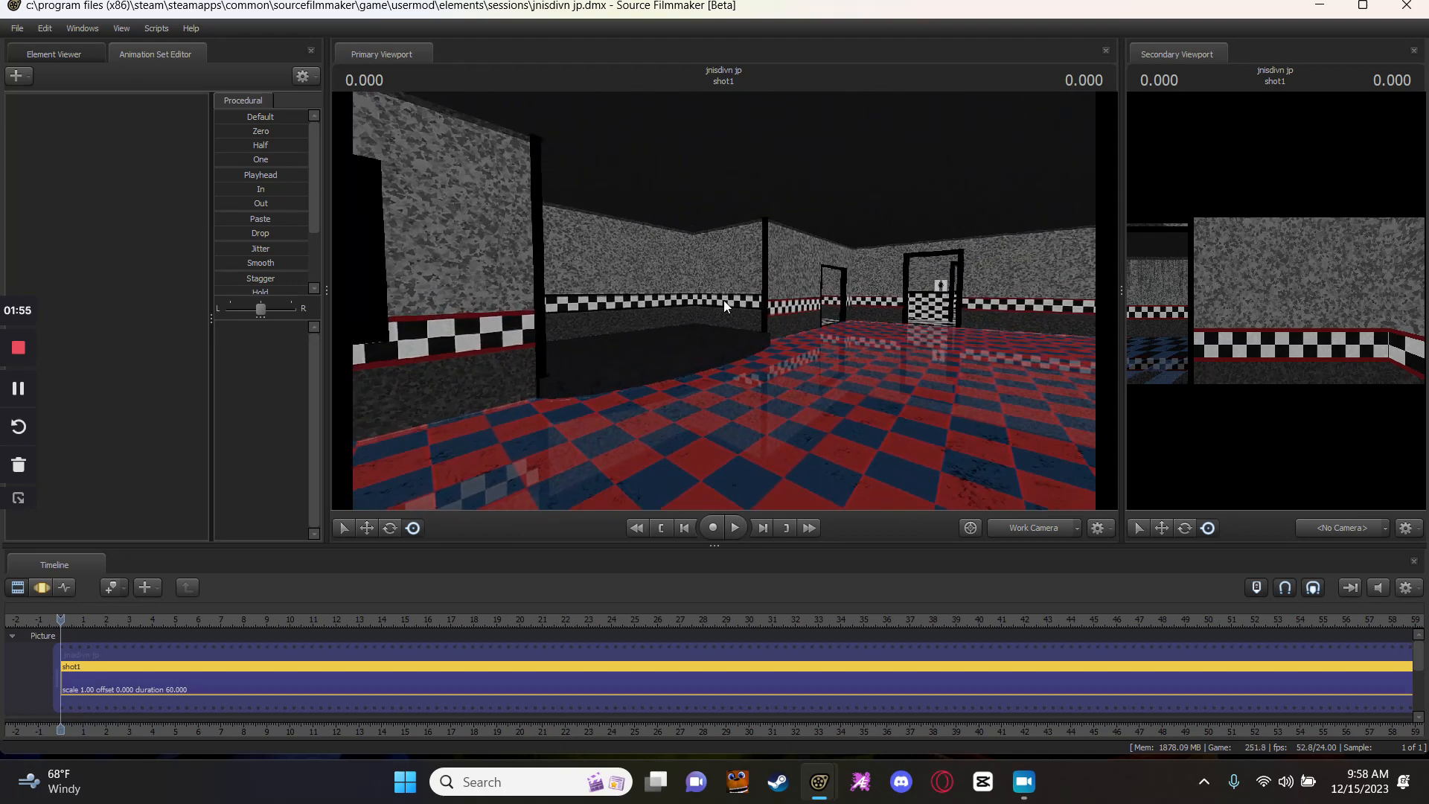
Toggle lighting on and off three times in the primary viewport to compare the lit and unlit map, leaving it off.
{"action": "right_click", "coordinate": [734, 304]}
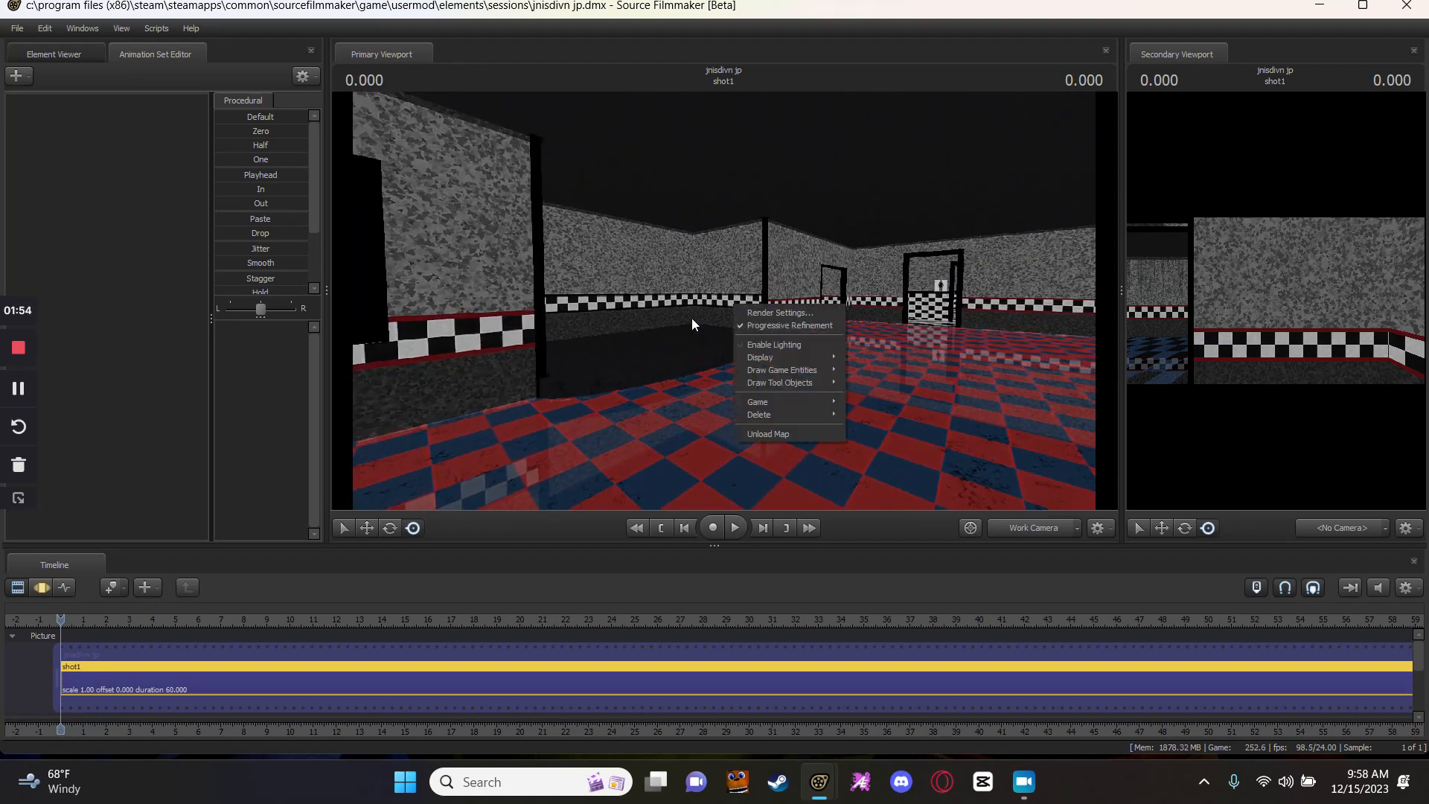
{"action": "left_click", "coordinate": [801, 344]}
{"action": "right_click", "coordinate": [801, 343]}
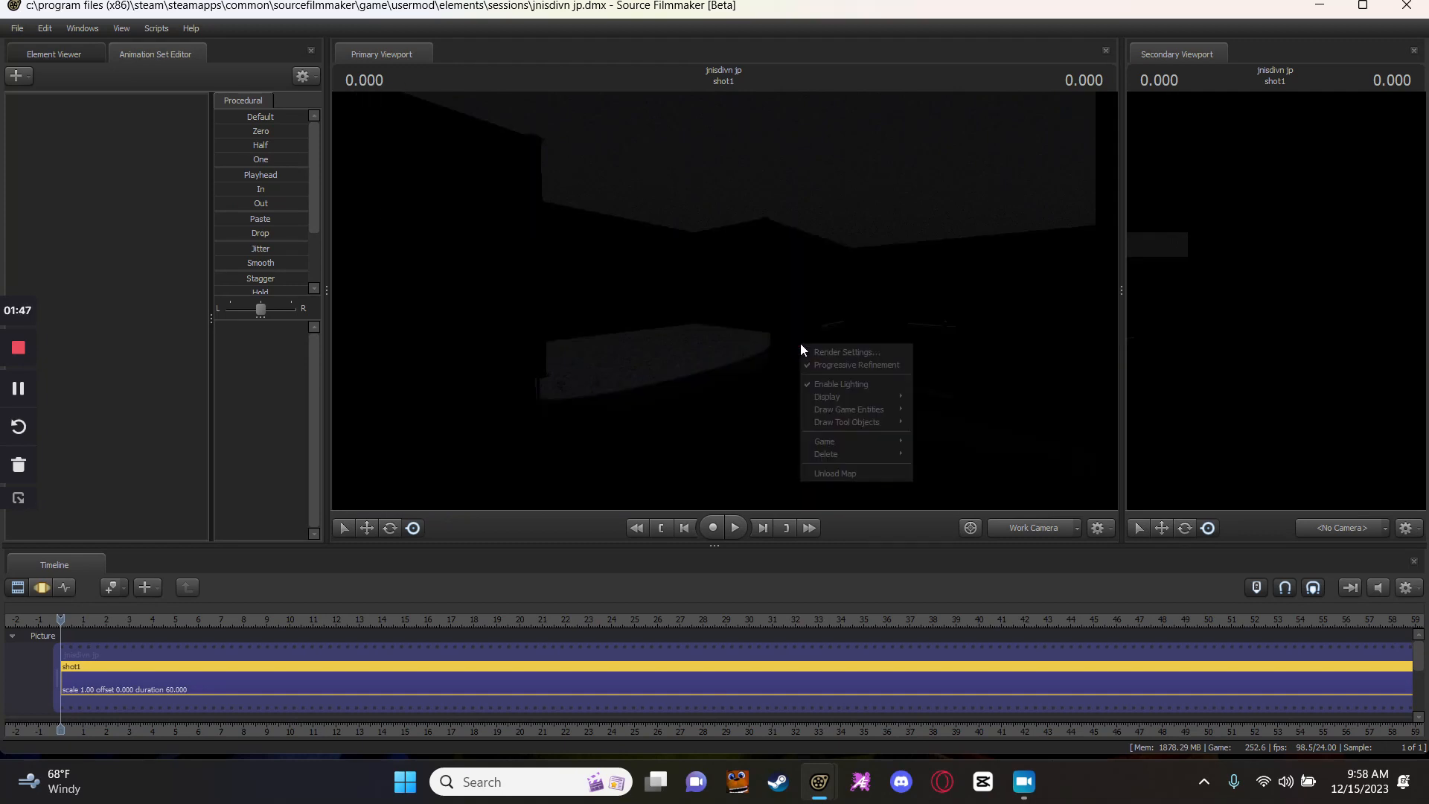
{"action": "left_click", "coordinate": [842, 381]}
{"action": "right_click", "coordinate": [735, 287]}
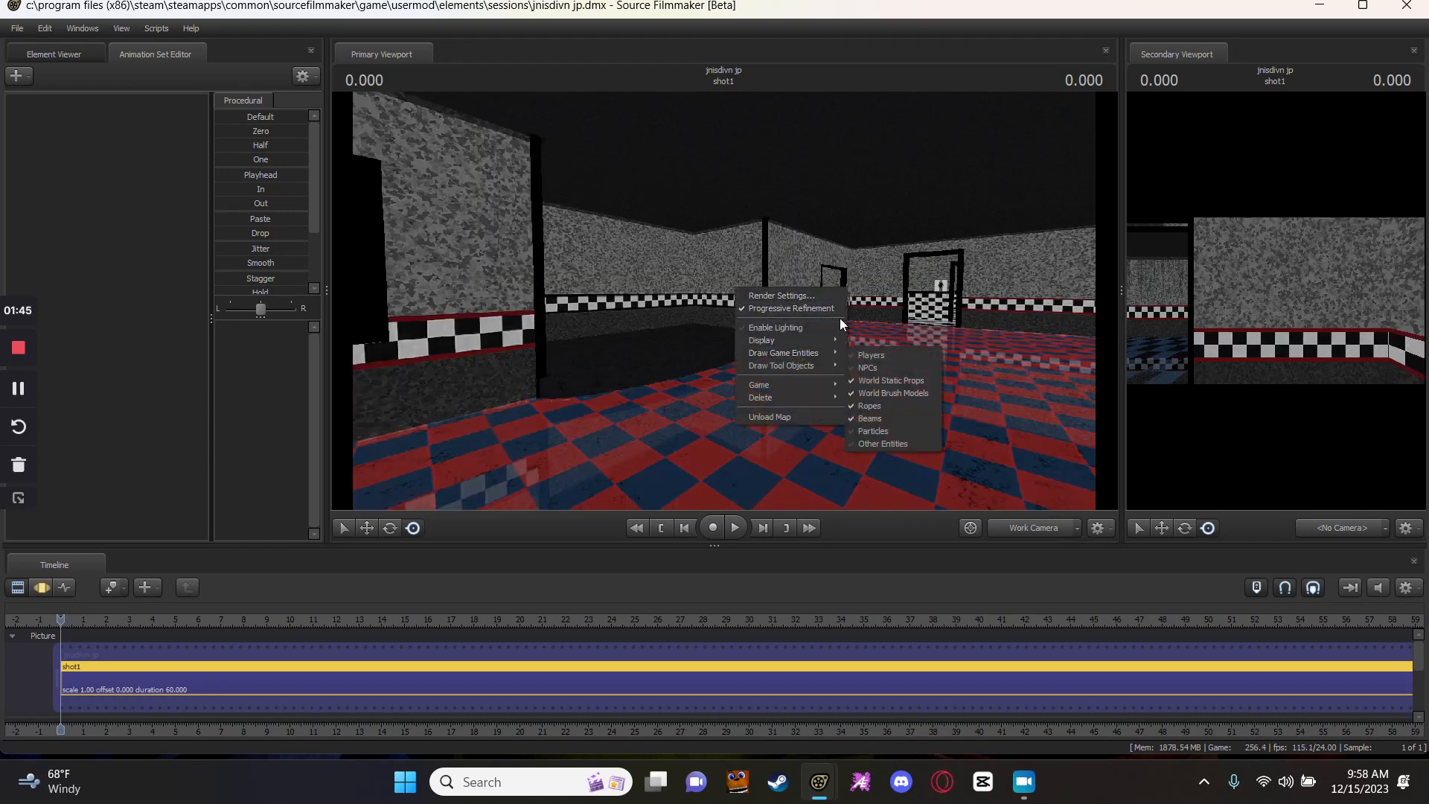
{"action": "left_click", "coordinate": [817, 328]}
{"action": "right_click", "coordinate": [803, 341]}
{"action": "left_click", "coordinate": [841, 378]}
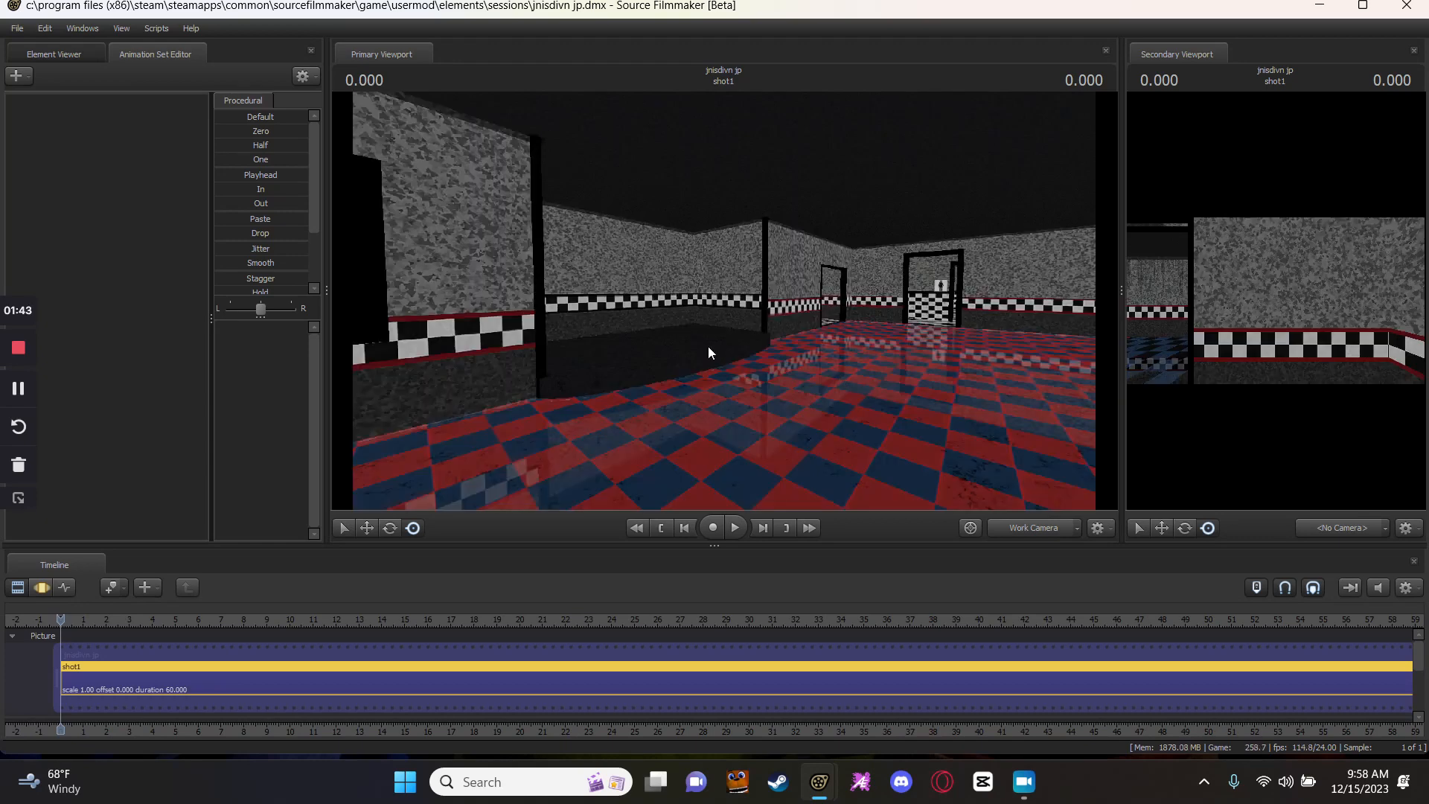
{"action": "right_click", "coordinate": [619, 332]}
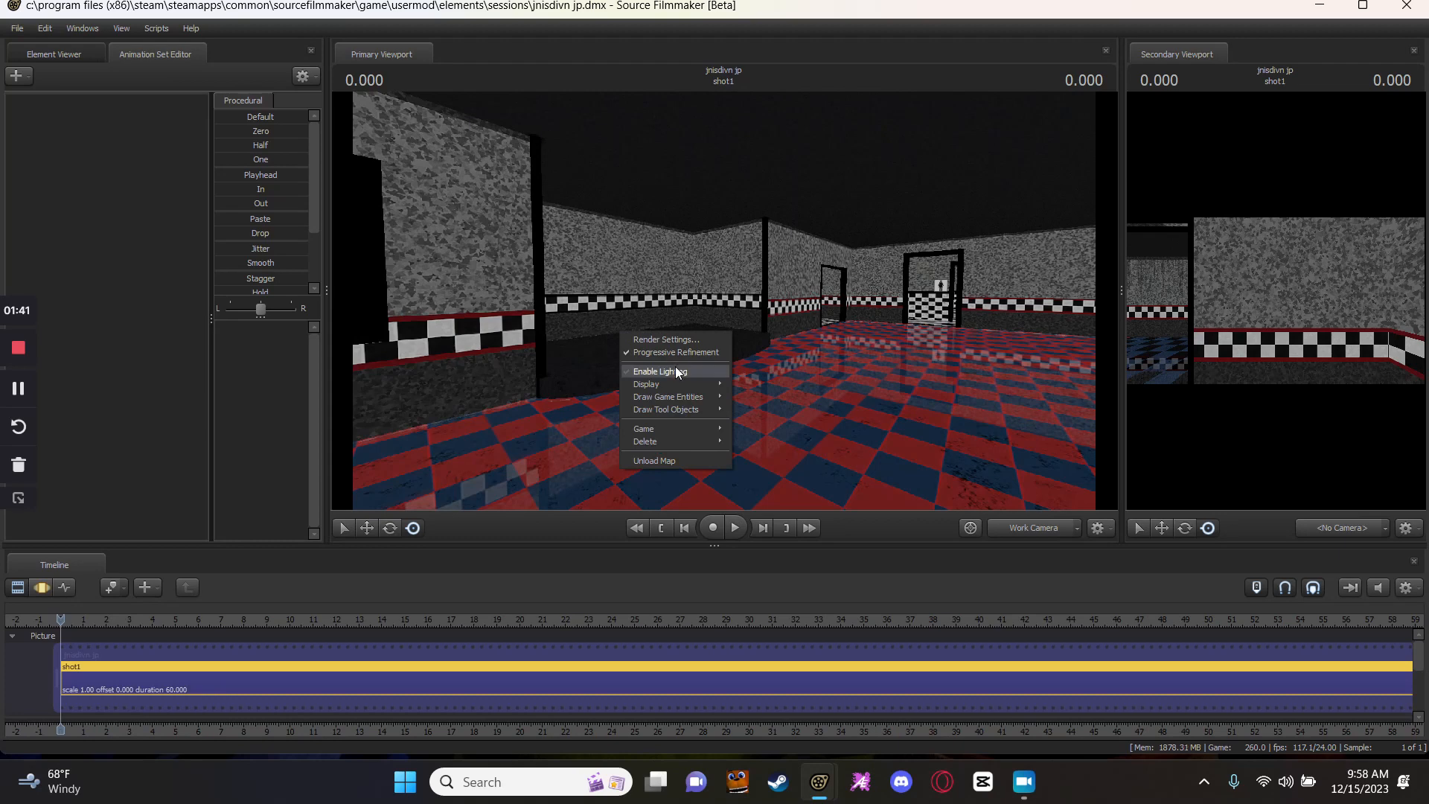
{"action": "left_click", "coordinate": [677, 372]}
{"action": "right_click", "coordinate": [680, 367]}
{"action": "left_click", "coordinate": [749, 401]}
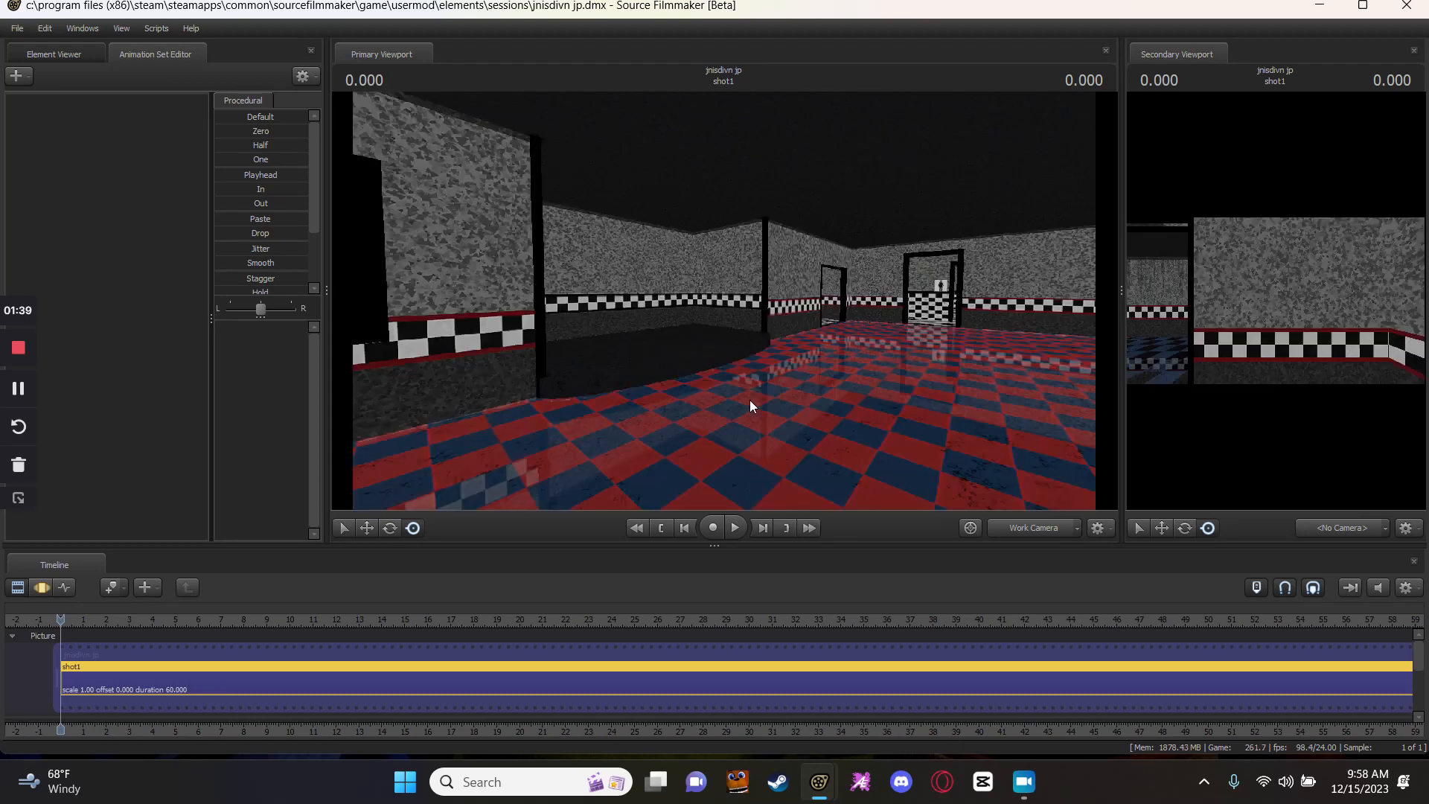
Start creating an animation set for a new model.
{"action": "left_click_drag", "start_coordinate": [749, 400], "coordinate": [741, 311]}
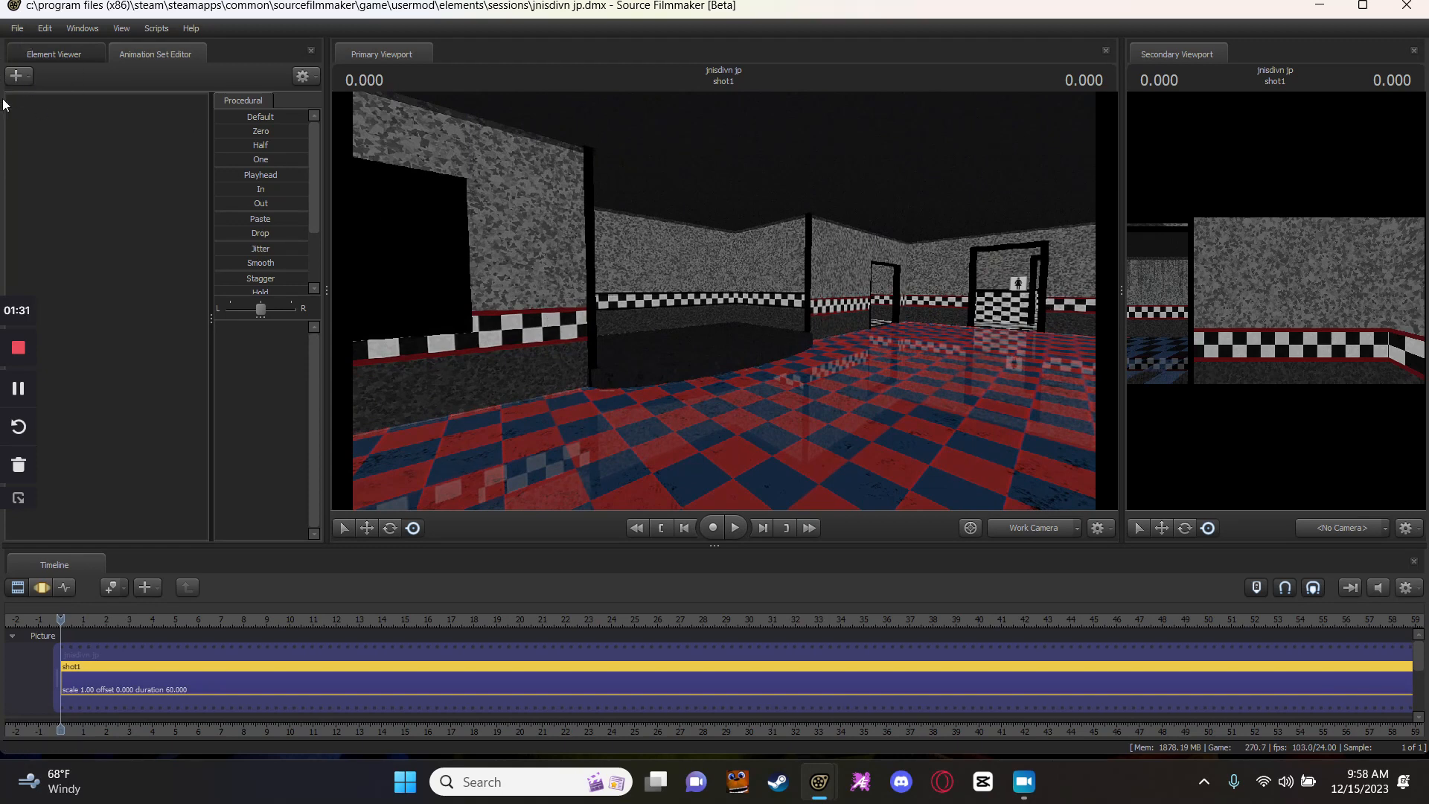
{"action": "left_click", "coordinate": [15, 75]}
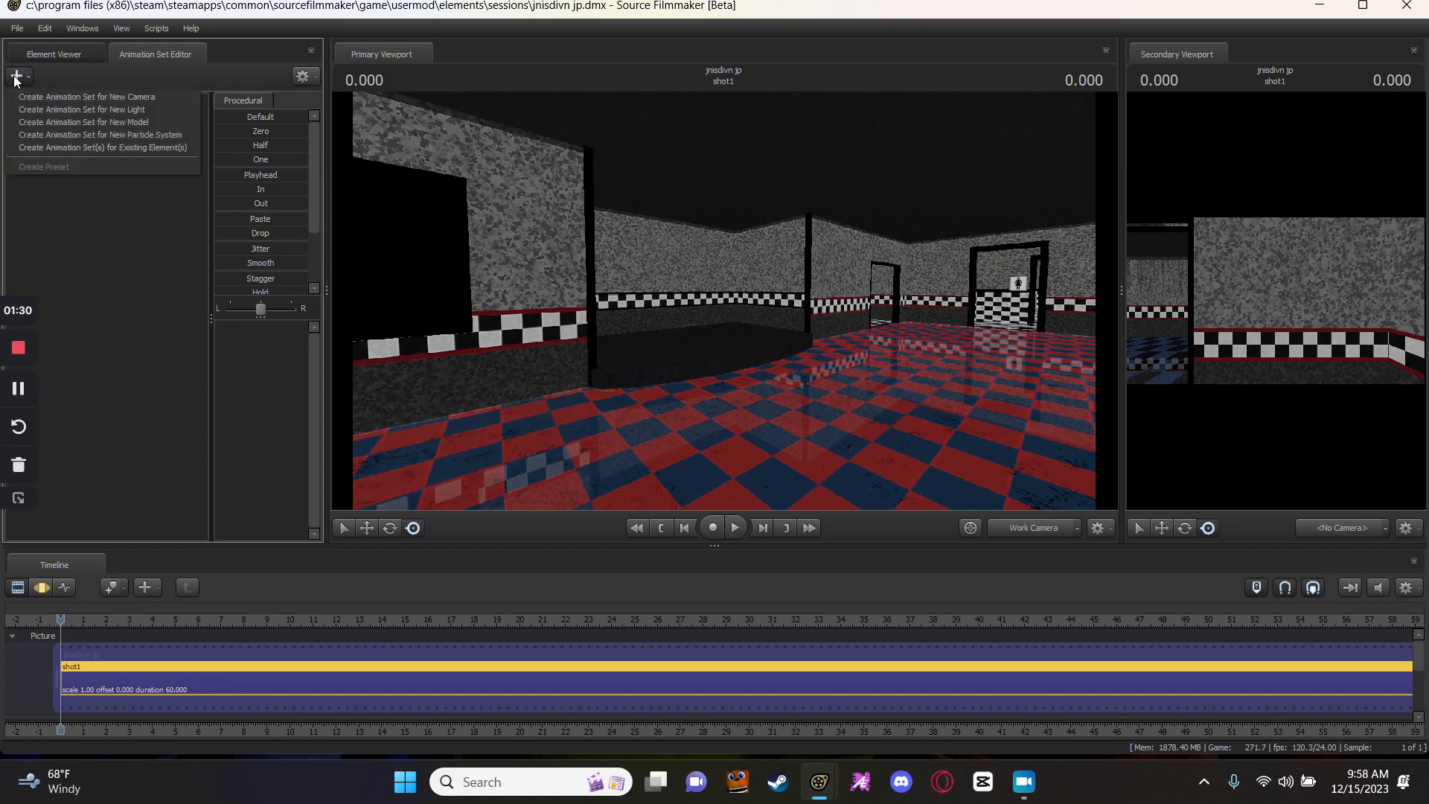
{"action": "left_click", "coordinate": [97, 123]}
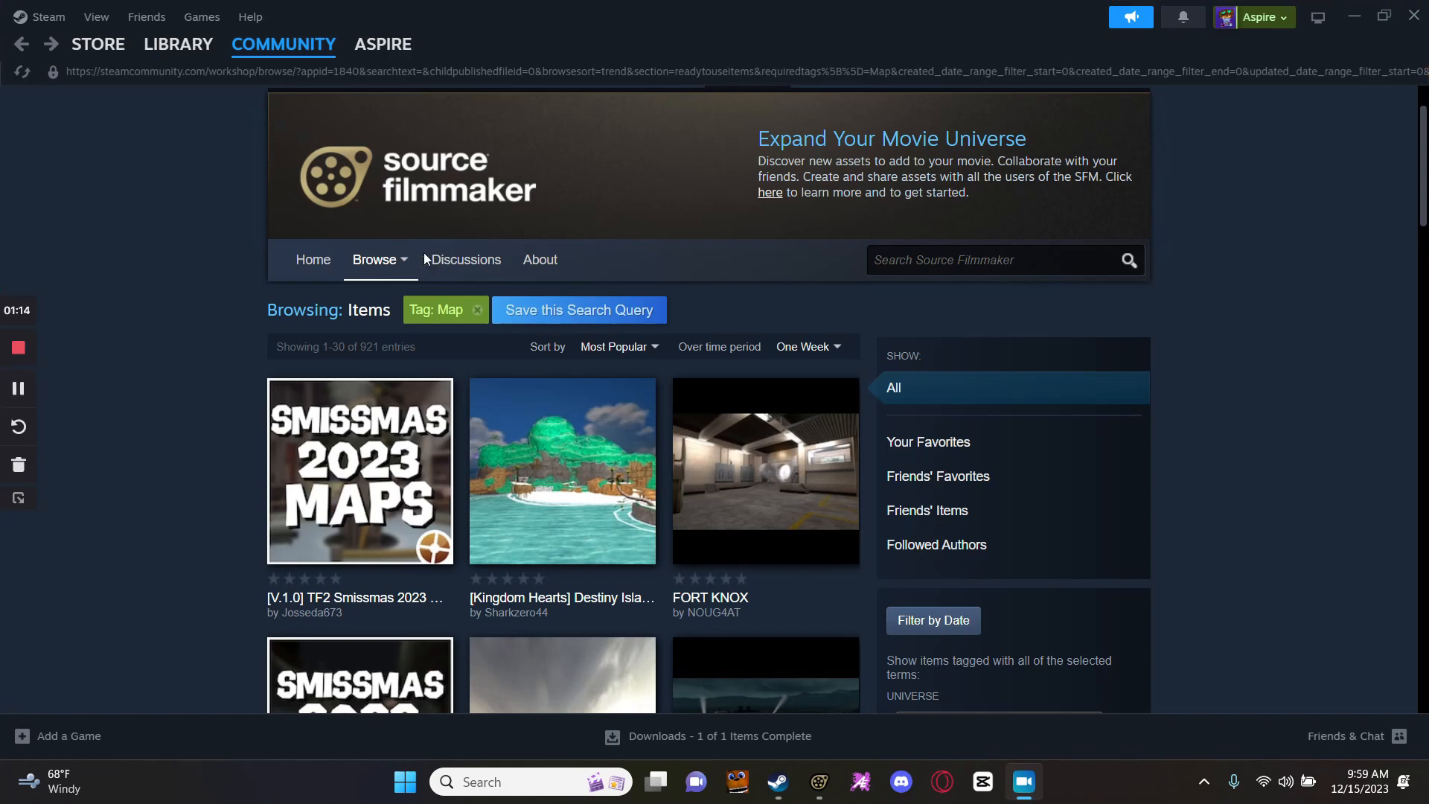
Open Withered Freddy - FNaF VR: Help Wanted from the subscribed Workshop items and copy its model path from the description.
{"action": "mouse_move", "coordinate": [387, 260]}
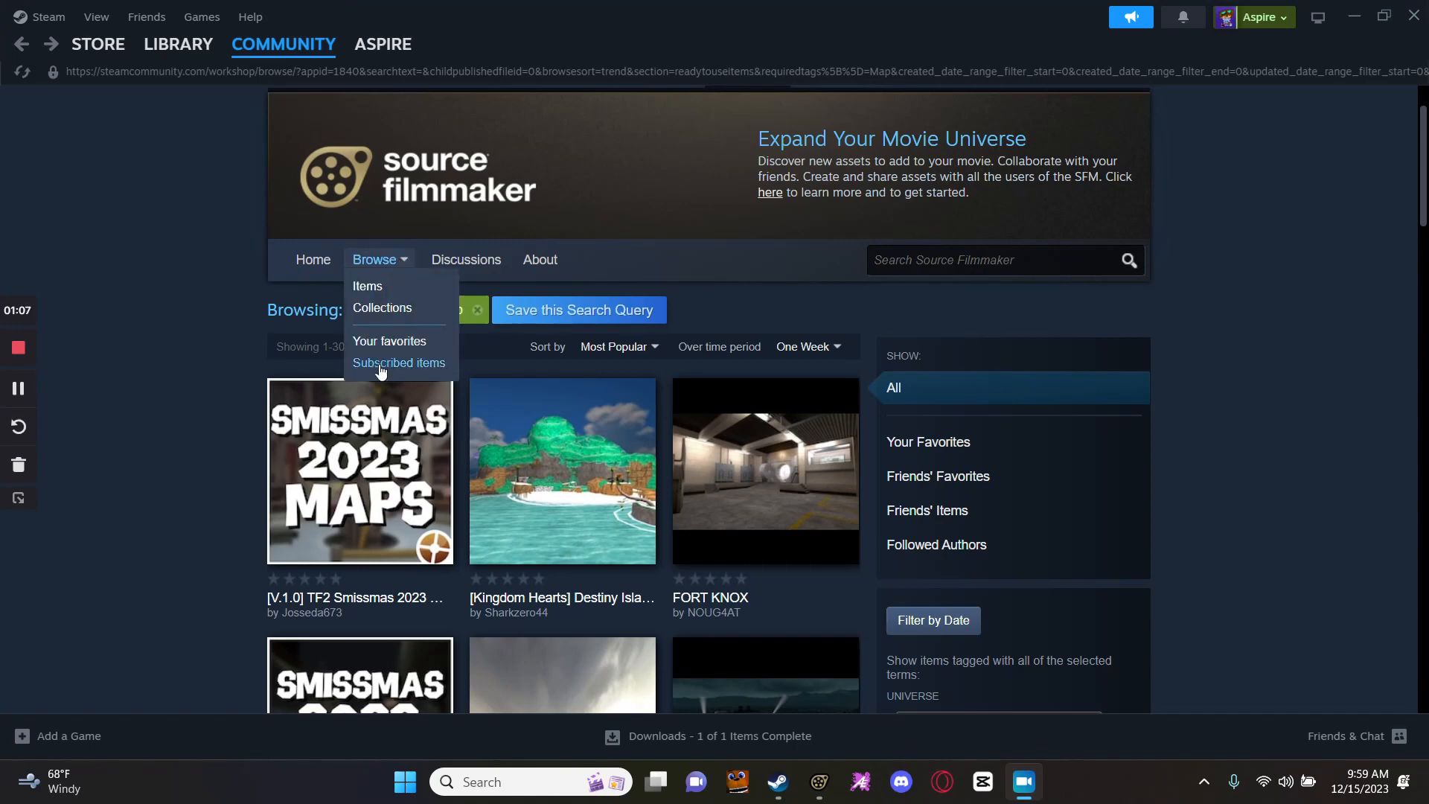
{"action": "left_click", "coordinate": [380, 365]}
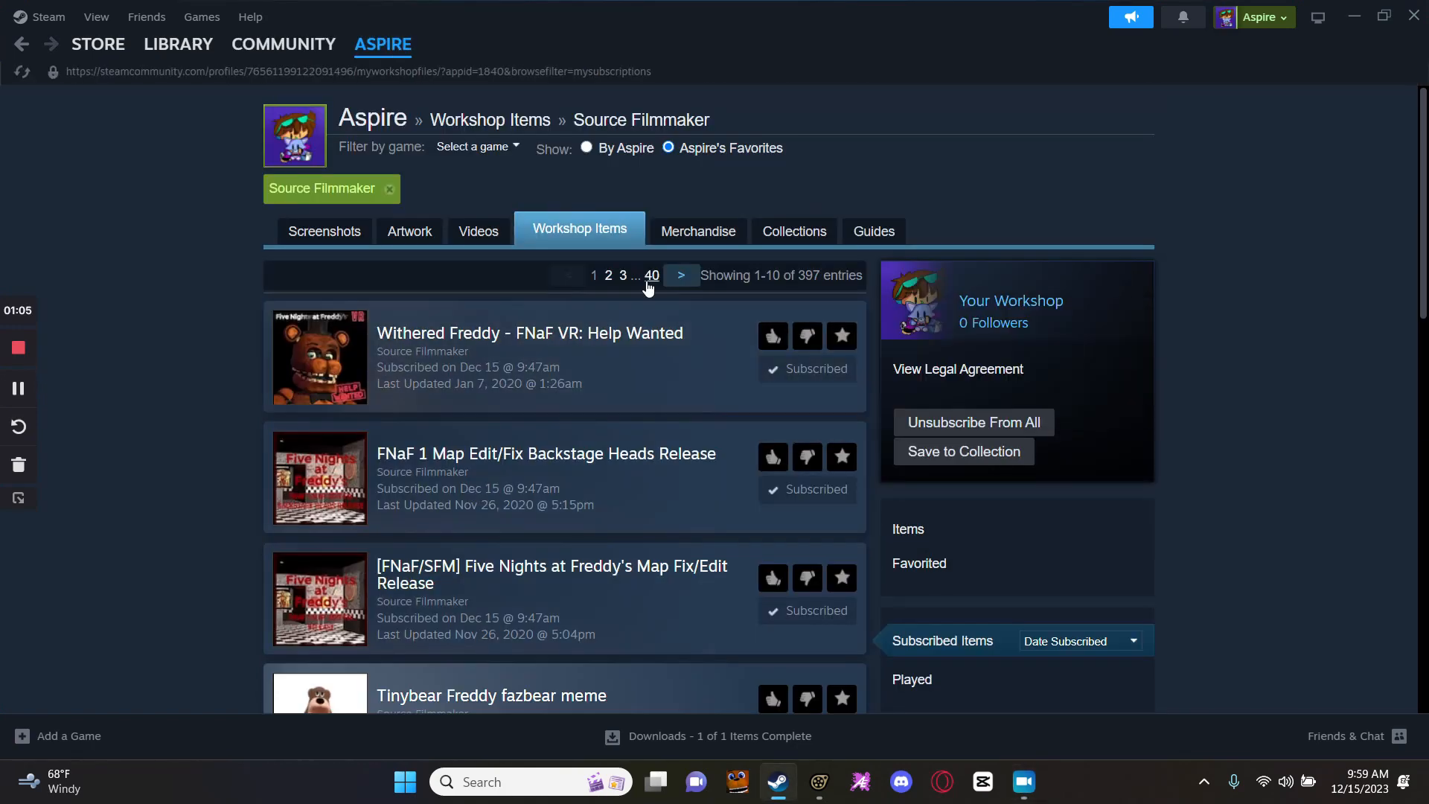
{"action": "left_click", "coordinate": [323, 362]}
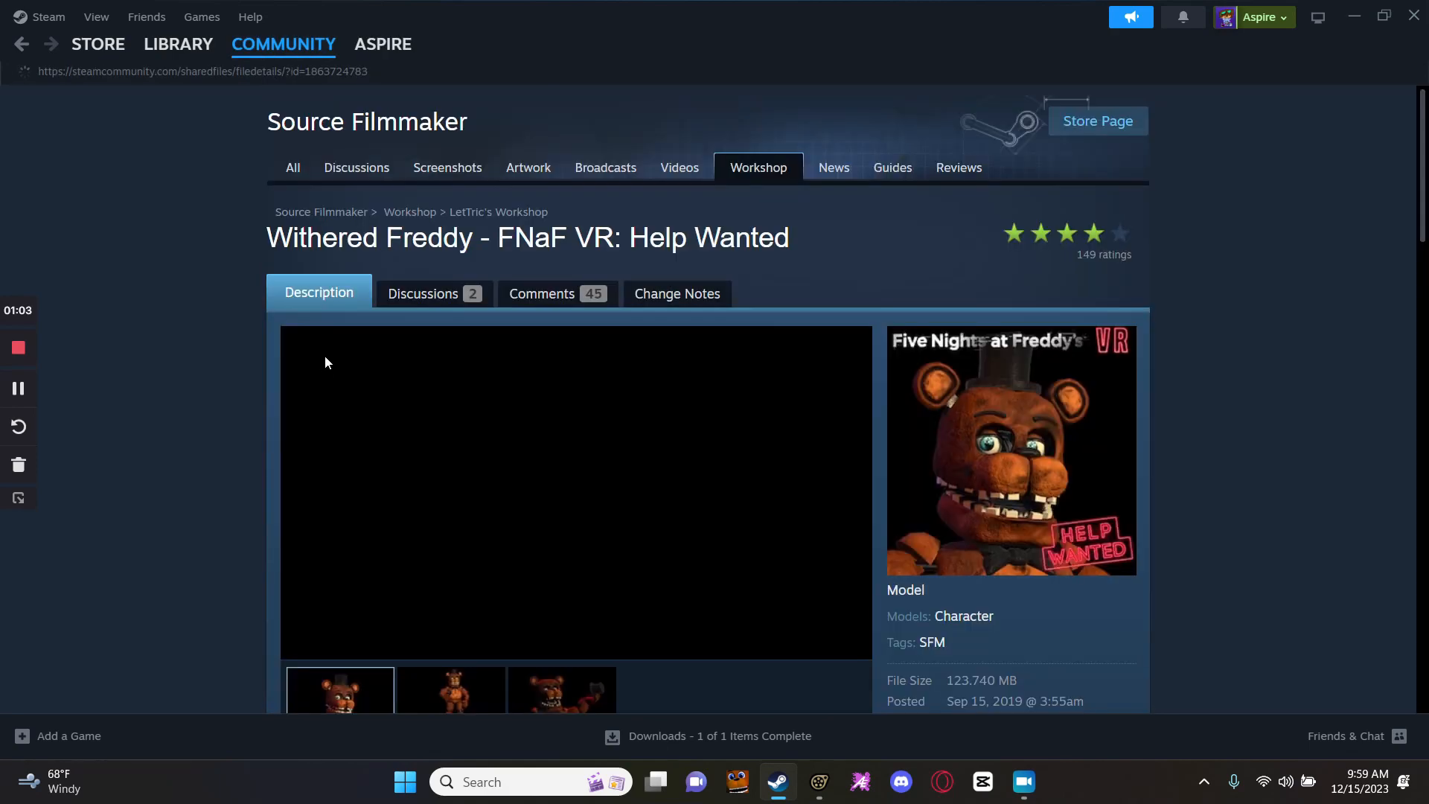
{"action": "scroll", "coordinate": [571, 509], "scroll_direction": "down", "scroll_amount": 4}
{"action": "scroll", "coordinate": [638, 596], "scroll_direction": "down", "scroll_amount": 10}
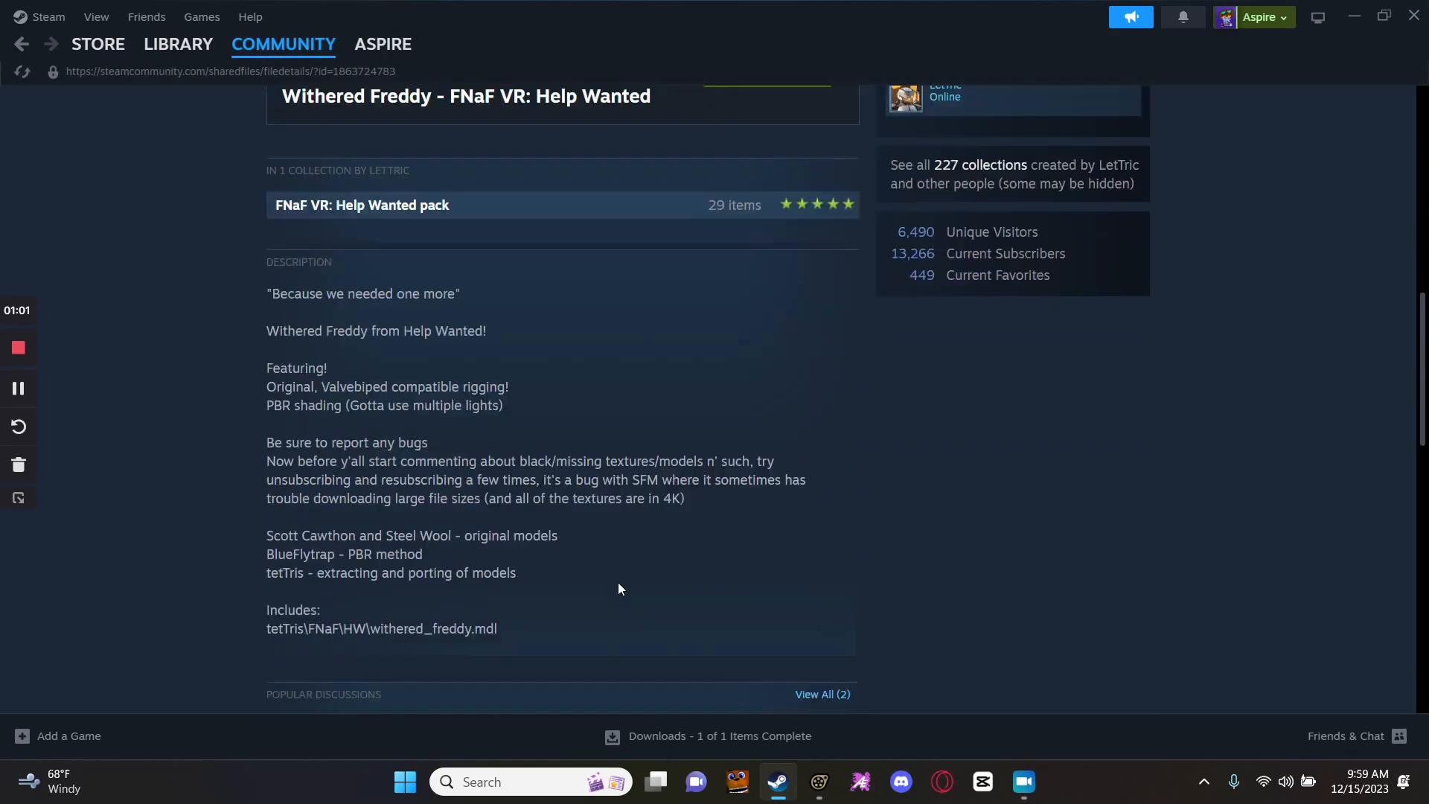
{"action": "scroll", "coordinate": [464, 404], "scroll_direction": "up", "scroll_amount": 2}
{"action": "left_click_drag", "start_coordinate": [506, 407], "coordinate": [244, 408]}
{"action": "key", "text": "ctrl+c"}
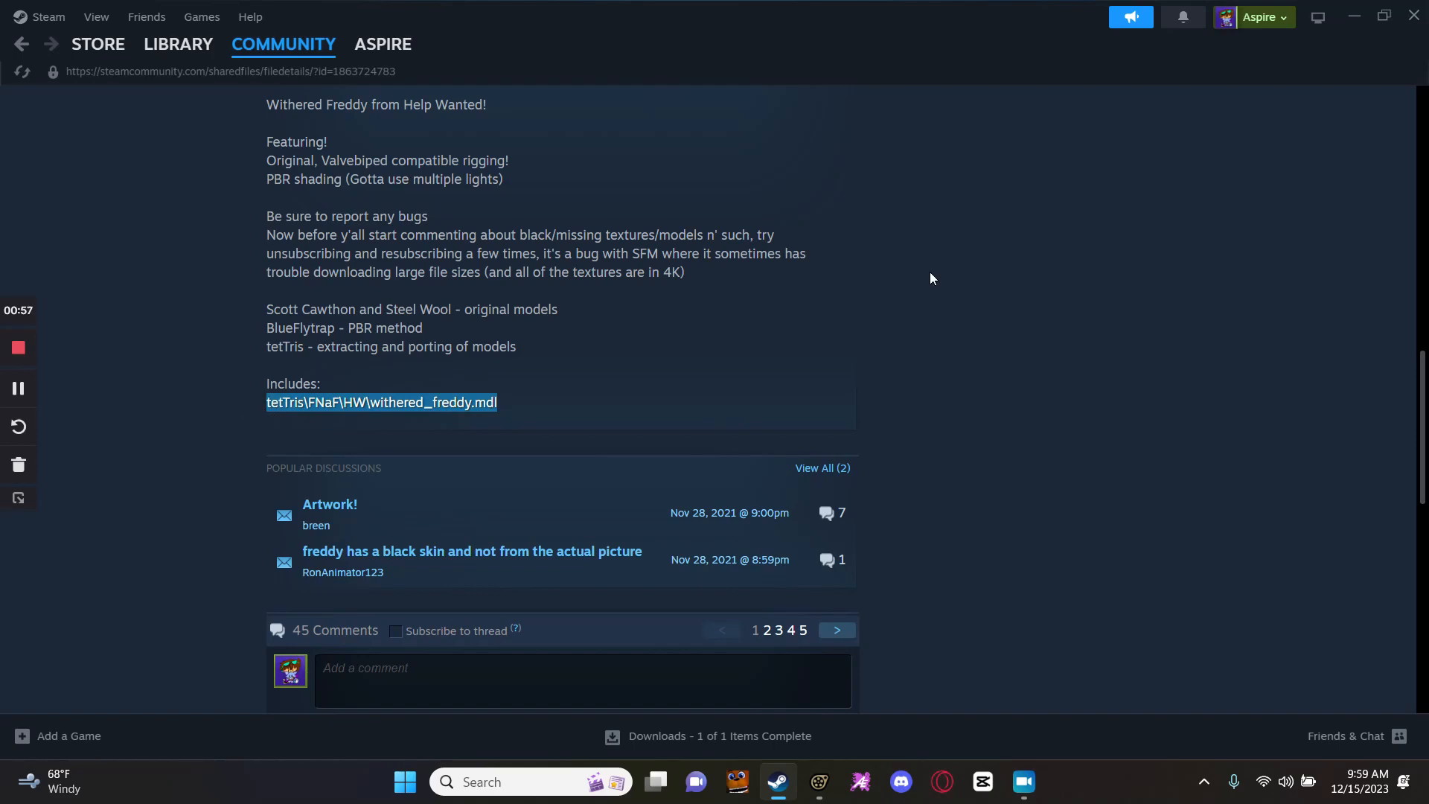
Return to Source Filmmaker, filter the model list by the copied path tetTris\FNaF\HW\withered_freddy.mdl, and rescan the files.
{"action": "left_click", "coordinate": [1413, 15]}
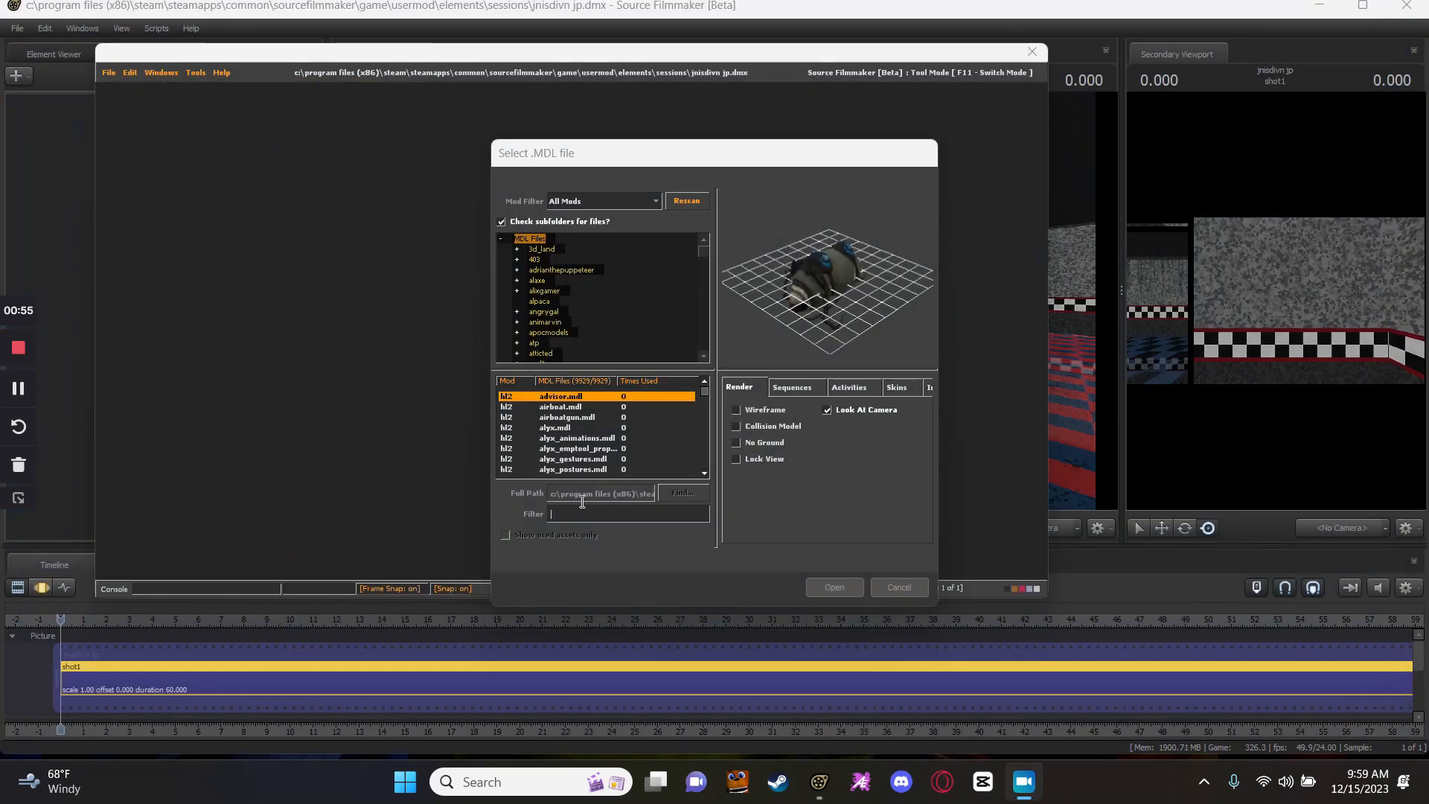
{"action": "left_click", "coordinate": [584, 515]}
{"action": "key", "text": "ctrl+v"}
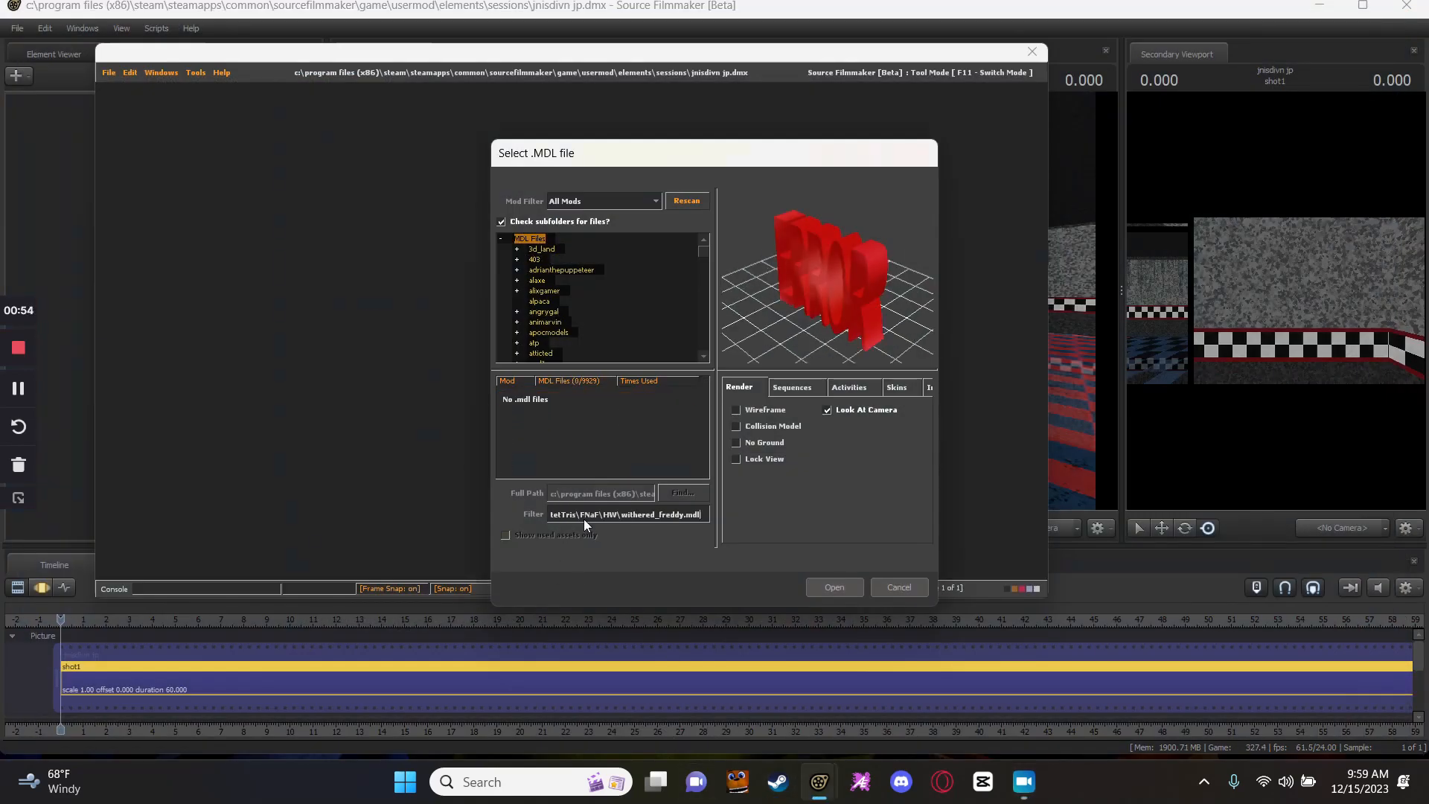
{"action": "left_click", "coordinate": [693, 206]}
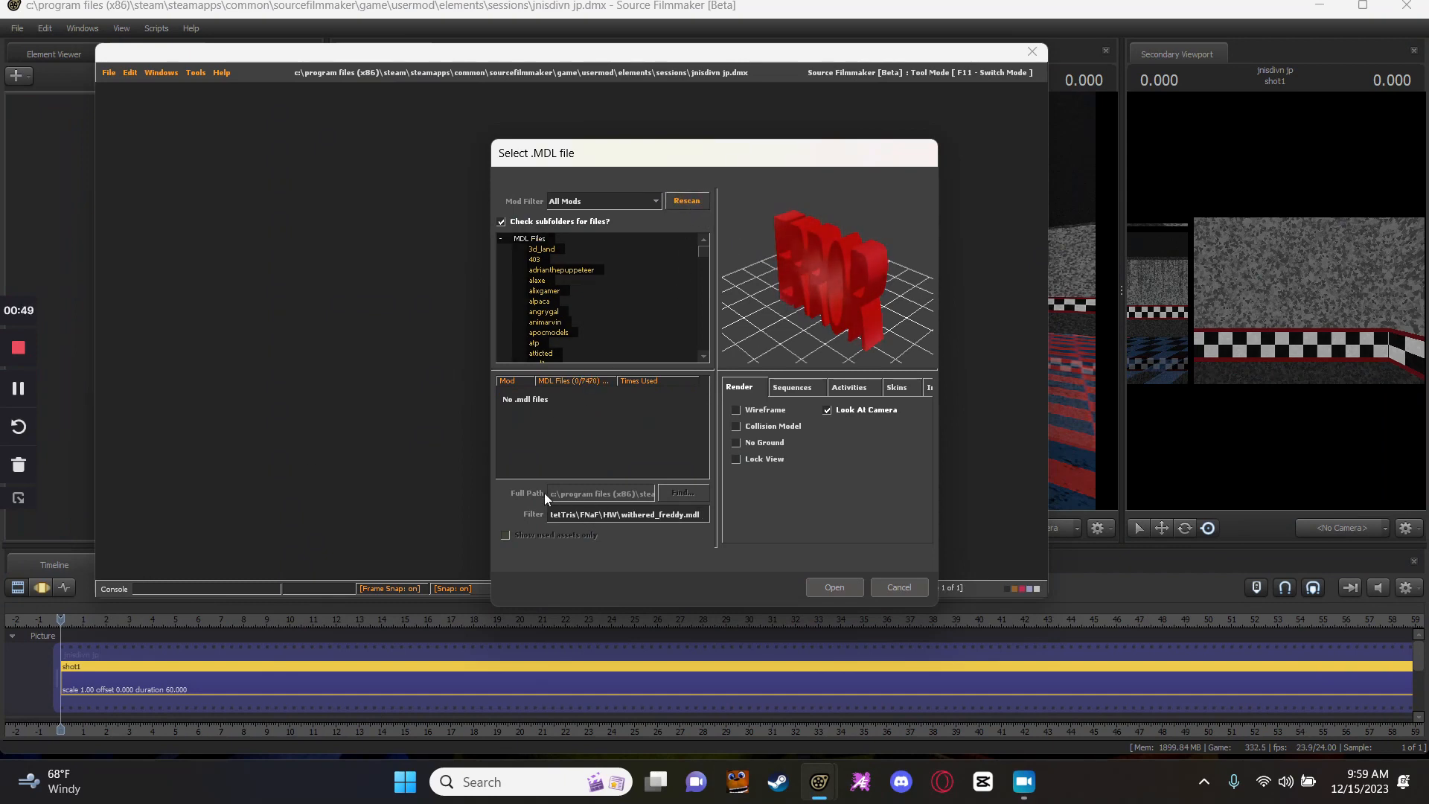
Switch back to Steam and resubscribe to the Withered Freddy - FNaF VR: Help Wanted item.
{"action": "left_click", "coordinate": [4, 402]}
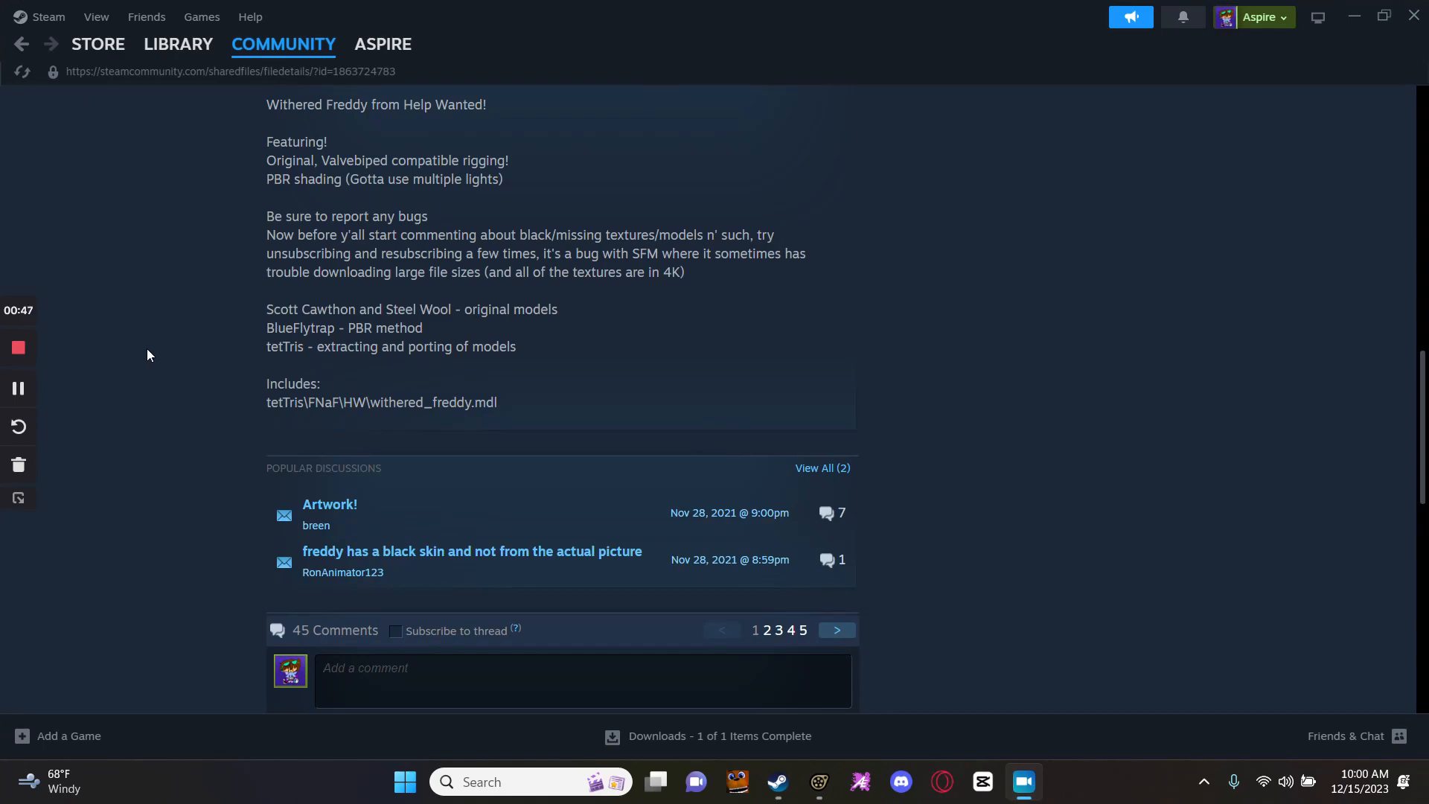
{"action": "scroll", "coordinate": [387, 429], "scroll_direction": "up", "scroll_amount": 6}
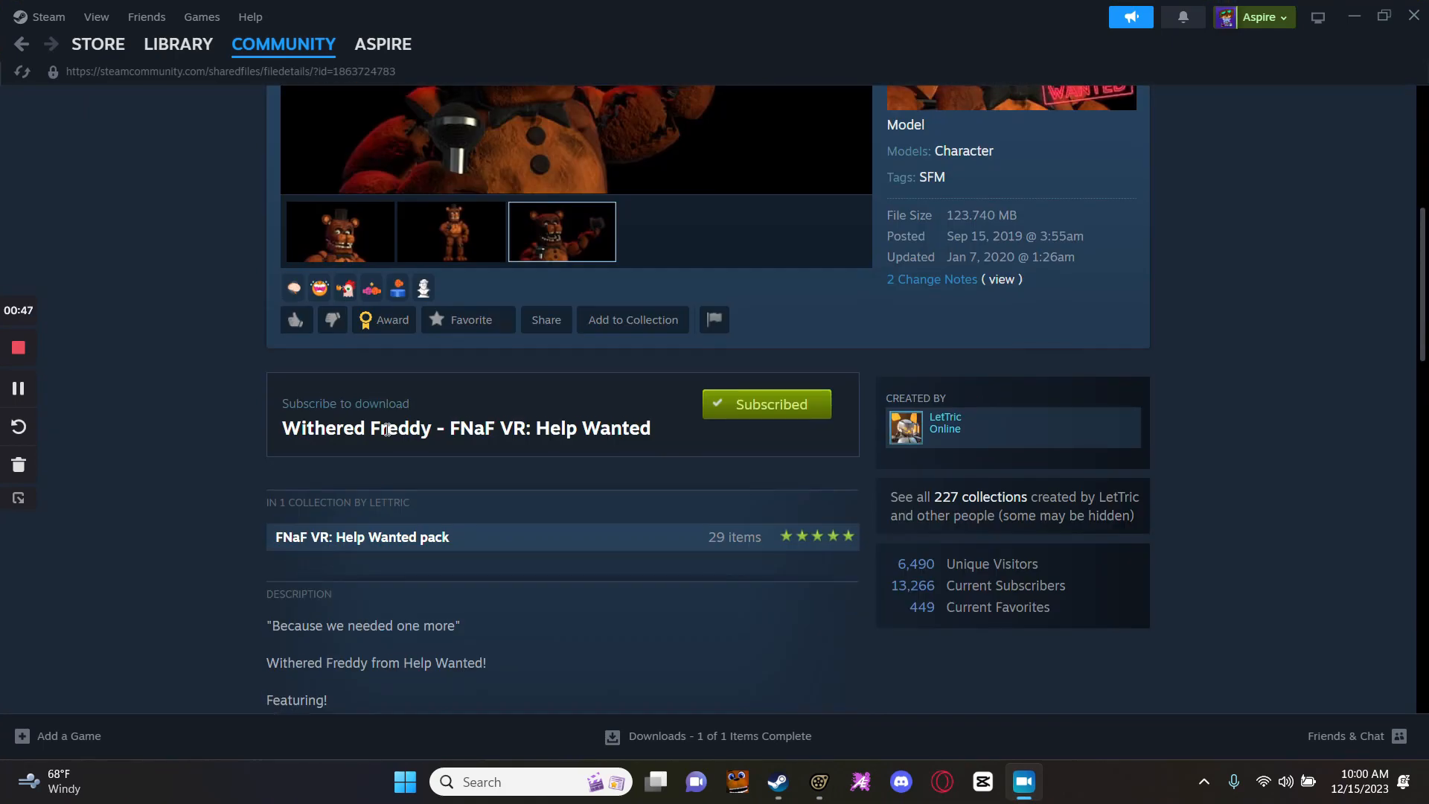
{"action": "left_click", "coordinate": [736, 411]}
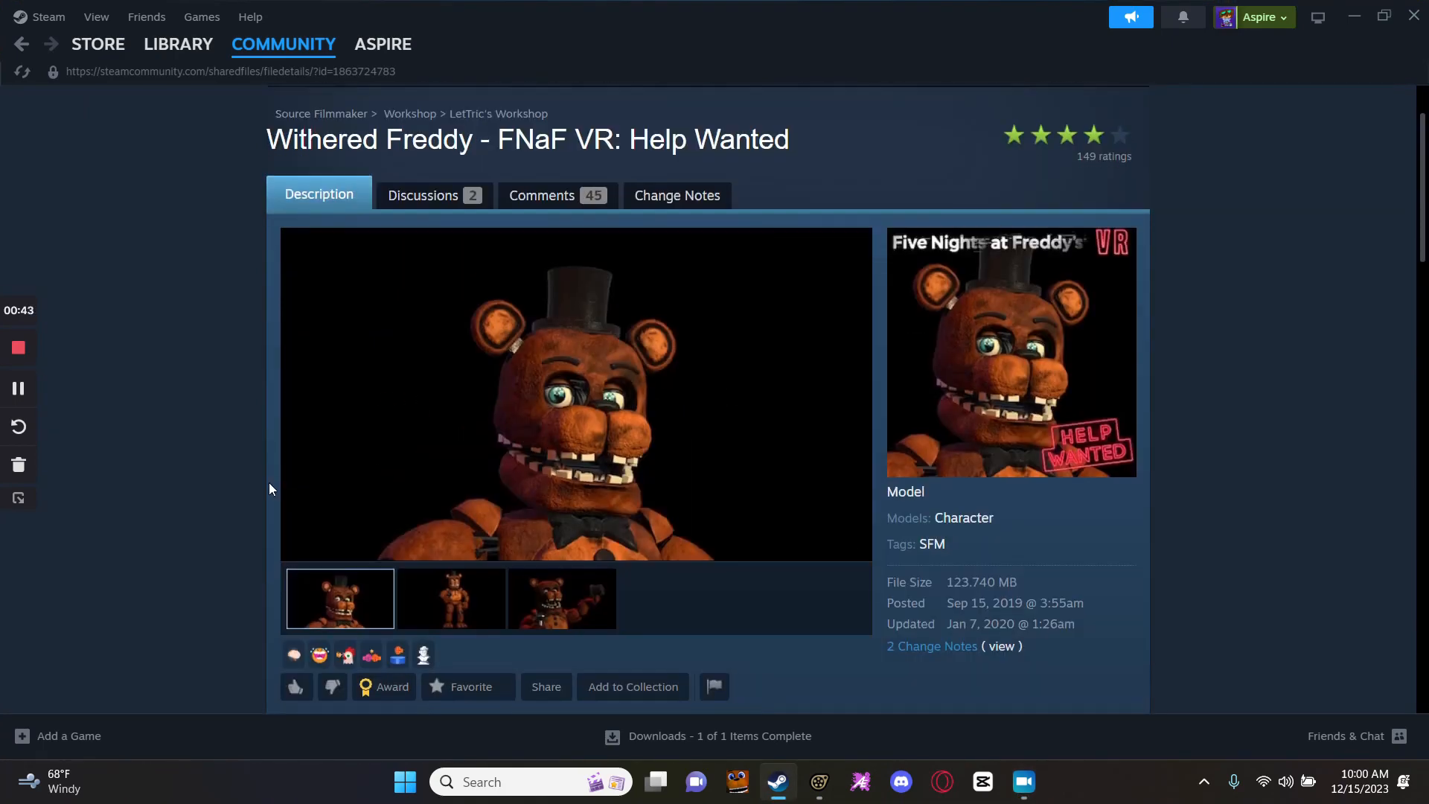
Examine the included model path in the Withered Freddy item's description.
{"action": "scroll", "coordinate": [271, 480], "scroll_direction": "down", "scroll_amount": 5}
{"action": "scroll", "coordinate": [507, 528], "scroll_direction": "down", "scroll_amount": 5}
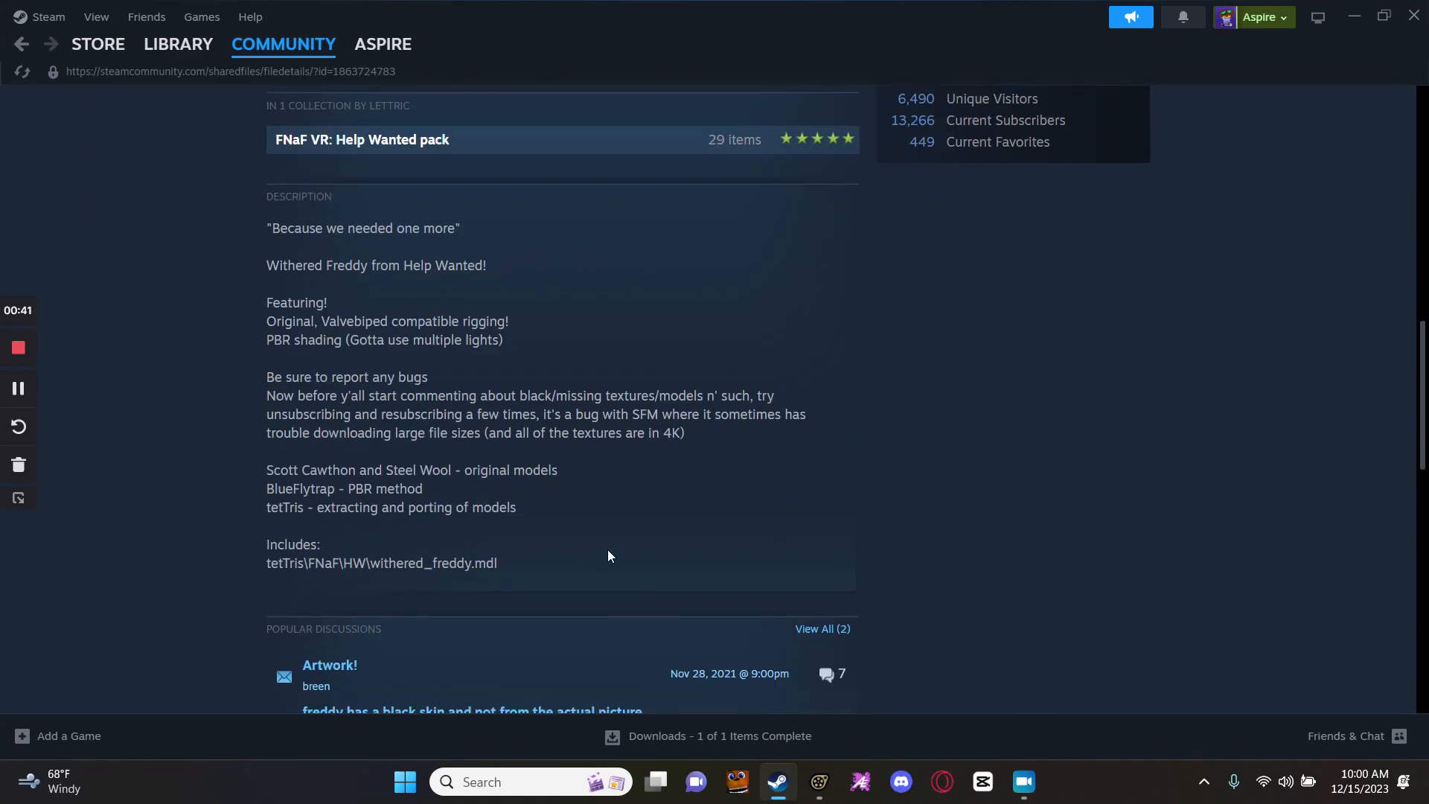
{"action": "left_click_drag", "start_coordinate": [556, 544], "coordinate": [426, 564]}
{"action": "left_click_drag", "start_coordinate": [543, 582], "coordinate": [293, 565]}
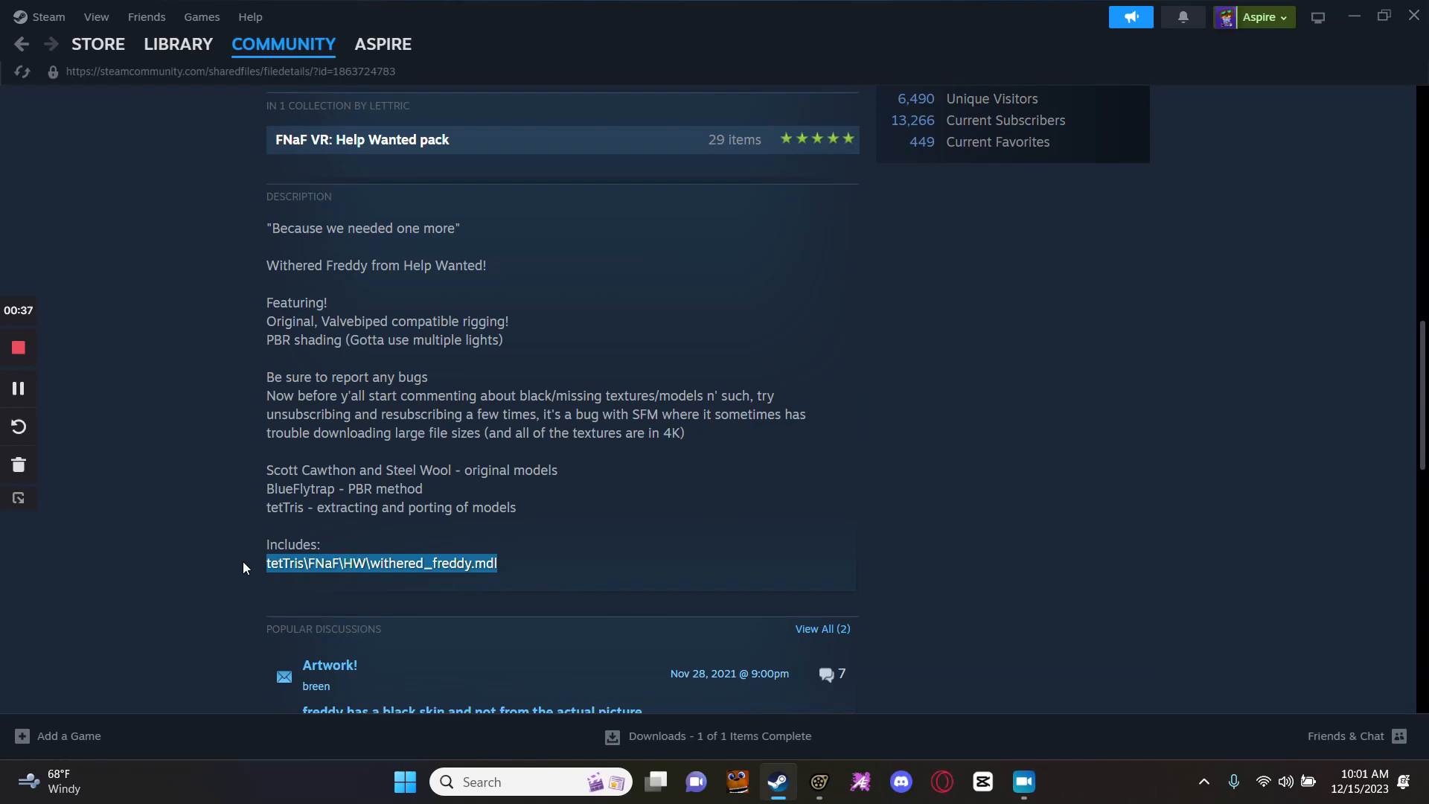
{"action": "left_click", "coordinate": [220, 514]}
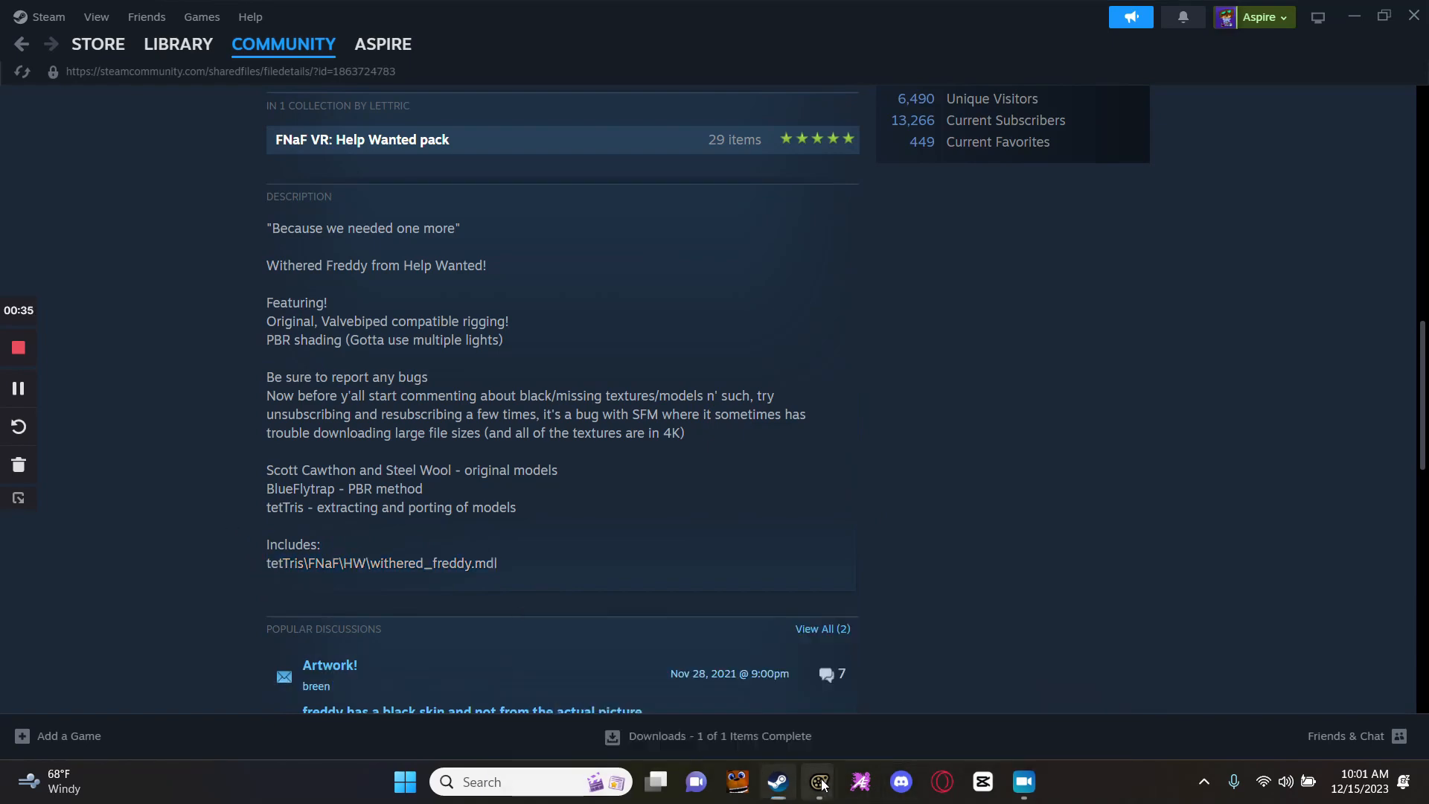
Switch to Source Filmmaker, overwrite all conflicting Workshop files with the new Withered Freddy ones, and dismiss the Workshop notice.
{"action": "mouse_move", "coordinate": [822, 784]}
{"action": "left_click", "coordinate": [810, 675]}
{"action": "left_click", "coordinate": [719, 467]}
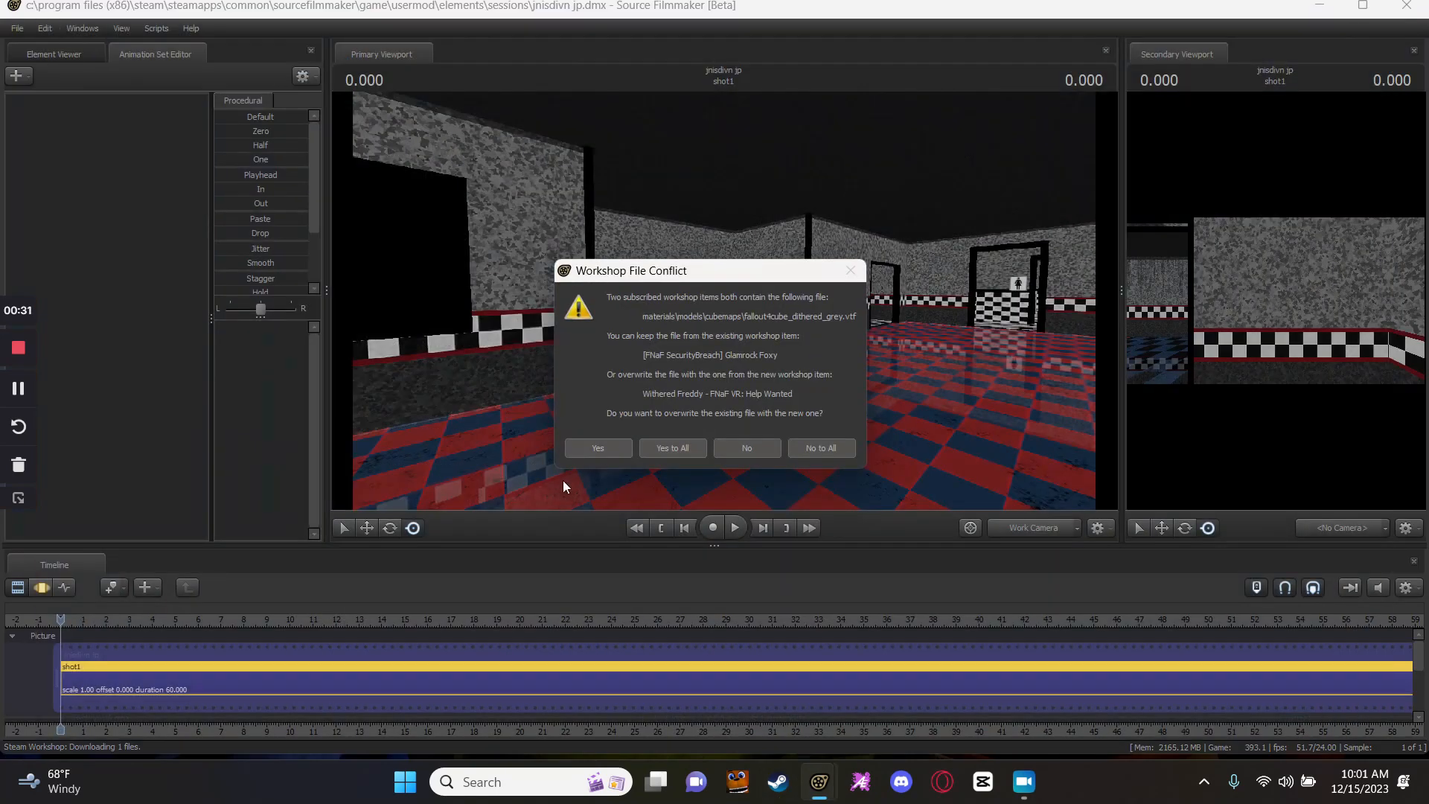
{"action": "left_click", "coordinate": [677, 447]}
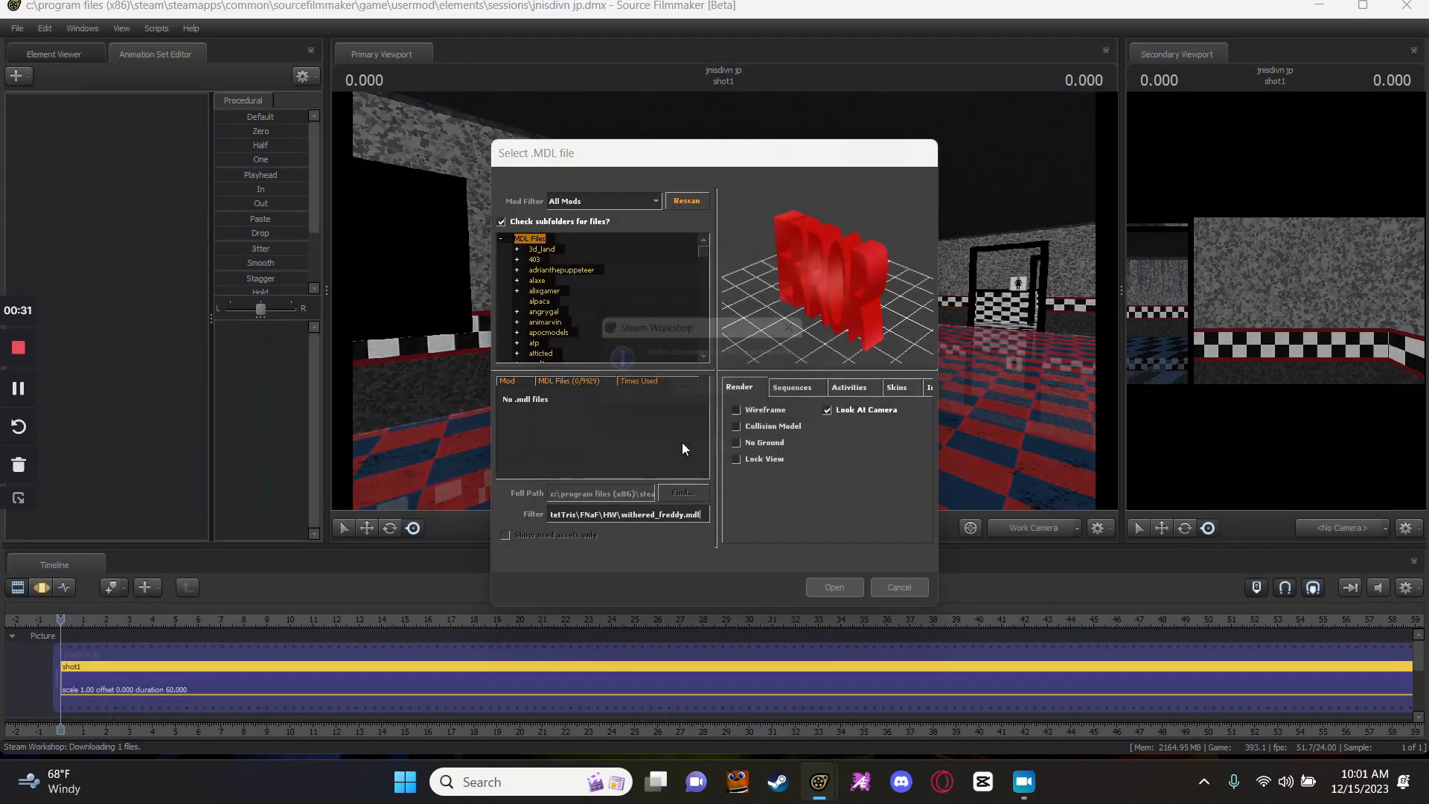
{"action": "left_click", "coordinate": [707, 392]}
Replace the model list filter with "withered freddy".
{"action": "key", "text": "ctrl+a"}
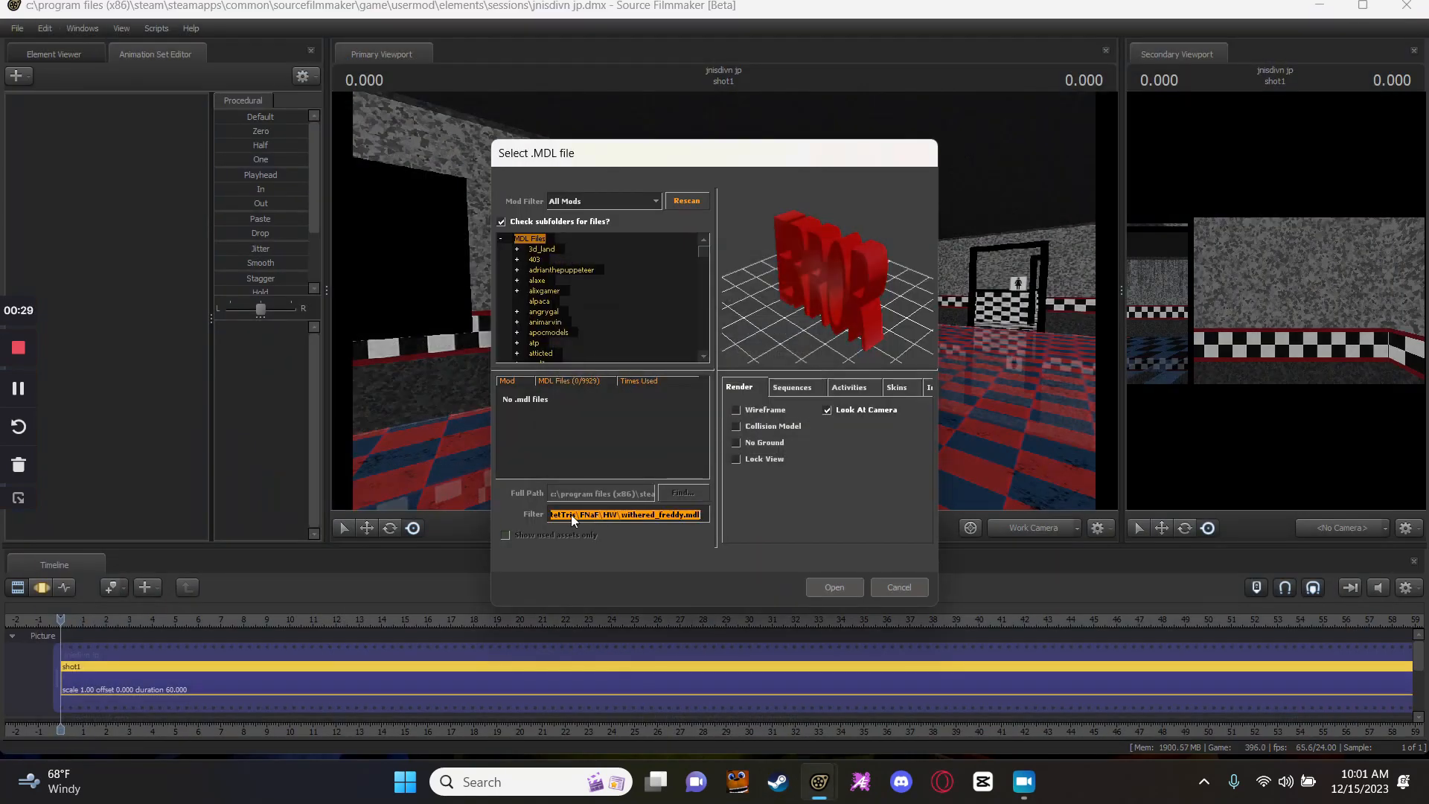
{"action": "key", "text": "BackSpace"}
{"action": "type", "text": "wi"}
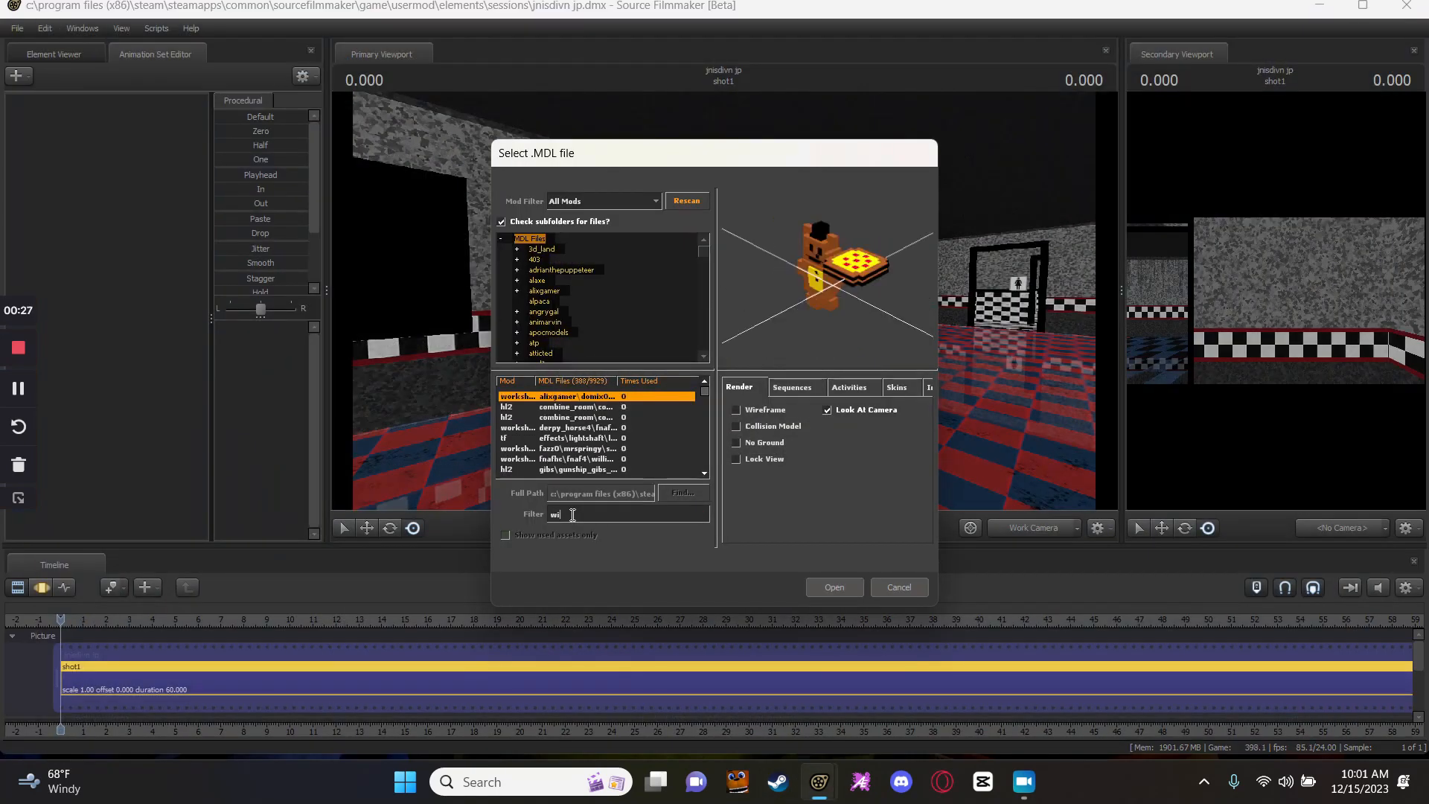
{"action": "type", "text": "thered fredddy"}
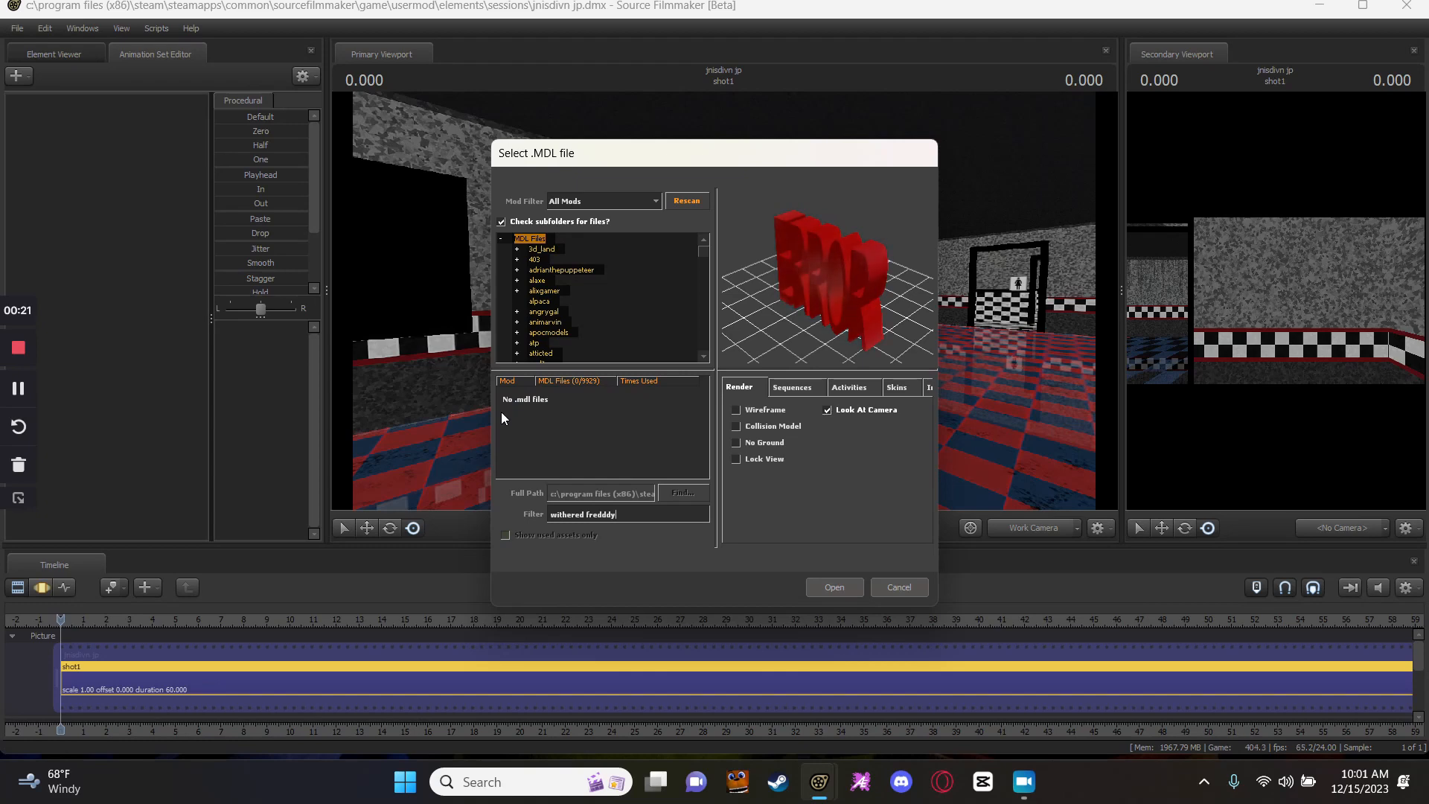
{"action": "key", "text": "Left"}
{"action": "key", "text": "Left"}
{"action": "key", "text": "BackSpace"}
Preview the different withered Freddy models in the filtered list to find the Help Wanted version.
{"action": "left_click", "coordinate": [569, 407]}
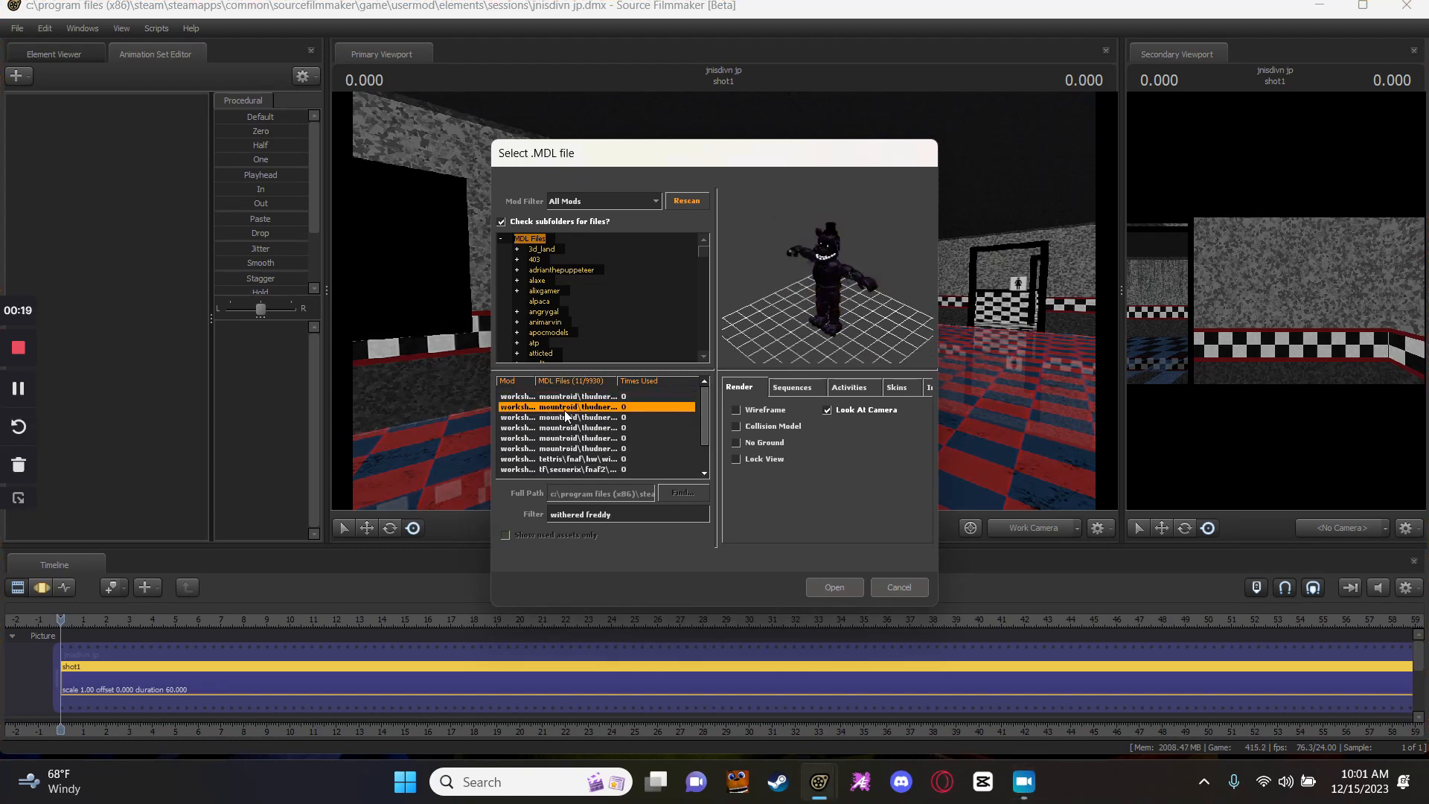
{"action": "left_click", "coordinate": [567, 418]}
{"action": "key", "text": "Down"}
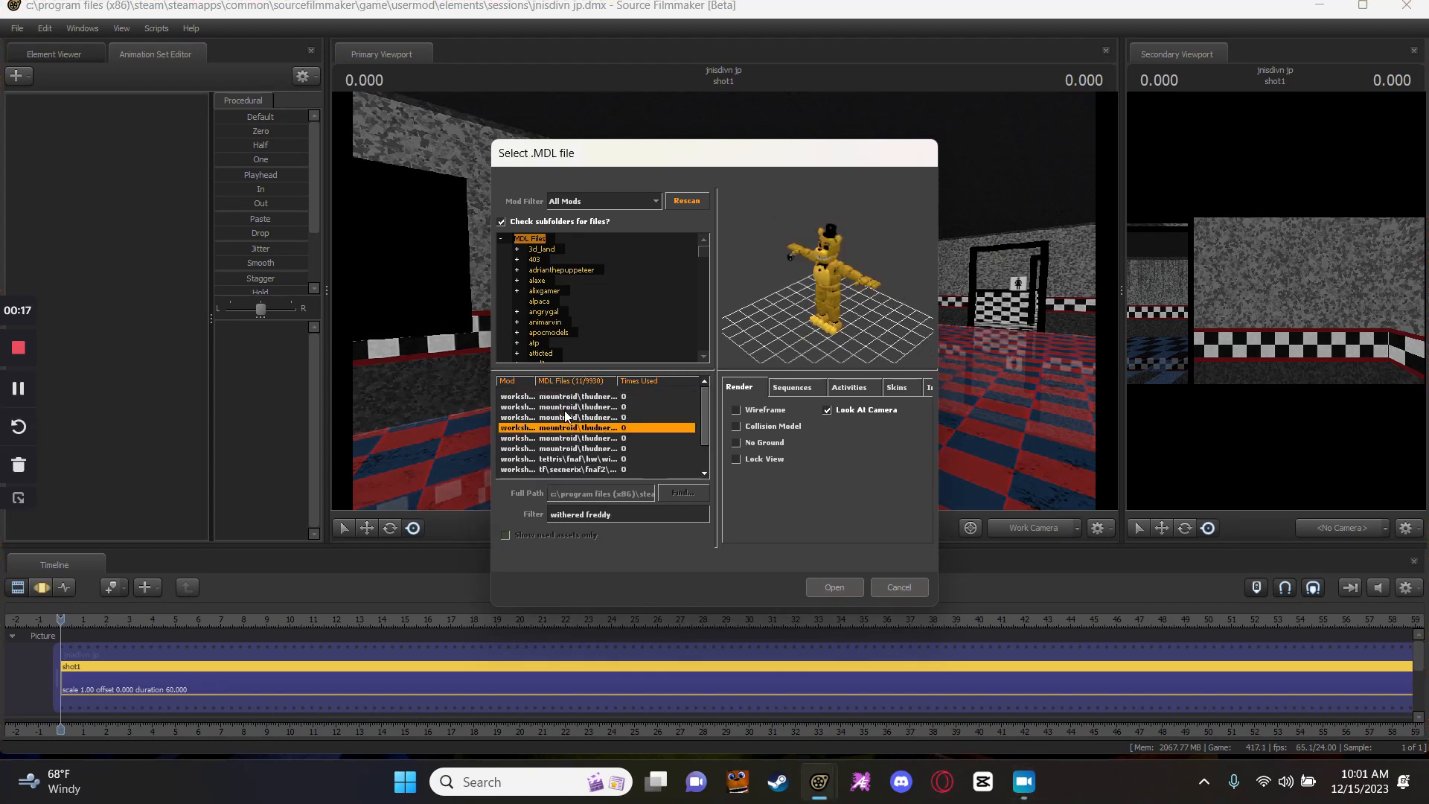
{"action": "key", "text": "Up"}
{"action": "key", "text": "Down"}
{"action": "key", "text": "Up"}
{"action": "key", "text": "Up"}
{"action": "key", "text": "Up"}
{"action": "key", "text": "Down"}
{"action": "key", "text": "Down"}
{"action": "key", "text": "Down"}
{"action": "key", "text": "Down"}
{"action": "key", "text": "Down"}
{"action": "key", "text": "Down"}
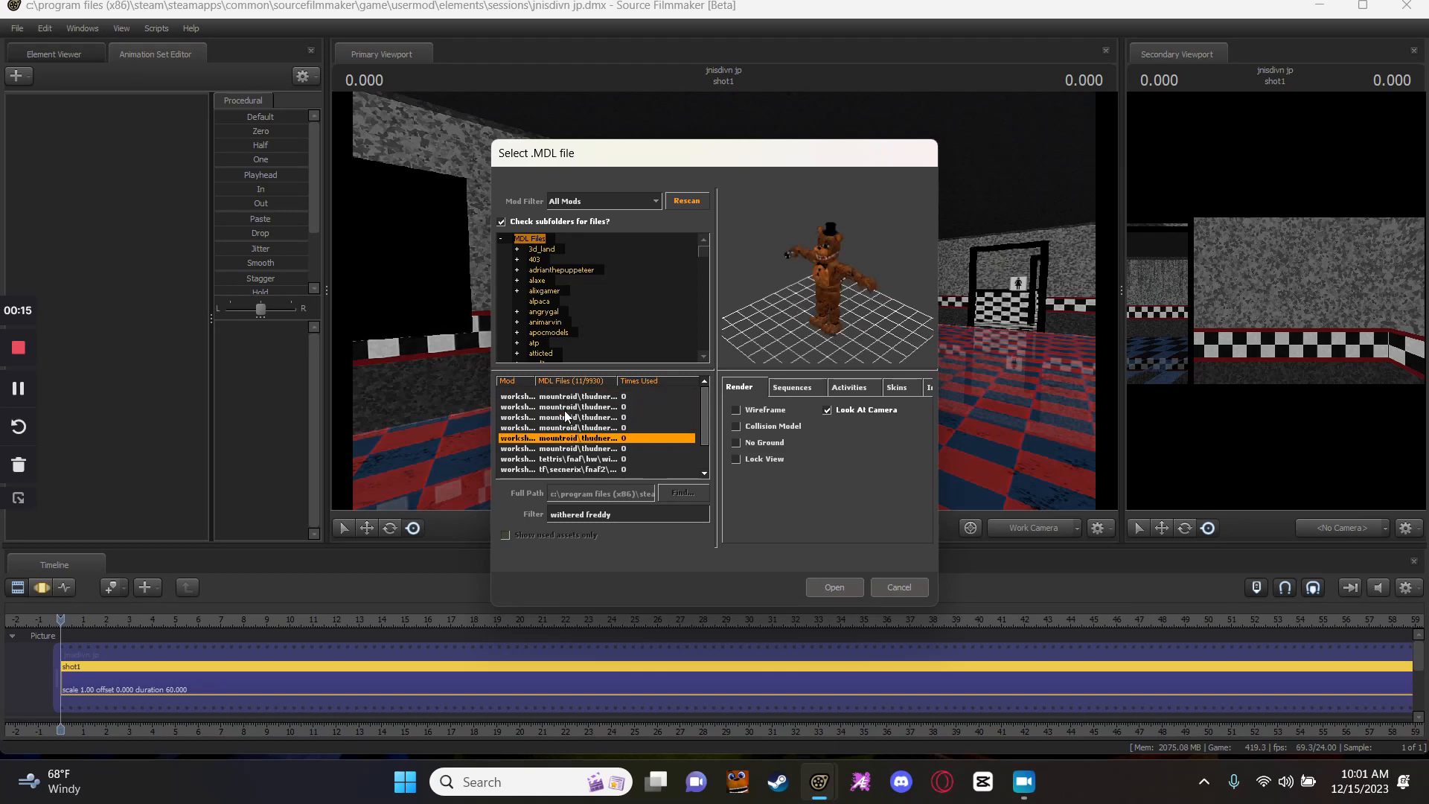
{"action": "key", "text": "Down"}
{"action": "key", "text": "Down"}
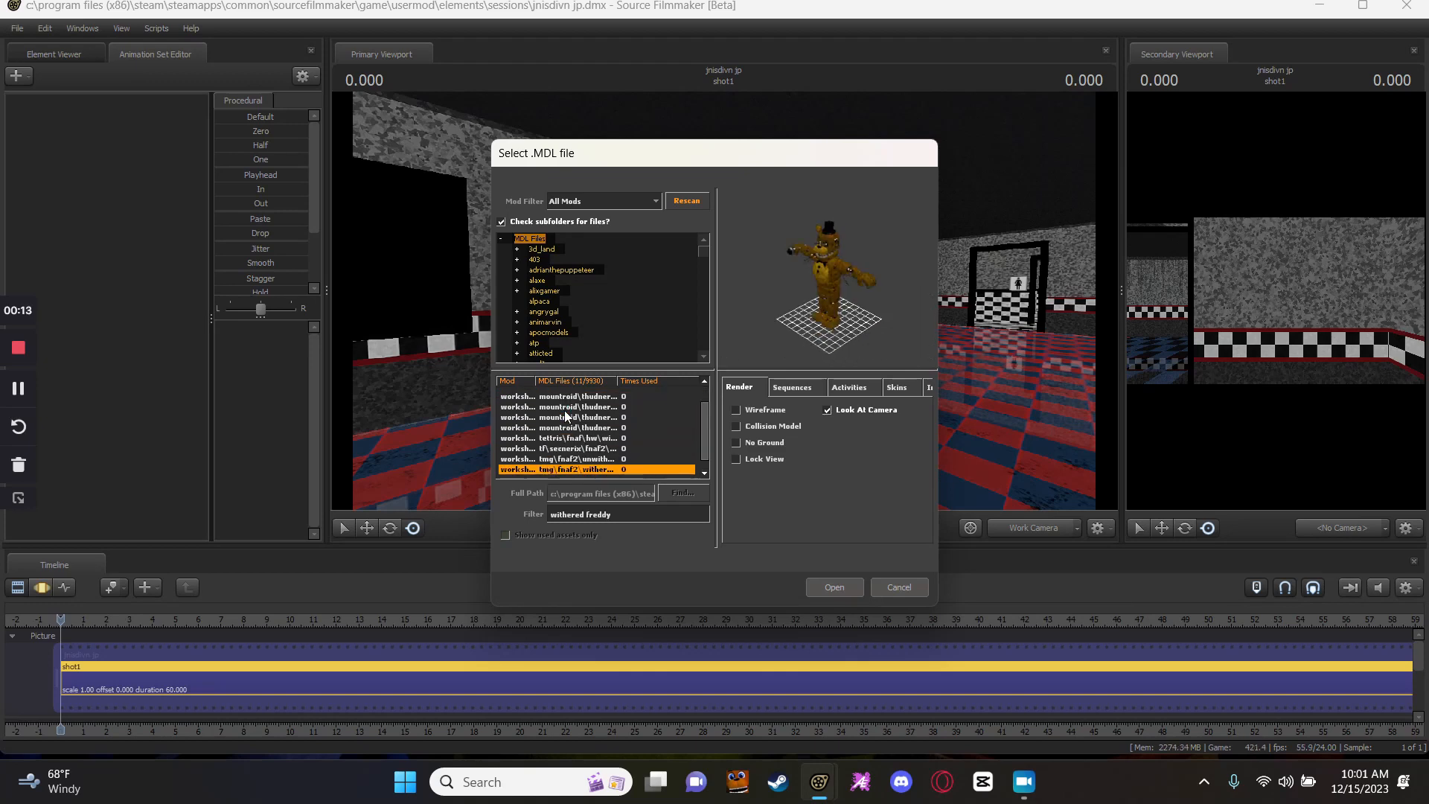
Load the withered Freddy model from the tettris\fnaf\hw folder into the shot.
{"action": "key", "text": "Up"}
{"action": "key", "text": "Up"}
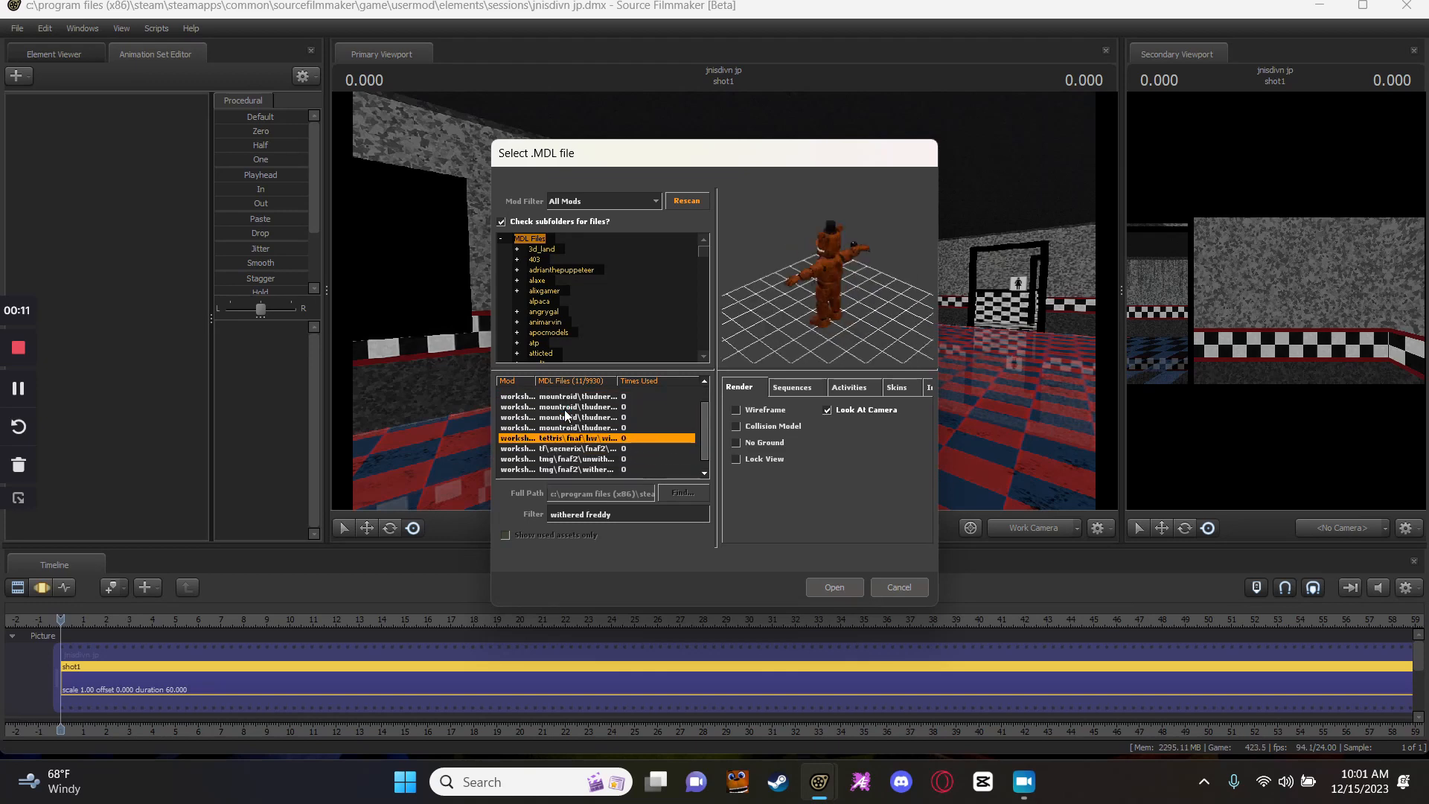
{"action": "key", "text": "Return"}
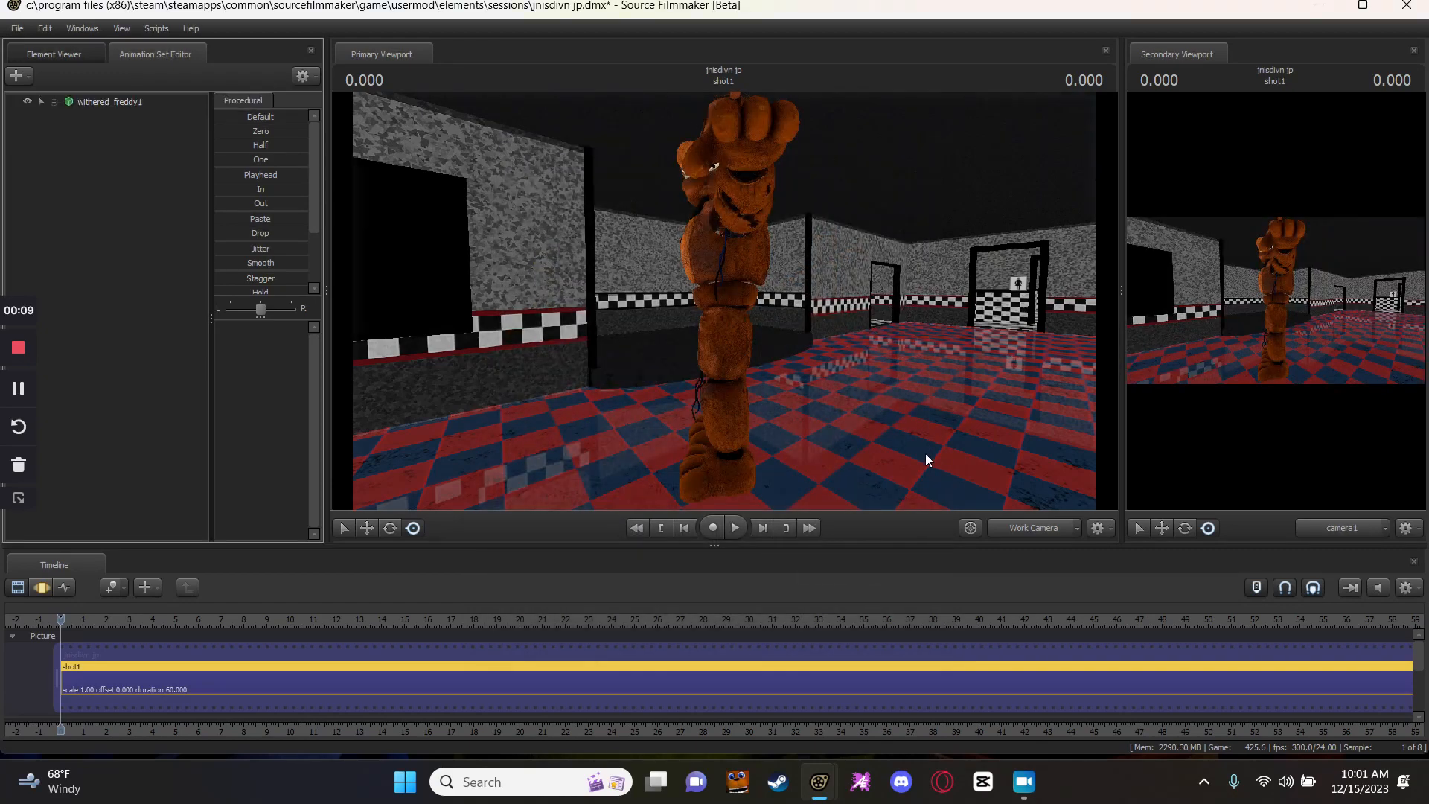
Switch the primary viewport to camera1 and frame Withered Freddy from the front.
{"action": "left_click", "coordinate": [1043, 528]}
{"action": "left_click_drag", "start_coordinate": [893, 401], "coordinate": [655, 405]}
{"action": "key", "text": "d"}
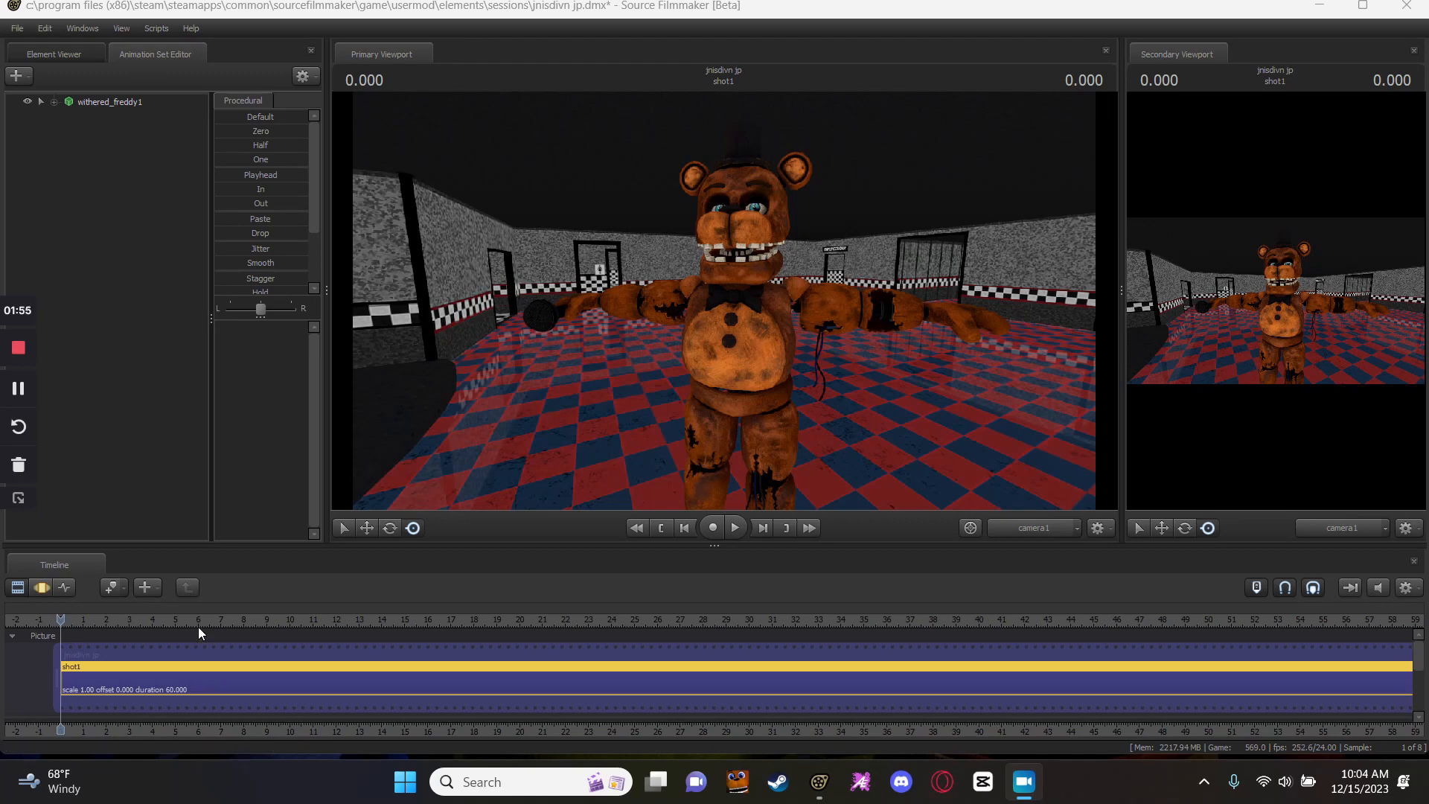
Switch the timeline to the Motion Editor and select Withered Freddy's left upper arm bone.
{"action": "left_click", "coordinate": [38, 586]}
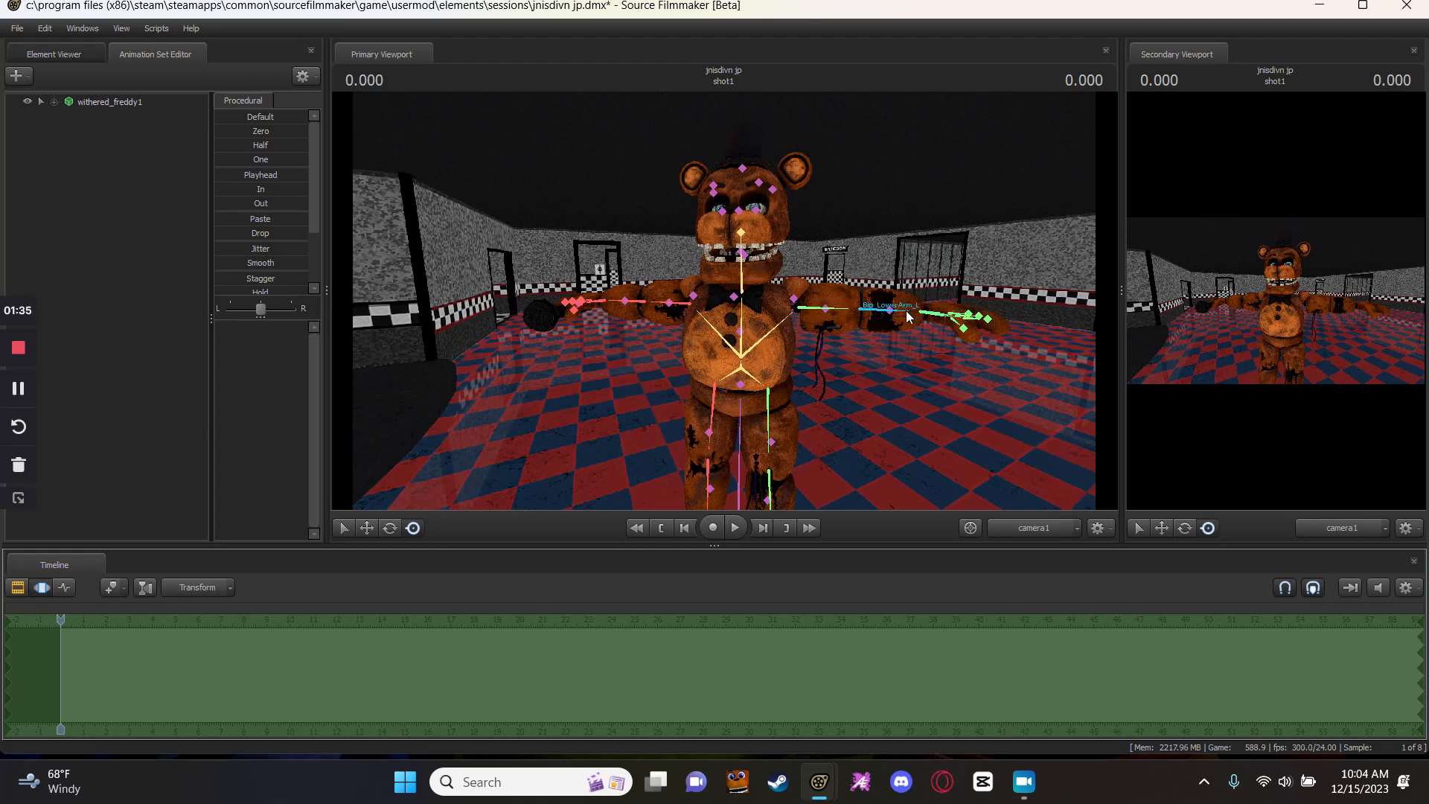
{"action": "left_click", "coordinate": [816, 307]}
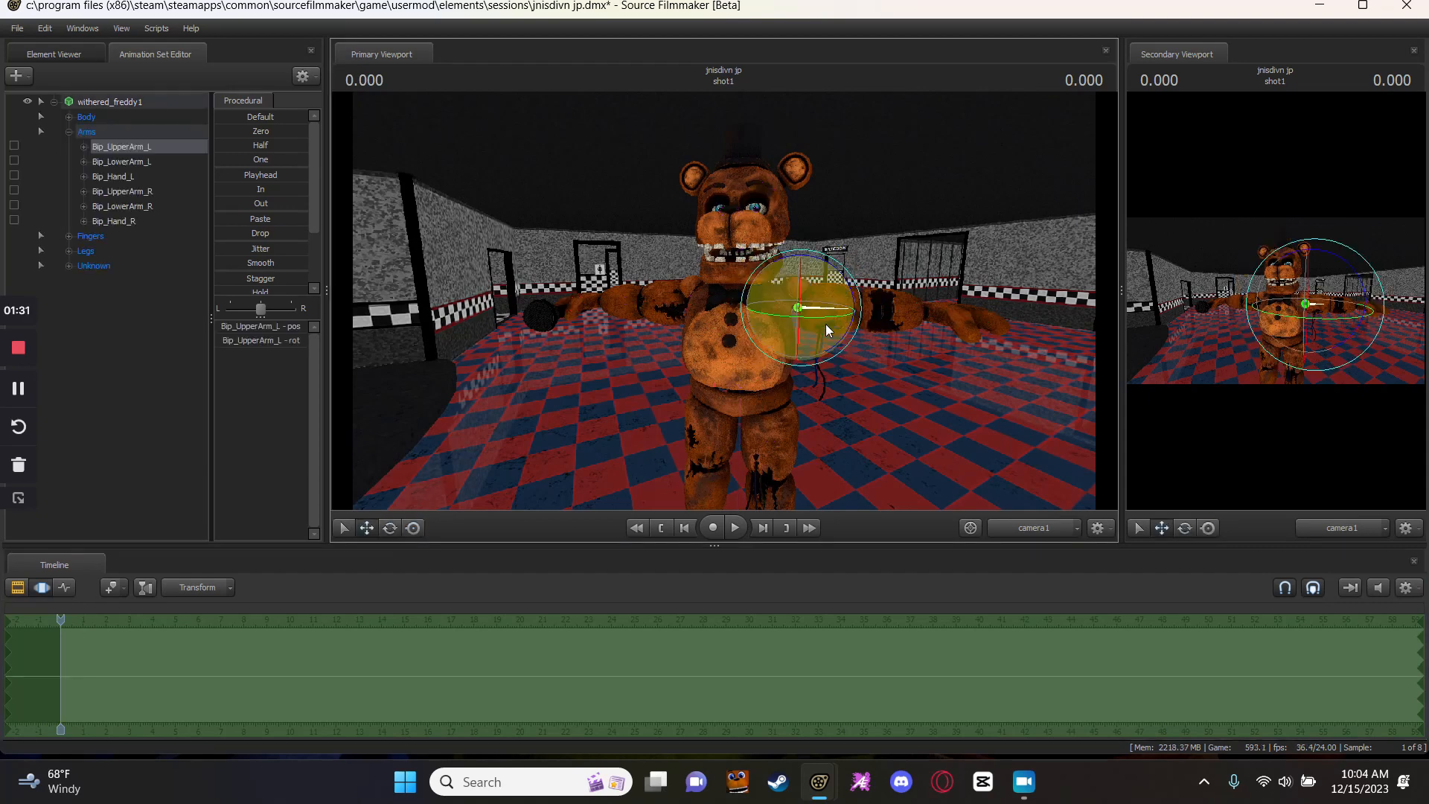
Try moving the left upper arm bone with the Move tool, and undo the move.
{"action": "key", "text": "w"}
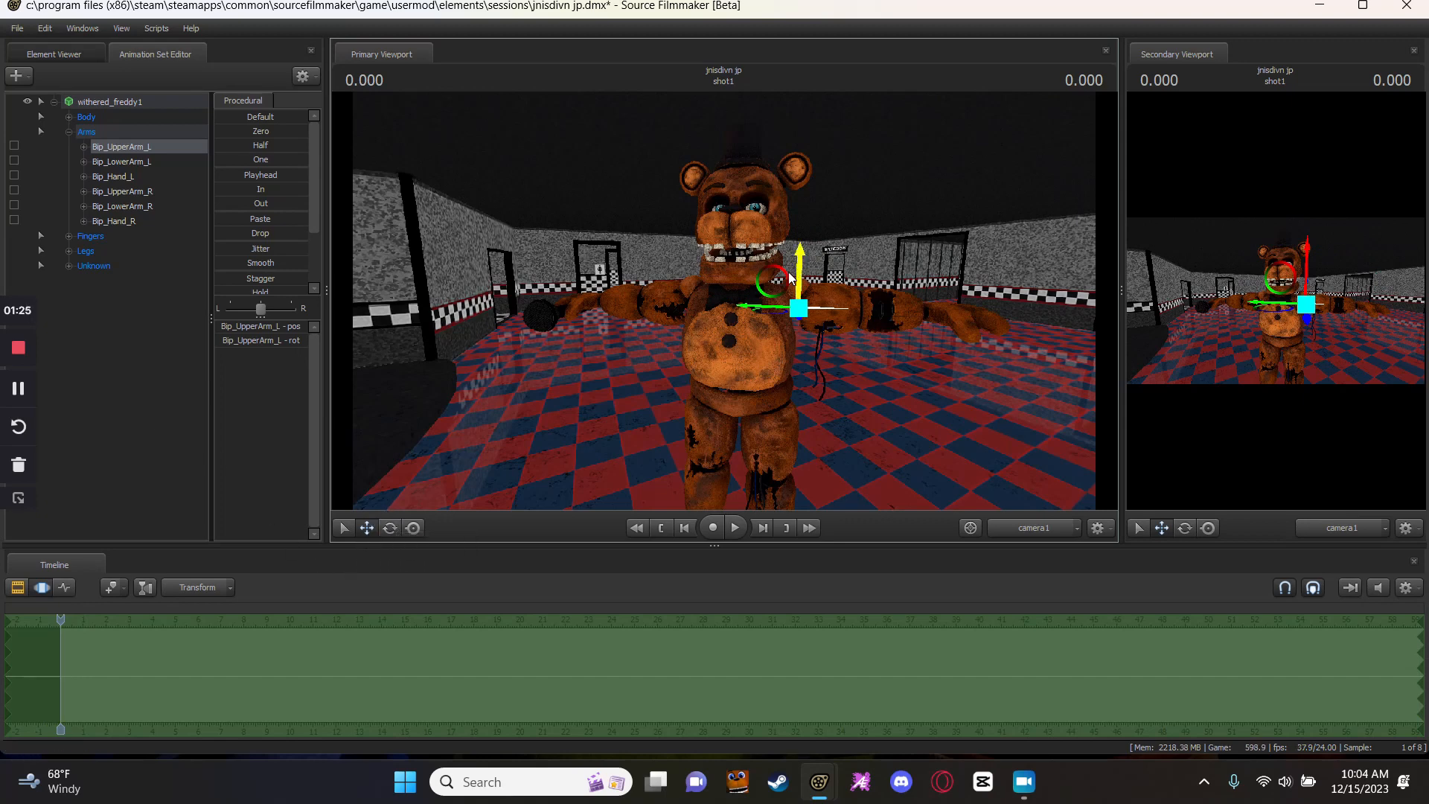
{"action": "left_click_drag", "start_coordinate": [759, 306], "coordinate": [694, 400]}
{"action": "key", "text": "ctrl+z"}
Compare the Move and Rotate tools on the left upper arm bone, try rotating it, and undo the rotation.
{"action": "left_click", "coordinate": [390, 527]}
{"action": "left_click", "coordinate": [367, 527]}
{"action": "key", "text": "e"}
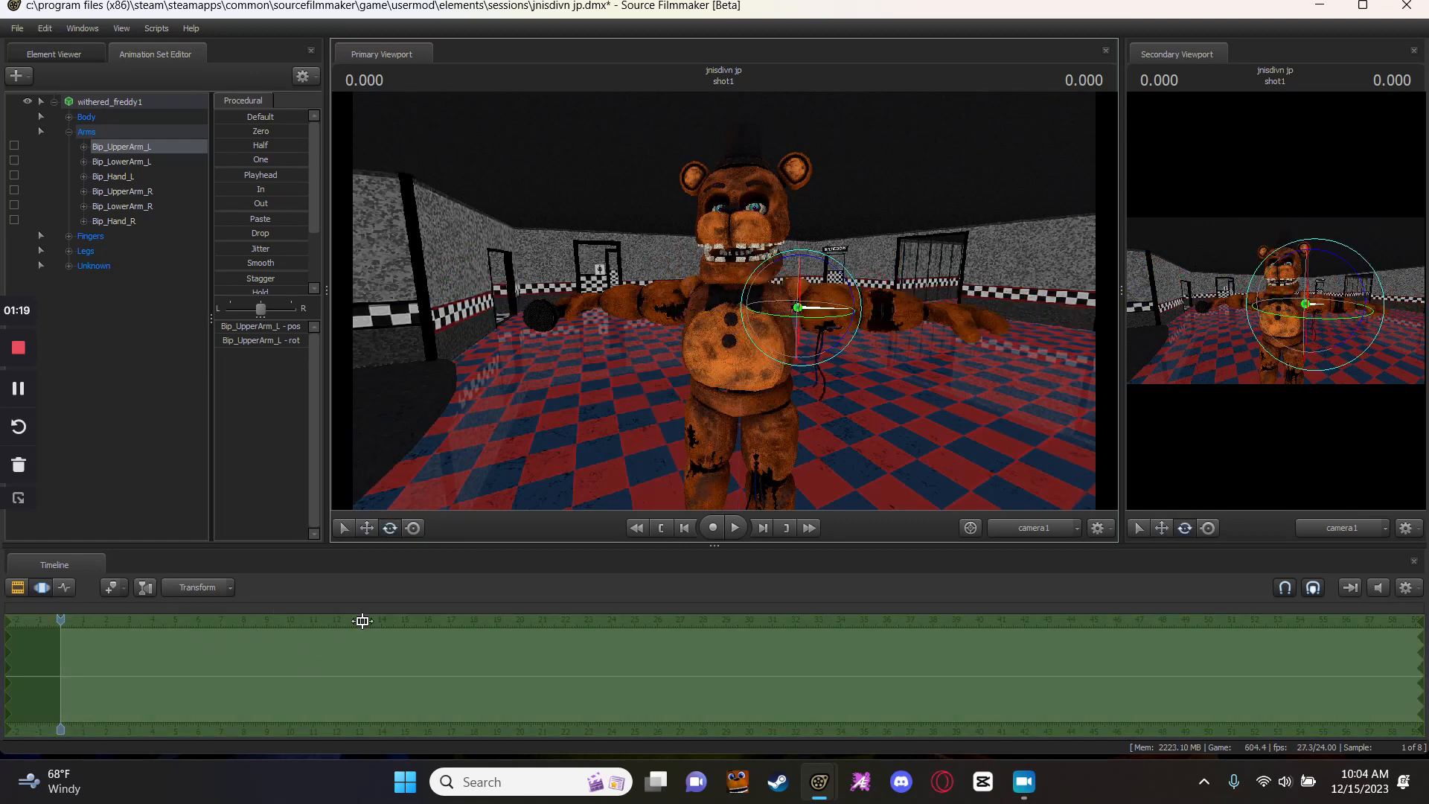
{"action": "left_click", "coordinate": [372, 528]}
{"action": "left_click", "coordinate": [392, 530]}
{"action": "left_click_drag", "start_coordinate": [822, 316], "coordinate": [820, 360]}
{"action": "key", "text": "ctrl+z"}
Rotate Withered Freddy's left upper arm down beside his body and do the same with the right upper arm.
{"action": "left_click", "coordinate": [841, 261]}
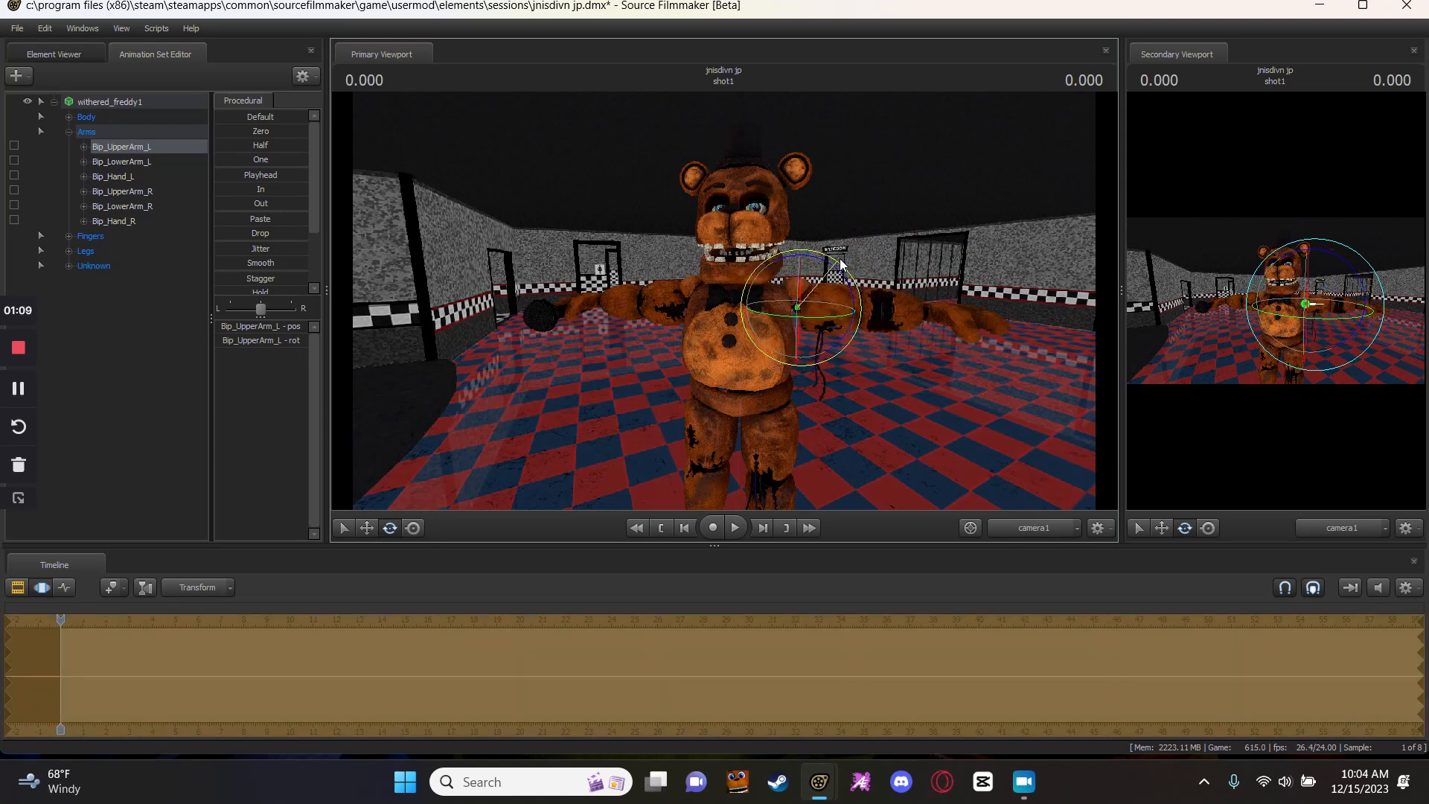
{"action": "left_click_drag", "start_coordinate": [841, 262], "coordinate": [797, 264]}
{"action": "key", "text": "ctrl"}
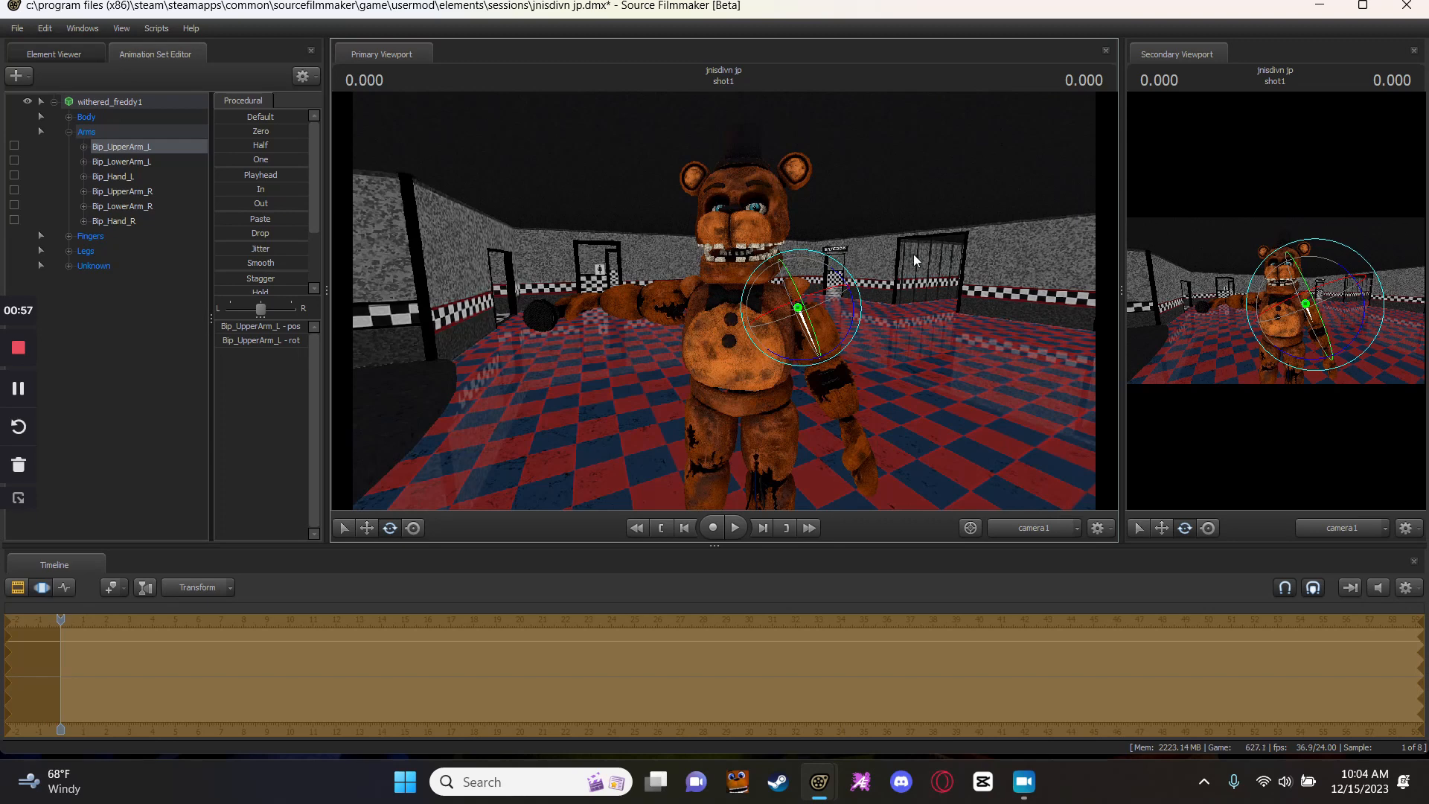
{"action": "key", "text": "ctrl"}
{"action": "left_click", "coordinate": [676, 305]}
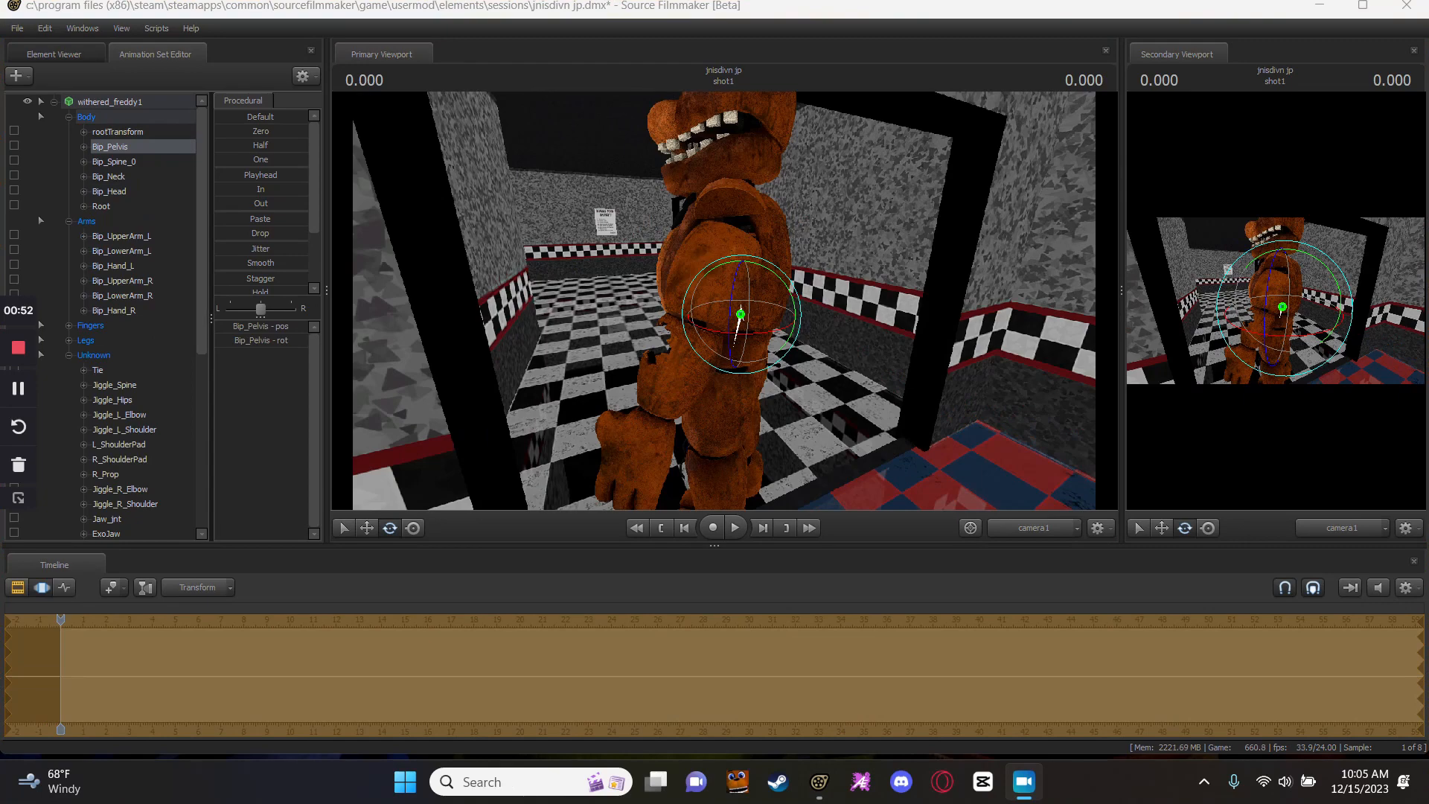
Shift Withered Freddy's body slightly by moving the Bip_Pelvis bone with the Move tool.
{"action": "left_click_drag", "start_coordinate": [685, 329], "coordinate": [726, 336]}
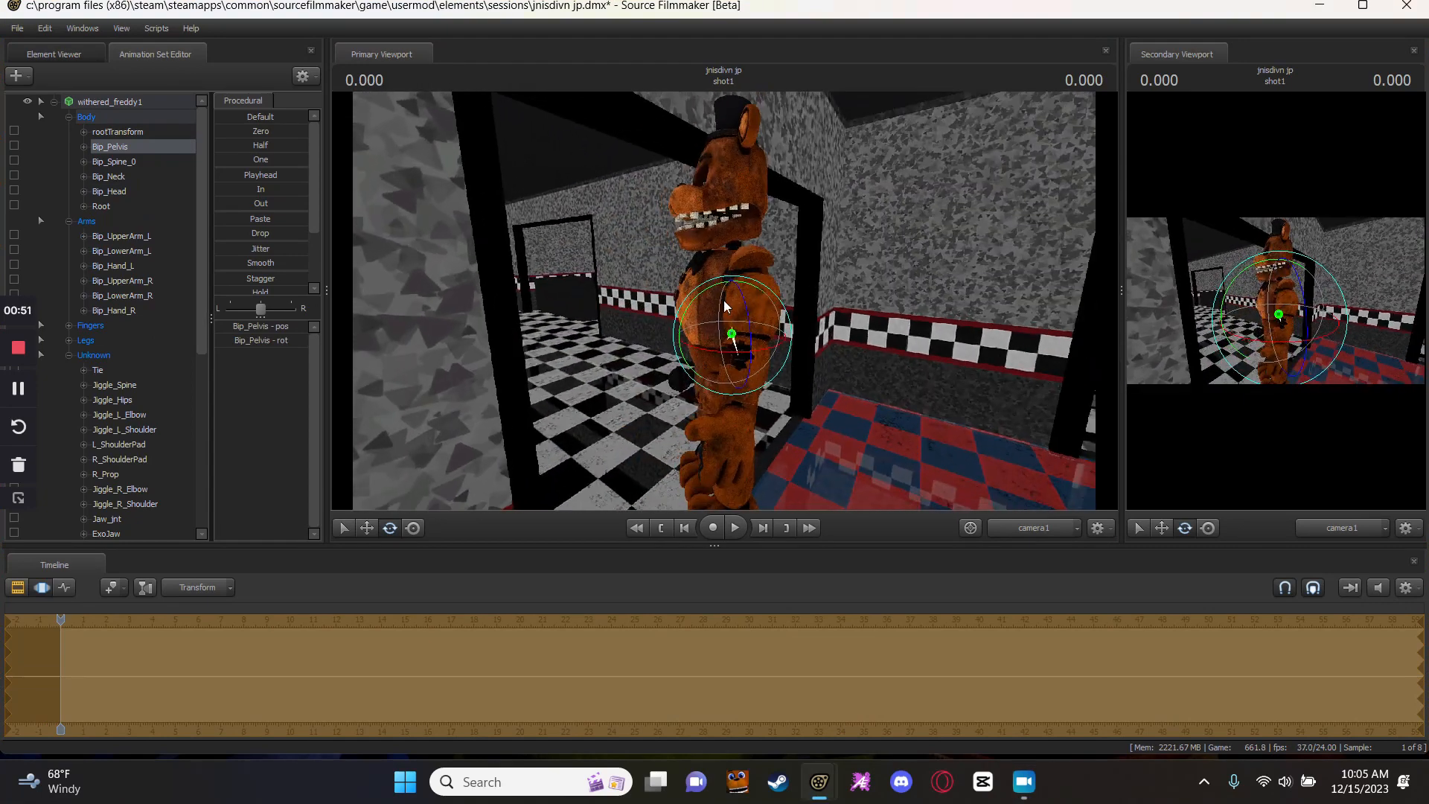
{"action": "key", "text": "ctrl"}
{"action": "left_click_drag", "start_coordinate": [921, 350], "coordinate": [724, 300]}
{"action": "key", "text": "w"}
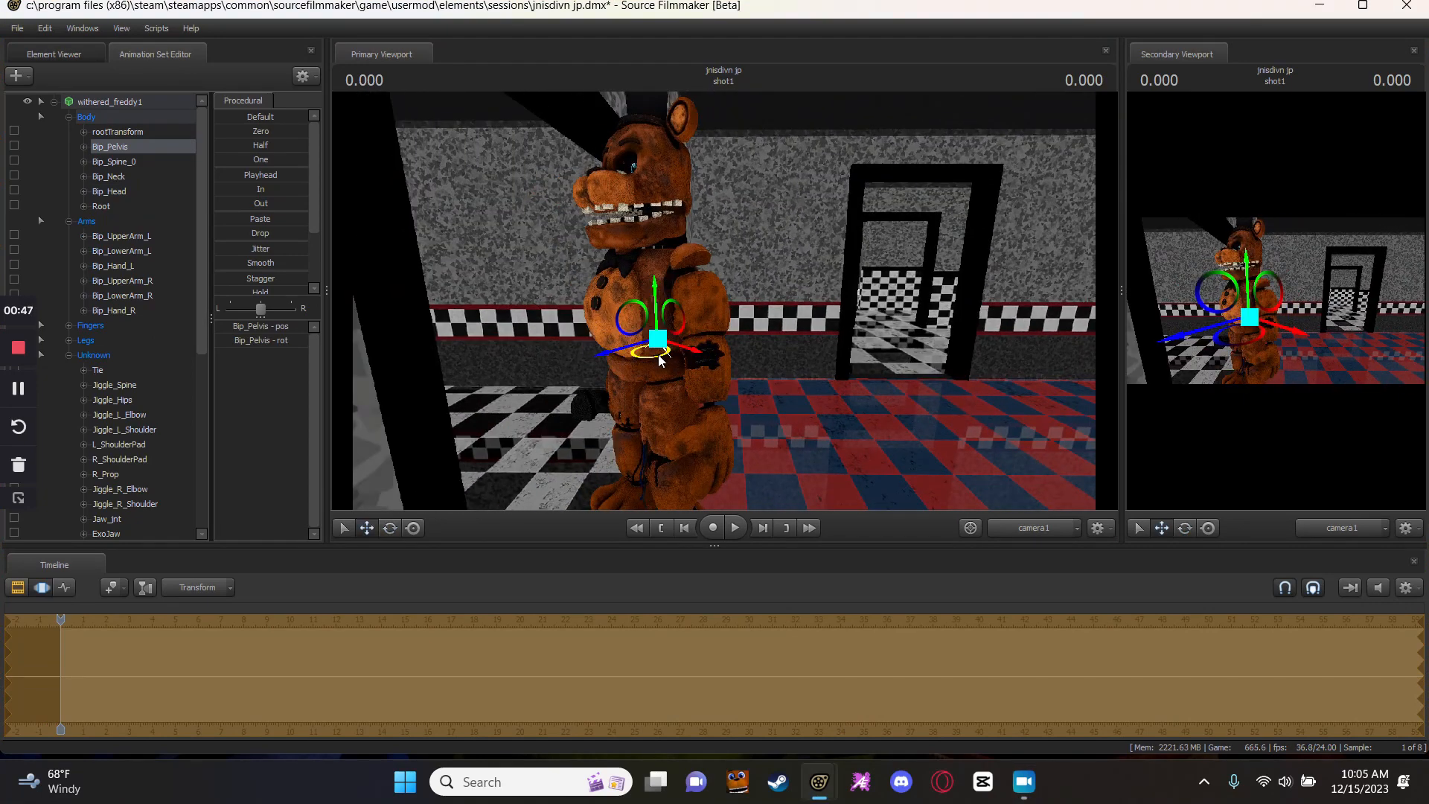
{"action": "key", "text": "ctrl"}
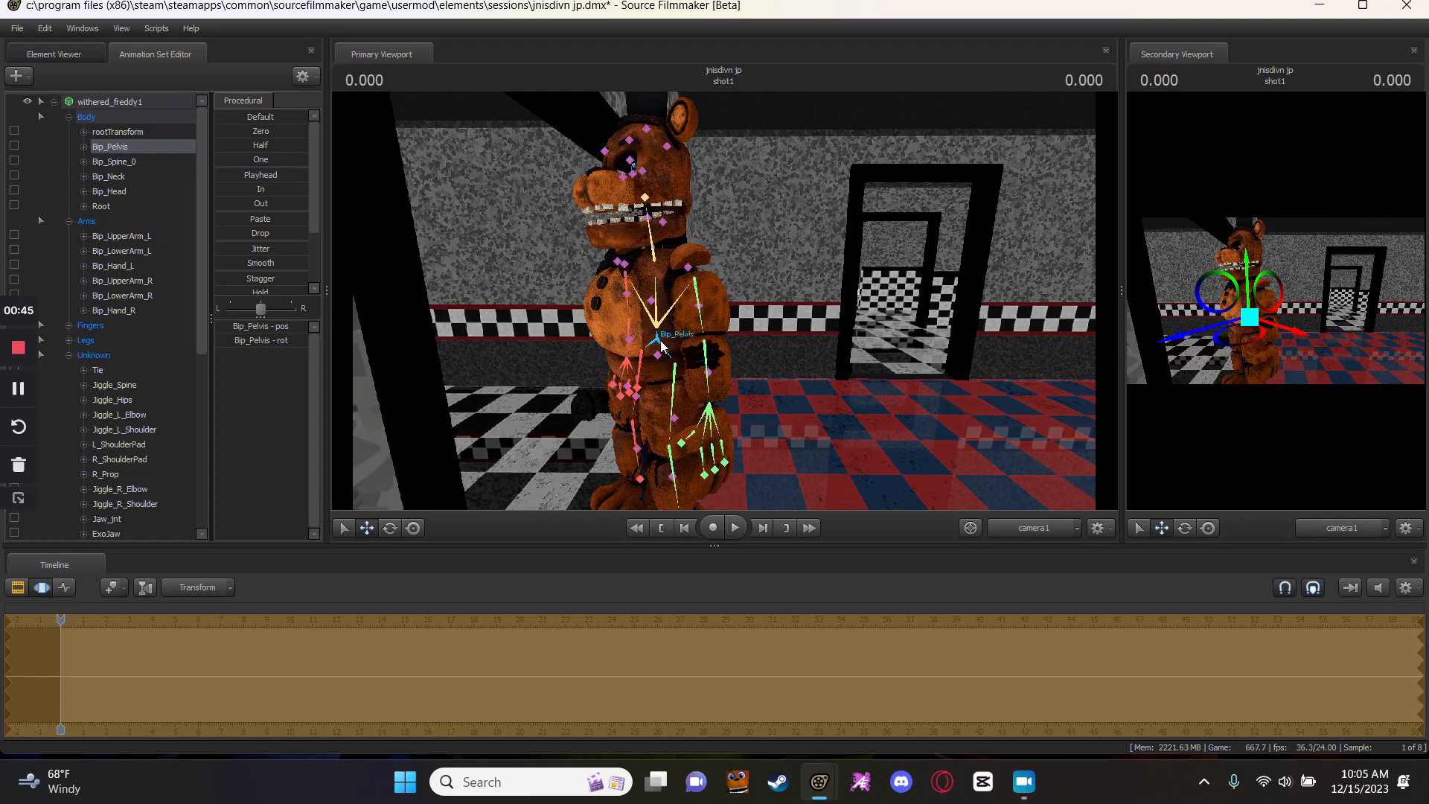
{"action": "left_click", "coordinate": [660, 341], "text": "ctrl"}
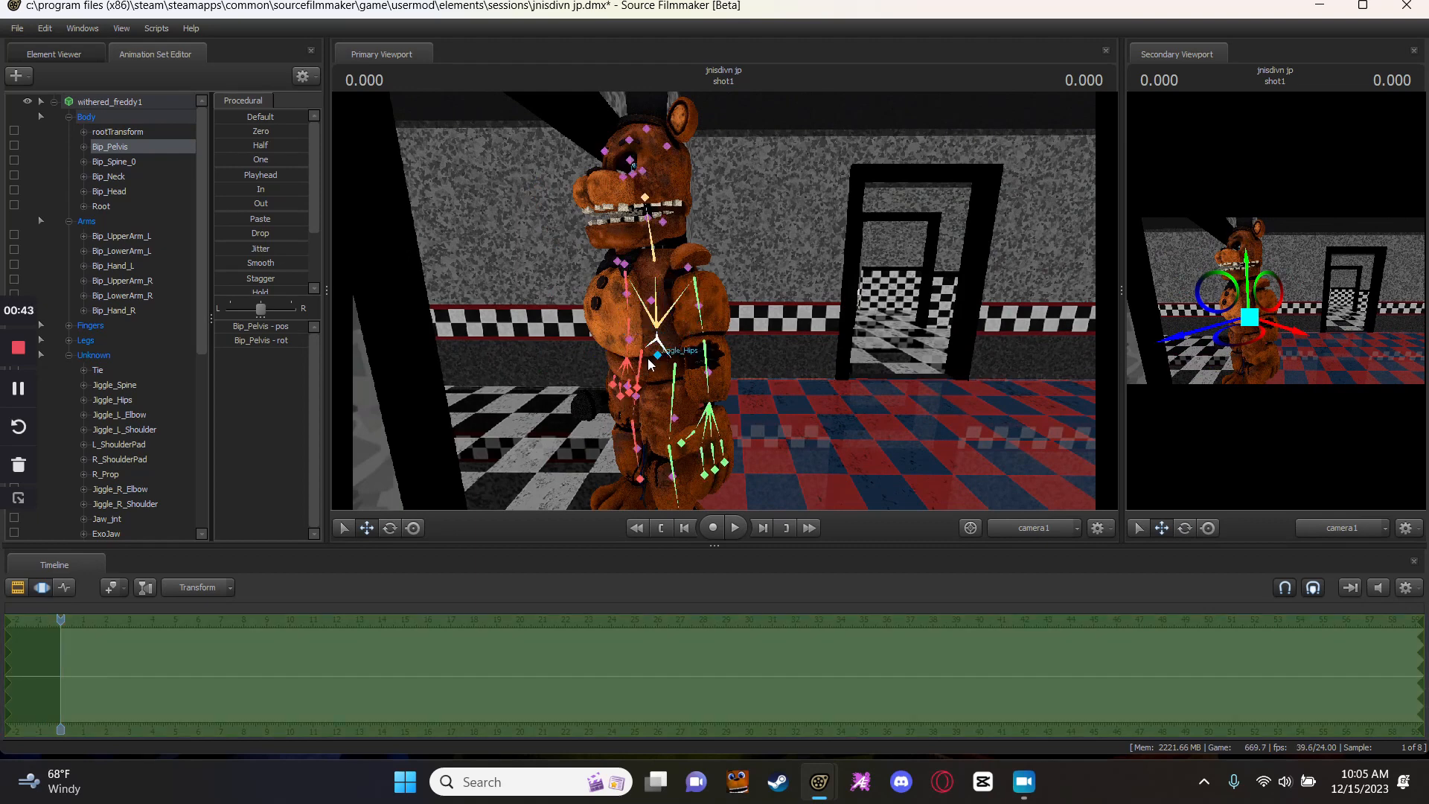
{"action": "mouse_move", "coordinate": [646, 355]}
{"action": "left_mouse_down"}
{"action": "mouse_move", "coordinate": [877, 328]}
{"action": "mouse_move", "coordinate": [616, 332]}
{"action": "mouse_move", "coordinate": [759, 322]}
{"action": "mouse_move", "coordinate": [652, 356]}
{"action": "mouse_move", "coordinate": [785, 344]}
{"action": "mouse_move", "coordinate": [652, 351]}
{"action": "left_mouse_up"}
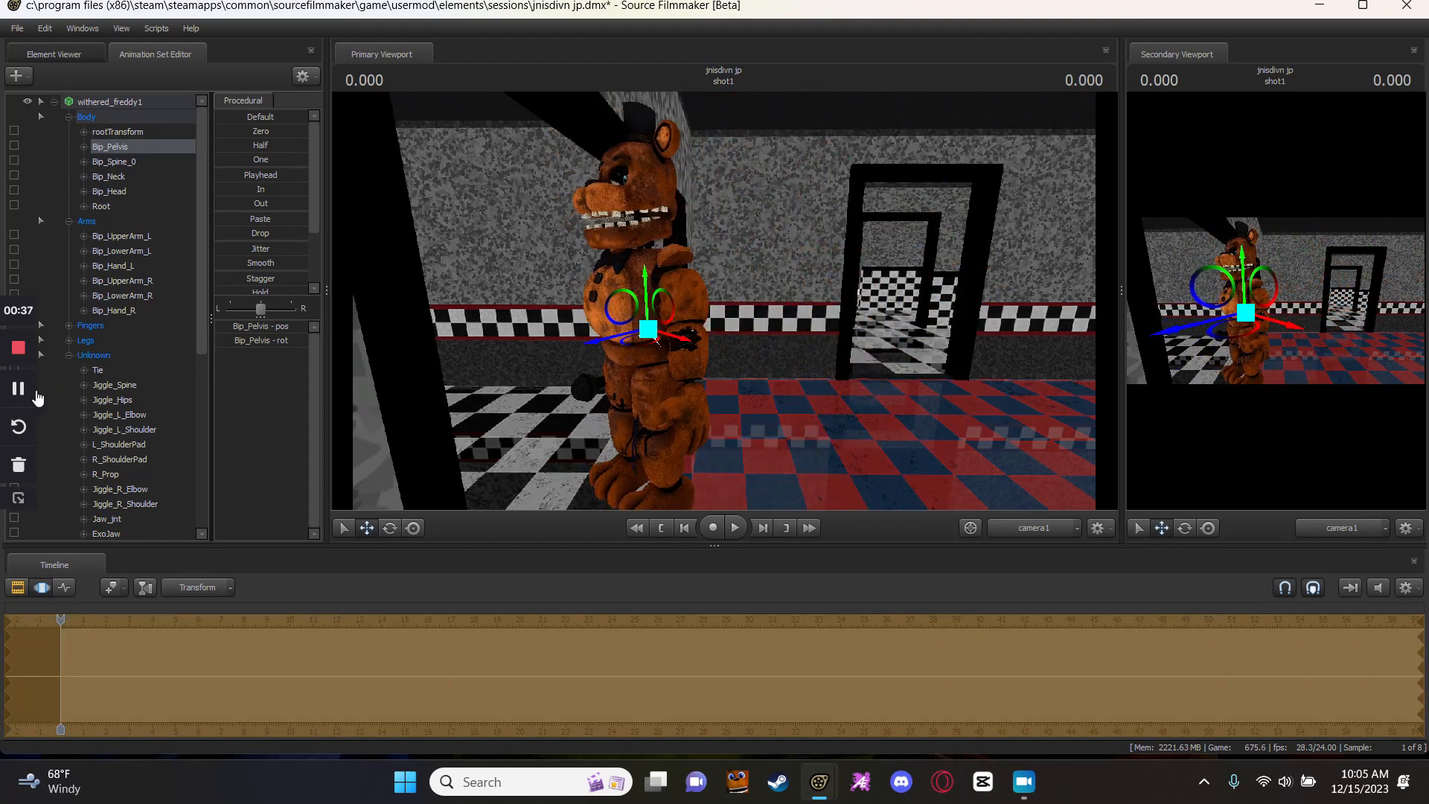
{"action": "left_click", "coordinate": [35, 396]}
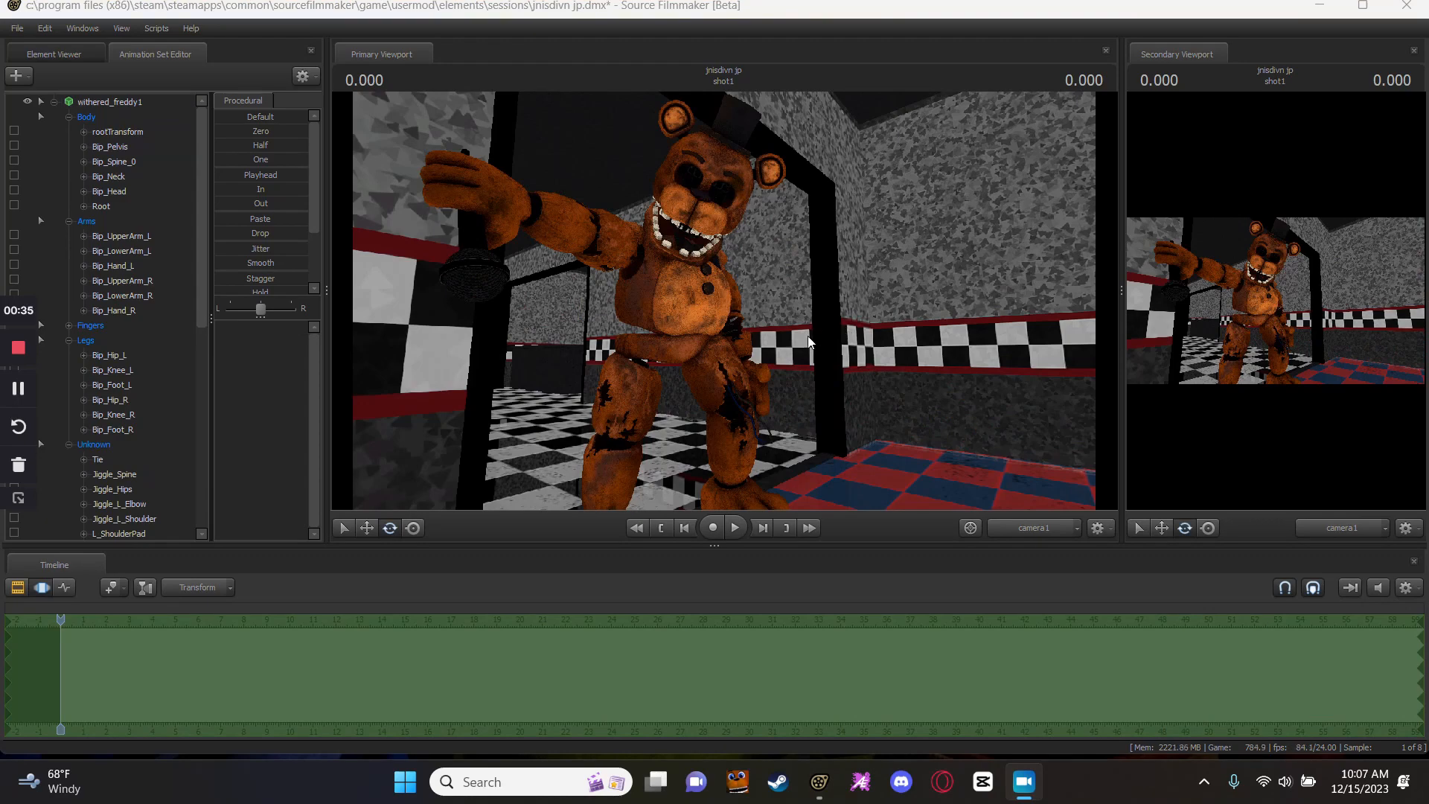
View the scene through the Work Camera, examine Withered Freddy's pose up close and from afar, and select the R_Prop bone at his raised hand.
{"action": "left_click", "coordinate": [1050, 528]}
{"action": "key", "text": "s"}
{"action": "left_click_drag", "start_coordinate": [916, 357], "coordinate": [771, 336]}
{"action": "key", "text": "s"}
{"action": "key", "text": "w"}
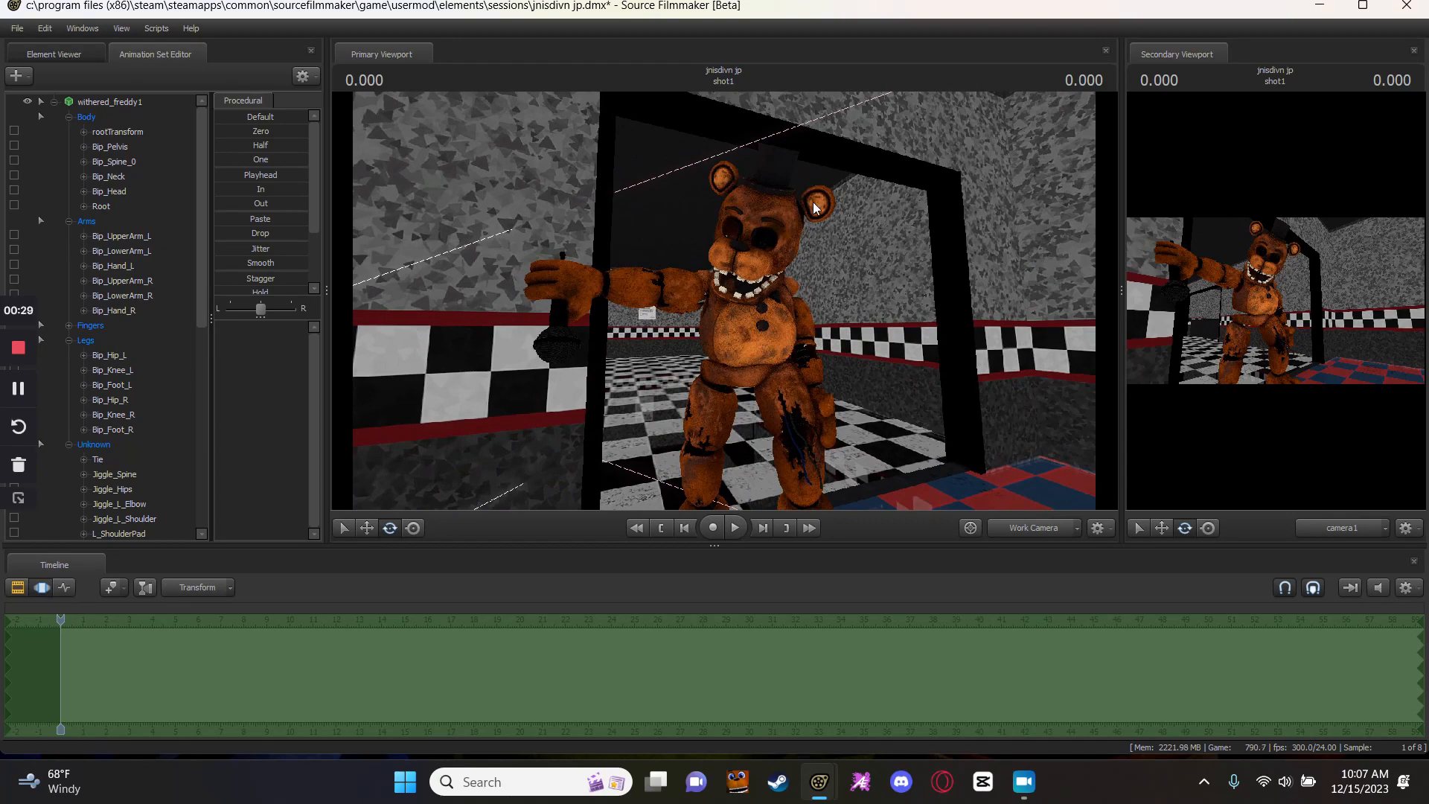
{"action": "left_click_drag", "start_coordinate": [813, 203], "coordinate": [822, 153]}
{"action": "key", "text": "w"}
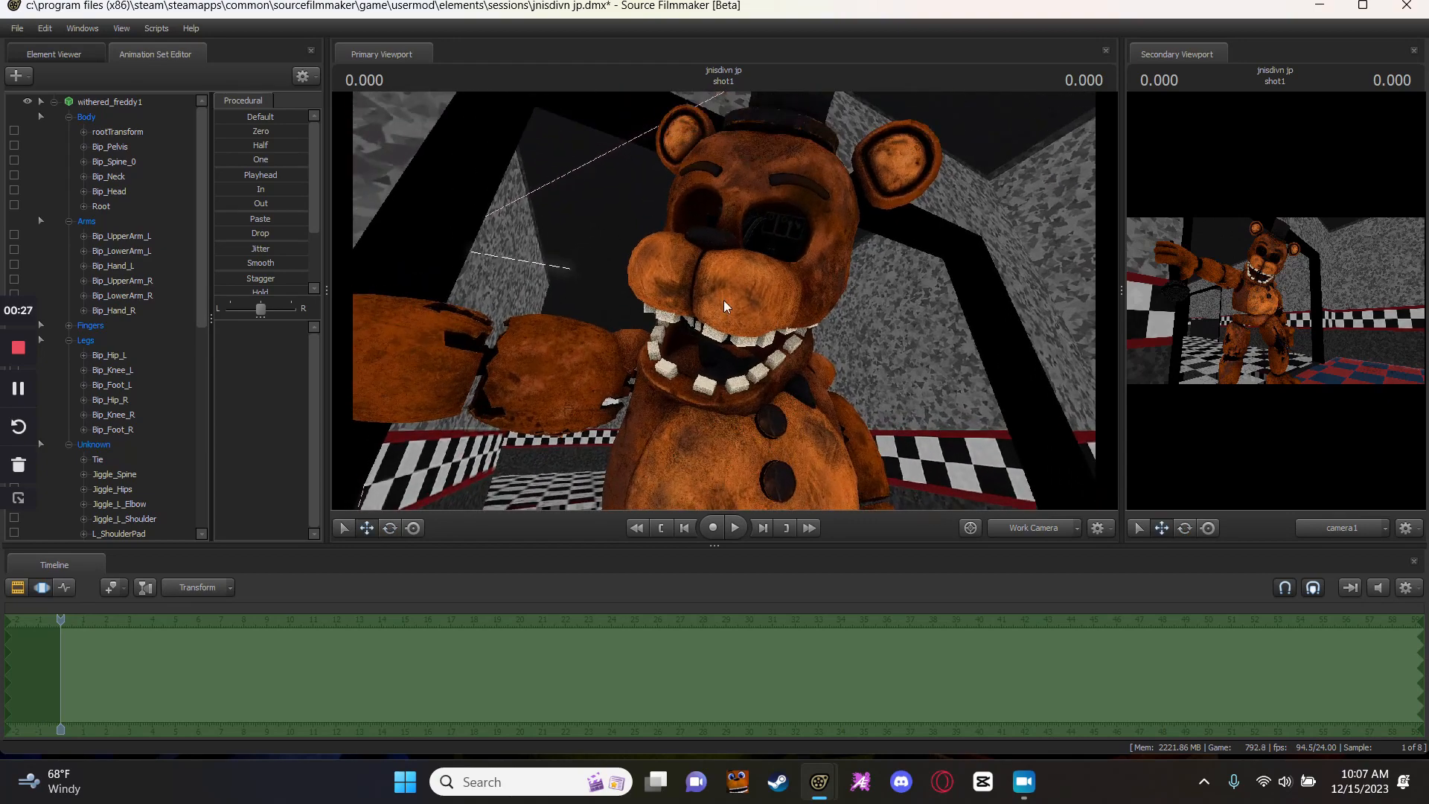
{"action": "left_click_drag", "start_coordinate": [752, 379], "coordinate": [748, 509]}
{"action": "key", "text": "s"}
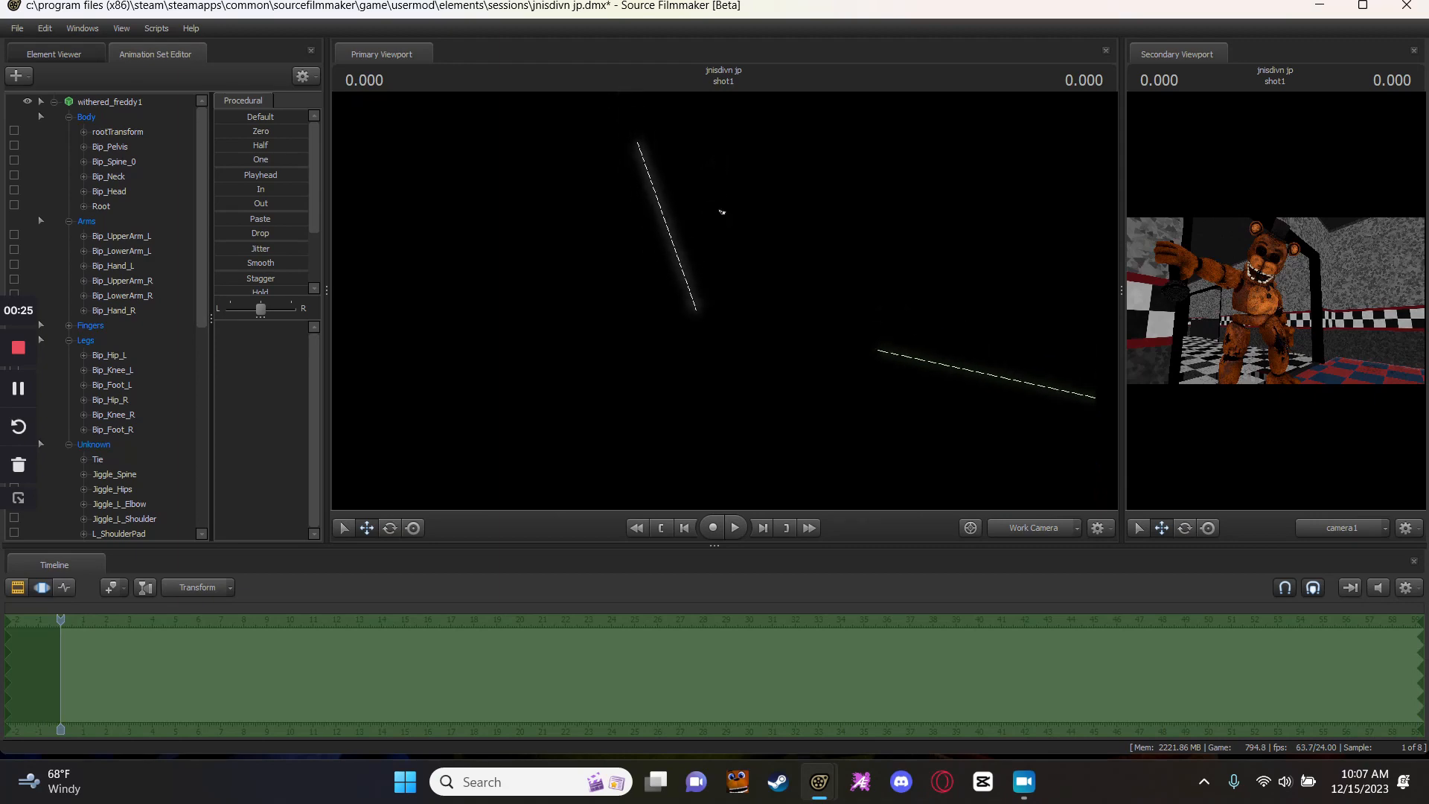
{"action": "left_click_drag", "start_coordinate": [724, 301], "coordinate": [724, 301]}
{"action": "left_click_drag", "start_coordinate": [861, 314], "coordinate": [863, 273]}
{"action": "key", "text": "w"}
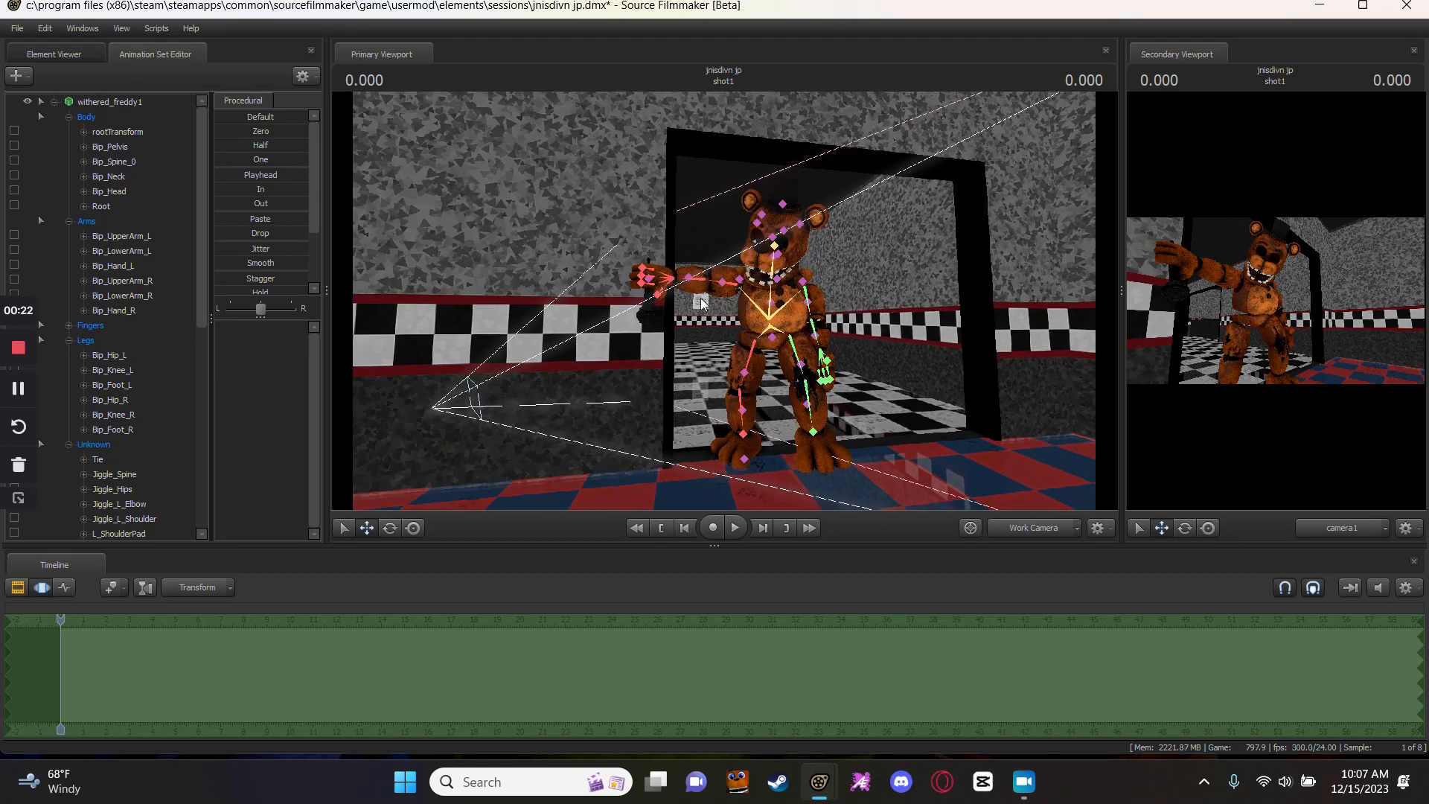
{"action": "left_click", "coordinate": [656, 283]}
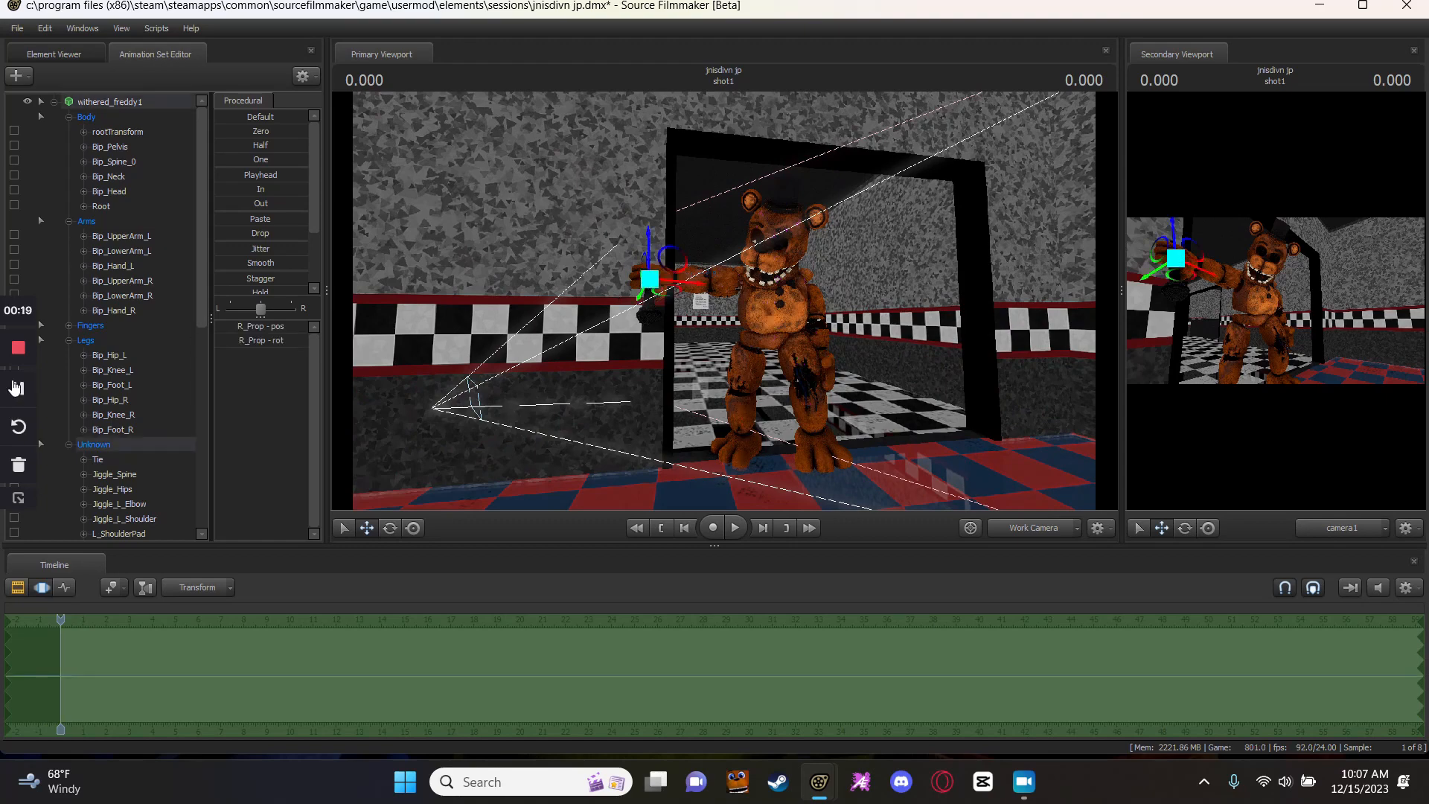
{"action": "key", "text": "f"}
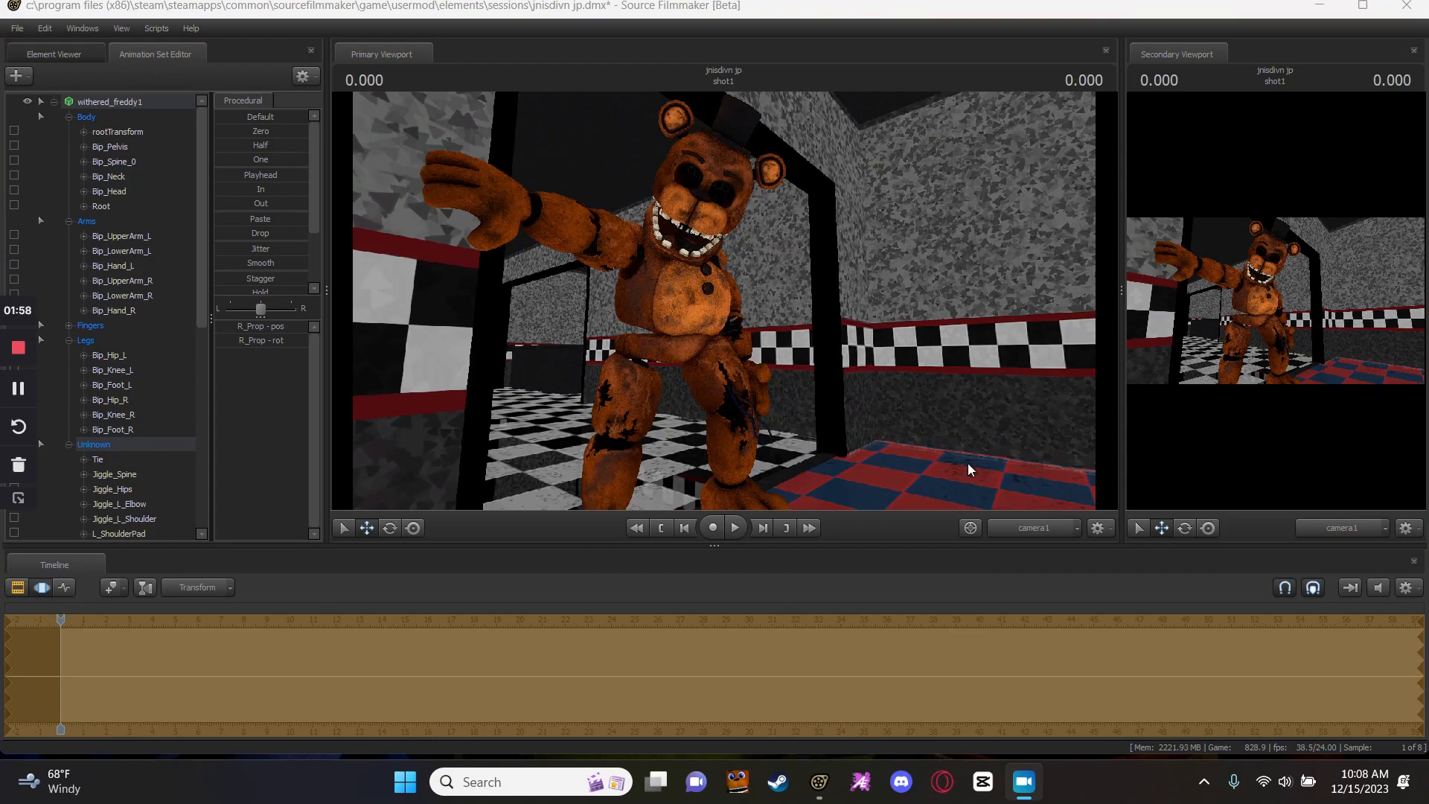
Switch the primary viewport to the Work Camera and add a scale control to the Bip_Pelvis bone's transforms.
{"action": "left_click", "coordinate": [1027, 528], "text": "ctrl"}
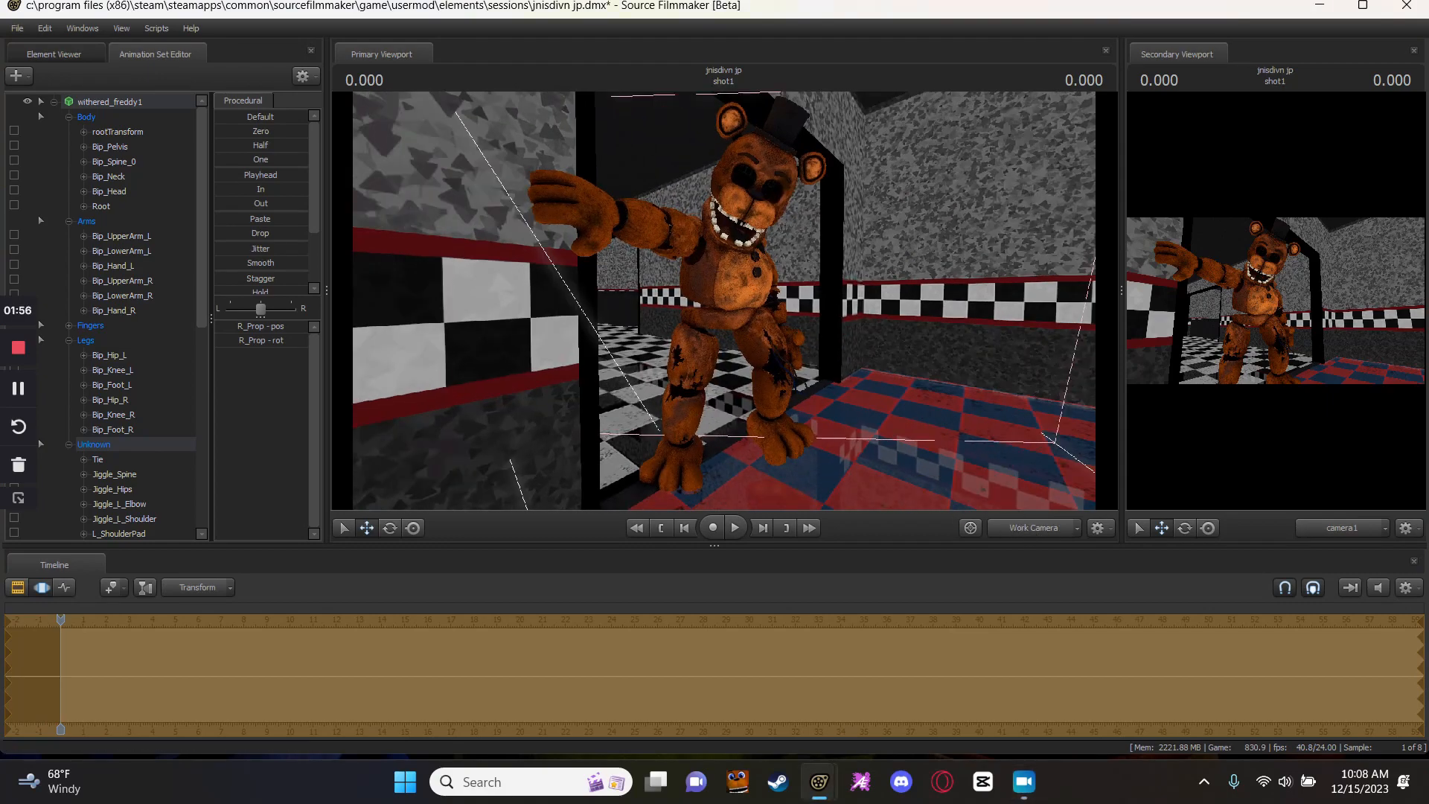
{"action": "mouse_move", "coordinate": [709, 330]}
{"action": "left_mouse_down"}
{"action": "mouse_move", "coordinate": [674, 323]}
{"action": "mouse_move", "coordinate": [709, 330]}
{"action": "left_mouse_up"}
{"action": "left_click", "coordinate": [707, 378], "text": "ctrl"}
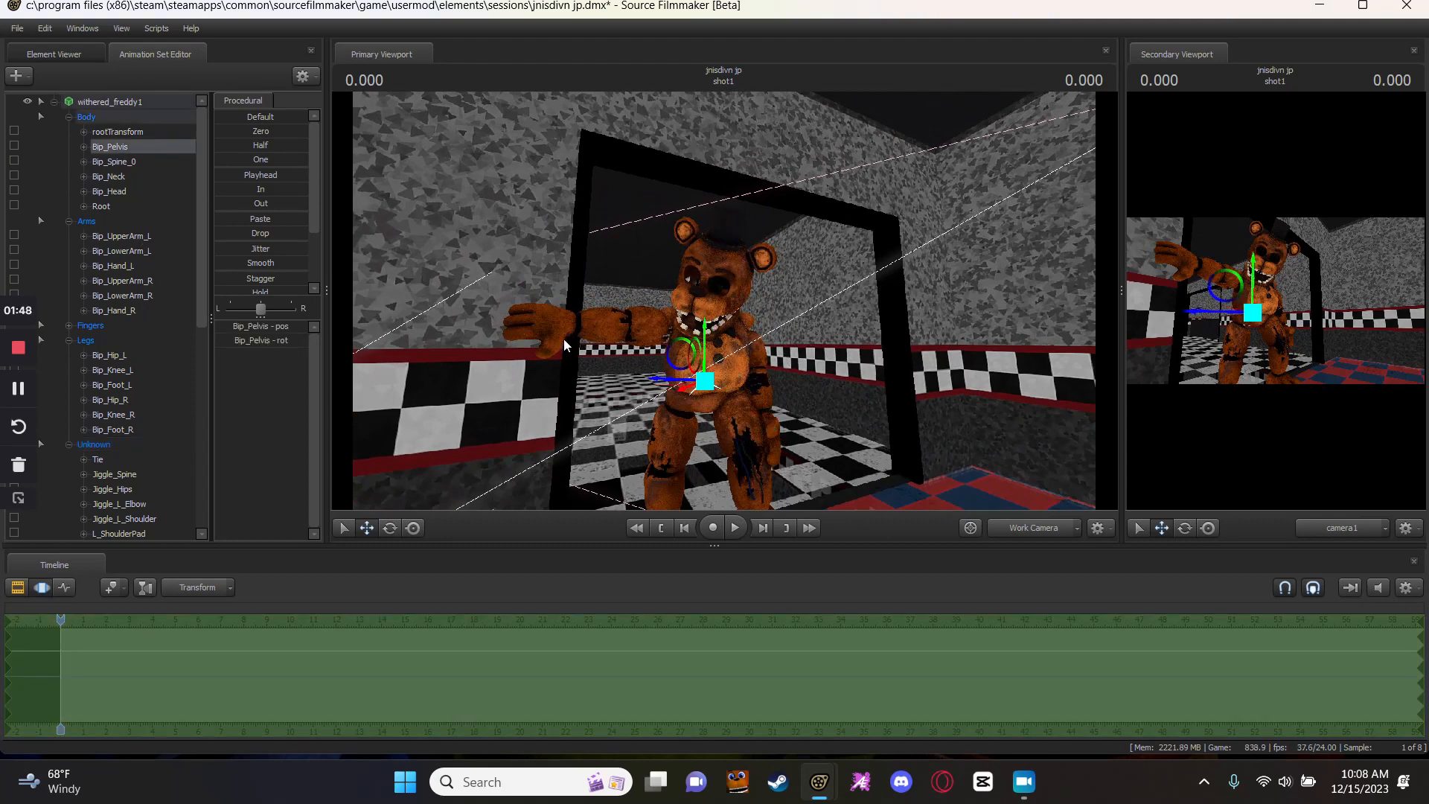
{"action": "right_click", "coordinate": [154, 144]}
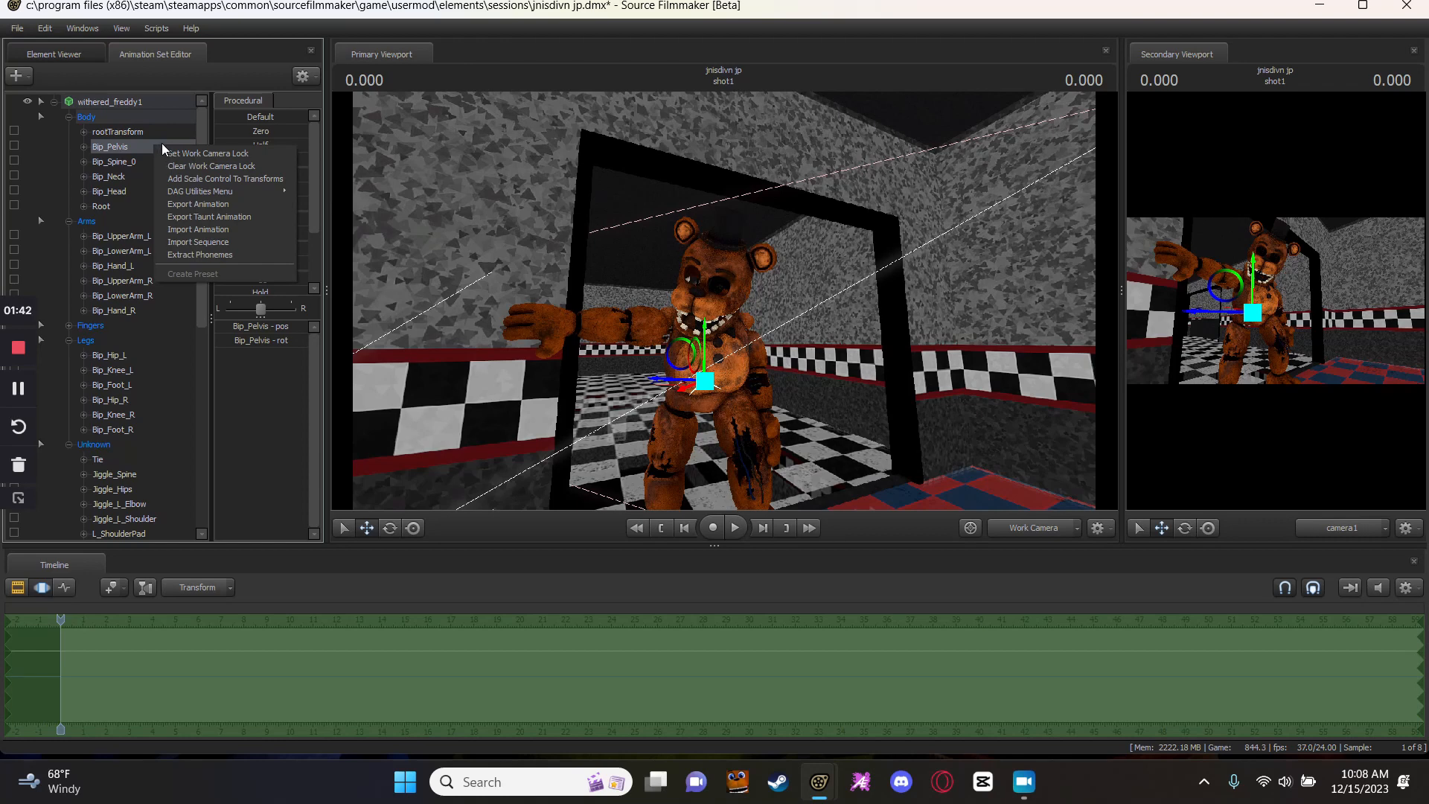
{"action": "left_click", "coordinate": [224, 178]}
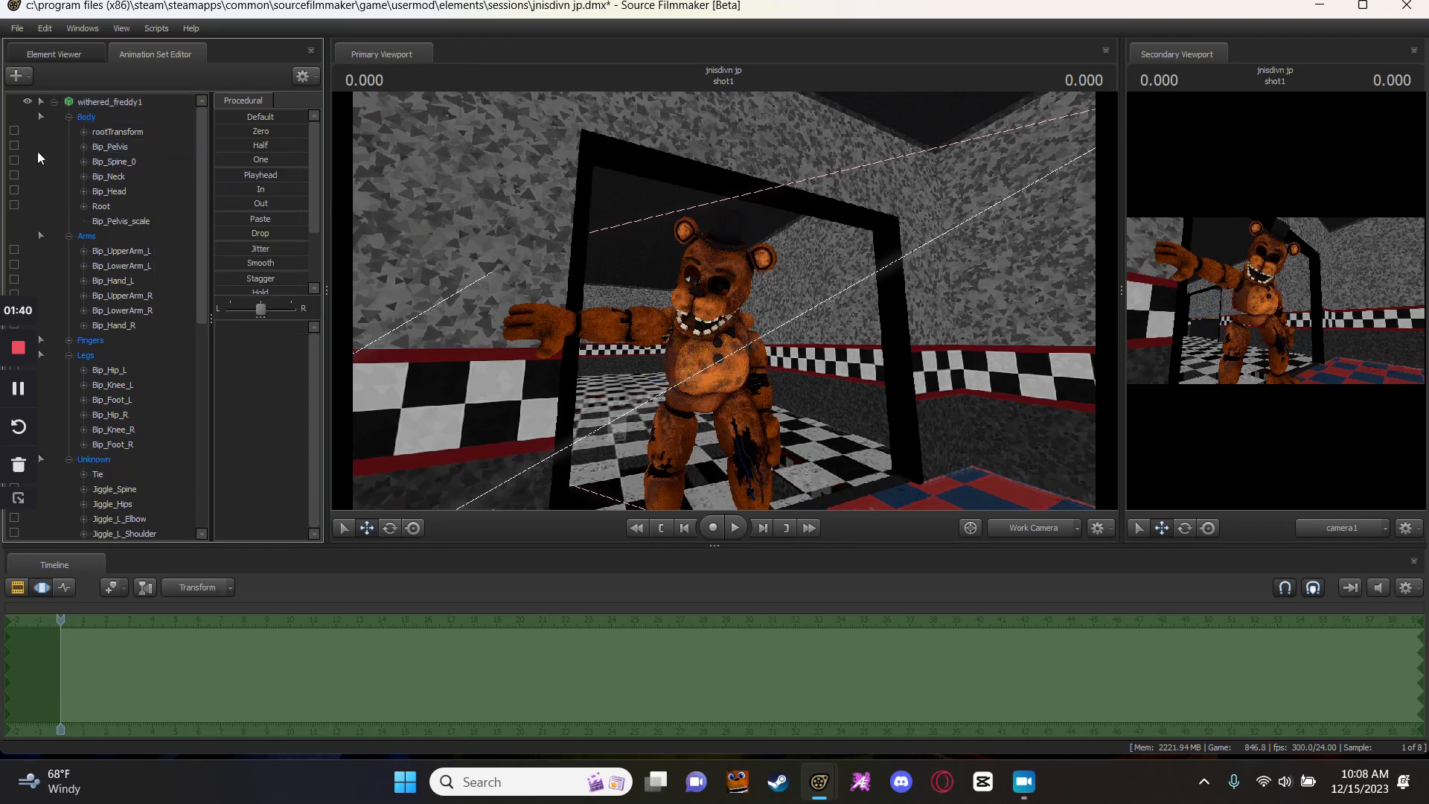
Try resizing Withered Freddy with the Bip_Pelvis_scale control, and undo the change.
{"action": "left_click", "coordinate": [142, 131]}
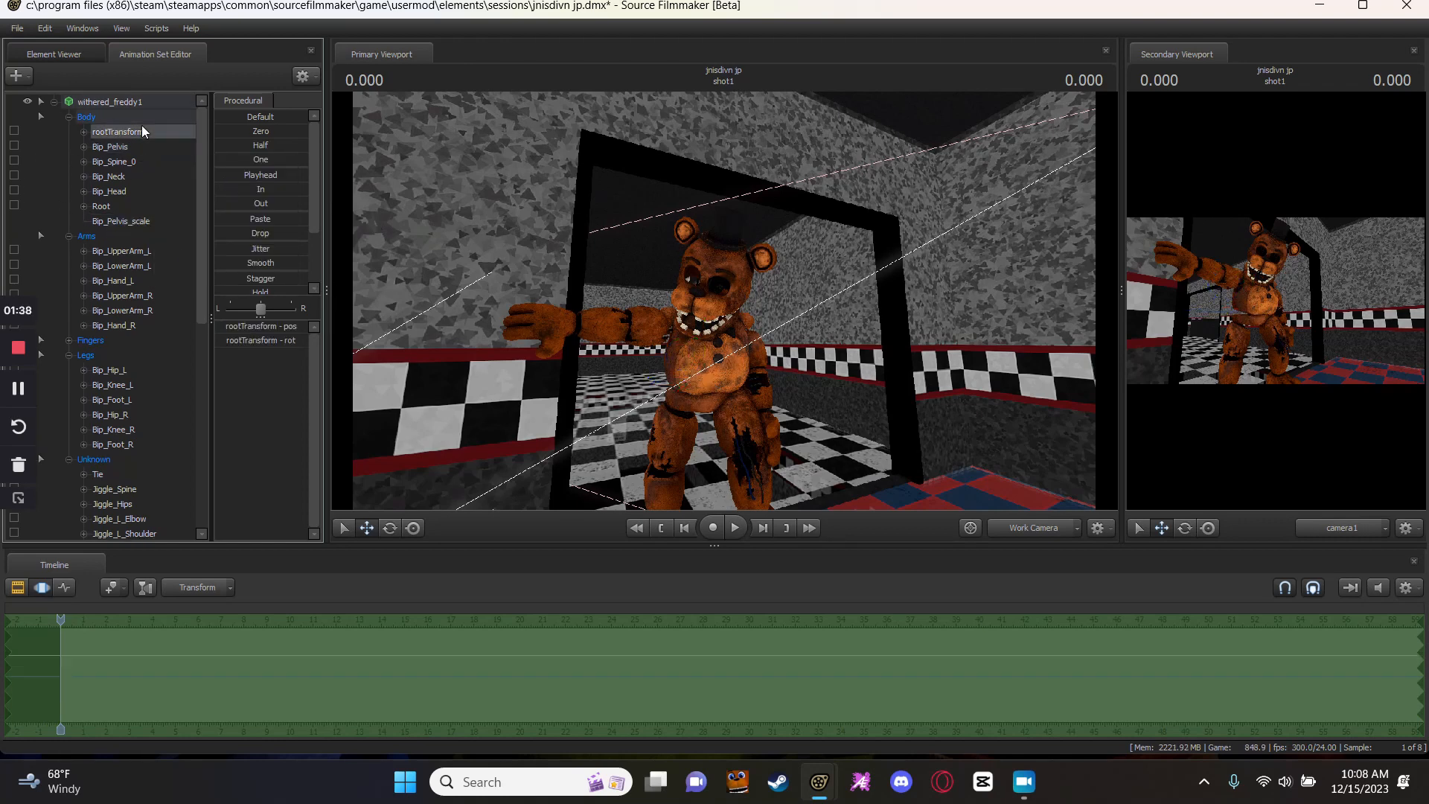
{"action": "left_click", "coordinate": [131, 143]}
{"action": "right_click", "coordinate": [132, 143]}
{"action": "left_click", "coordinate": [720, 303]}
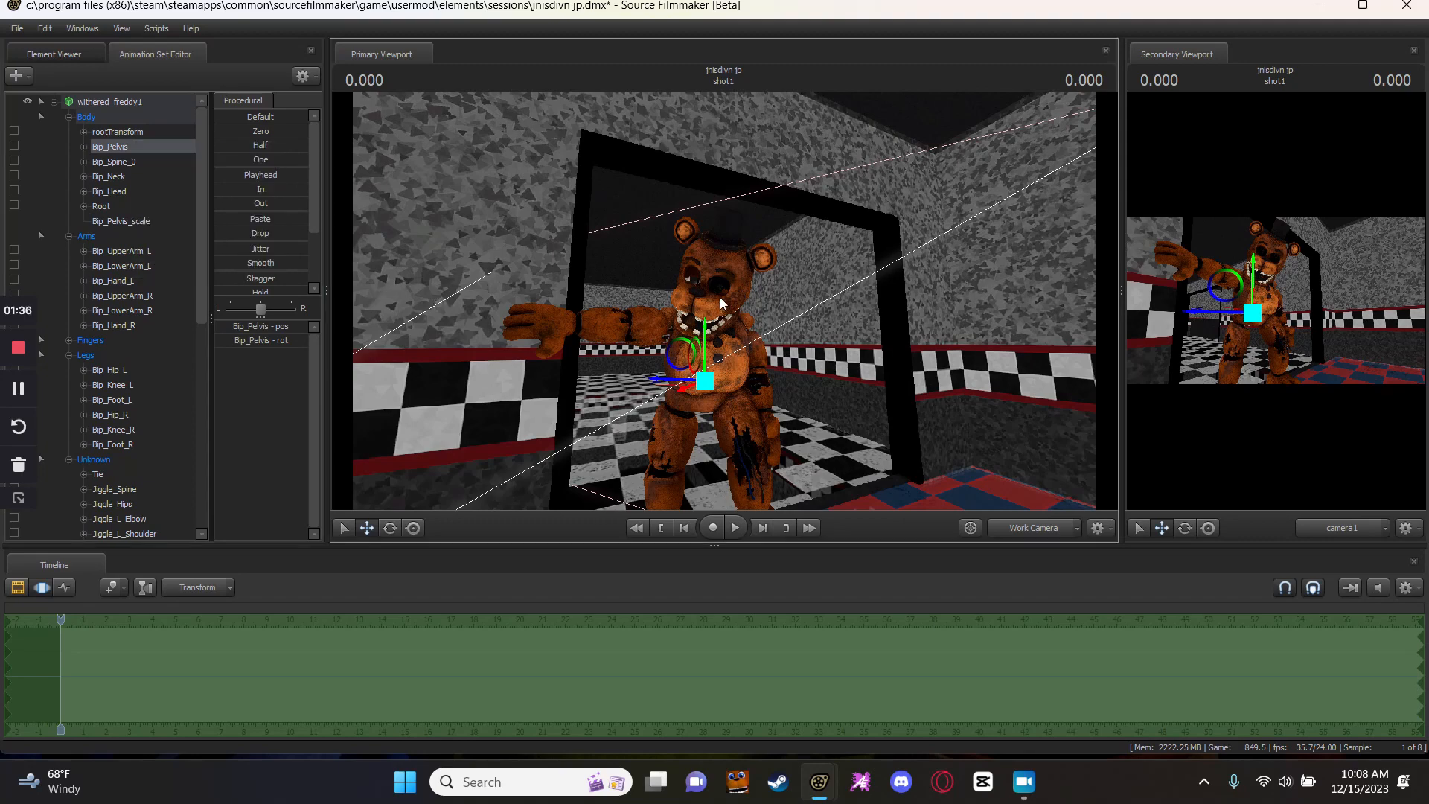
{"action": "left_click", "coordinate": [159, 220]}
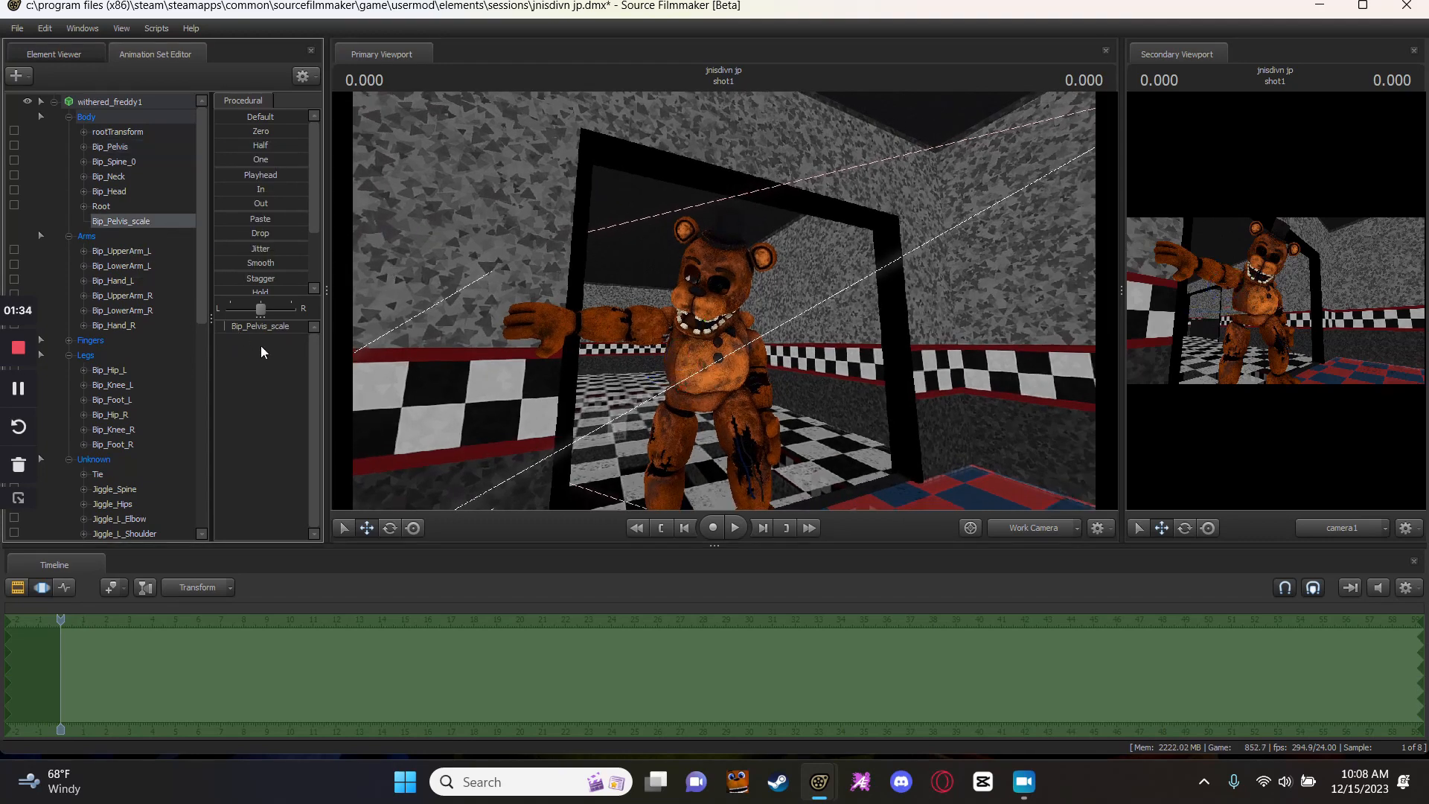
{"action": "left_click_drag", "start_coordinate": [250, 328], "coordinate": [252, 326]}
{"action": "left_click_drag", "start_coordinate": [566, 339], "coordinate": [645, 362]}
{"action": "key", "text": "s"}
{"action": "key", "text": "z"}
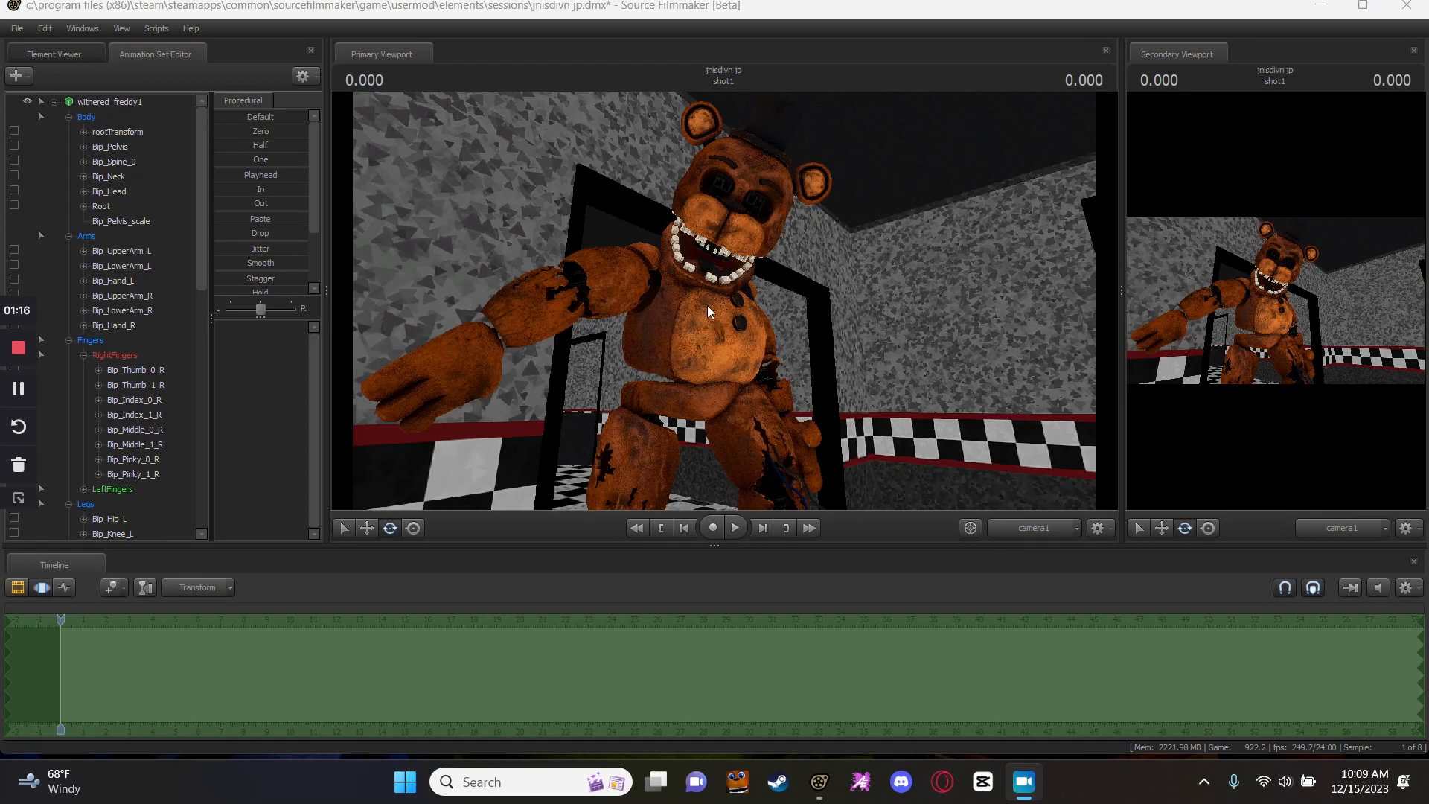
Enable lighting in the primary viewport and create an animation set for a new light.
{"action": "right_click", "coordinate": [843, 293]}
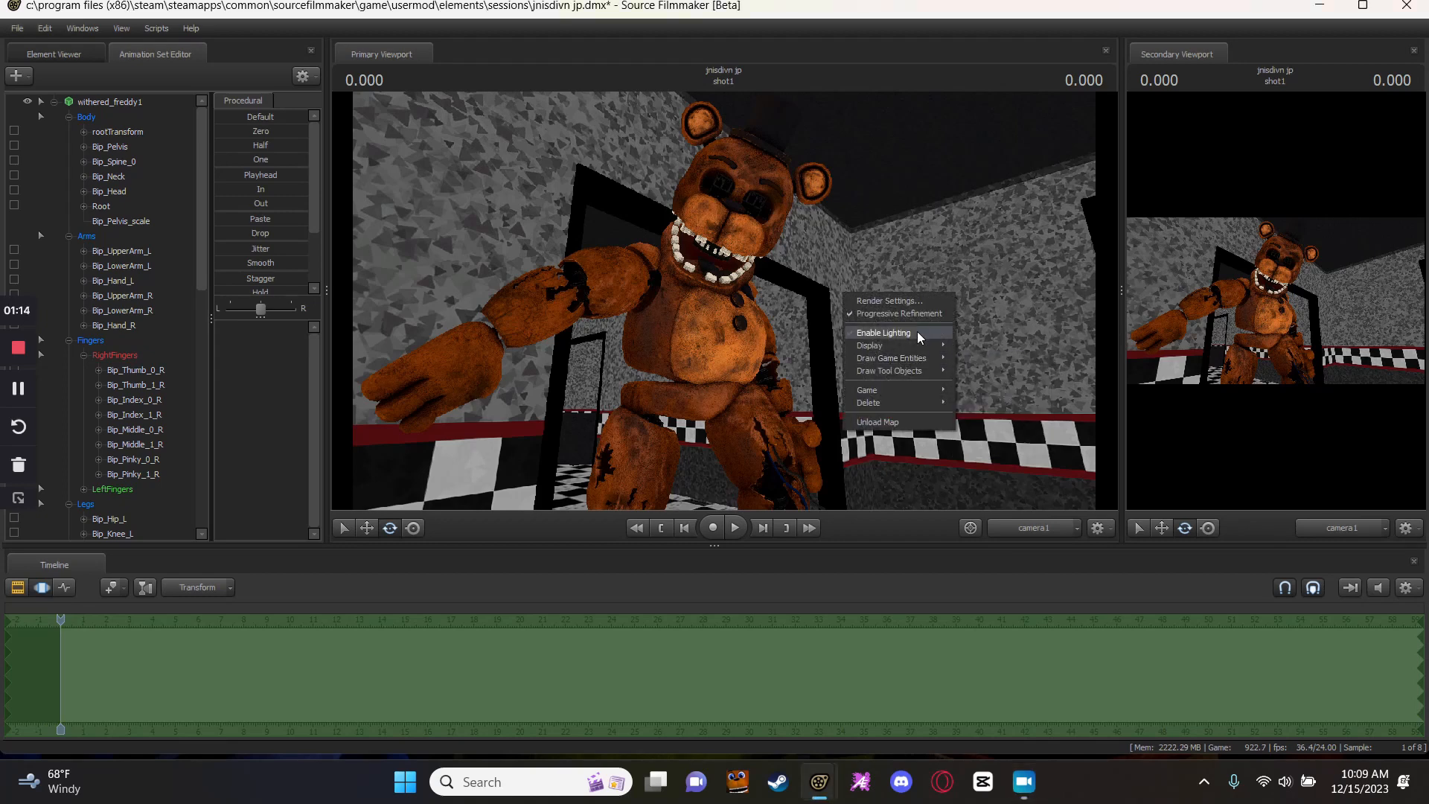
{"action": "left_click", "coordinate": [917, 332]}
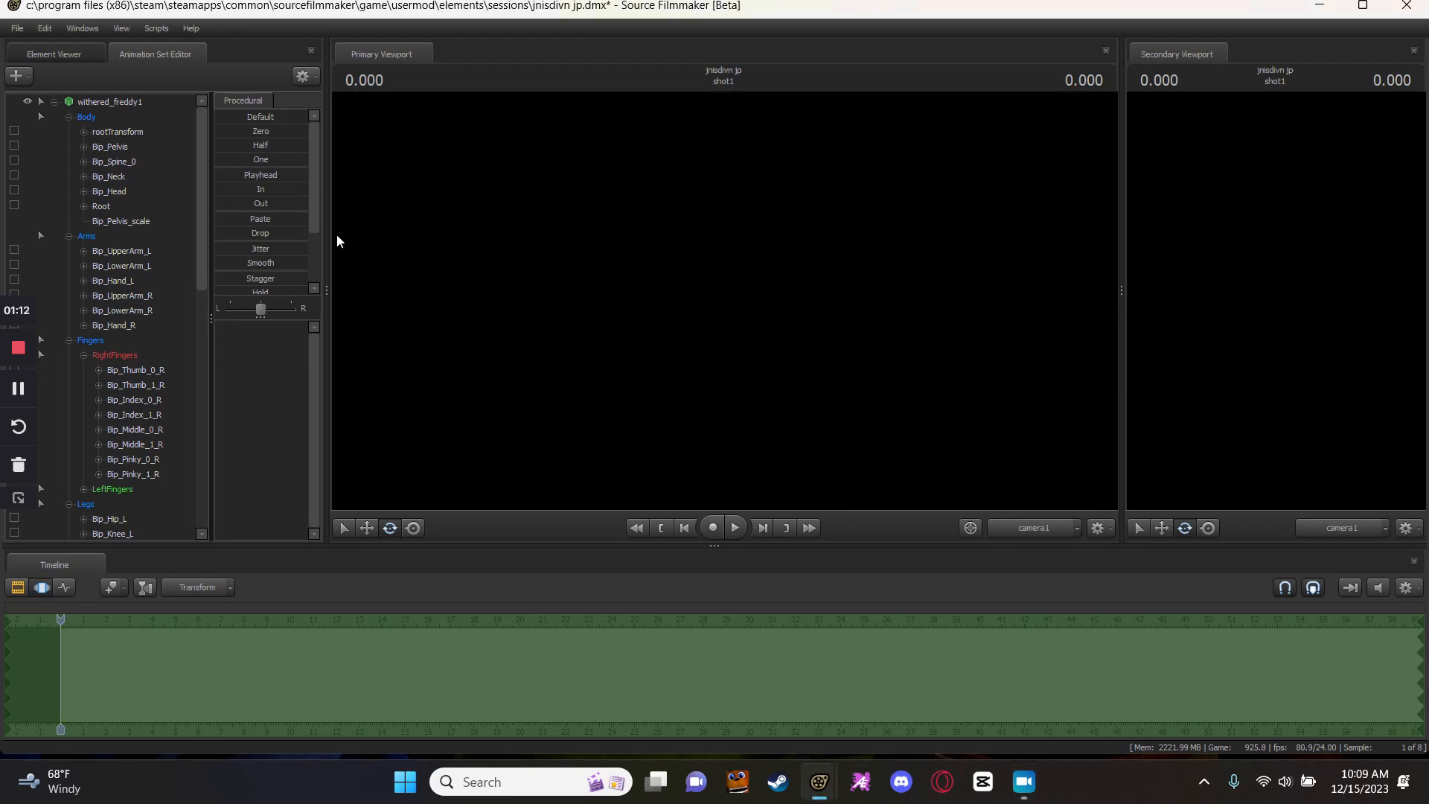
{"action": "left_click", "coordinate": [19, 78]}
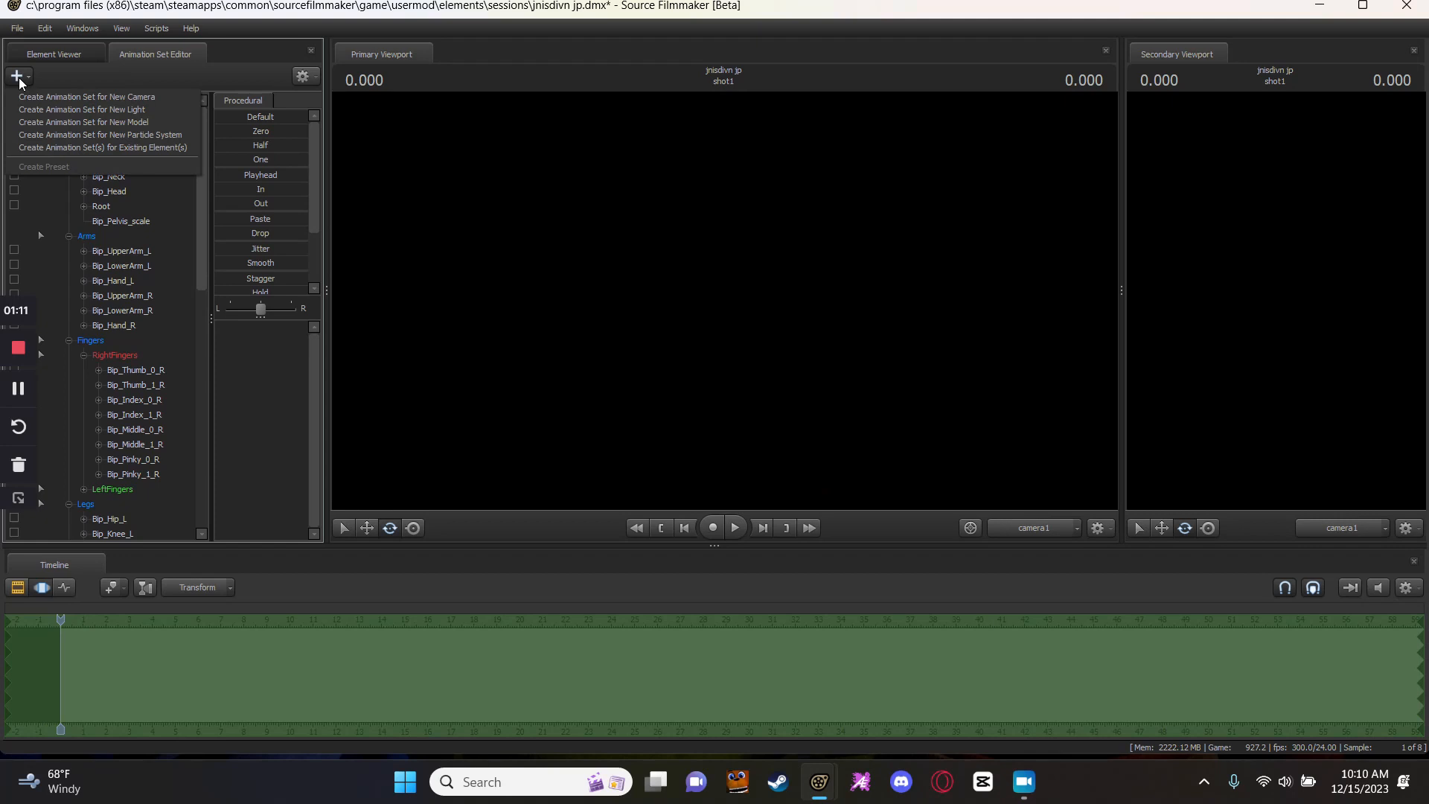
{"action": "left_click", "coordinate": [134, 110]}
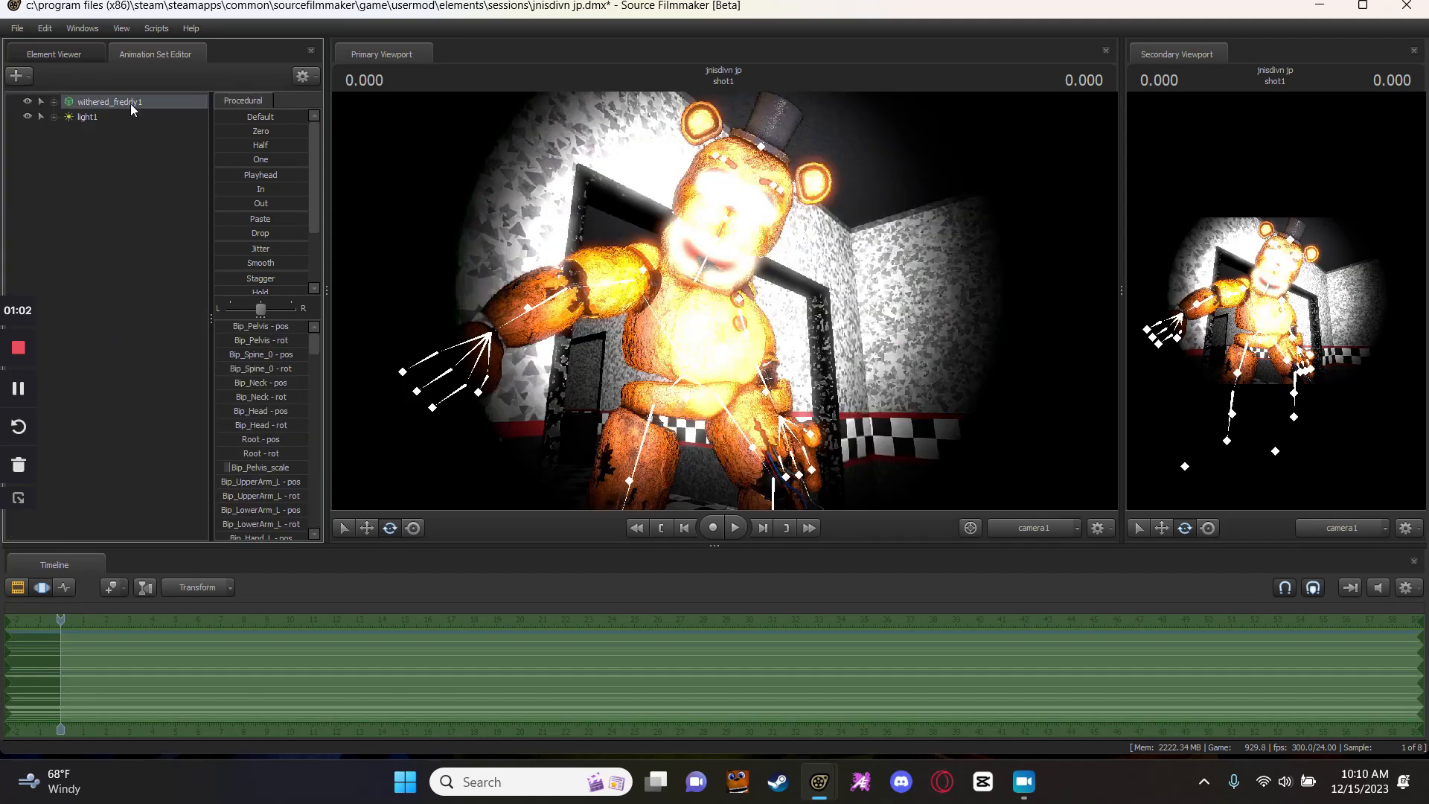
Look through light1 in the primary viewport and move it to shine on Withered Freddy from above and to the side.
{"action": "left_click_drag", "start_coordinate": [116, 118], "coordinate": [811, 293]}
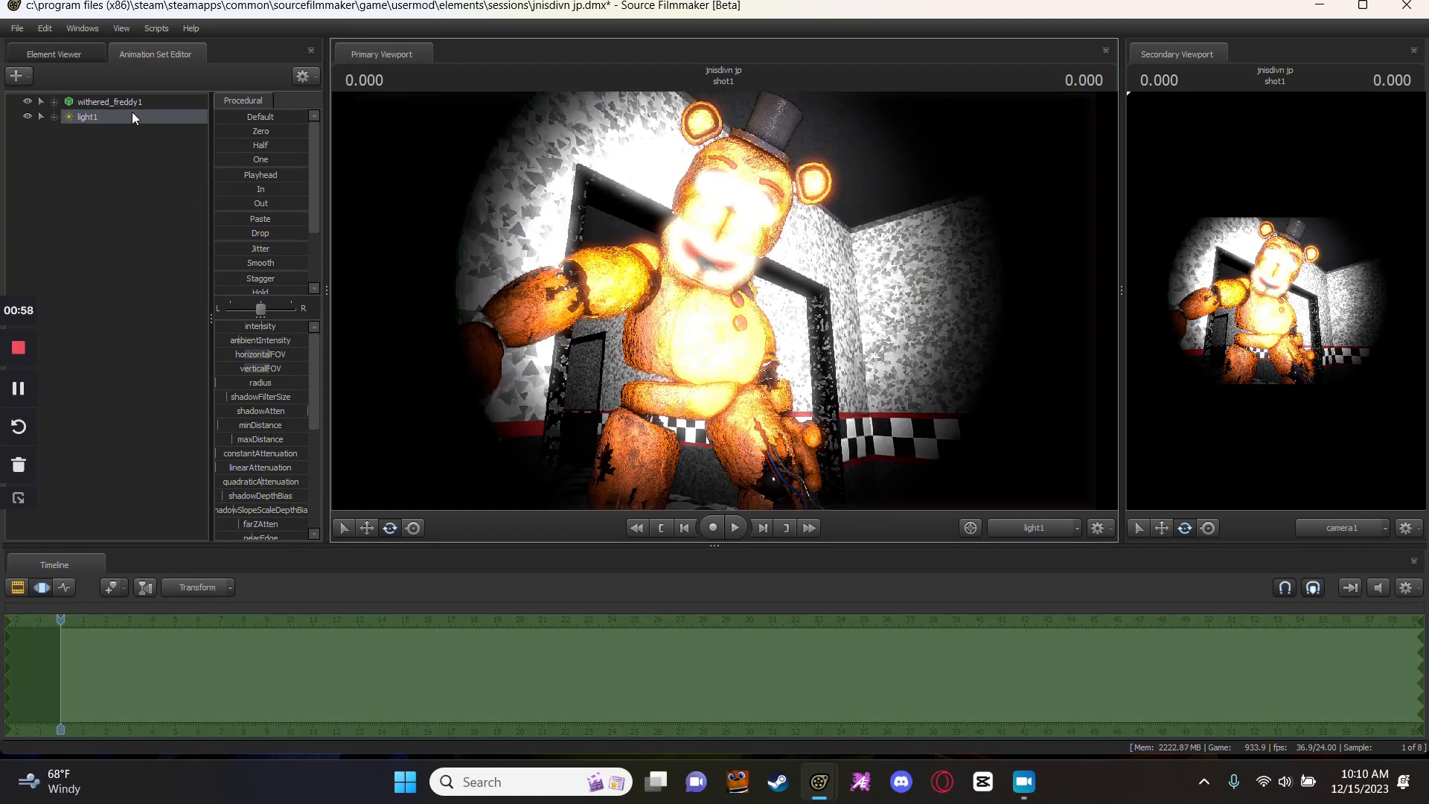
{"action": "left_click_drag", "start_coordinate": [131, 113], "coordinate": [729, 290]}
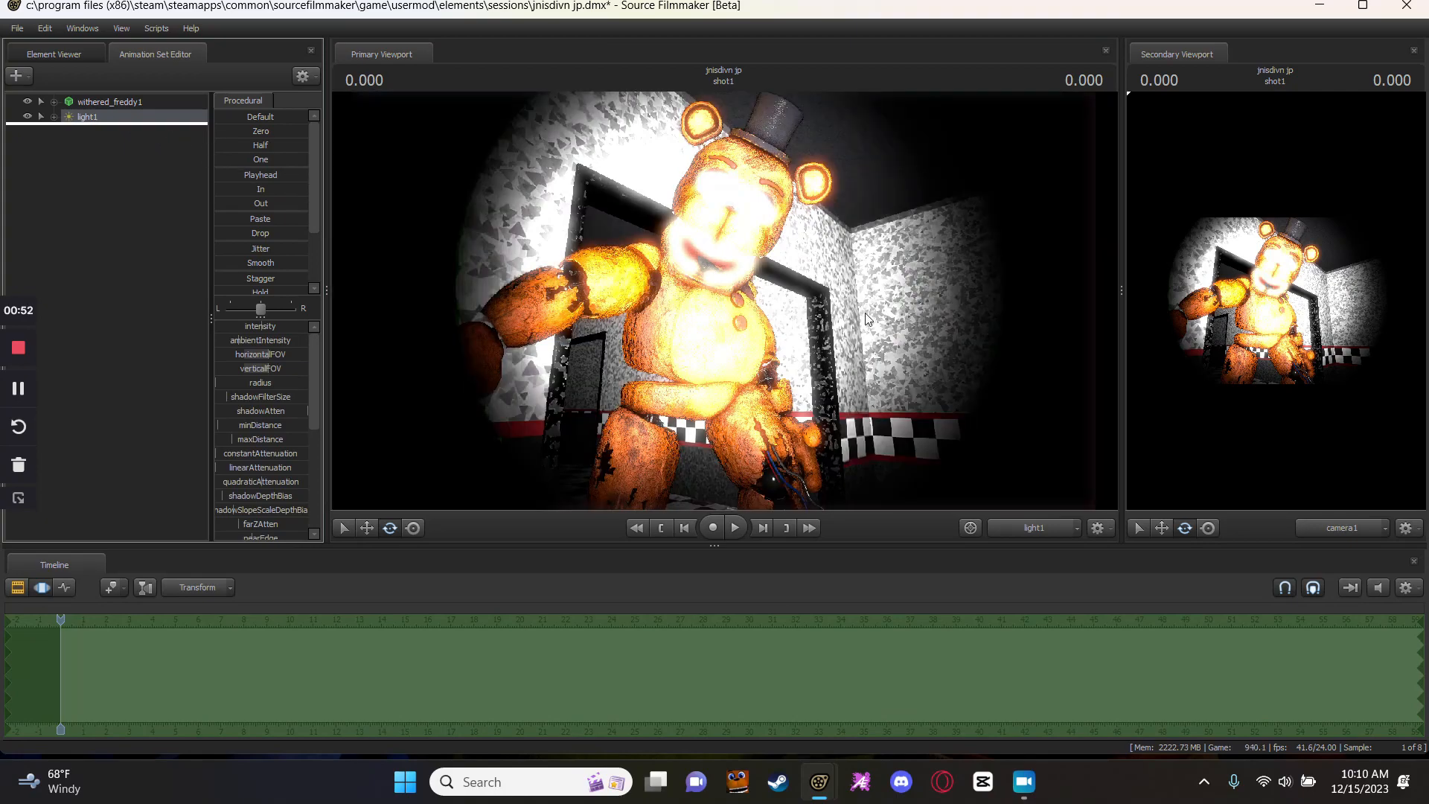
{"action": "left_click_drag", "start_coordinate": [921, 316], "coordinate": [895, 403]}
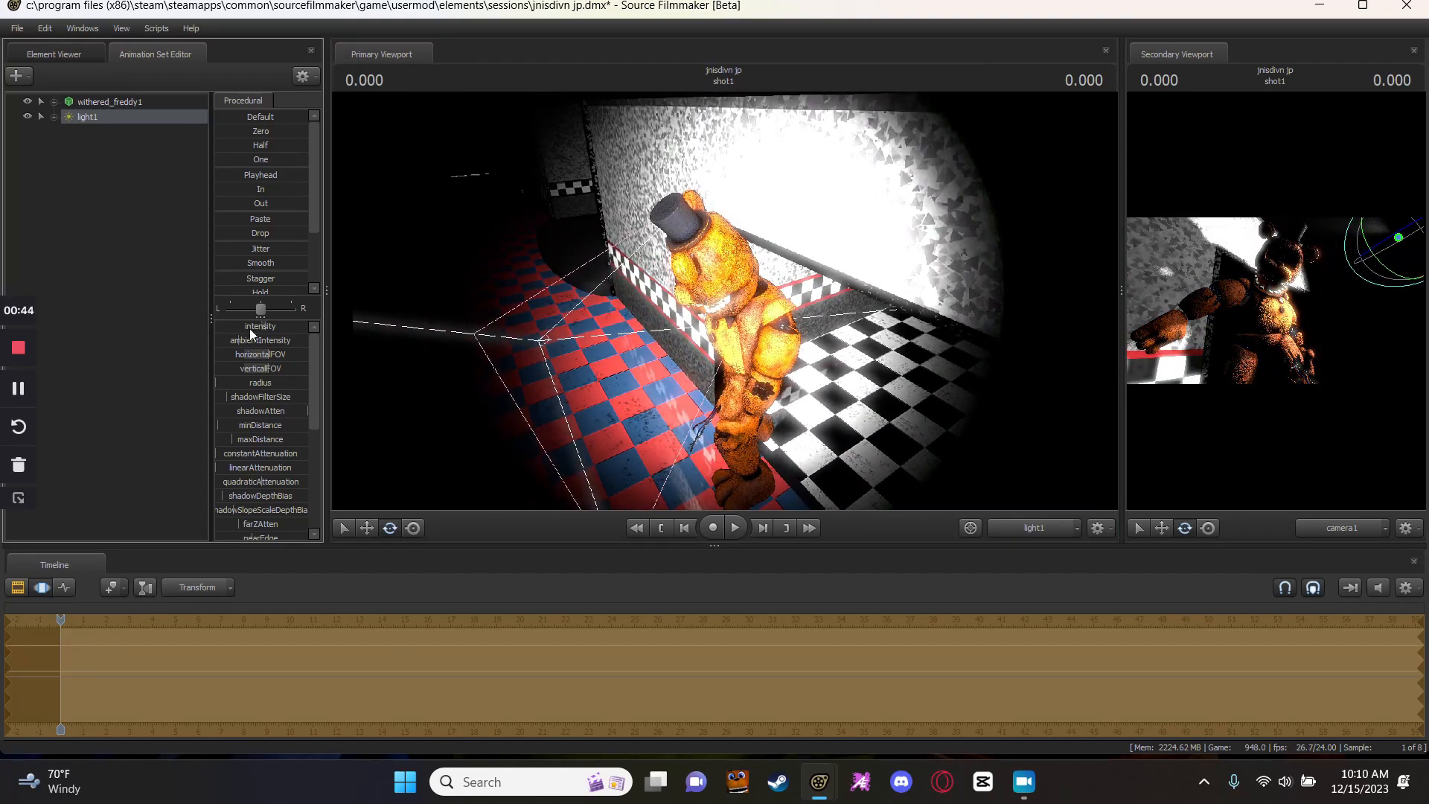
Lower light1's intensity and reposition the light farther back in front of Withered Freddy.
{"action": "left_click_drag", "start_coordinate": [260, 326], "coordinate": [225, 326]}
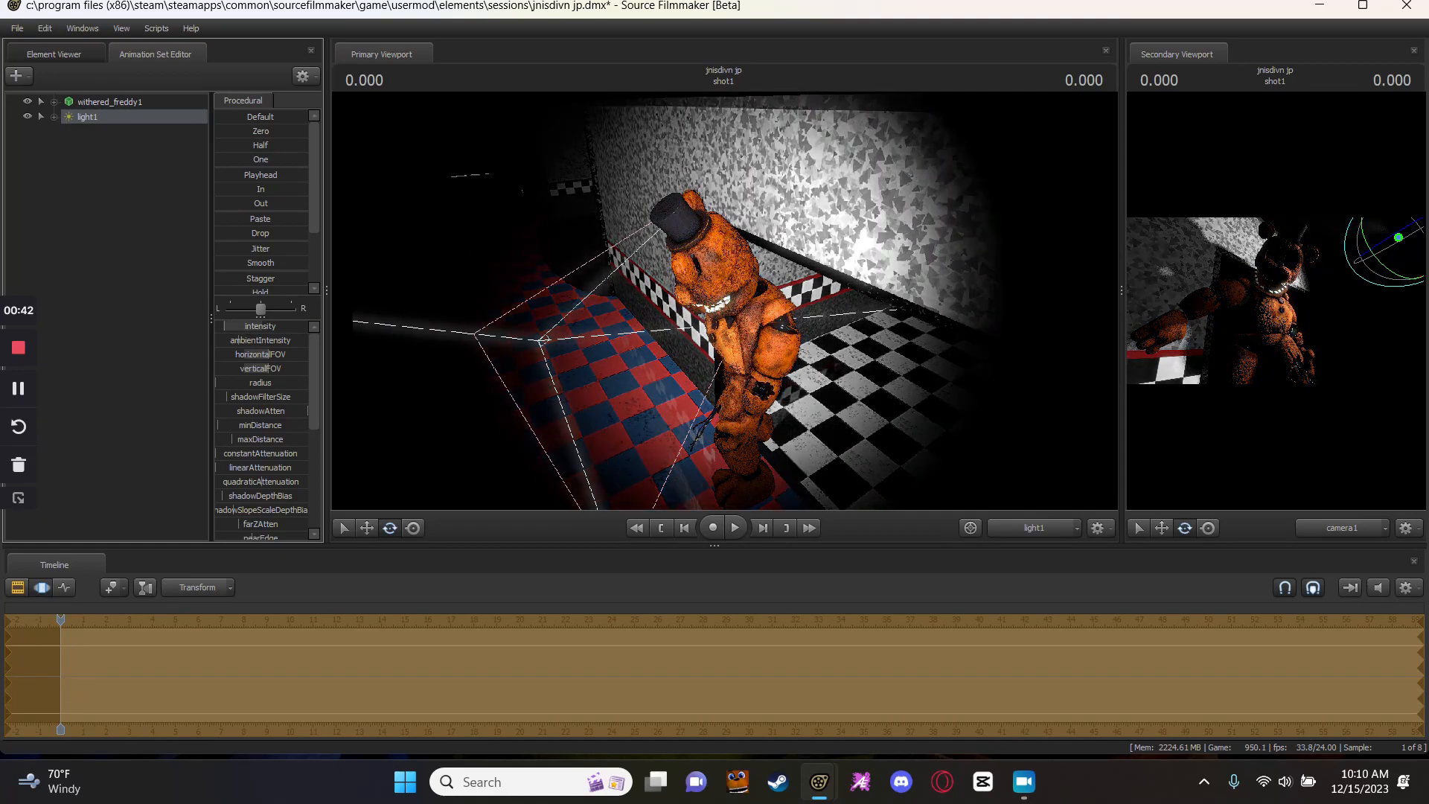
{"action": "left_click_drag", "start_coordinate": [633, 342], "coordinate": [724, 301]}
{"action": "key", "text": "s"}
{"action": "key", "text": "s"}
{"action": "left_click_drag", "start_coordinate": [272, 328], "coordinate": [249, 328]}
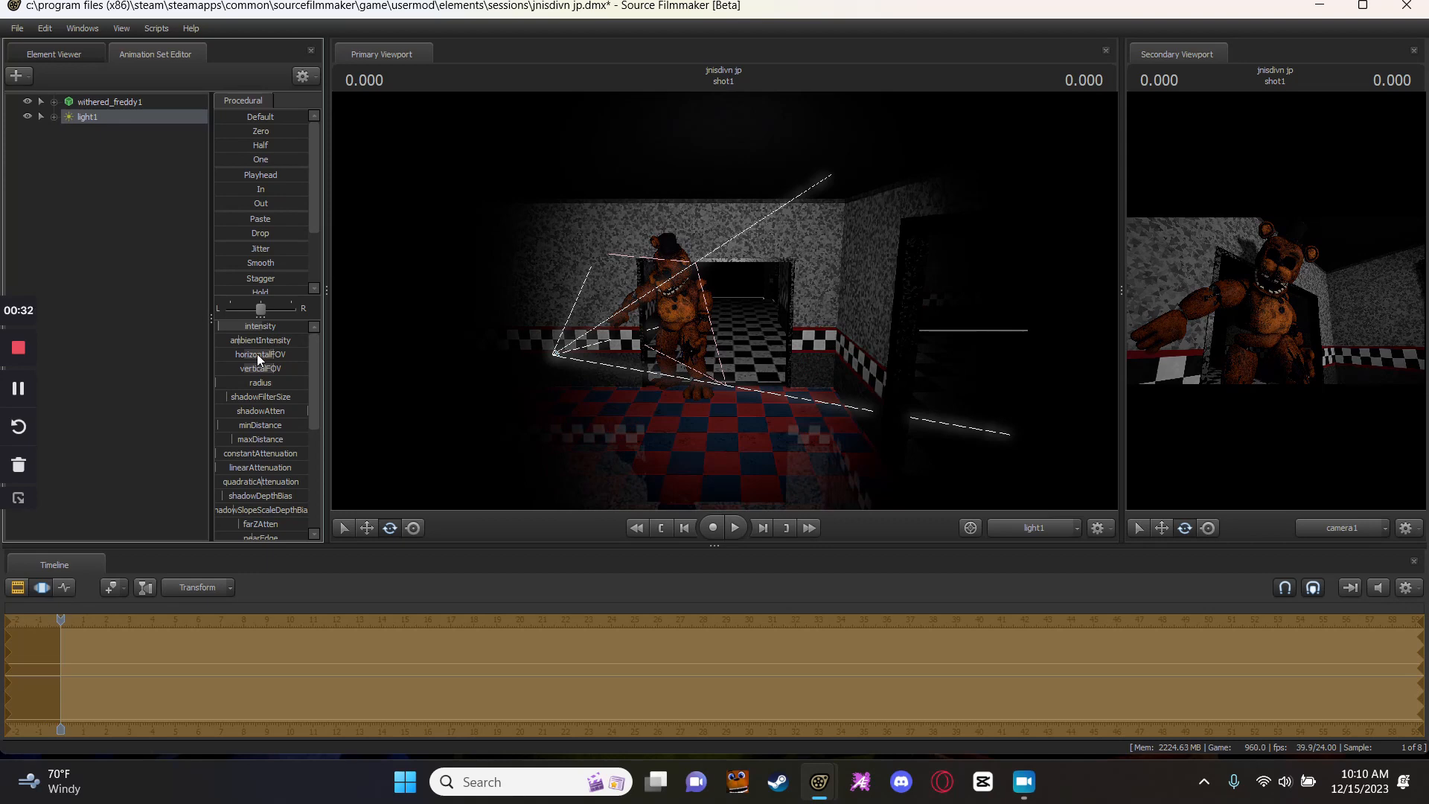
Try tinting light1 by lowering color_green and color_red, and restore both to full.
{"action": "scroll", "coordinate": [256, 354], "scroll_direction": "down", "scroll_amount": 5}
{"action": "left_click_drag", "start_coordinate": [260, 476], "coordinate": [240, 479]}
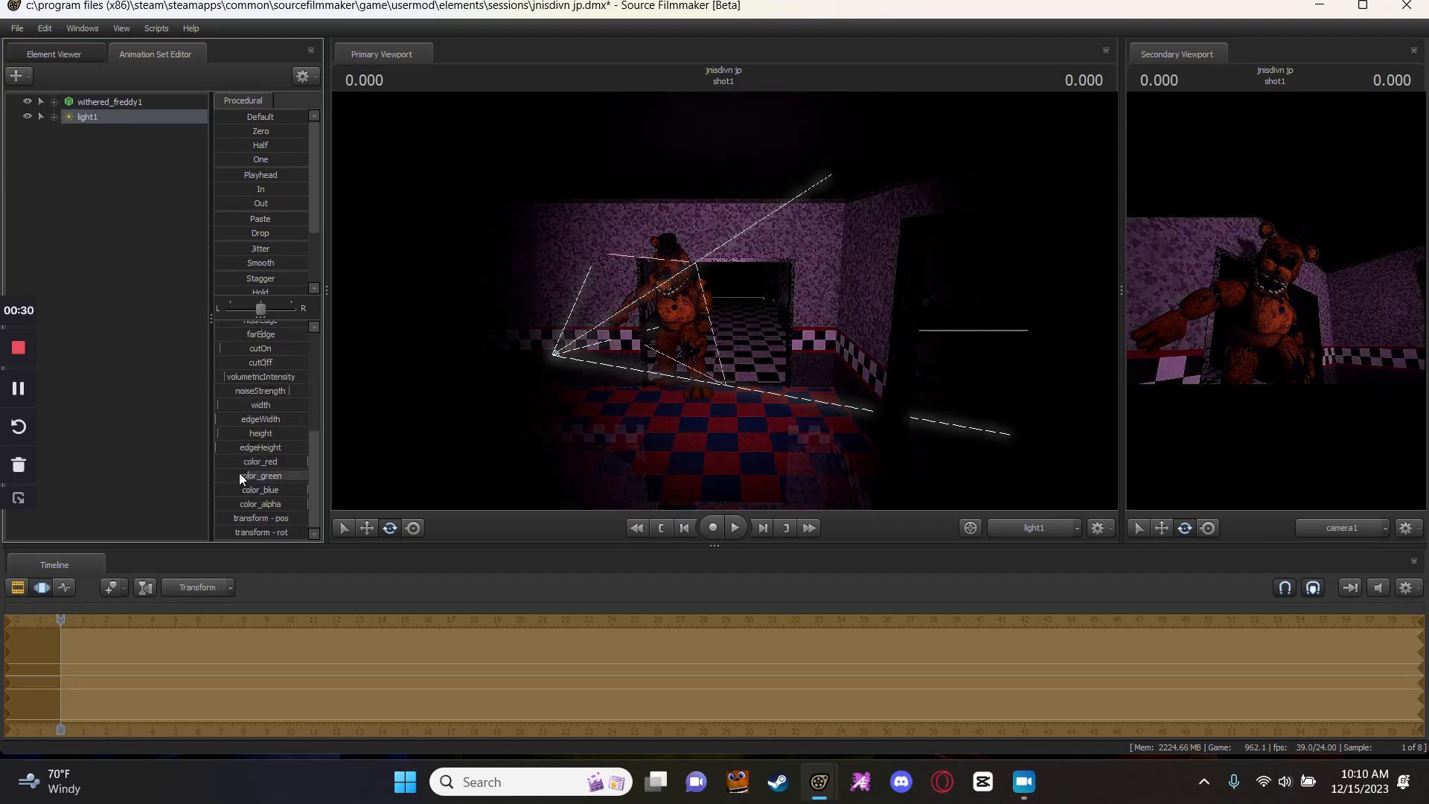
{"action": "left_click", "coordinate": [14, 388]}
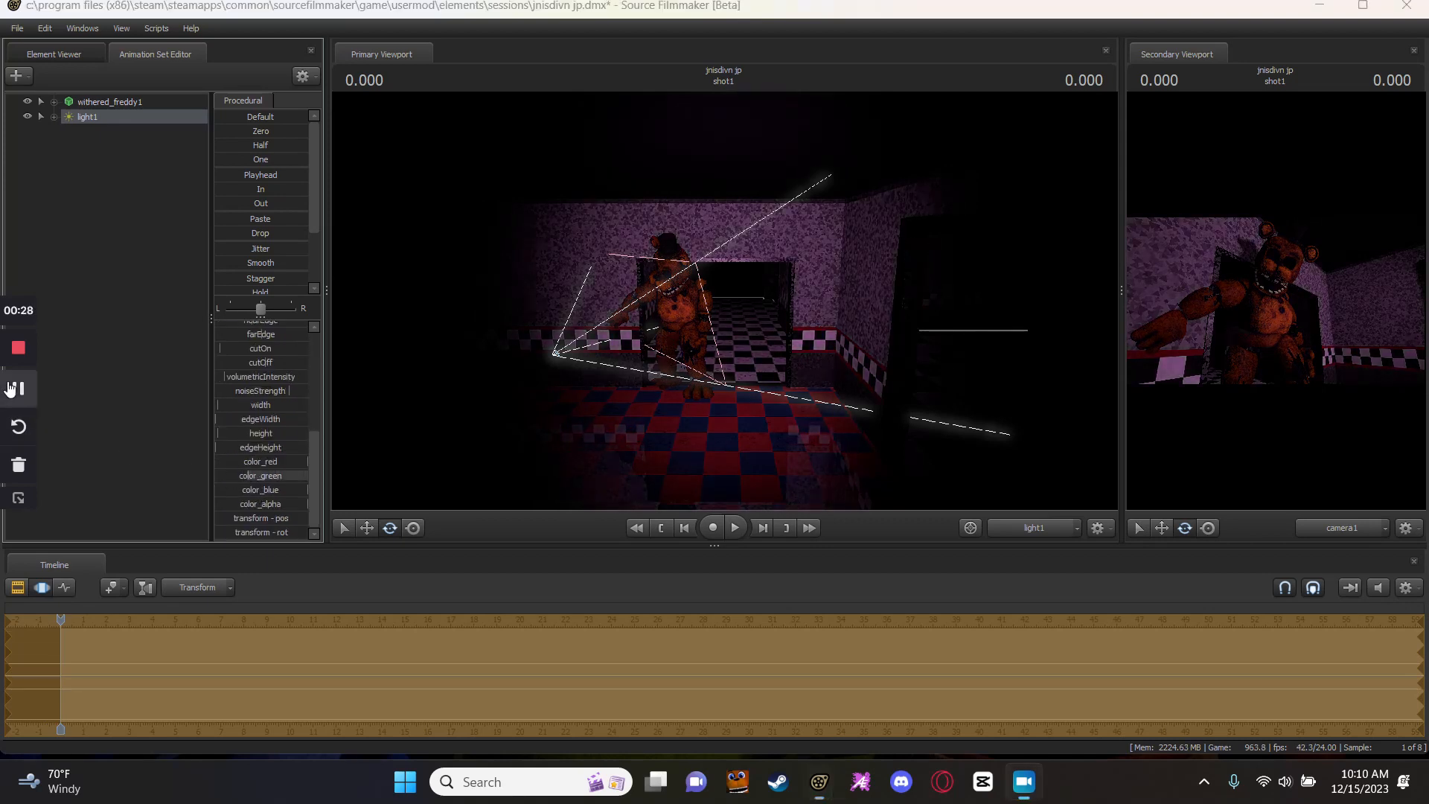
{"action": "left_click_drag", "start_coordinate": [261, 463], "coordinate": [181, 479]}
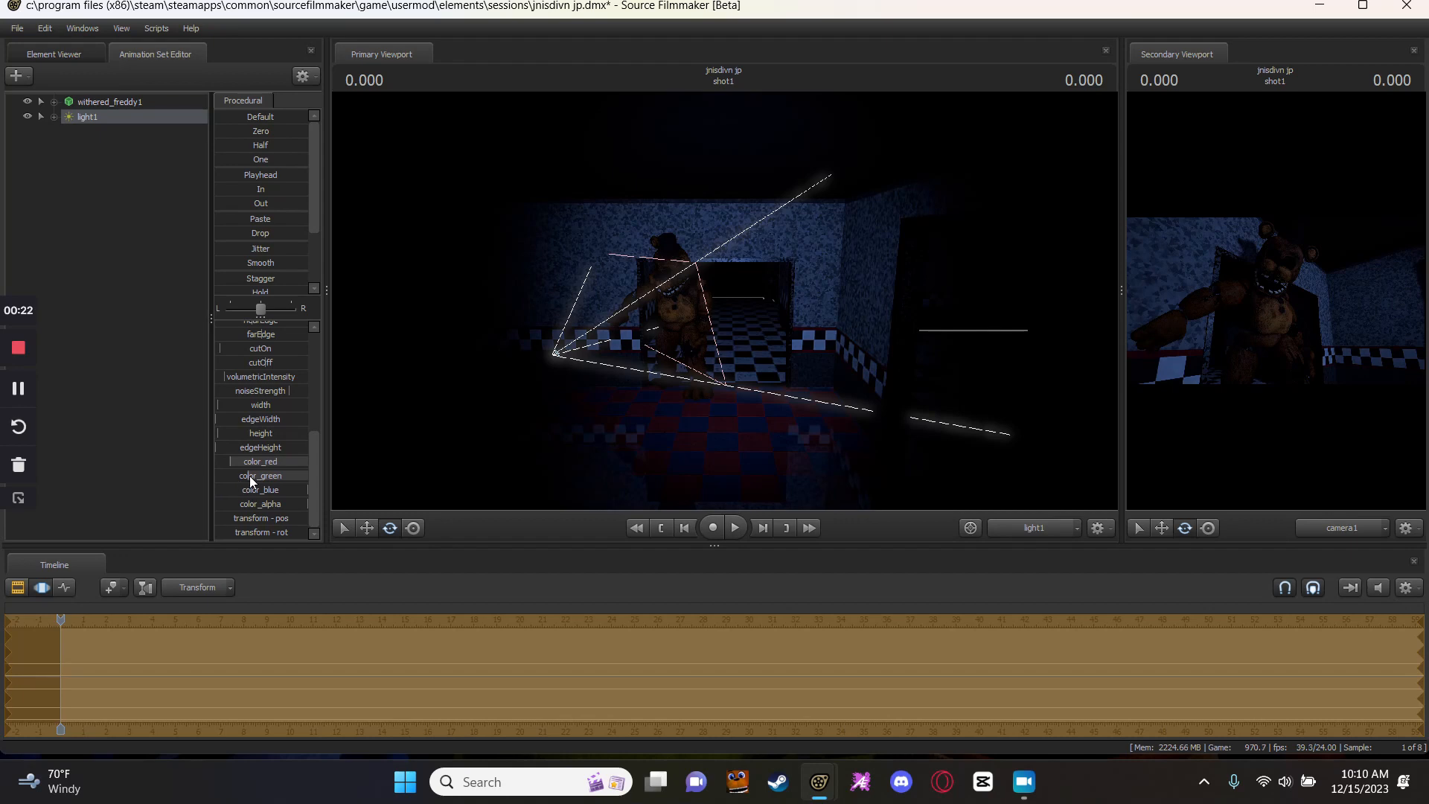
{"action": "left_click_drag", "start_coordinate": [252, 465], "coordinate": [382, 461]}
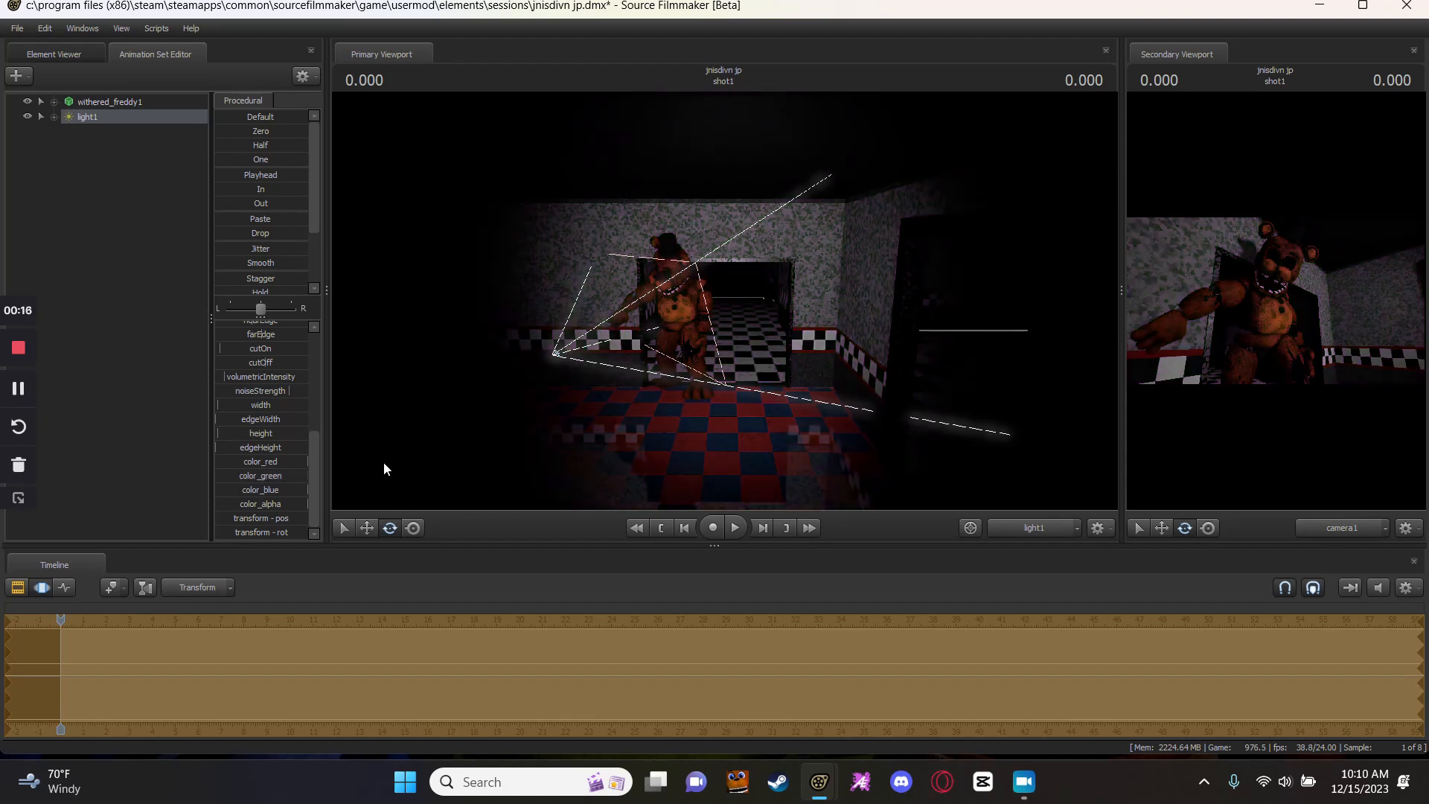
Lower light1's color_red for a blue tint and move the light farther back from Withered Freddy.
{"action": "left_click_drag", "start_coordinate": [273, 463], "coordinate": [234, 462]}
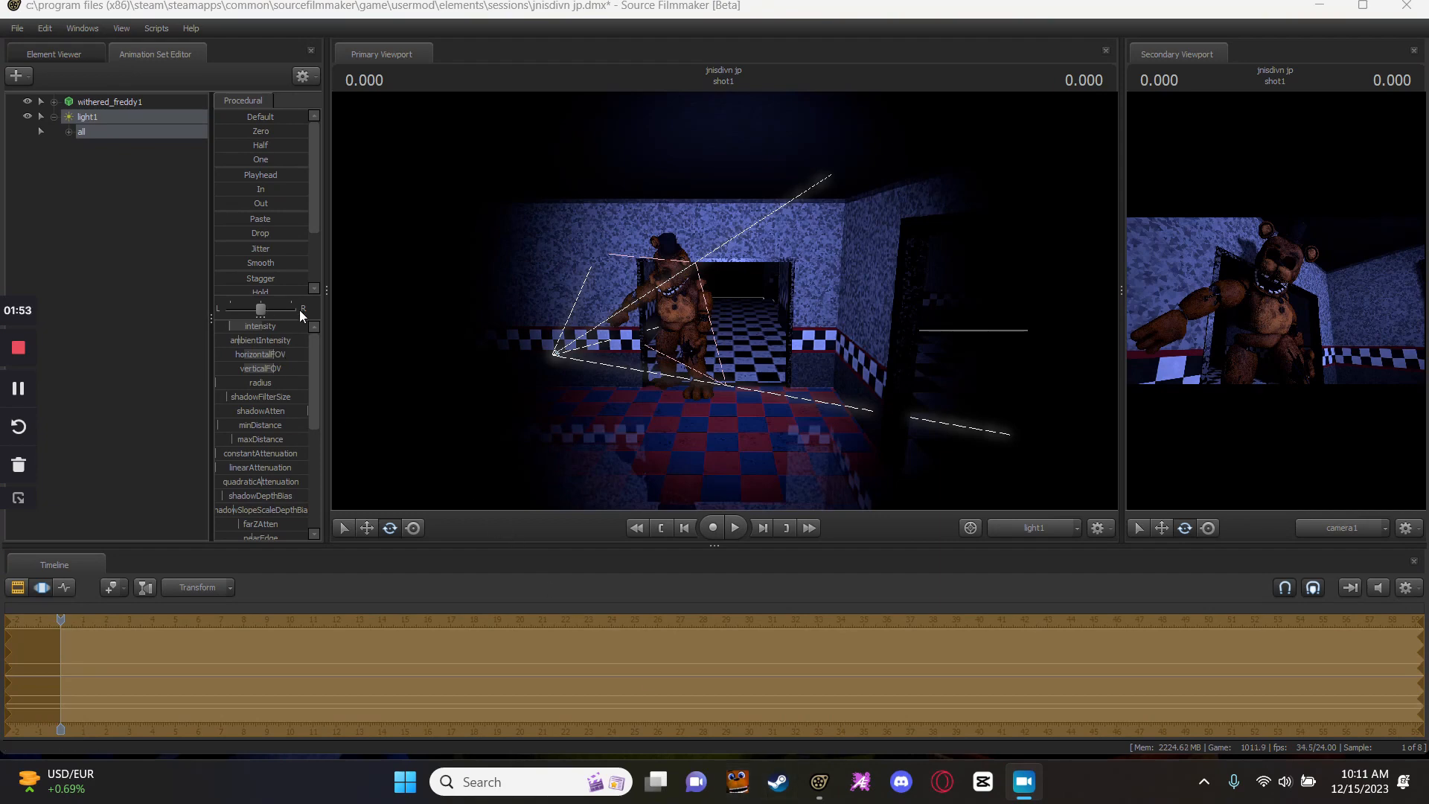
{"action": "left_click_drag", "start_coordinate": [622, 381], "coordinate": [614, 482]}
{"action": "key", "text": "s"}
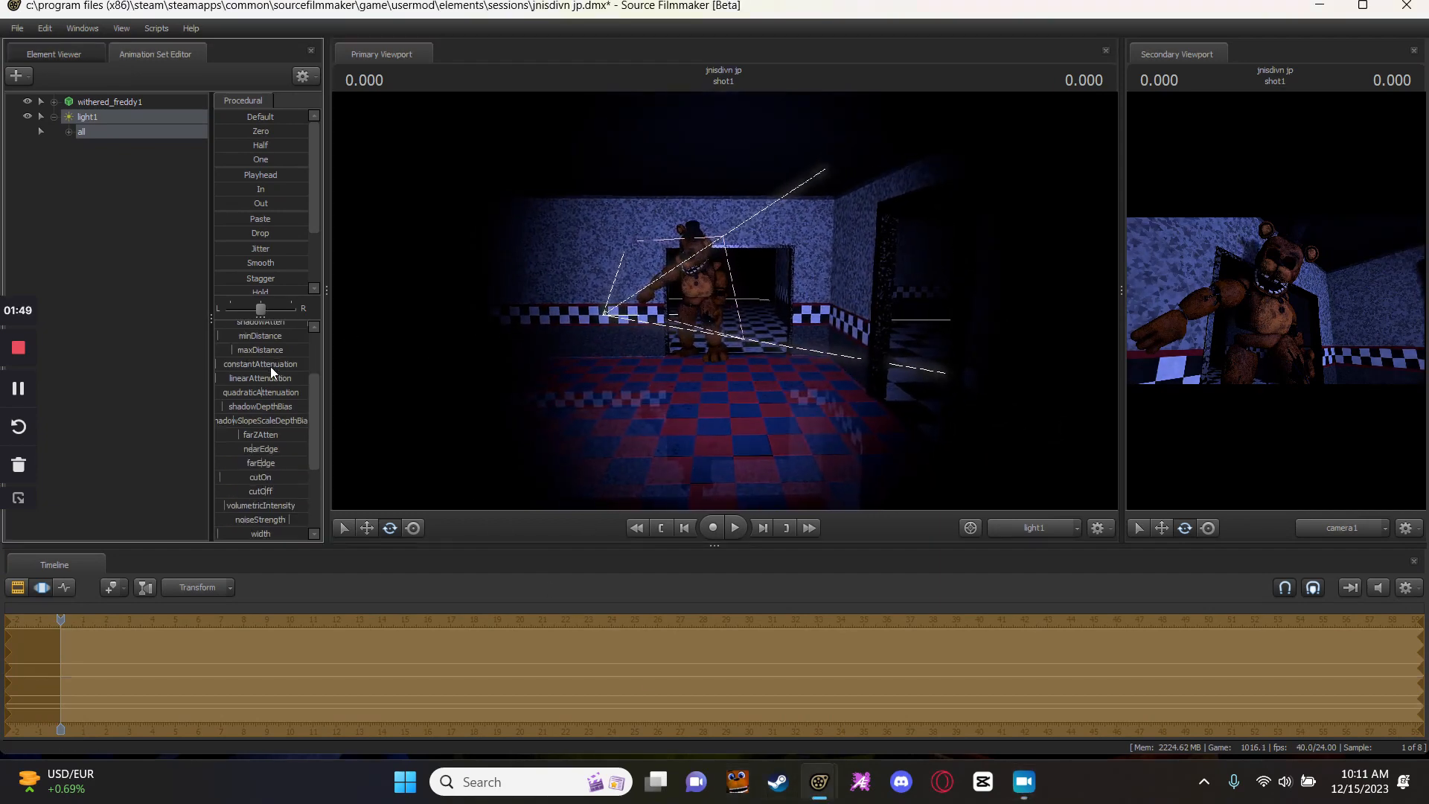
Try a larger radius on light1, toggle between the Clip Editor and Motion Editor to compare the render, and lower the radius again.
{"action": "left_click_drag", "start_coordinate": [248, 384], "coordinate": [305, 382]}
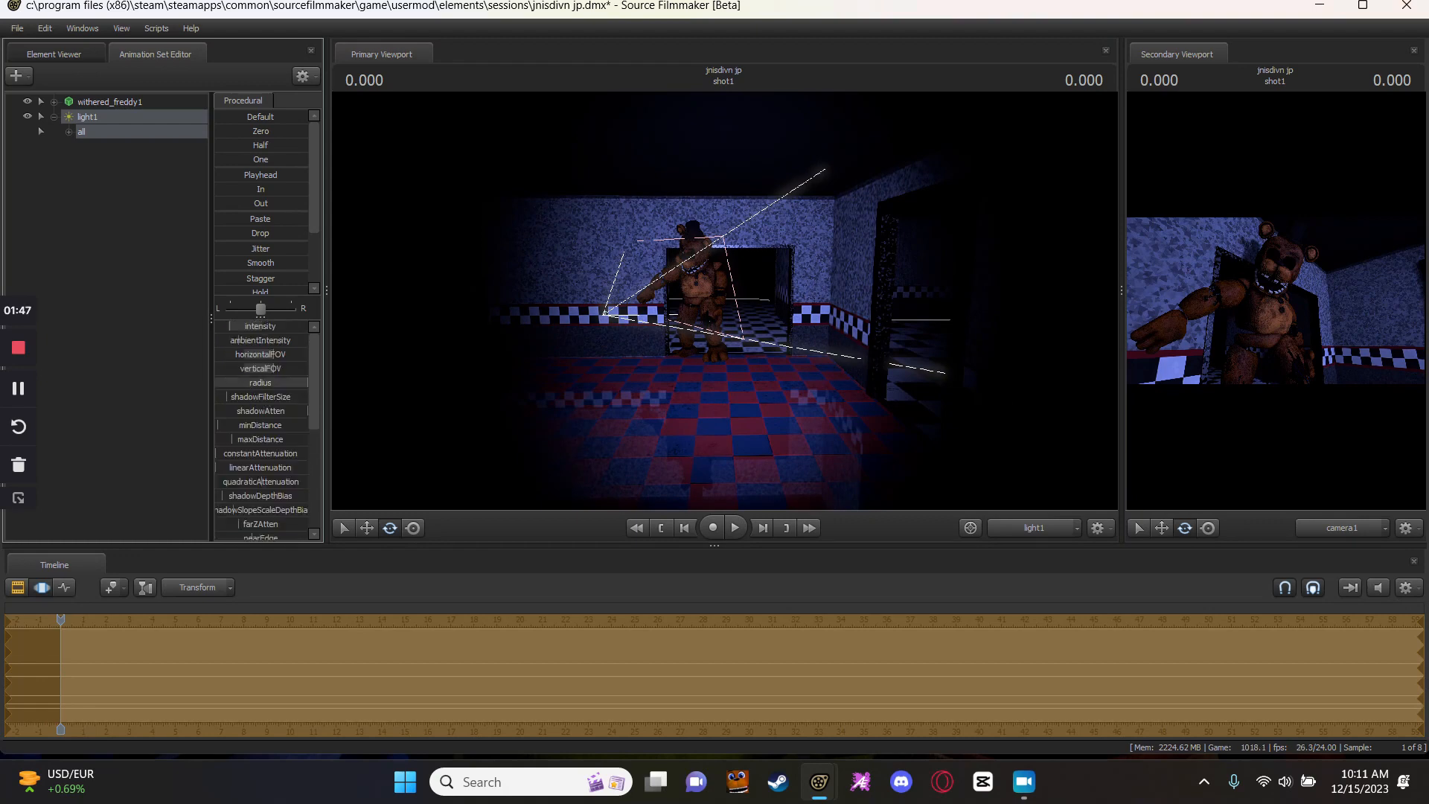
{"action": "key", "text": "F2"}
{"action": "key", "text": "F3"}
{"action": "key", "text": "F2"}
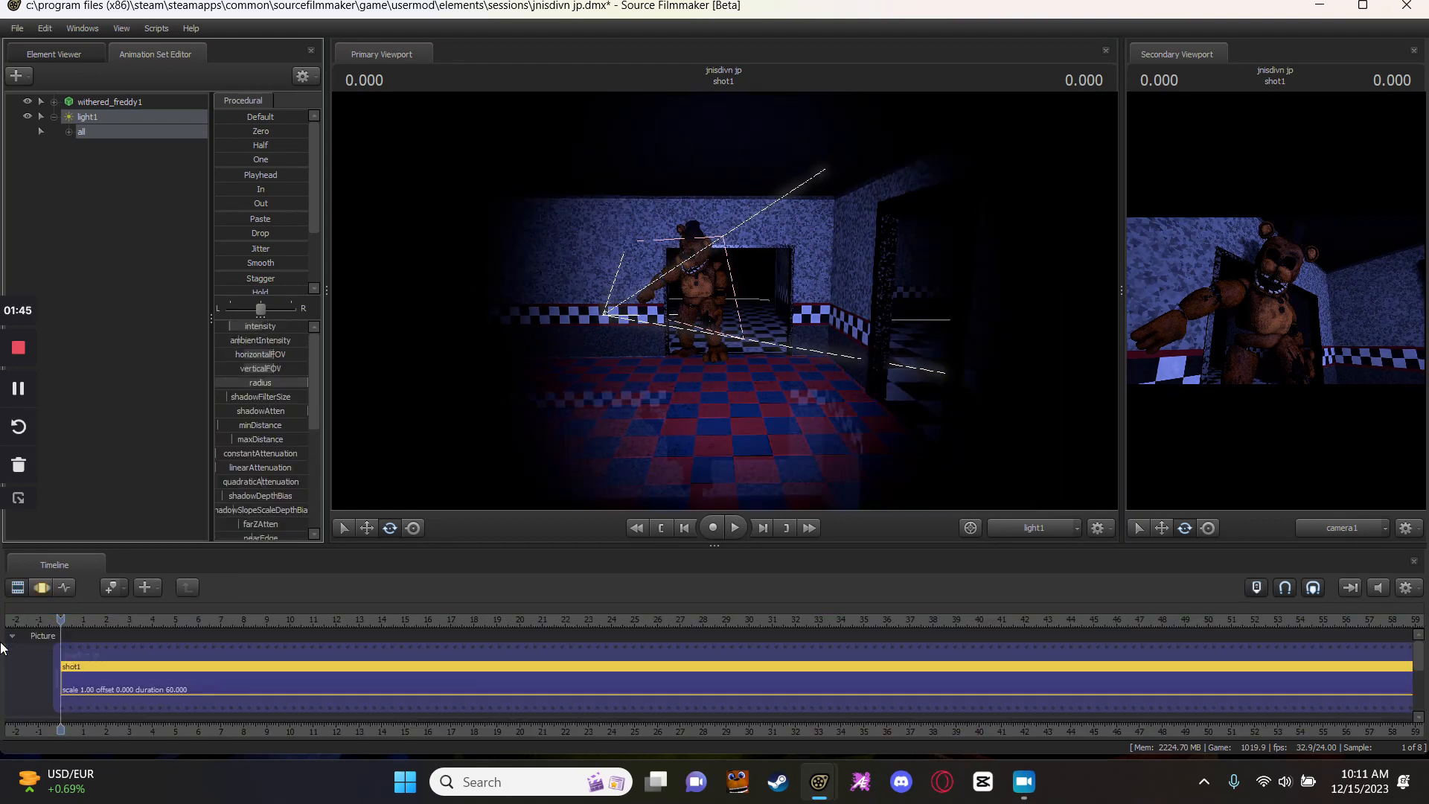
{"action": "left_click", "coordinate": [37, 596]}
{"action": "left_click", "coordinate": [3, 592]}
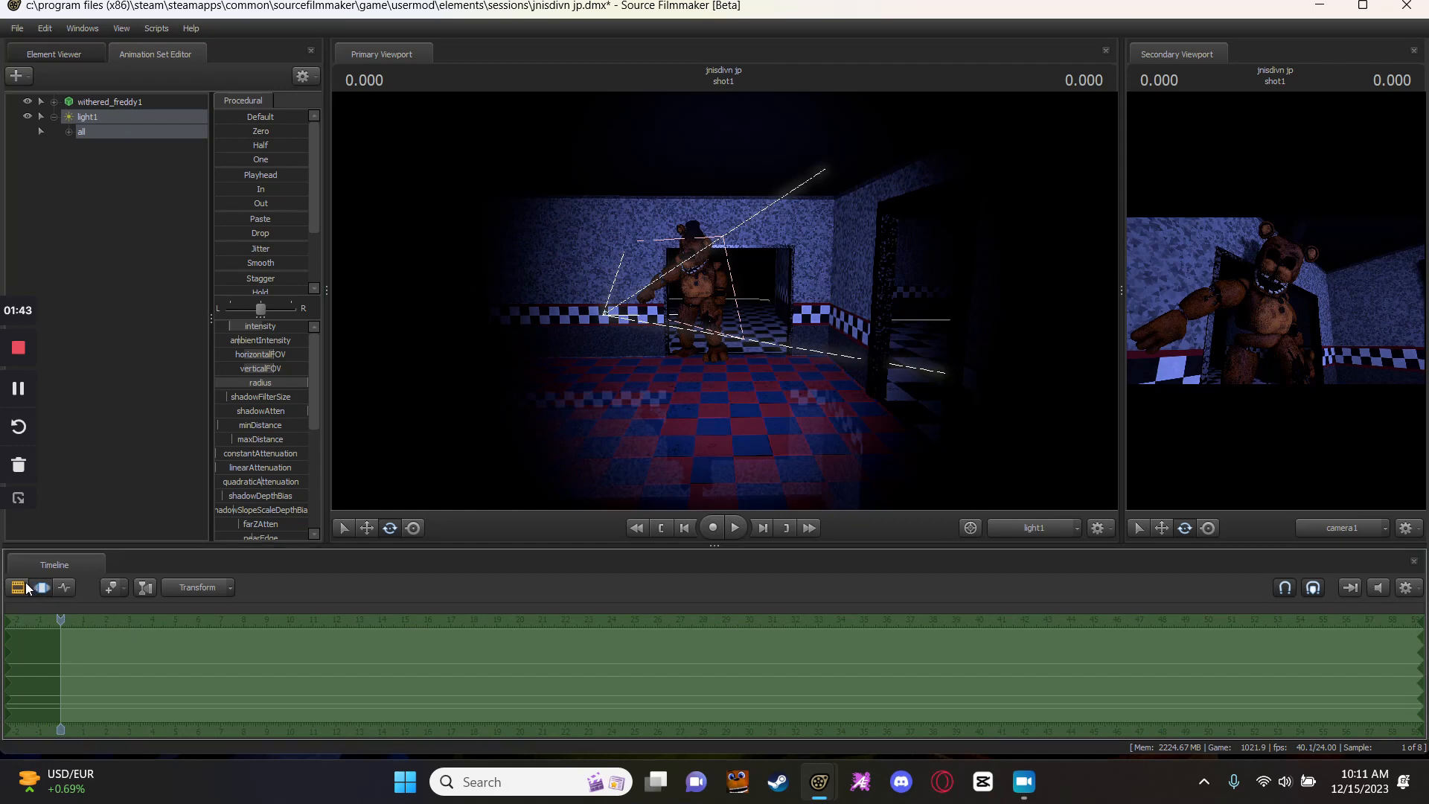
{"action": "left_click", "coordinate": [26, 585]}
{"action": "left_click", "coordinate": [39, 587]}
{"action": "left_click", "coordinate": [15, 590]}
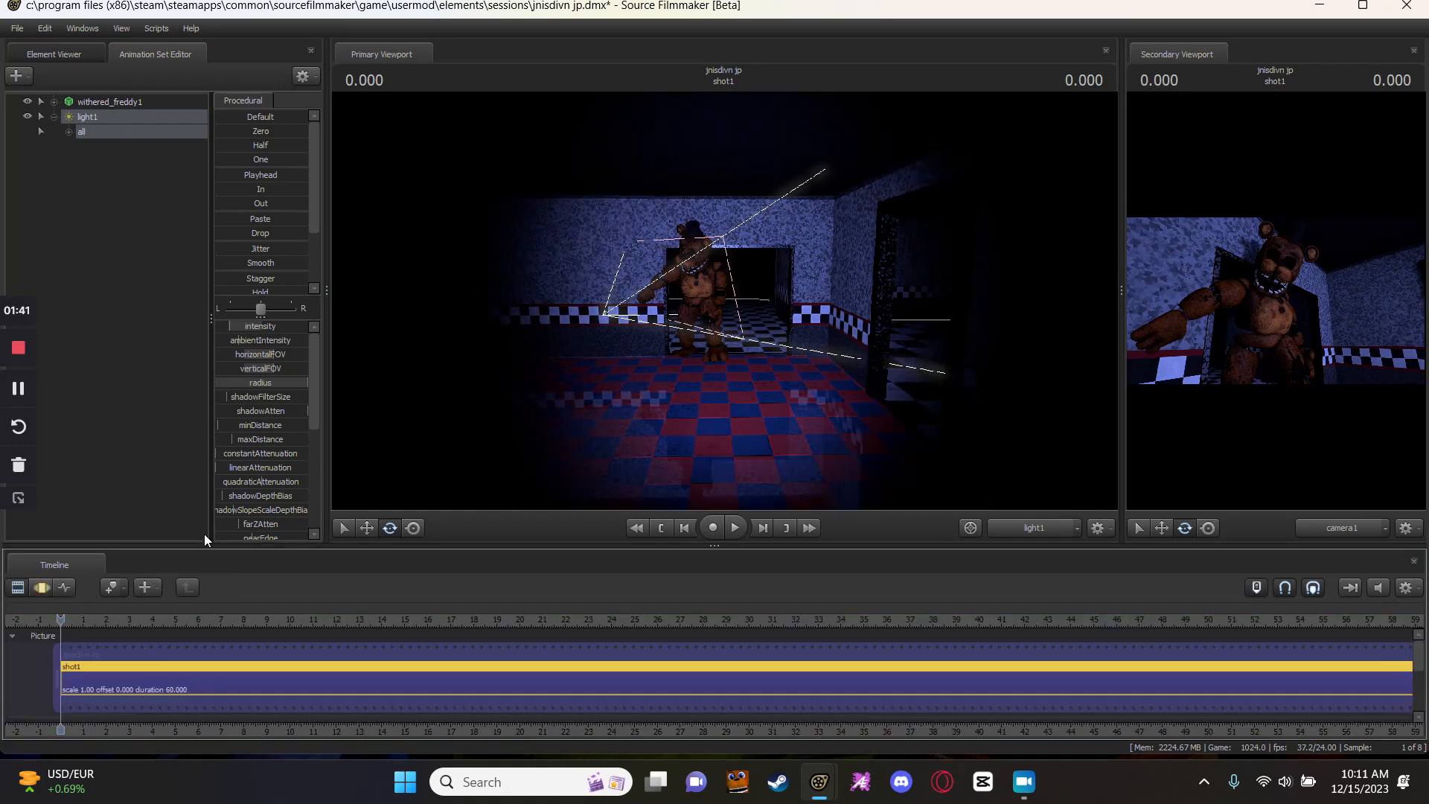
{"action": "key", "text": "F3"}
{"action": "key", "text": "F2"}
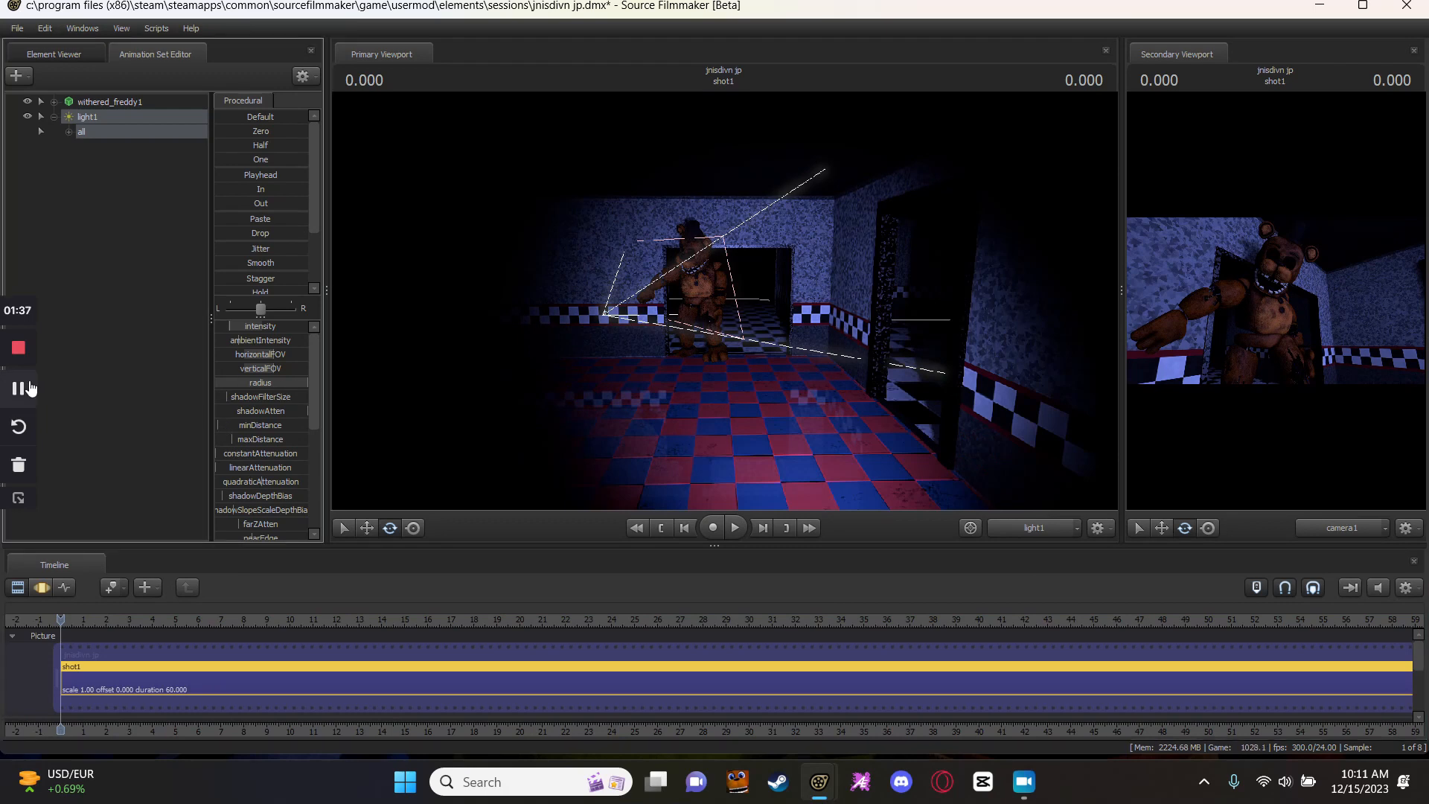
{"action": "key", "text": "F3"}
{"action": "left_click_drag", "start_coordinate": [283, 383], "coordinate": [3, 406]}
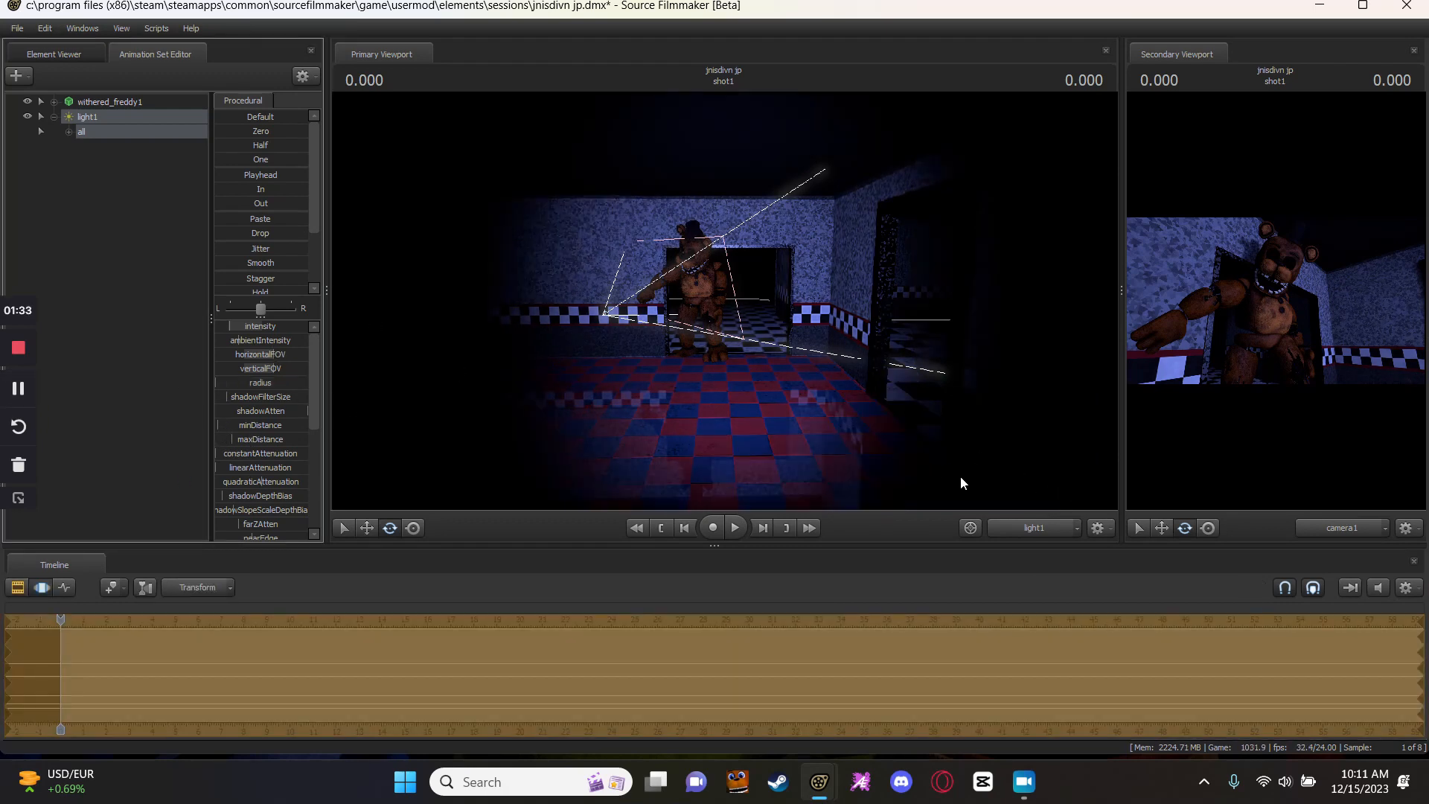
Return the primary viewport to camera1 and deselect light1 in the Animation Set Editor.
{"action": "left_click", "coordinate": [1032, 532]}
{"action": "left_click", "coordinate": [1031, 530]}
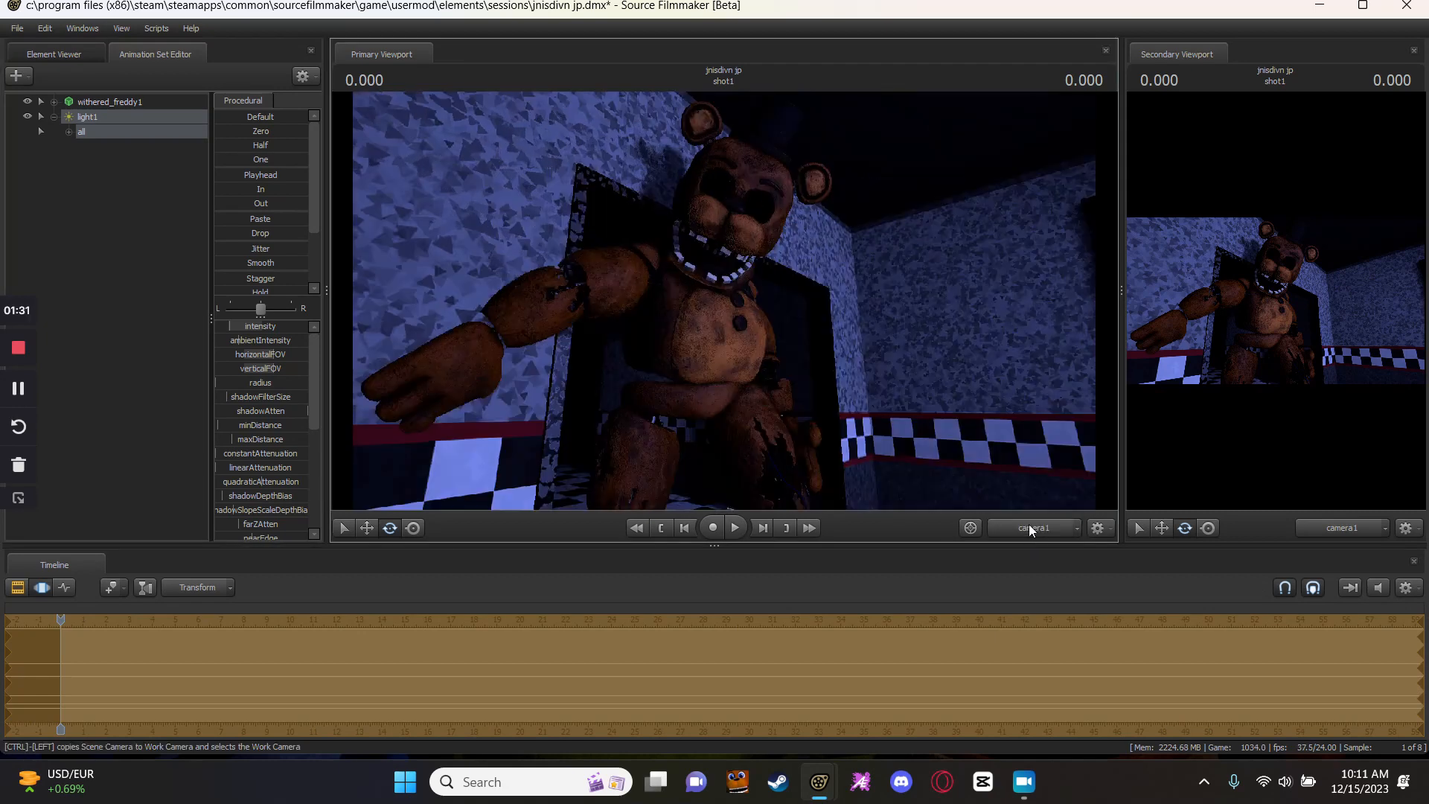
{"action": "double_click", "coordinate": [102, 117]}
{"action": "left_click", "coordinate": [76, 159]}
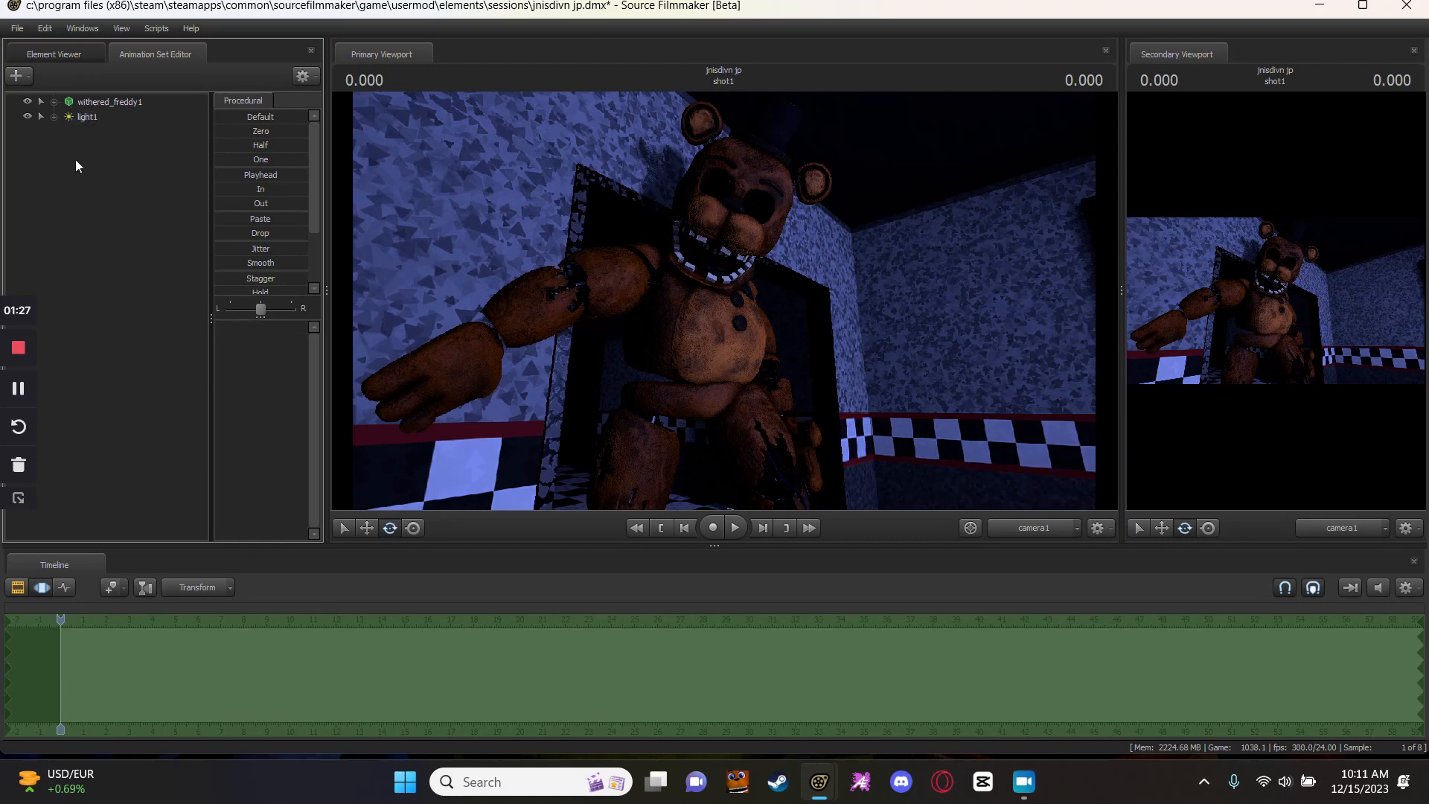
Add a second light to the shot and move it to shine on Withered Freddy from his left side.
{"action": "left_click", "coordinate": [23, 74]}
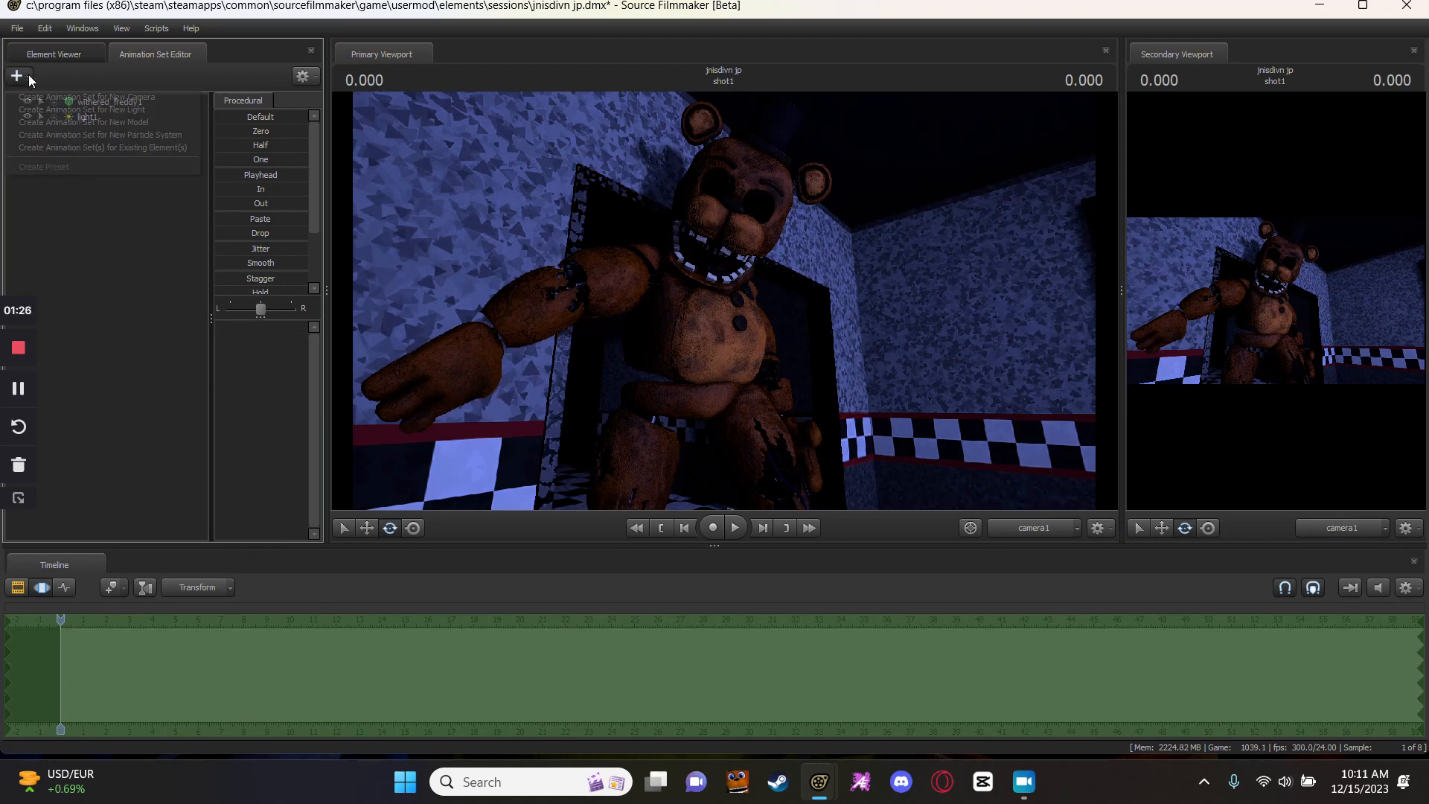
{"action": "left_click", "coordinate": [114, 112]}
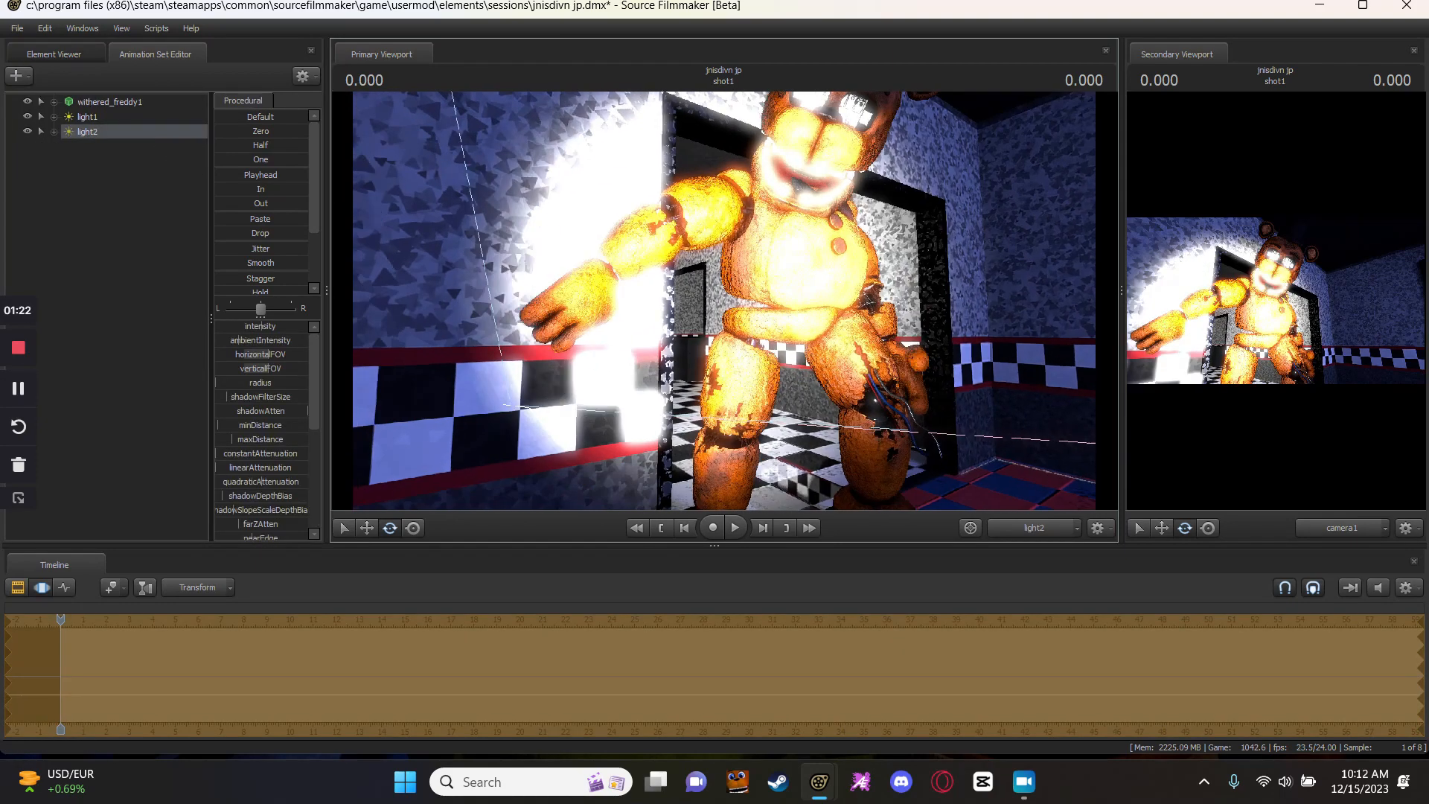
{"action": "left_click_drag", "start_coordinate": [724, 301], "coordinate": [655, 304]}
{"action": "key", "text": "s"}
{"action": "key", "text": "d"}
{"action": "mouse_move", "coordinate": [878, 363]}
{"action": "left_mouse_down"}
{"action": "mouse_move", "coordinate": [877, 335]}
{"action": "mouse_move", "coordinate": [855, 402]}
{"action": "mouse_move", "coordinate": [877, 363]}
{"action": "left_mouse_up"}
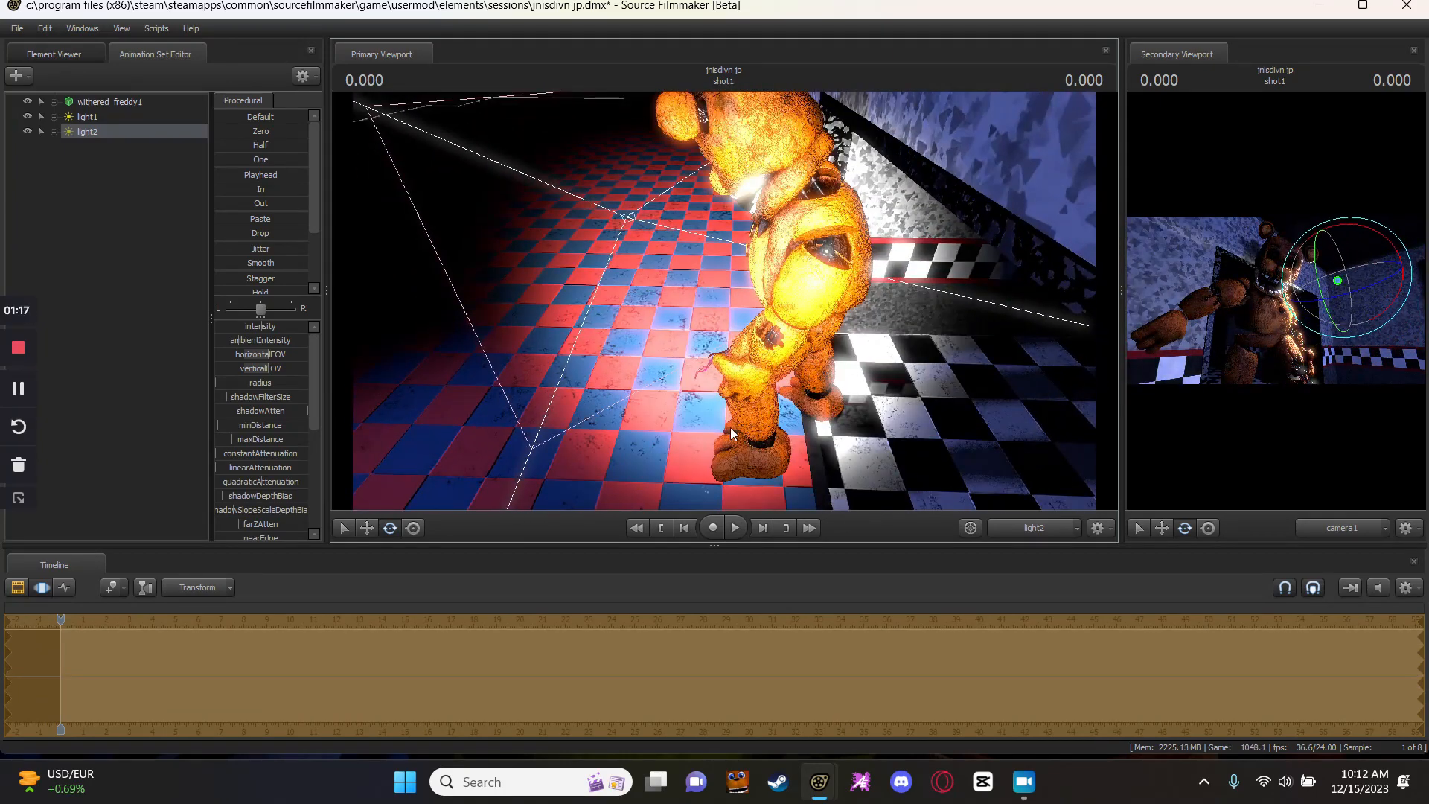
Lower light2's intensity, adjust its aim slightly, and reduce its color_green for a red-pink tint.
{"action": "left_click_drag", "start_coordinate": [292, 326], "coordinate": [244, 326]}
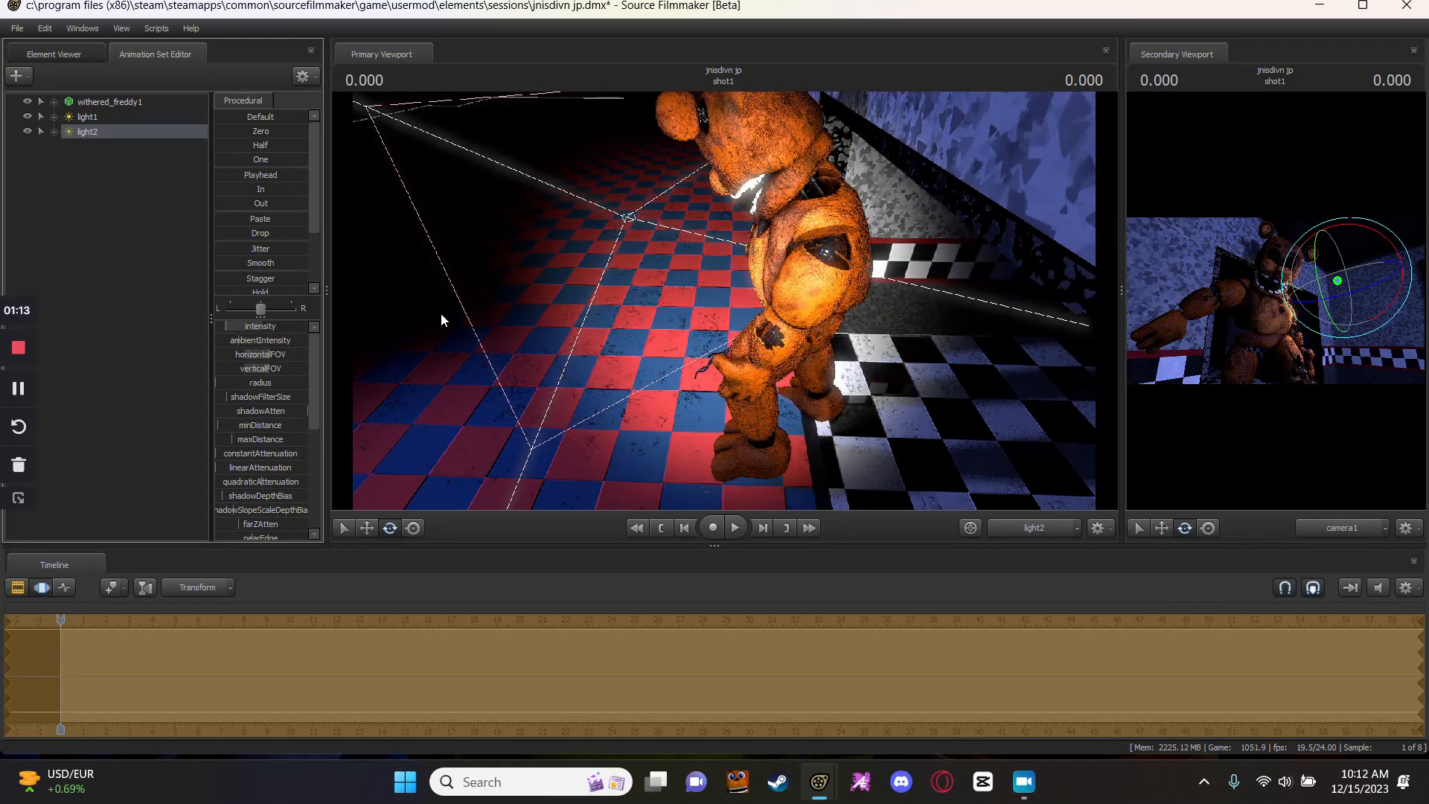
{"action": "left_click_drag", "start_coordinate": [440, 312], "coordinate": [482, 338]}
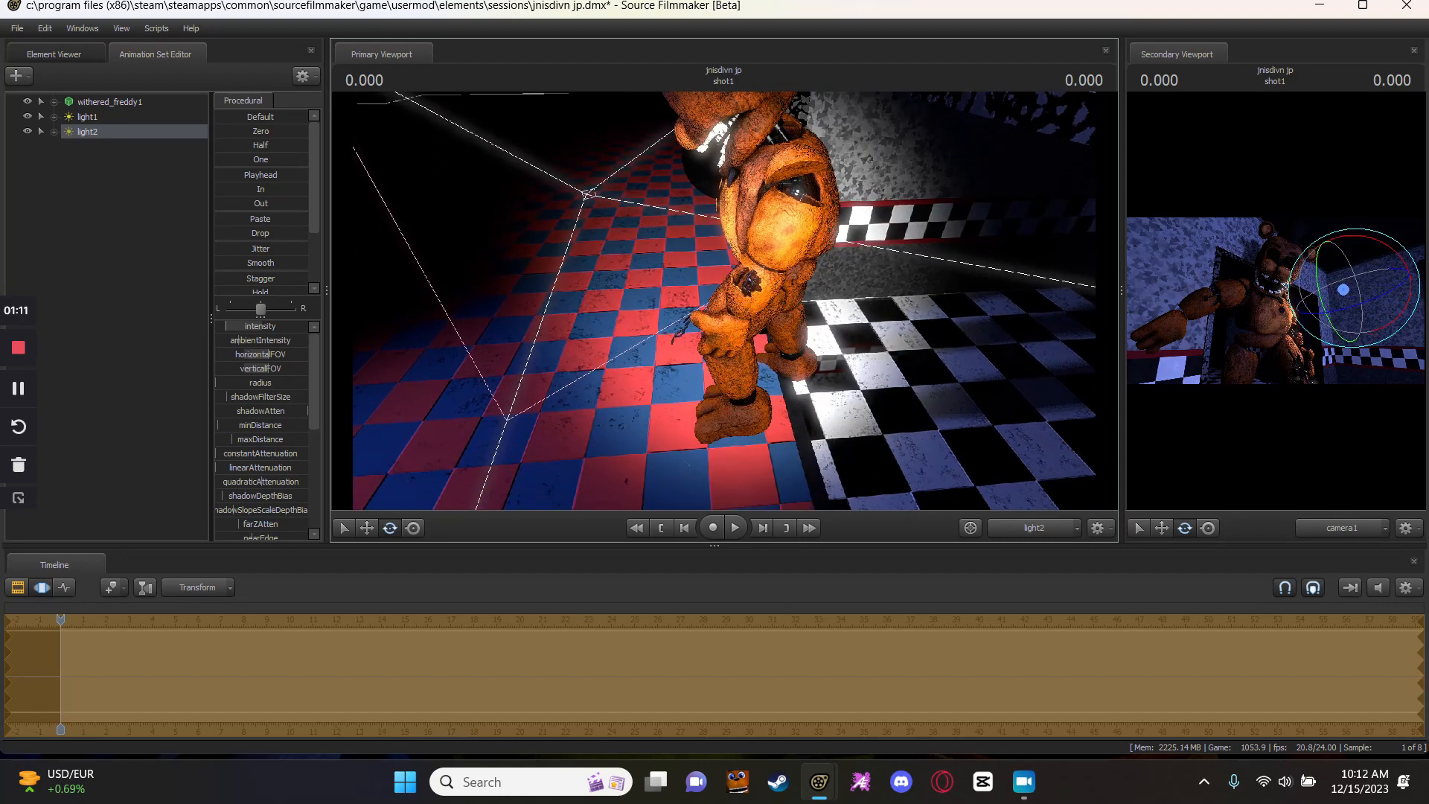
{"action": "scroll", "coordinate": [268, 491], "scroll_direction": "down", "scroll_amount": 5}
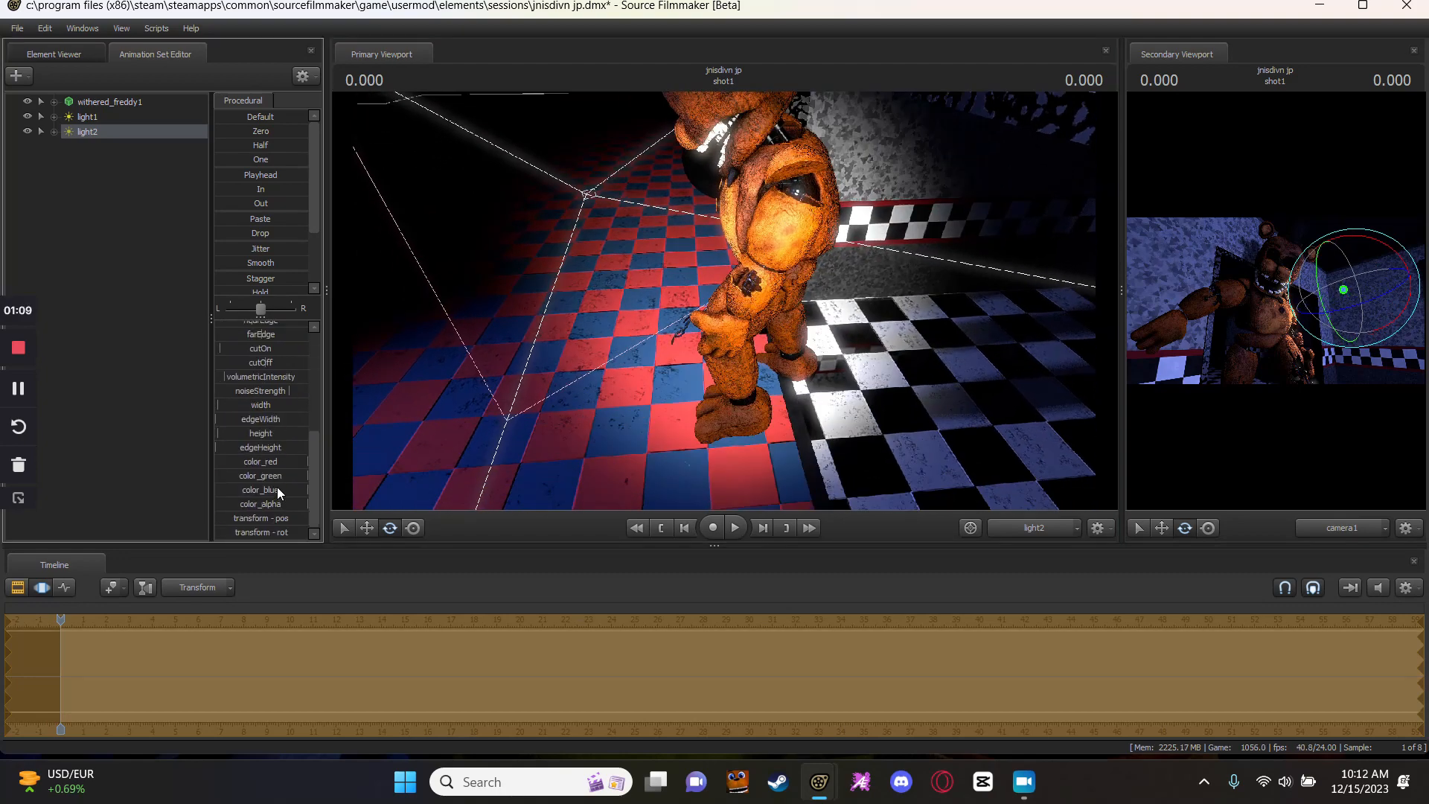
{"action": "left_click_drag", "start_coordinate": [267, 461], "coordinate": [307, 461]}
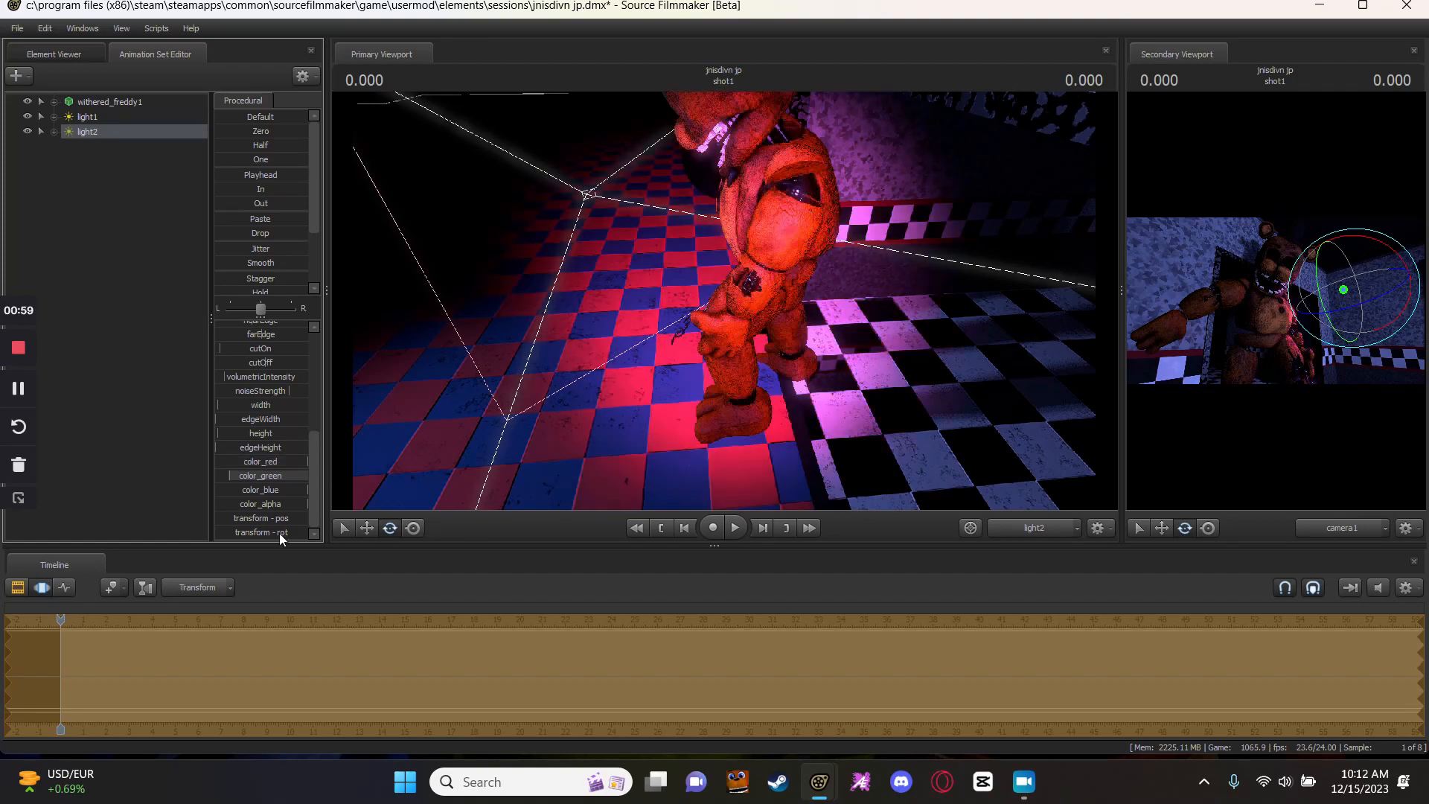
Reposition light2 to give Withered Freddy's left side a red rim, and check the shot through camera1.
{"action": "left_click_drag", "start_coordinate": [642, 408], "coordinate": [611, 333]}
{"action": "left_click", "coordinate": [13, 396]}
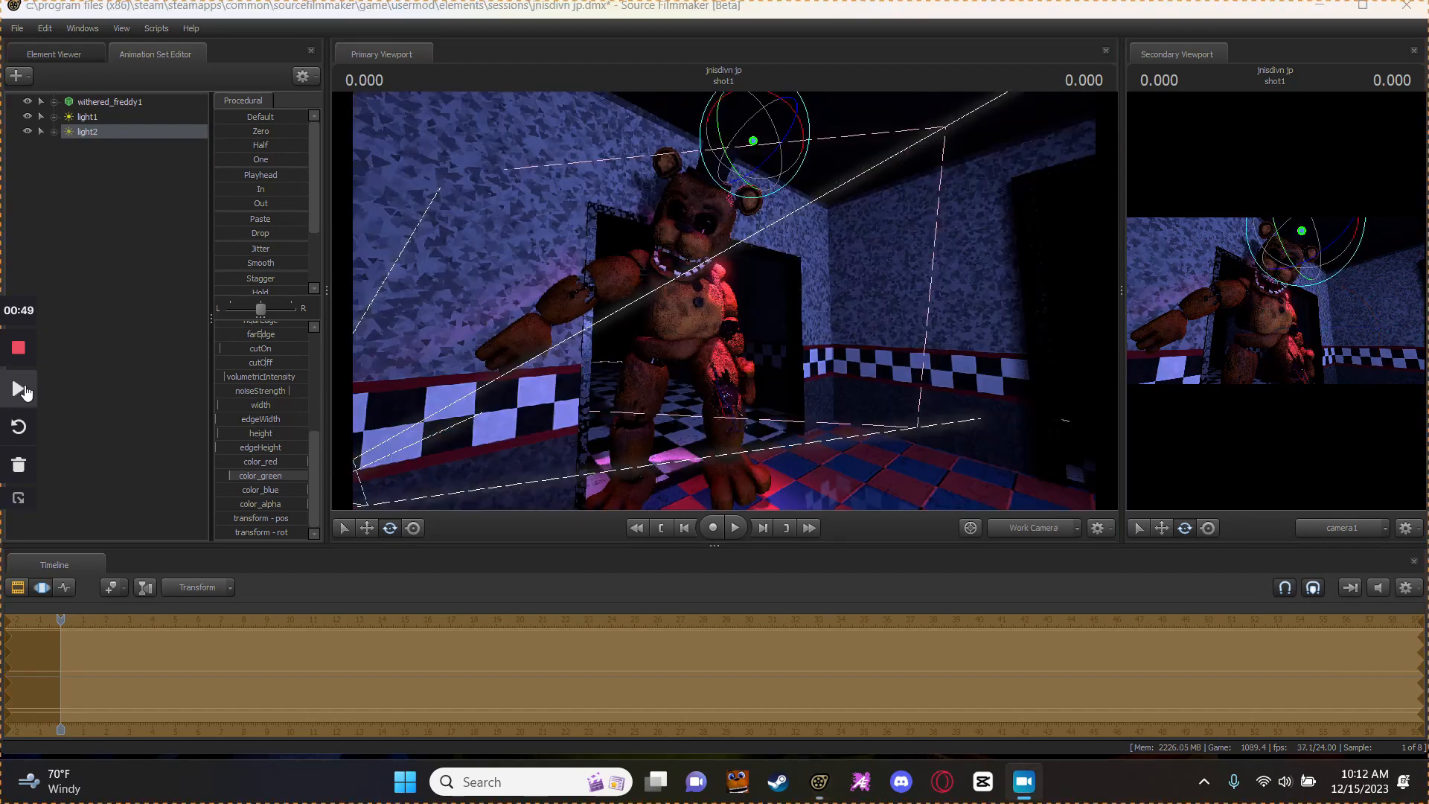
{"action": "left_click", "coordinate": [970, 527]}
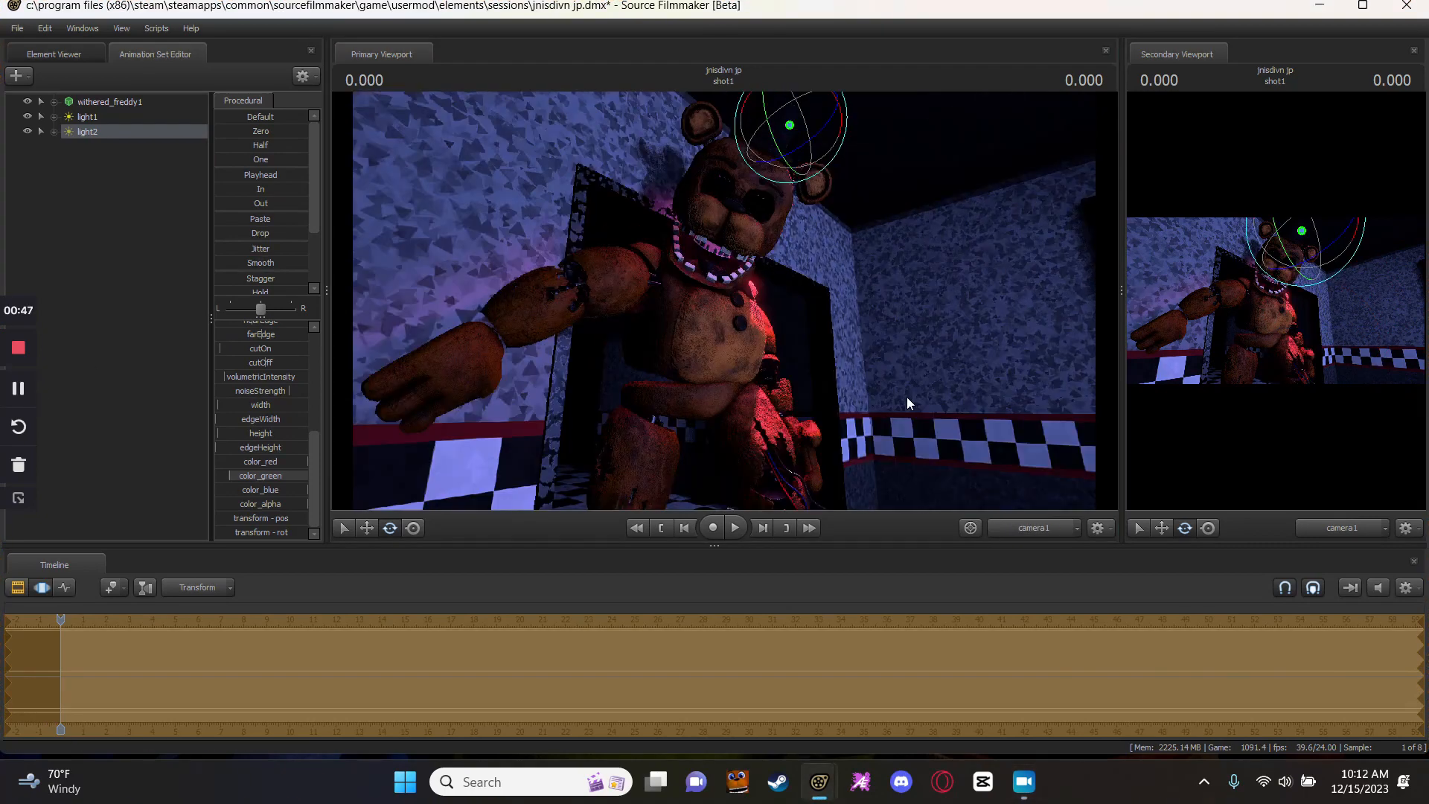
{"action": "left_click", "coordinate": [923, 390]}
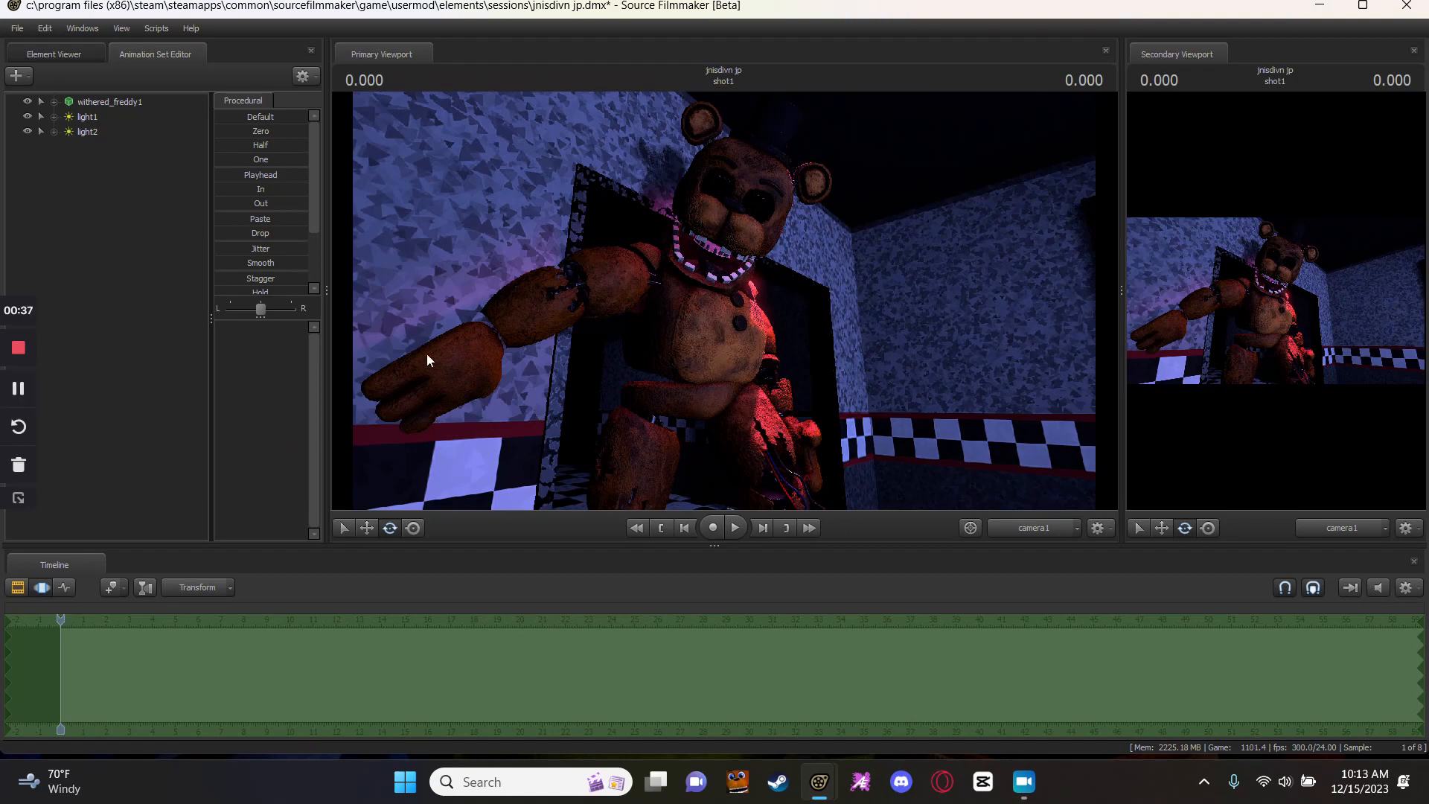
{"action": "left_click", "coordinate": [1035, 528]}
{"action": "key", "text": "w"}
{"action": "left_click_drag", "start_coordinate": [779, 276], "coordinate": [780, 276]}
{"action": "key", "text": "s"}
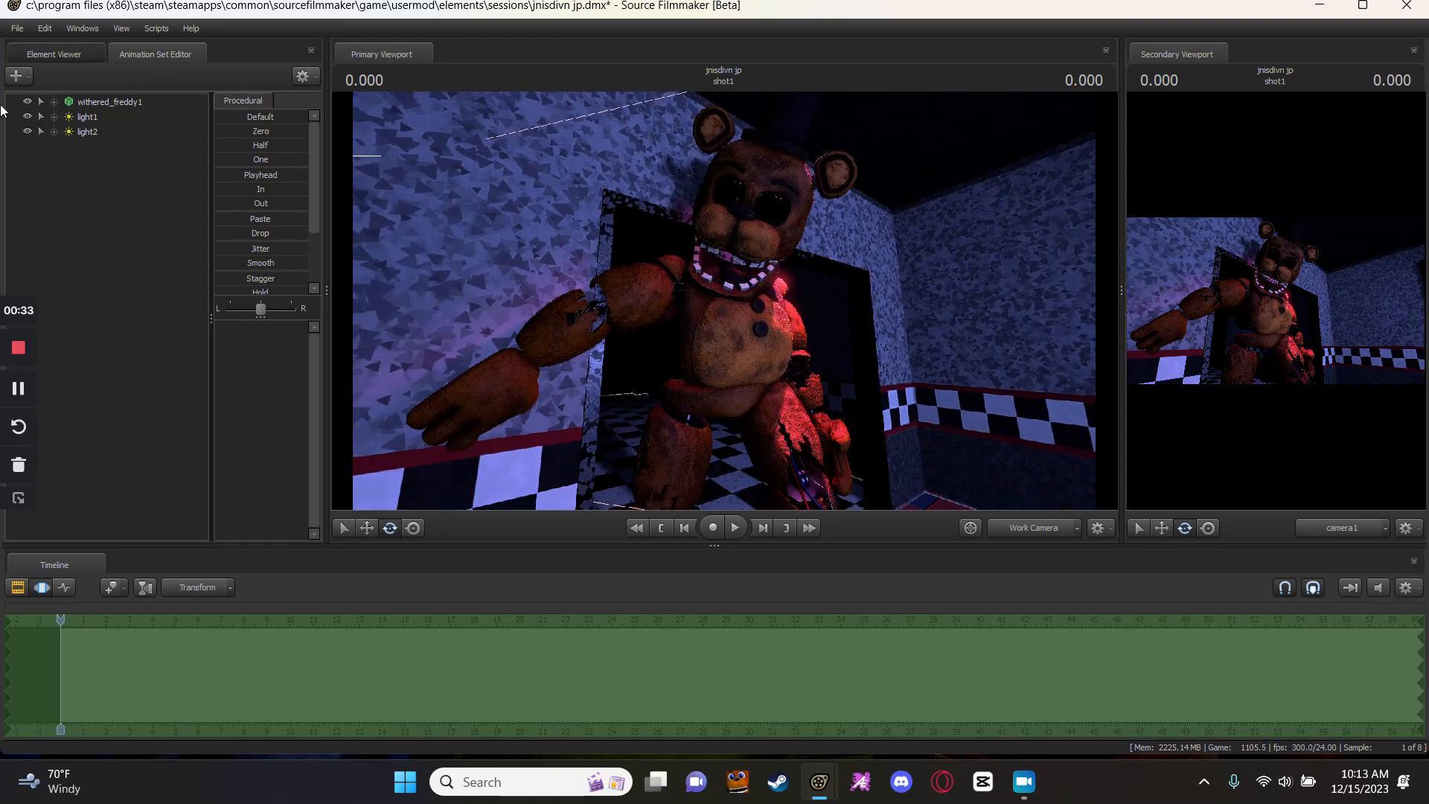
{"action": "left_click", "coordinate": [15, 79]}
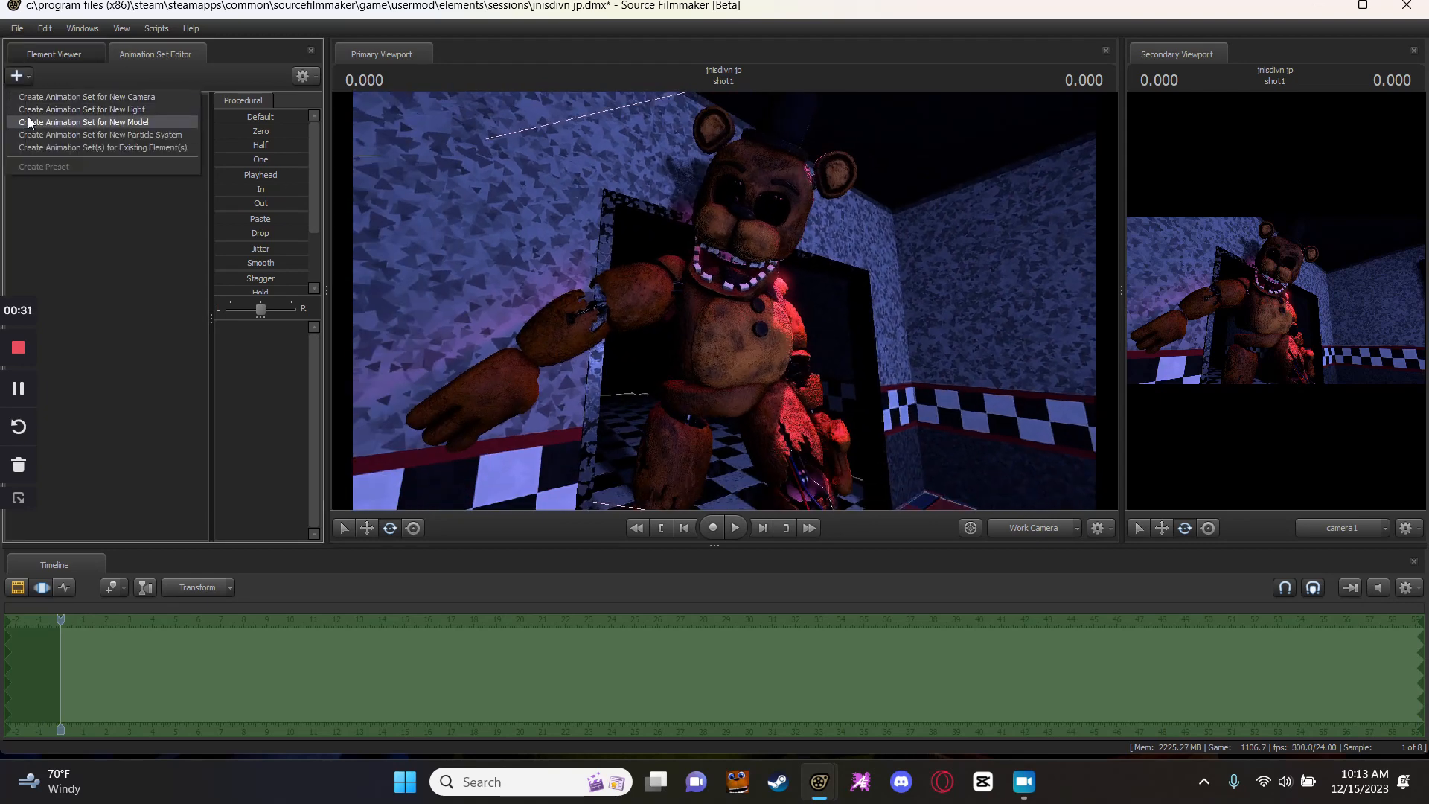
{"action": "left_click", "coordinate": [609, 362]}
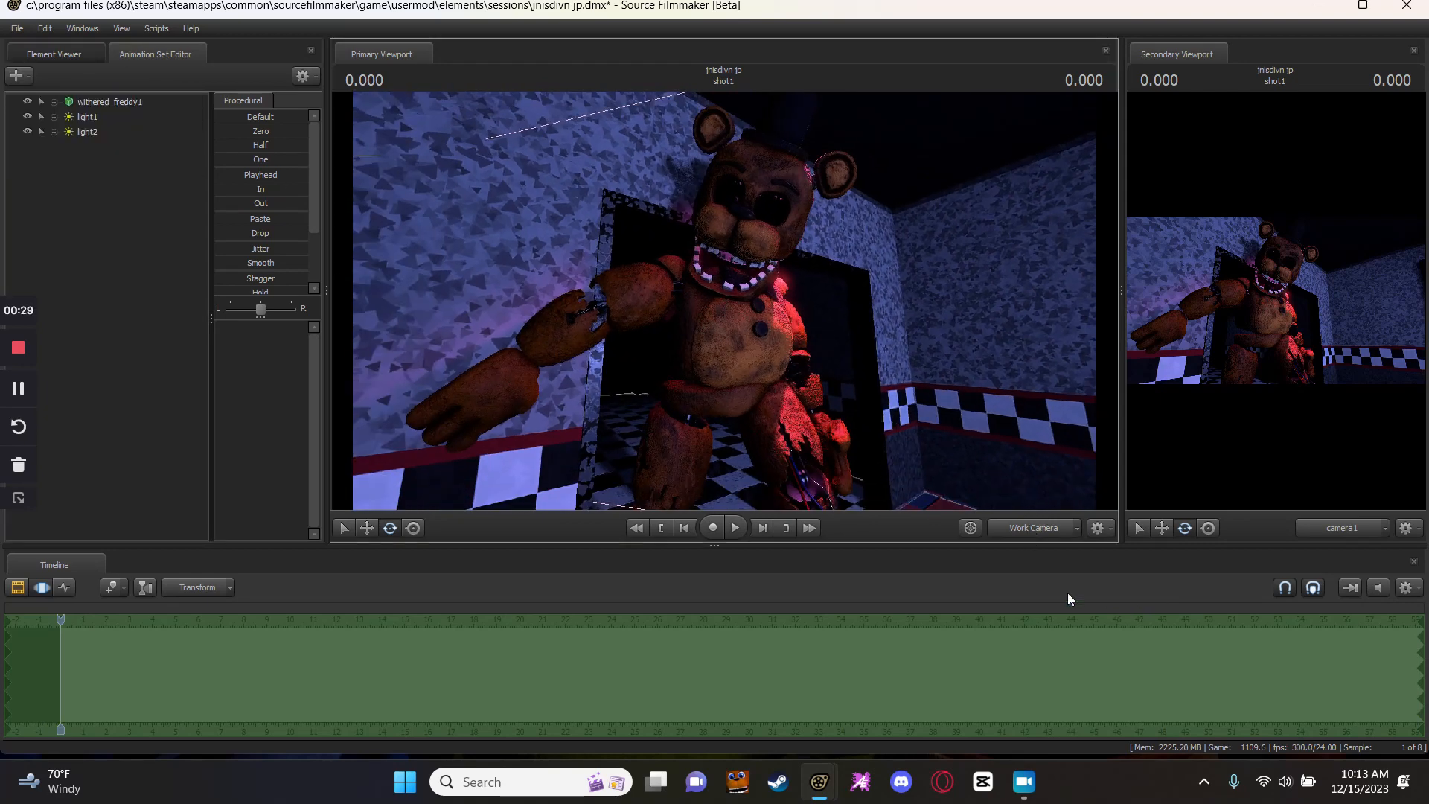
{"action": "left_click", "coordinate": [1046, 525]}
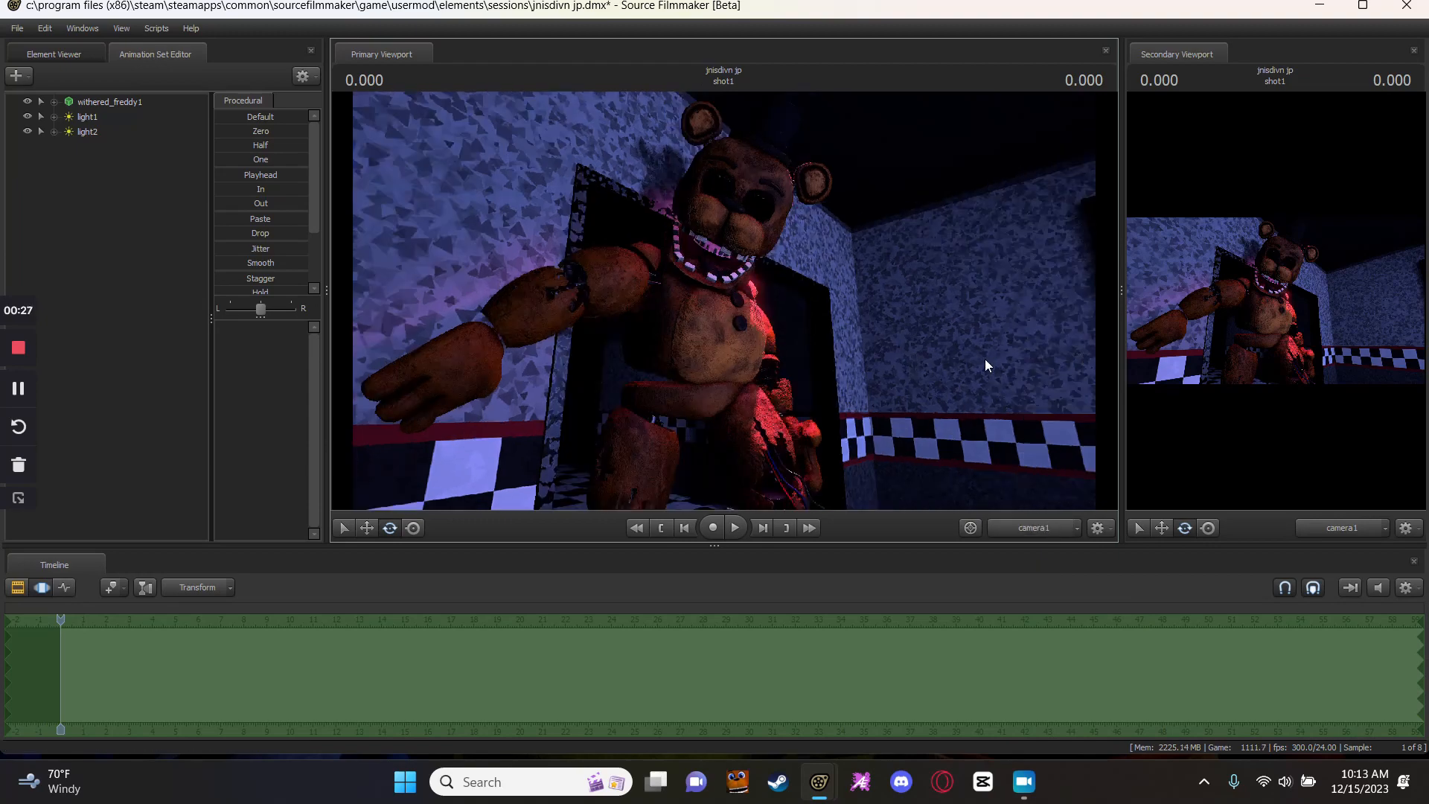
Try moving camera1 to another angle on Withered Freddy, and undo the camera moves.
{"action": "left_click_drag", "start_coordinate": [984, 360], "coordinate": [724, 299]}
{"action": "key", "text": "ctrl+z"}
{"action": "left_click_drag", "start_coordinate": [914, 267], "coordinate": [723, 299]}
{"action": "key", "text": "w"}
{"action": "key", "text": "ctrl+z"}
Approach Withered Freddy with the Work Camera, switch to the Graph Editor, and select his left lower arm bone.
{"action": "left_click", "coordinate": [1066, 529]}
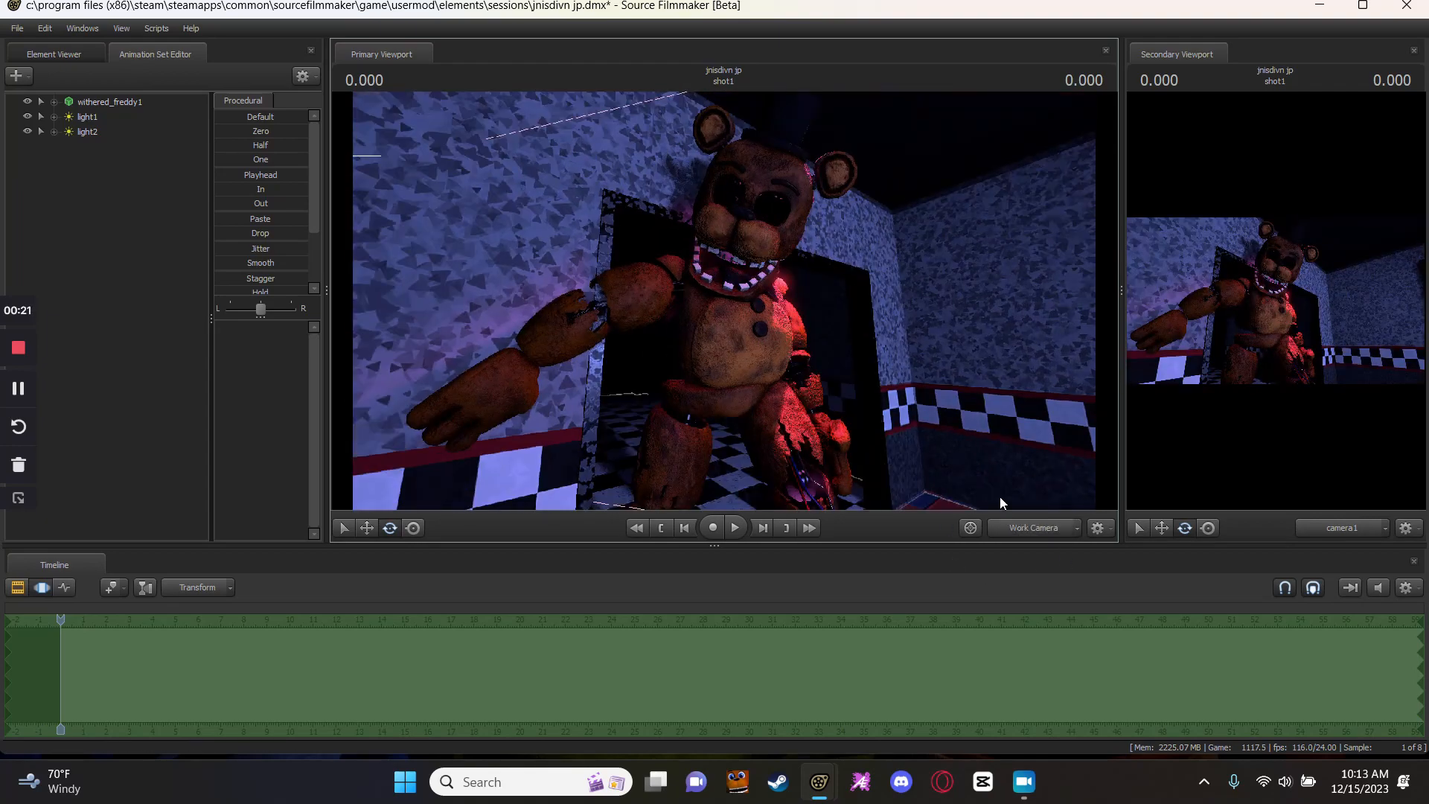
{"action": "left_click_drag", "start_coordinate": [940, 392], "coordinate": [726, 305]}
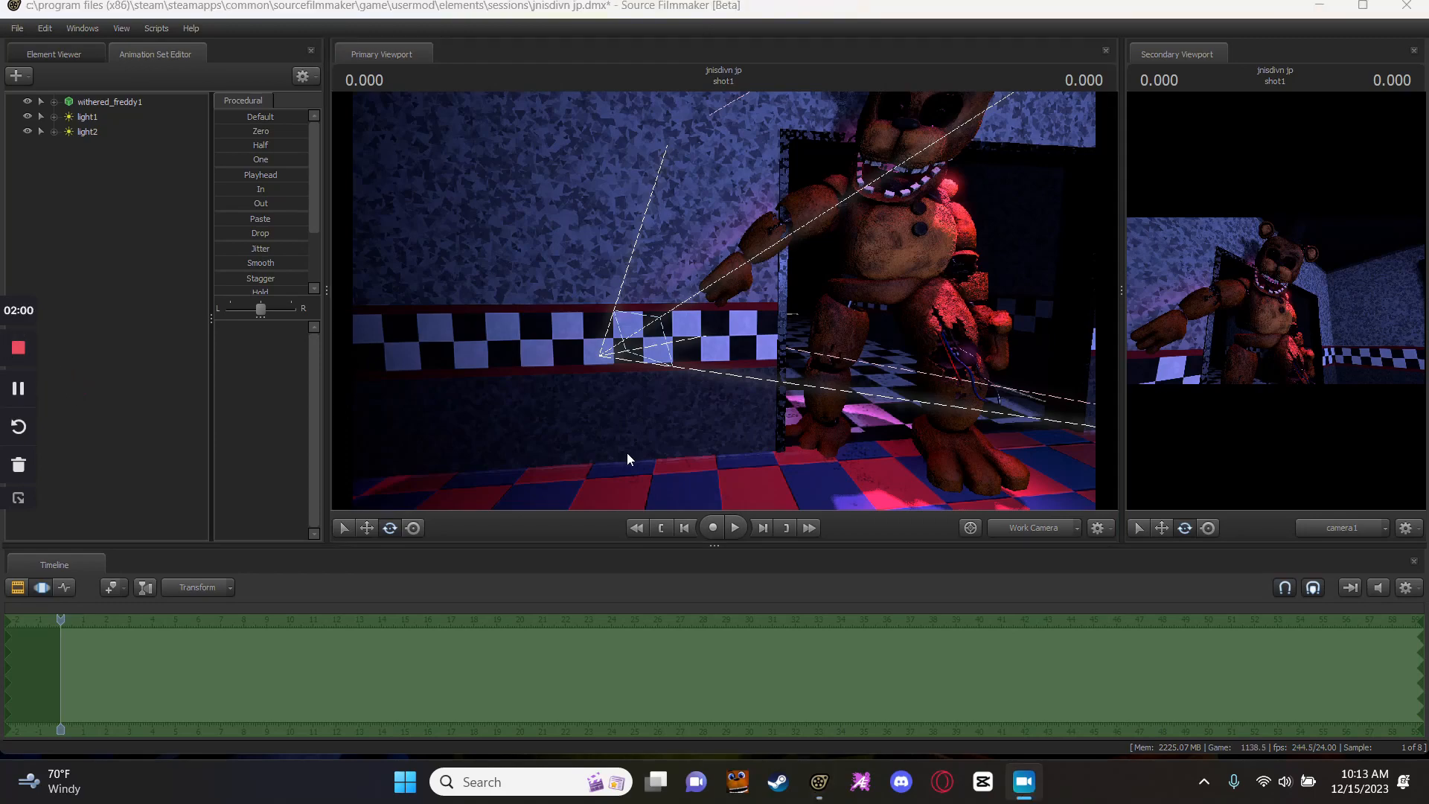
{"action": "left_click_drag", "start_coordinate": [626, 453], "coordinate": [723, 301]}
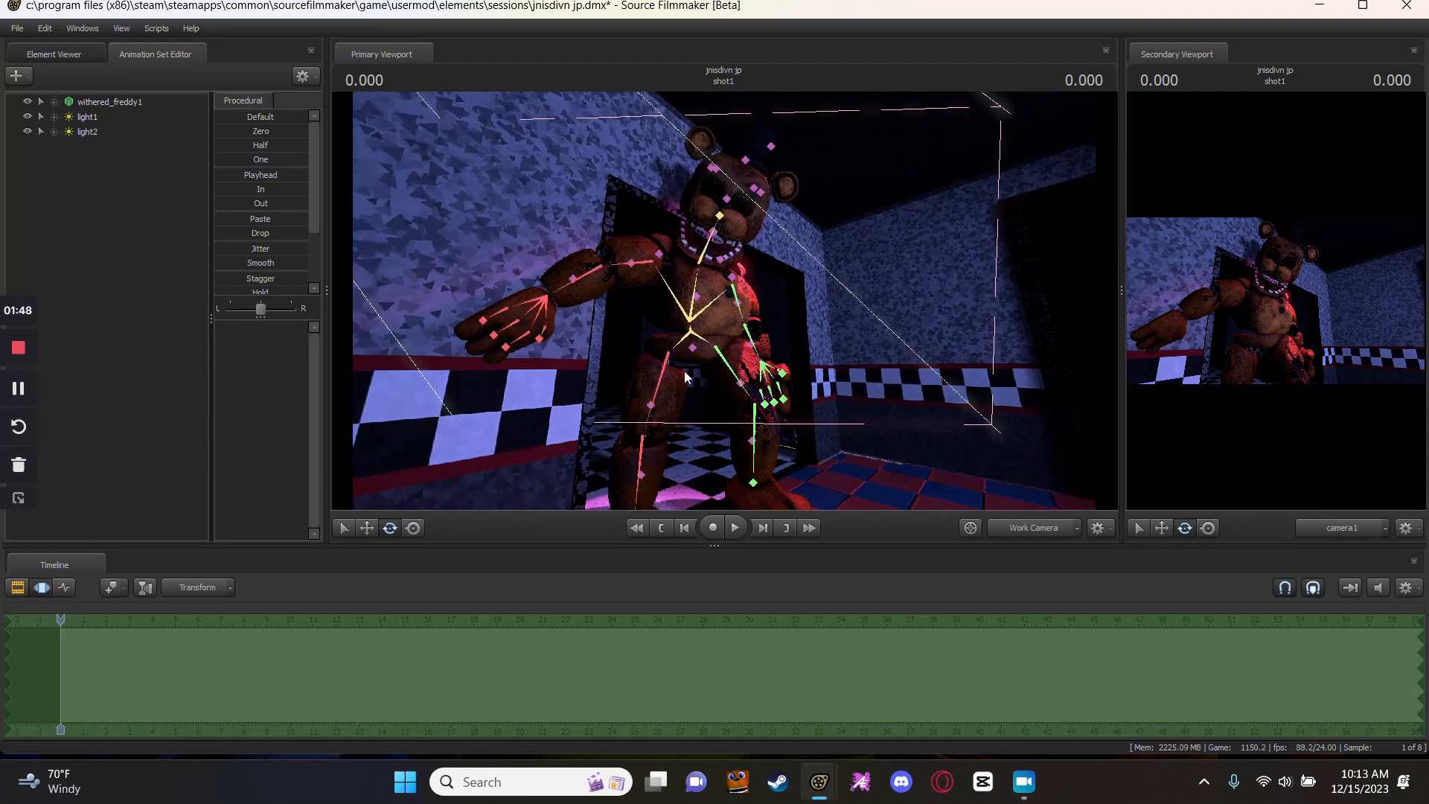
{"action": "left_click", "coordinate": [63, 587]}
{"action": "left_click_drag", "start_coordinate": [479, 361], "coordinate": [478, 361]}
{"action": "left_click_drag", "start_coordinate": [726, 316], "coordinate": [726, 317]}
{"action": "left_click", "coordinate": [726, 316]}
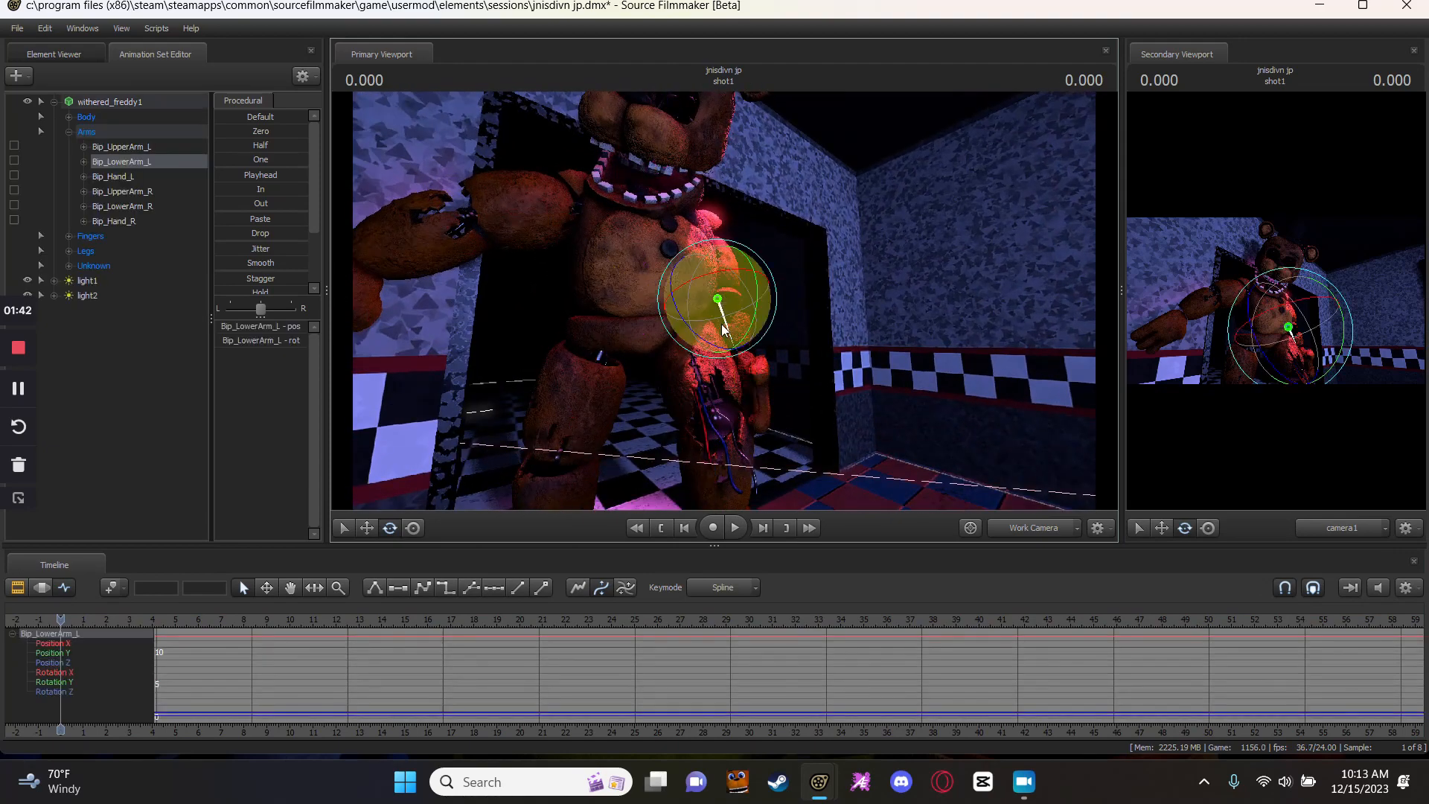
Try rotating Withered Freddy's neck and pelvis in the Graph Editor, and undo the rotations.
{"action": "left_click_drag", "start_coordinate": [722, 333], "coordinate": [780, 284]}
{"action": "left_click", "coordinate": [738, 293], "text": "ctrl"}
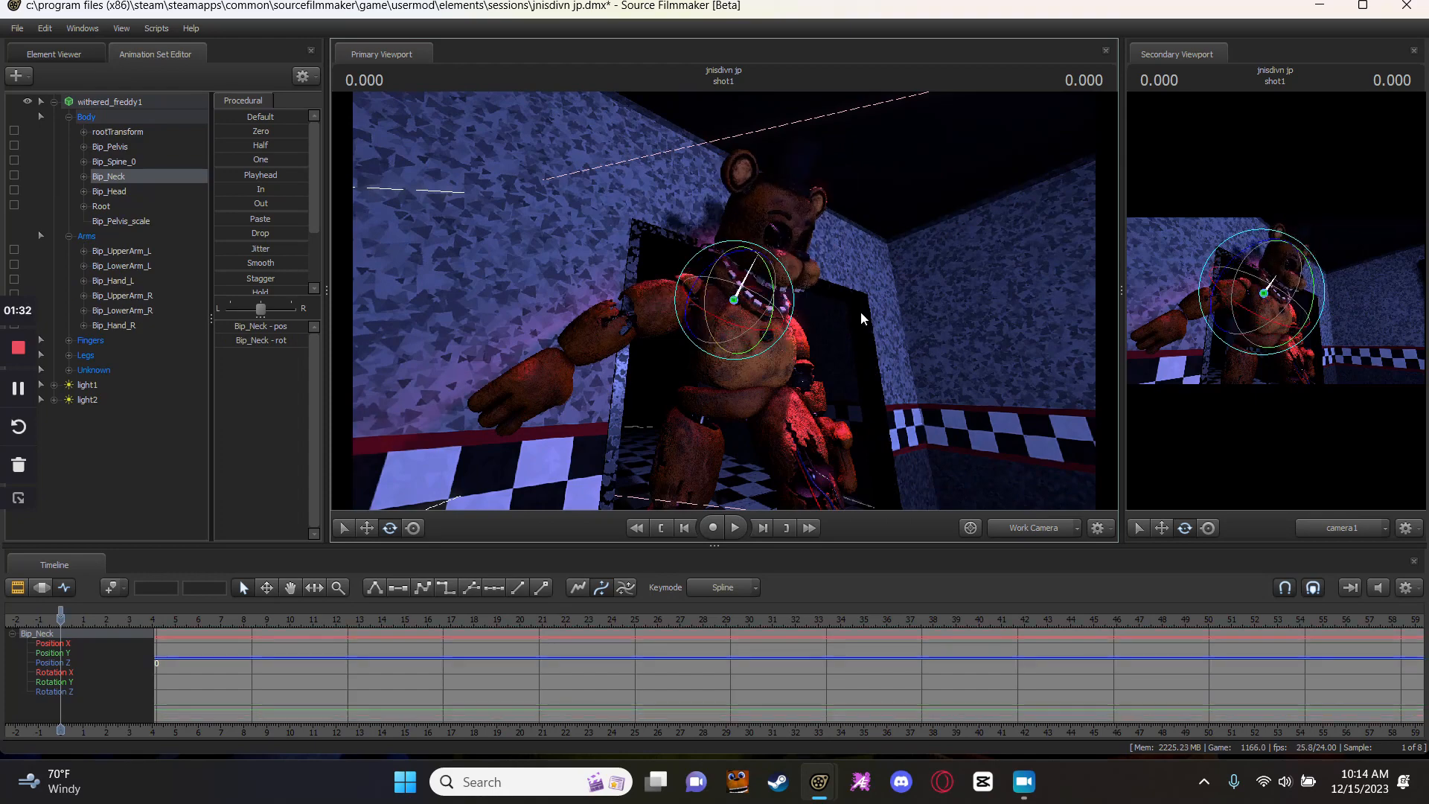
{"action": "left_click_drag", "start_coordinate": [861, 315], "coordinate": [755, 320]}
{"action": "left_click", "coordinate": [718, 319], "text": "ctrl"}
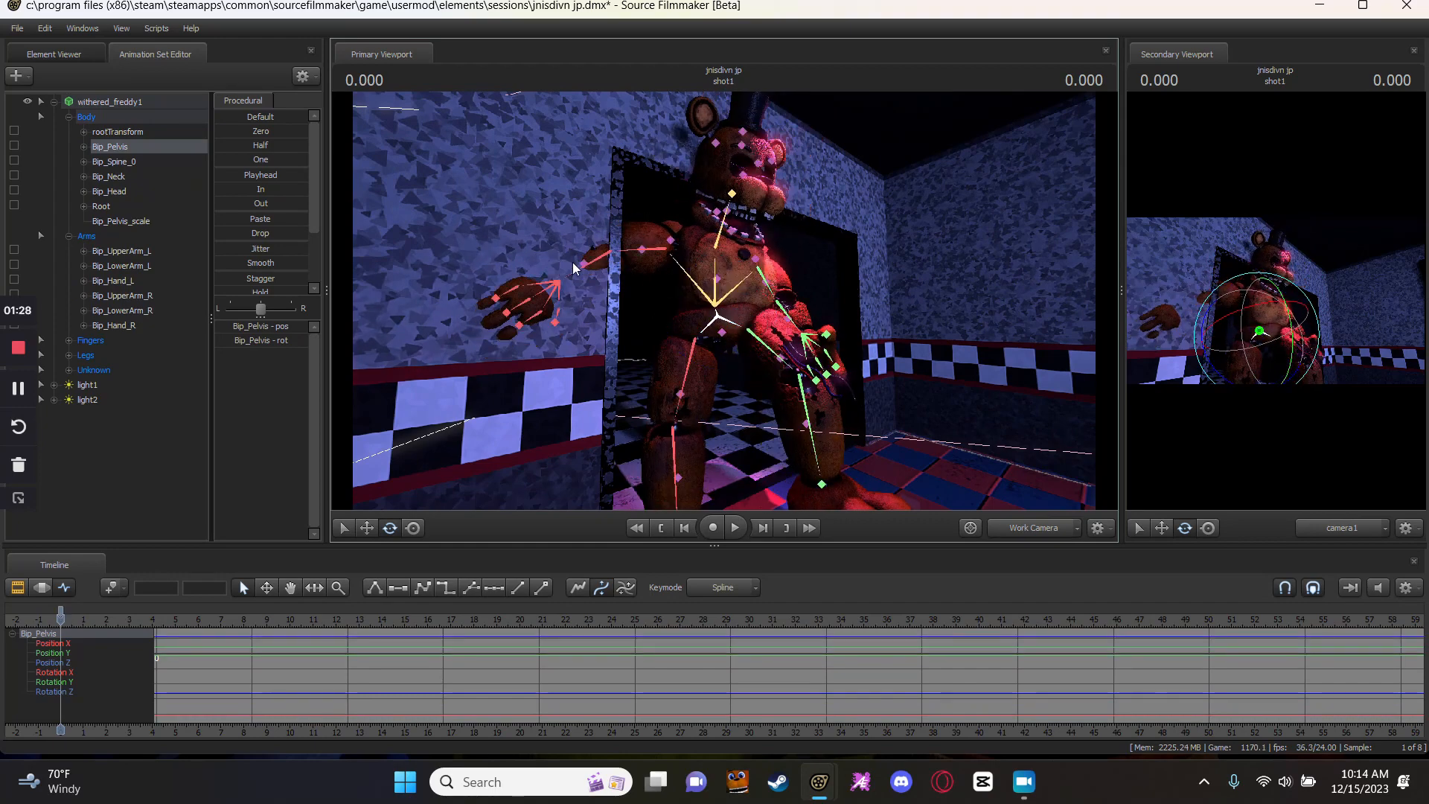
{"action": "key", "text": "ctrl+z"}
{"action": "key", "text": "ctrl+z"}
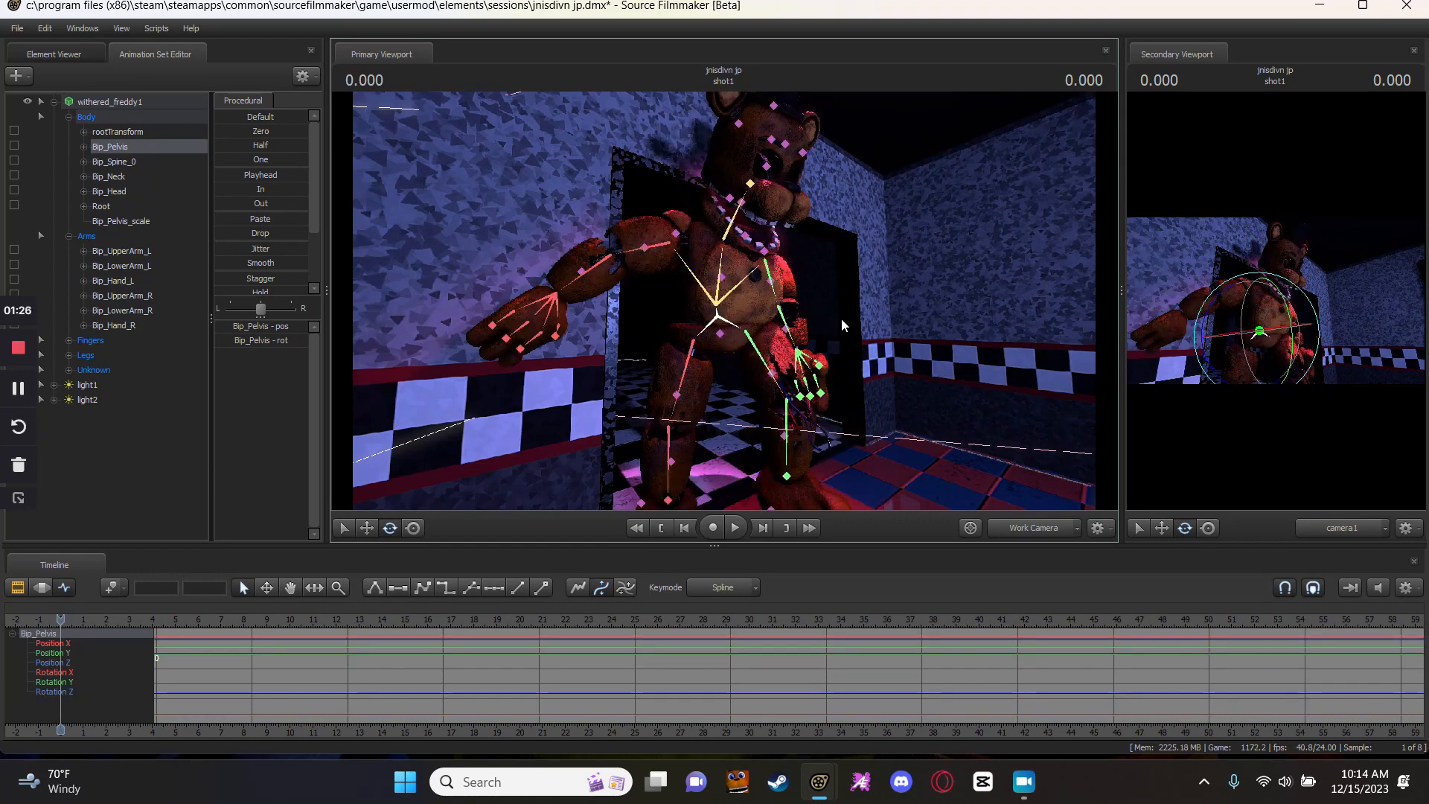
{"action": "key", "text": "ctrl+z"}
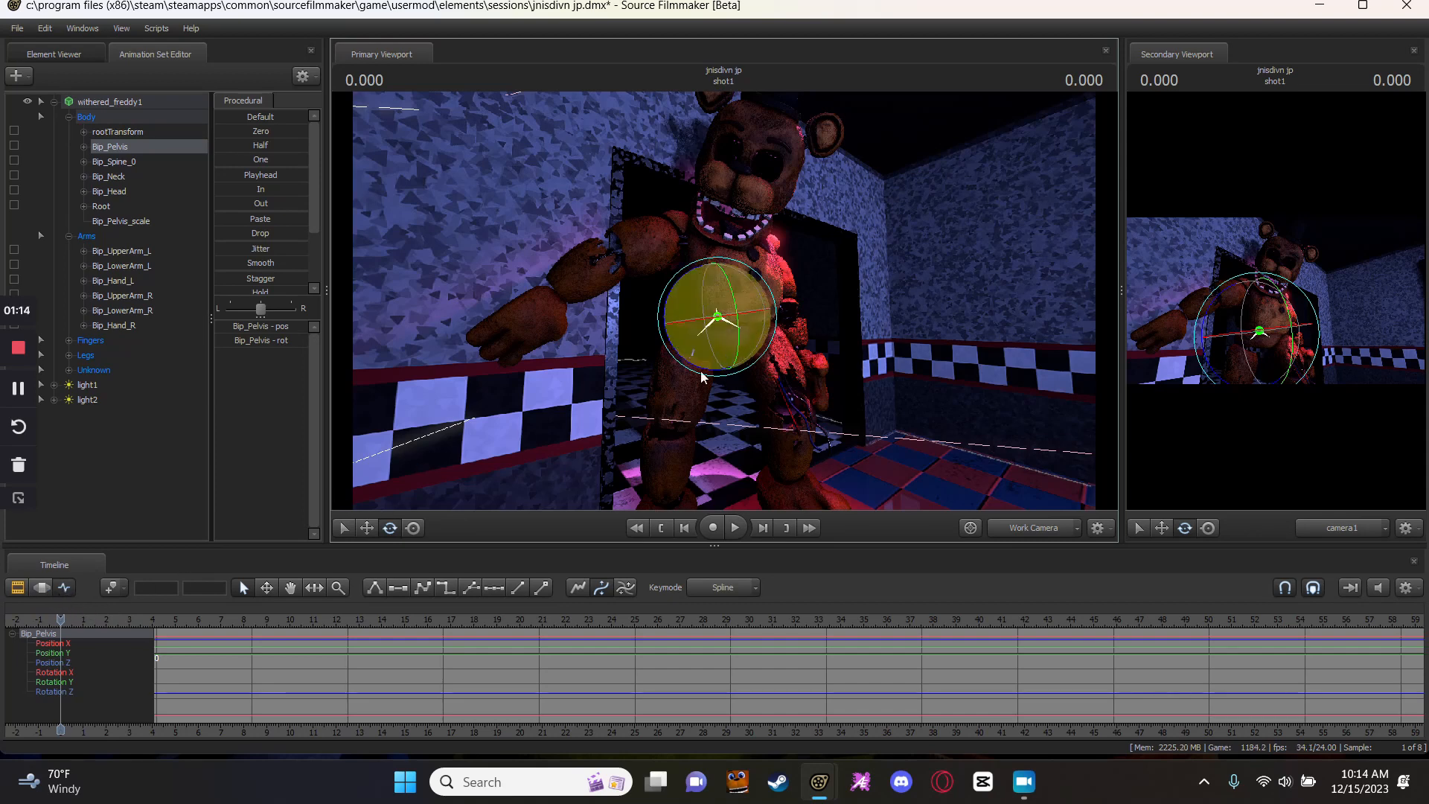
{"action": "middle_click_drag", "start_coordinate": [418, 732], "coordinate": [838, 646]}
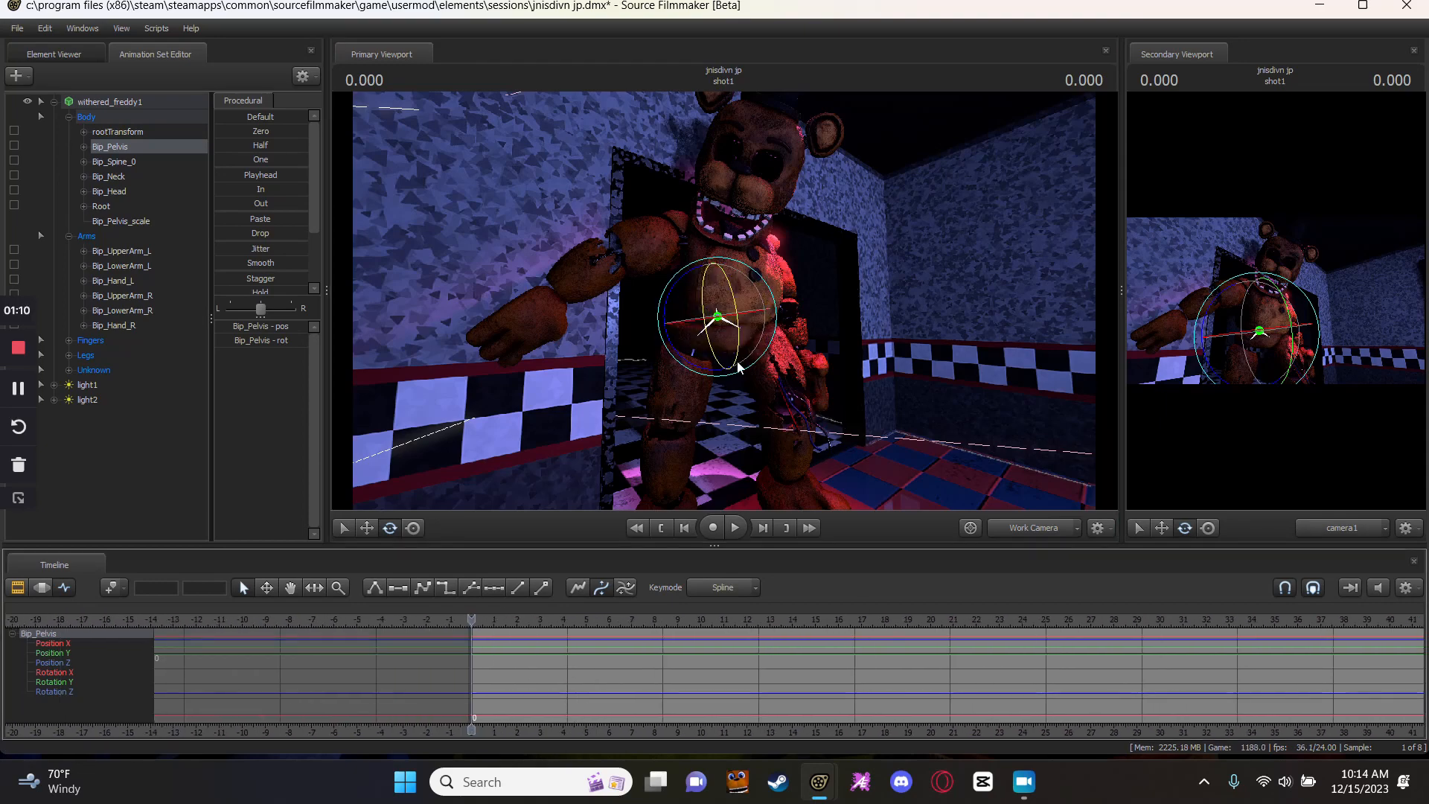
{"action": "left_click_drag", "start_coordinate": [739, 366], "coordinate": [573, 285]}
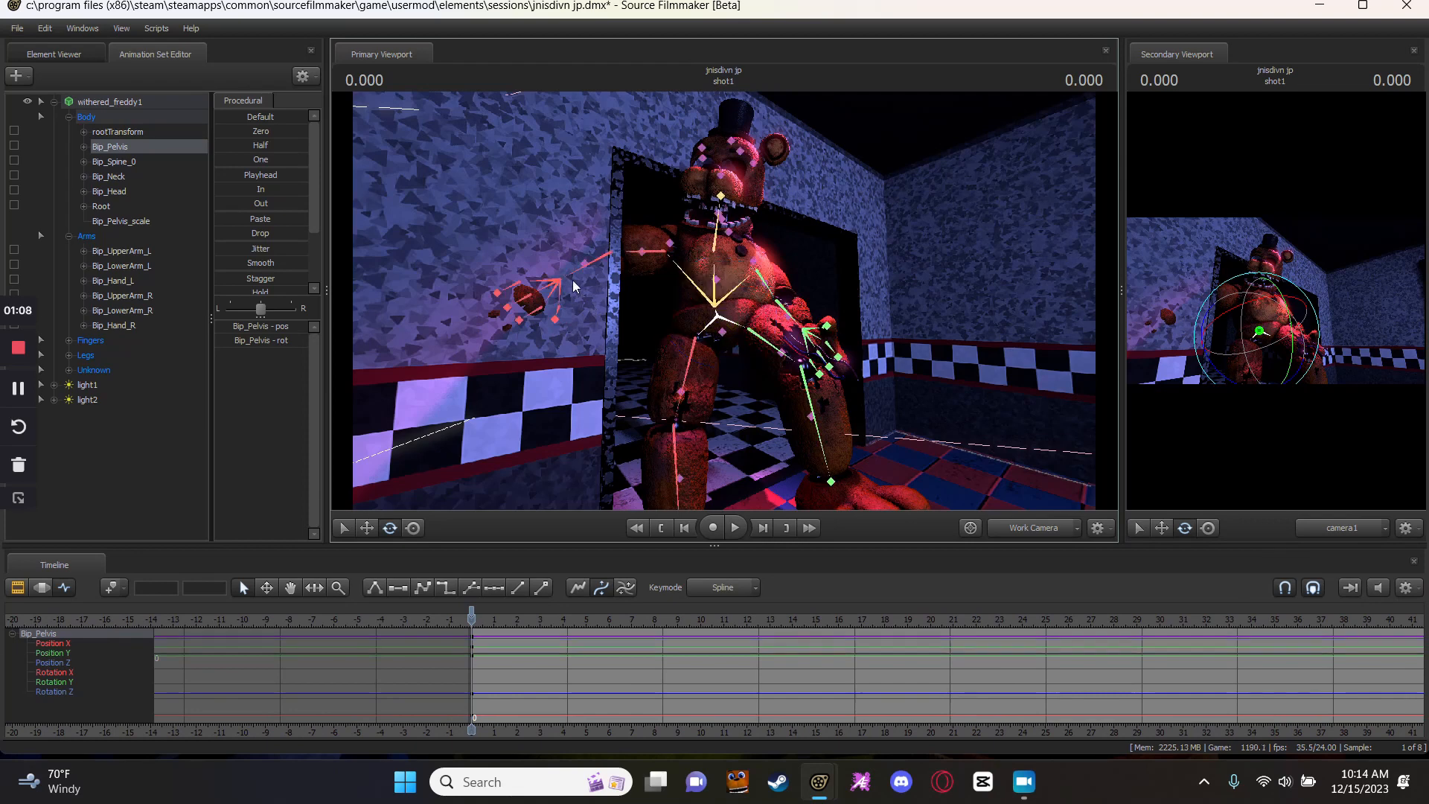
{"action": "key", "text": "ctrl+z"}
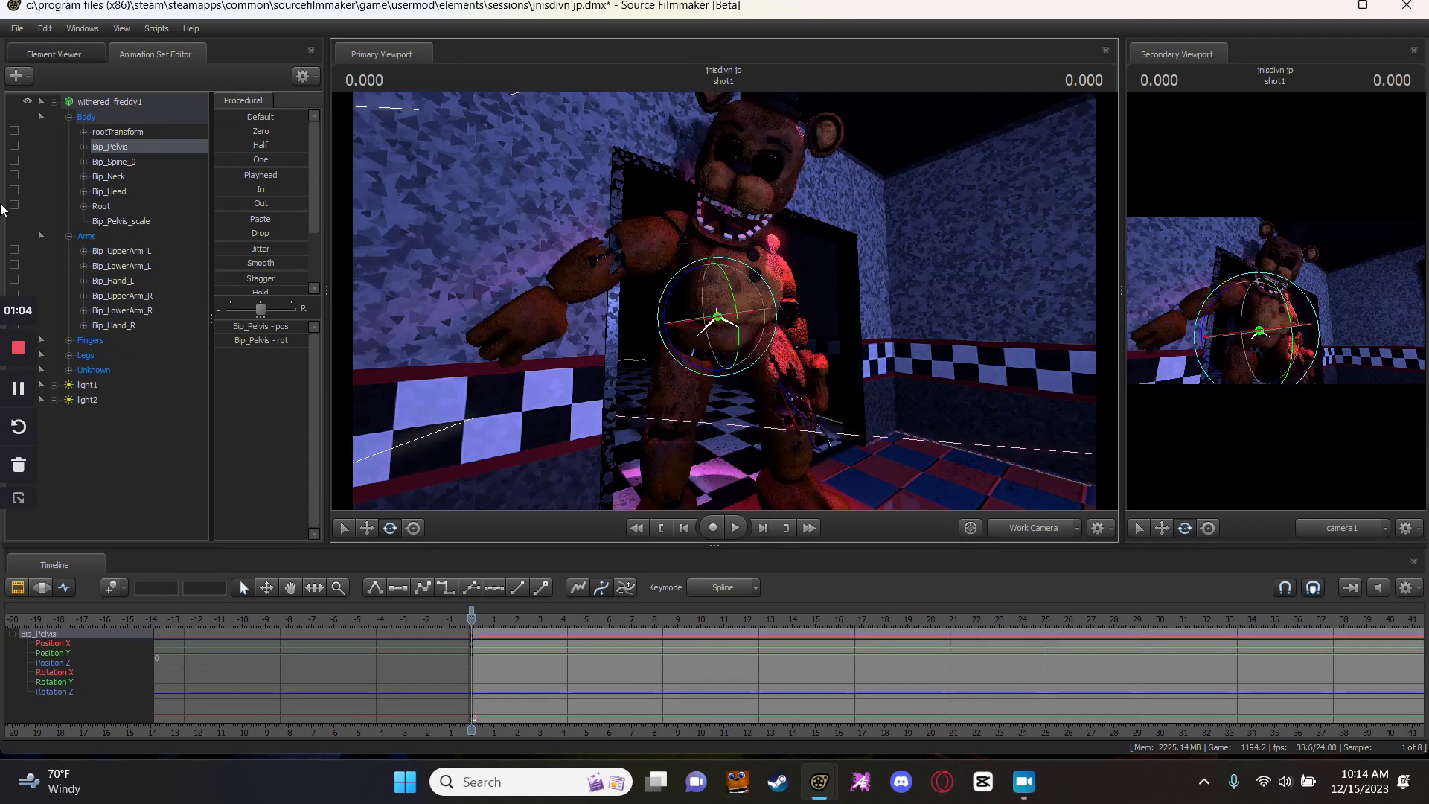
Try locking Withered Freddy's right upper arm bone and moving his pelvis, and undo the changes.
{"action": "left_click", "coordinate": [668, 243]}
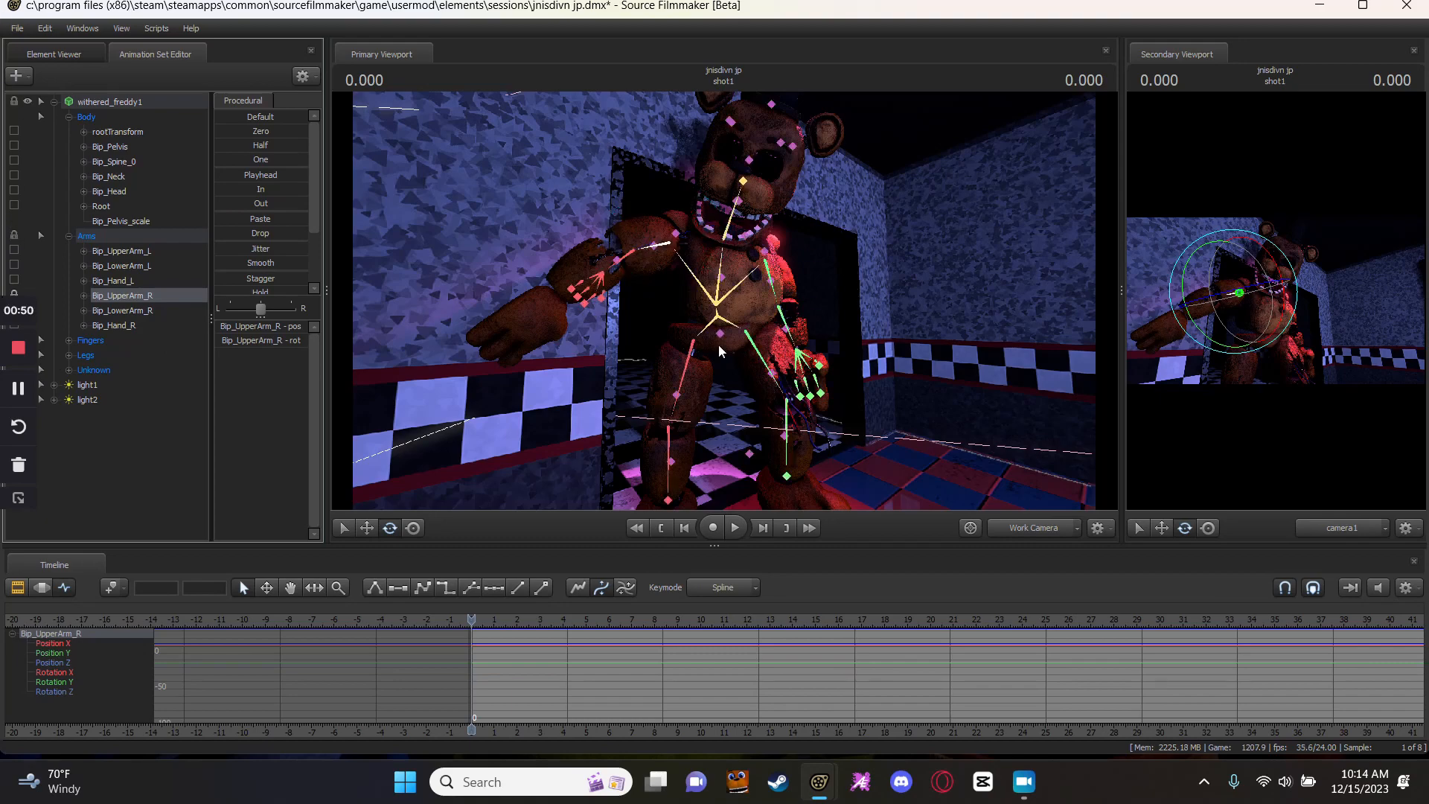
{"action": "left_click", "coordinate": [729, 335], "text": "ctrl"}
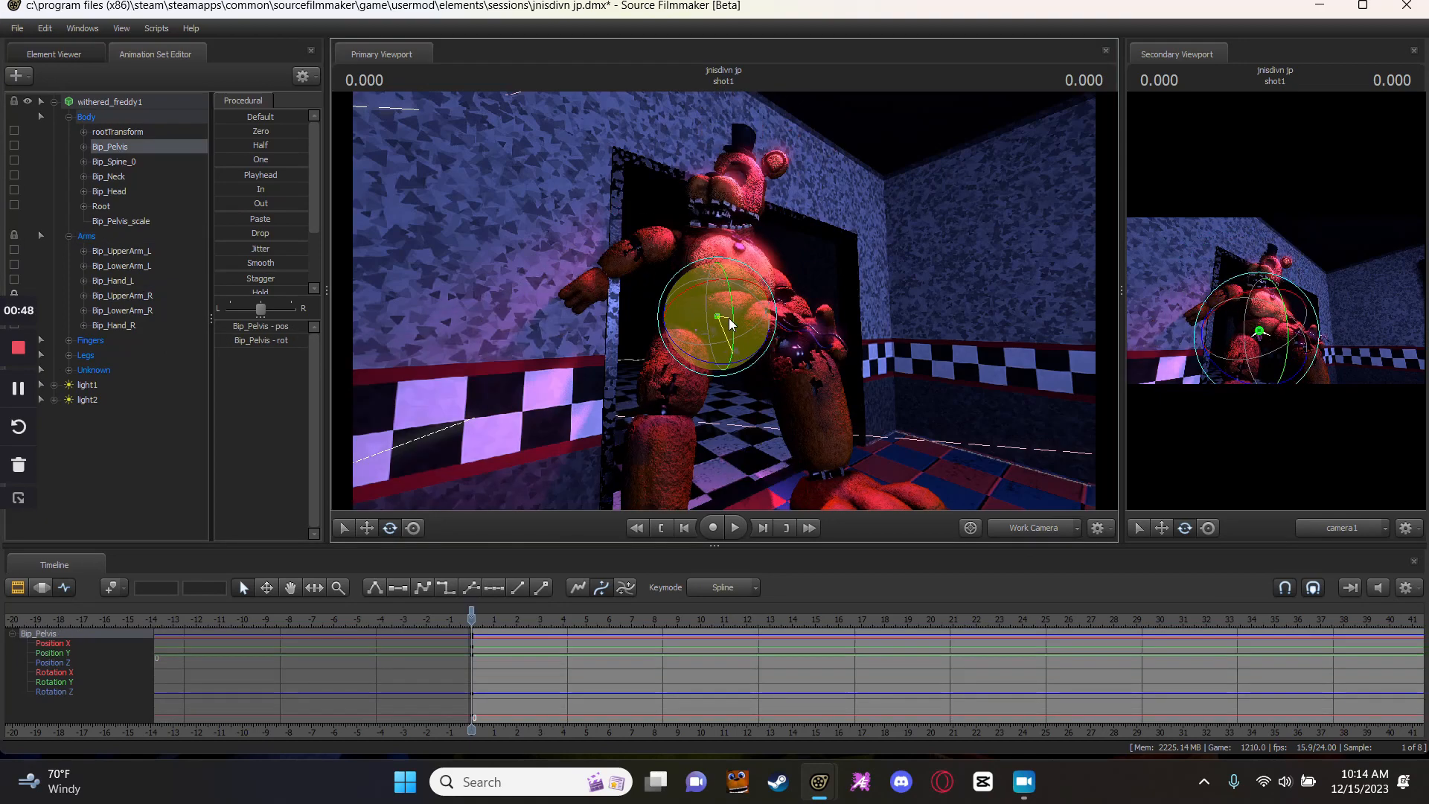
{"action": "key", "text": "ctrl"}
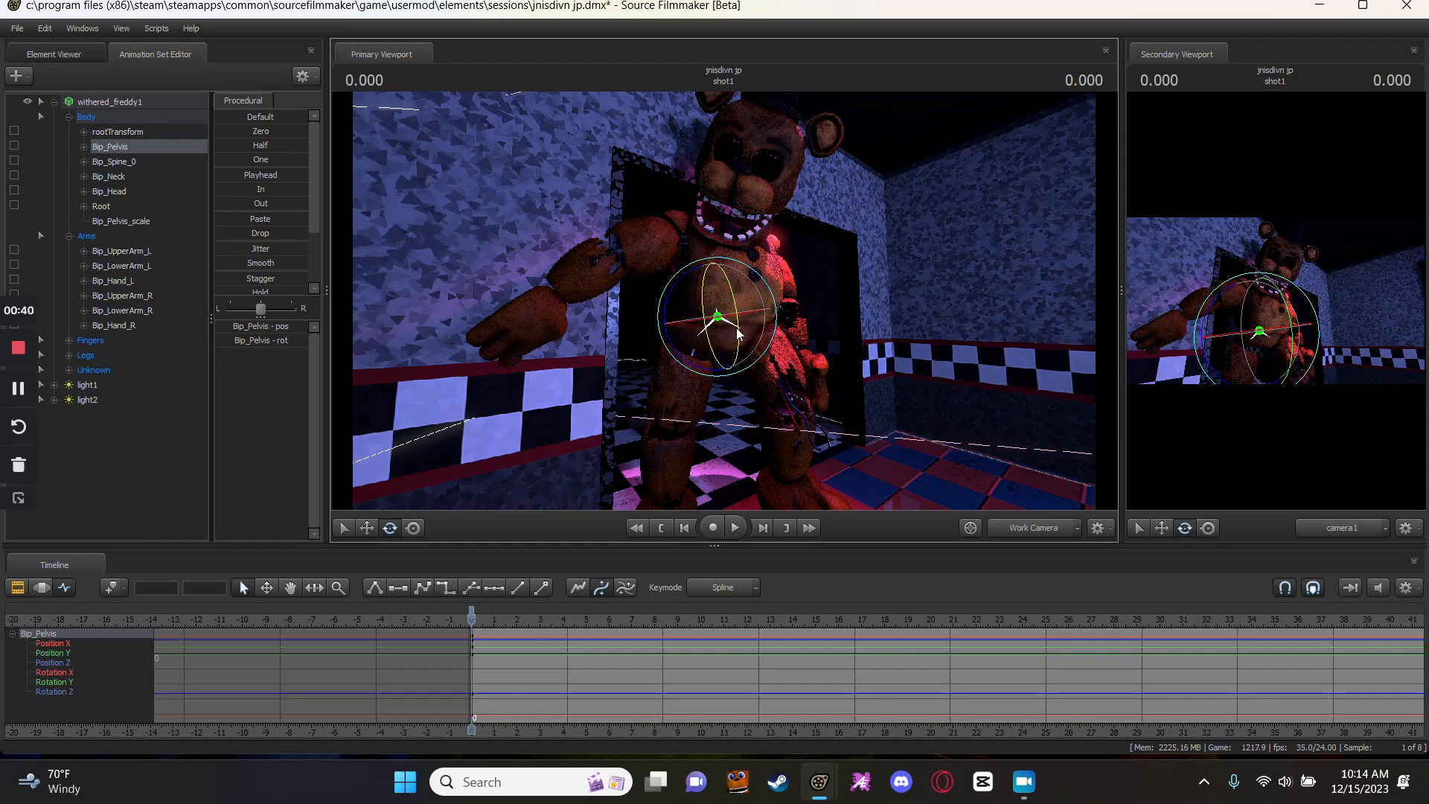
Show the selectable bones by picking Withered Freddy's left lower arm, neck and right upper arm in turn.
{"action": "key", "text": "ctrl"}
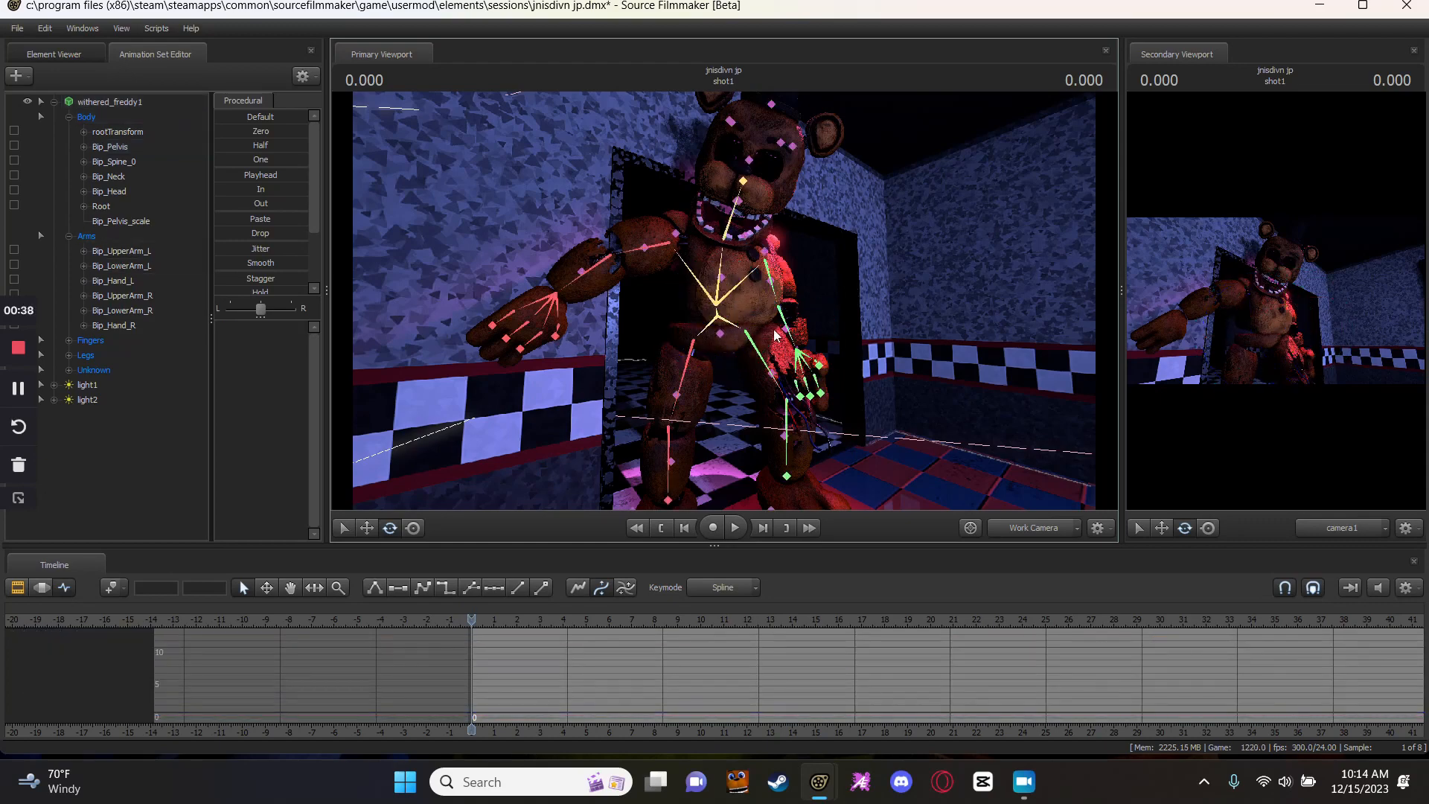
{"action": "left_click", "coordinate": [791, 340], "text": "ctrl"}
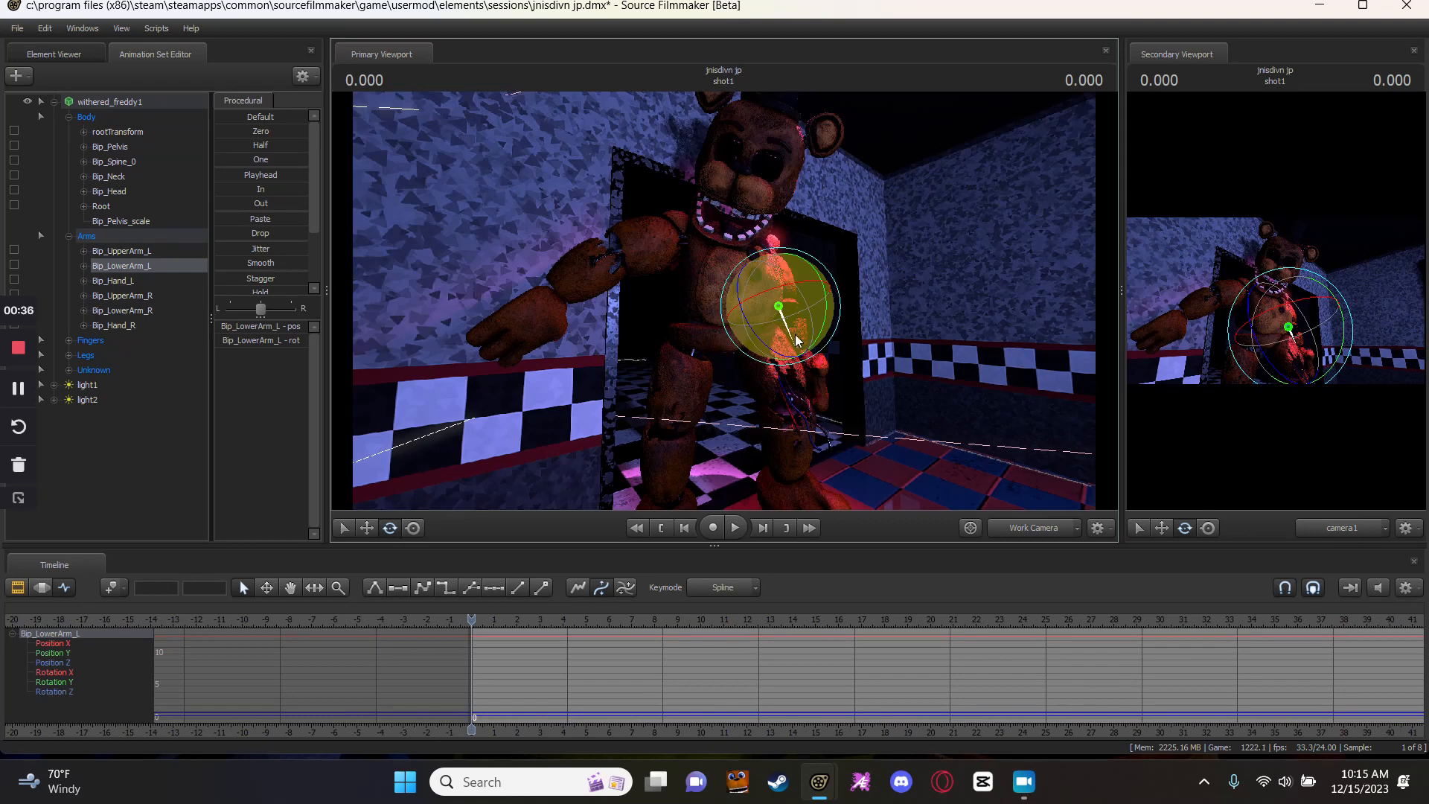
{"action": "key", "text": "ctrl"}
{"action": "left_click", "coordinate": [723, 236], "text": "ctrl"}
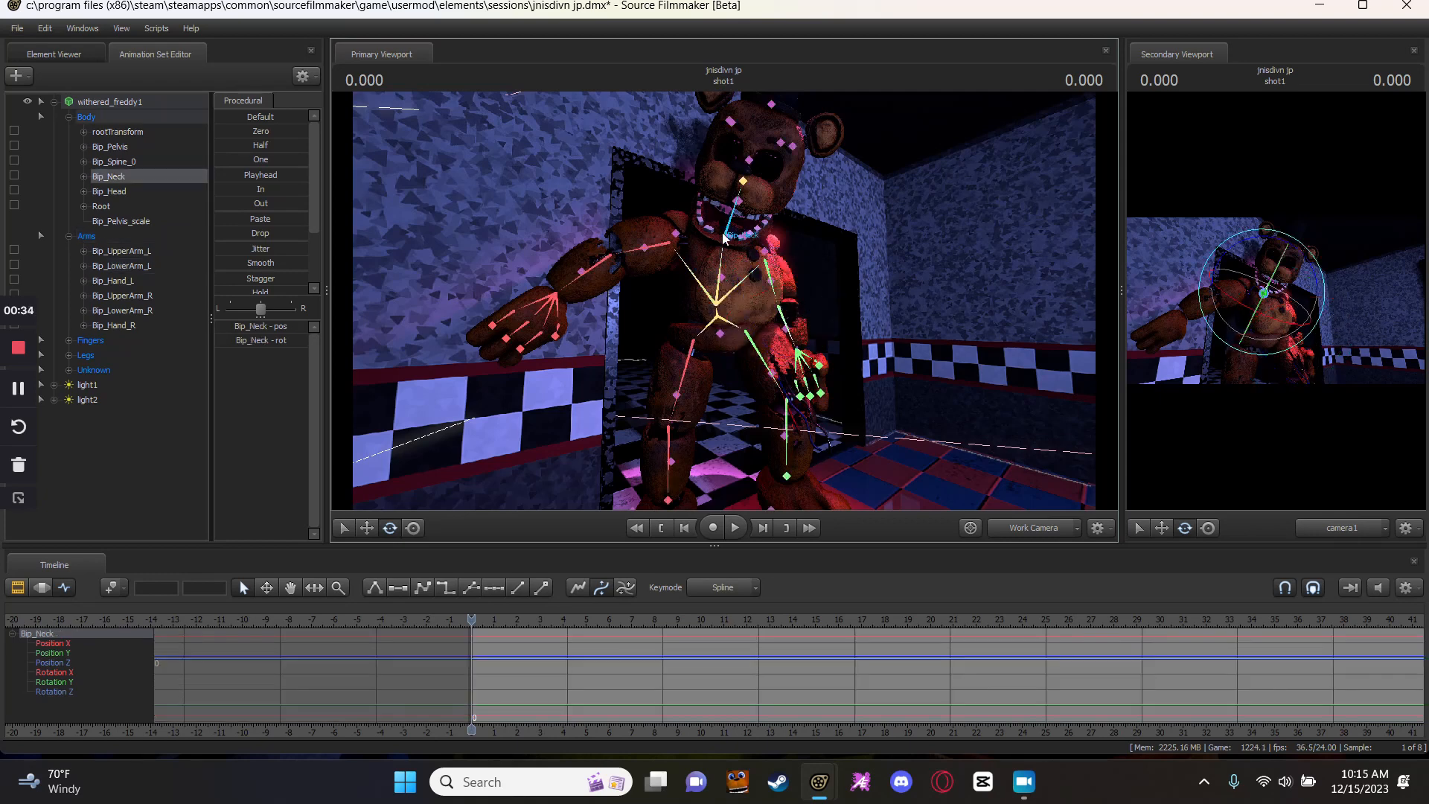
{"action": "left_click", "coordinate": [646, 250], "text": "ctrl"}
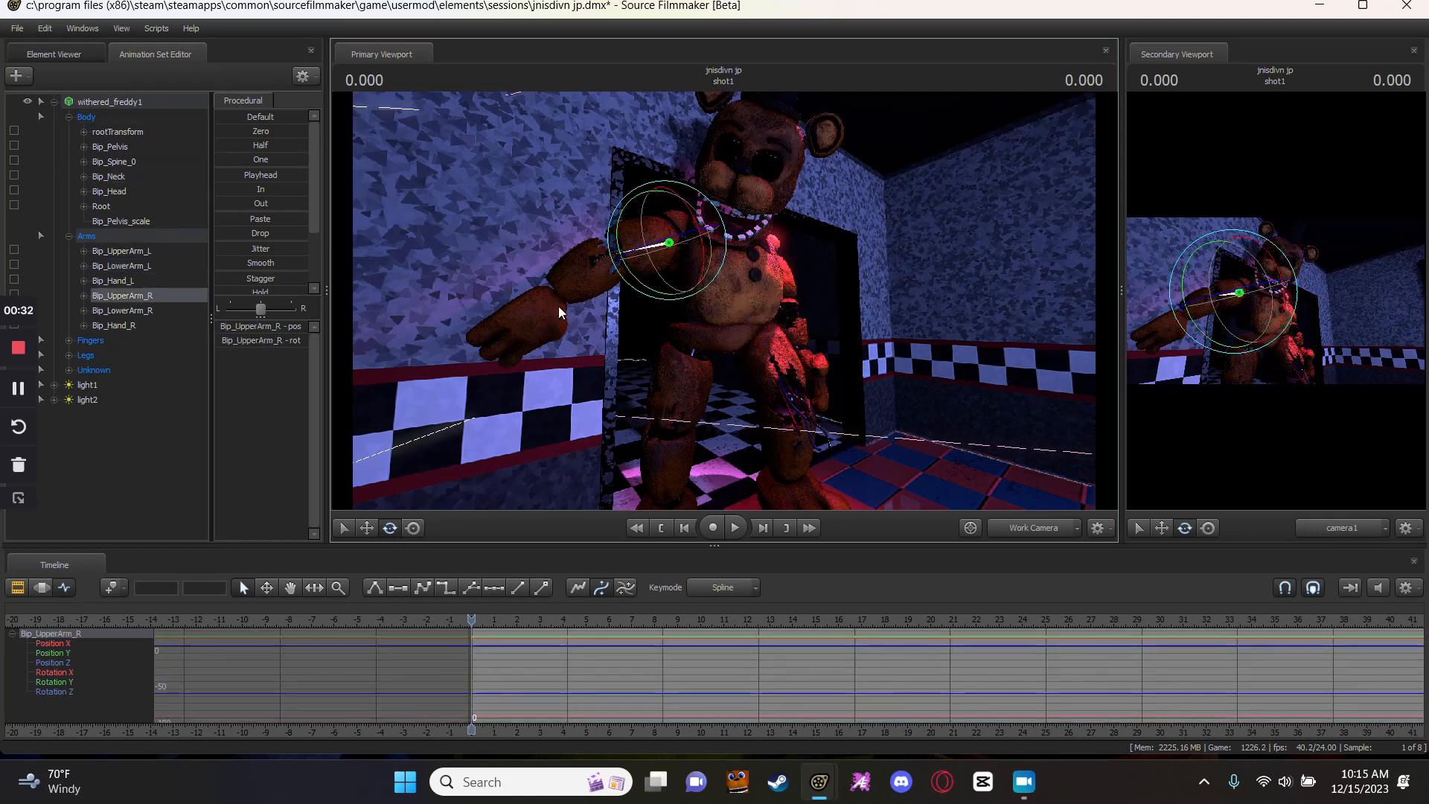
Add a keyframe to the right upper arm bone near the start of the shot and return the playhead to 0.
{"action": "key", "text": "space"}
{"action": "key", "text": "m"}
{"action": "key", "text": "Home"}
{"action": "key", "text": "Right"}
{"action": "key", "text": "Left"}
{"action": "key", "text": "Left"}
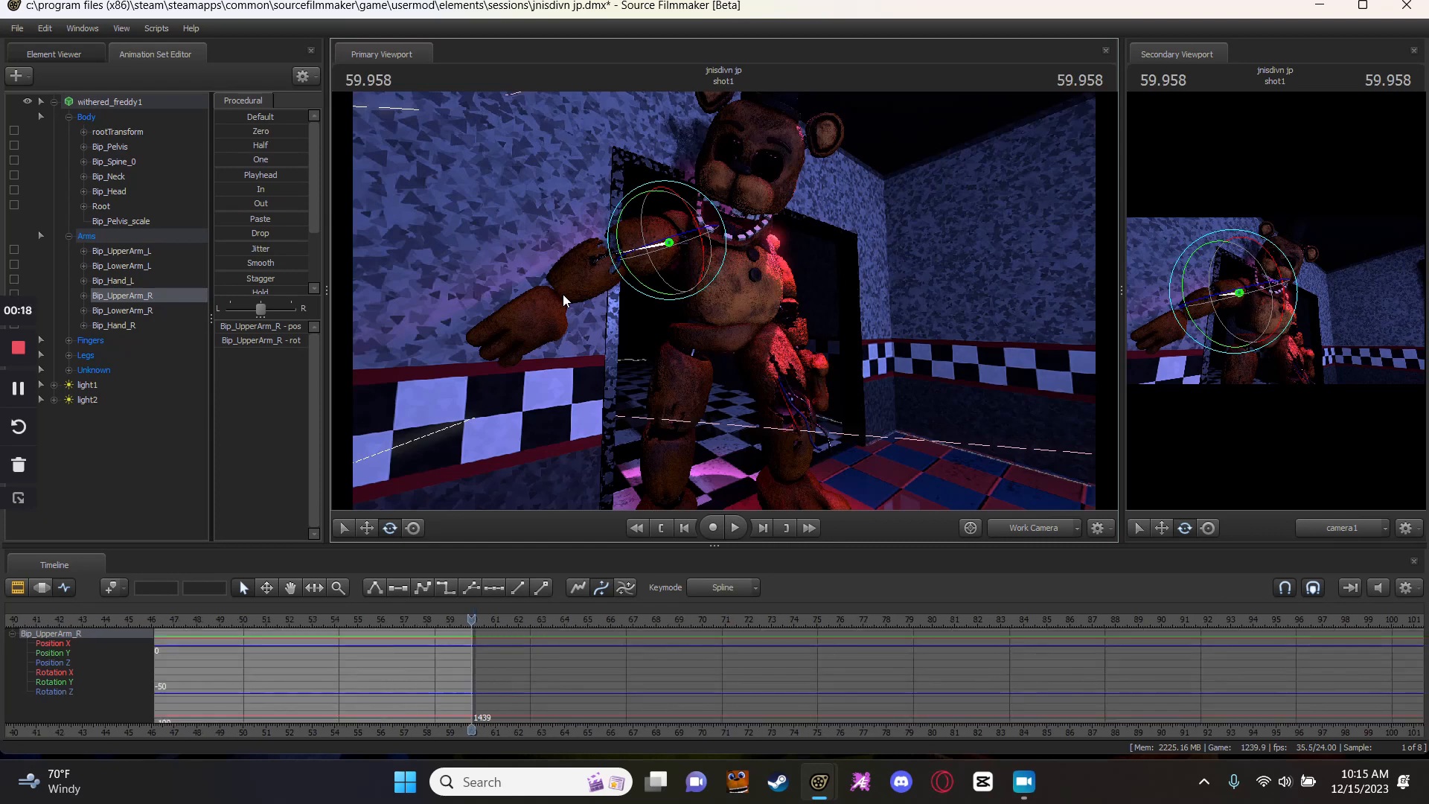
{"action": "key", "text": "Right"}
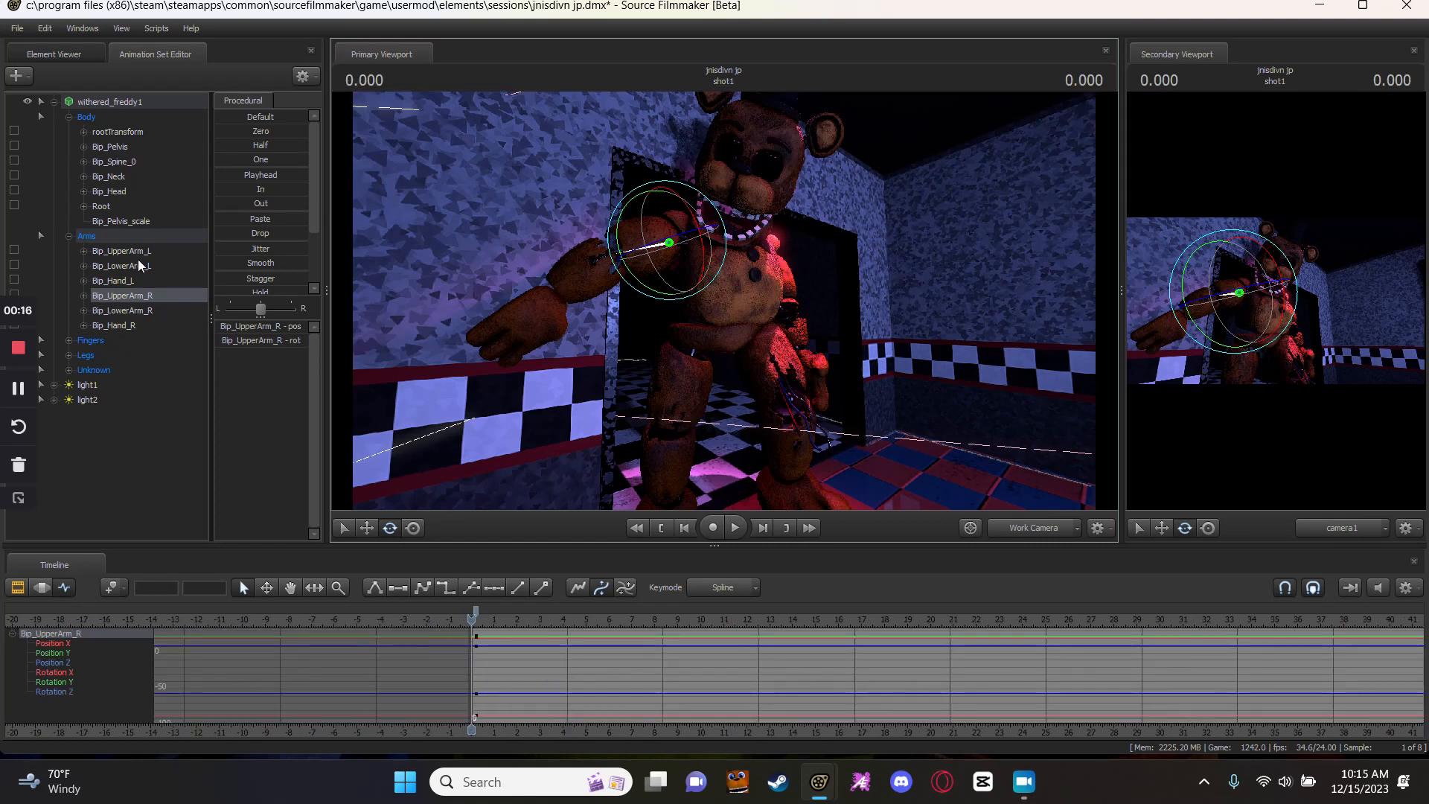
Select Withered Freddy's left lower arm bone and give it a keyframe at the start of the shot.
{"action": "left_click", "coordinate": [725, 326], "text": "ctrl"}
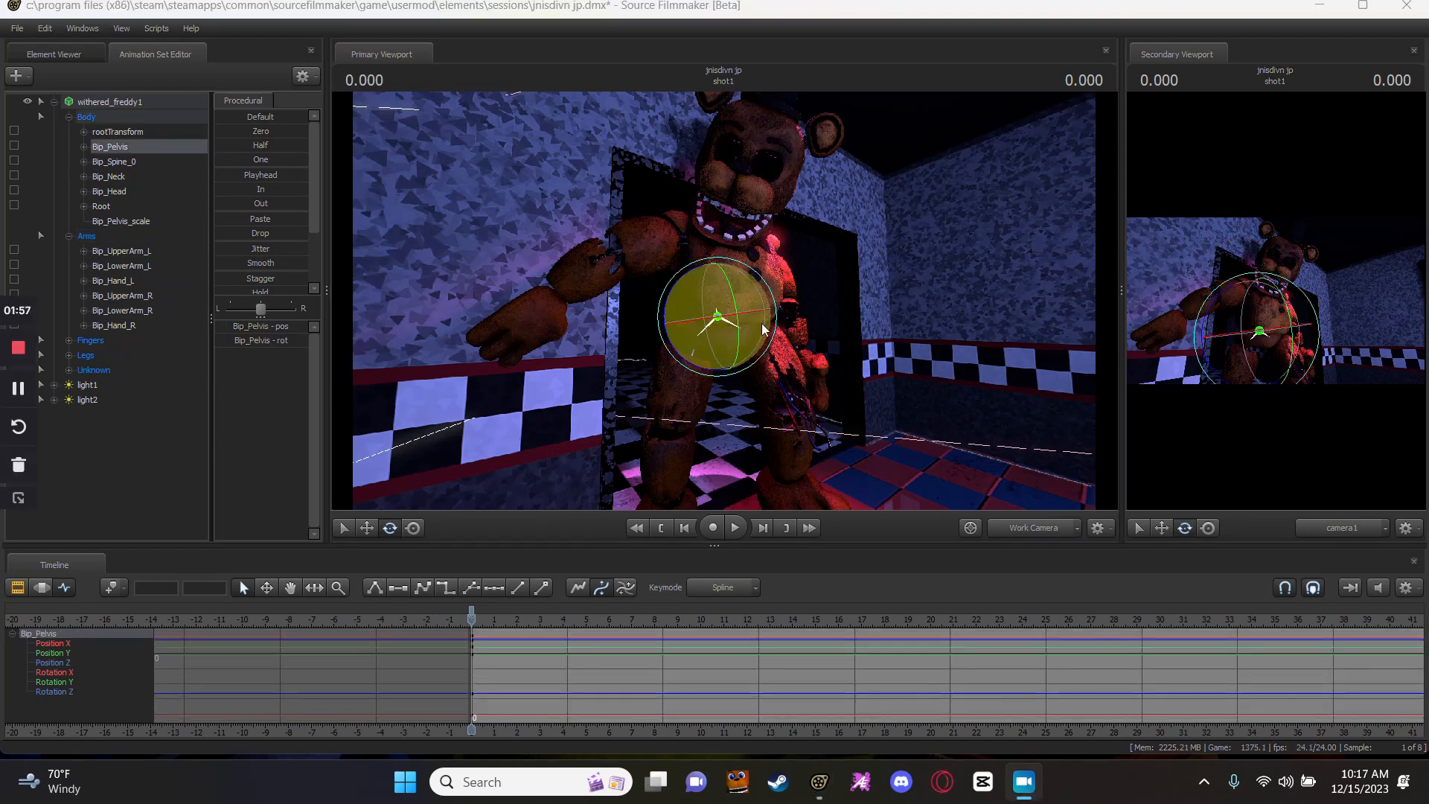
{"action": "left_click", "coordinate": [791, 307]}
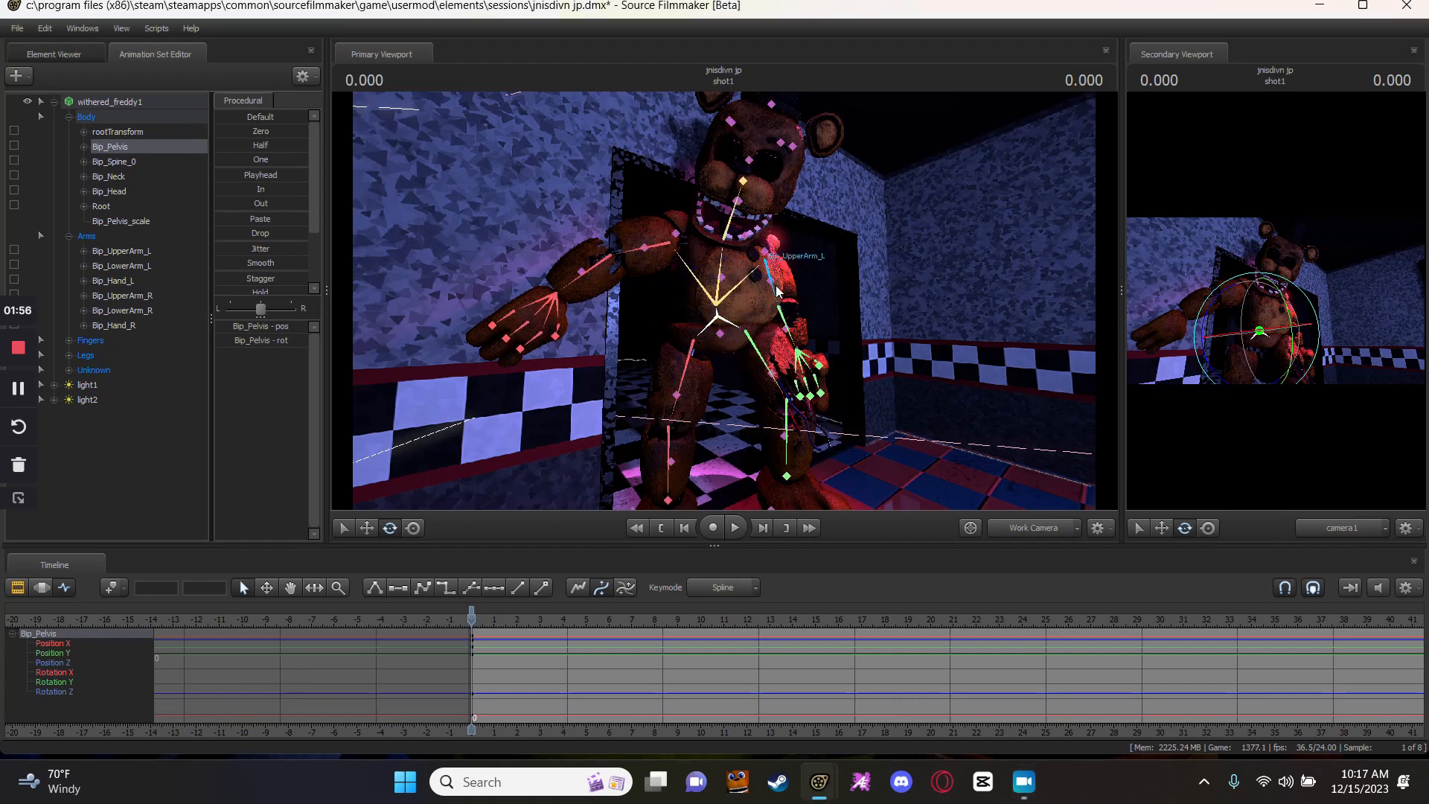
{"action": "left_click", "coordinate": [790, 291], "text": "ctrl"}
{"action": "left_click", "coordinate": [781, 317]}
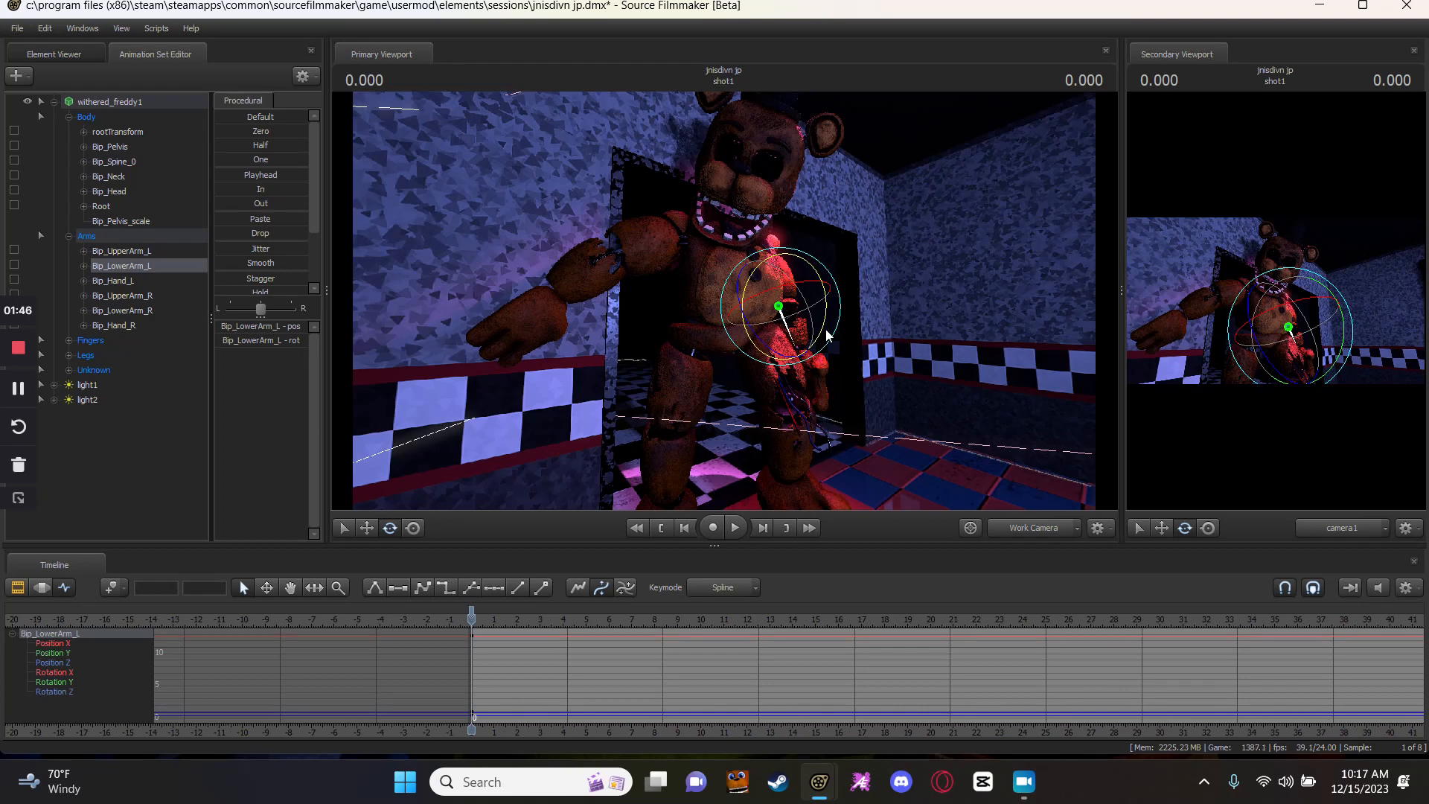
Try rotating the left lower arm within the first three frames, undo the extra keyframe, and return the playhead to 0.
{"action": "key", "text": "Right"}
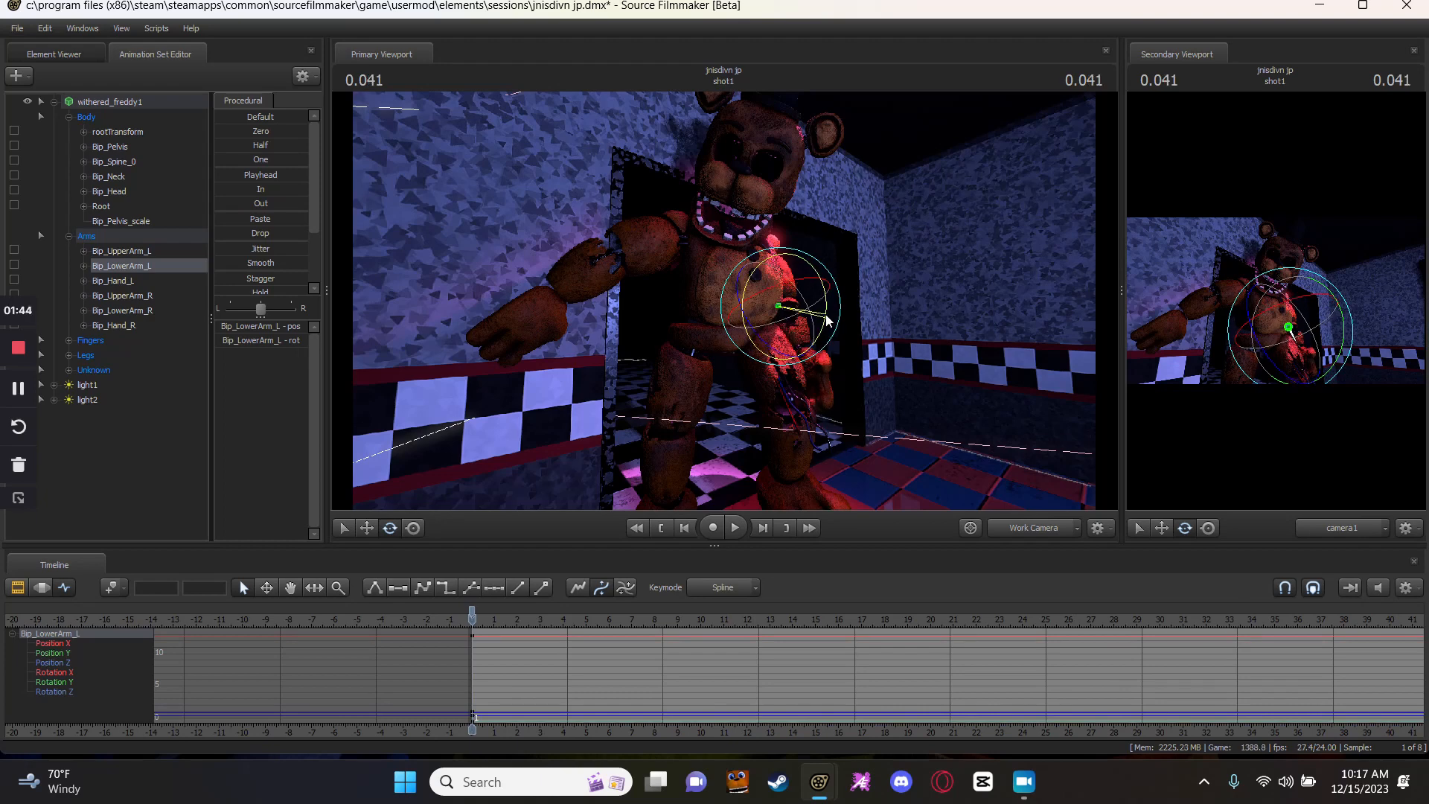
{"action": "key", "text": "Right"}
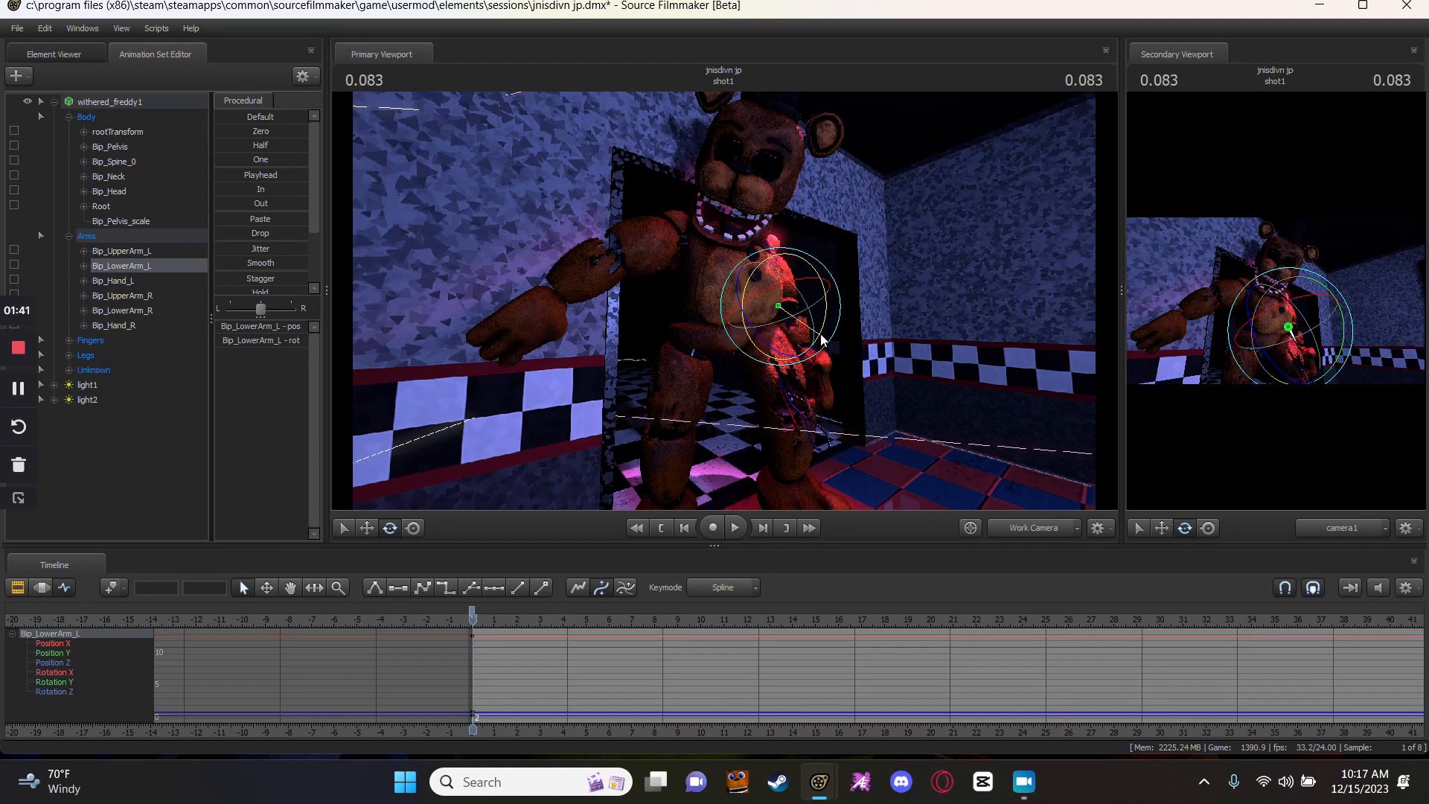
{"action": "key", "text": "Right"}
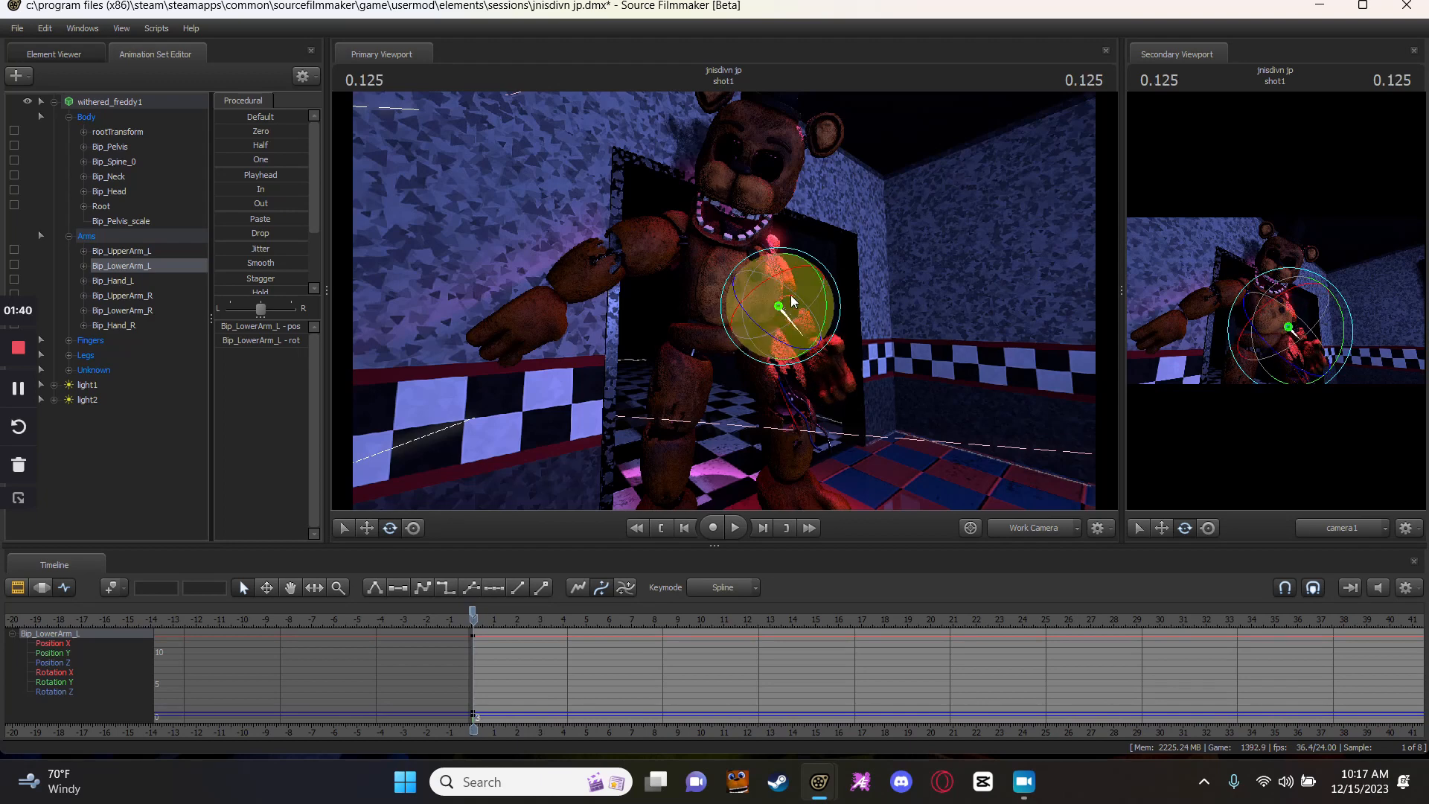
{"action": "scroll", "coordinate": [496, 714], "scroll_direction": "down", "scroll_amount": 3}
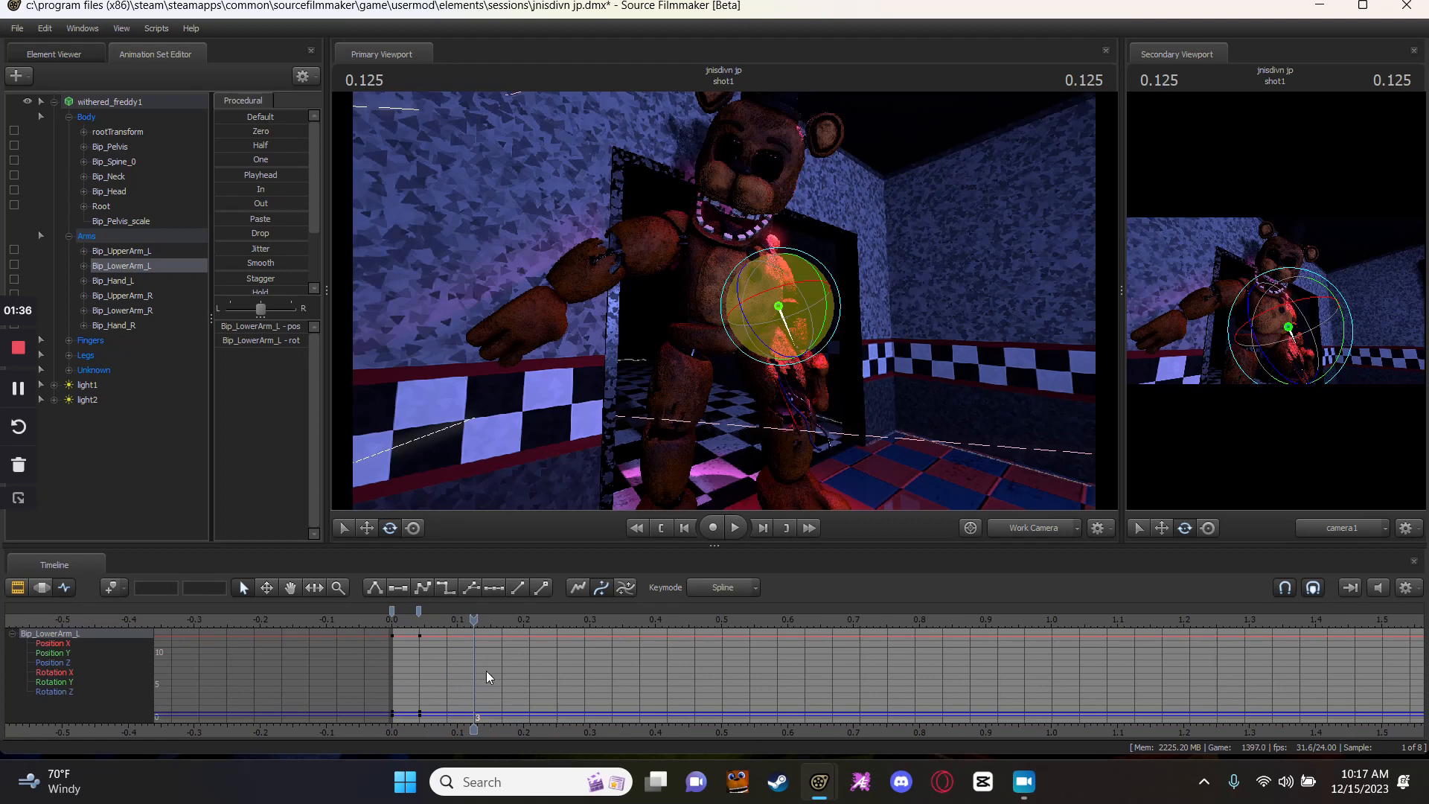
{"action": "key", "text": "ctrl+z"}
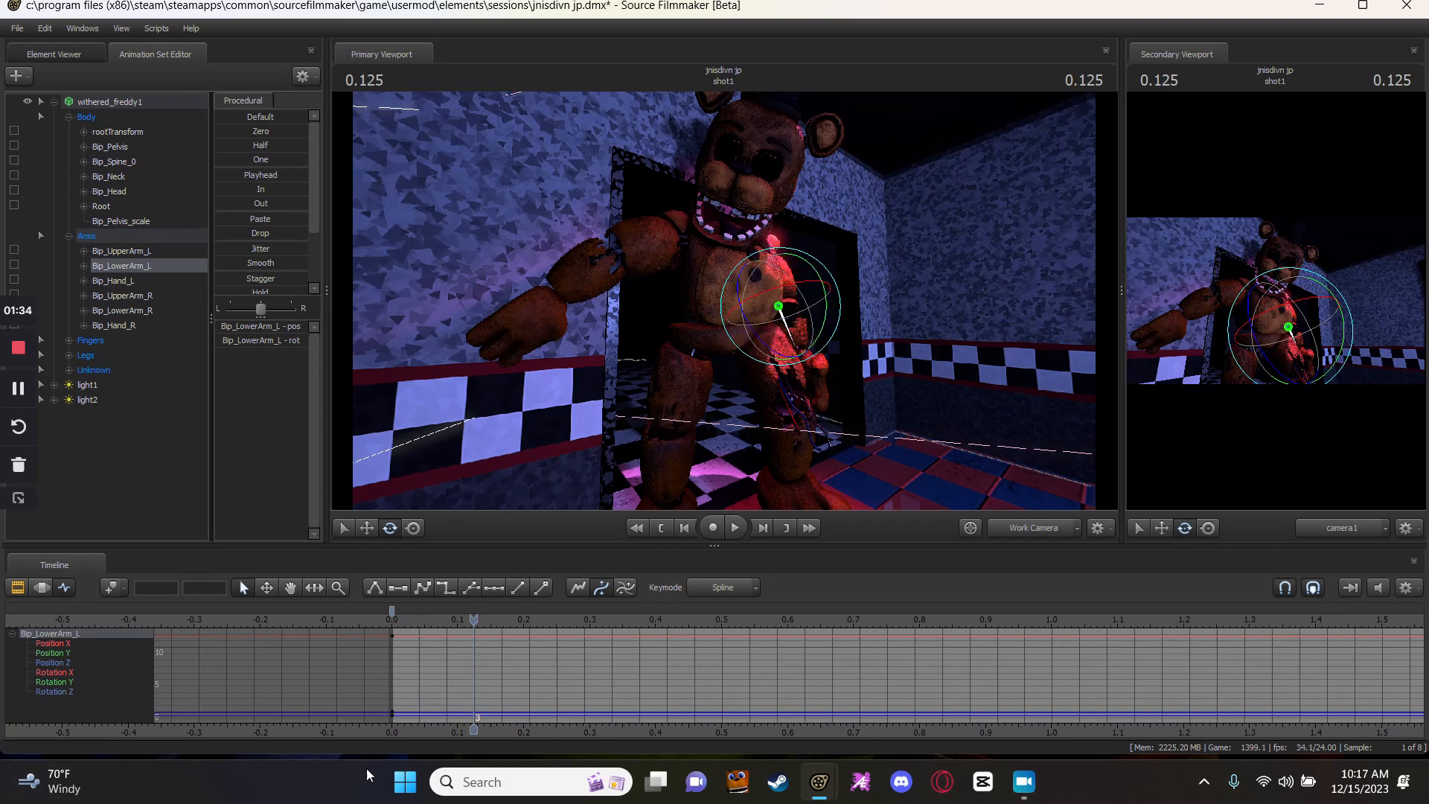
{"action": "left_click", "coordinate": [407, 616]}
{"action": "left_click", "coordinate": [388, 677]}
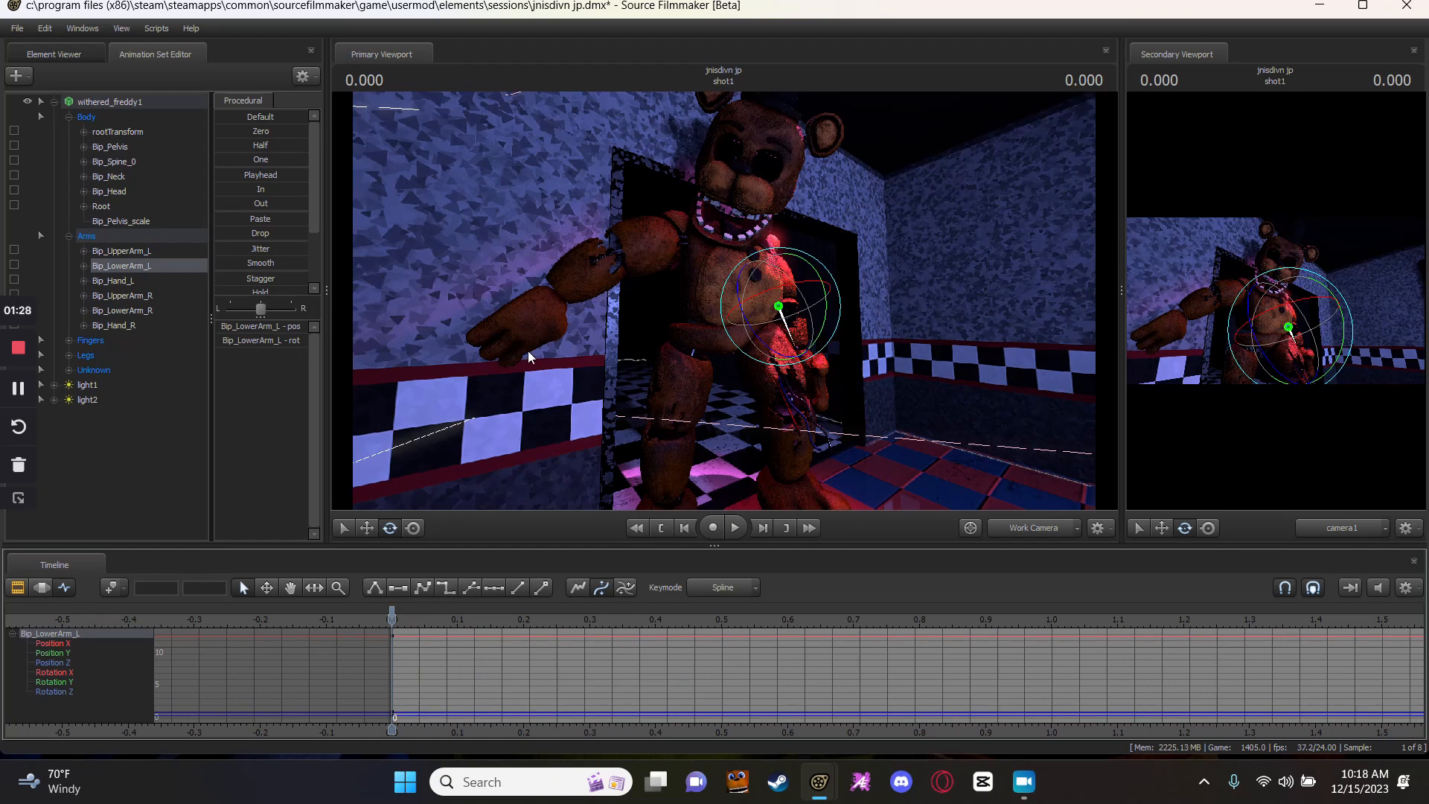
Advance the playhead to 0.208 and rotate the left lower arm upward to keyframe a raised pose.
{"action": "key", "text": "Right"}
{"action": "key", "text": "Right"}
{"action": "key", "text": "Right"}
{"action": "key", "text": "Right"}
{"action": "key", "text": "Right"}
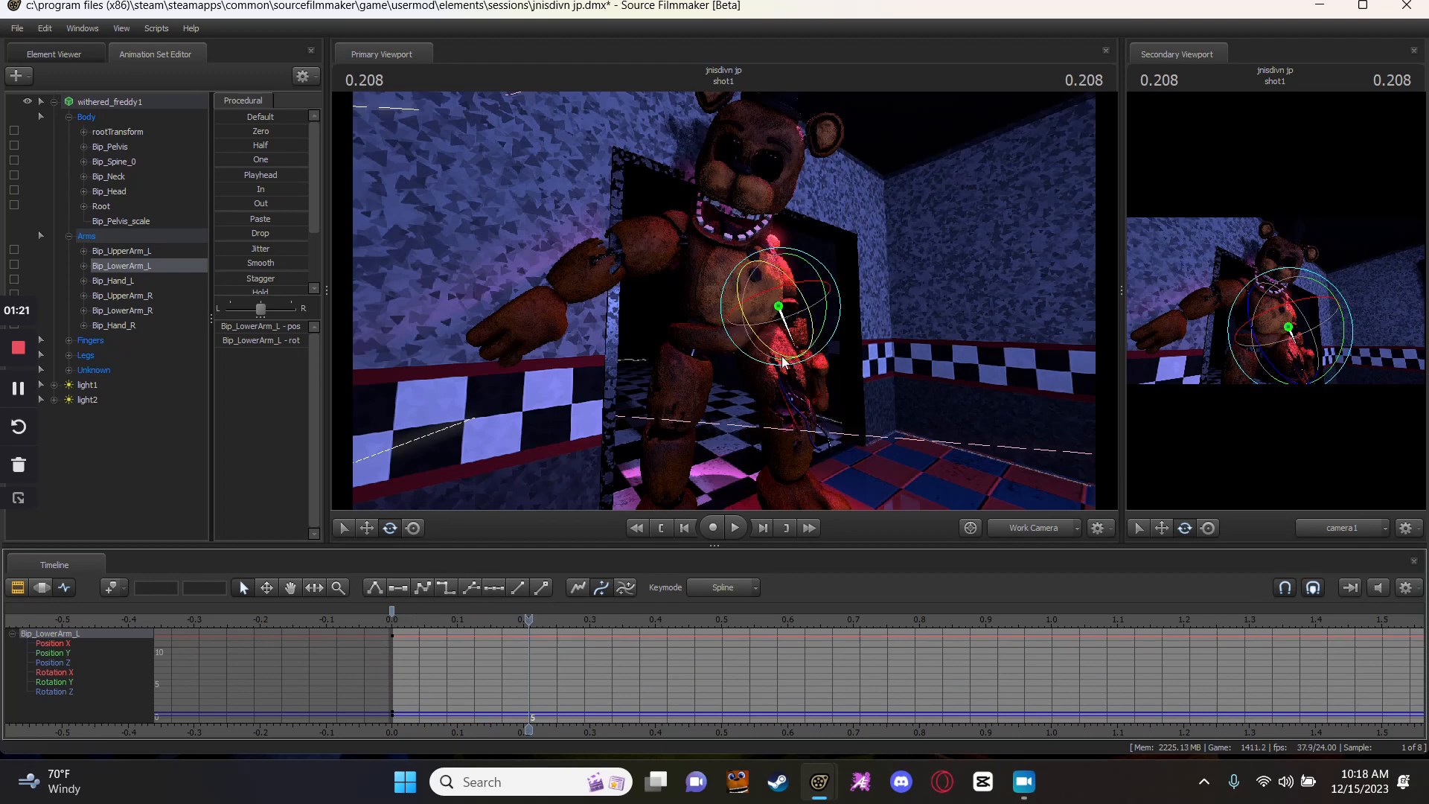
{"action": "left_click_drag", "start_coordinate": [823, 344], "coordinate": [816, 248]}
Play the arm-raising animation several times from the start of the shot and return the playhead to 0.
{"action": "key", "text": "Home"}
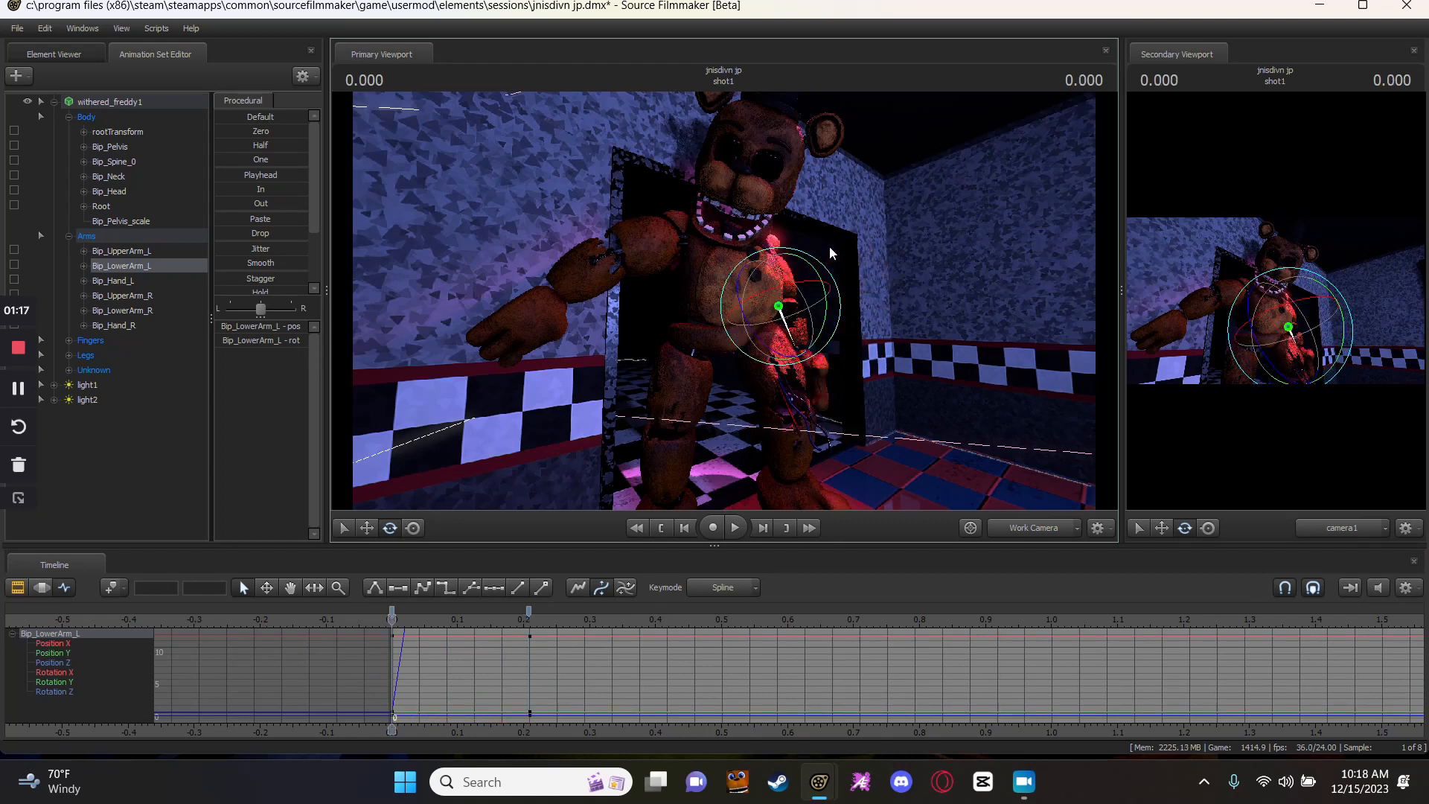
{"action": "key", "text": "space"}
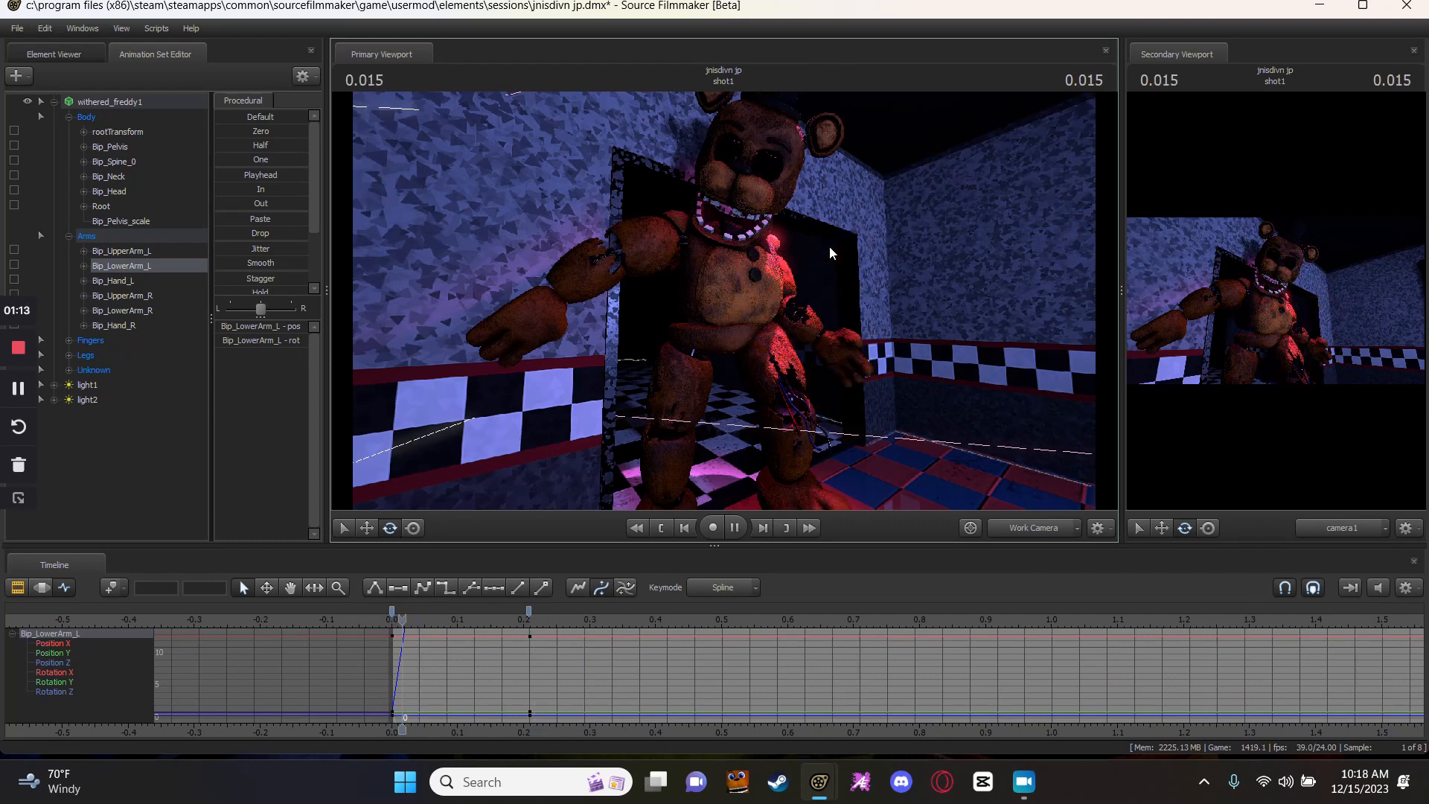
{"action": "key", "text": "space"}
{"action": "key", "text": "Home"}
{"action": "key", "text": "space"}
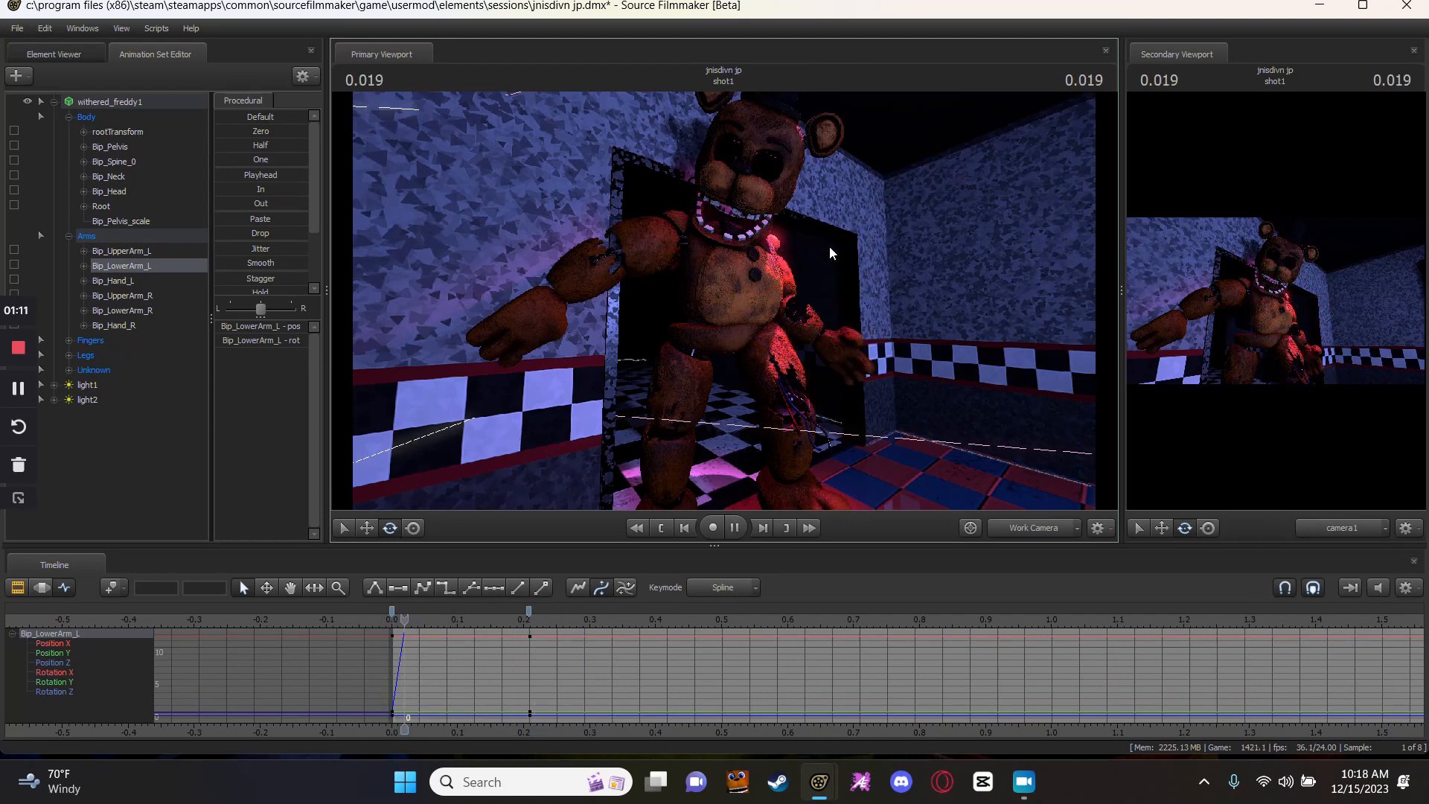
{"action": "key", "text": "space"}
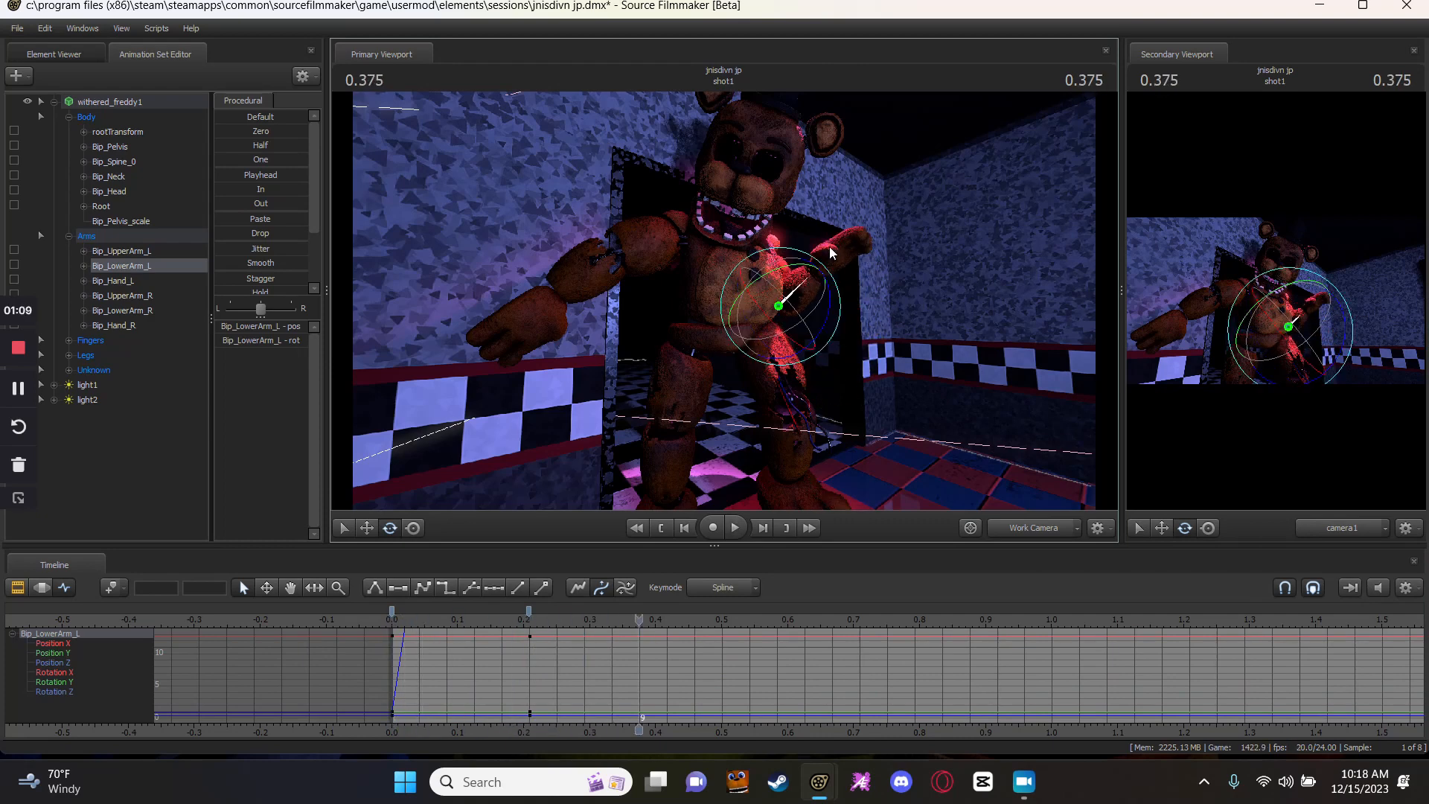
{"action": "key", "text": "Home"}
{"action": "key", "text": "space"}
{"action": "key", "text": "space"}
{"action": "key", "text": "Home"}
{"action": "key", "text": "space"}
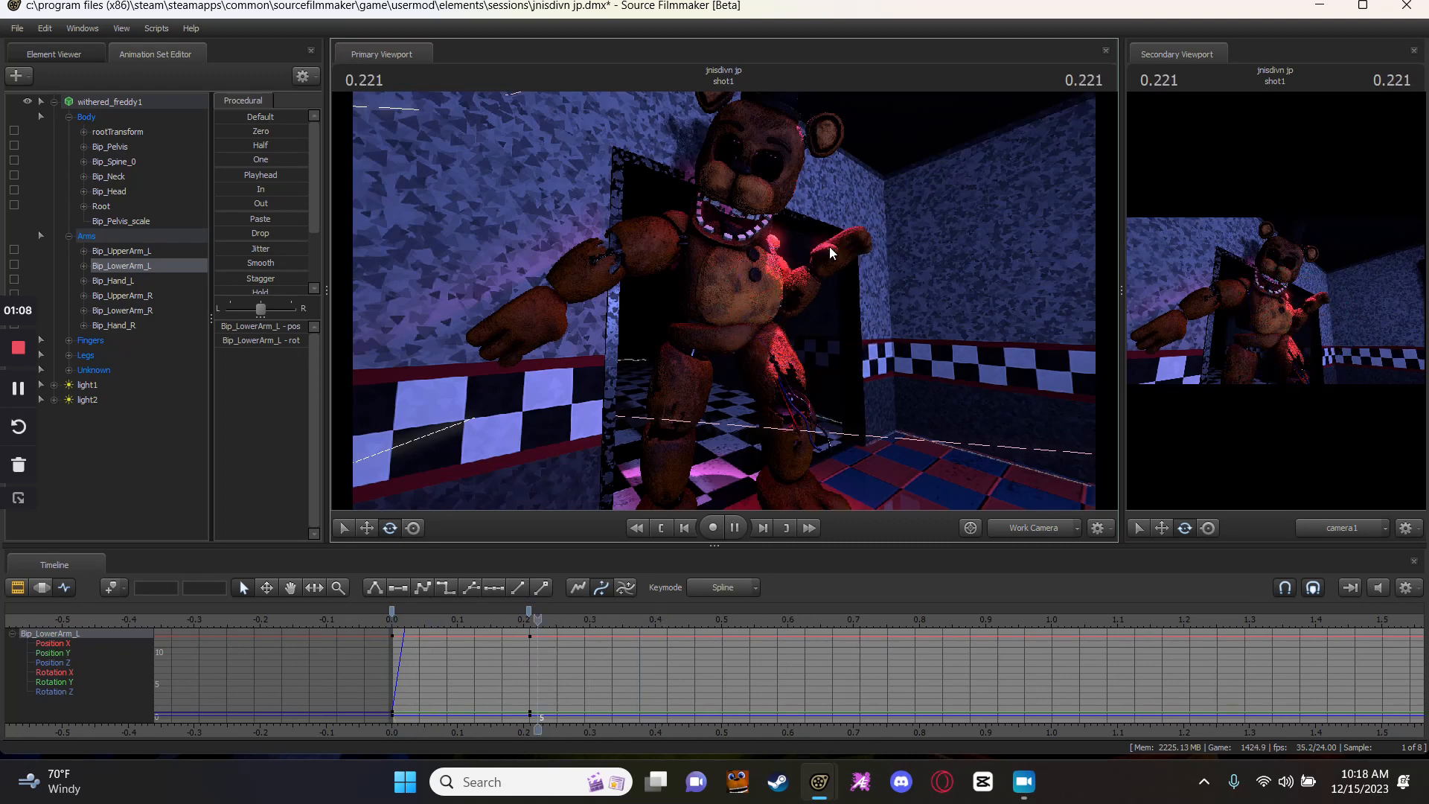
{"action": "key", "text": "space"}
{"action": "key", "text": "Home"}
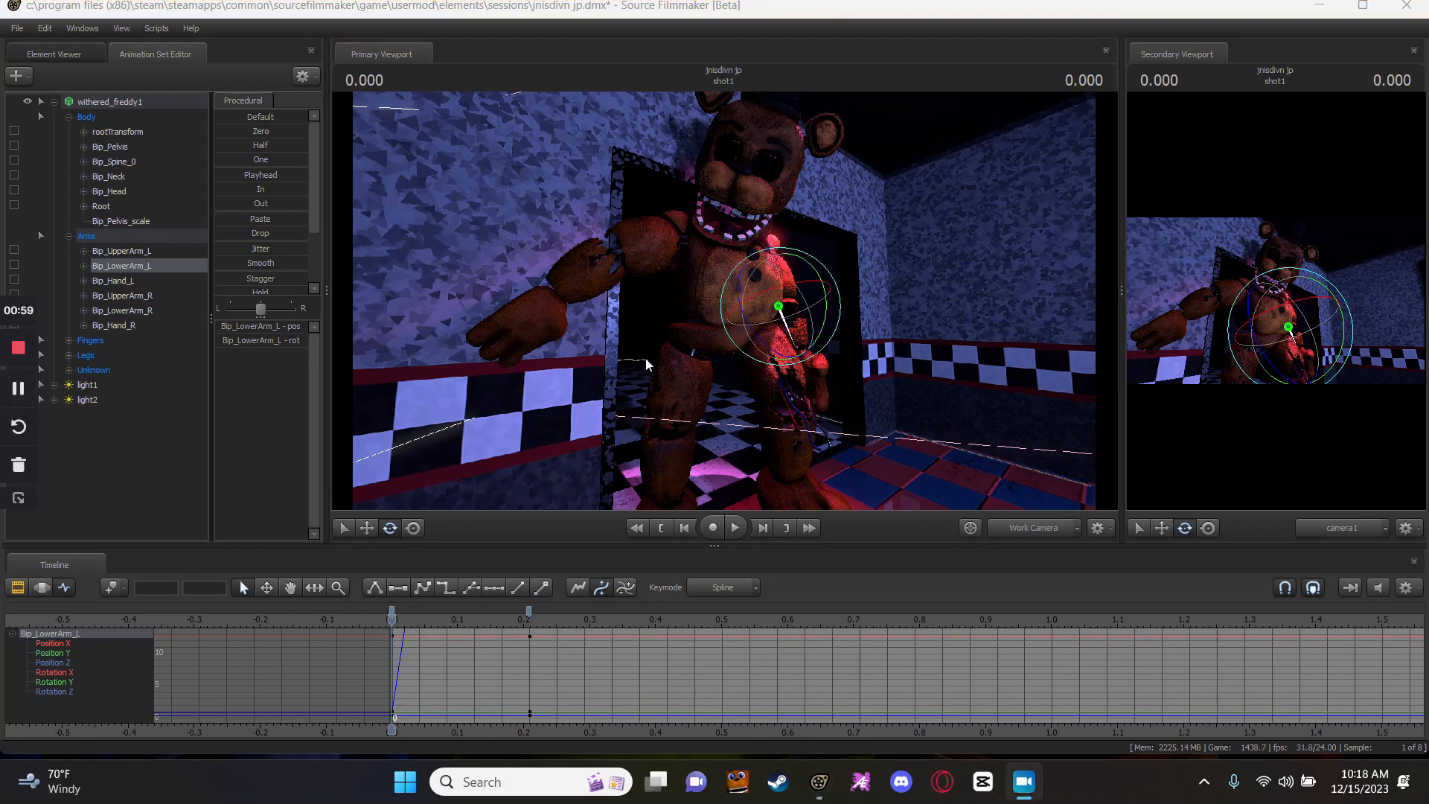
Play the arm raise briefly and step frame by frame to the keyframe at 0.208.
{"action": "left_click", "coordinate": [591, 691]}
{"action": "key", "text": "space"}
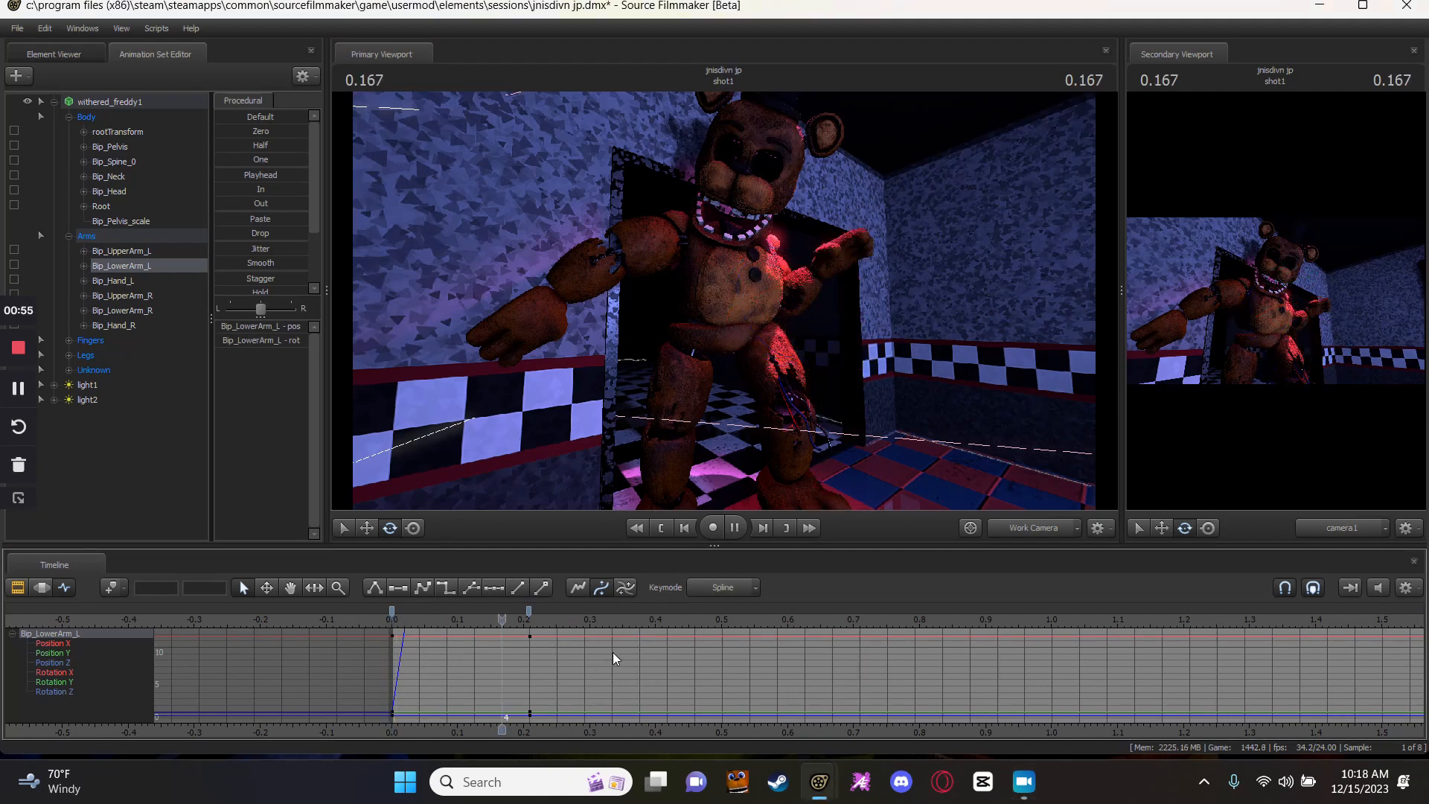
{"action": "key", "text": "space"}
{"action": "key", "text": "Right"}
{"action": "key", "text": "Right"}
{"action": "key", "text": "Right"}
{"action": "key", "text": "Right"}
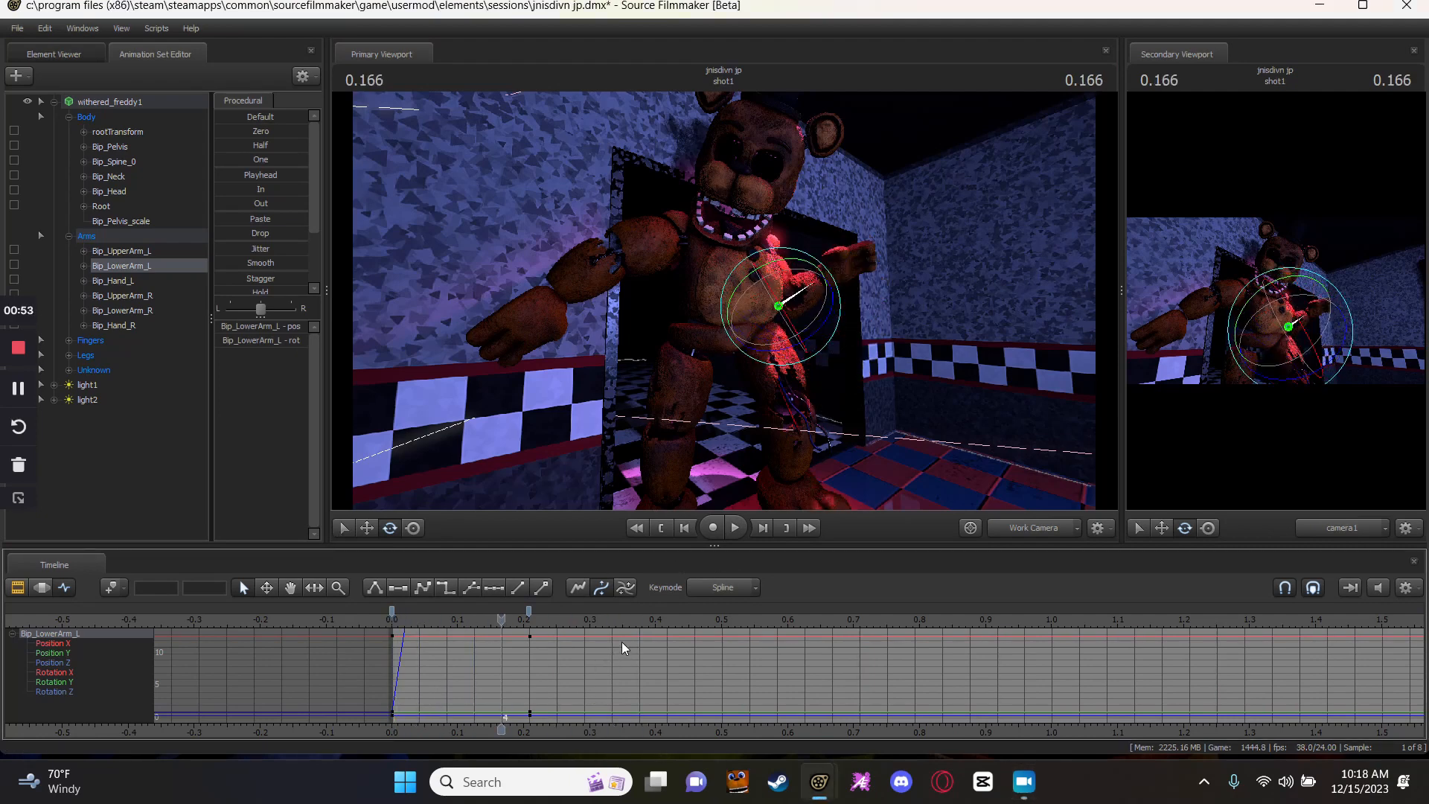
{"action": "key", "text": "Right"}
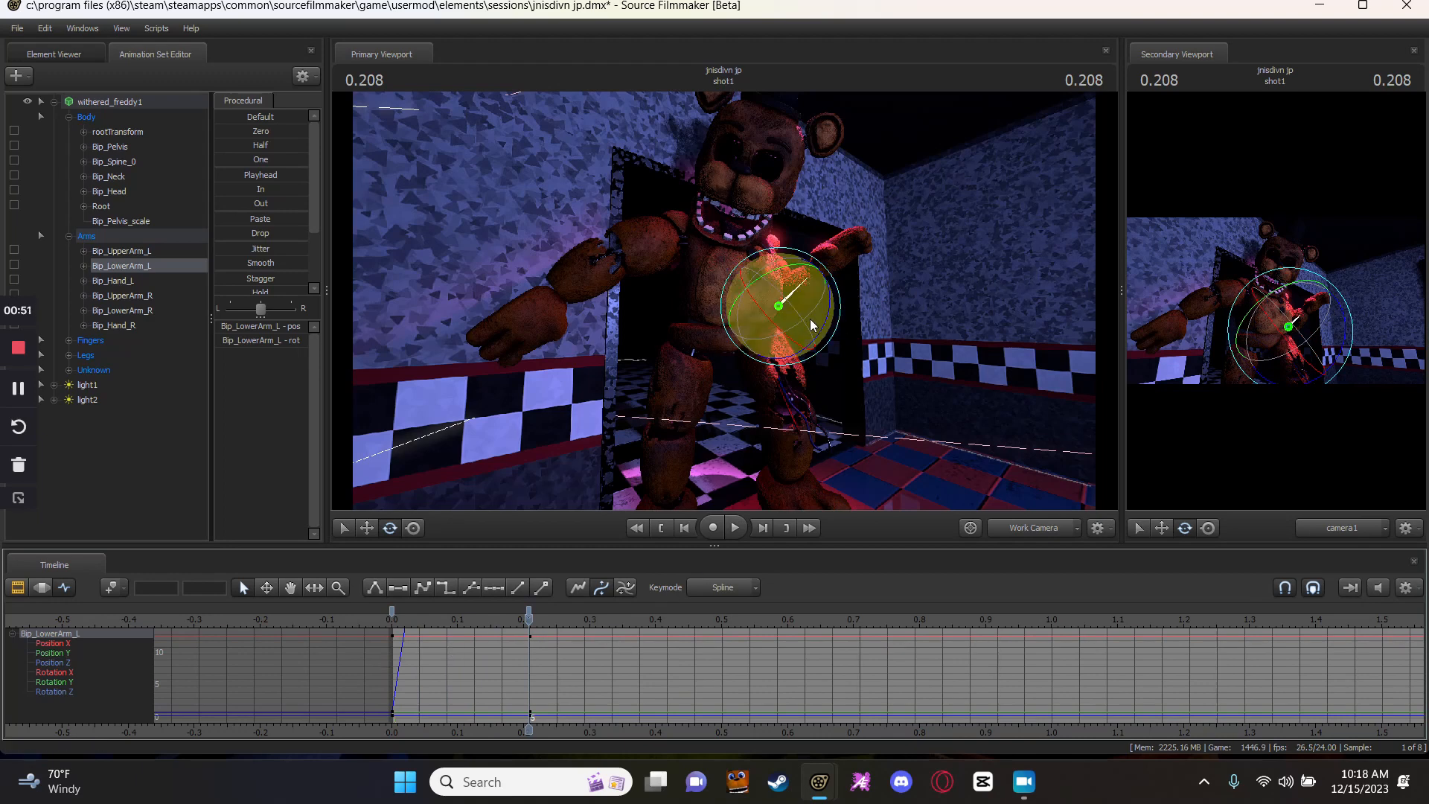
Replay the arm raise, return to the keyframe at 0.208, and rotate the left lower arm inward toward the head.
{"action": "key", "text": "Home"}
{"action": "key", "text": "space"}
{"action": "key", "text": "space"}
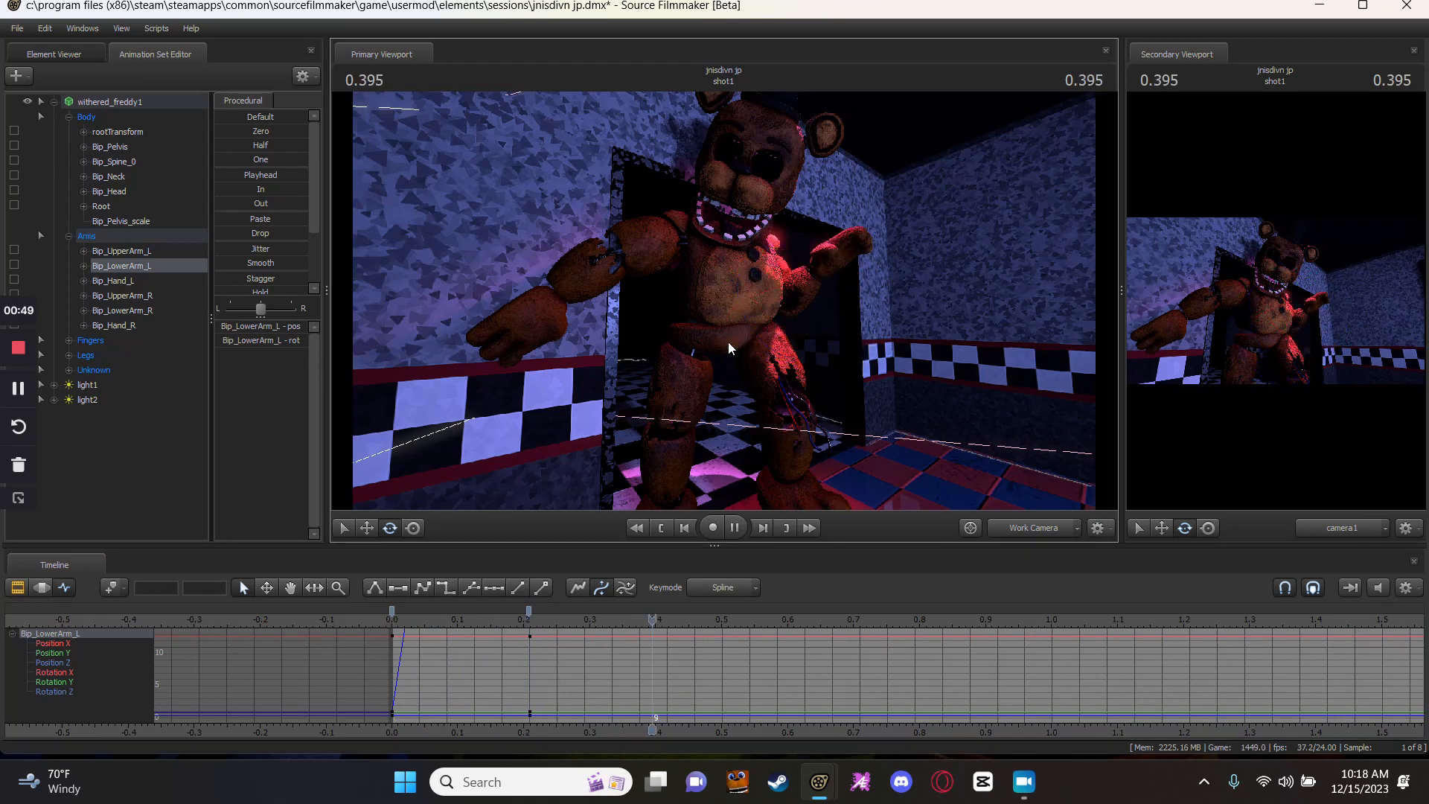
{"action": "key", "text": "Right"}
{"action": "key", "text": "Right"}
{"action": "key", "text": "Right"}
{"action": "key", "text": "Right"}
{"action": "key", "text": "Right"}
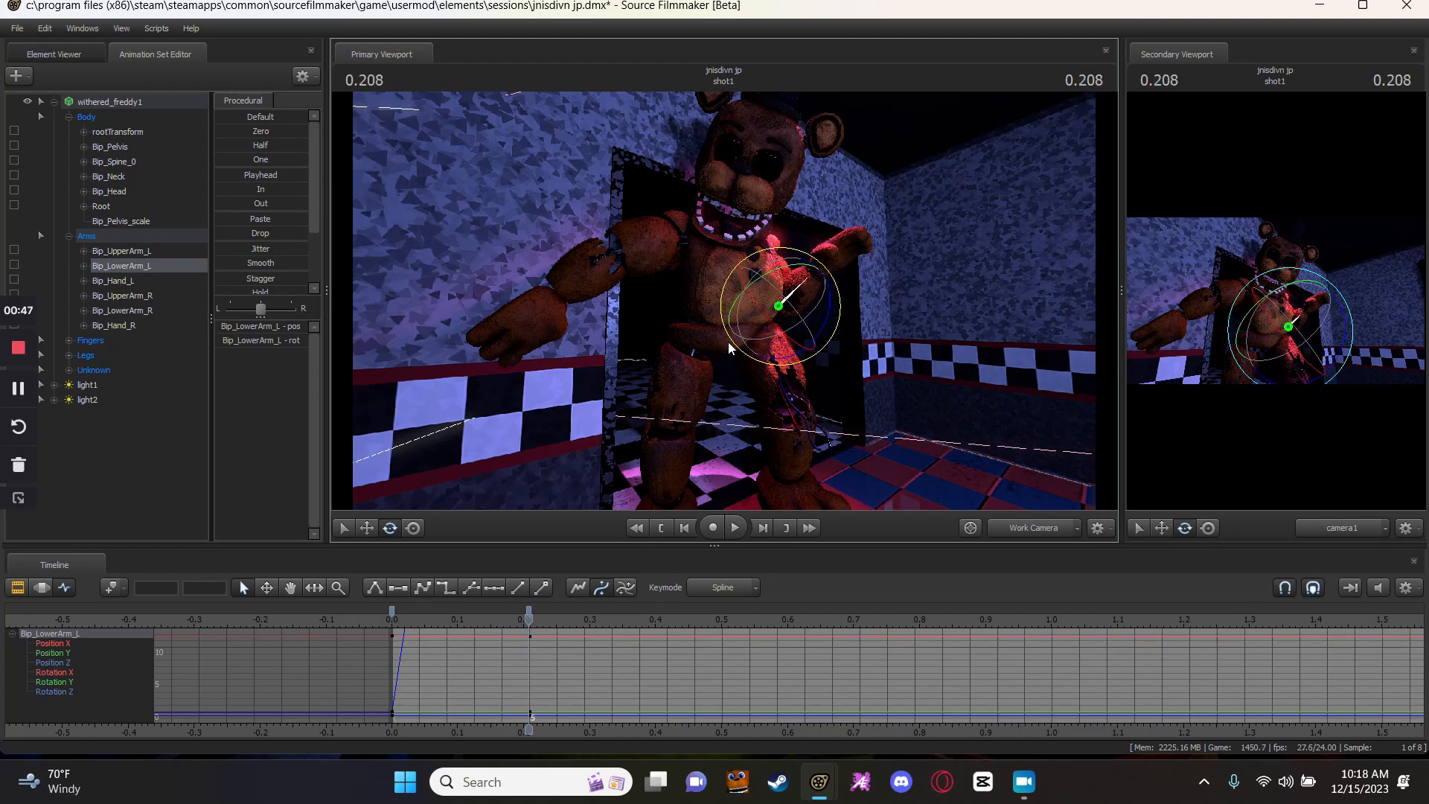
{"action": "mouse_move", "coordinate": [811, 295]}
{"action": "left_mouse_down"}
{"action": "mouse_move", "coordinate": [752, 288]}
{"action": "mouse_move", "coordinate": [835, 295]}
{"action": "mouse_move", "coordinate": [796, 312]}
{"action": "left_mouse_up"}
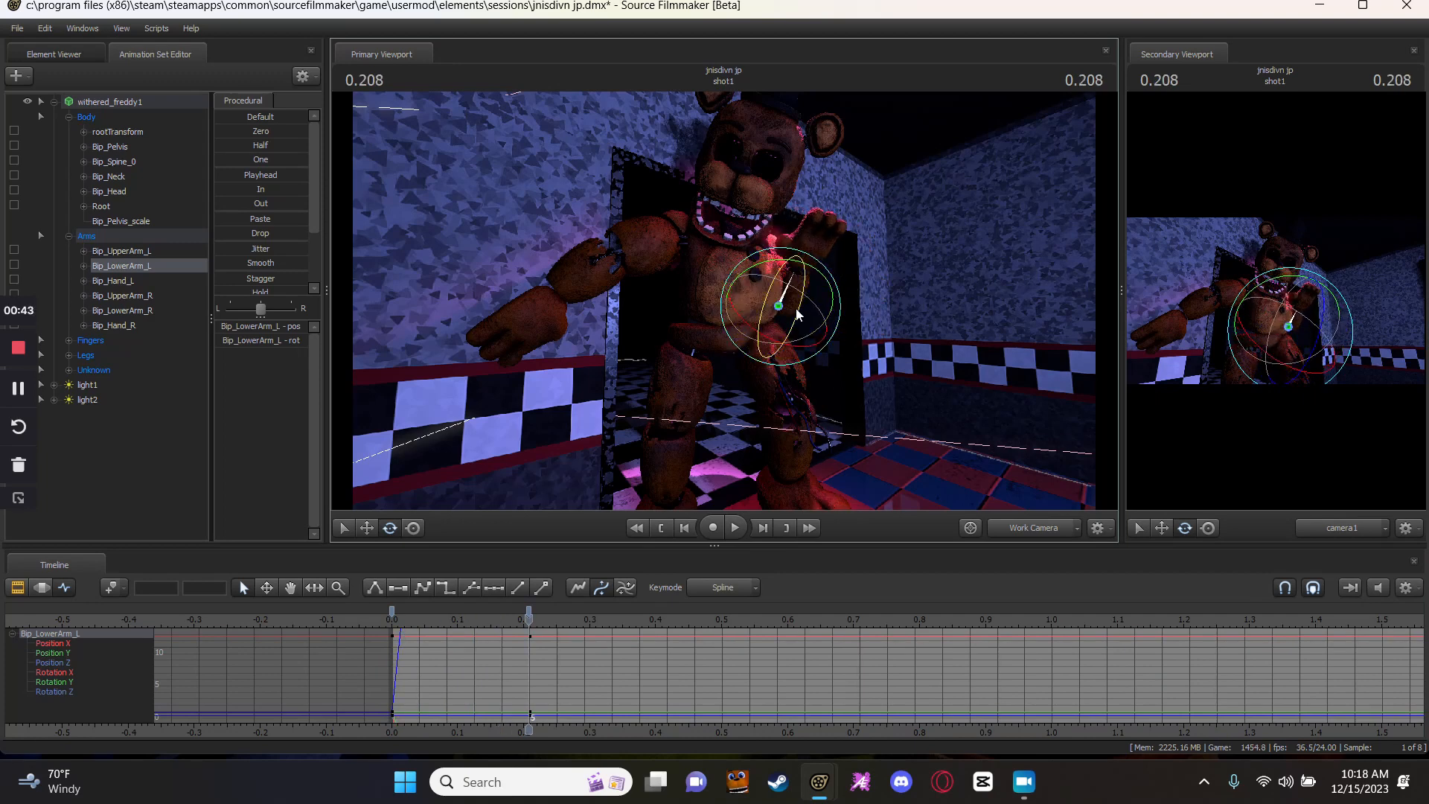
Keyframe the left lower arm's raised pose at about 0.25 and rotate the arm outward at 0.333.
{"action": "key", "text": "Right"}
{"action": "key", "text": "Left"}
{"action": "key", "text": "Left"}
{"action": "key", "text": "Right"}
{"action": "key", "text": "Right"}
{"action": "key", "text": "Right"}
{"action": "key", "text": "Left"}
{"action": "key", "text": "Right"}
{"action": "key", "text": "Right"}
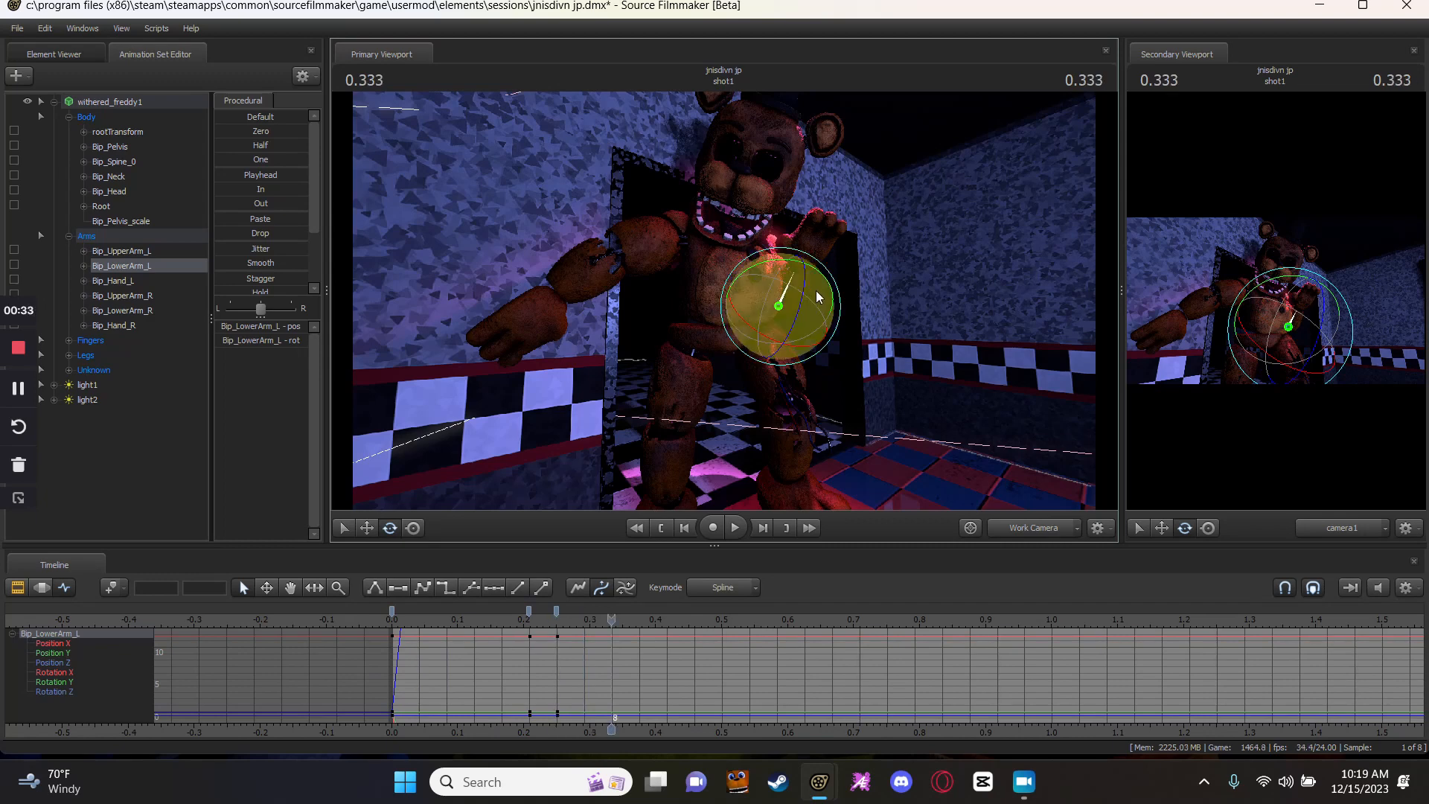
{"action": "left_click_drag", "start_coordinate": [805, 283], "coordinate": [817, 311]}
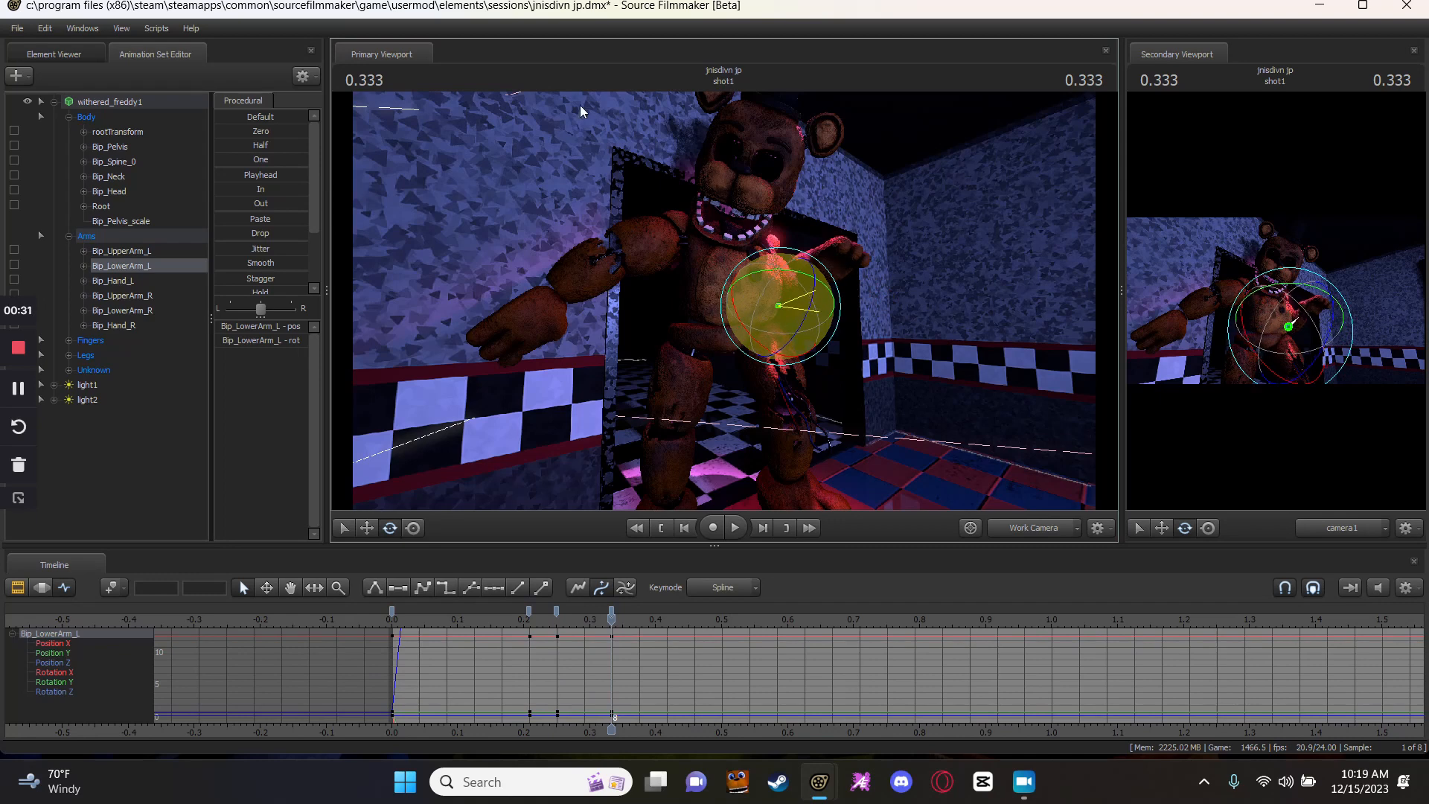
Review the left arm animation from the start of the shot and step forward to the keyframe at 0.333.
{"action": "key", "text": "space"}
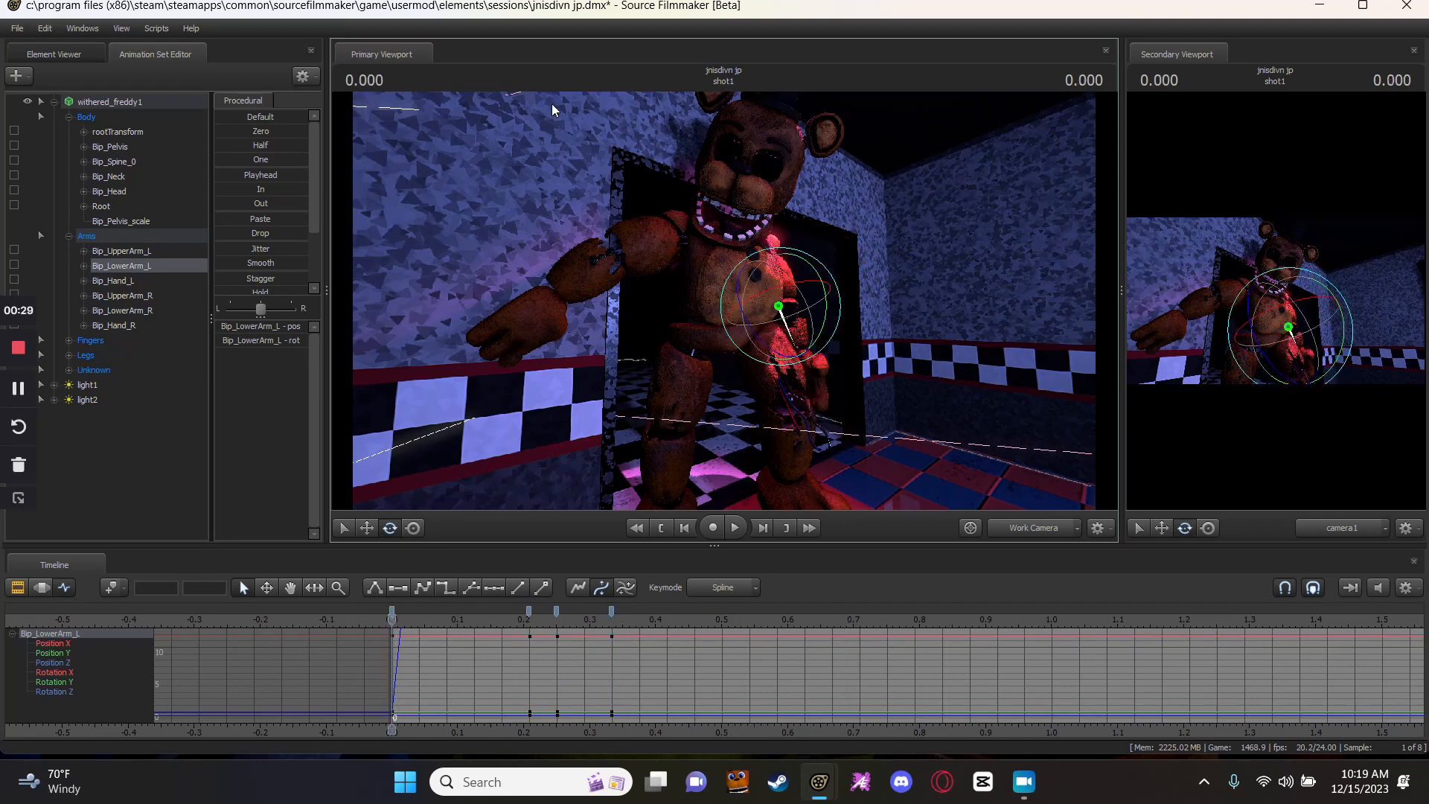
{"action": "key", "text": "space"}
{"action": "key", "text": "Right"}
{"action": "key", "text": "Right"}
{"action": "key", "text": "Right"}
{"action": "key", "text": "Right"}
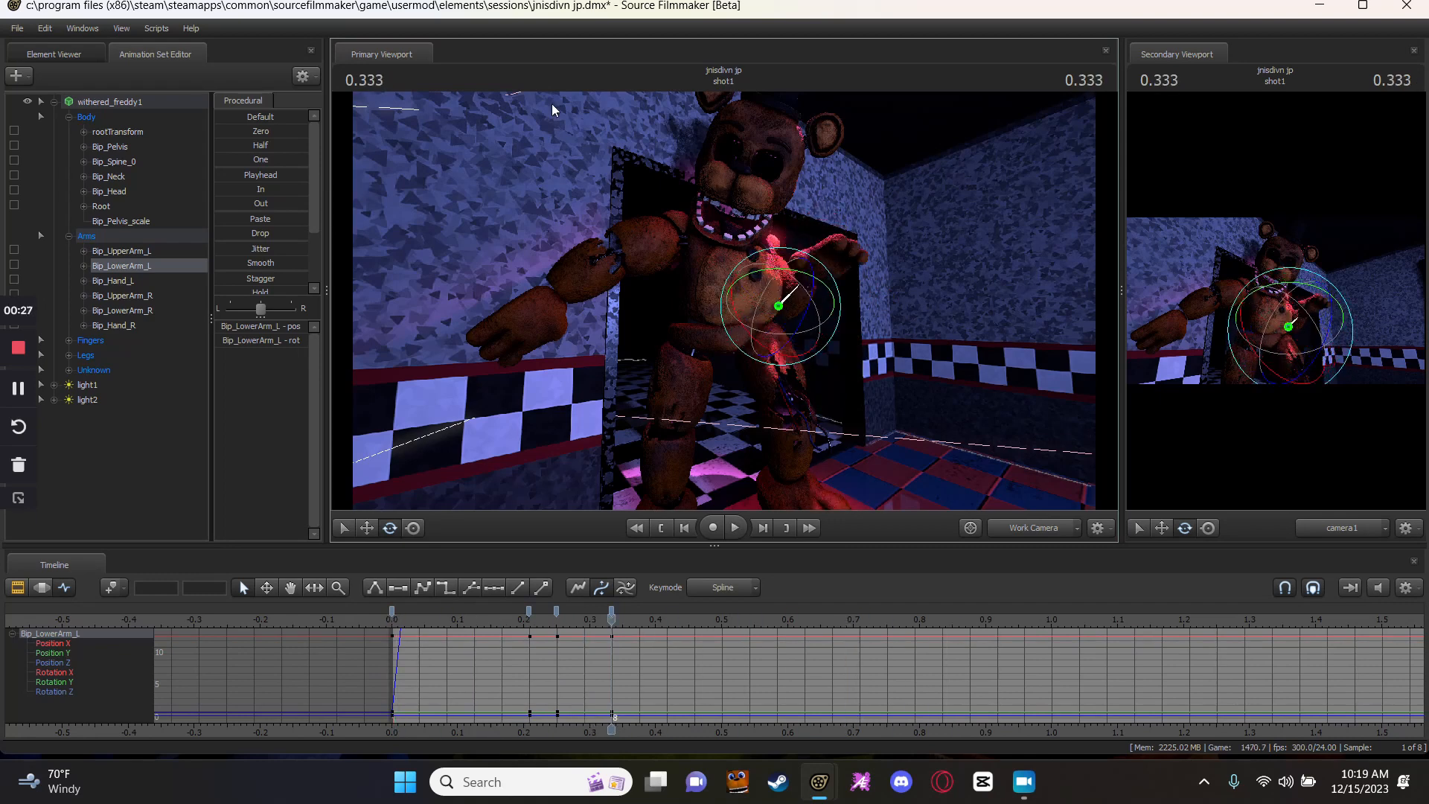
Try a left lower arm keyframe at 0.291, replay the motion from the start of the shot, and undo the keyframe.
{"action": "key", "text": "Left"}
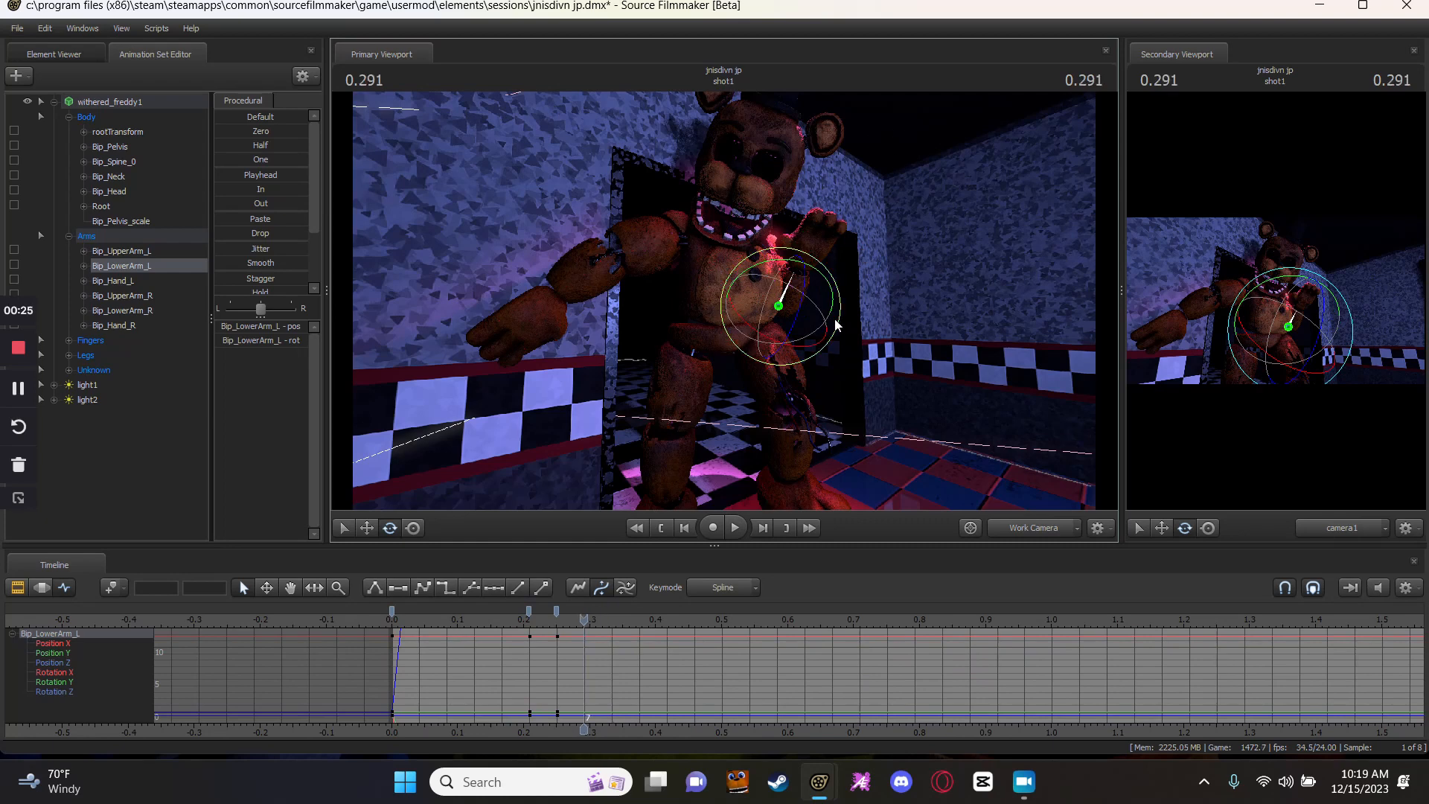
{"action": "key", "text": "space"}
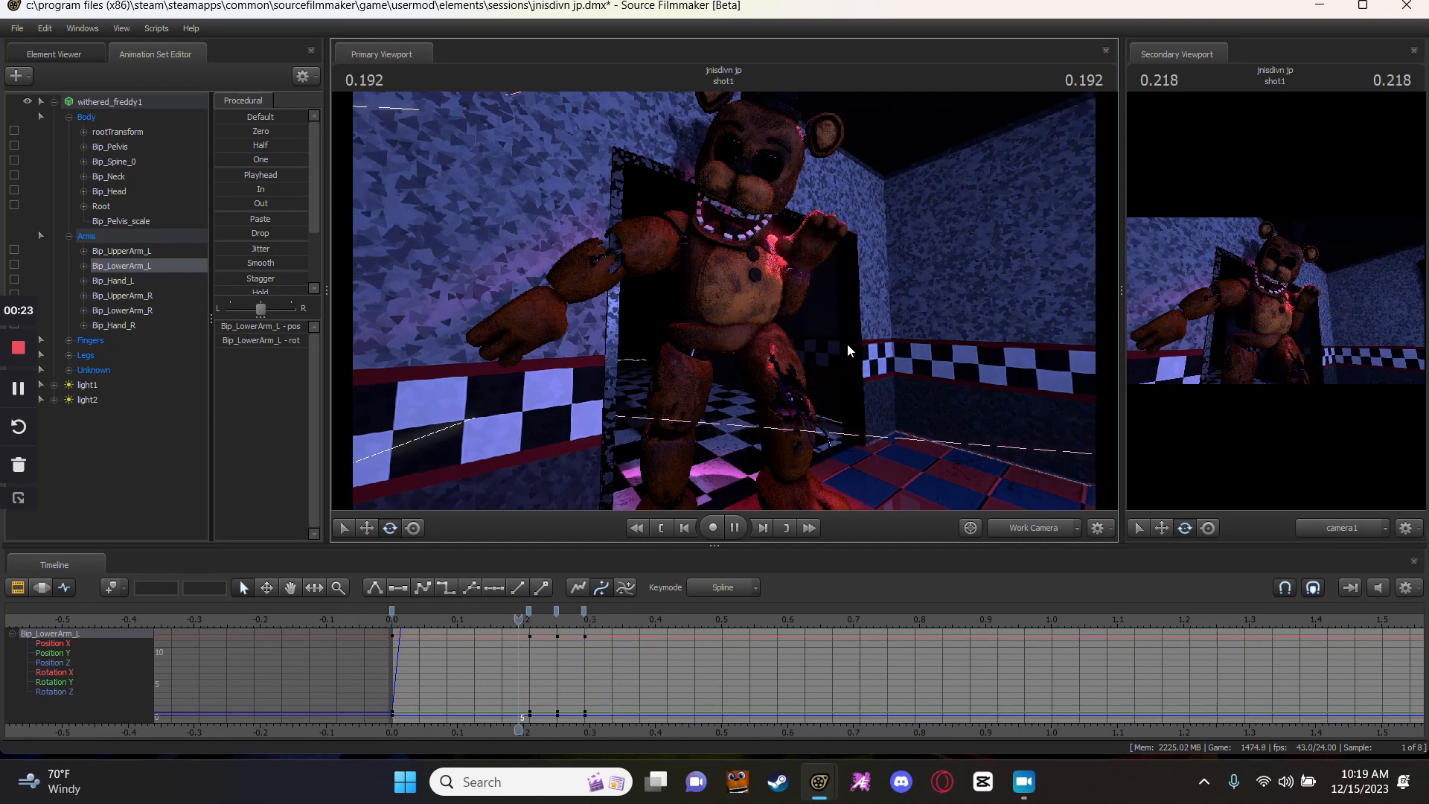
{"action": "key", "text": "space"}
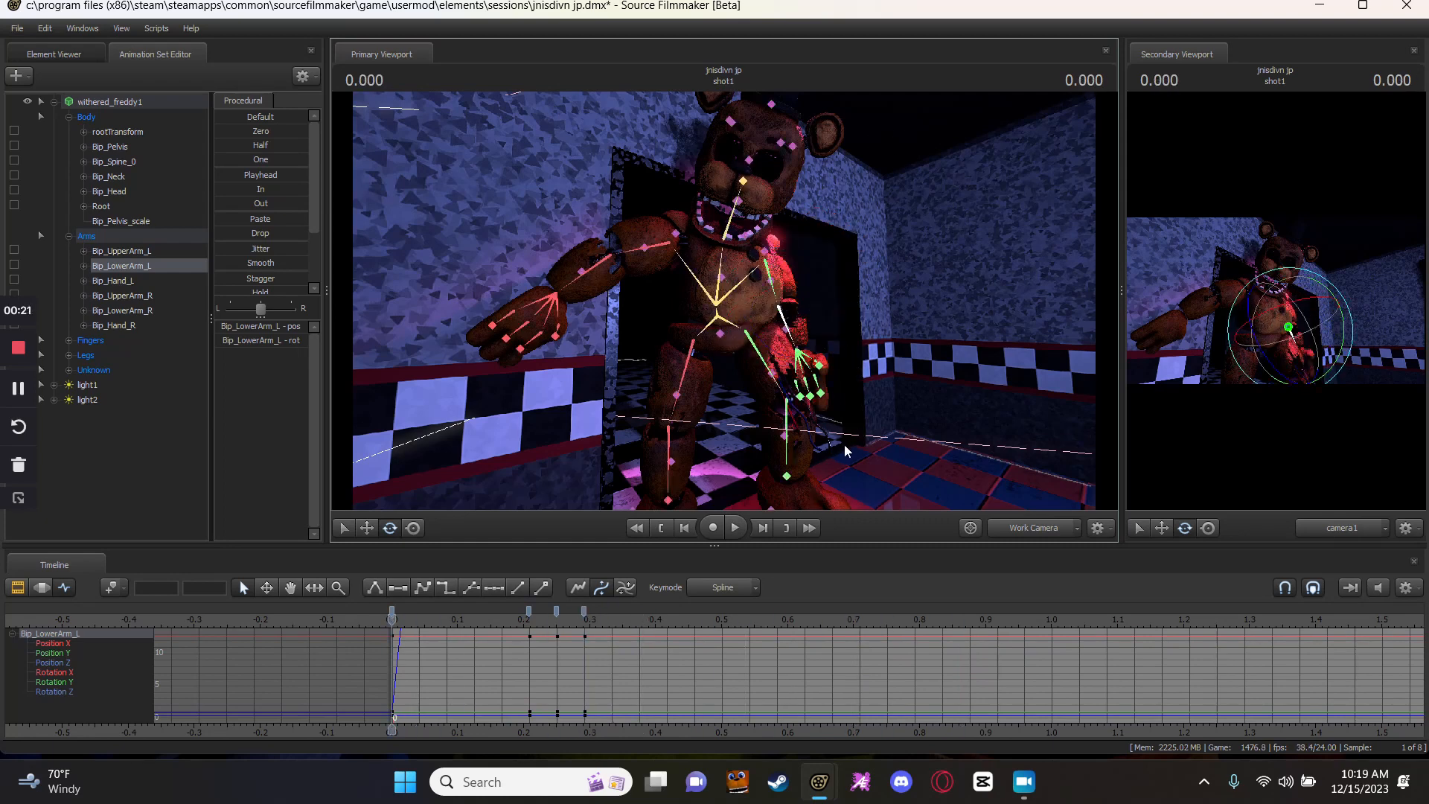
{"action": "key", "text": "ctrl+z"}
Replay the arm motion briefly, return to 0.291, and rotate the left lower arm outward there.
{"action": "key", "text": "space"}
{"action": "key", "text": "space"}
{"action": "key", "text": "Right"}
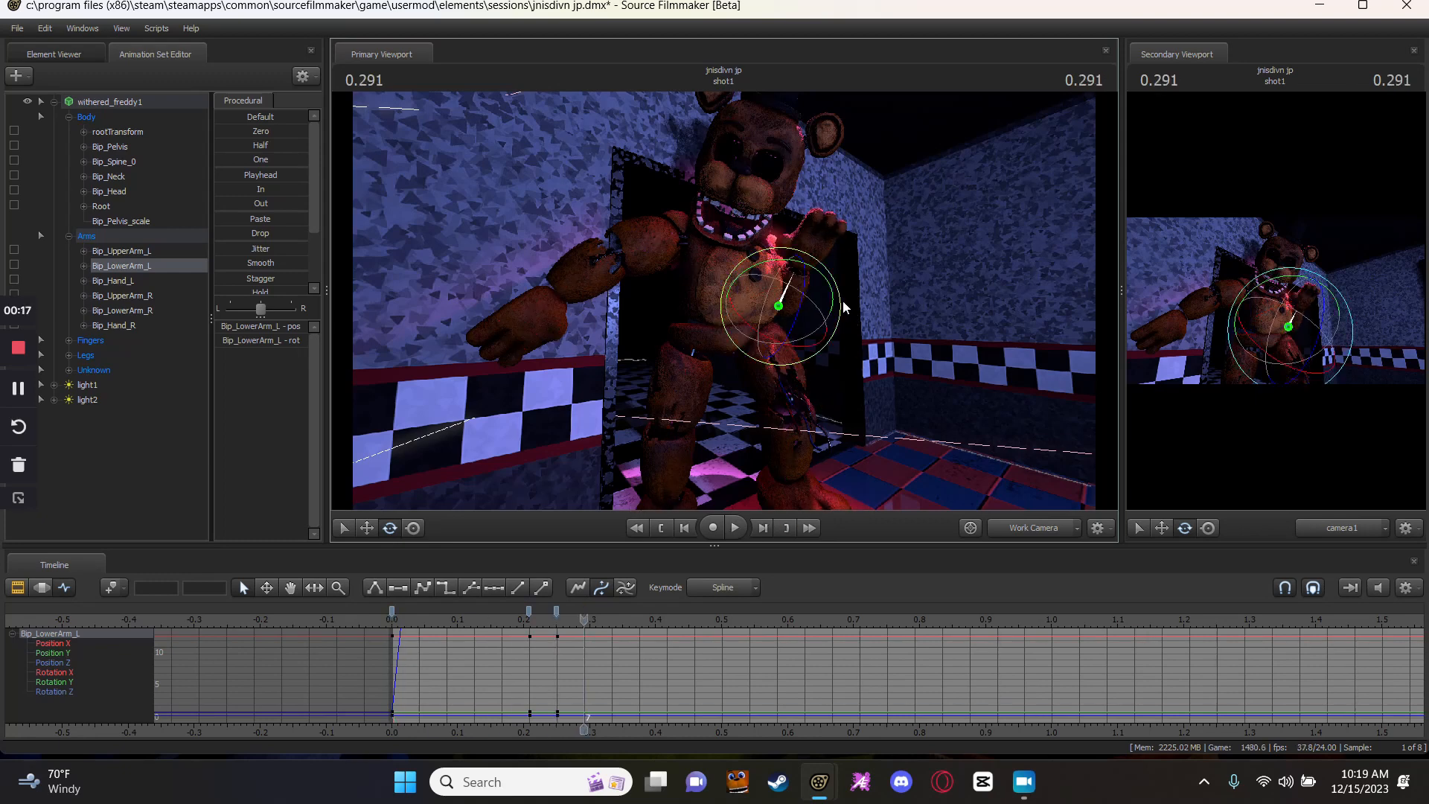
{"action": "left_click_drag", "start_coordinate": [843, 300], "coordinate": [916, 363]}
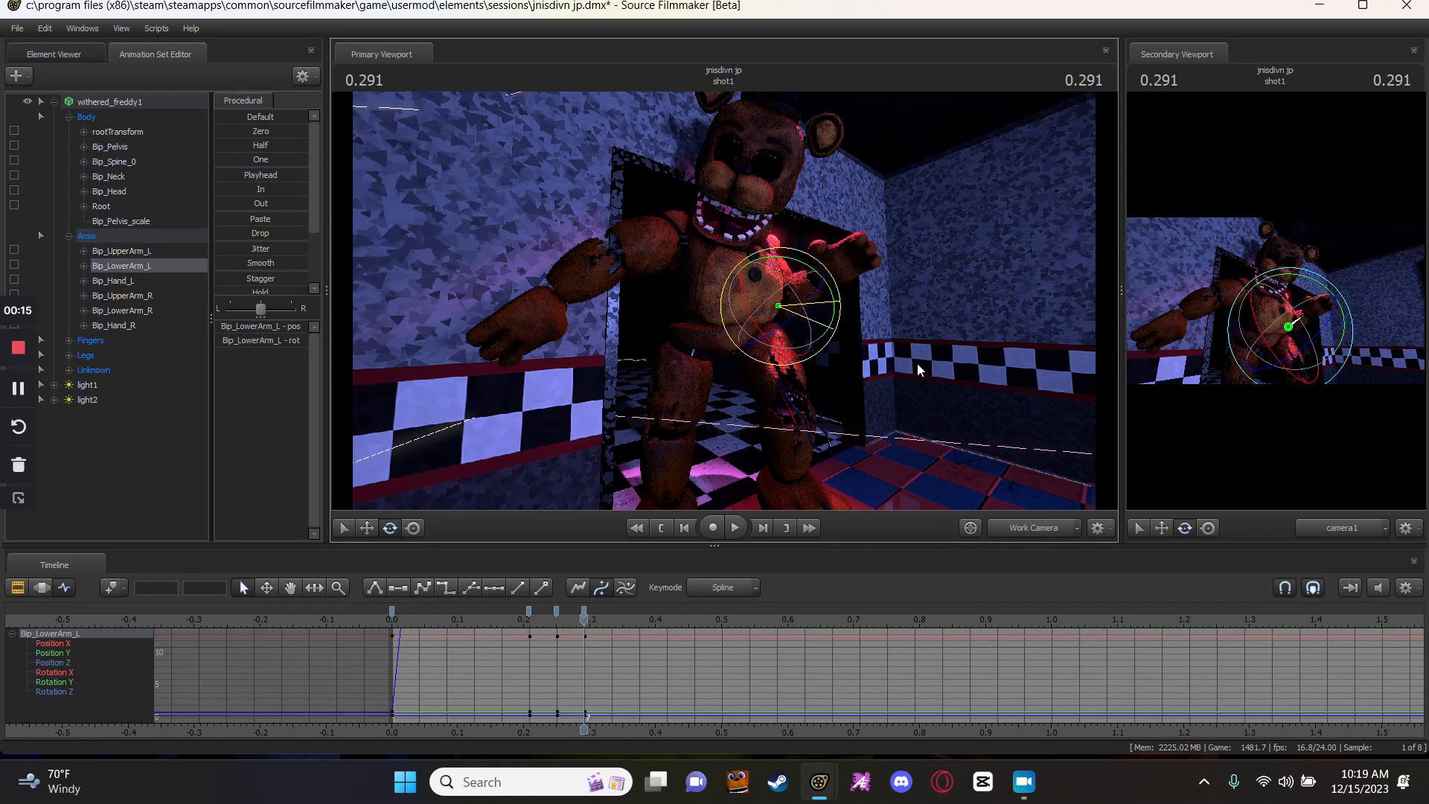
Play the left arm animation from the start of the shot and return to 0.000.
{"action": "key", "text": "Home"}
{"action": "key", "text": "space"}
{"action": "key", "text": "space"}
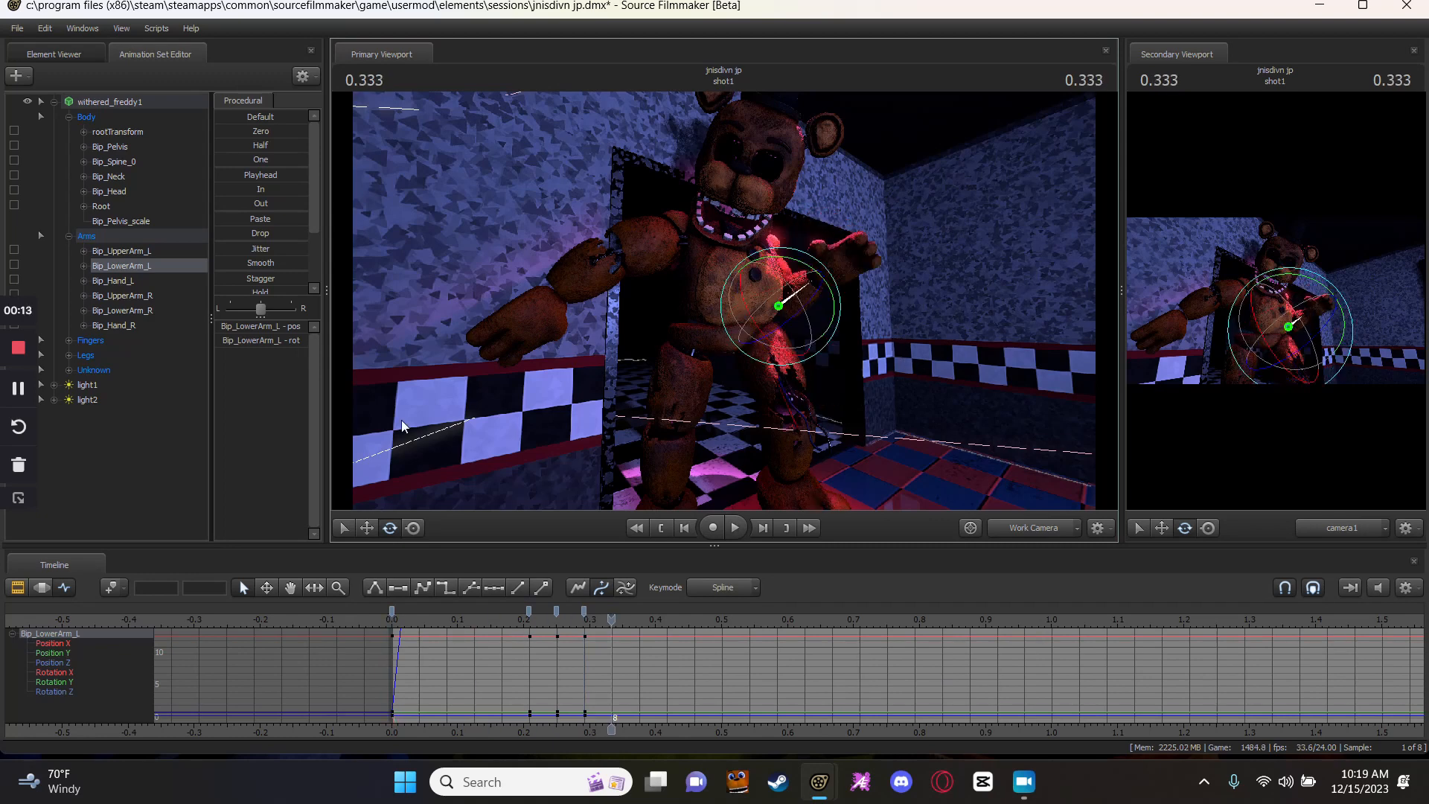
{"action": "key", "text": "Home"}
{"action": "left_click", "coordinate": [18, 348]}
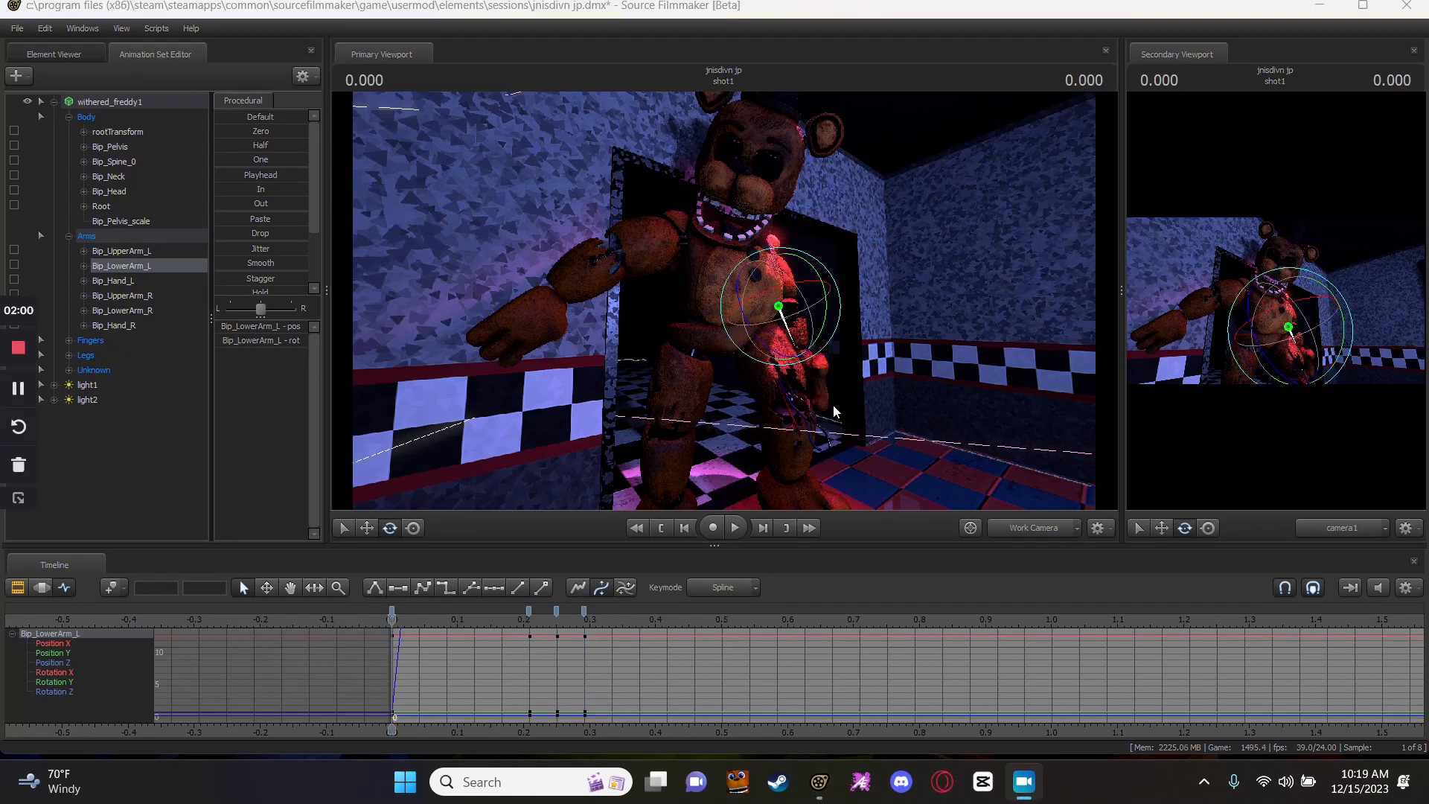
{"action": "left_click", "coordinate": [810, 641]}
{"action": "key", "text": "space"}
{"action": "key", "text": "space"}
{"action": "key", "text": "Home"}
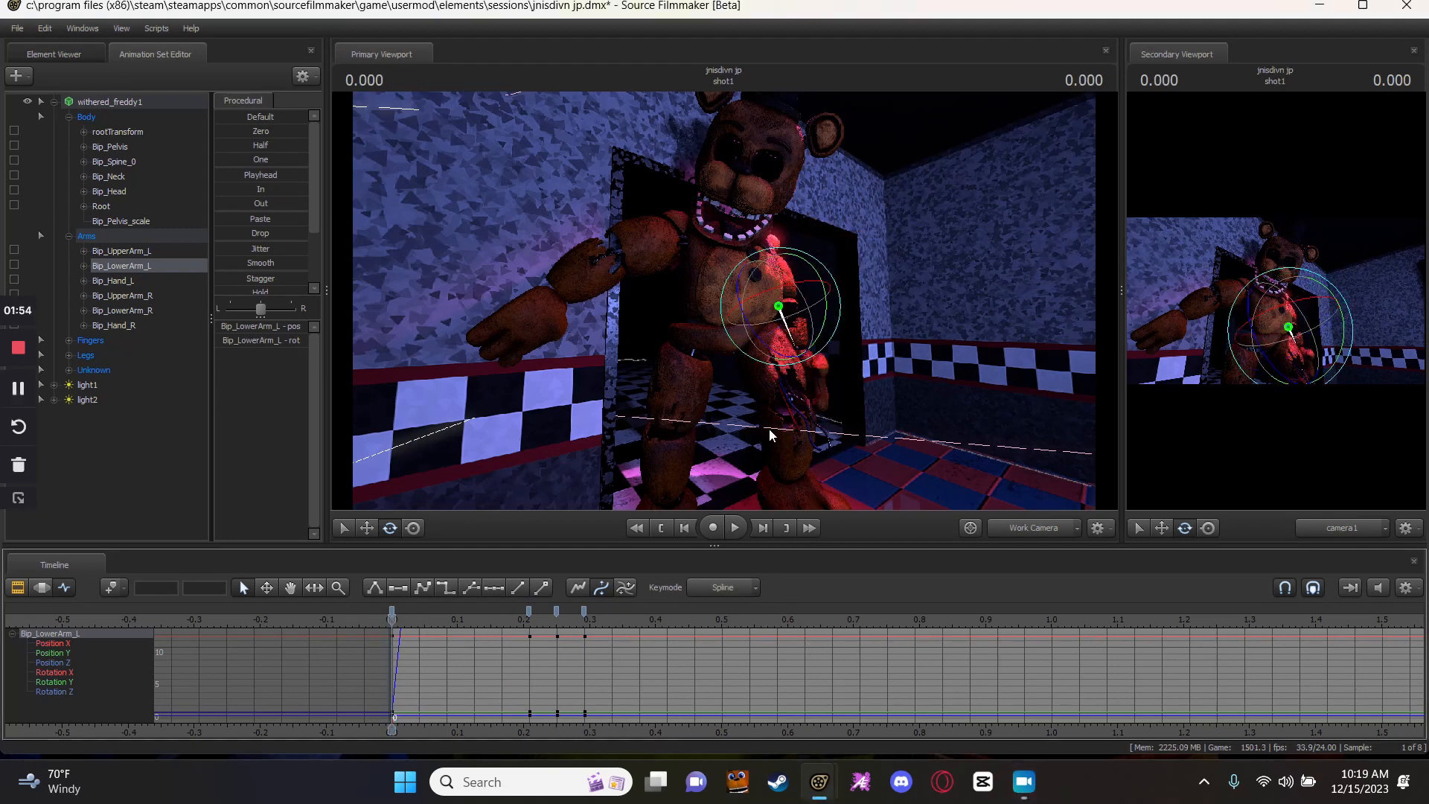
Reselect the left lower arm bone and delete all its keyframes after the start of the shot.
{"action": "left_click_drag", "start_coordinate": [807, 307], "coordinate": [777, 286]}
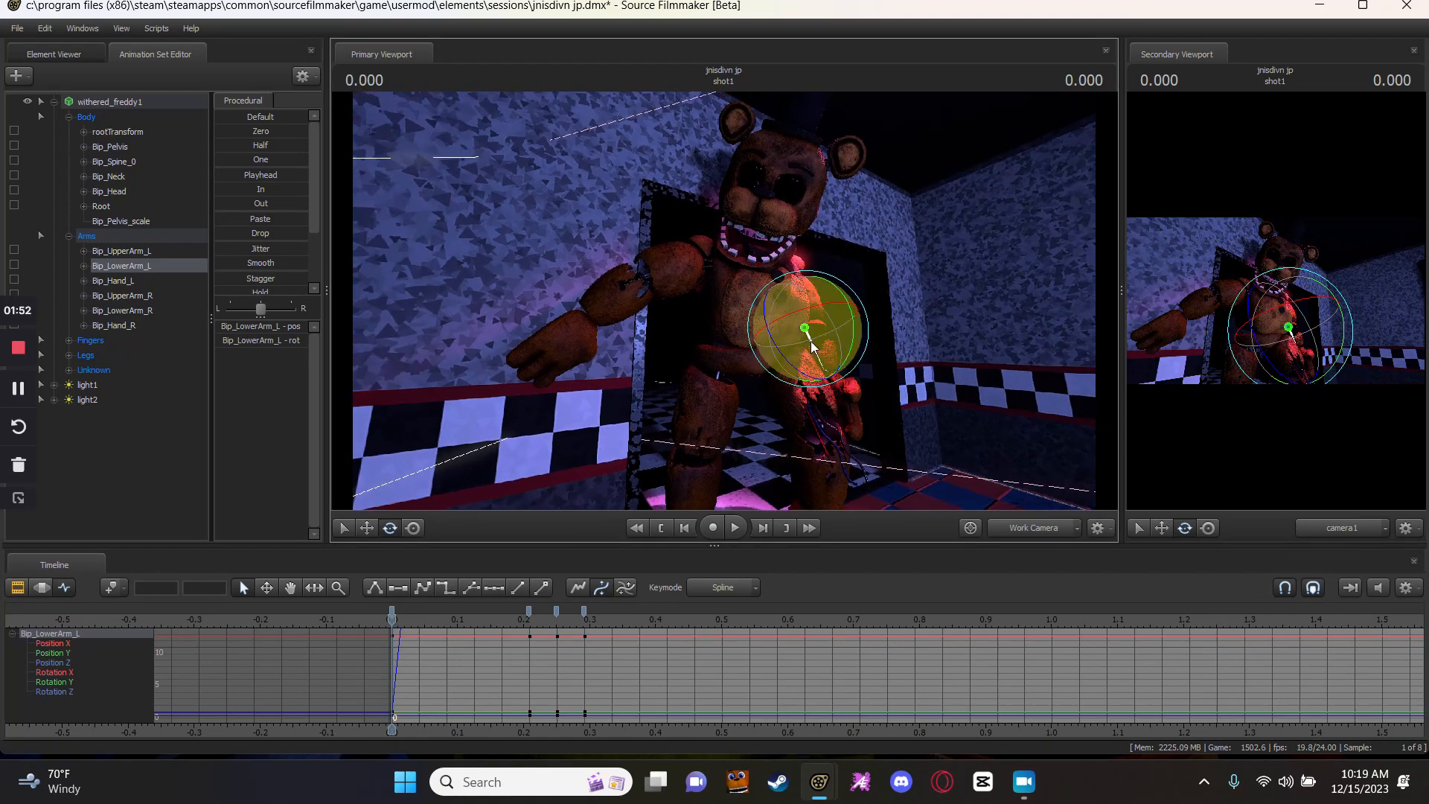
{"action": "key", "text": "ctrl"}
{"action": "left_click", "coordinate": [801, 302], "text": "ctrl"}
{"action": "left_click", "coordinate": [794, 295], "text": "ctrl"}
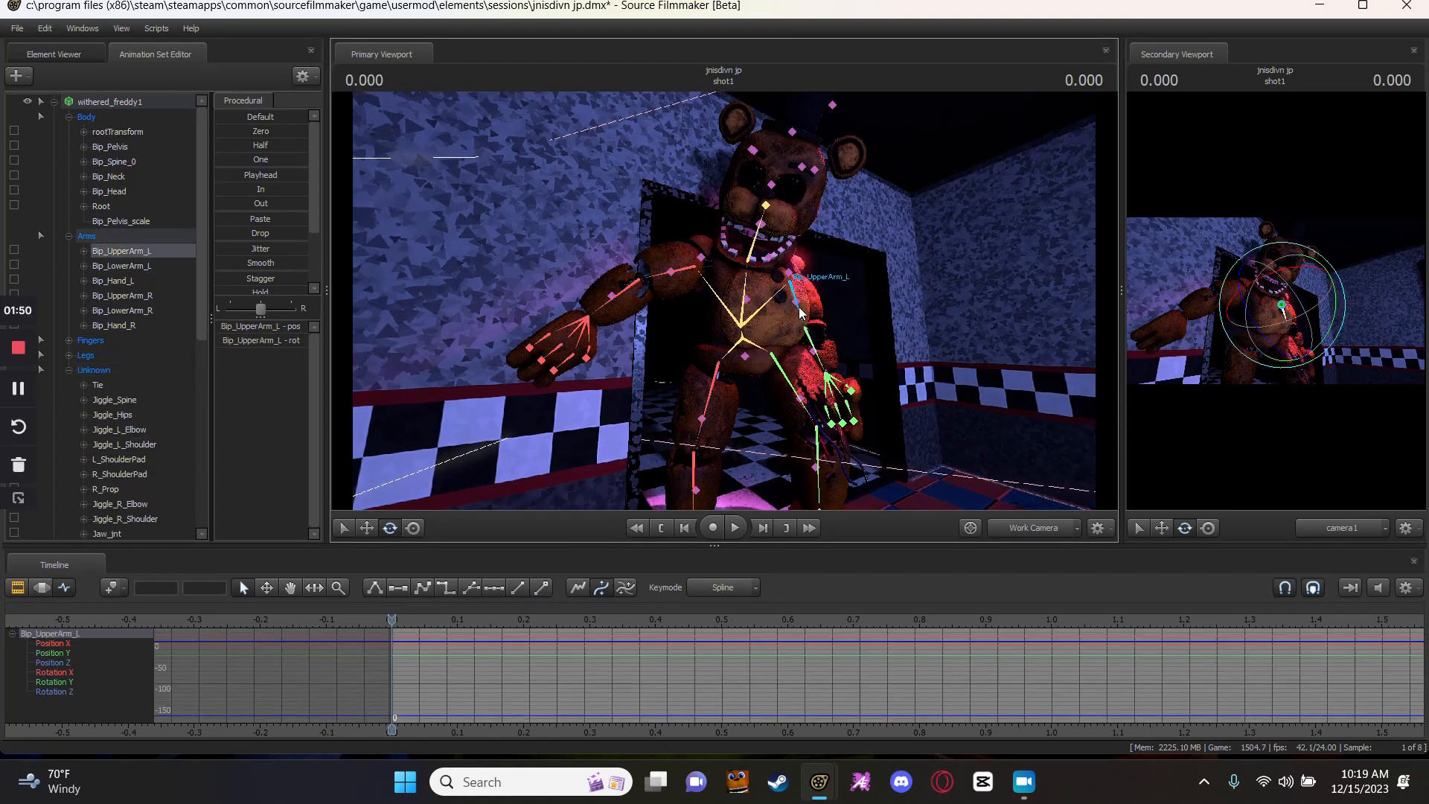
{"action": "left_click", "coordinate": [746, 238], "text": "ctrl"}
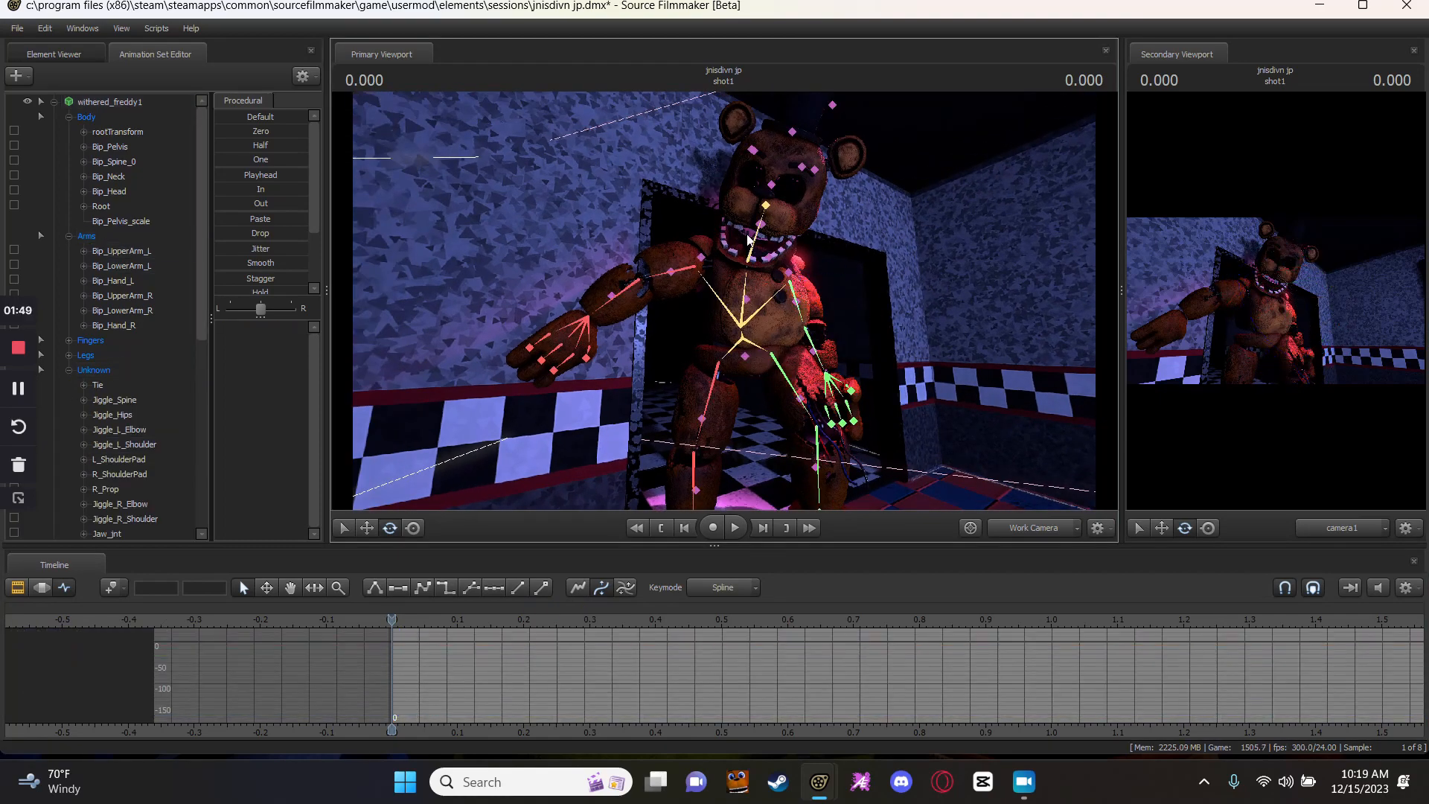
{"action": "left_click", "coordinate": [816, 348], "text": "ctrl"}
{"action": "left_click_drag", "start_coordinate": [593, 633], "coordinate": [403, 725]}
{"action": "key", "text": "Delete"}
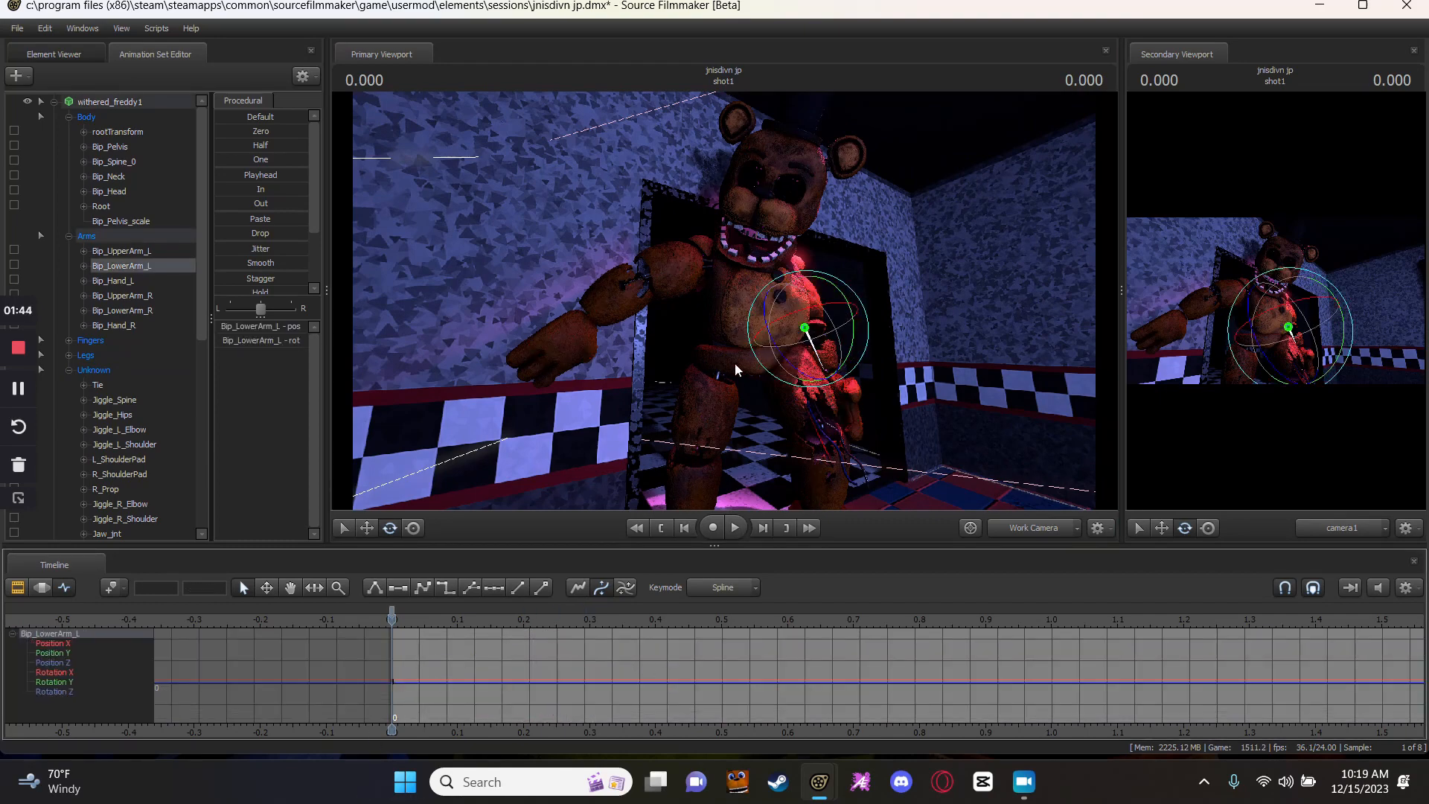
{"action": "left_click", "coordinate": [711, 283], "text": "ctrl"}
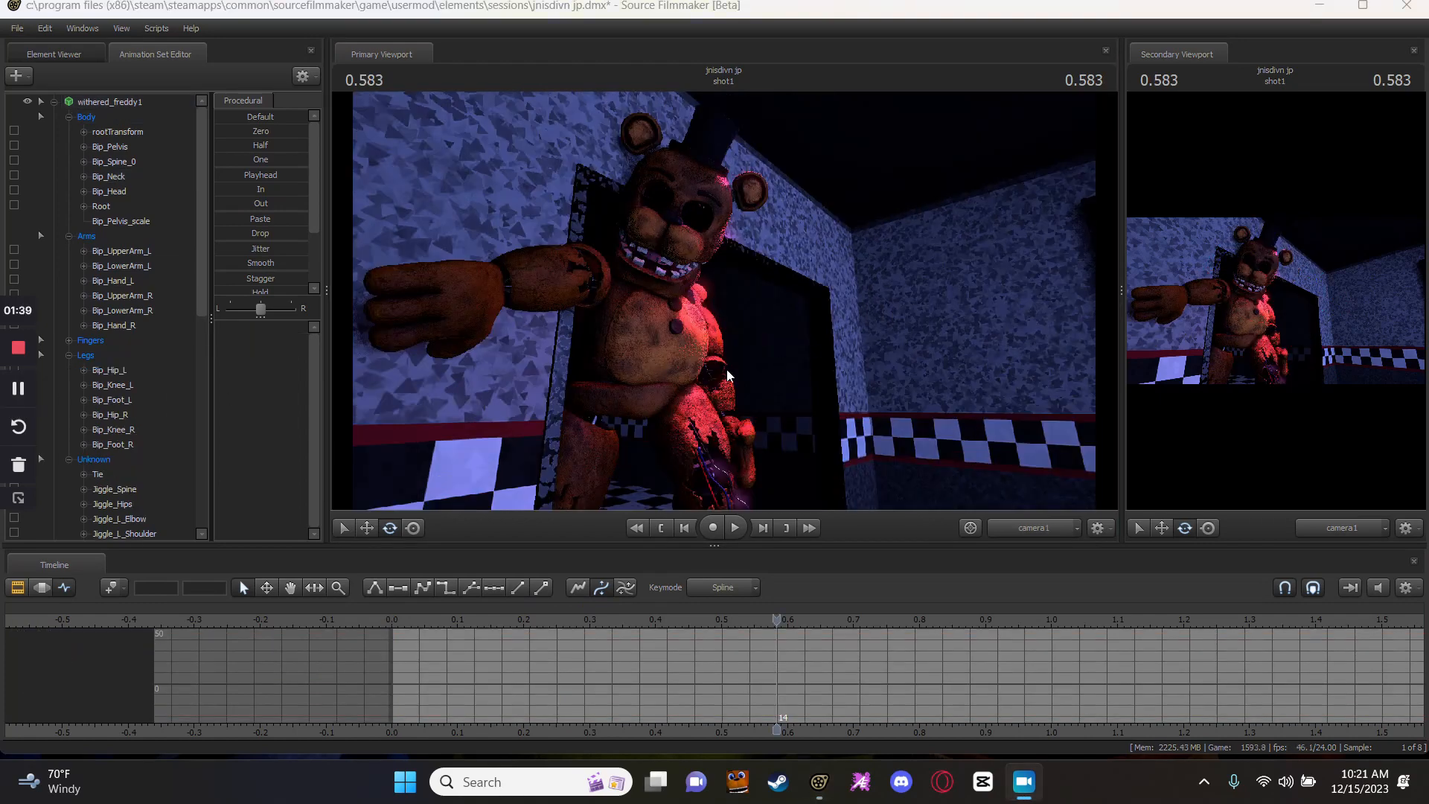
Play the head turn through camera1 from the start of the shot and pause at 0.500.
{"action": "left_click", "coordinate": [784, 674]}
{"action": "key", "text": "Home"}
{"action": "key", "text": "space"}
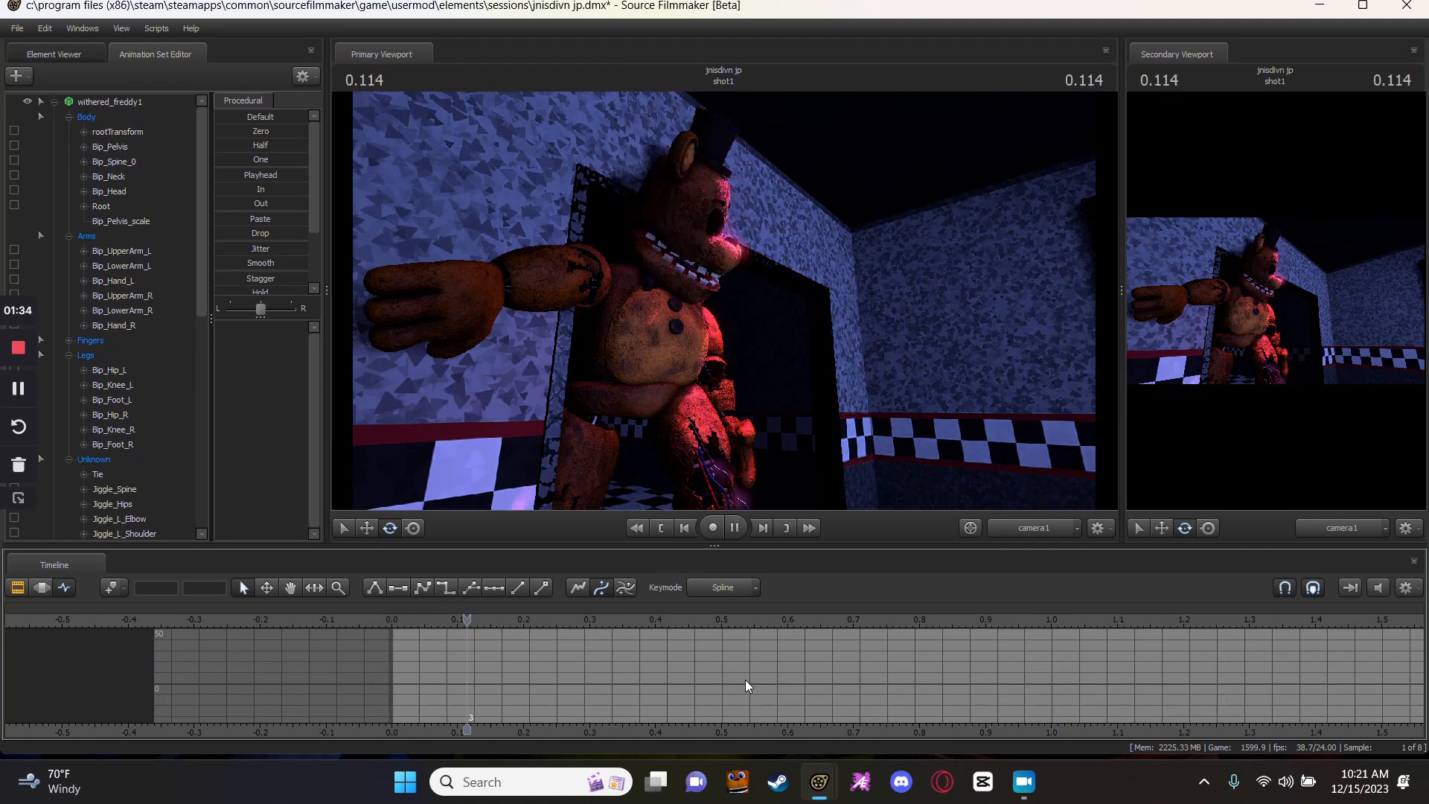
{"action": "key", "text": "space"}
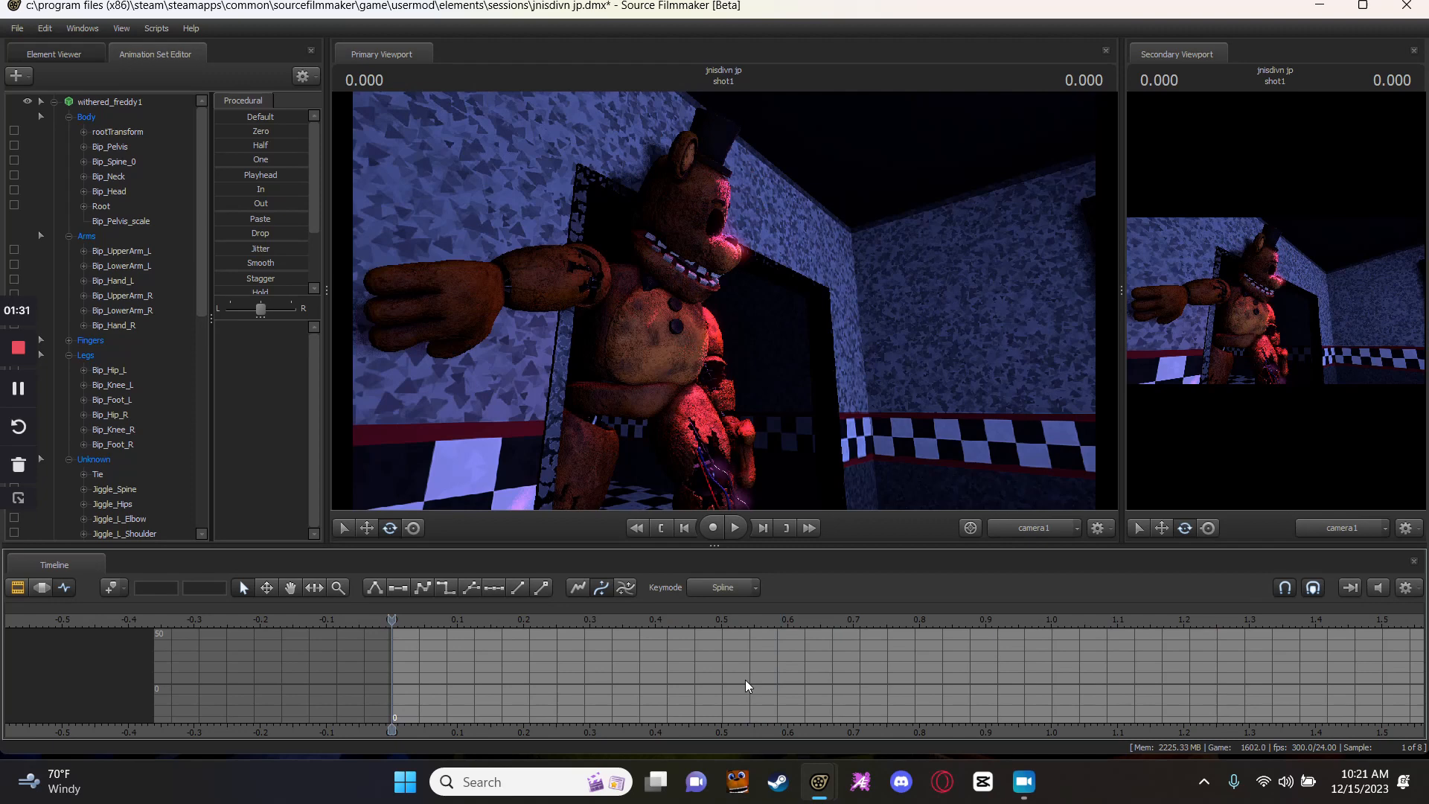
{"action": "key", "text": "space"}
{"action": "key", "text": "space"}
Select the jaw bone and replay the head turn from the start of the shot.
{"action": "key", "text": "ctrl"}
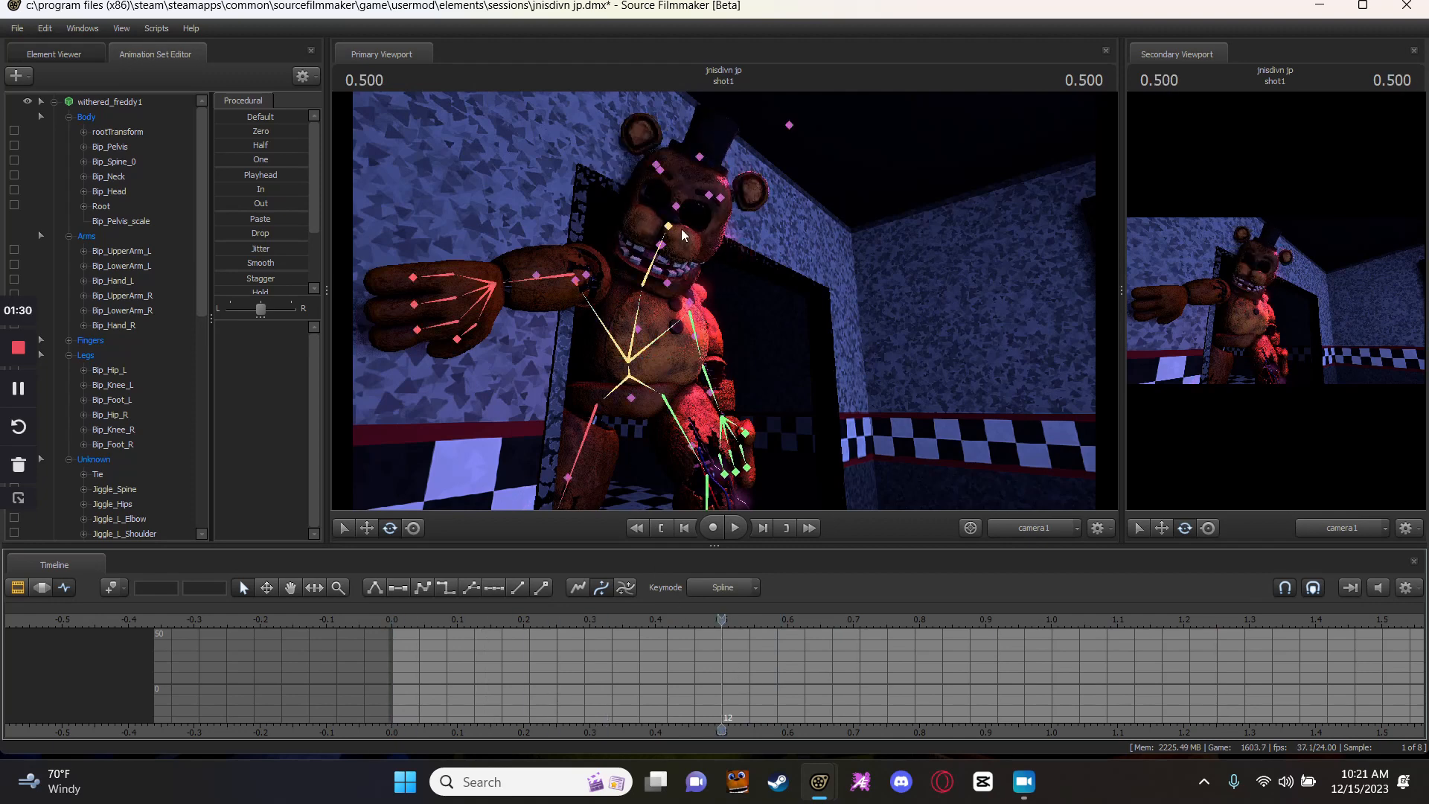
{"action": "left_click", "coordinate": [662, 249], "text": "ctrl"}
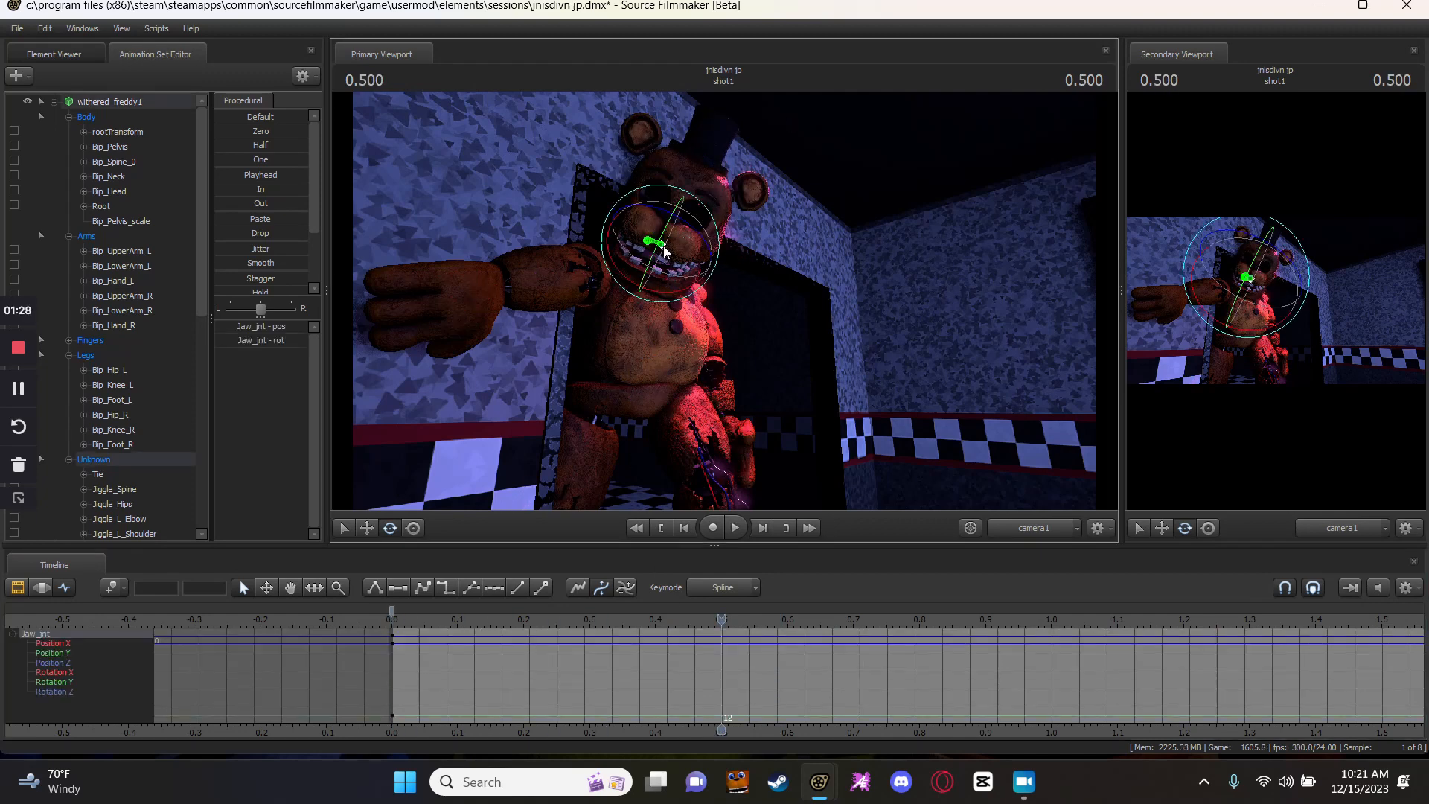
{"action": "key", "text": "Up"}
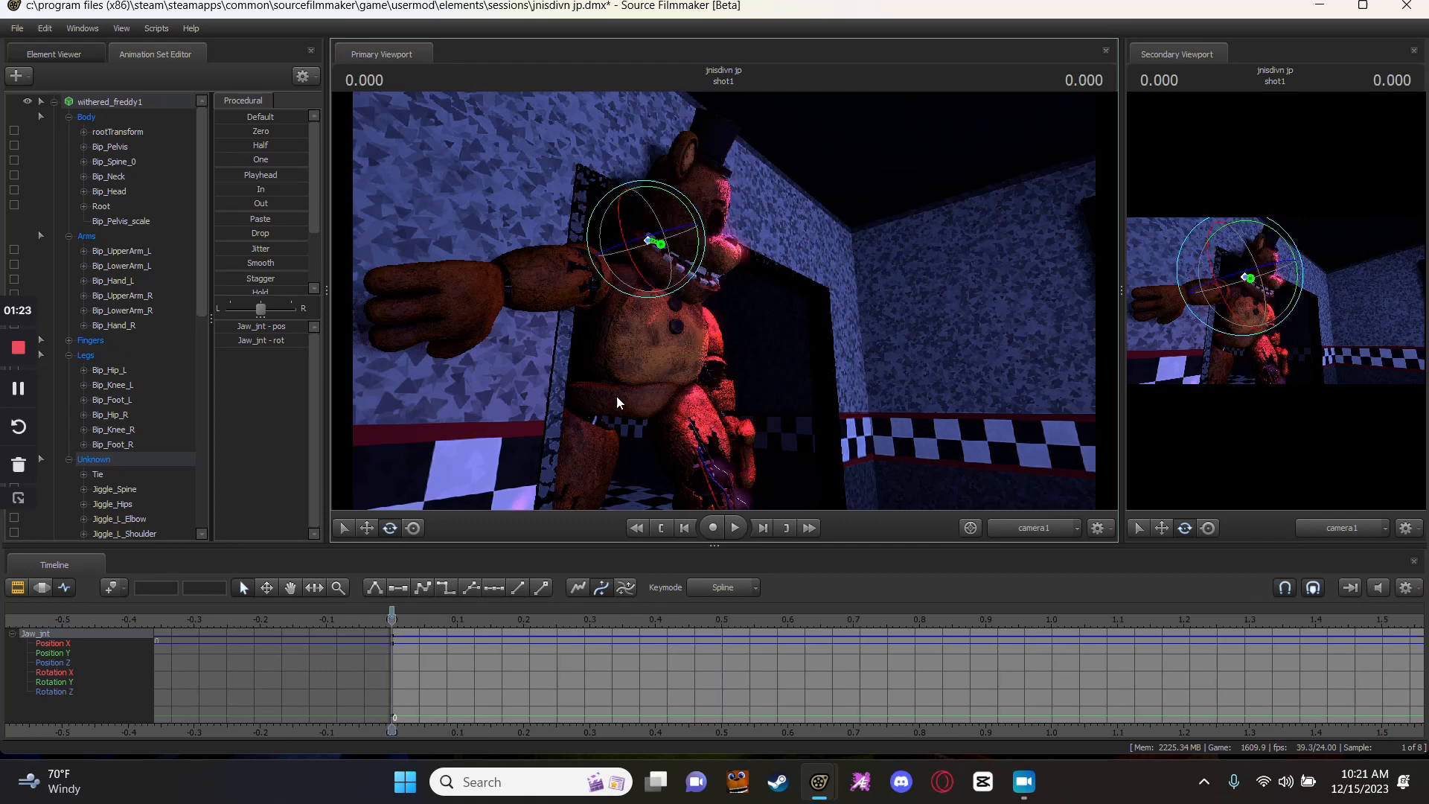
{"action": "key", "text": "space"}
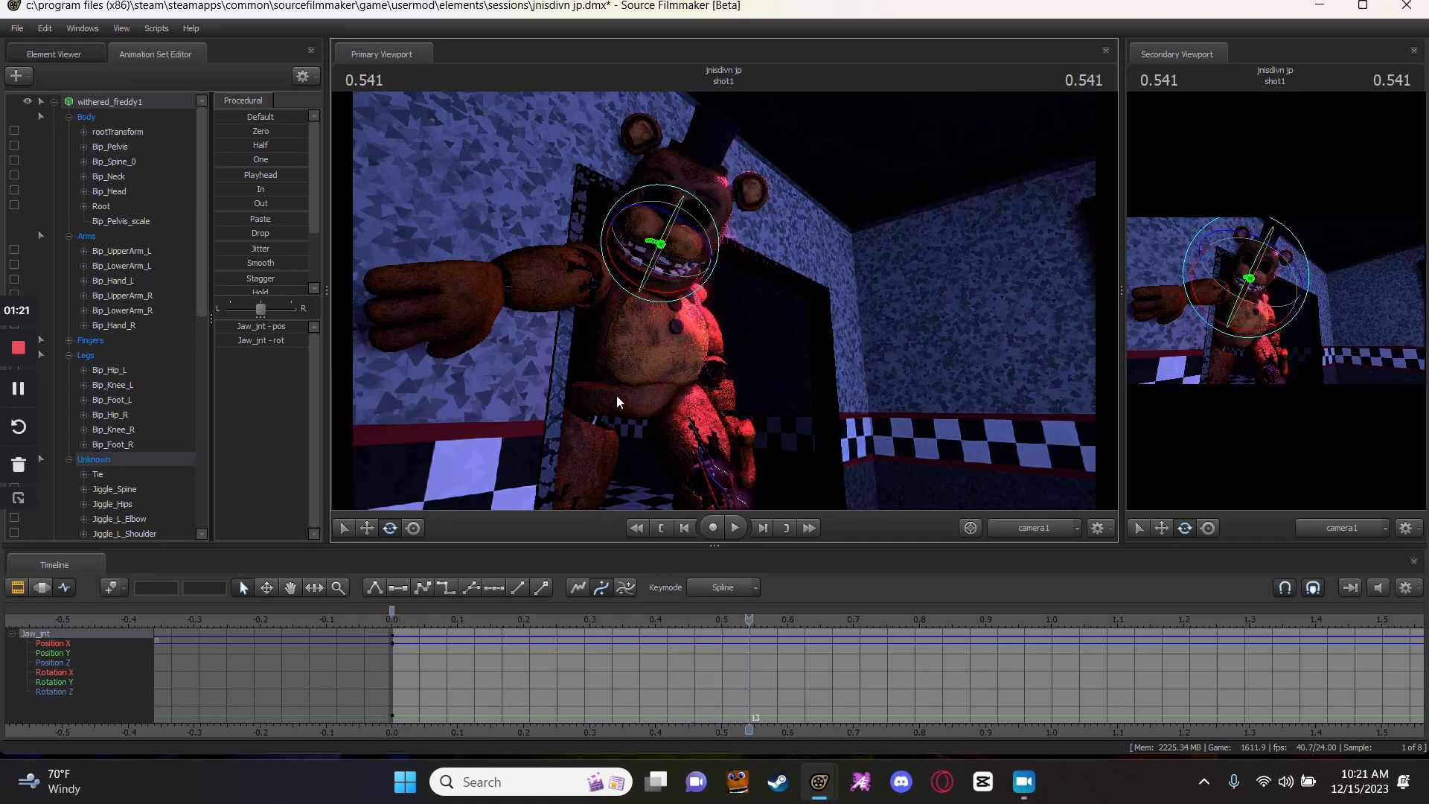
{"action": "key", "text": "Up"}
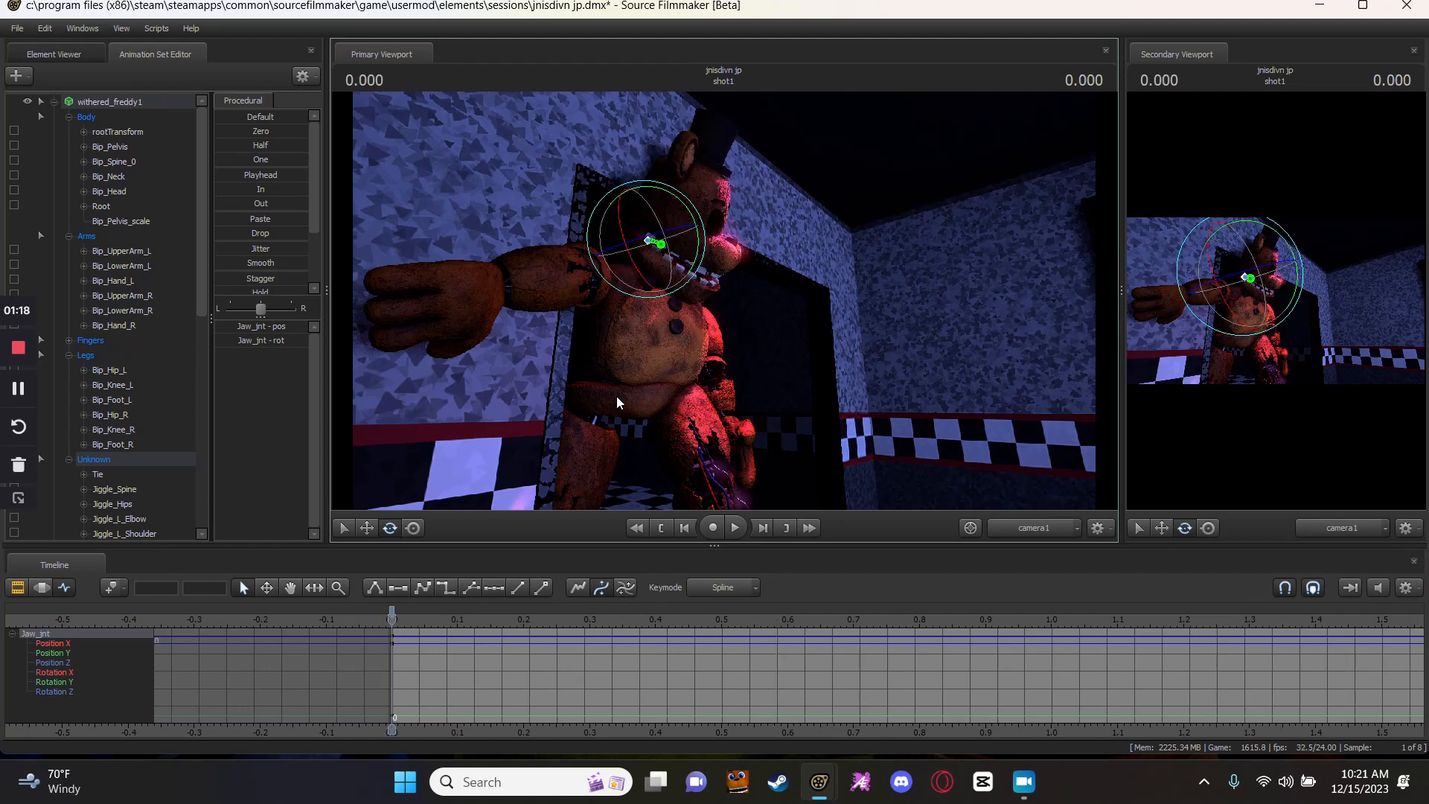
{"action": "key", "text": "space"}
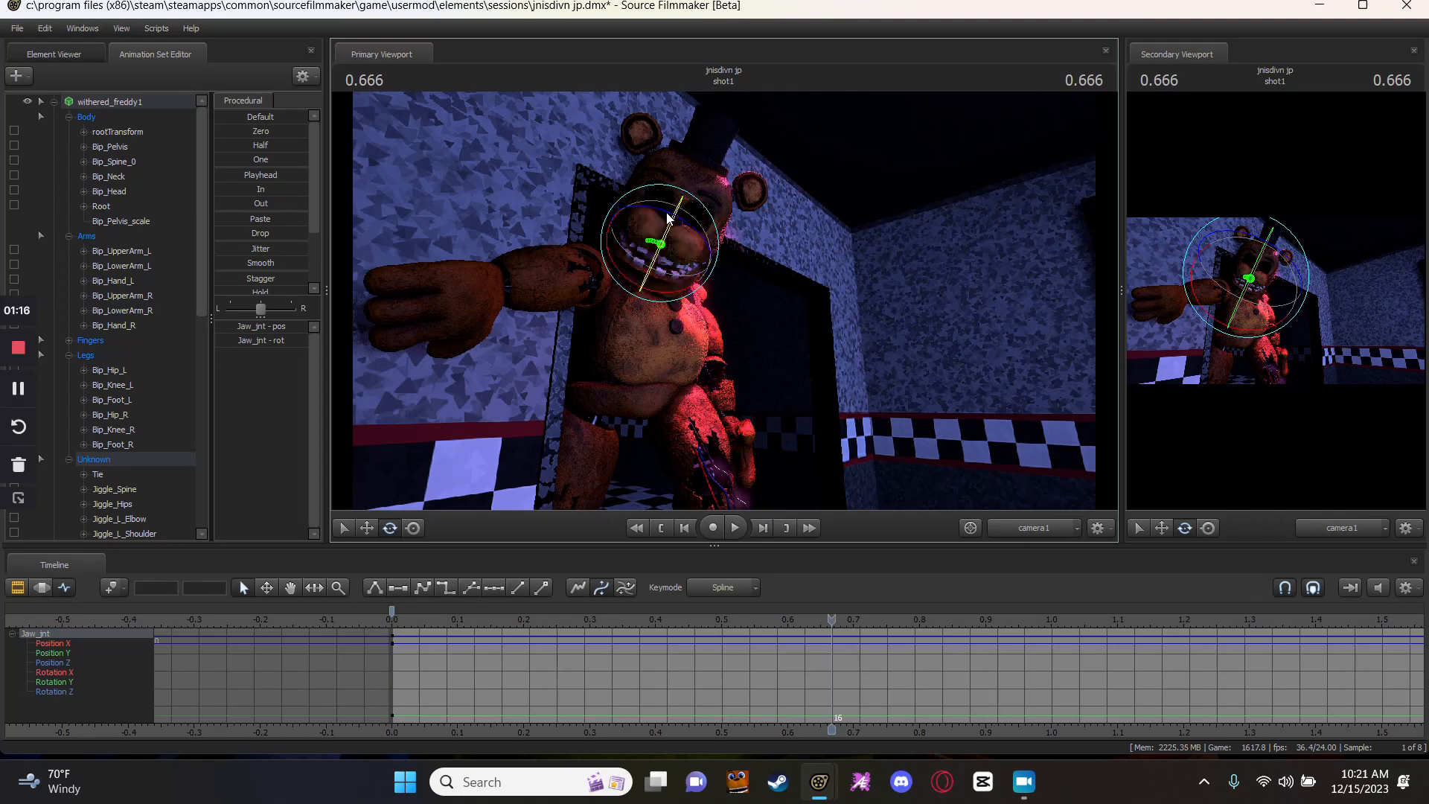
Play ahead to 1.791 and rotate the jaw further open at that time.
{"action": "left_click_drag", "start_coordinate": [677, 235], "coordinate": [661, 240]}
{"action": "key", "text": "space"}
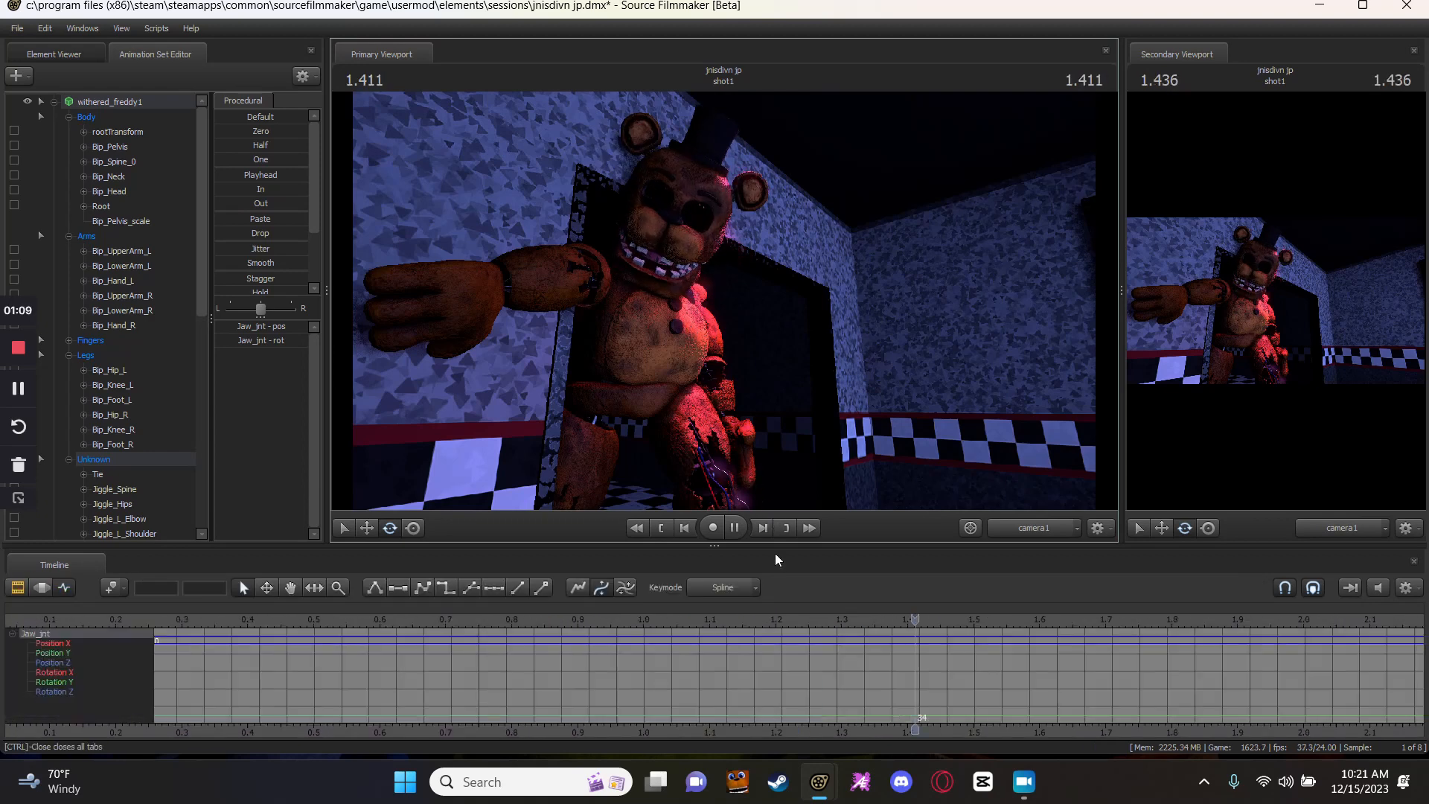
{"action": "key", "text": "space"}
{"action": "key", "text": "space"}
{"action": "key", "text": "space"}
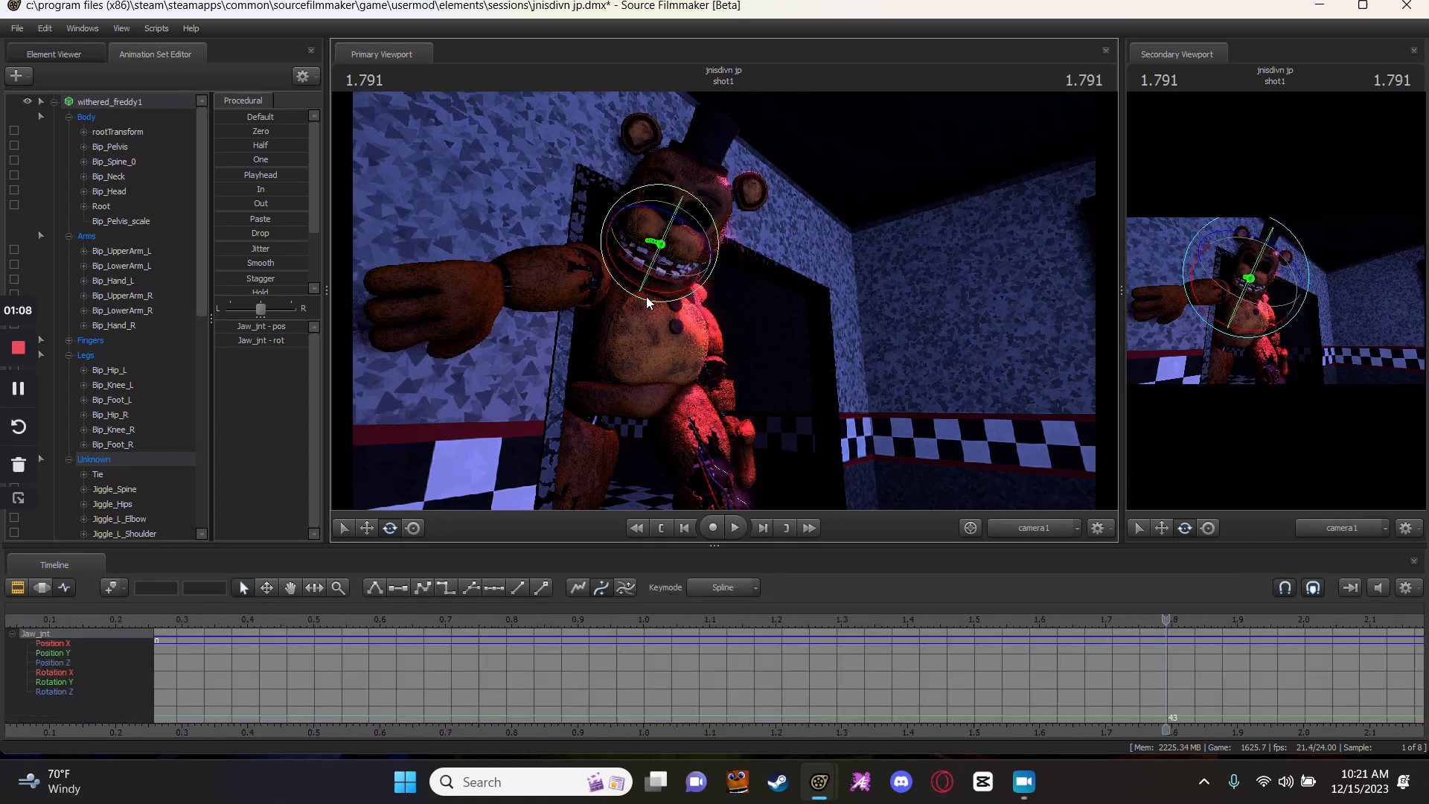
{"action": "left_click_drag", "start_coordinate": [669, 248], "coordinate": [643, 246]}
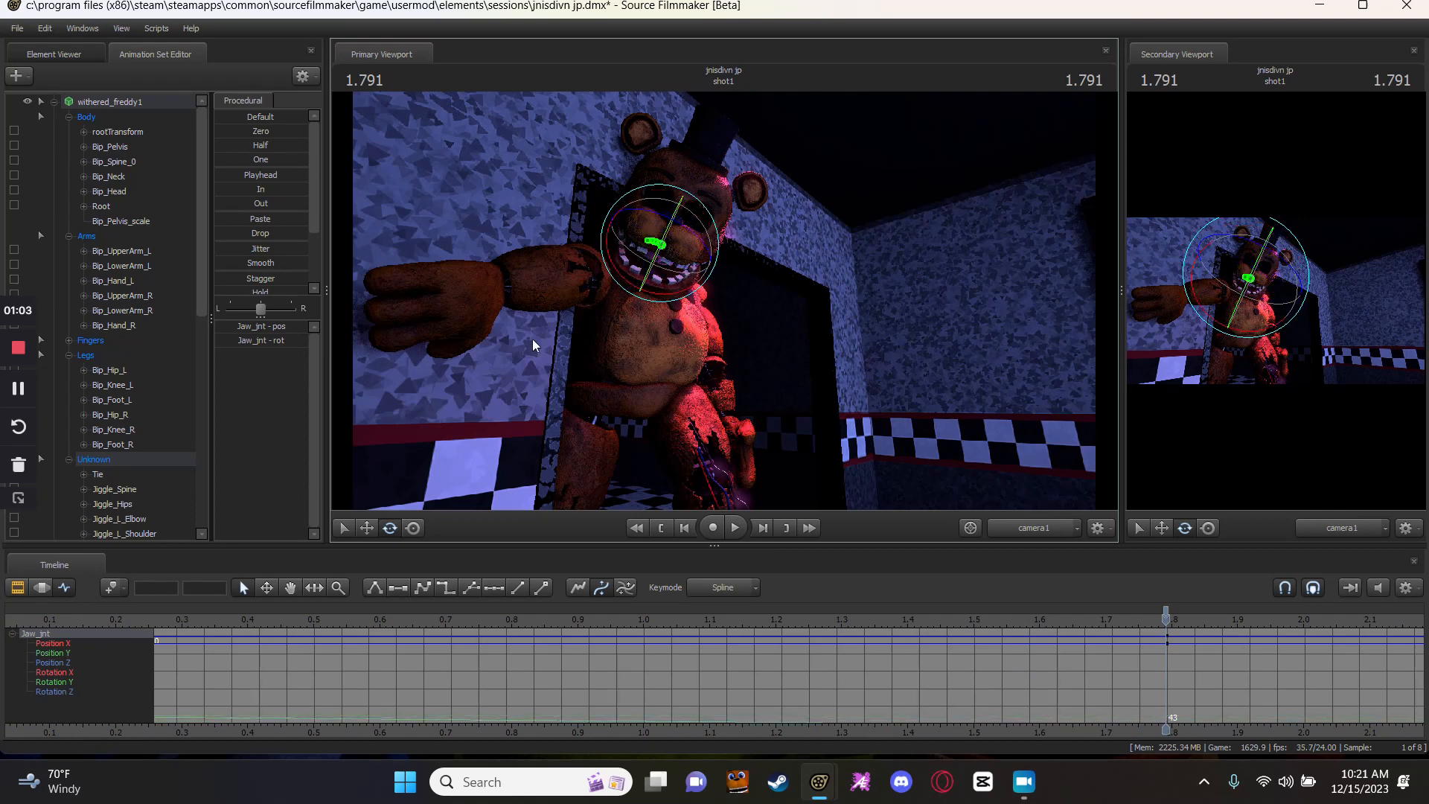
Play the jaw opening from the start of the shot to 2.250 and return to 0.000.
{"action": "key", "text": "Home"}
{"action": "key", "text": "F2"}
{"action": "key", "text": "space"}
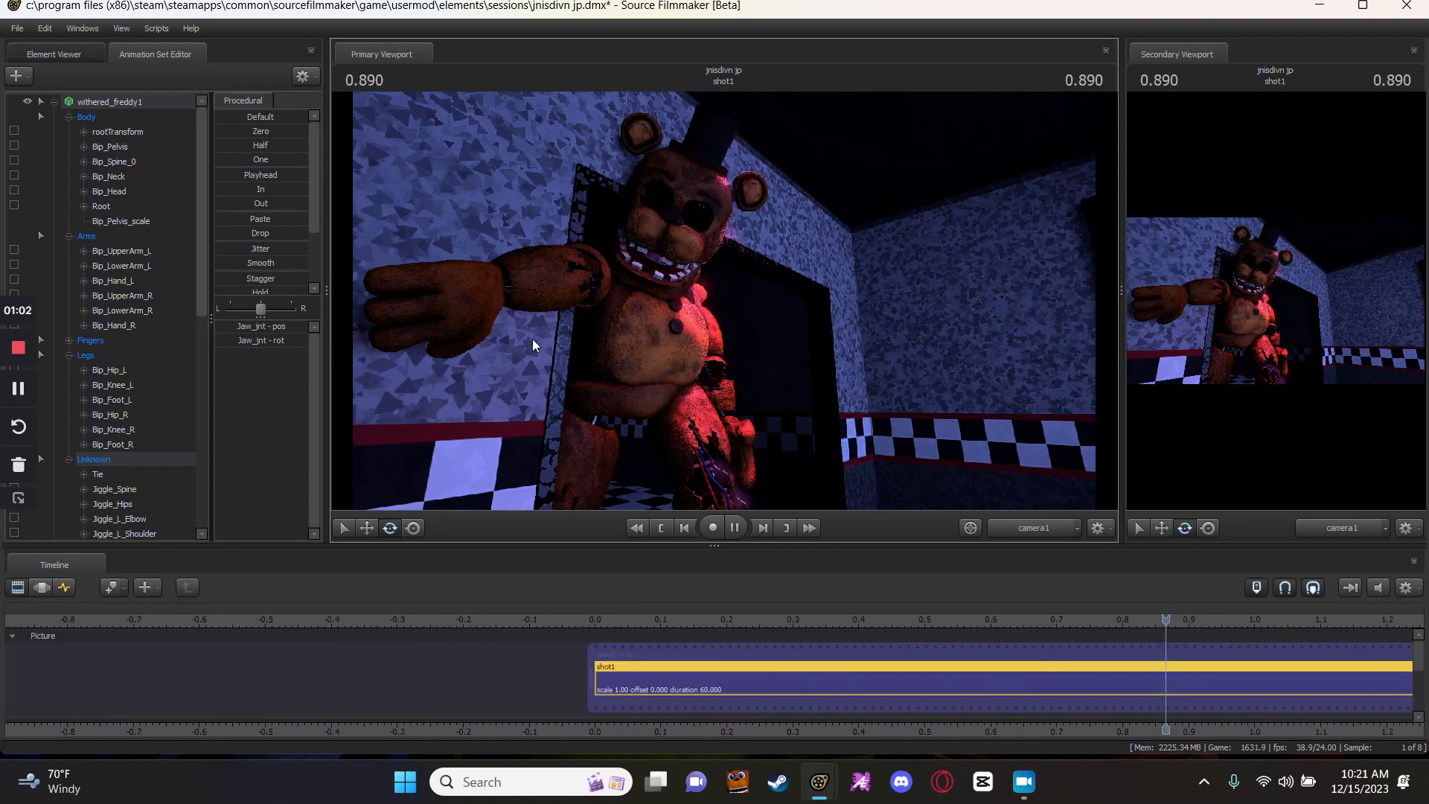
{"action": "key", "text": "F3"}
{"action": "key", "text": "space"}
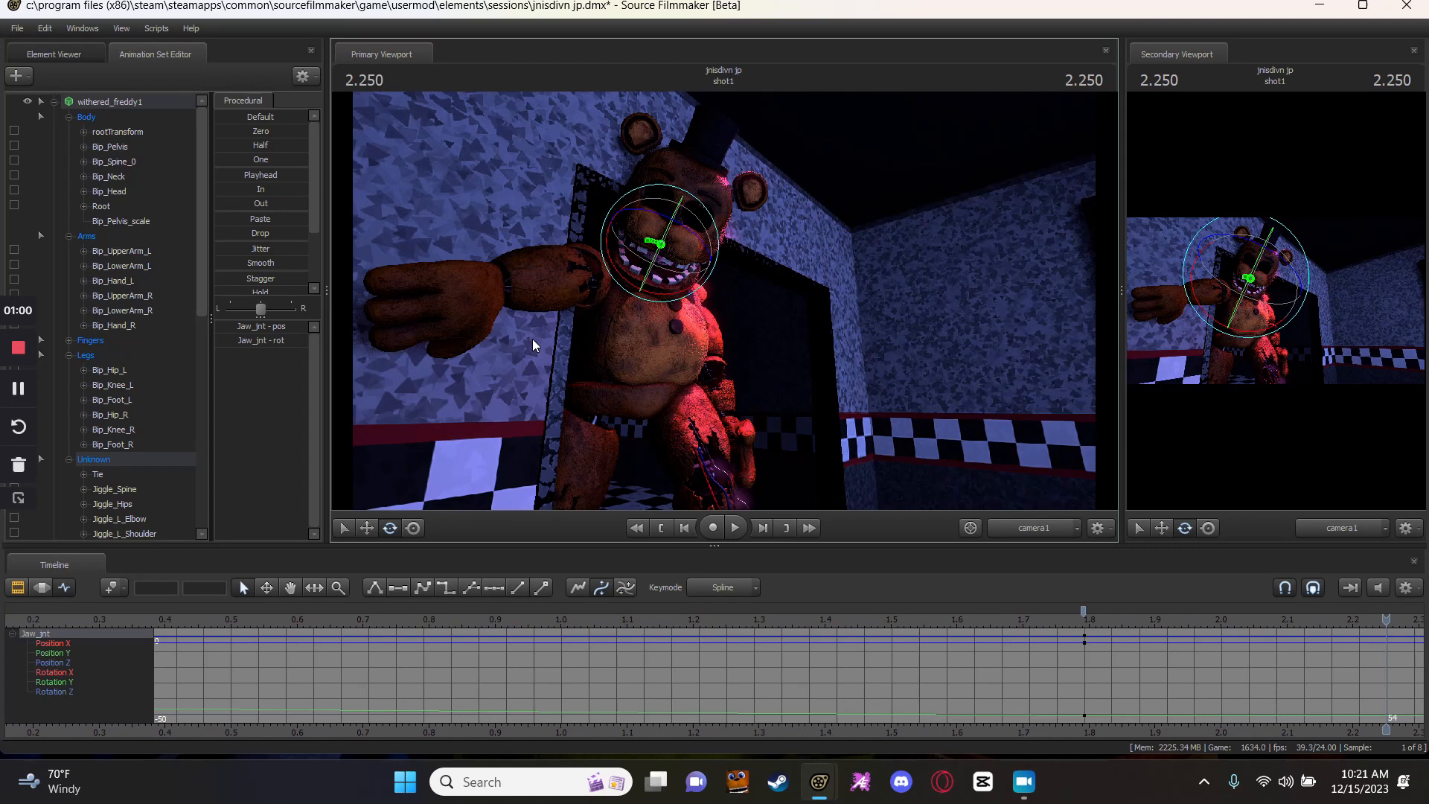
{"action": "key", "text": "Home"}
Replay the start of the jaw motion briefly and delete the jaw's keyframe at 1.791.
{"action": "scroll", "coordinate": [1192, 659], "scroll_direction": "down", "scroll_amount": 5}
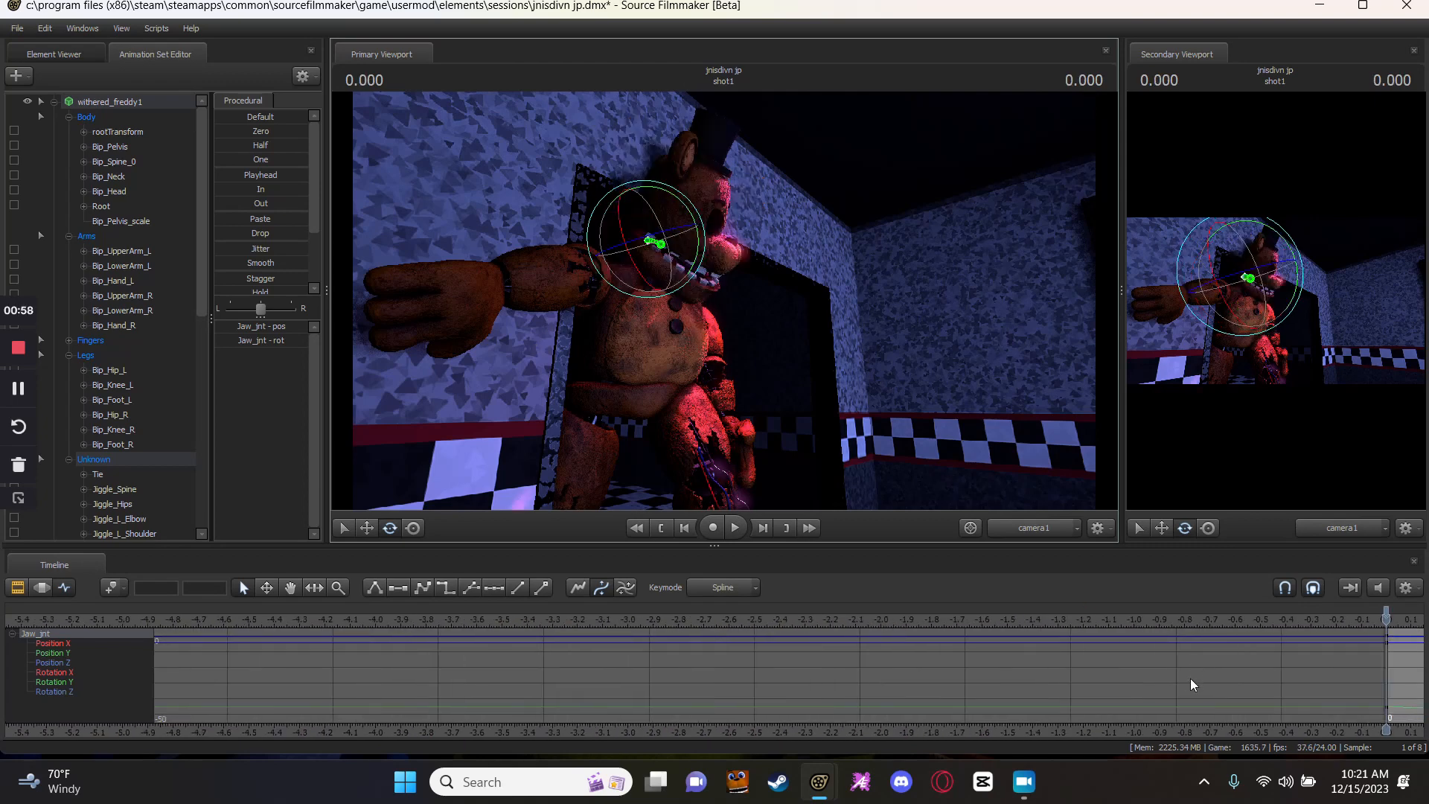
{"action": "left_click_drag", "start_coordinate": [1166, 737], "coordinate": [699, 736]}
{"action": "scroll", "coordinate": [1078, 675], "scroll_direction": "down", "scroll_amount": 3}
{"action": "key", "text": "space"}
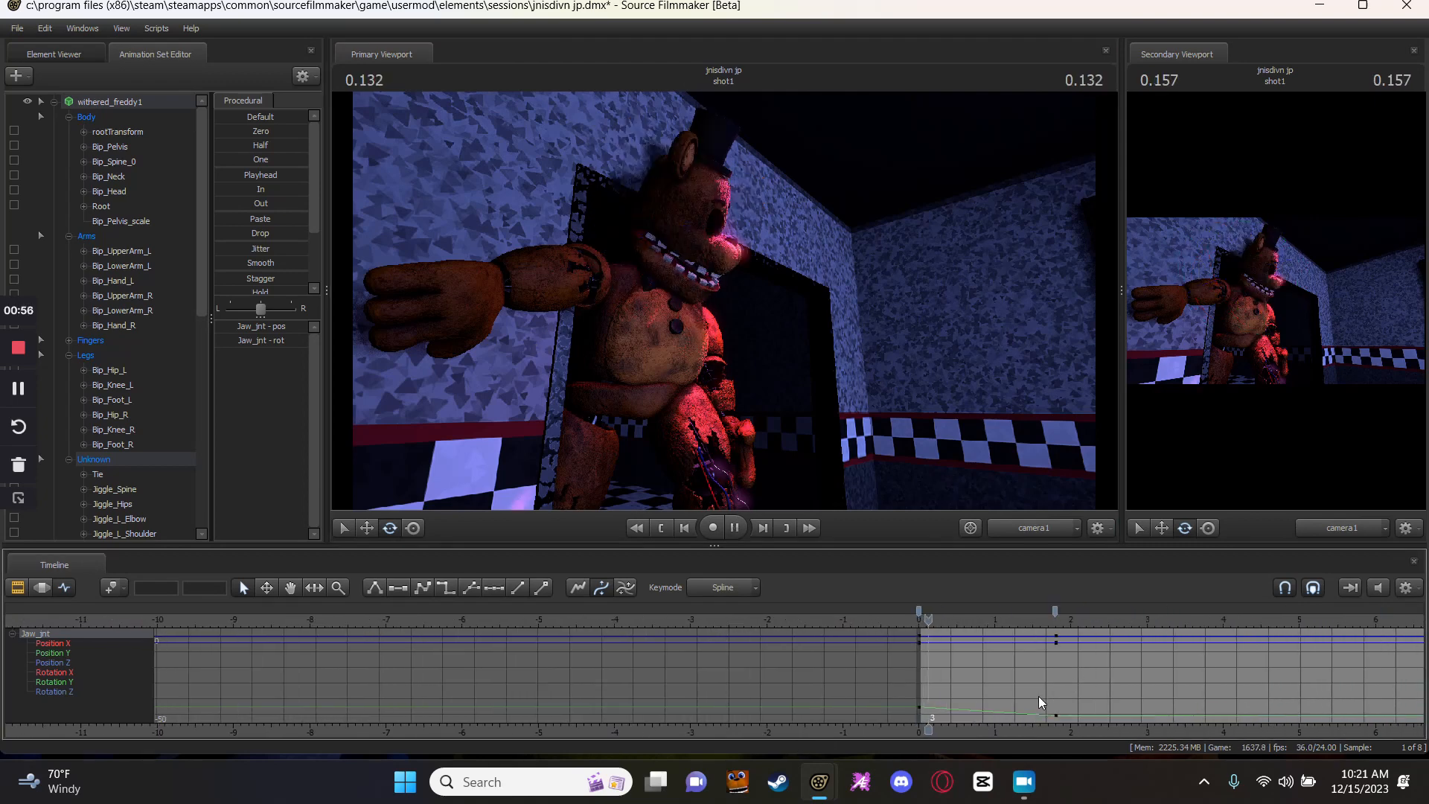
{"action": "key", "text": "space"}
{"action": "key", "text": "Home"}
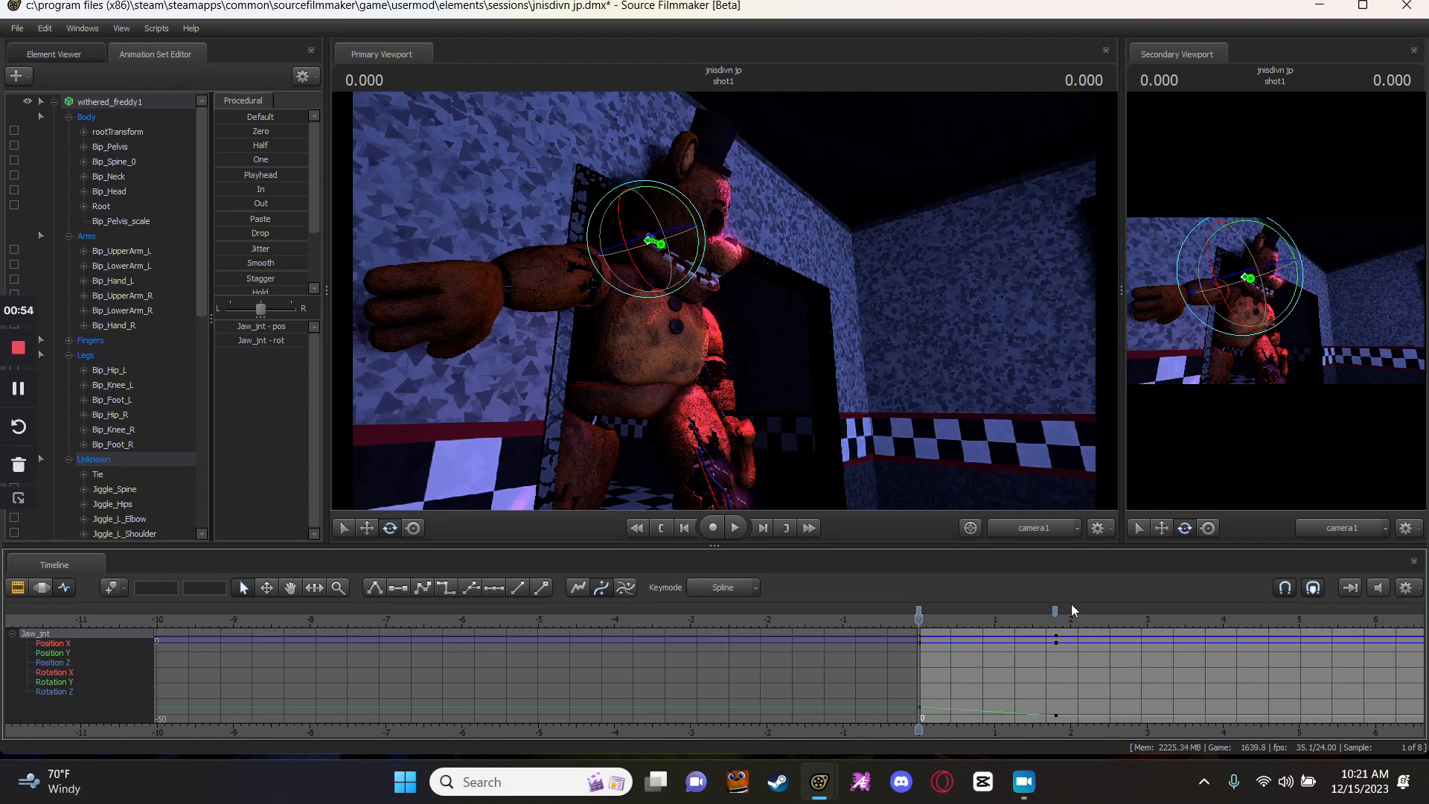
{"action": "left_click_drag", "start_coordinate": [1055, 633], "coordinate": [1021, 752]}
{"action": "key", "text": "Delete"}
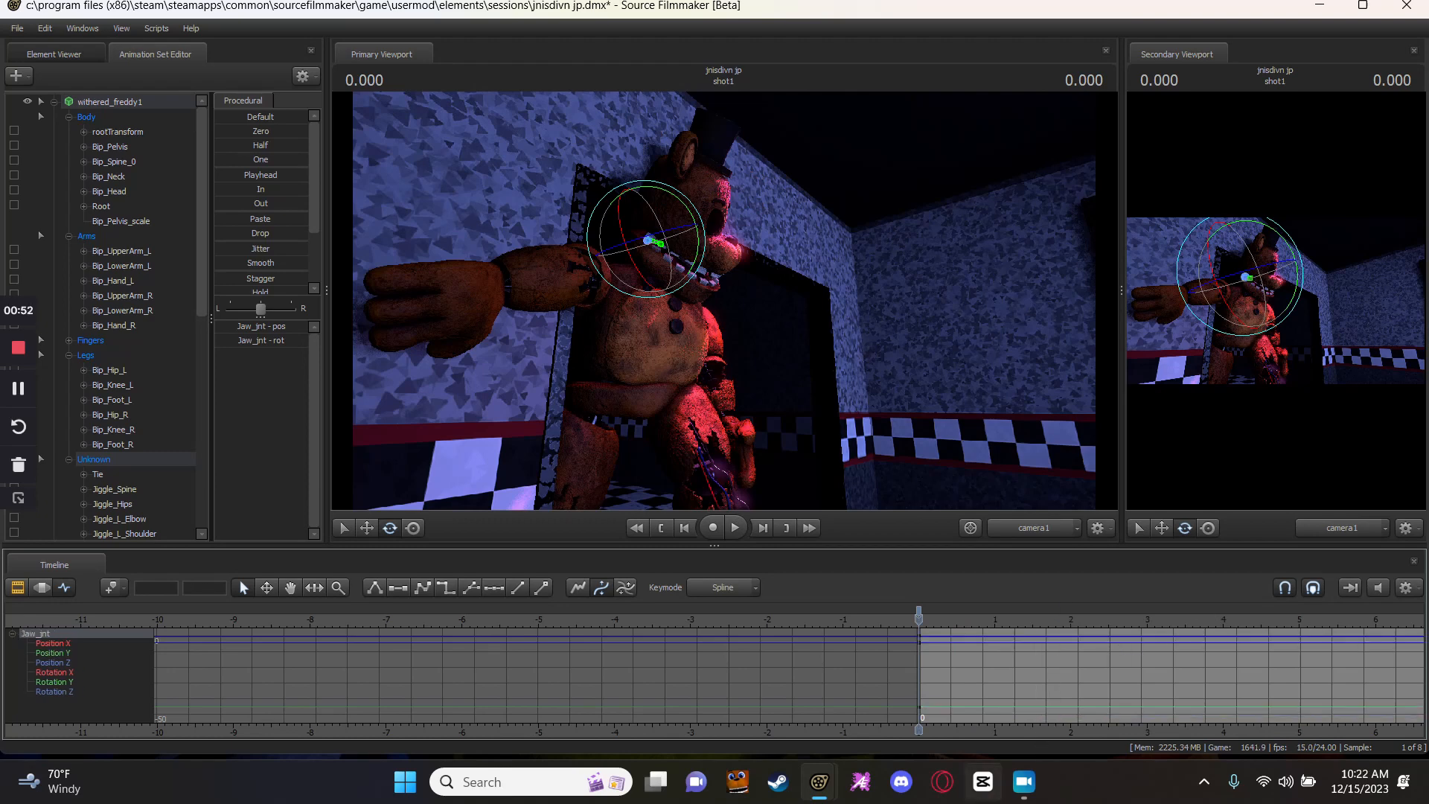
Keyframe the jaw's initial pose repeatedly over roughly the first second and rotate the jaw open at 1.041.
{"action": "key", "text": "space"}
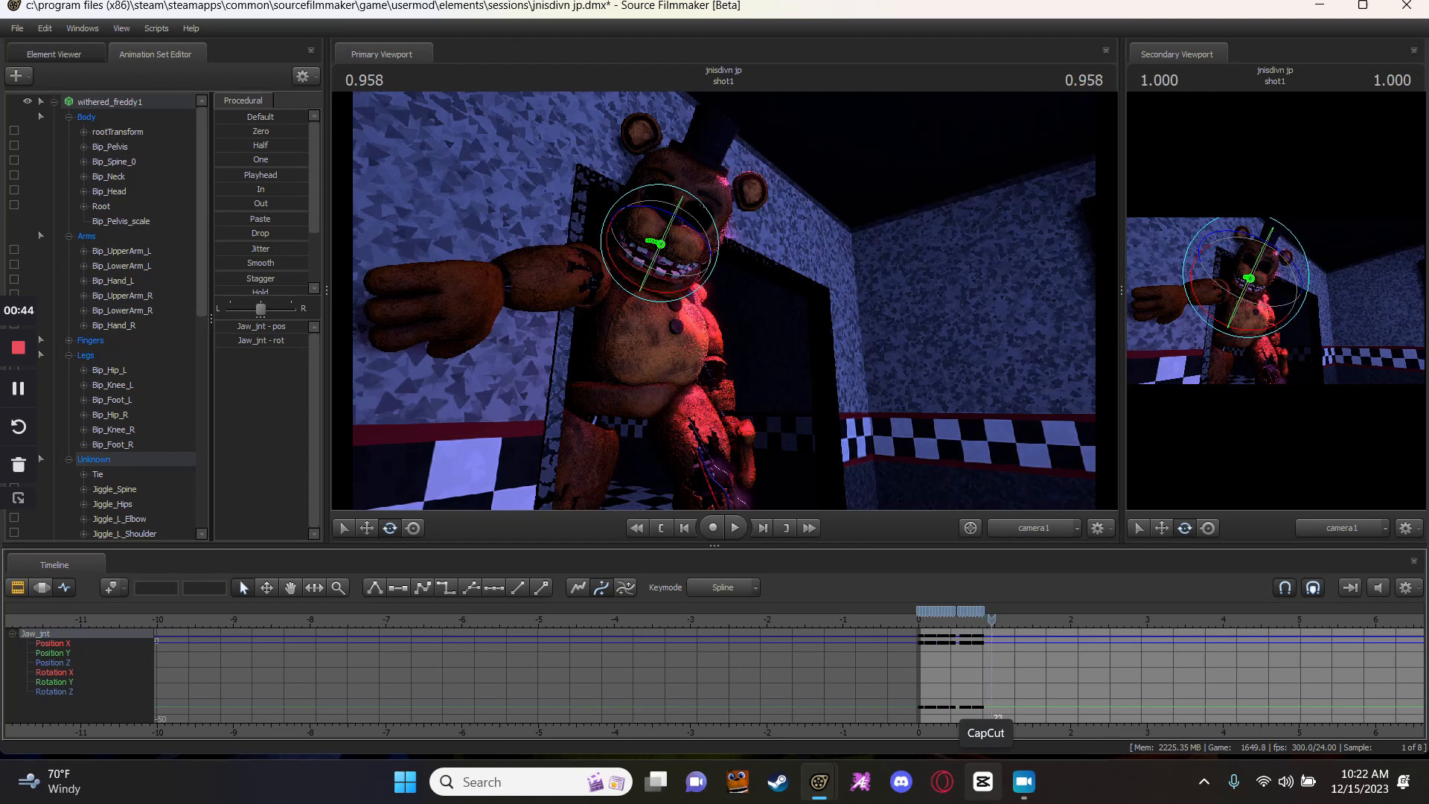
{"action": "left_click_drag", "start_coordinate": [665, 234], "coordinate": [672, 248]}
{"action": "key", "text": "Right"}
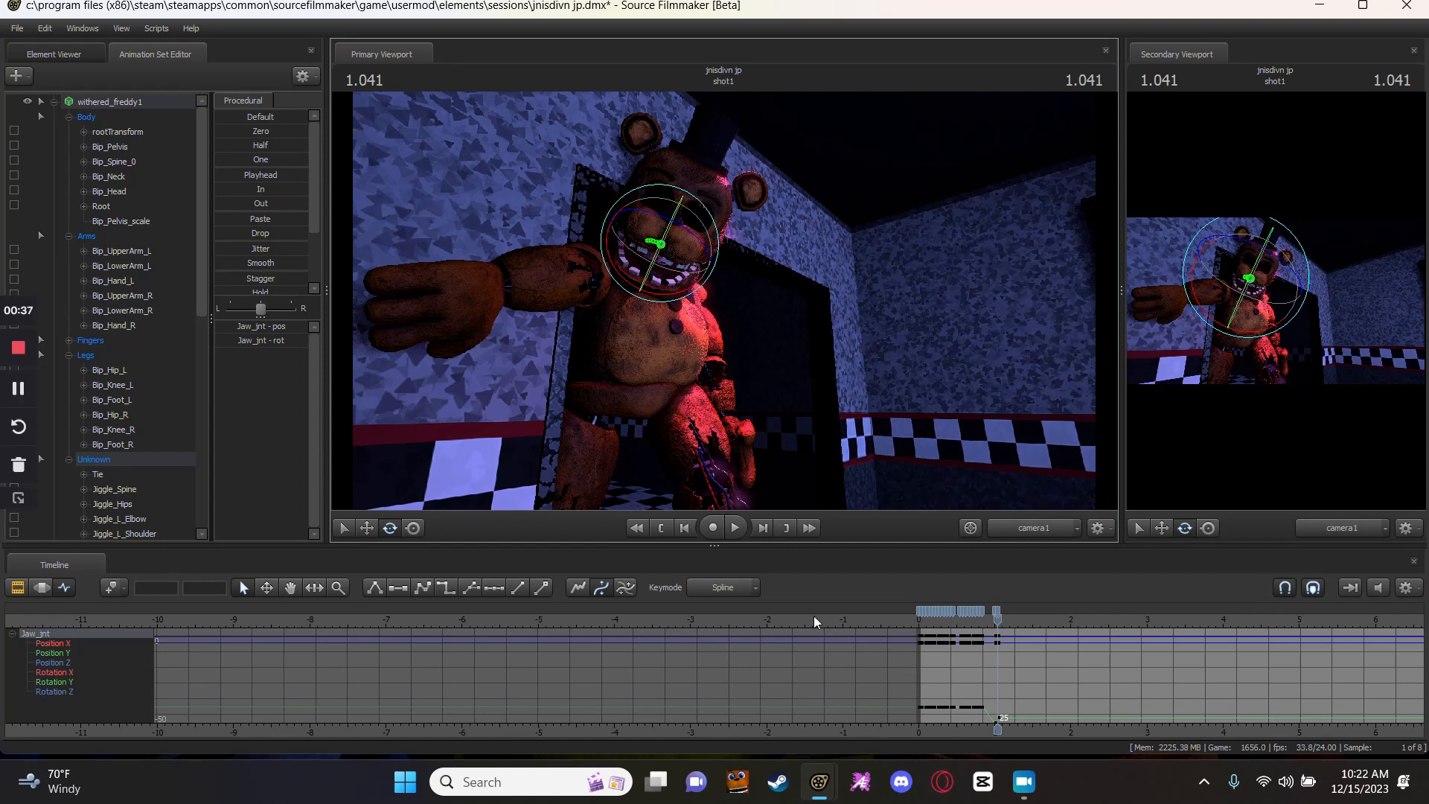
Replay the delayed jaw opening from the start of the shot and pause at 1.458.
{"action": "key", "text": "space"}
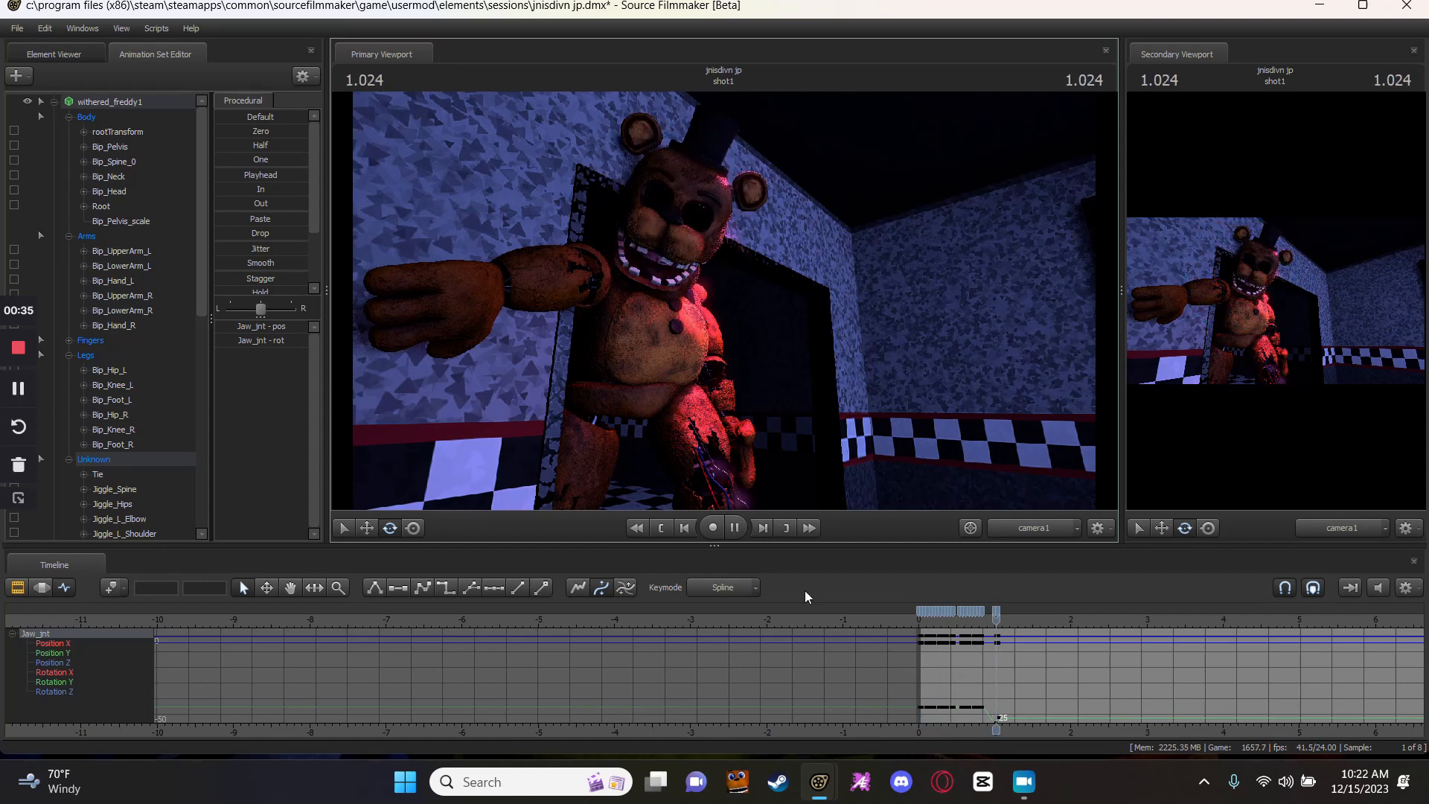
{"action": "key", "text": "space"}
{"action": "key", "text": "space"}
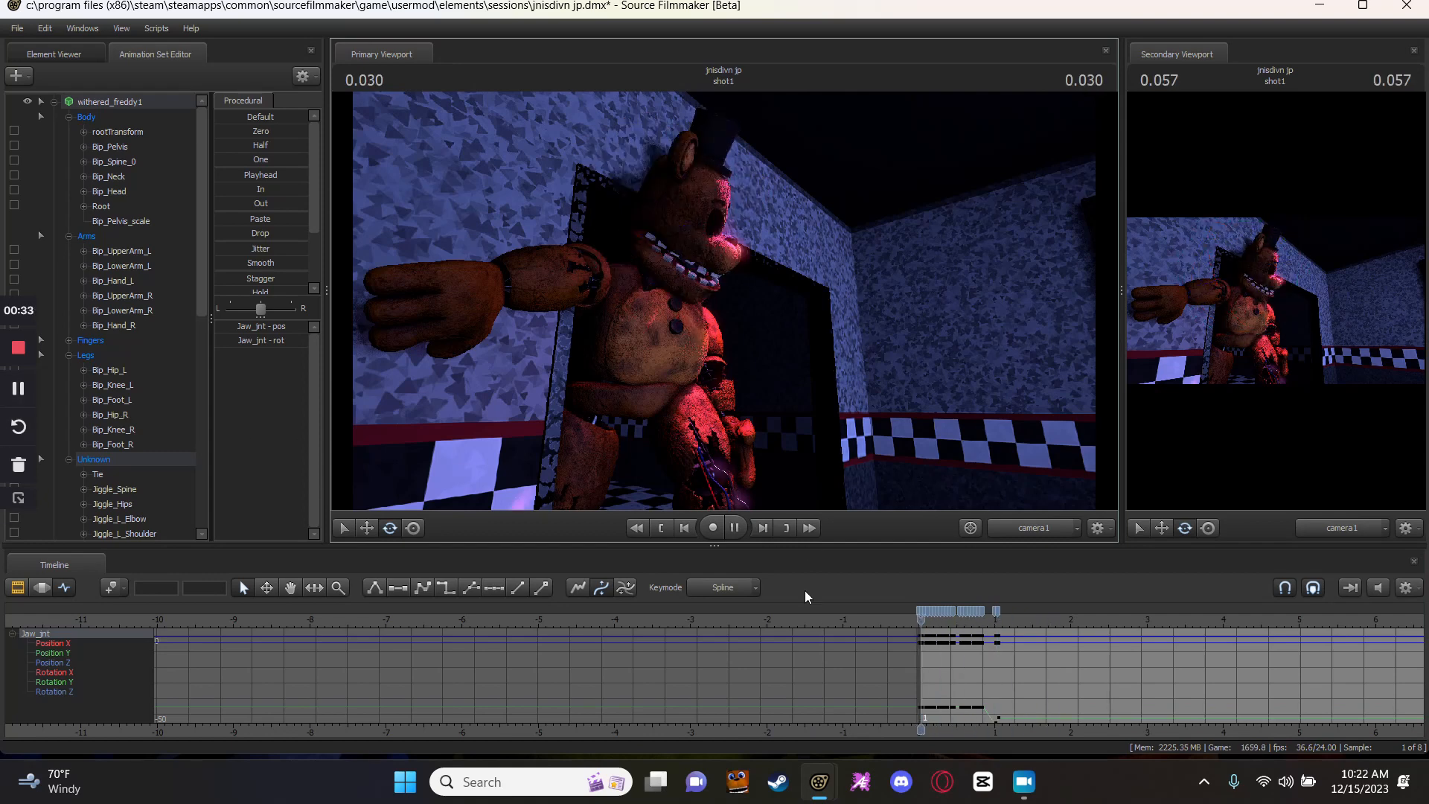
{"action": "key", "text": "space"}
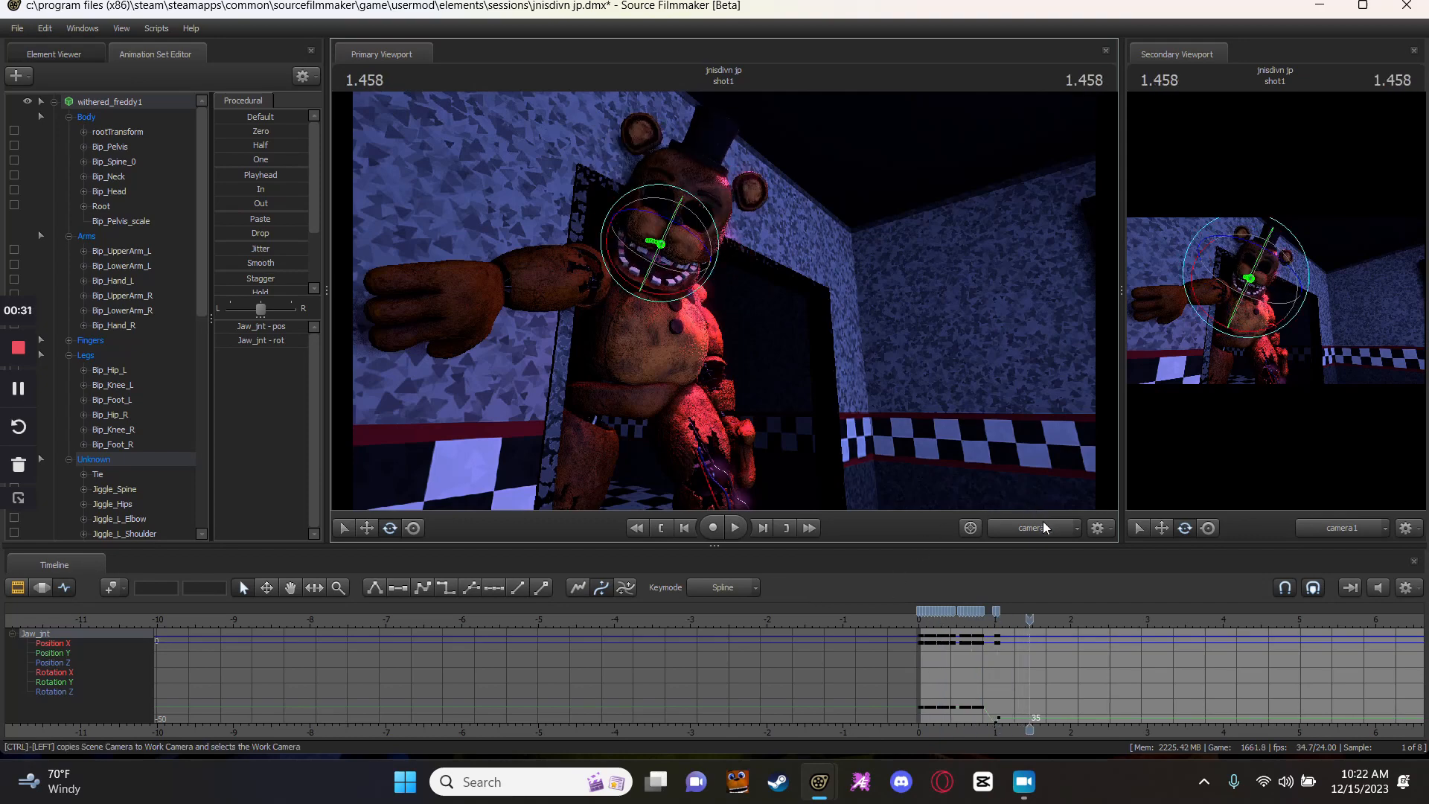
Look around the scene through the Work Camera, switch back to camera1, and return the playhead to 0.000.
{"action": "left_click", "coordinate": [1043, 522]}
{"action": "left_click_drag", "start_coordinate": [989, 460], "coordinate": [1031, 371]}
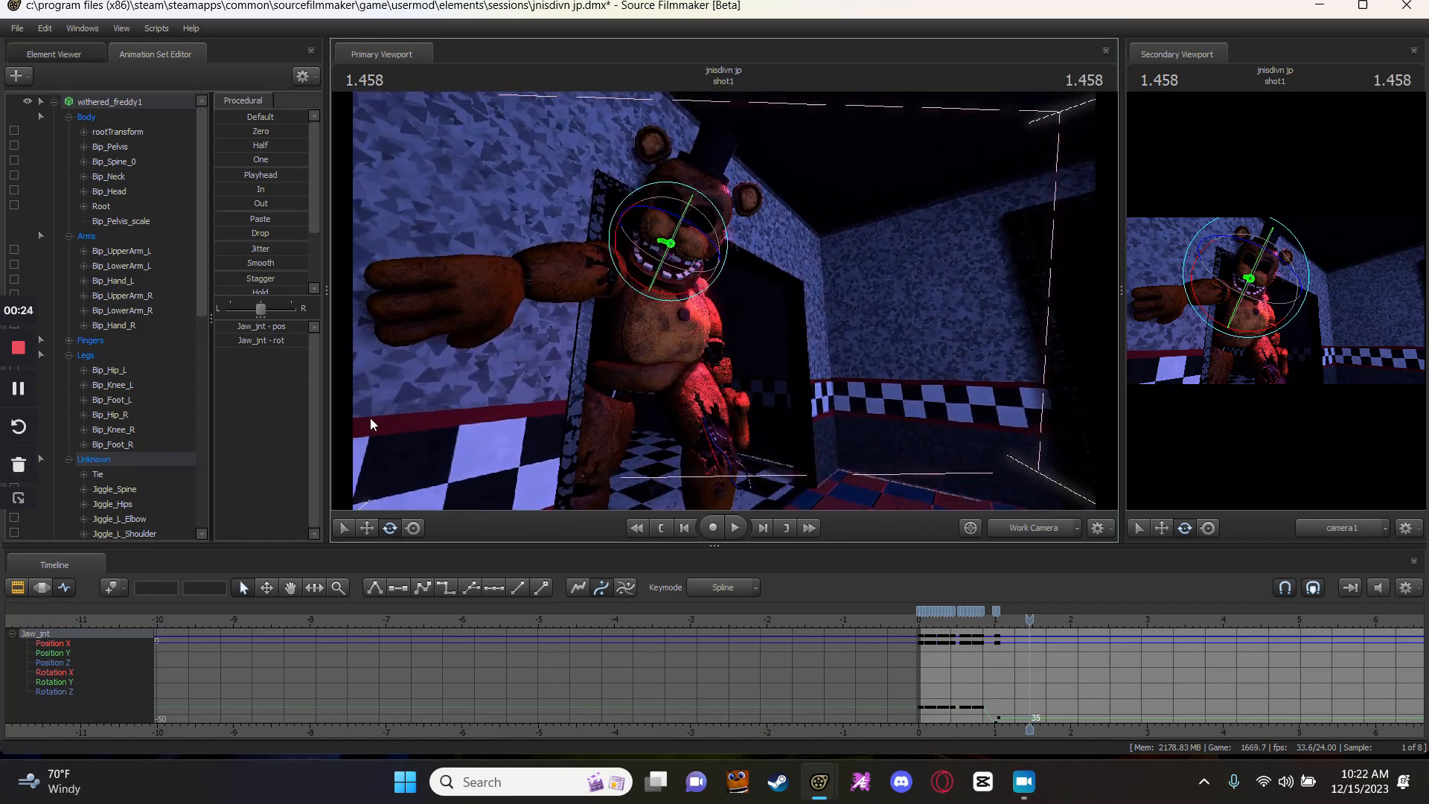
{"action": "left_click_drag", "start_coordinate": [370, 419], "coordinate": [373, 314]}
{"action": "key", "text": "s"}
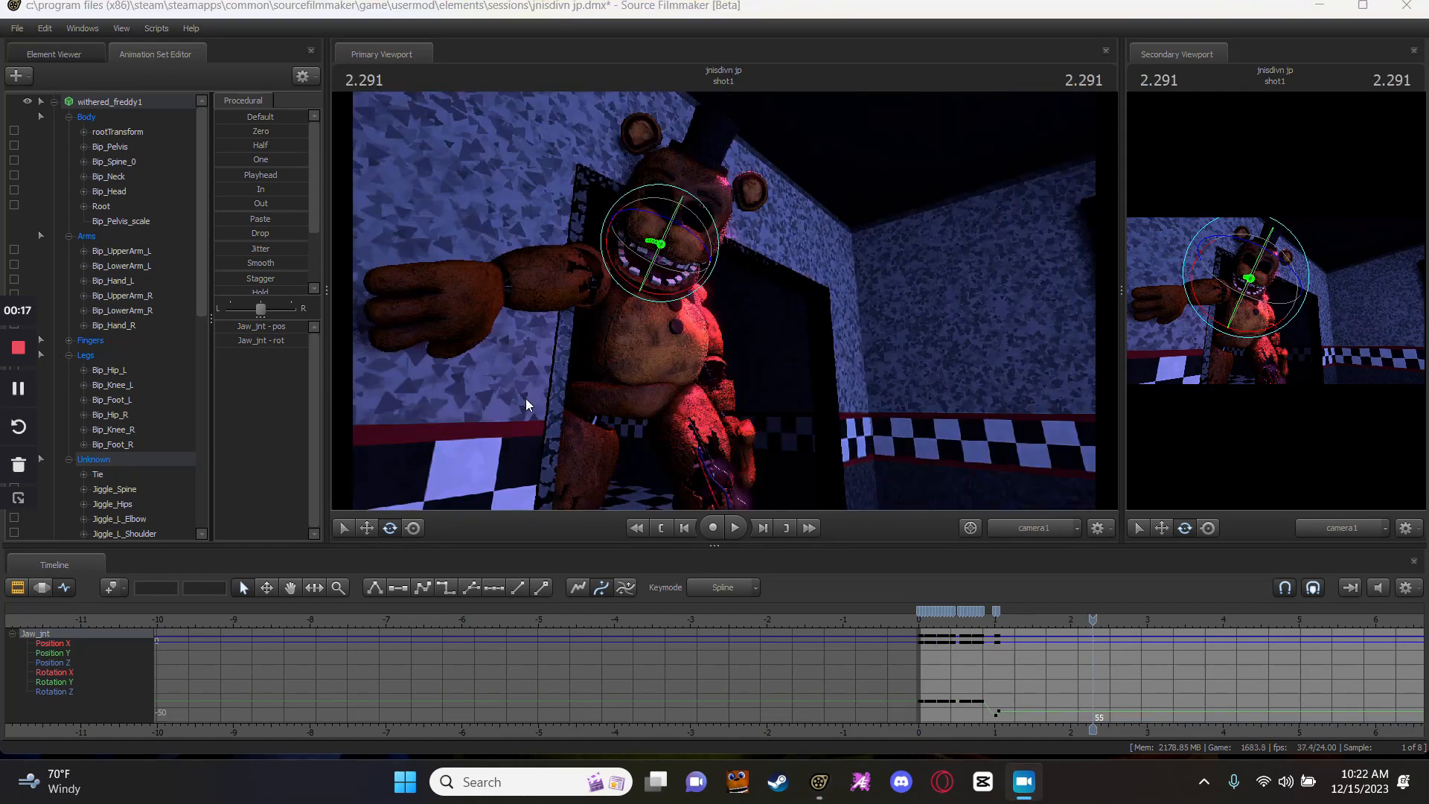
{"action": "left_click_drag", "start_coordinate": [1028, 624], "coordinate": [922, 616]}
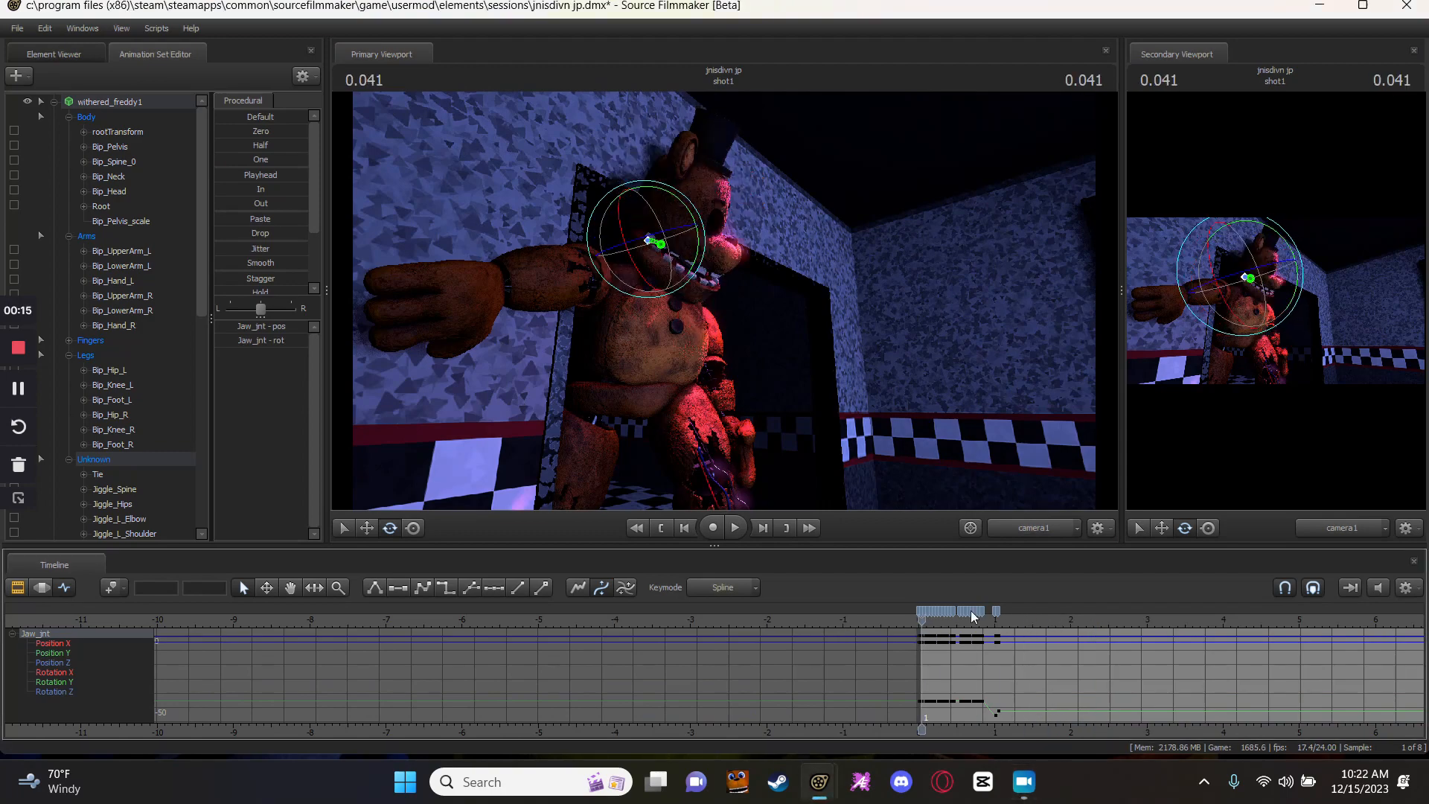
{"action": "key", "text": "Left"}
{"action": "key", "text": "Left"}
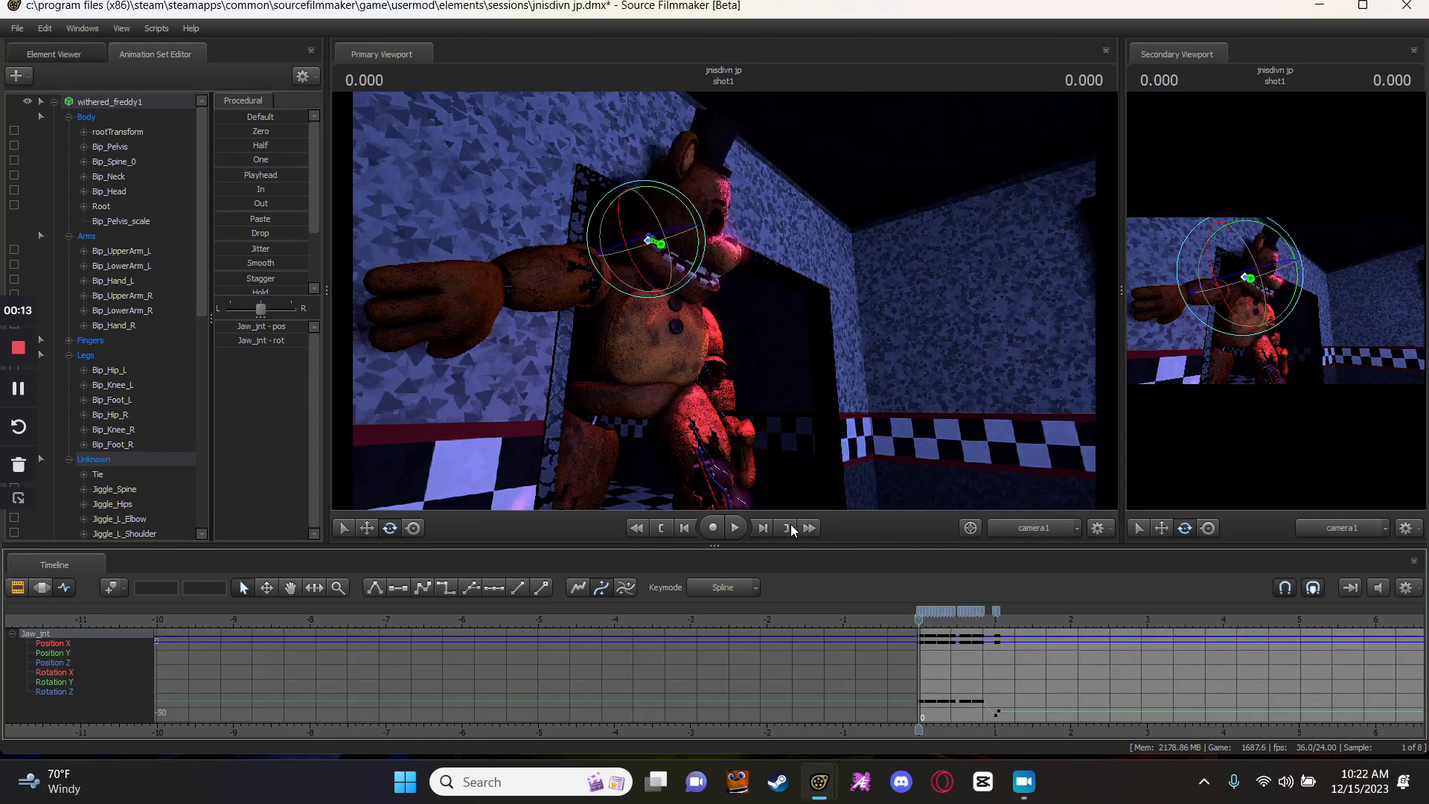
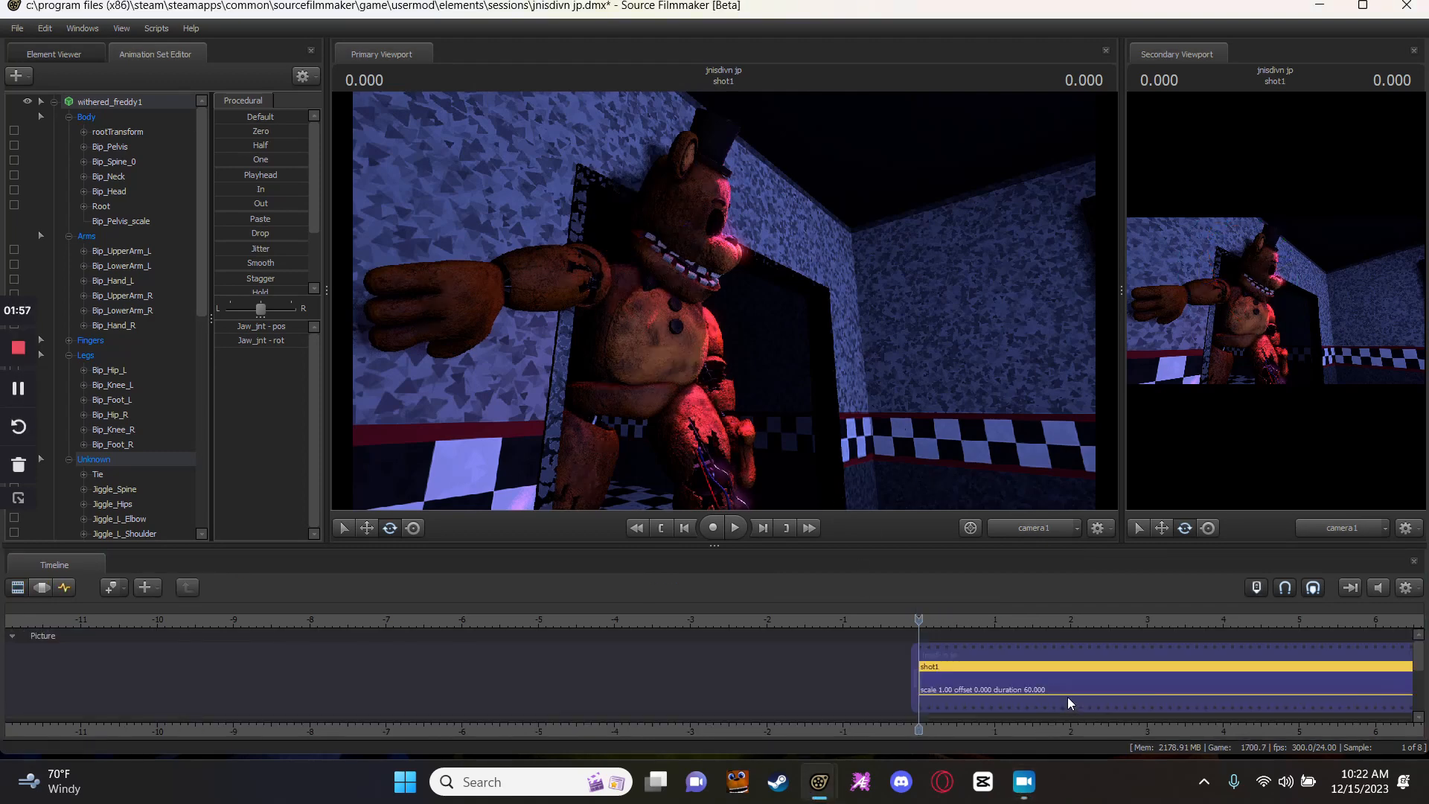
In the Clip Editor, advance the playhead to 1.708 and split shot1 there to make a second shot.
{"action": "left_click", "coordinate": [35, 588]}
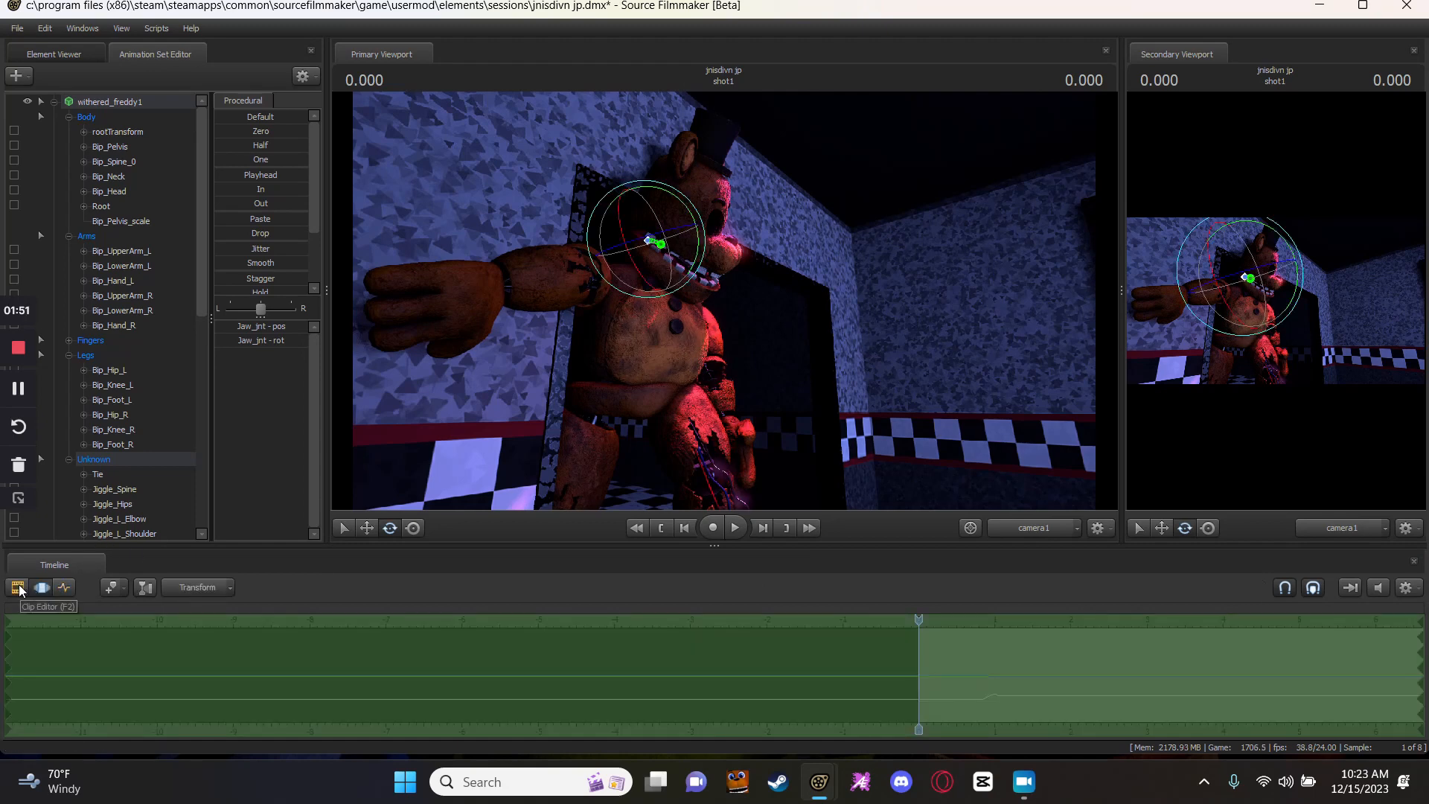
{"action": "left_click", "coordinate": [17, 587]}
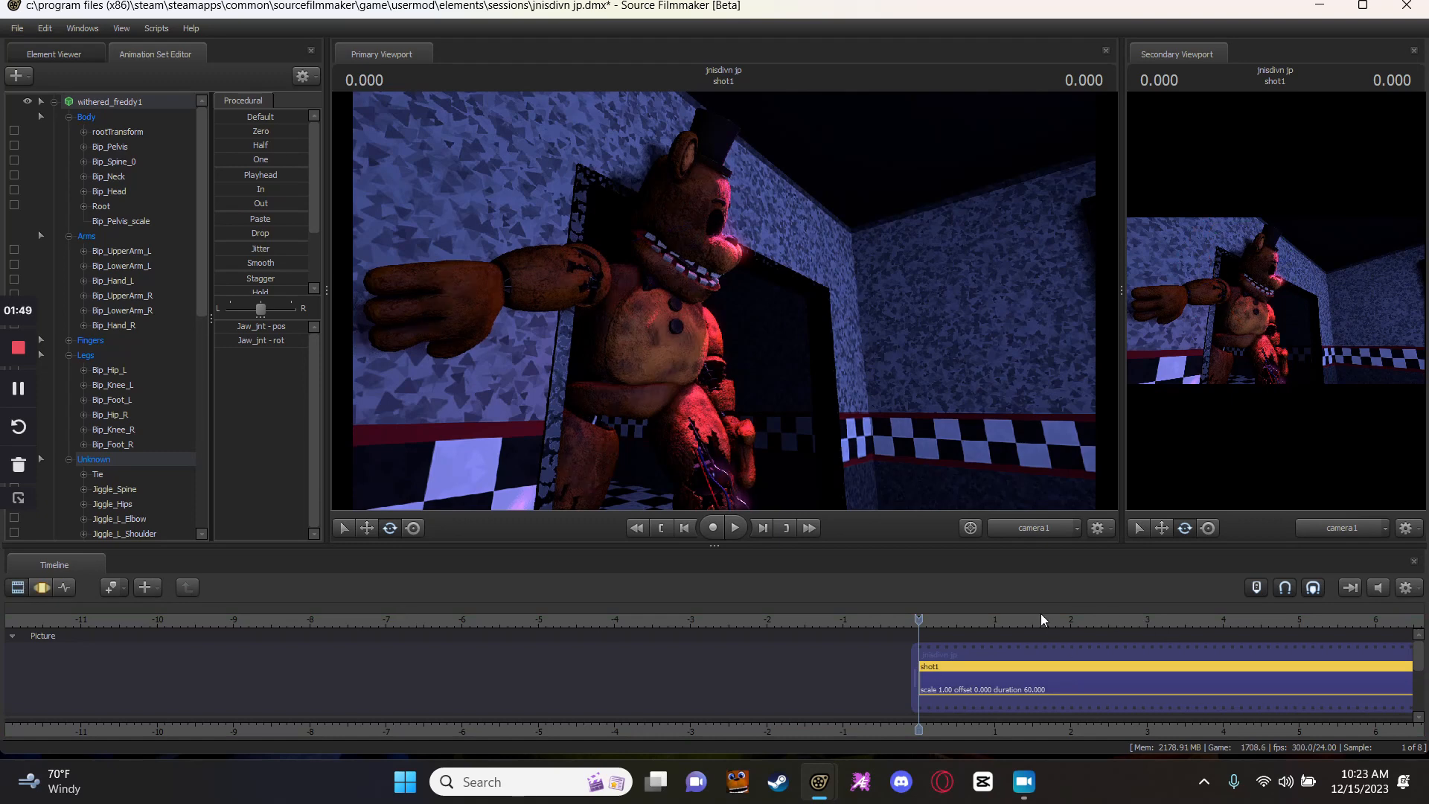
{"action": "key", "text": "space"}
{"action": "key", "text": "space"}
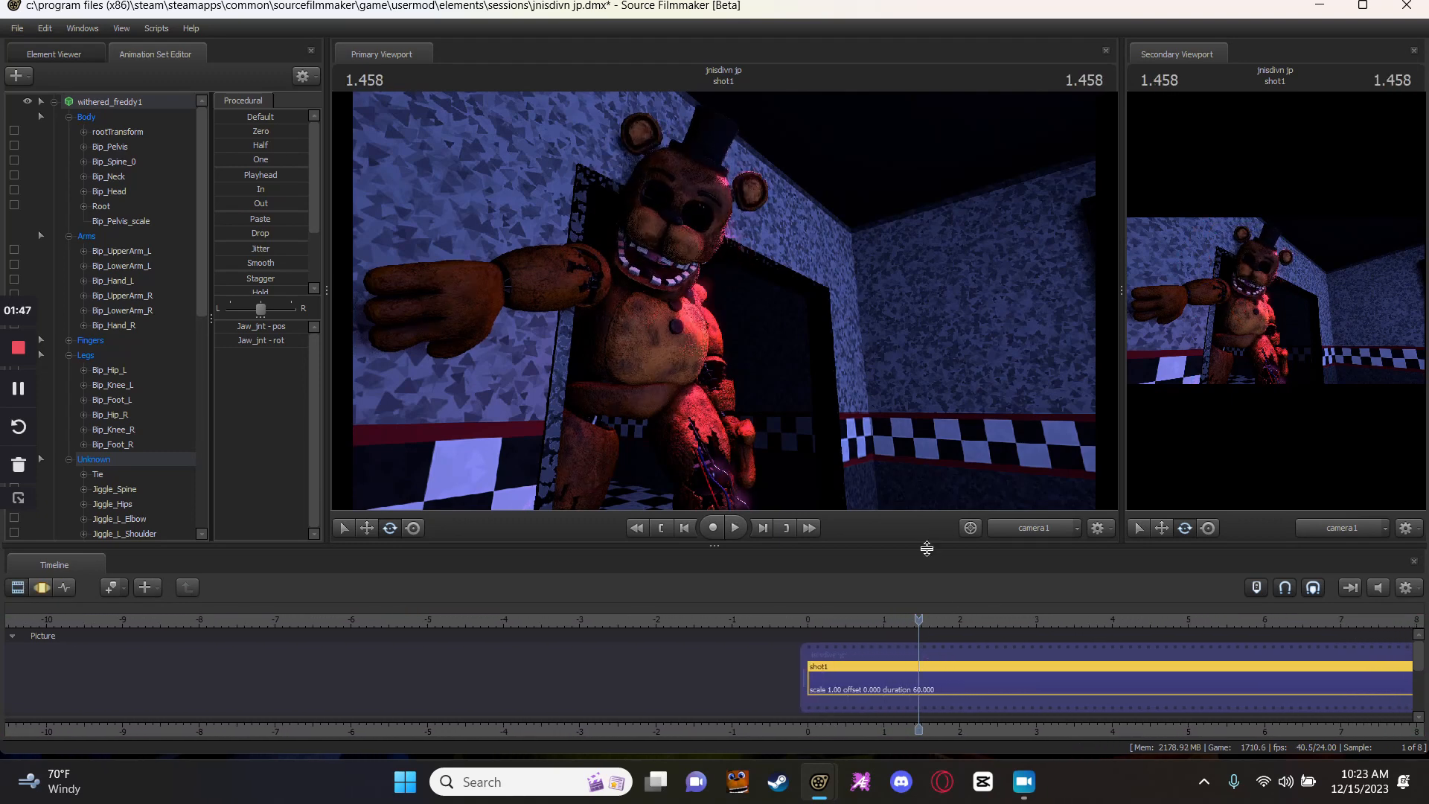
{"action": "key", "text": "space"}
{"action": "key", "text": "space"}
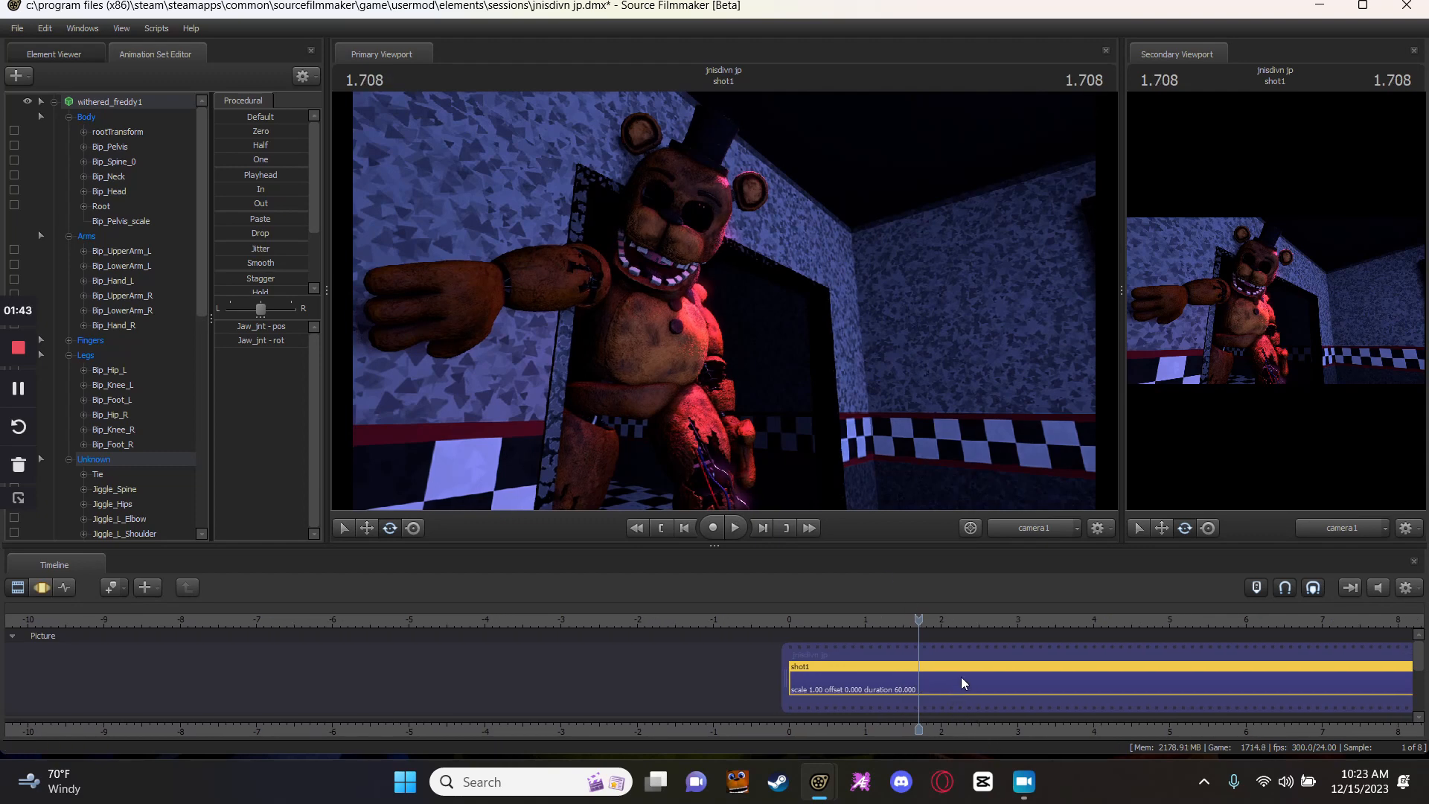
{"action": "key", "text": "b"}
{"action": "left_click", "coordinate": [961, 676]}
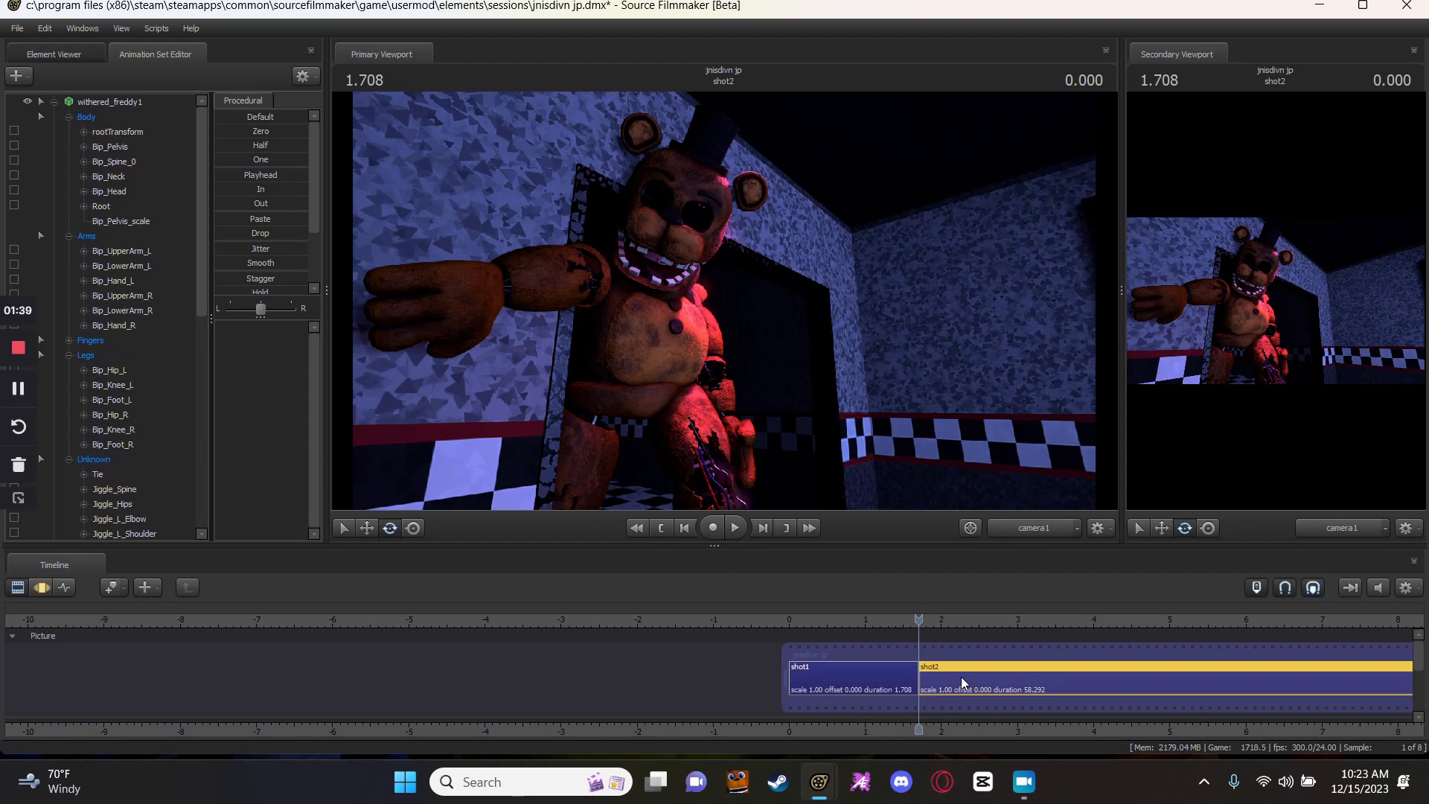
Reposition camera1 in shot2 for a side view of Freddy standing in the doorway.
{"action": "left_click_drag", "start_coordinate": [1018, 410], "coordinate": [923, 413]}
{"action": "left_click", "coordinate": [19, 398]}
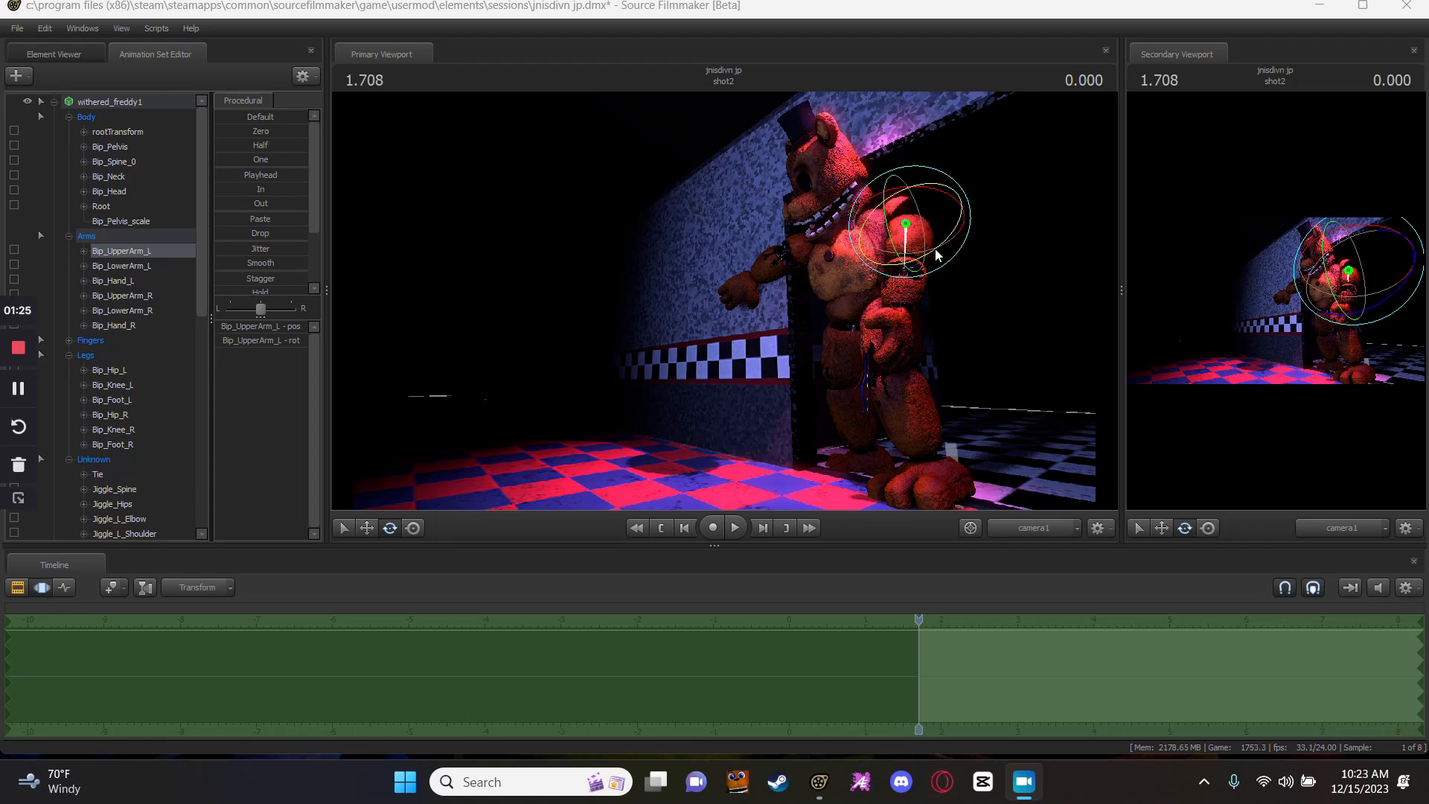
Rotate Freddy's Bip_UpperArm_L up and outward in shot2 and play across the cut from shot1.
{"action": "left_click_drag", "start_coordinate": [935, 254], "coordinate": [1036, 120]}
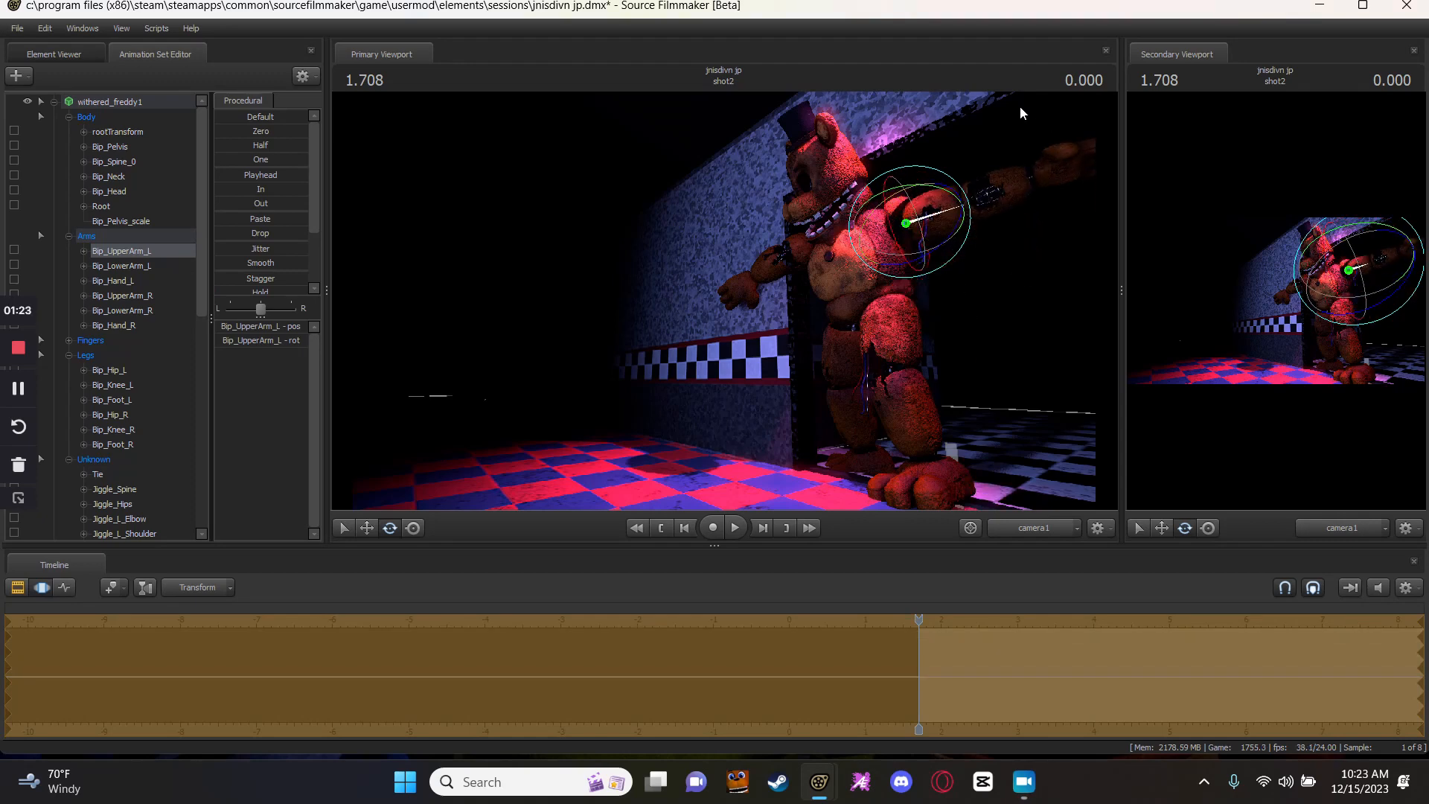
{"action": "key", "text": "Up"}
{"action": "key", "text": "space"}
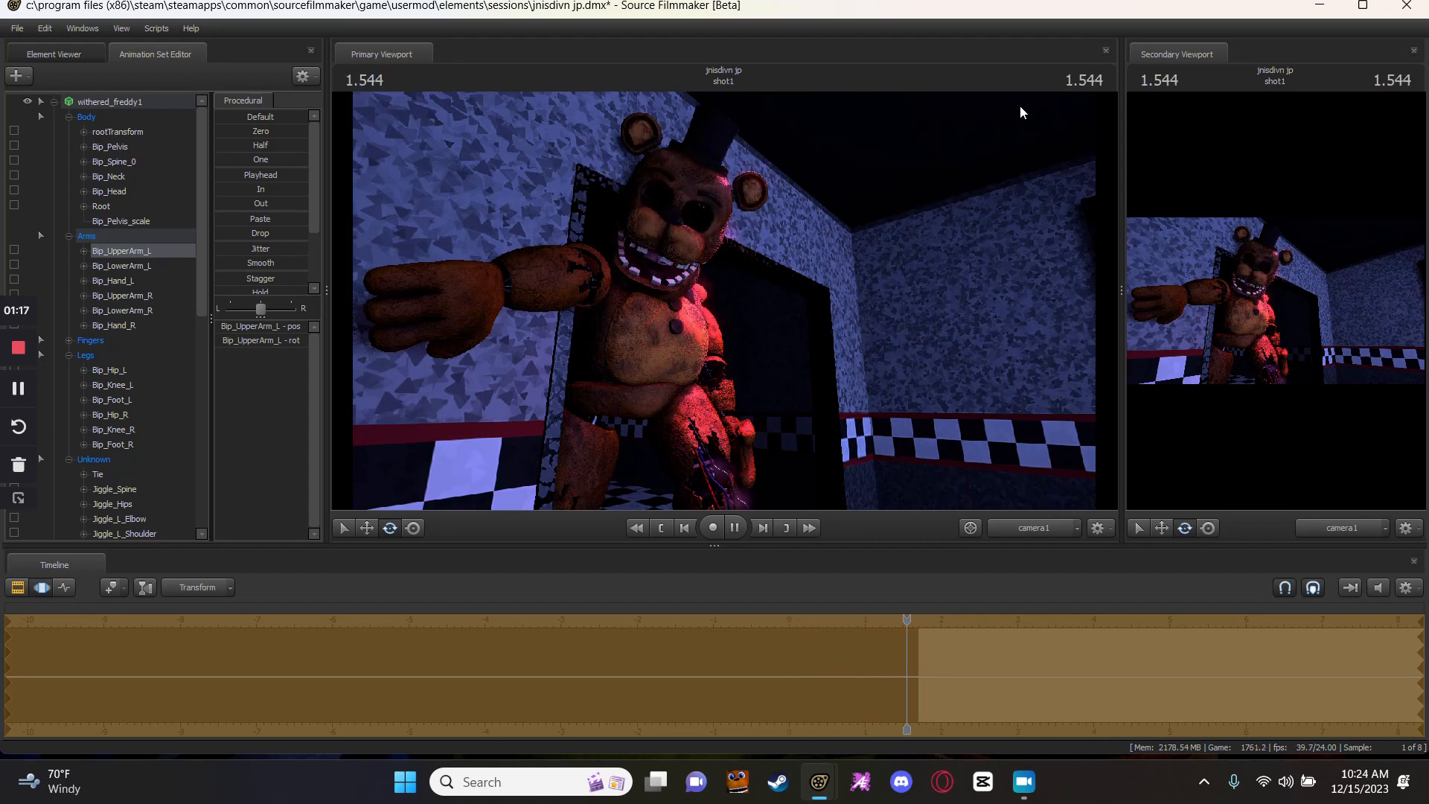
{"action": "key", "text": "space"}
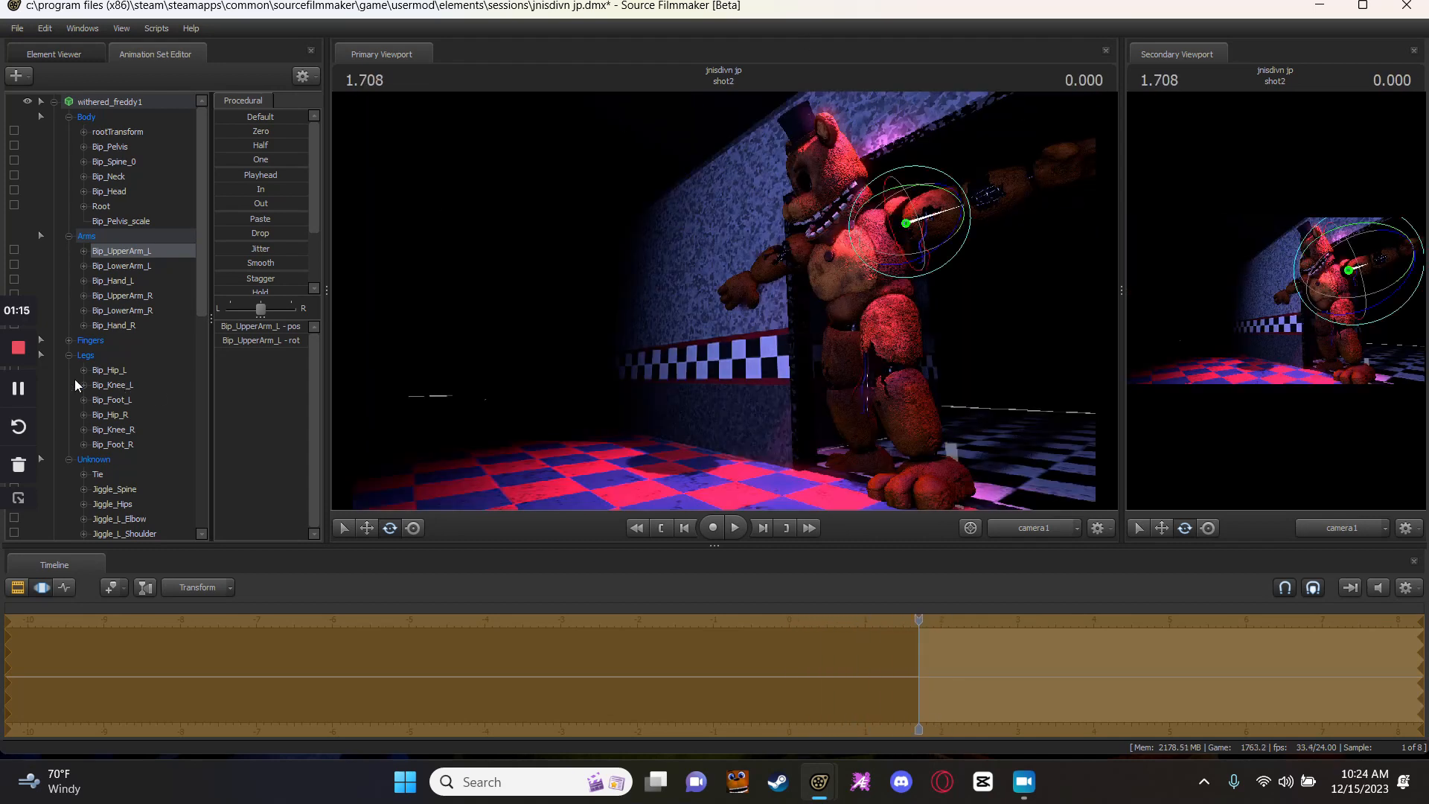
Show the Bip_UpperArm_L curves for shot2 in the Graph Editor.
{"action": "left_click", "coordinate": [7, 394]}
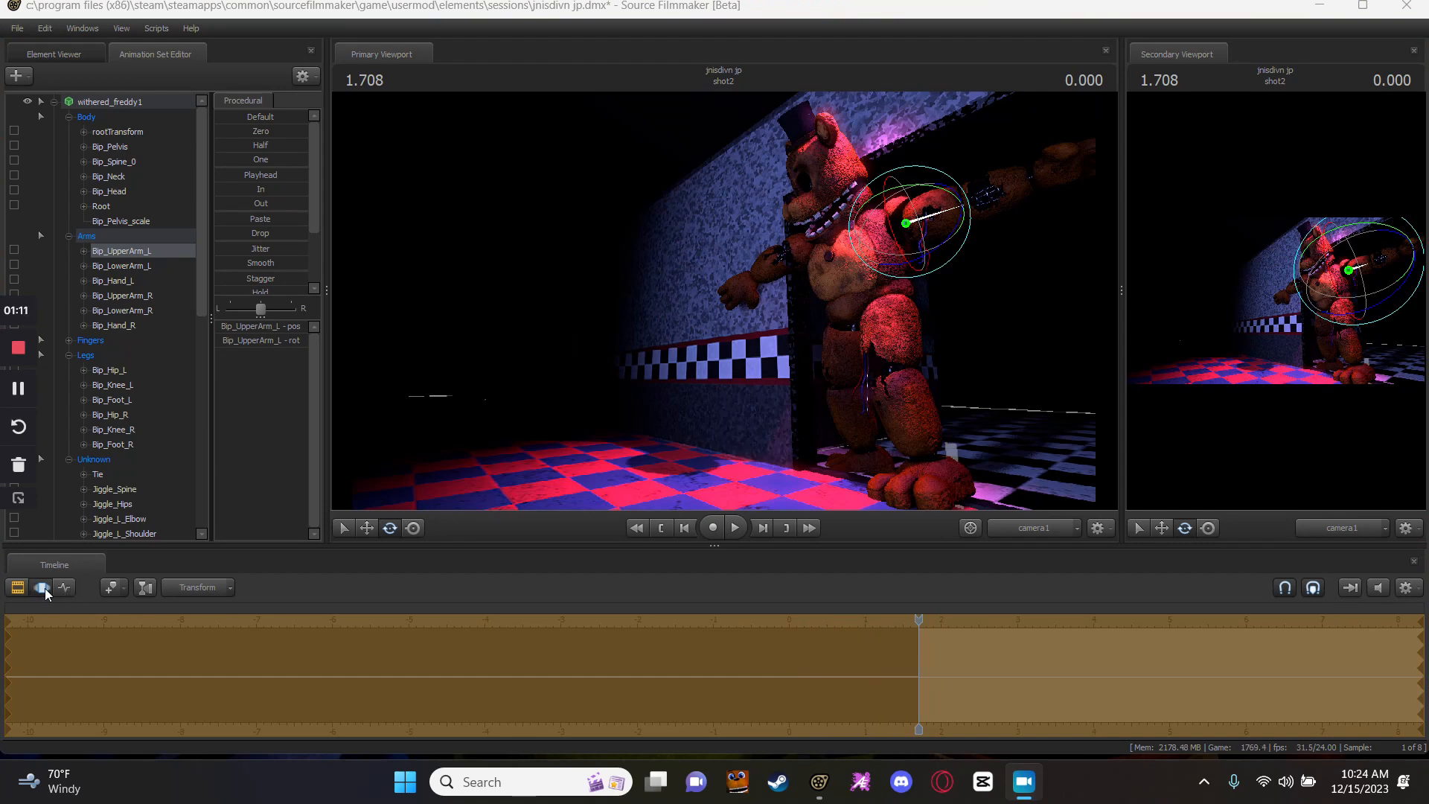
{"action": "left_click", "coordinate": [65, 587]}
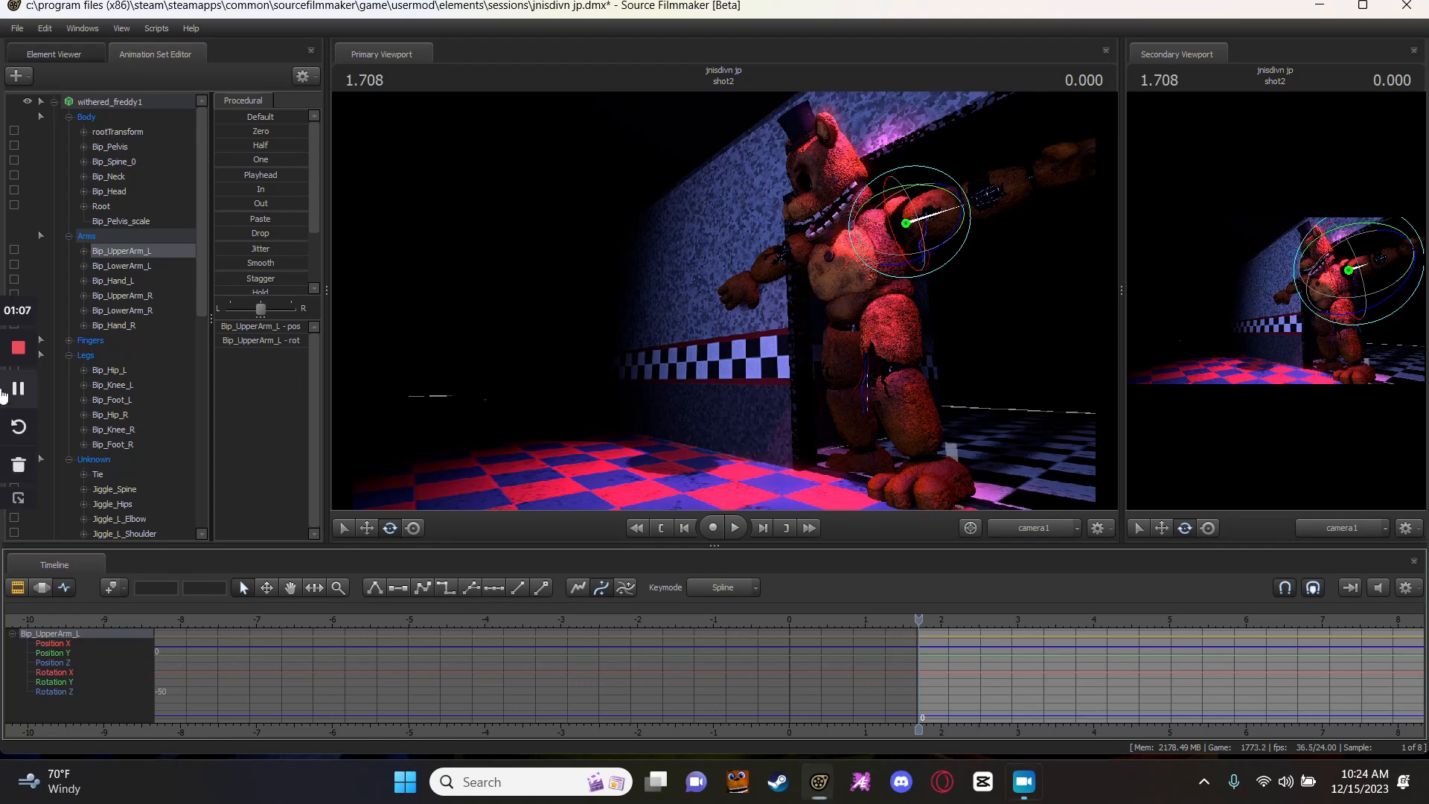
{"action": "left_click", "coordinate": [6, 392]}
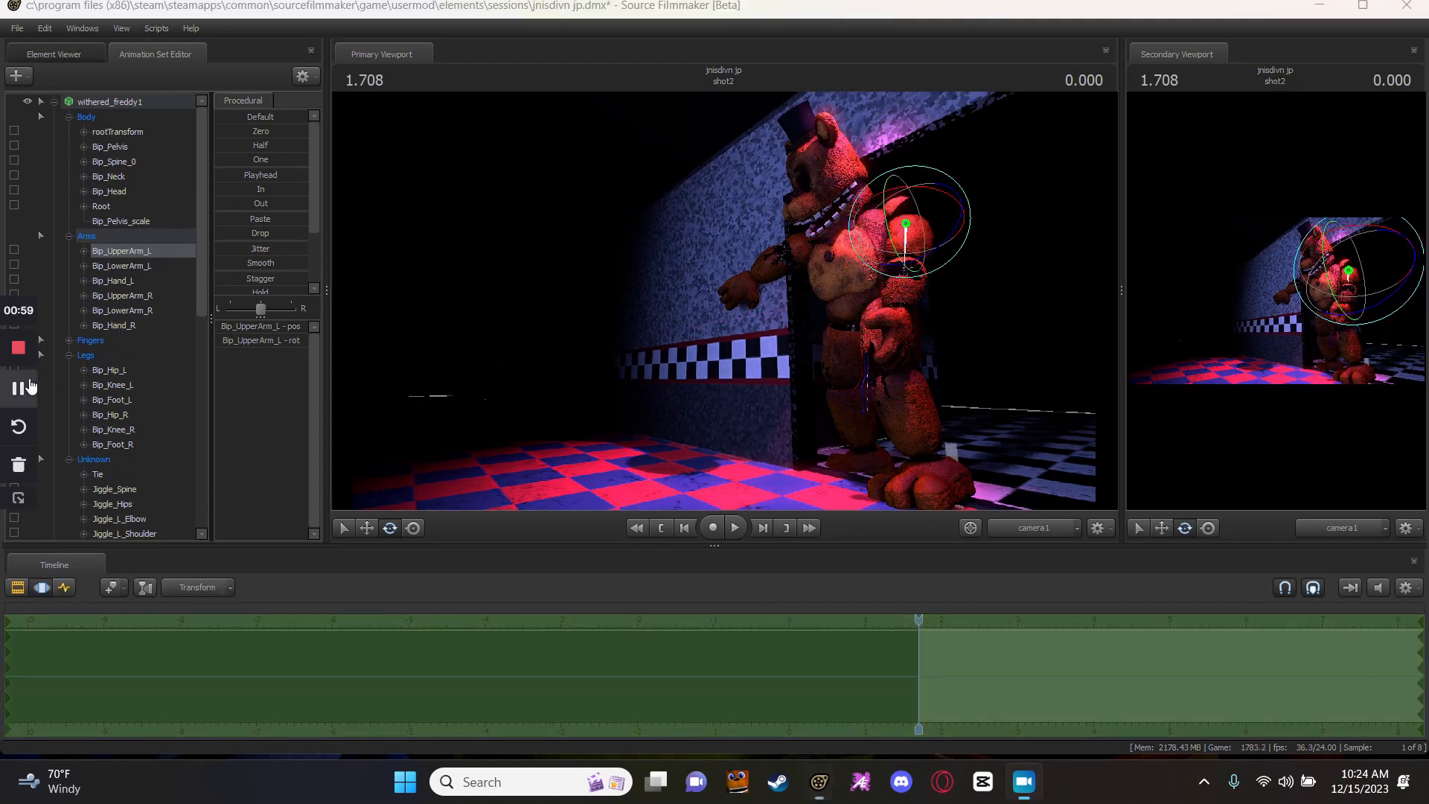
{"action": "left_click", "coordinate": [17, 388]}
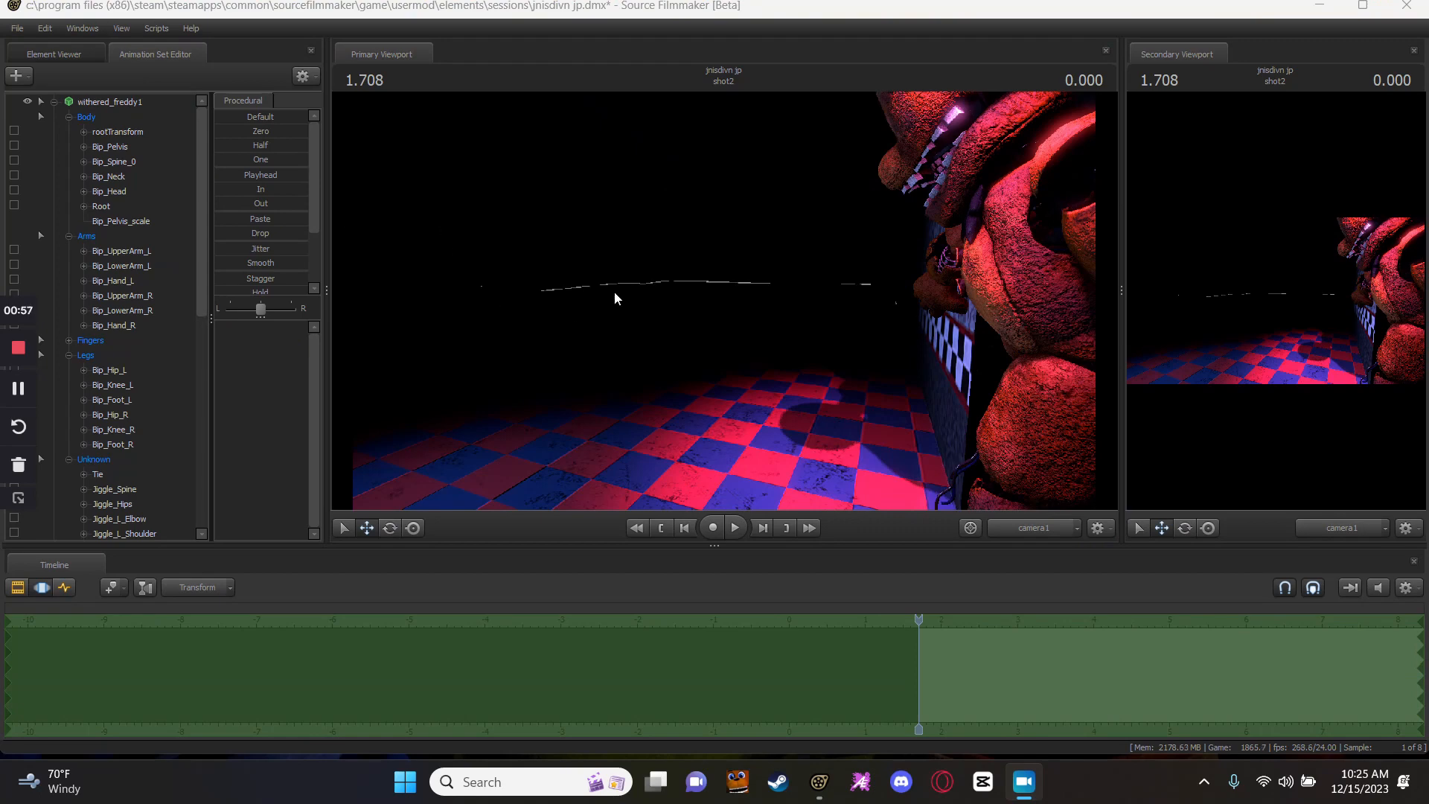
Re-aim shot2's camera upward across the dark room with Freddy close at the frame's edge, and replay the cut.
{"action": "left_click_drag", "start_coordinate": [614, 294], "coordinate": [761, 283]}
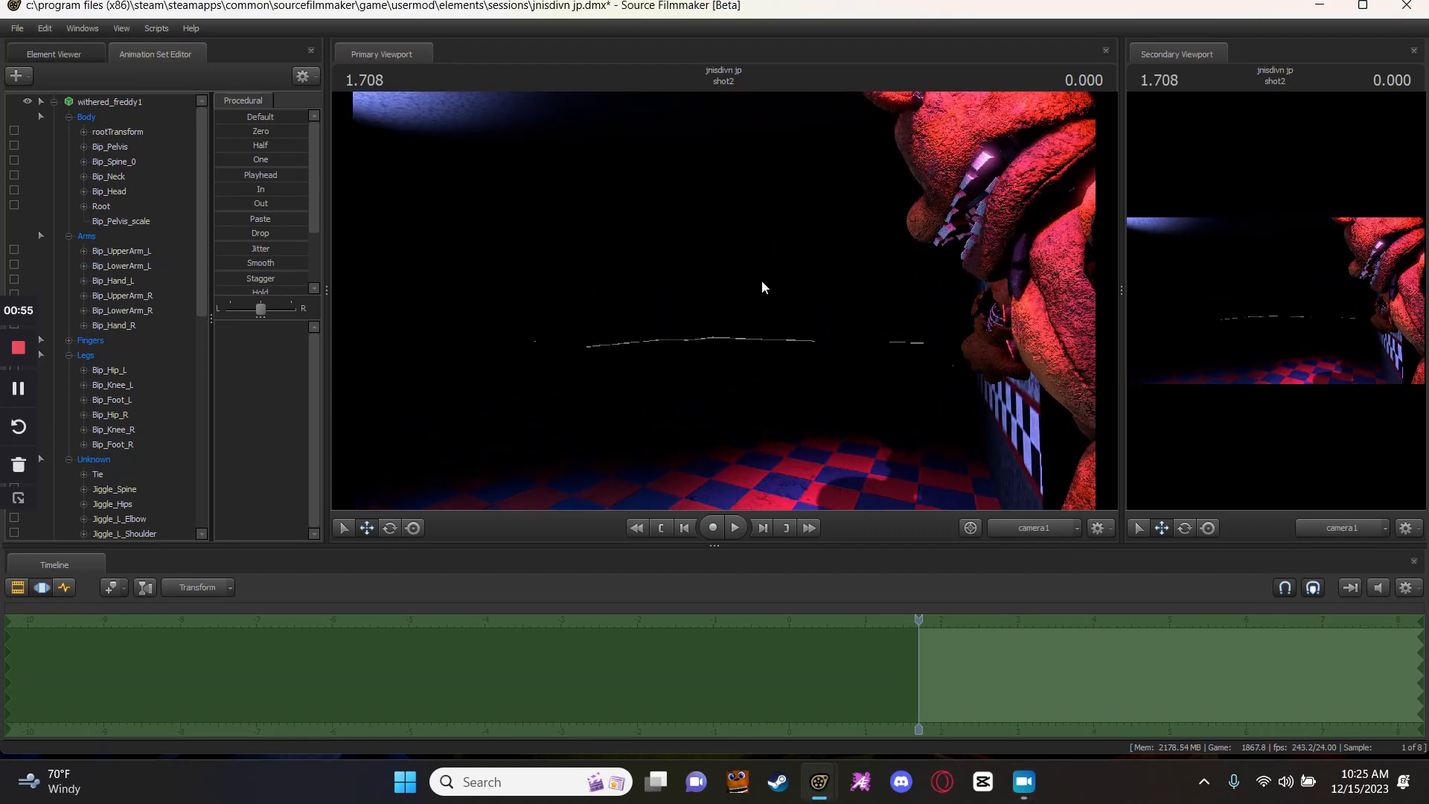
{"action": "key", "text": "Up"}
{"action": "key", "text": "space"}
{"action": "left_click", "coordinate": [15, 394]}
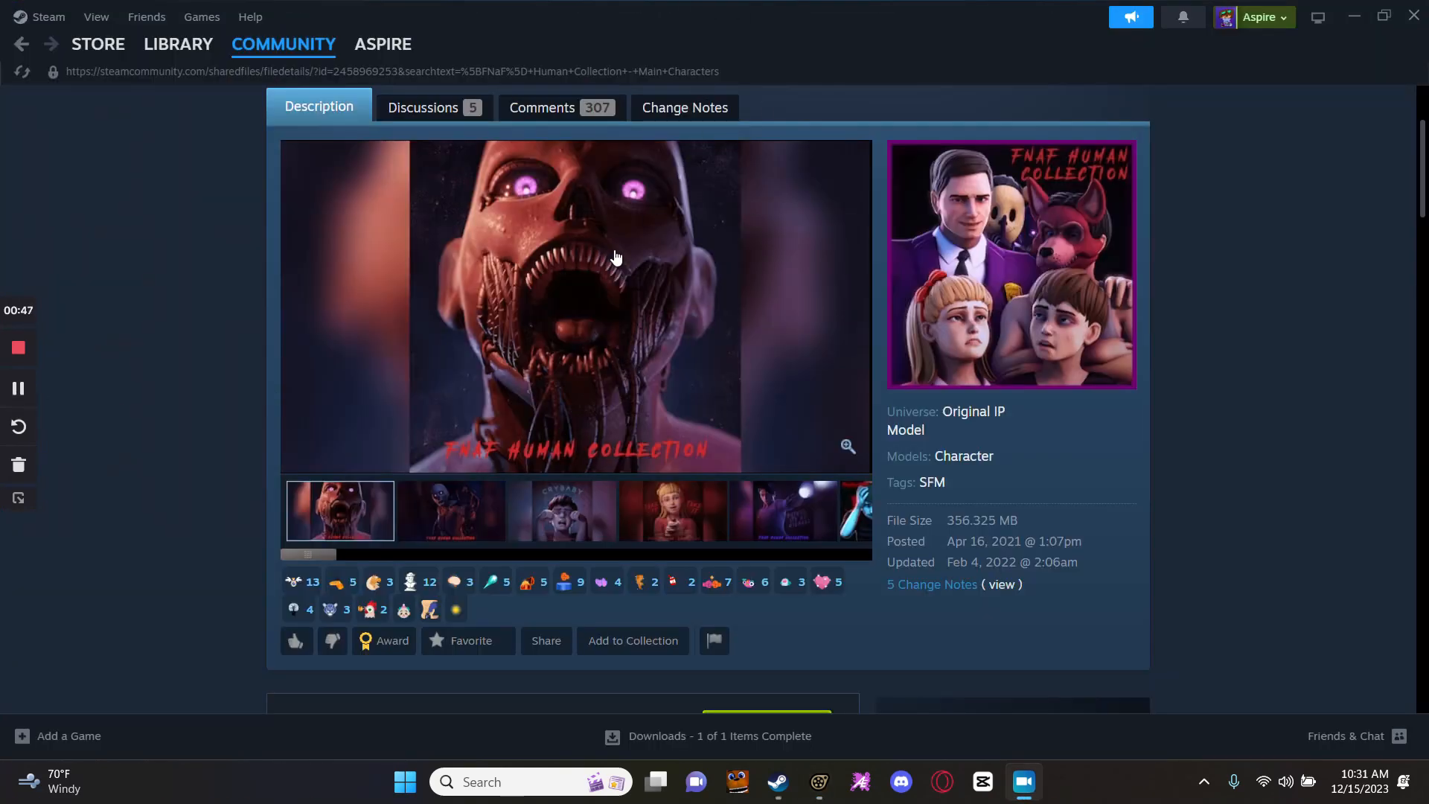
In Steam, review the Workshop page for [FNaF] Human Collection - Main Characters and highlight its title.
{"action": "scroll", "coordinate": [593, 311], "scroll_direction": "down", "scroll_amount": 5}
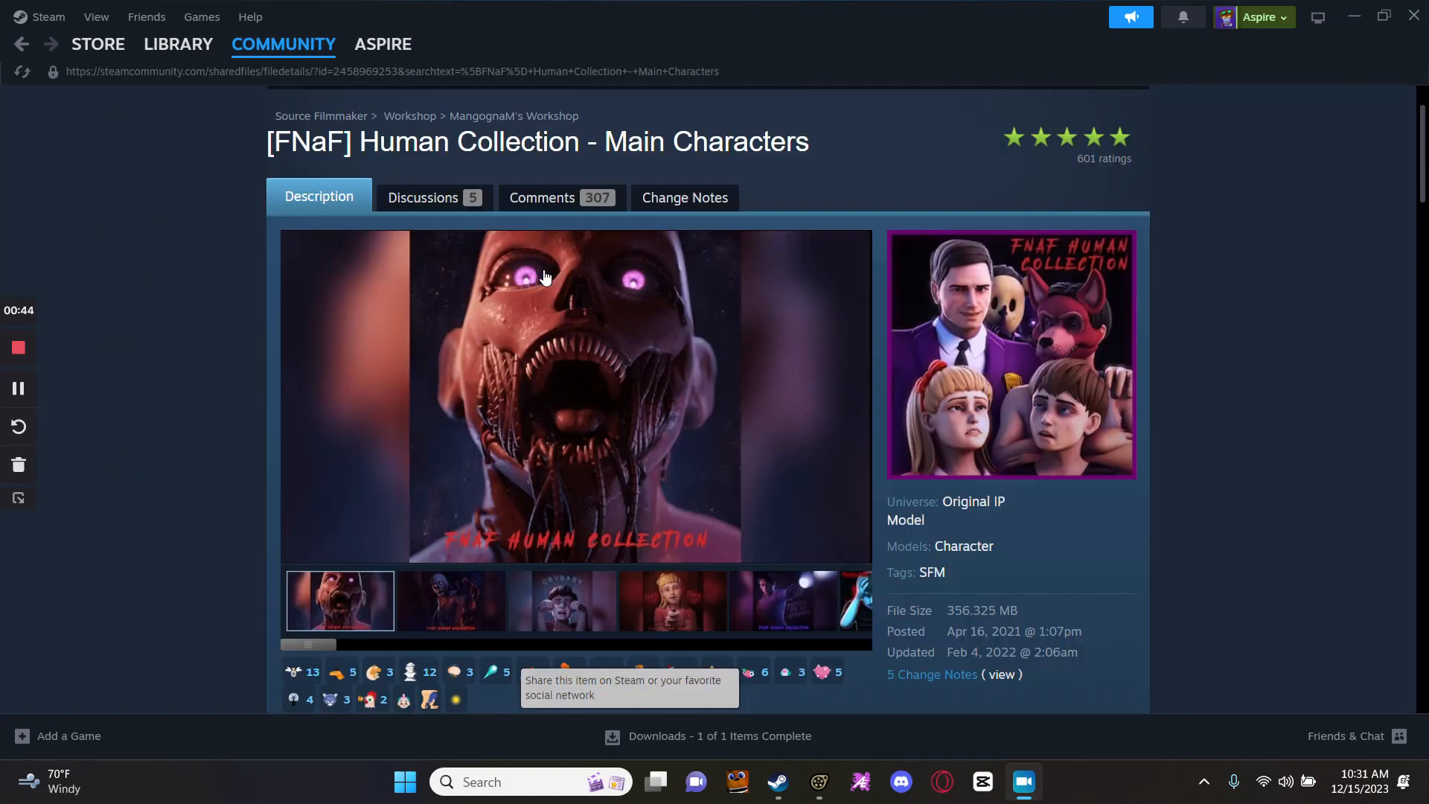
{"action": "scroll", "coordinate": [545, 277], "scroll_direction": "up", "scroll_amount": 2}
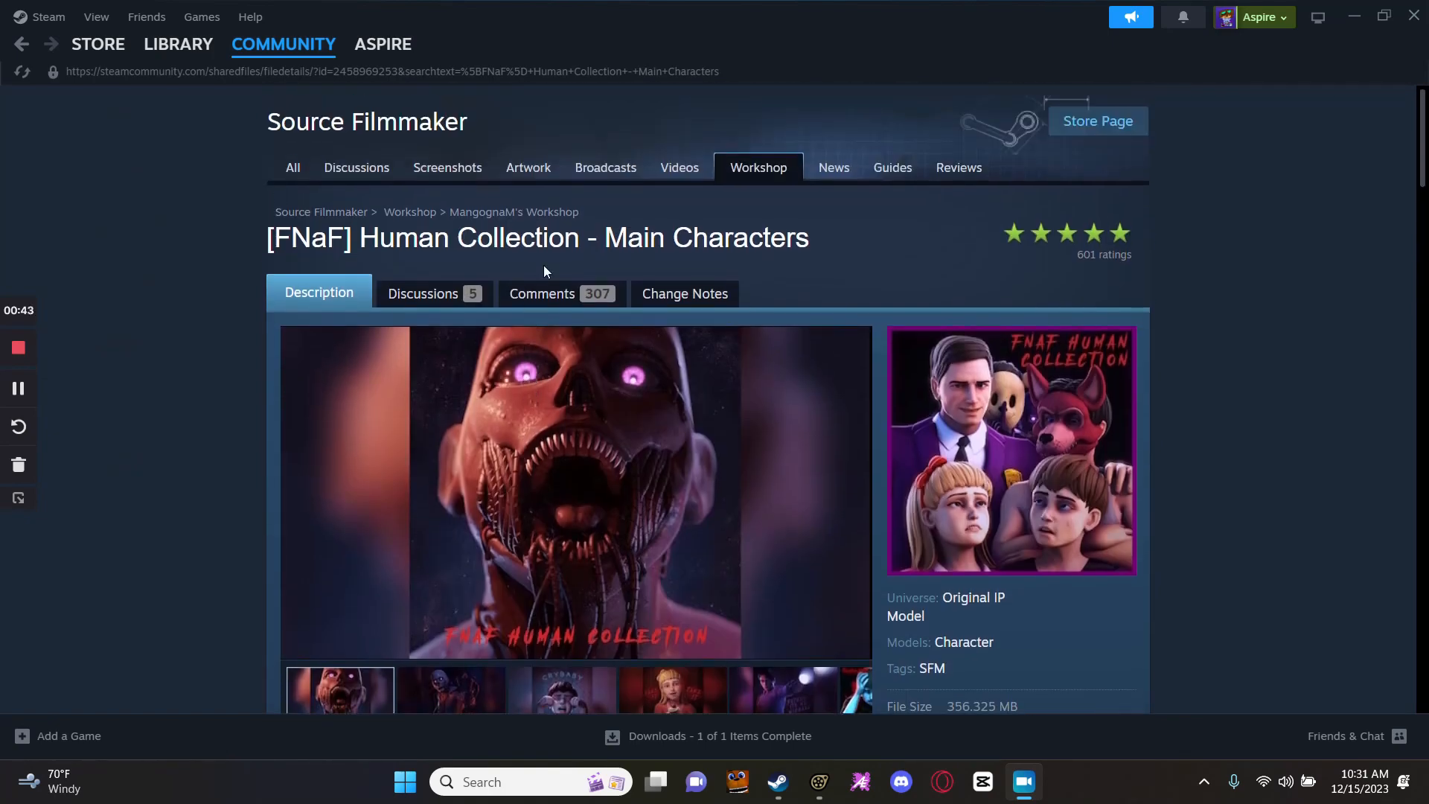
{"action": "left_click_drag", "start_coordinate": [289, 221], "coordinate": [500, 237]}
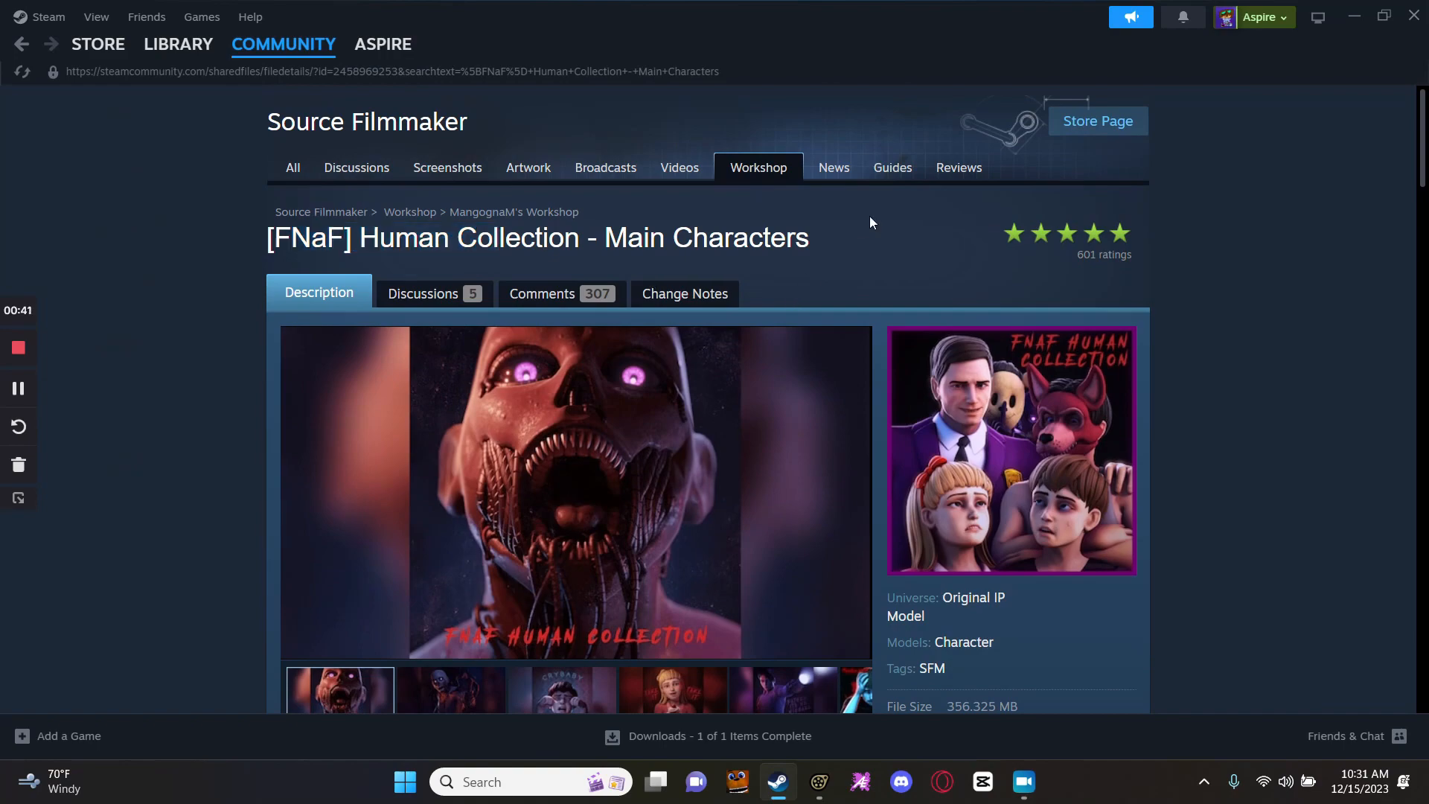
{"action": "left_click_drag", "start_coordinate": [868, 220], "coordinate": [127, 264]}
{"action": "scroll", "coordinate": [175, 219], "scroll_direction": "down", "scroll_amount": 5}
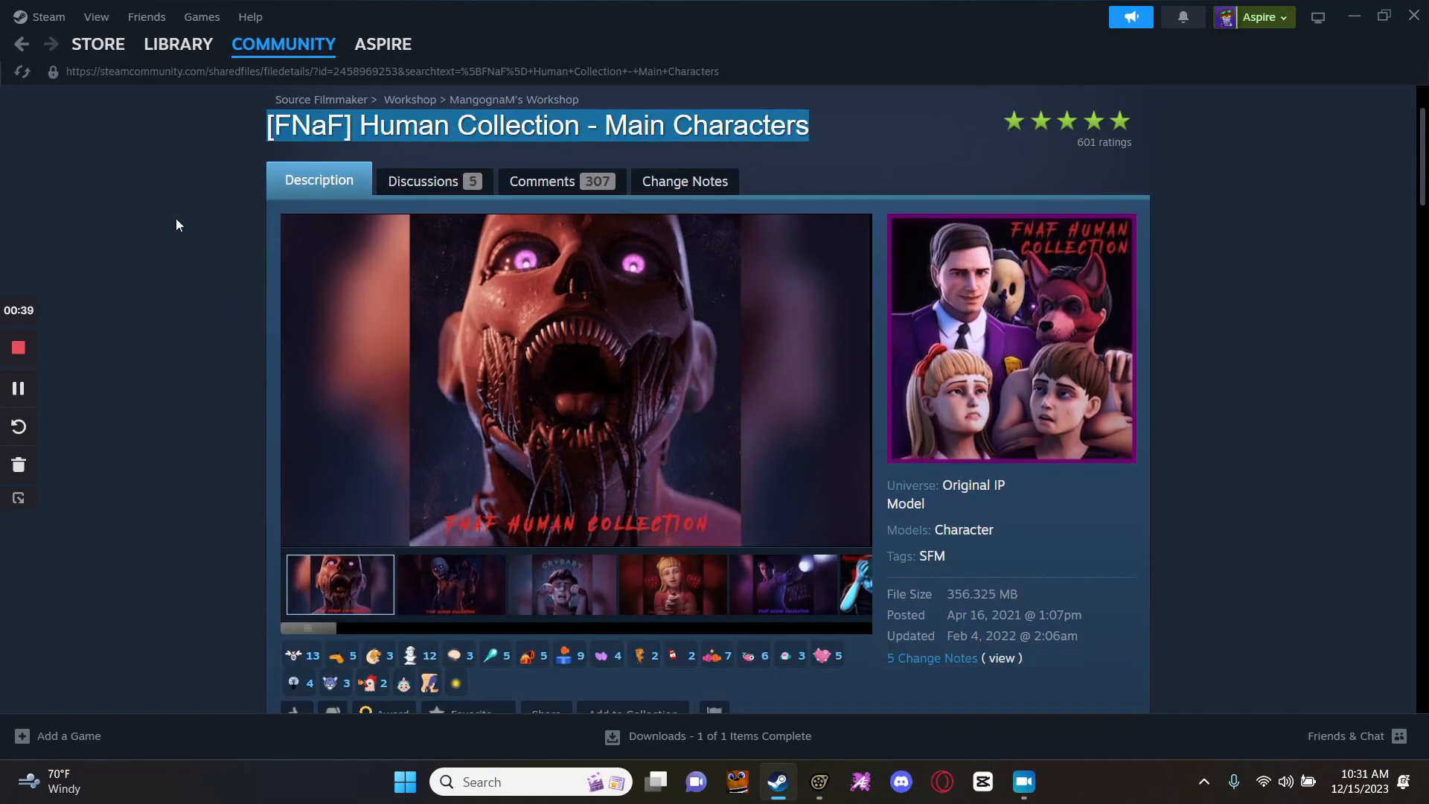
Look through the preview images of the "[FNaF] Human Collection - Main Characters" workshop item.
{"action": "left_click", "coordinate": [10, 388]}
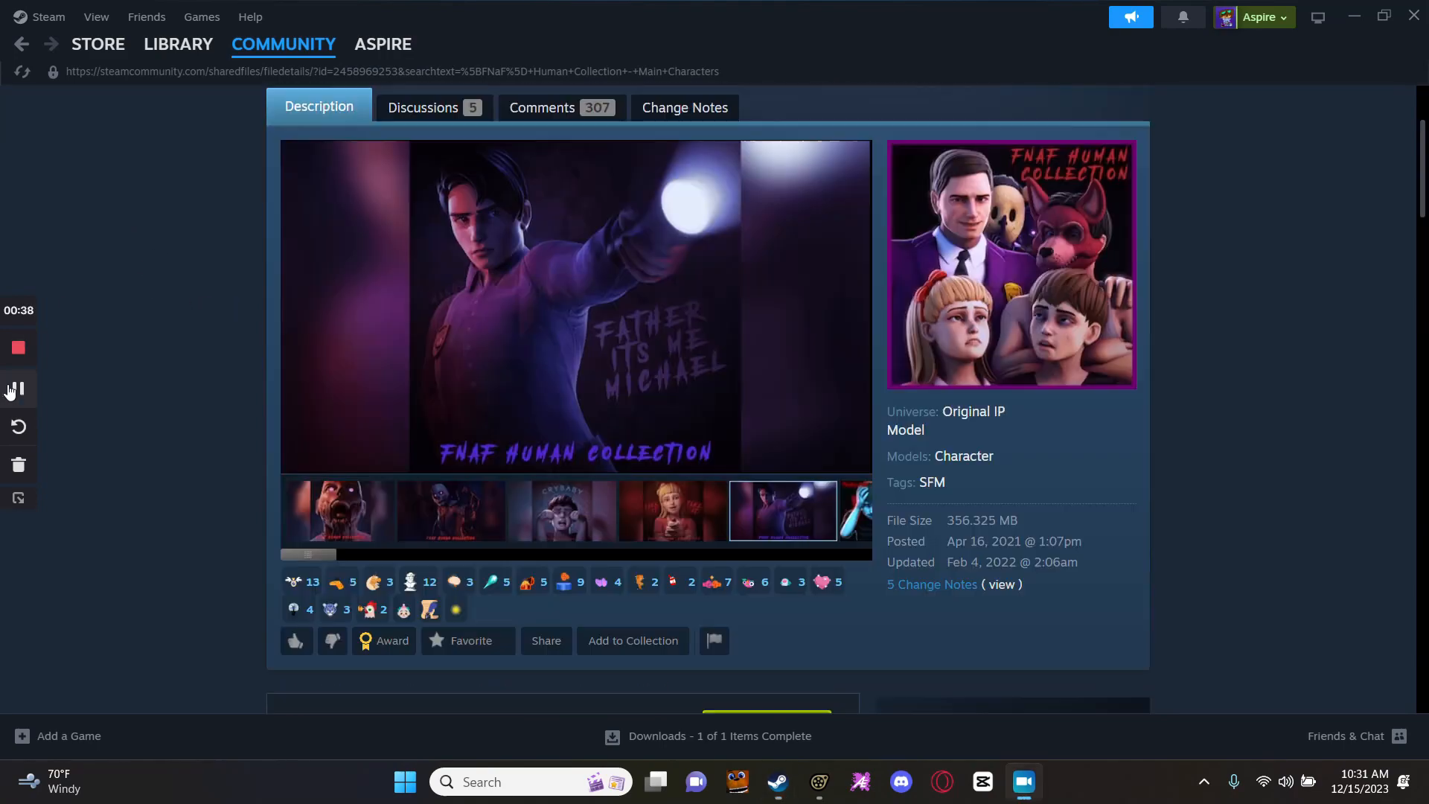
{"action": "left_click", "coordinate": [466, 496]}
{"action": "left_click", "coordinate": [342, 505]}
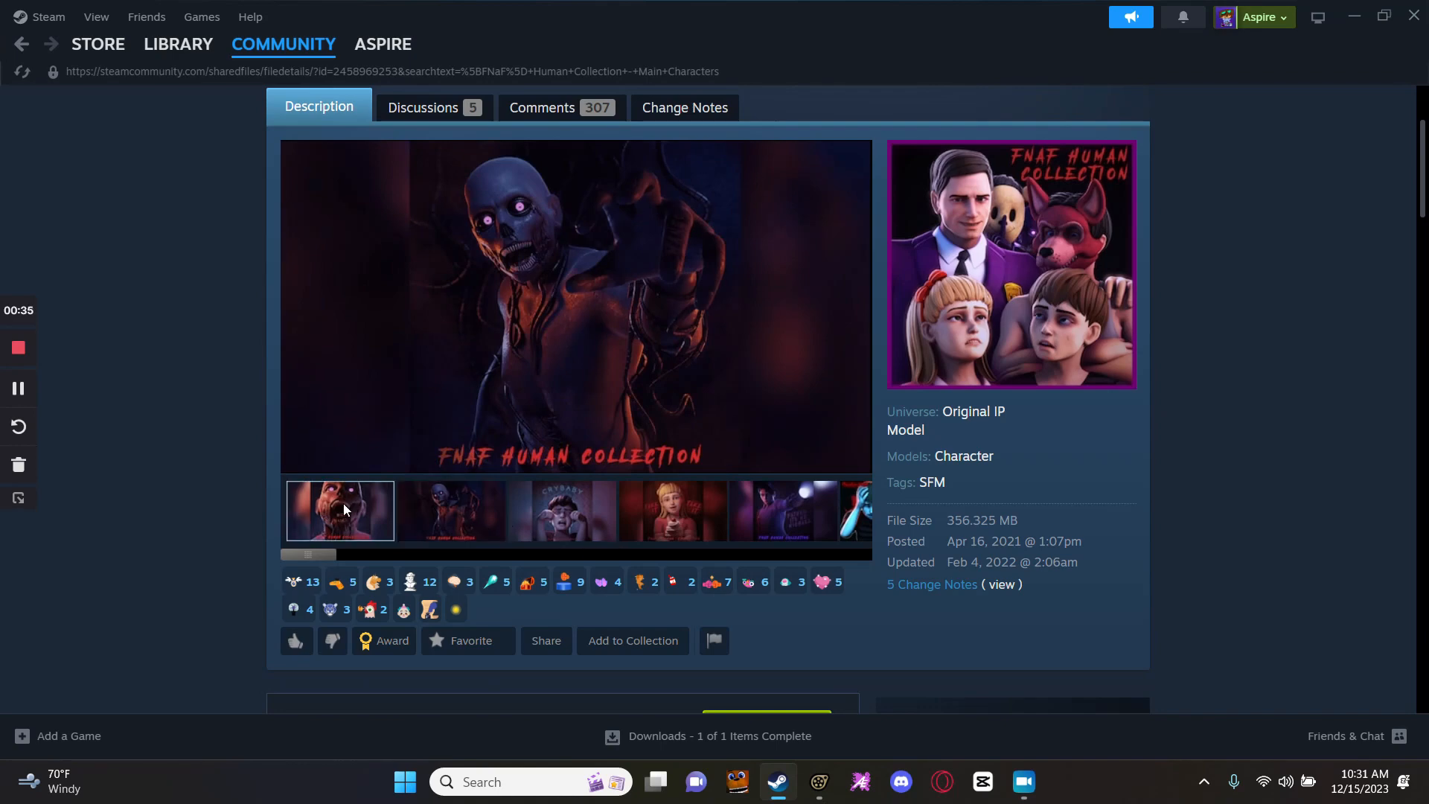
{"action": "left_click", "coordinate": [634, 507]}
{"action": "left_click", "coordinate": [544, 508]}
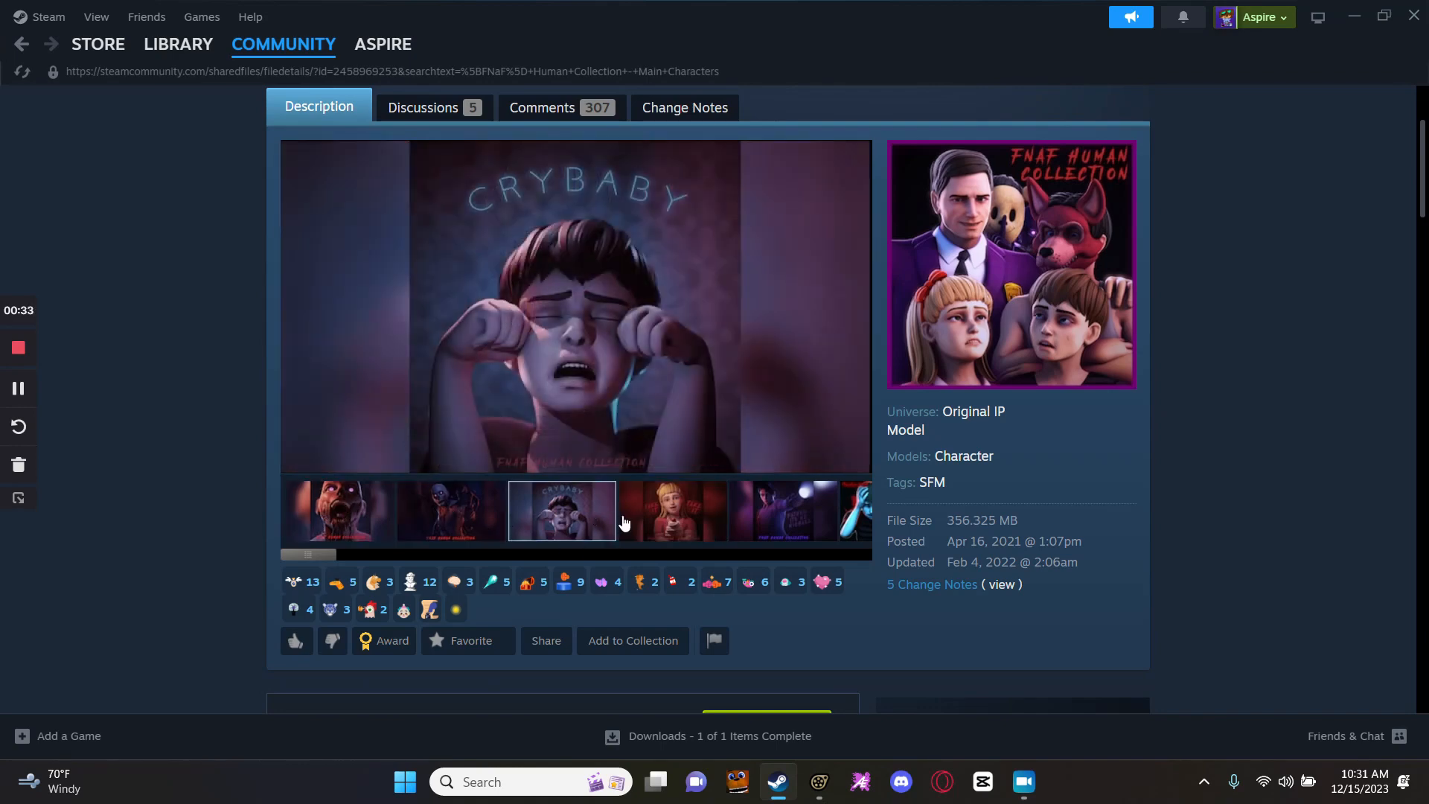
{"action": "left_click", "coordinate": [707, 510]}
{"action": "left_click", "coordinate": [747, 507]}
{"action": "left_click", "coordinate": [484, 508]}
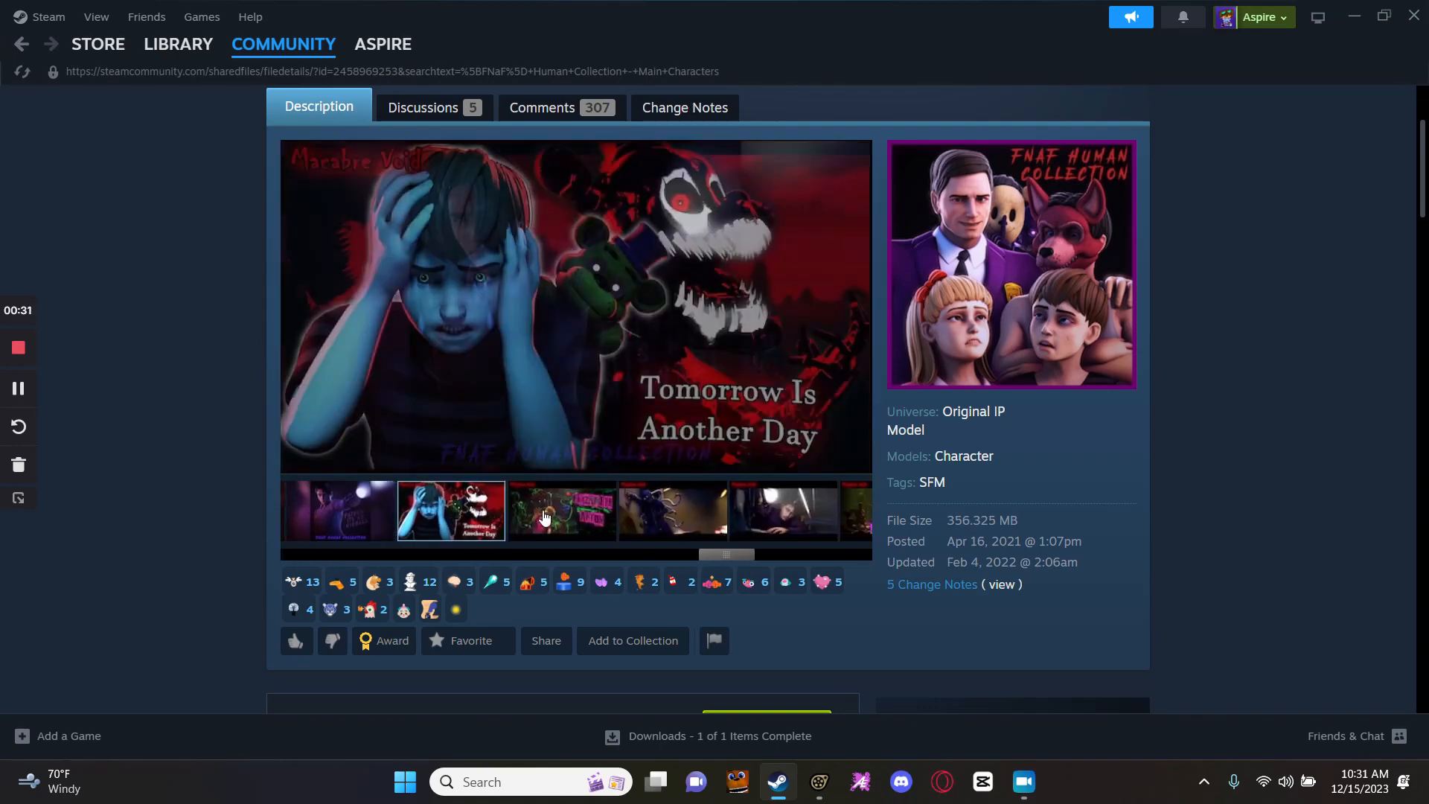
{"action": "left_click", "coordinate": [570, 507]}
{"action": "left_click", "coordinate": [718, 515]}
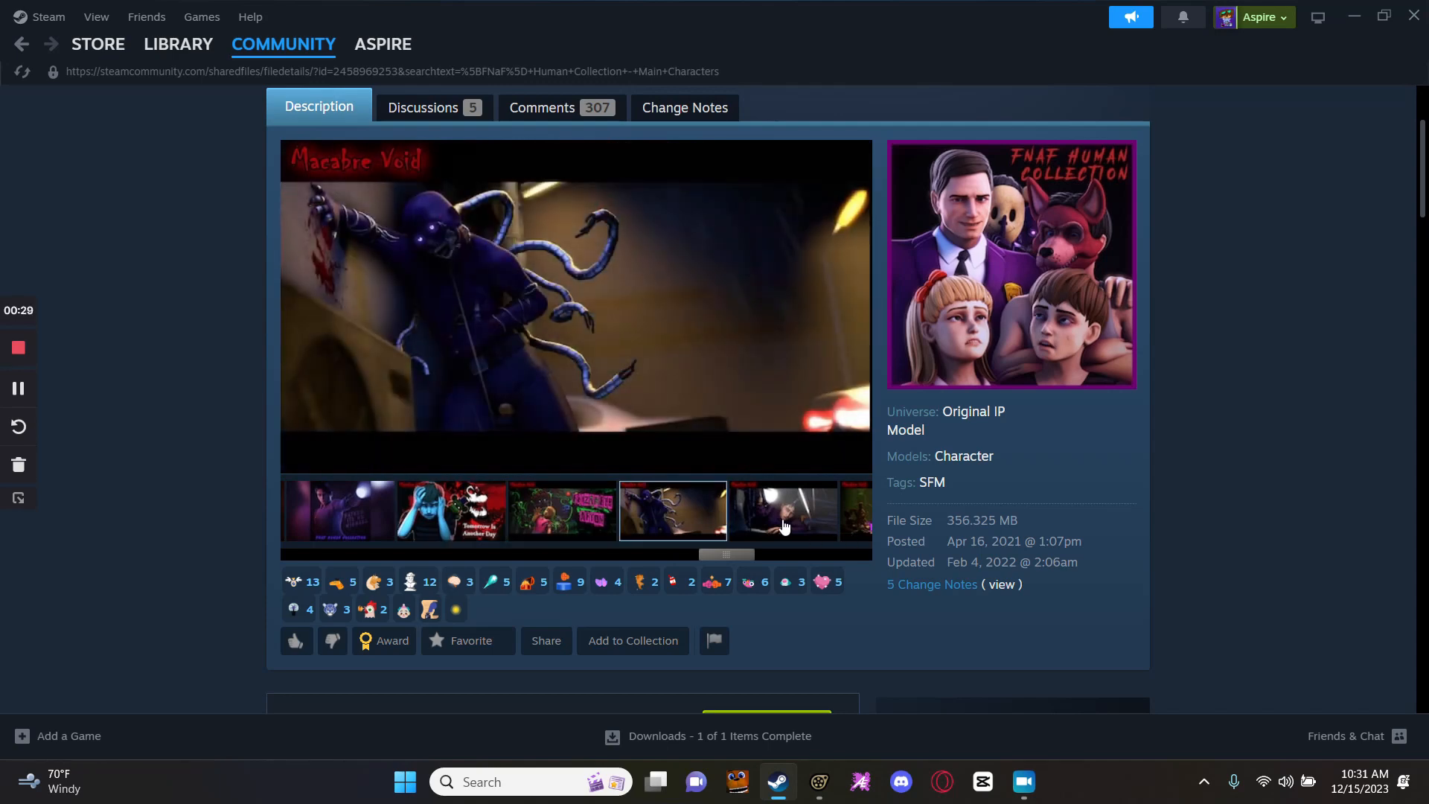
{"action": "left_click", "coordinate": [738, 510]}
{"action": "left_click", "coordinate": [777, 515]}
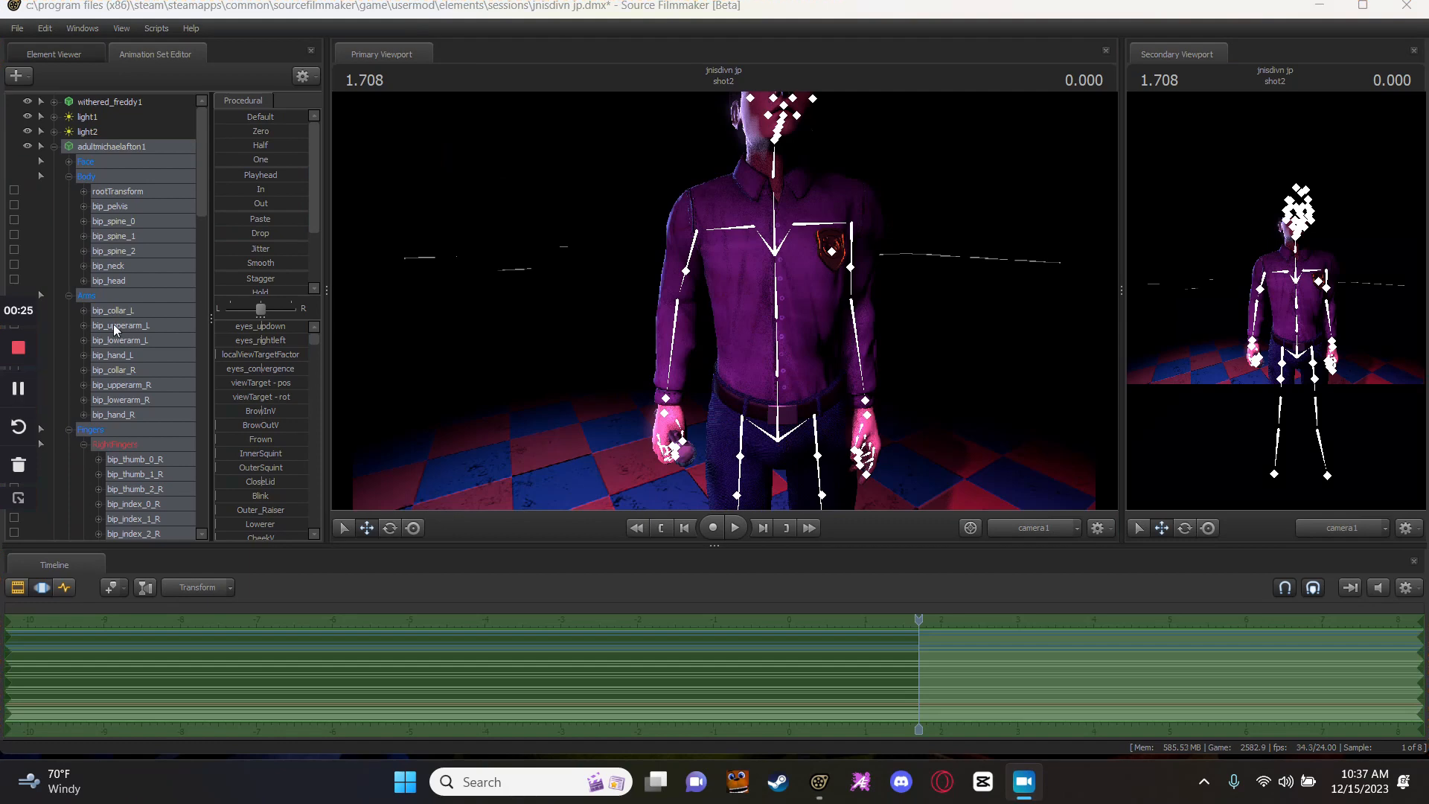
Switch to Source Filmmaker, select the bip_upperarm_L bone and examine the flashlight in the character's right hand.
{"action": "left_click", "coordinate": [116, 325]}
{"action": "key", "text": "s"}
{"action": "key", "text": "w"}
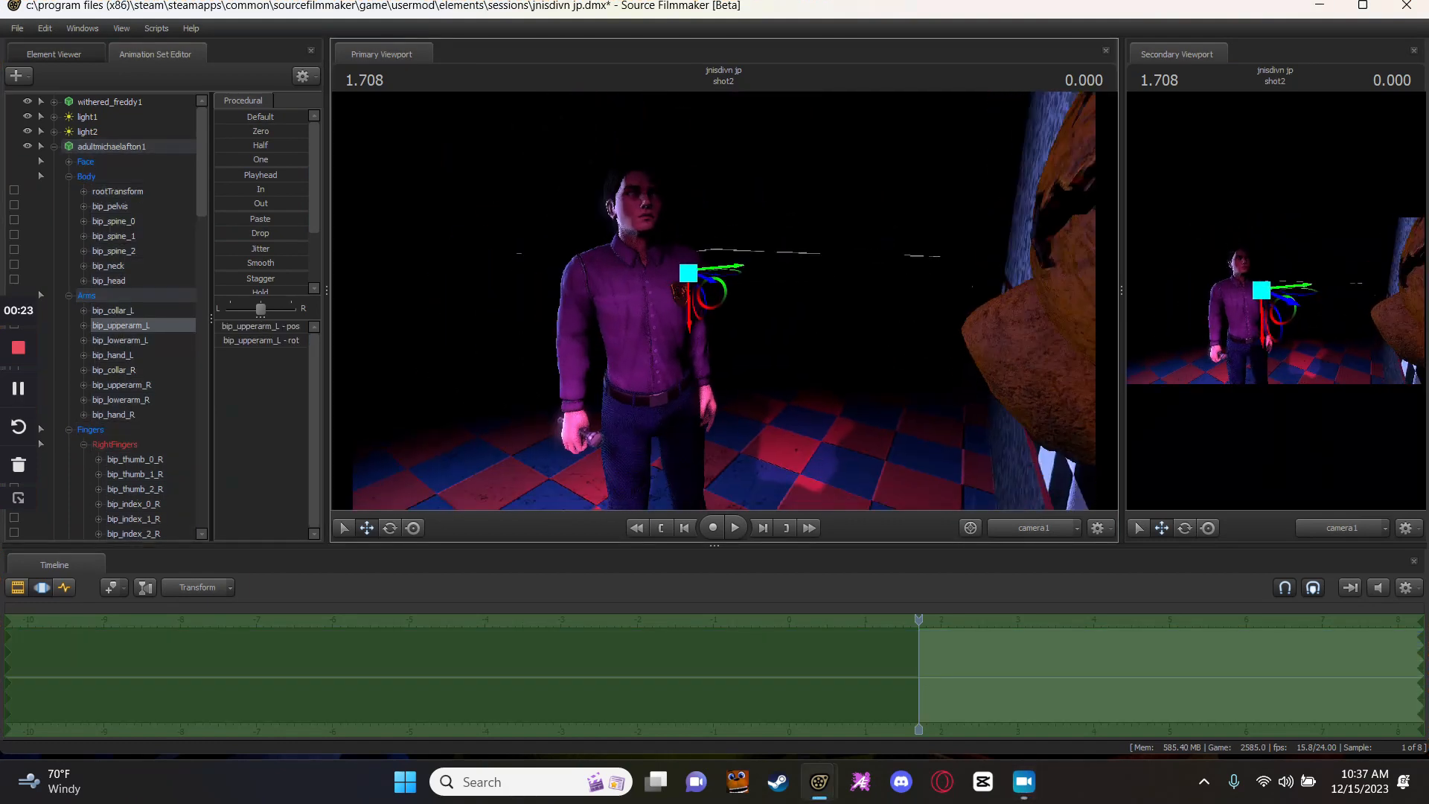
{"action": "key", "text": "s"}
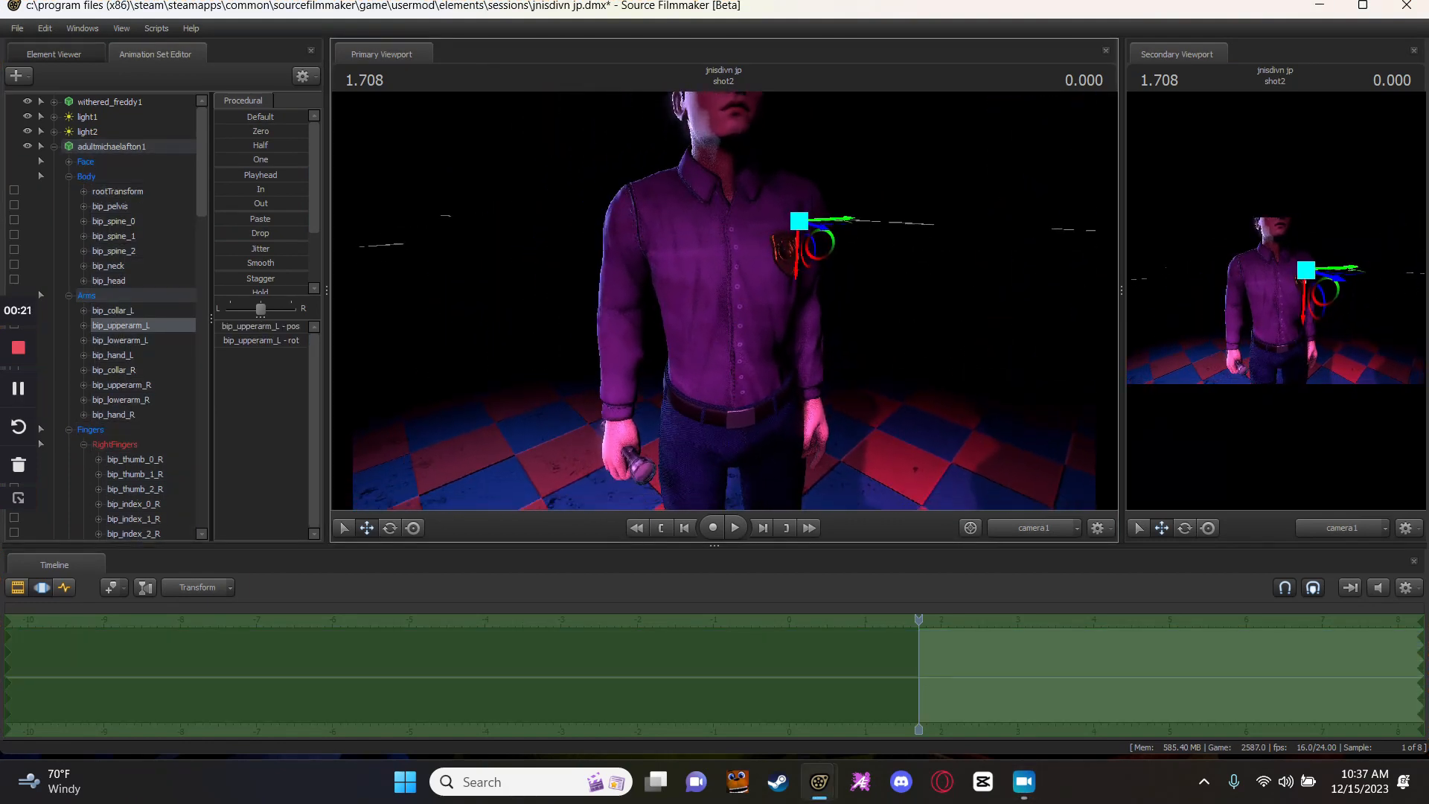
{"action": "key", "text": "w"}
{"action": "key", "text": "w"}
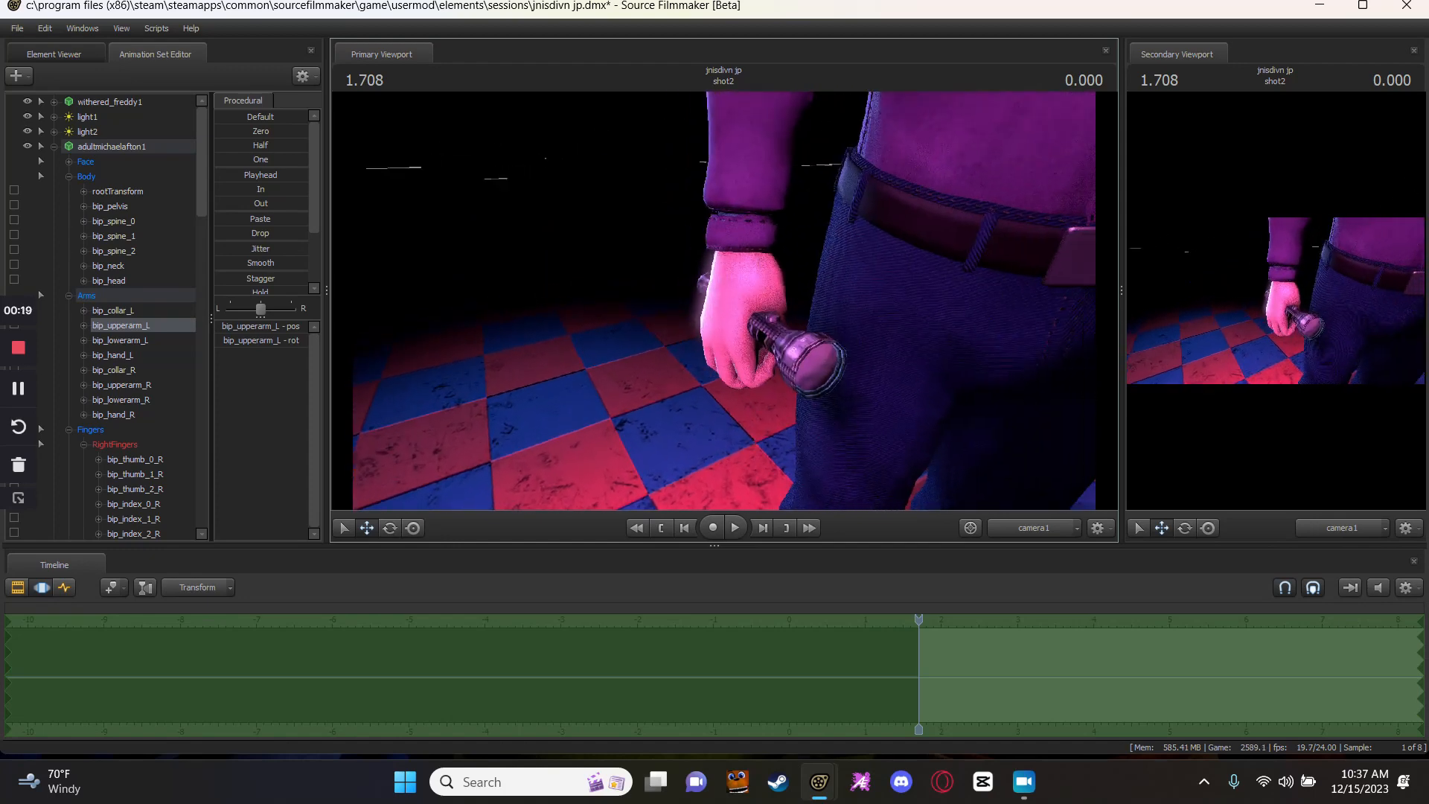
{"action": "key", "text": "ctrl"}
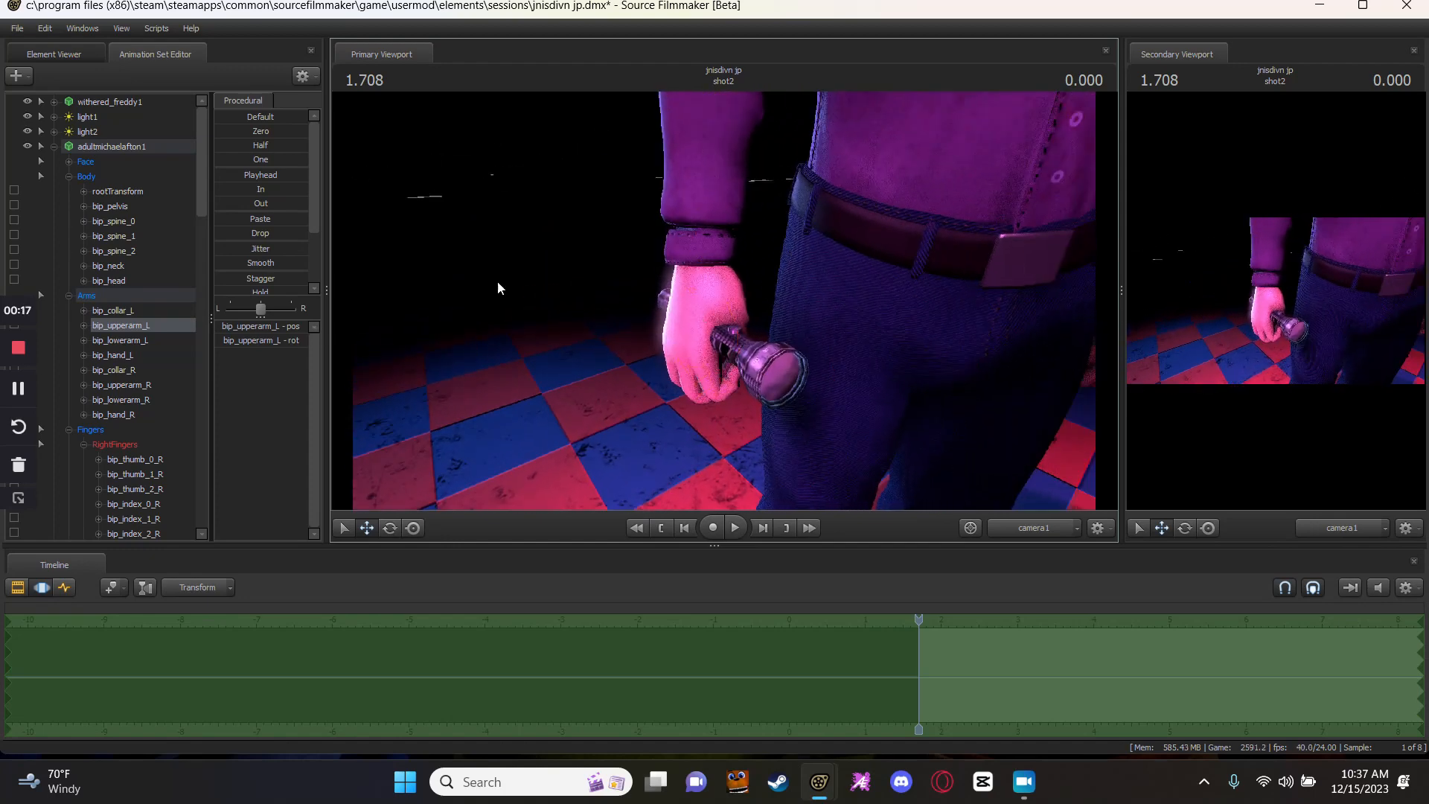
Try rotating the bip_lowerarm_R bone to check whether the flashlight follows the right hand.
{"action": "left_click_drag", "start_coordinate": [865, 292], "coordinate": [723, 300]}
{"action": "key", "text": "d"}
{"action": "key", "text": "s"}
{"action": "left_click", "coordinate": [704, 260], "text": "ctrl"}
{"action": "key", "text": "e"}
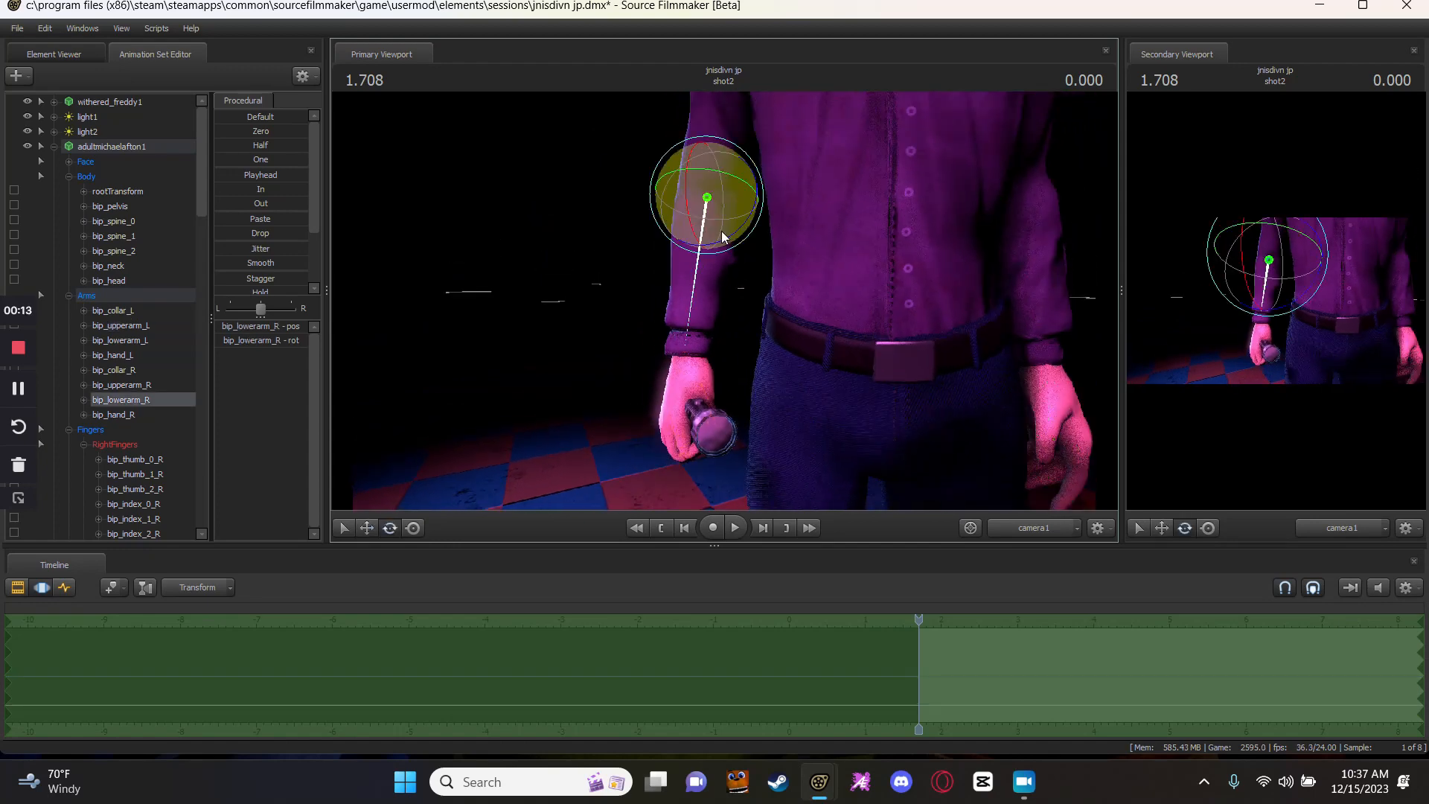
{"action": "left_click_drag", "start_coordinate": [721, 231], "coordinate": [685, 136]}
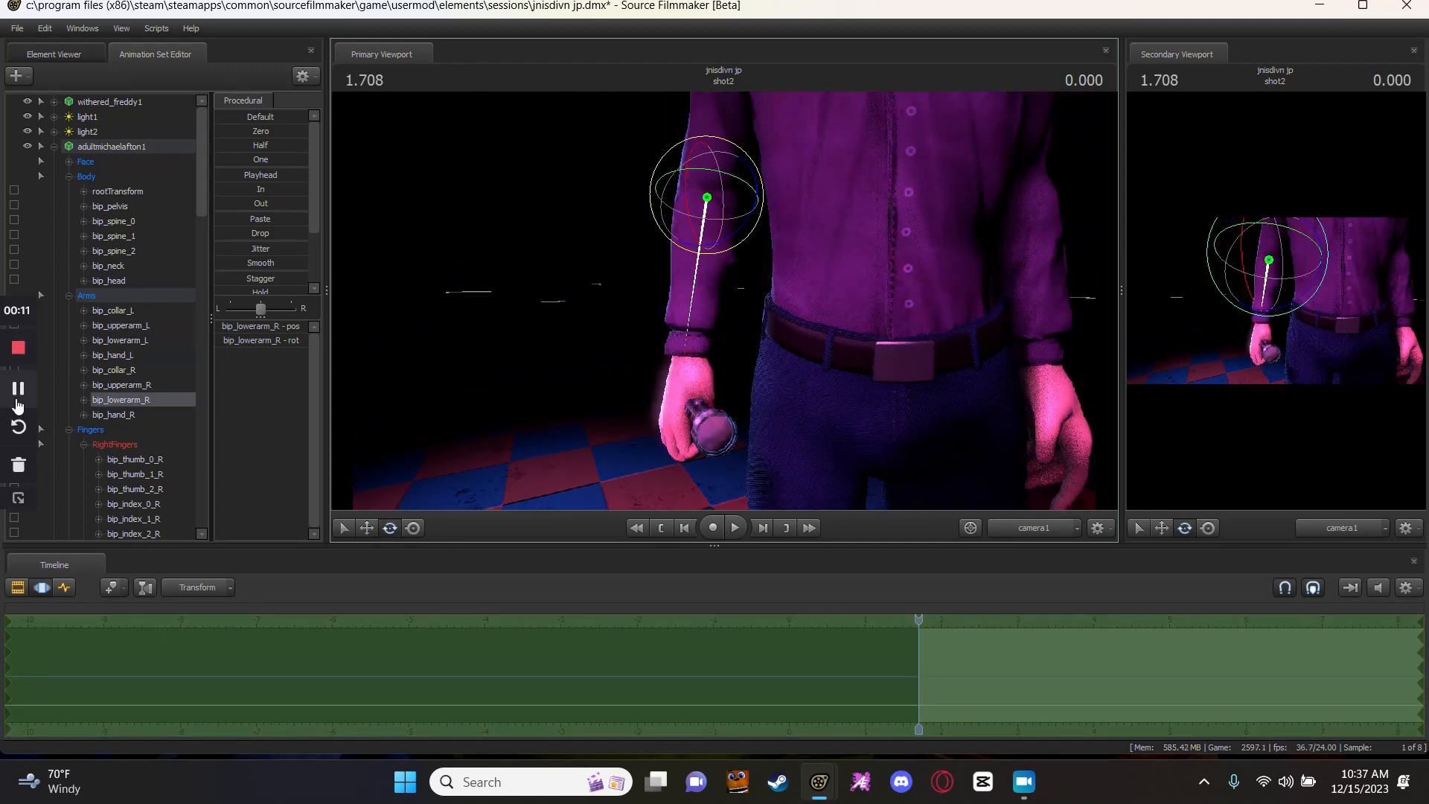
{"action": "left_click_drag", "start_coordinate": [820, 439], "coordinate": [878, 439]}
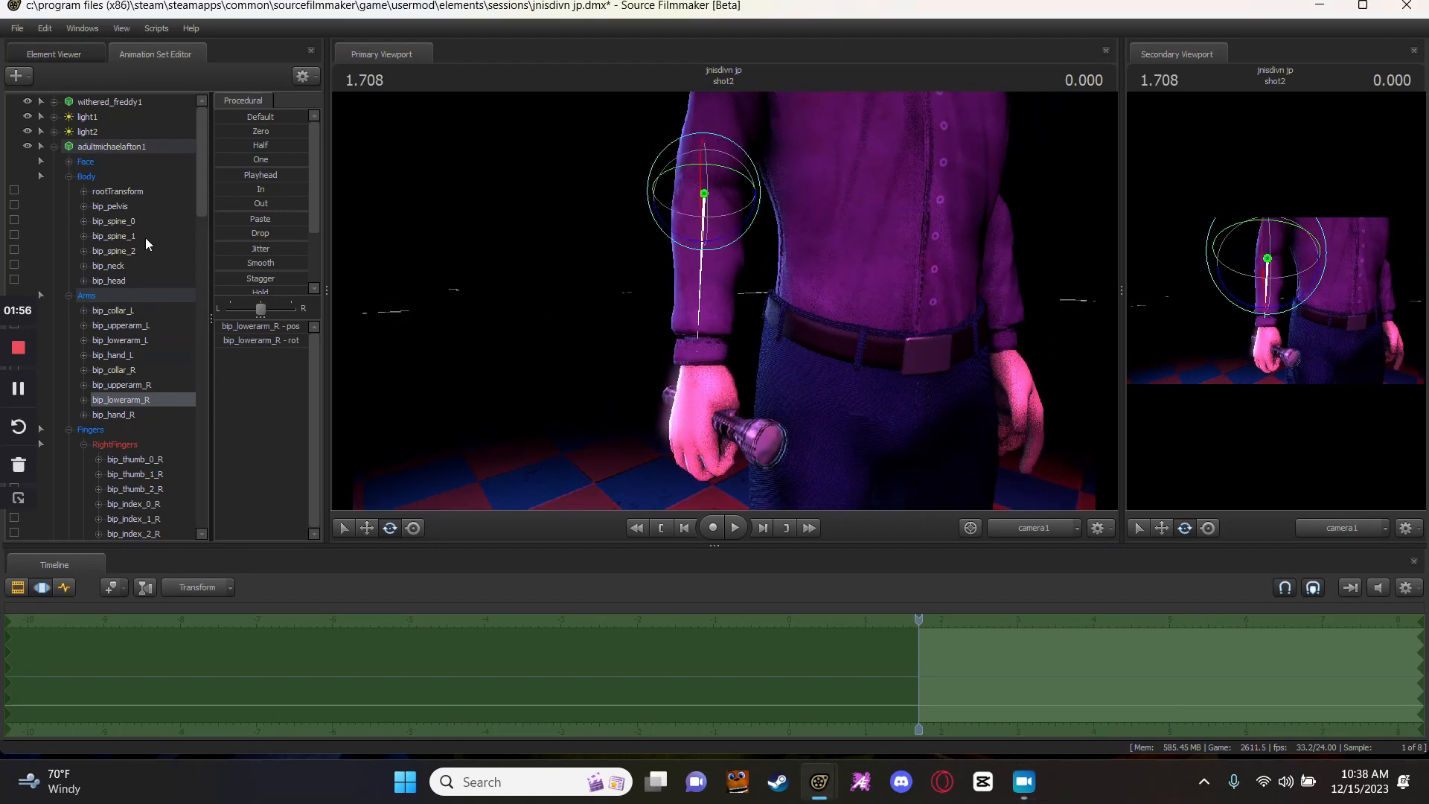
Lock flashlight1's static_prop to adultmichaelafton1's bip_hand_R bone.
{"action": "scroll", "coordinate": [95, 359], "scroll_direction": "down", "scroll_amount": 17}
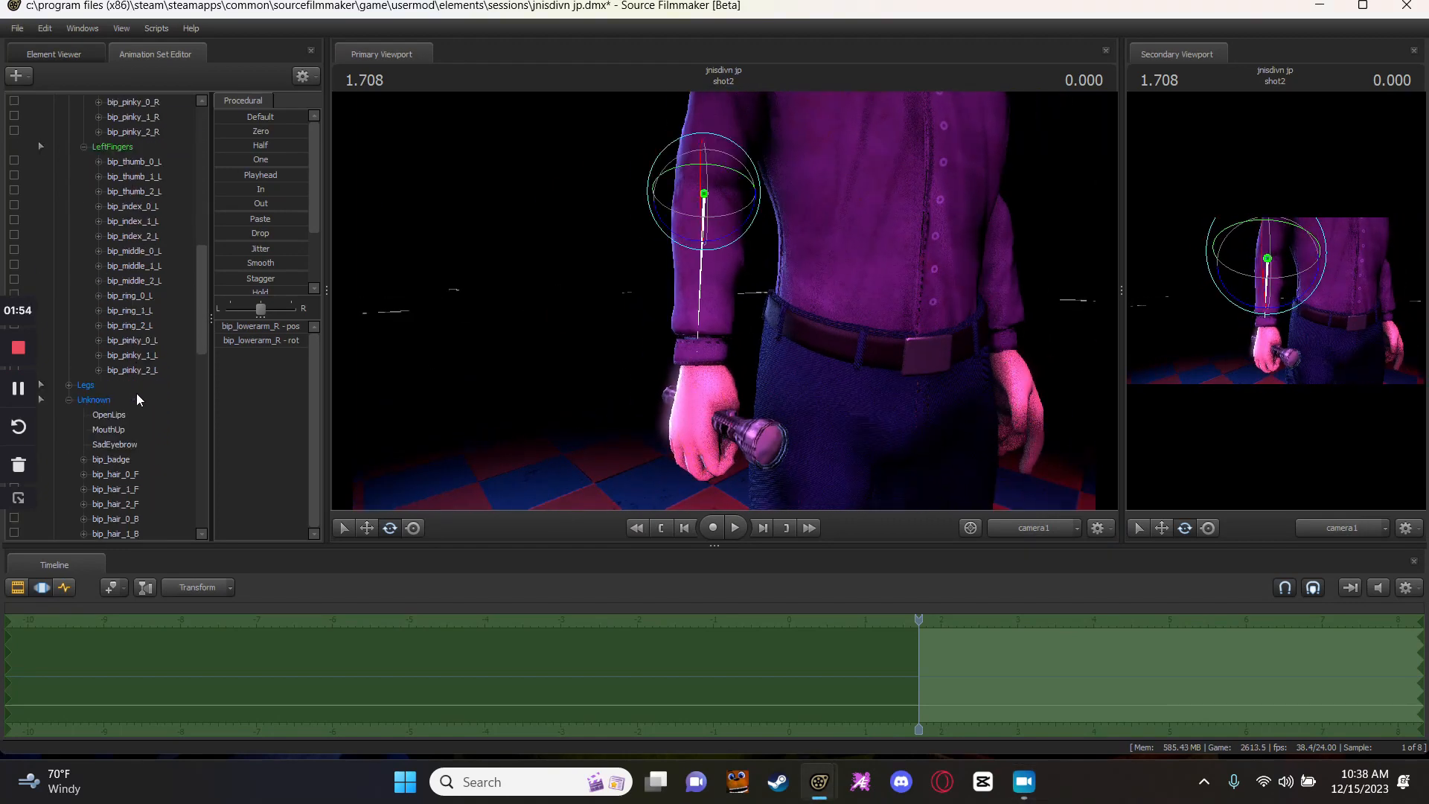
{"action": "scroll", "coordinate": [136, 392], "scroll_direction": "down", "scroll_amount": 3}
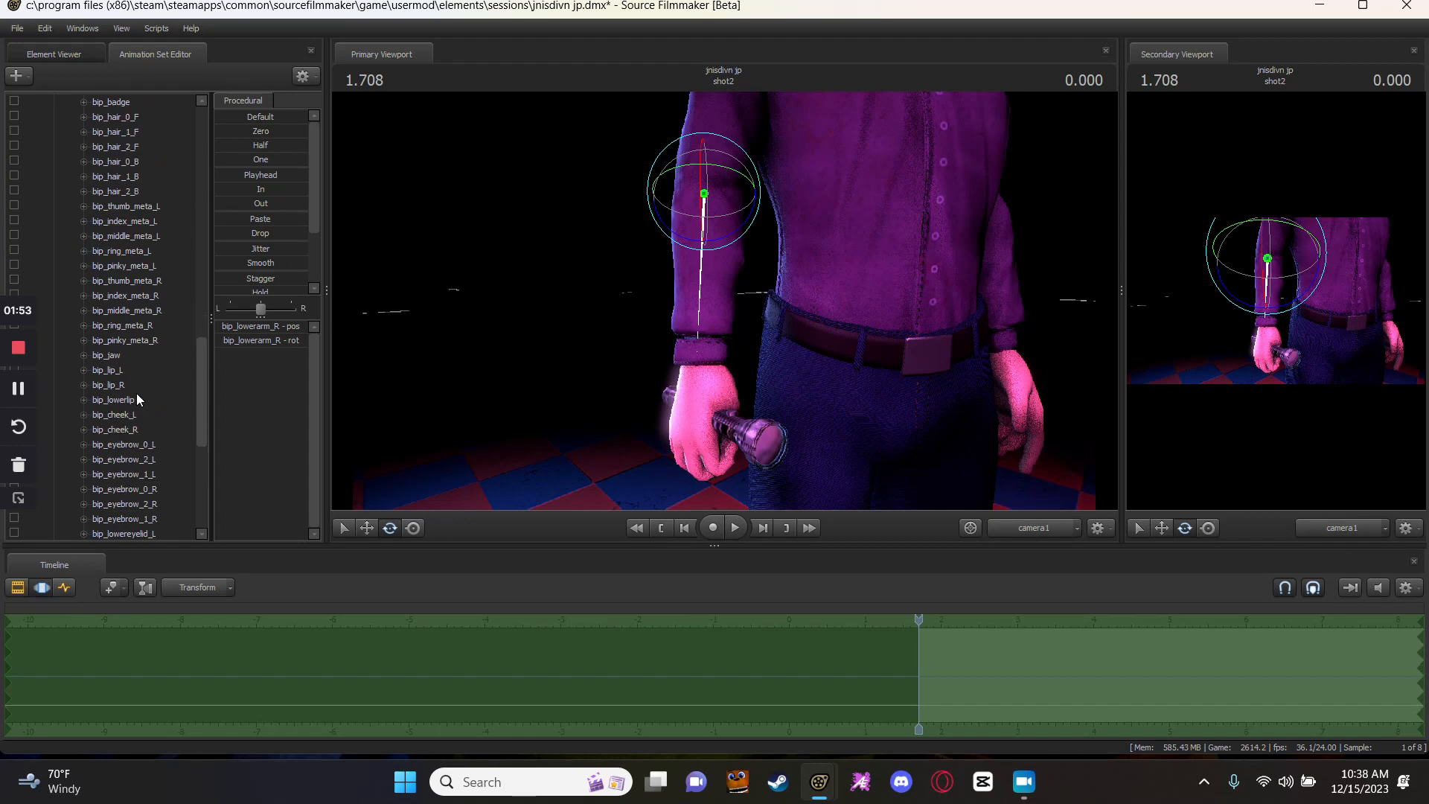
{"action": "left_click", "coordinate": [718, 443]}
{"action": "scroll", "coordinate": [130, 402], "scroll_direction": "down", "scroll_amount": 7}
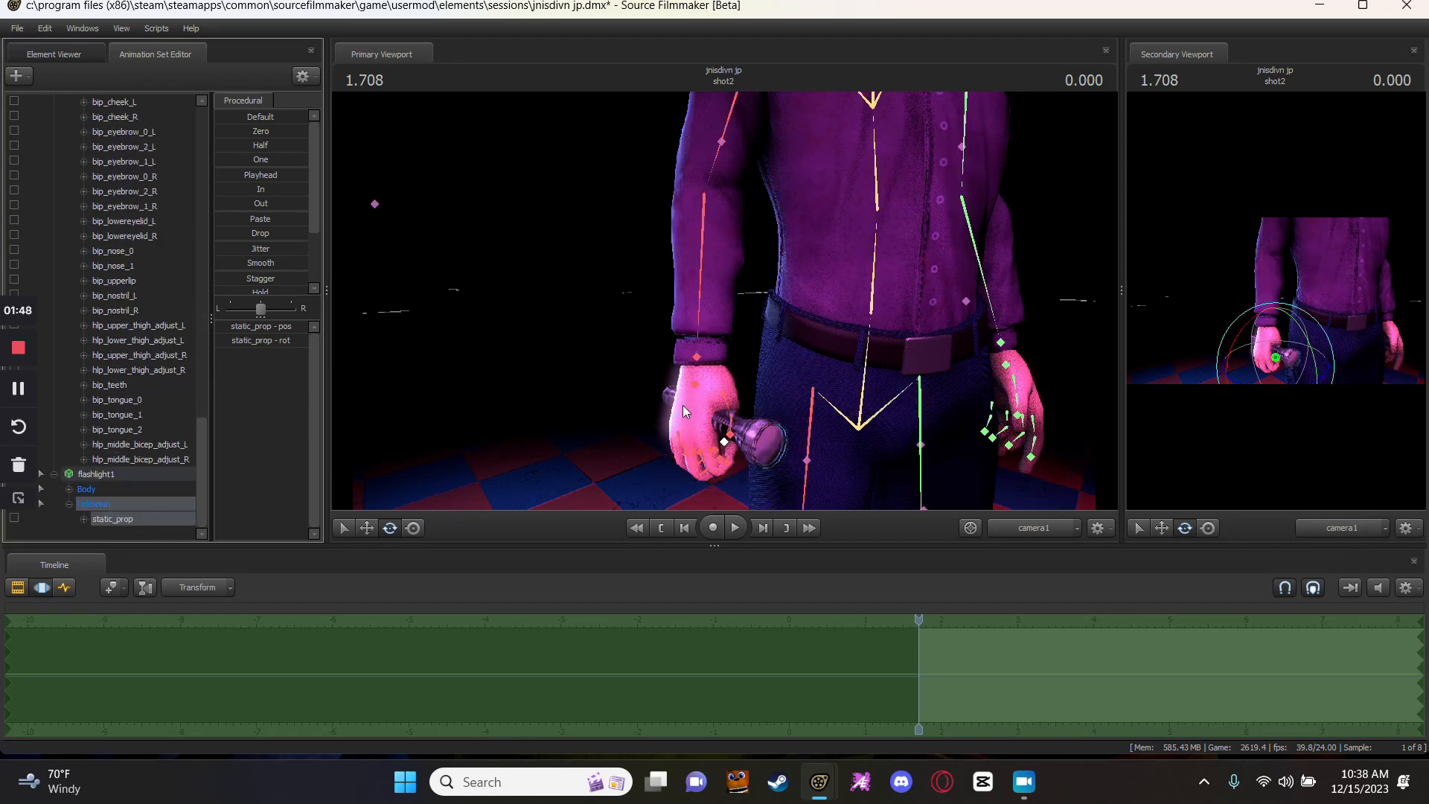
{"action": "left_click", "coordinate": [695, 360]}
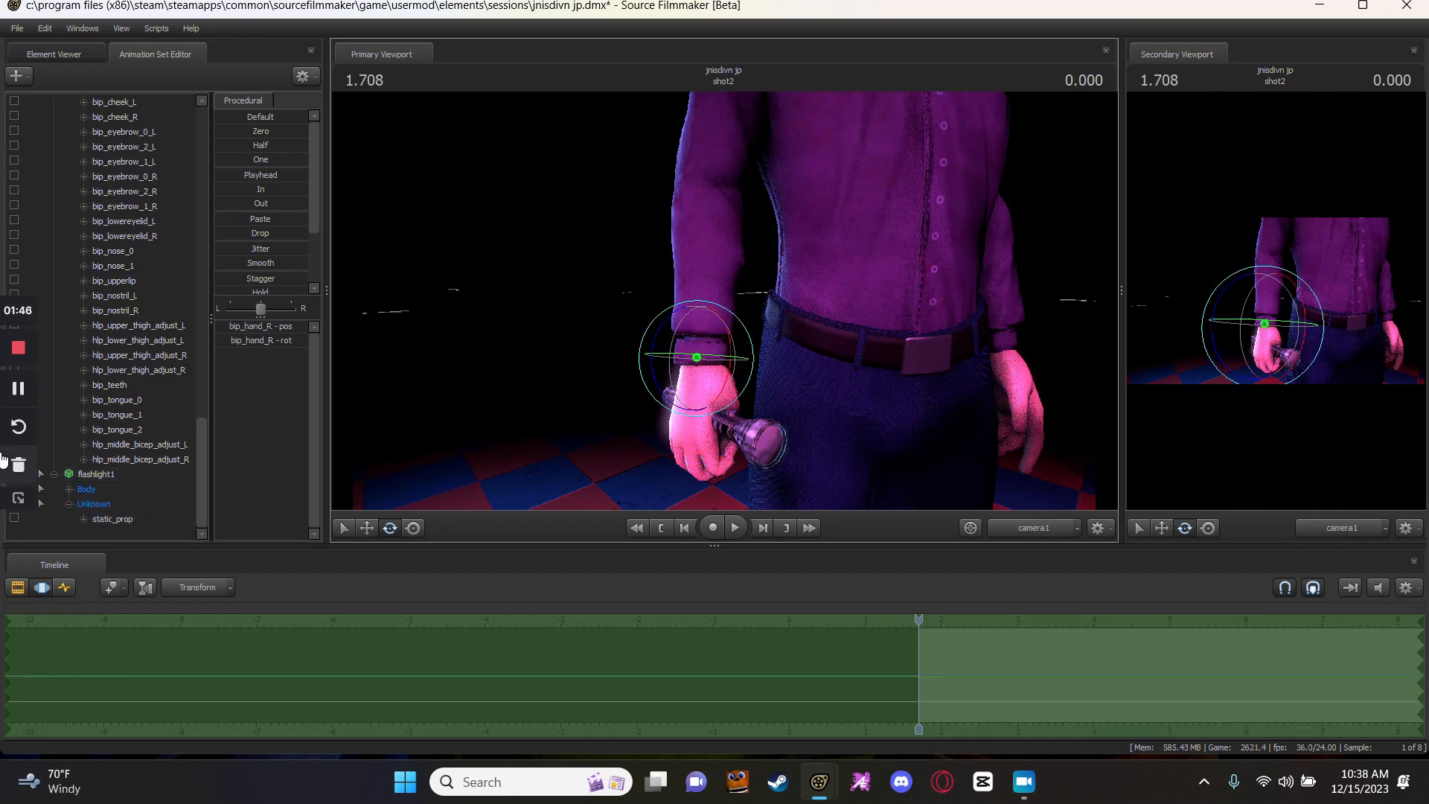
{"action": "scroll", "coordinate": [122, 439], "scroll_direction": "up", "scroll_amount": 5}
{"action": "scroll", "coordinate": [137, 387], "scroll_direction": "up", "scroll_amount": 12}
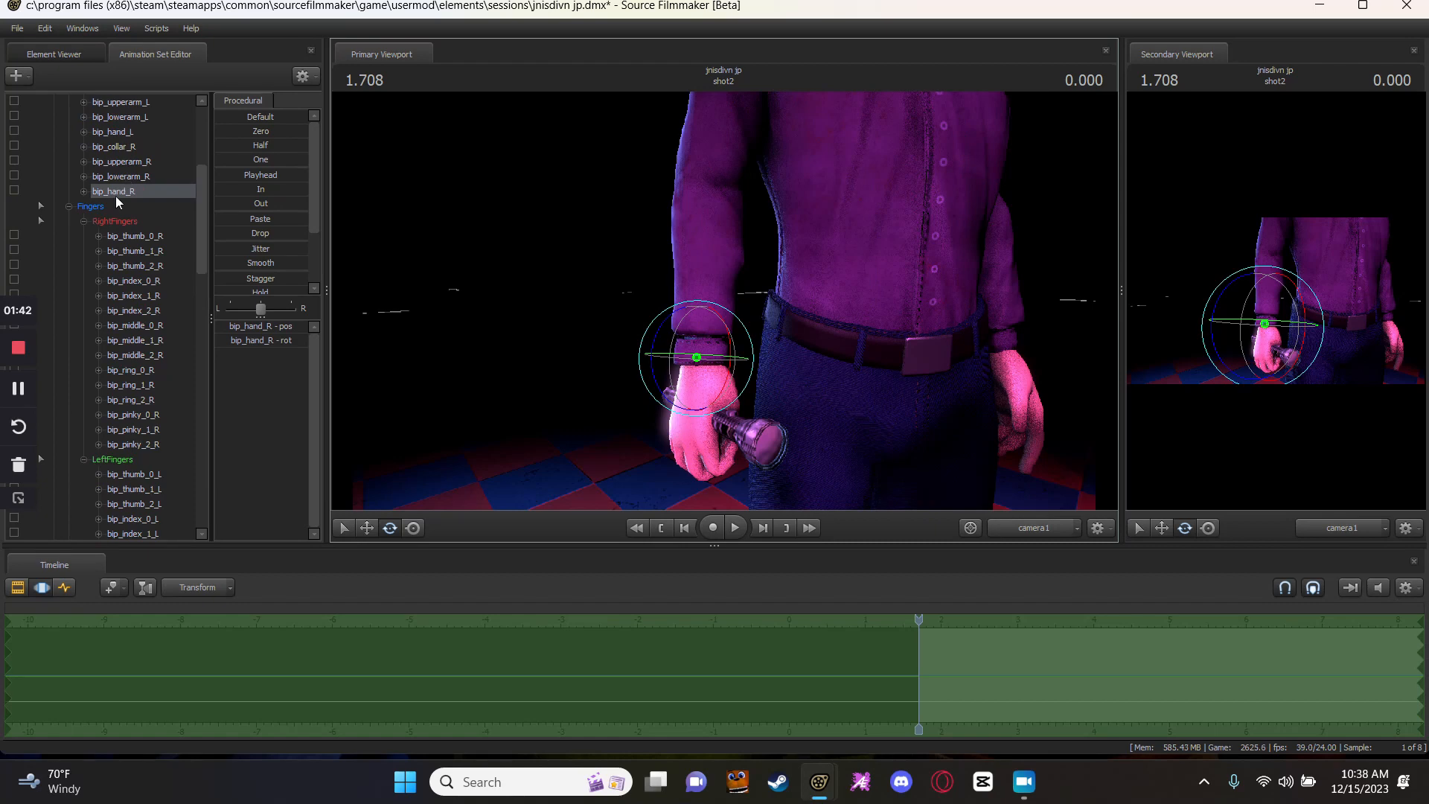
{"action": "left_click_drag", "start_coordinate": [115, 192], "coordinate": [15, 519]}
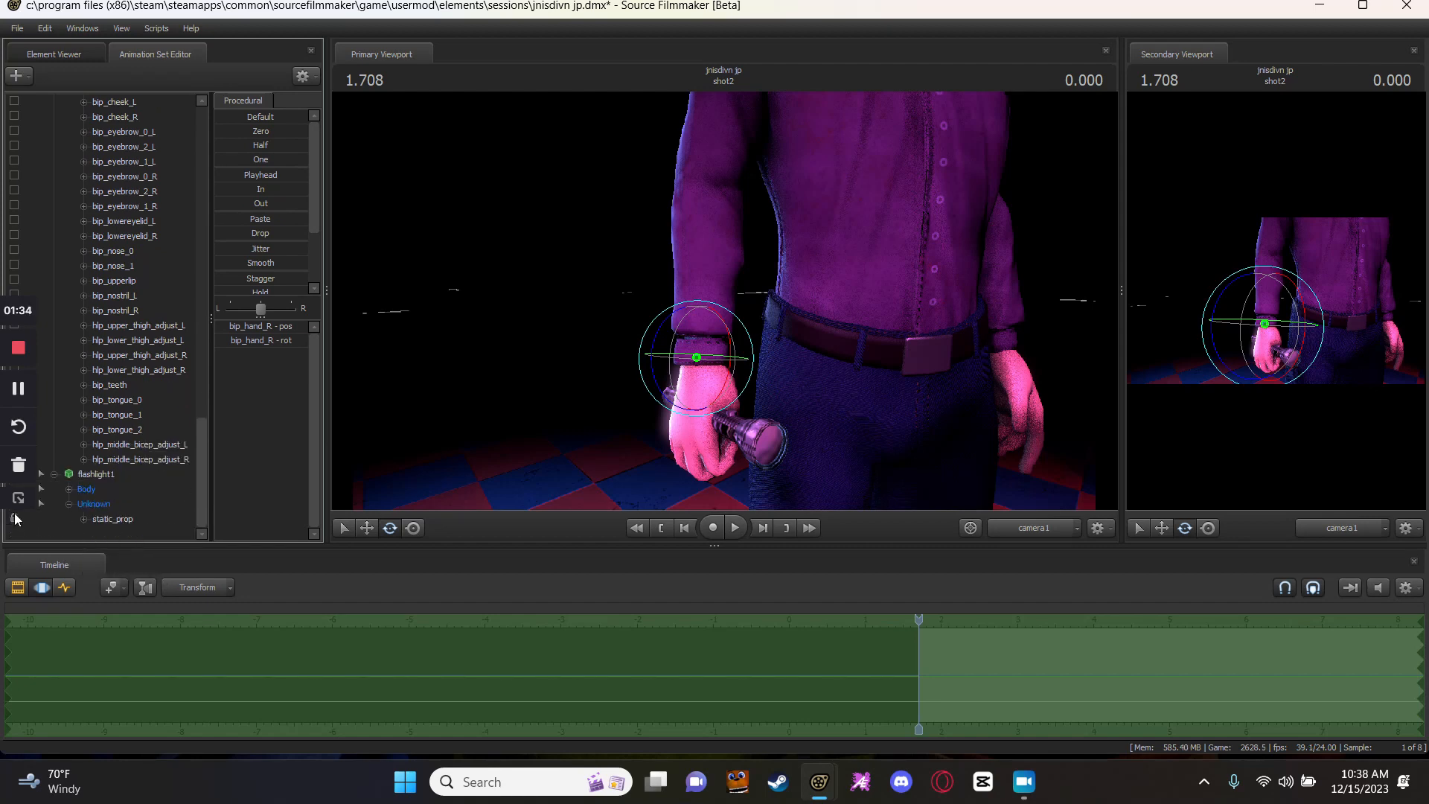
Switch to the Graph Editor and rotate the bip_lowerarm_R bone to test the flashlight's lock.
{"action": "key", "text": "F2"}
{"action": "key", "text": "F4"}
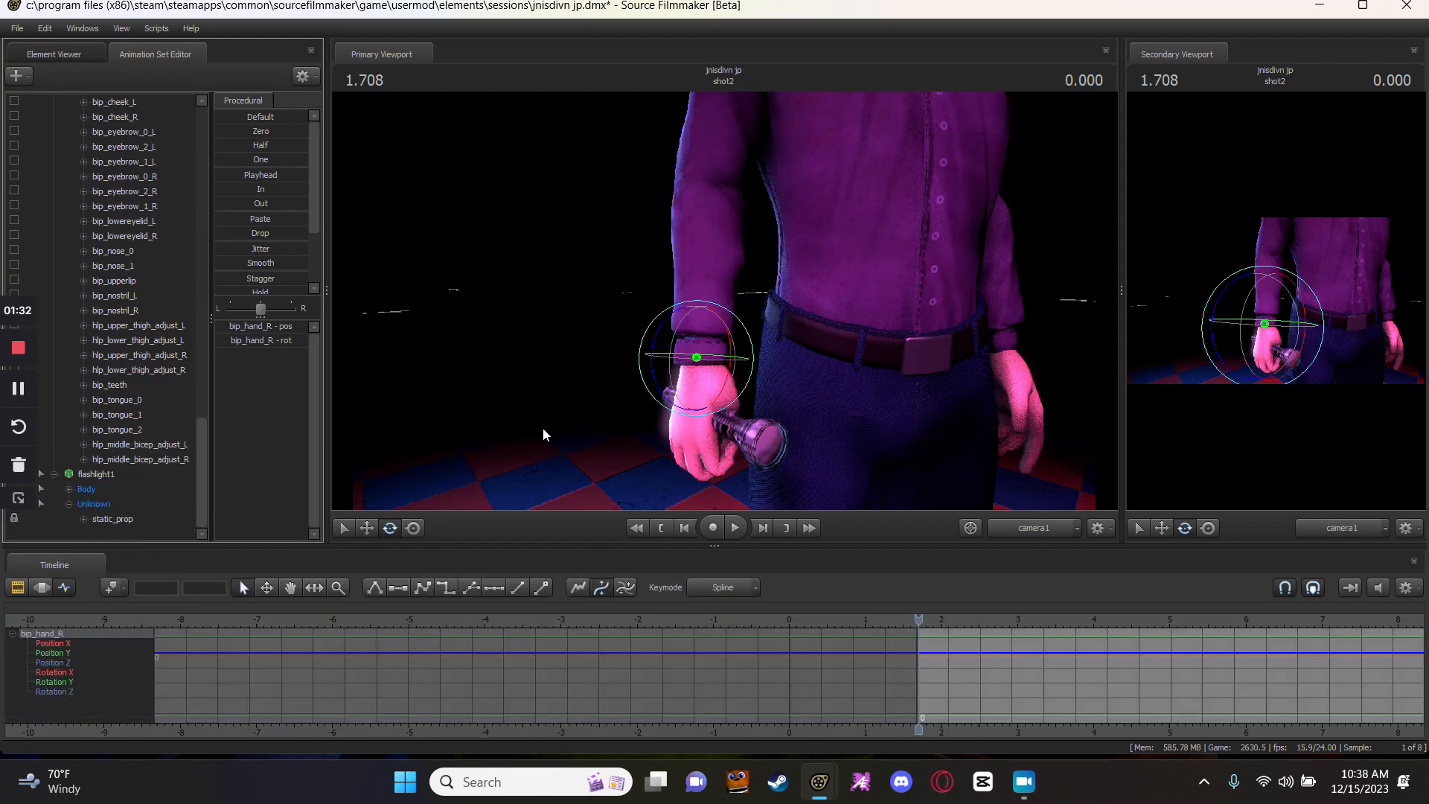
{"action": "left_click", "coordinate": [706, 202]}
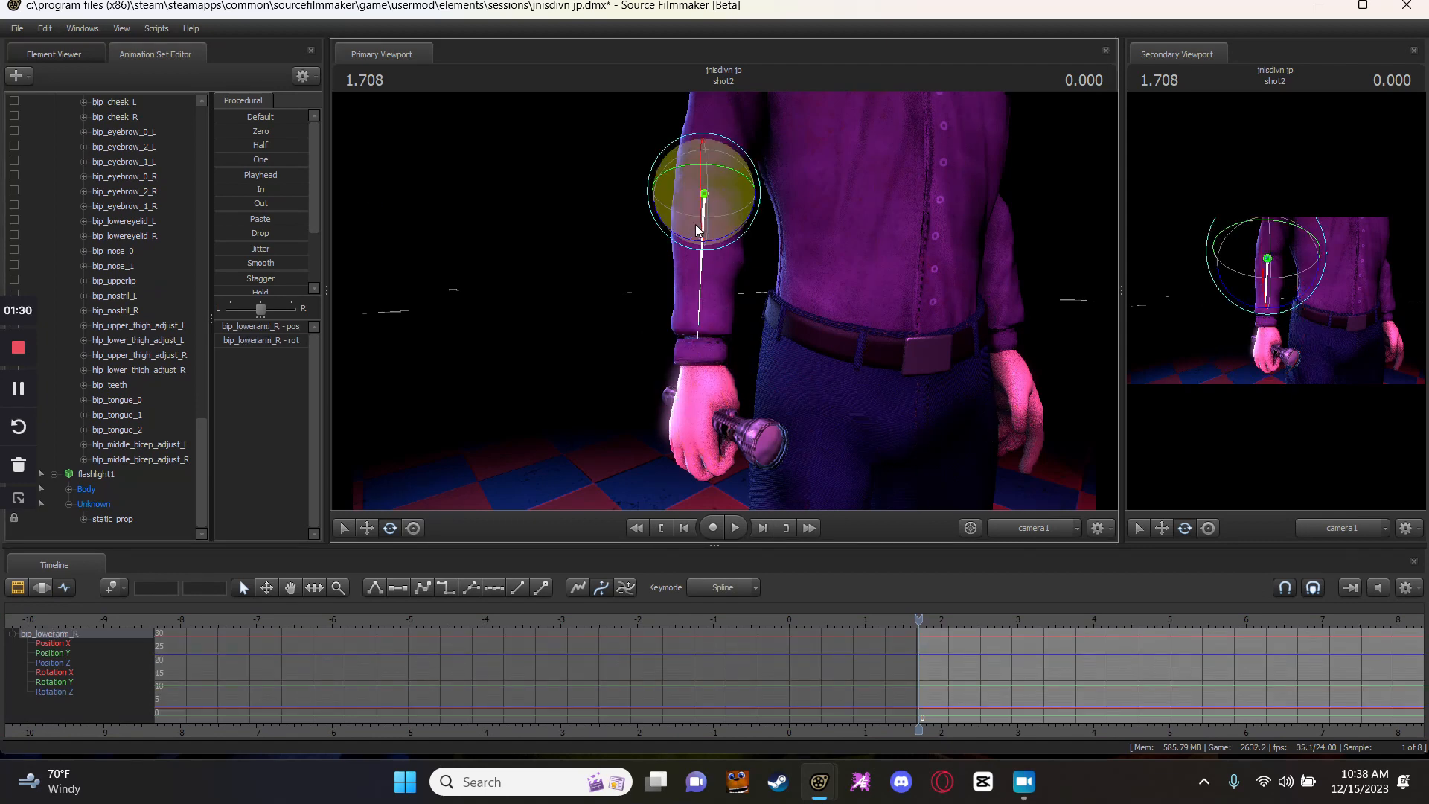
{"action": "mouse_move", "coordinate": [725, 210]}
{"action": "left_mouse_down"}
{"action": "mouse_move", "coordinate": [715, 198]}
{"action": "mouse_move", "coordinate": [710, 218]}
{"action": "mouse_move", "coordinate": [703, 195]}
{"action": "mouse_move", "coordinate": [713, 223]}
{"action": "left_mouse_up"}
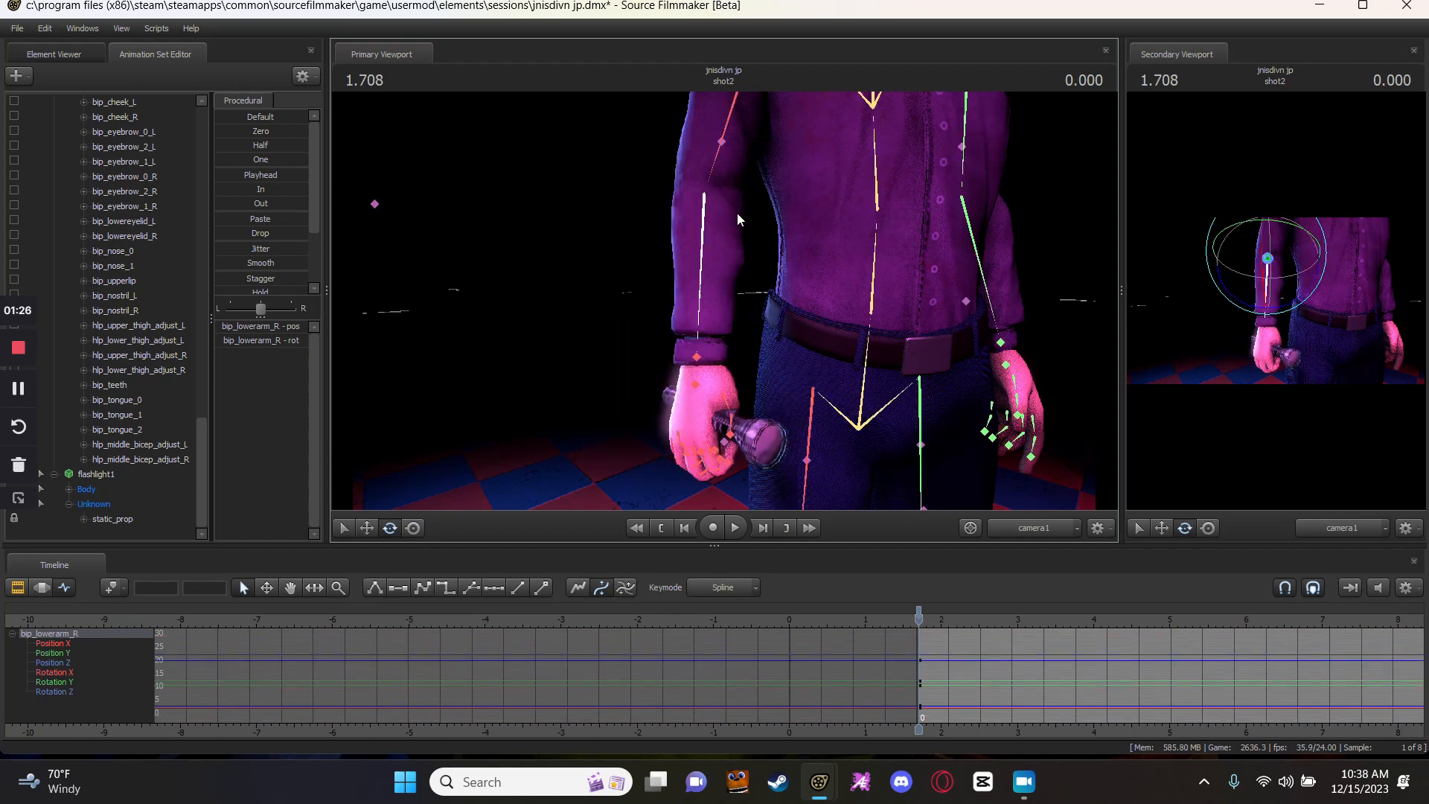
Select adultmichaelafton1's bip_pelvis bone and add a scale control to its transforms.
{"action": "key", "text": "s"}
{"action": "left_click_drag", "start_coordinate": [819, 381], "coordinate": [828, 379]}
{"action": "left_click", "coordinate": [828, 380]}
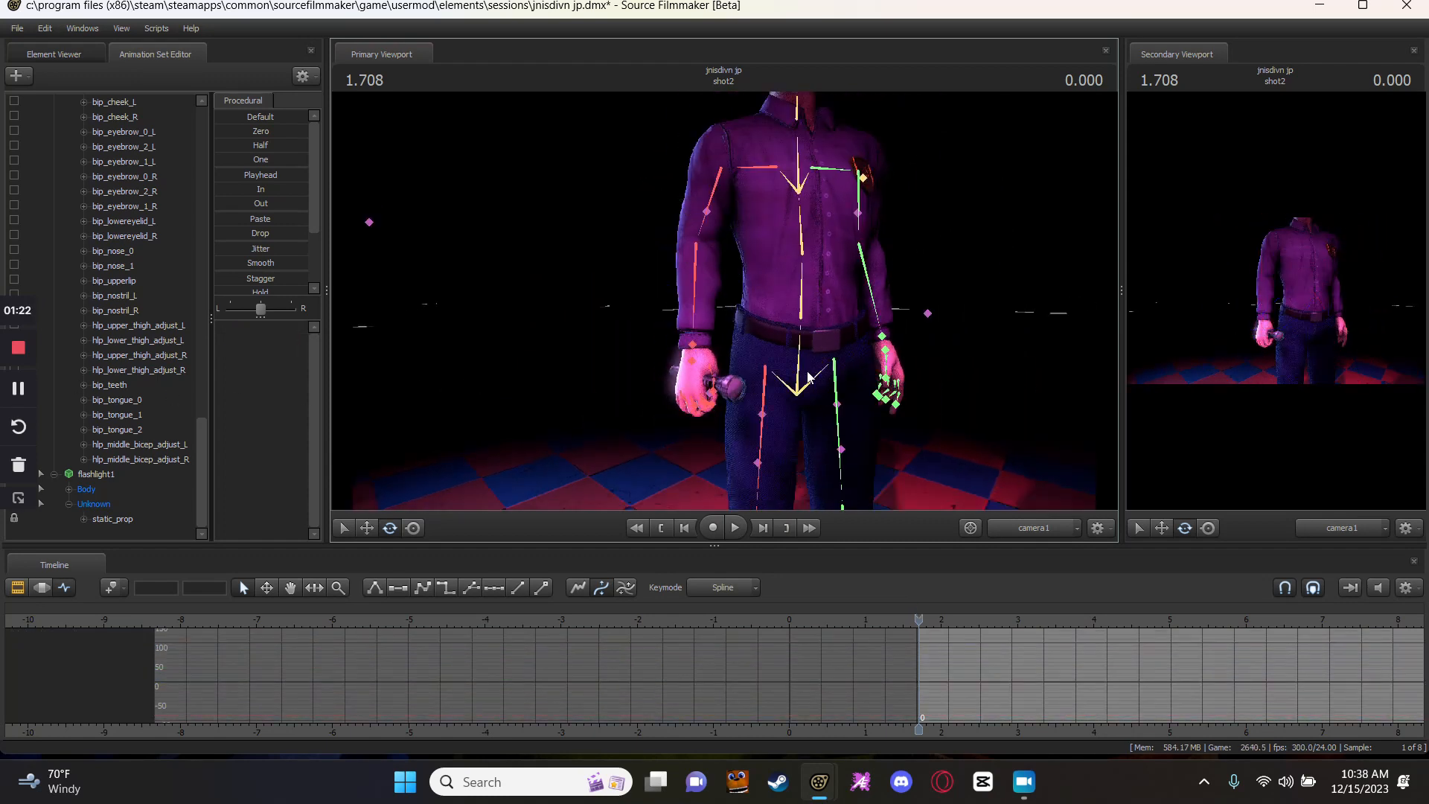
{"action": "left_click_drag", "start_coordinate": [542, 397], "coordinate": [577, 409]}
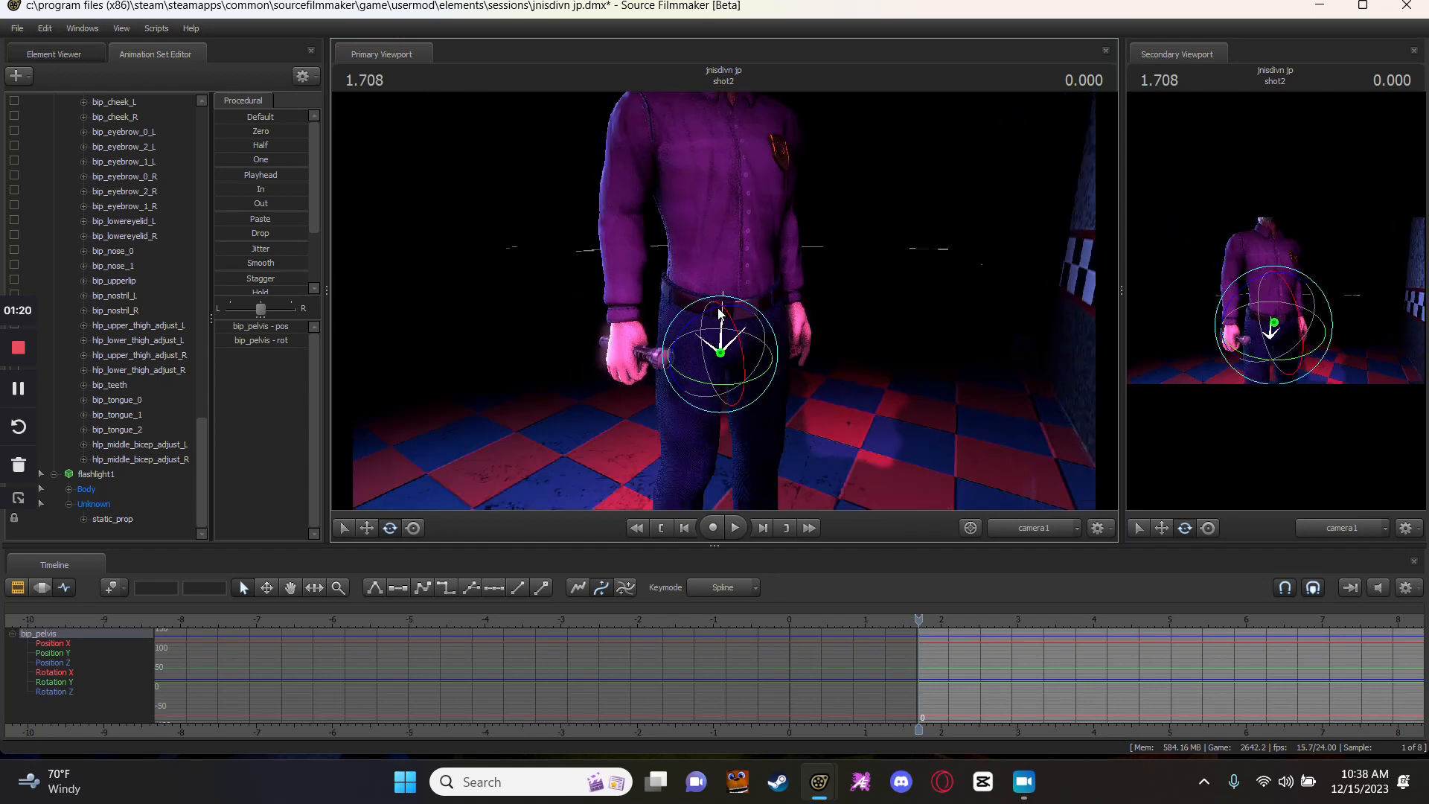
{"action": "scroll", "coordinate": [90, 431], "scroll_direction": "up", "scroll_amount": 15}
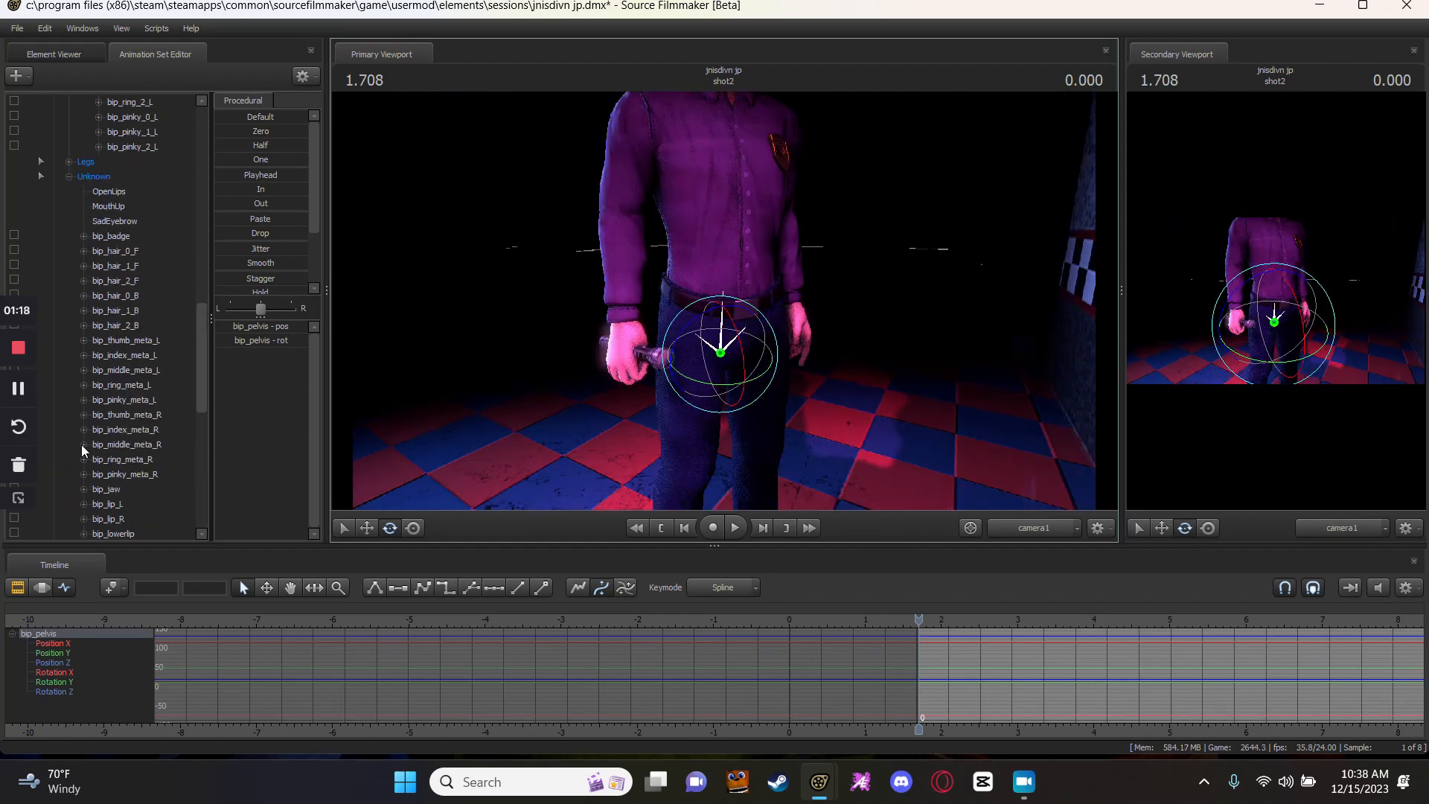
{"action": "scroll", "coordinate": [93, 447], "scroll_direction": "up", "scroll_amount": 11}
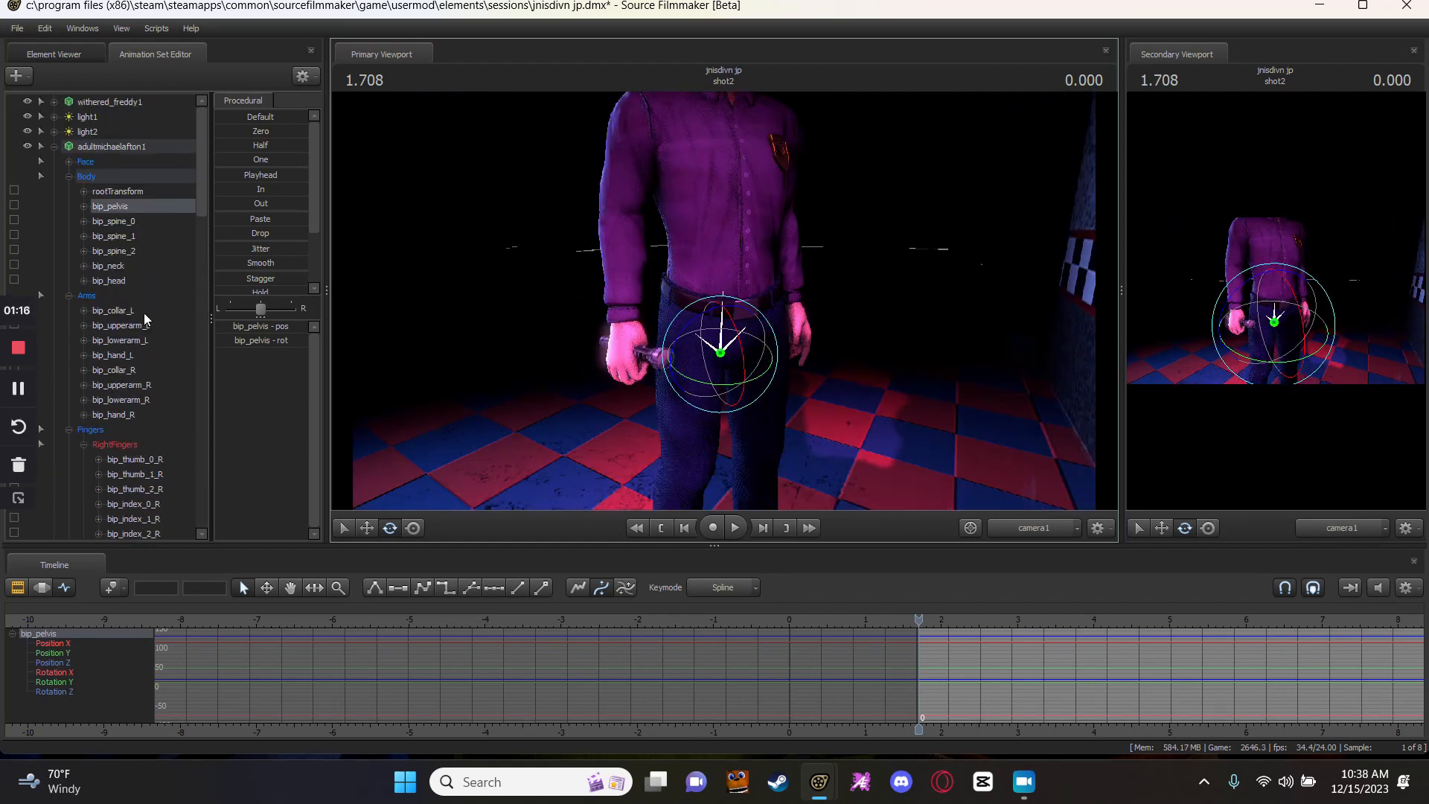
{"action": "right_click", "coordinate": [155, 213]}
{"action": "right_click", "coordinate": [173, 209]}
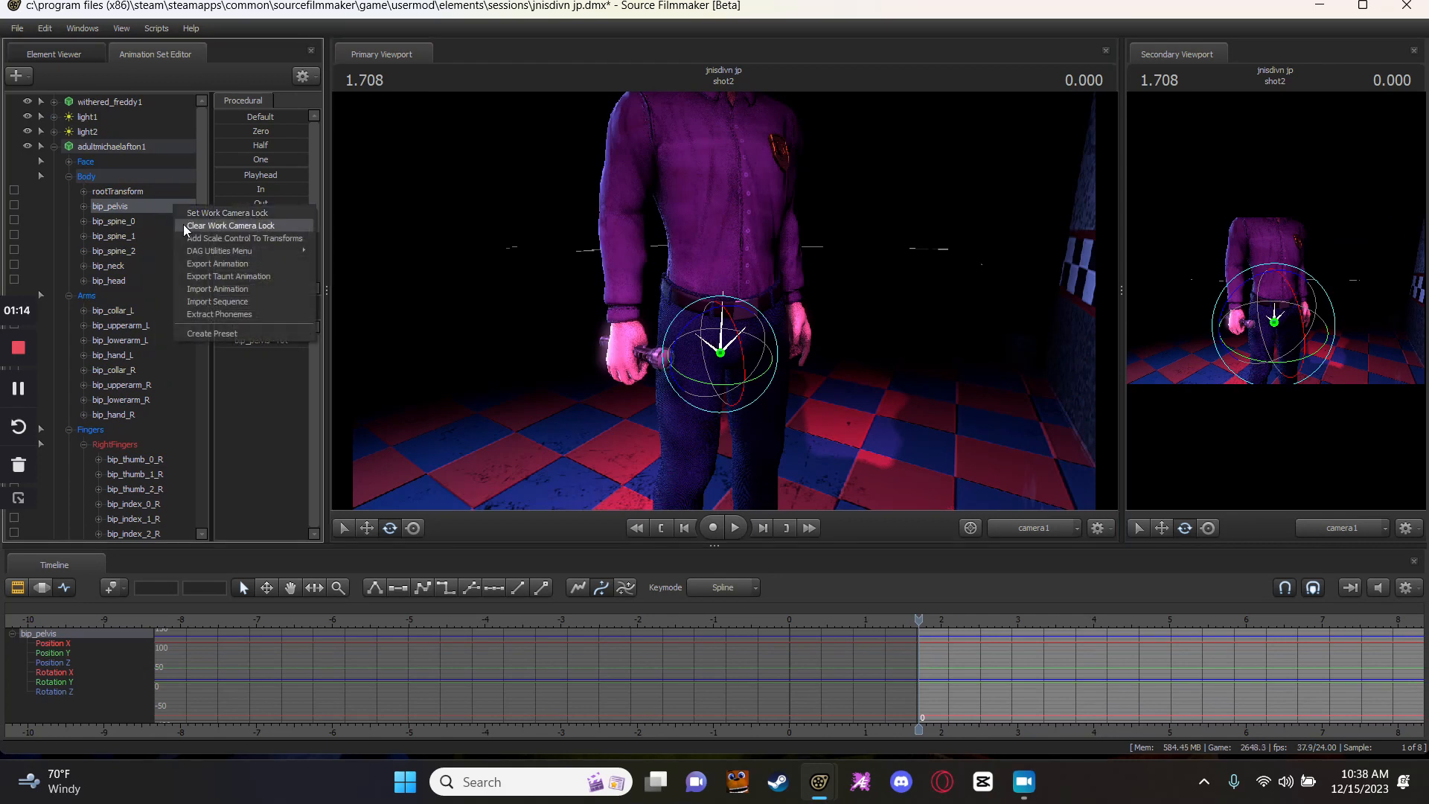
{"action": "left_click", "coordinate": [244, 238]}
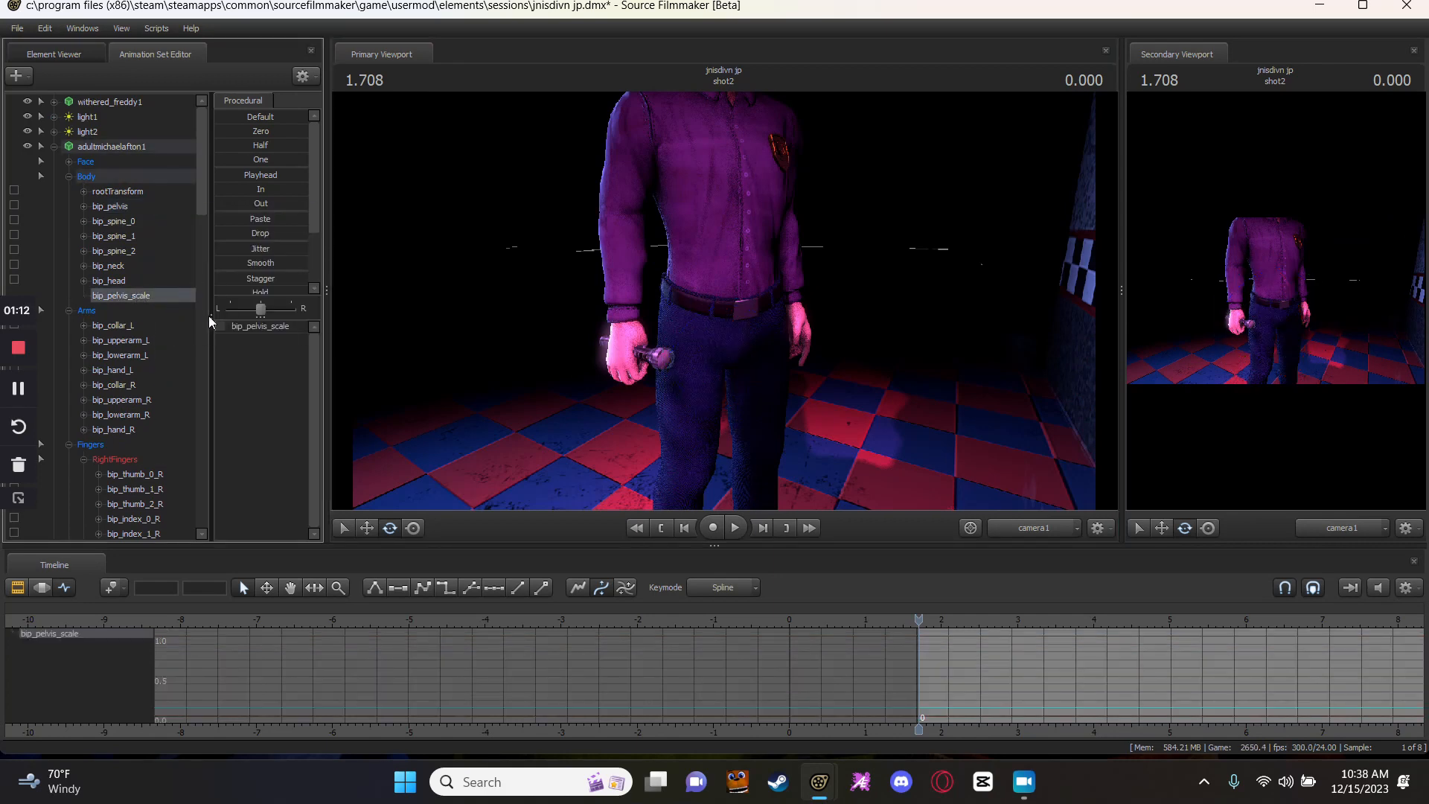
Raise the bip_pelvis_scale value to enlarge the character and compare him with Withered Freddy.
{"action": "left_click_drag", "start_coordinate": [258, 326], "coordinate": [265, 326]}
{"action": "key", "text": "s"}
{"action": "left_click_drag", "start_coordinate": [383, 341], "coordinate": [614, 431]}
{"action": "key", "text": "a"}
{"action": "key", "text": "s"}
{"action": "key", "text": "s"}
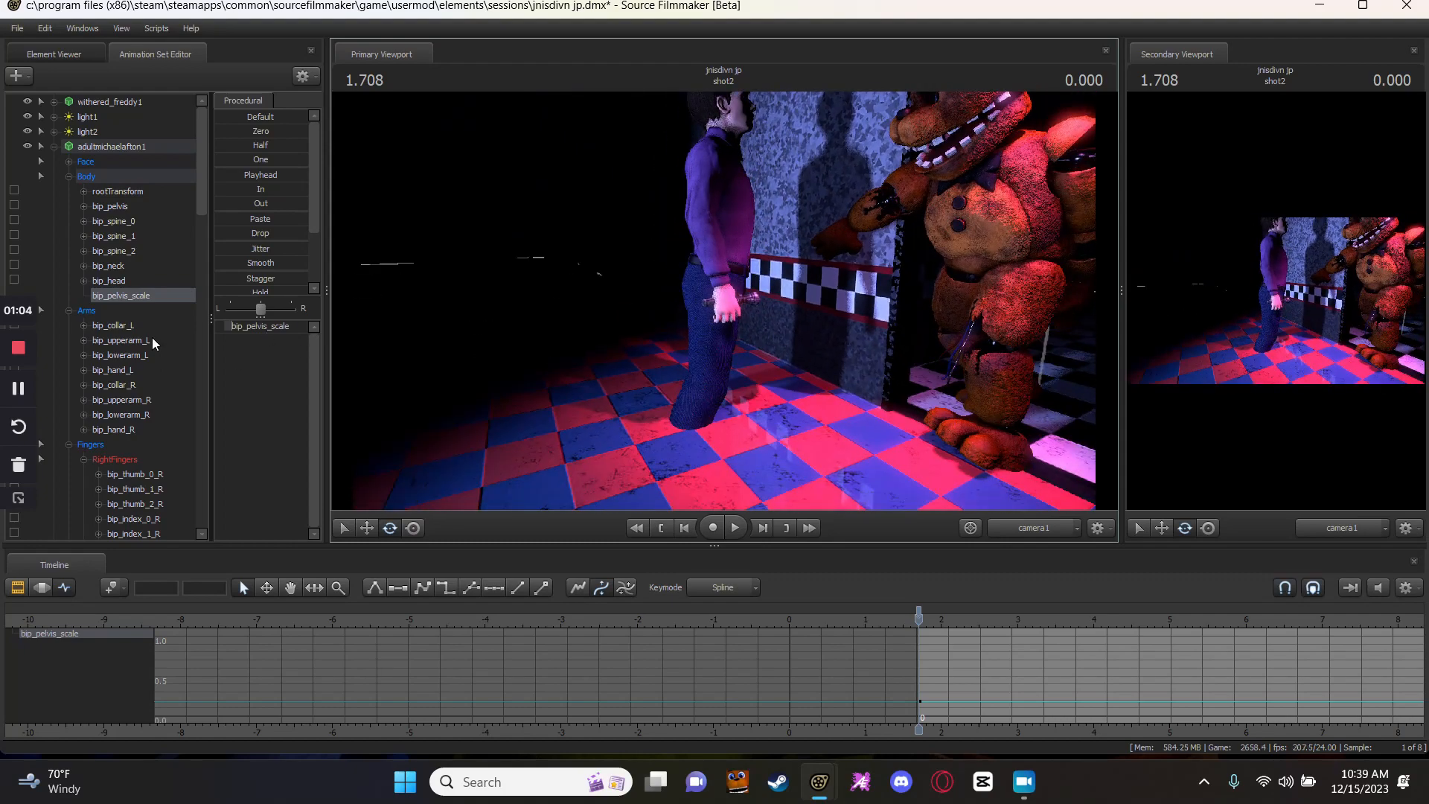
Lower the bip_pelvis_scale value to make the character slightly smaller, and check his size against the wall.
{"action": "left_click", "coordinate": [246, 326]}
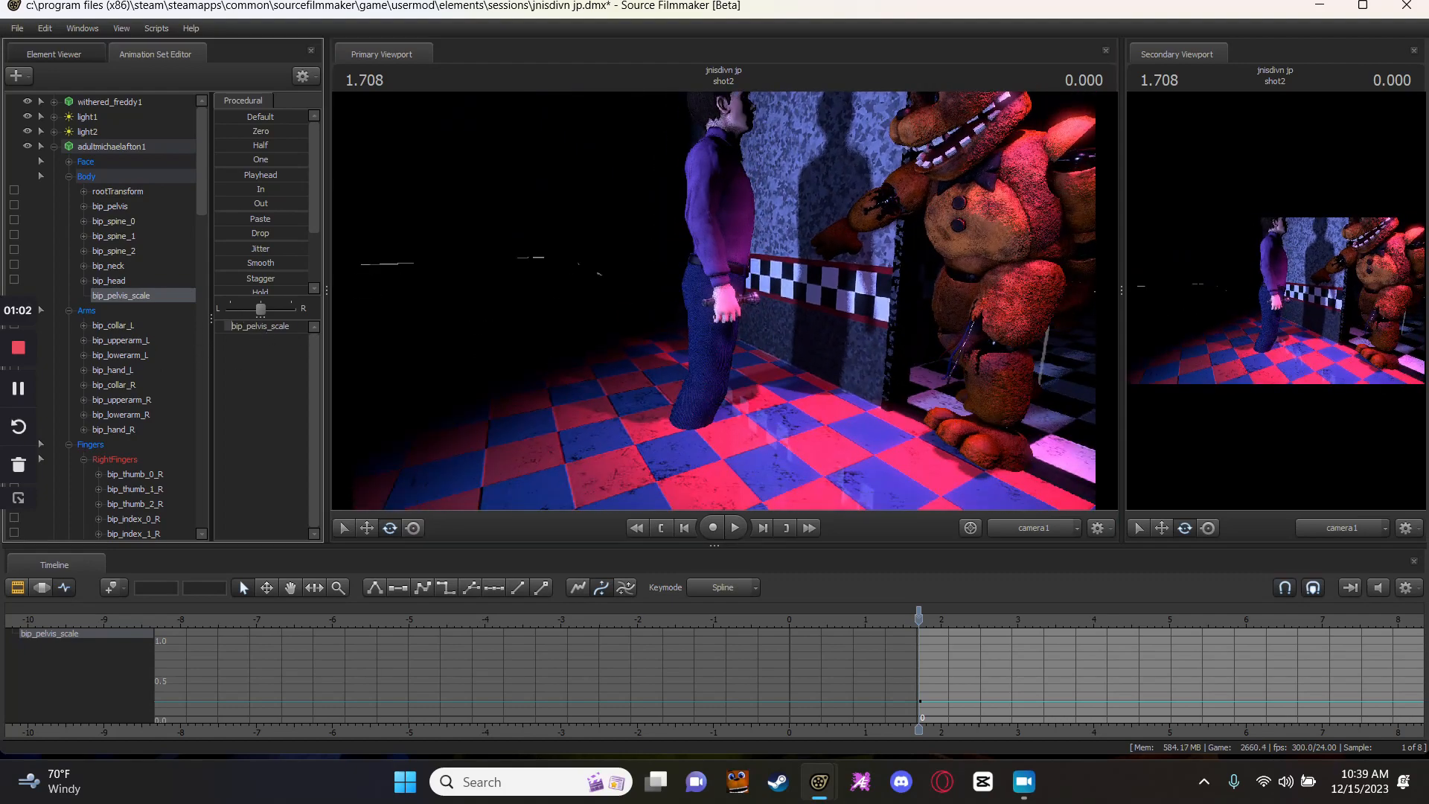
{"action": "left_click_drag", "start_coordinate": [246, 326], "coordinate": [239, 325]}
{"action": "left_click_drag", "start_coordinate": [737, 302], "coordinate": [702, 328]}
{"action": "key", "text": "w"}
{"action": "key", "text": "d"}
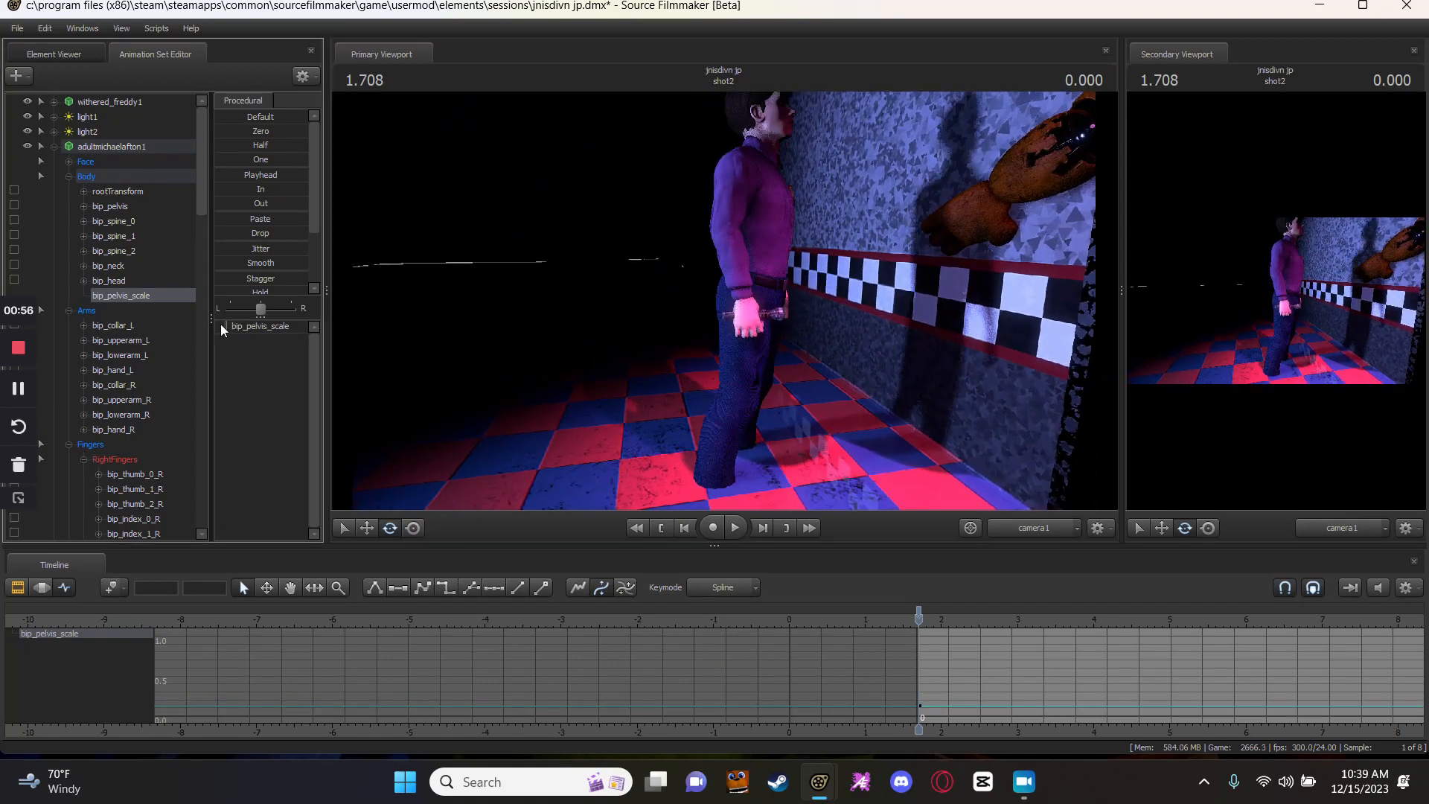
View the body group options available for adultmichaelafton1, leaving them as they are, and select its rootTransform.
{"action": "left_click", "coordinate": [17, 390]}
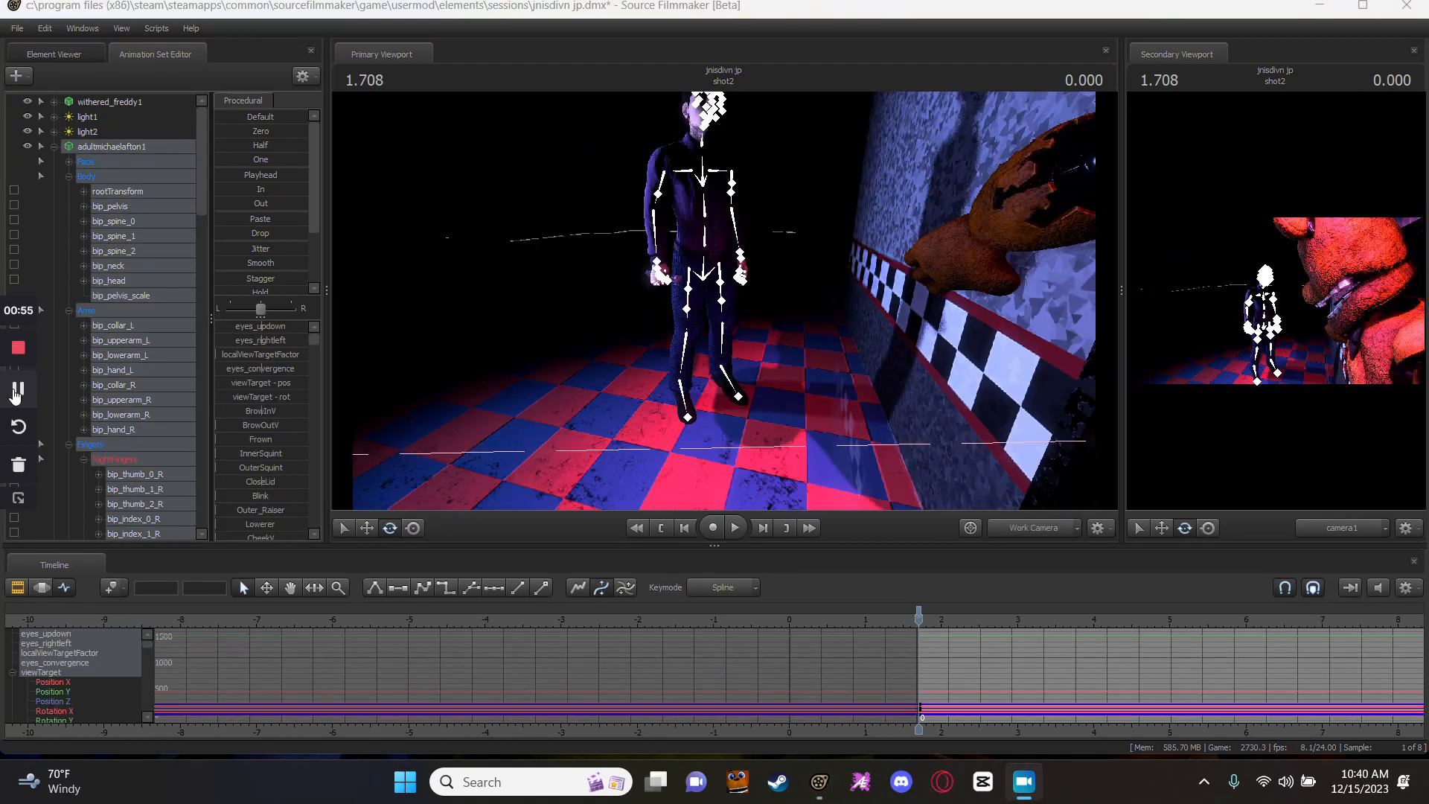
{"action": "right_click", "coordinate": [144, 152]}
{"action": "mouse_move", "coordinate": [270, 330]}
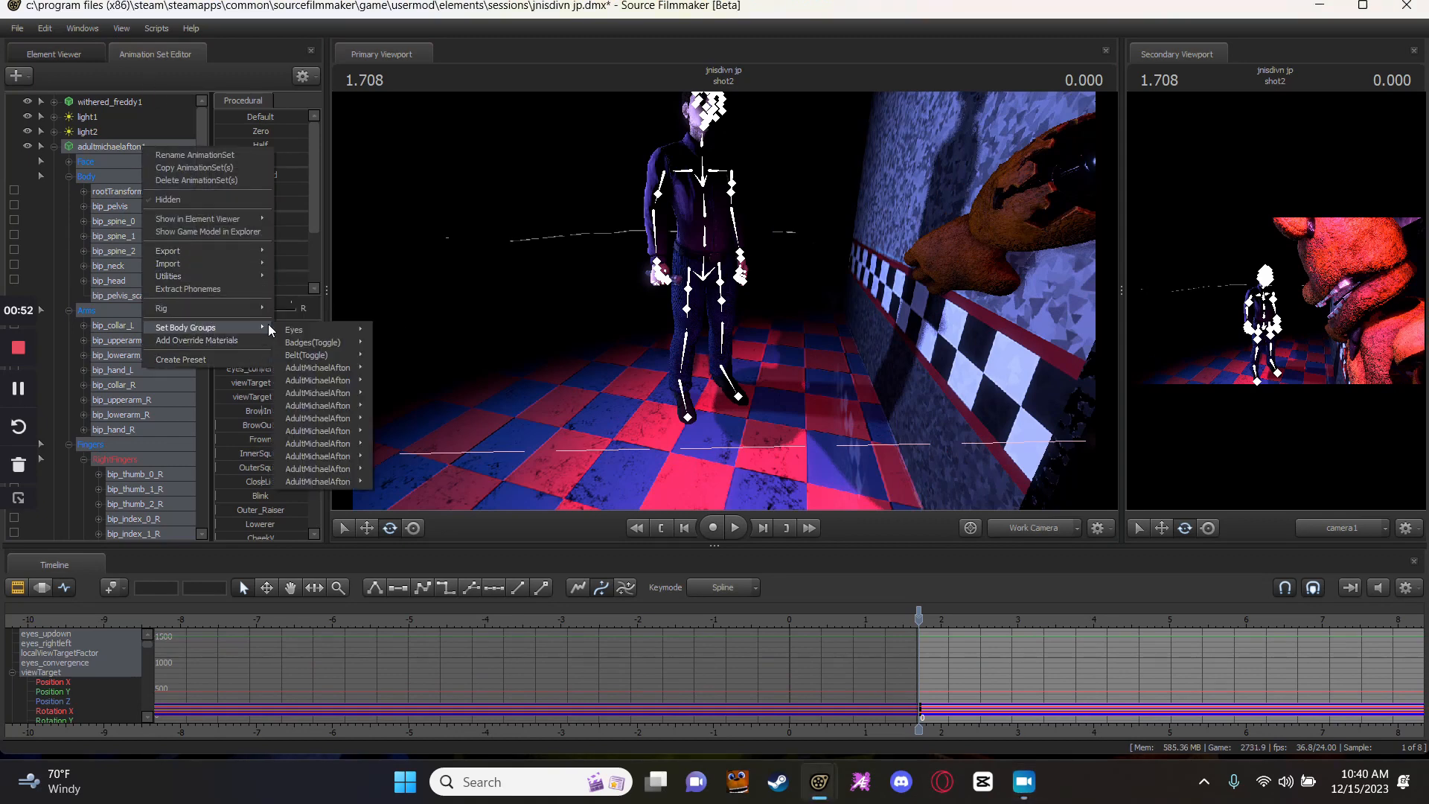
{"action": "left_click", "coordinate": [97, 192]}
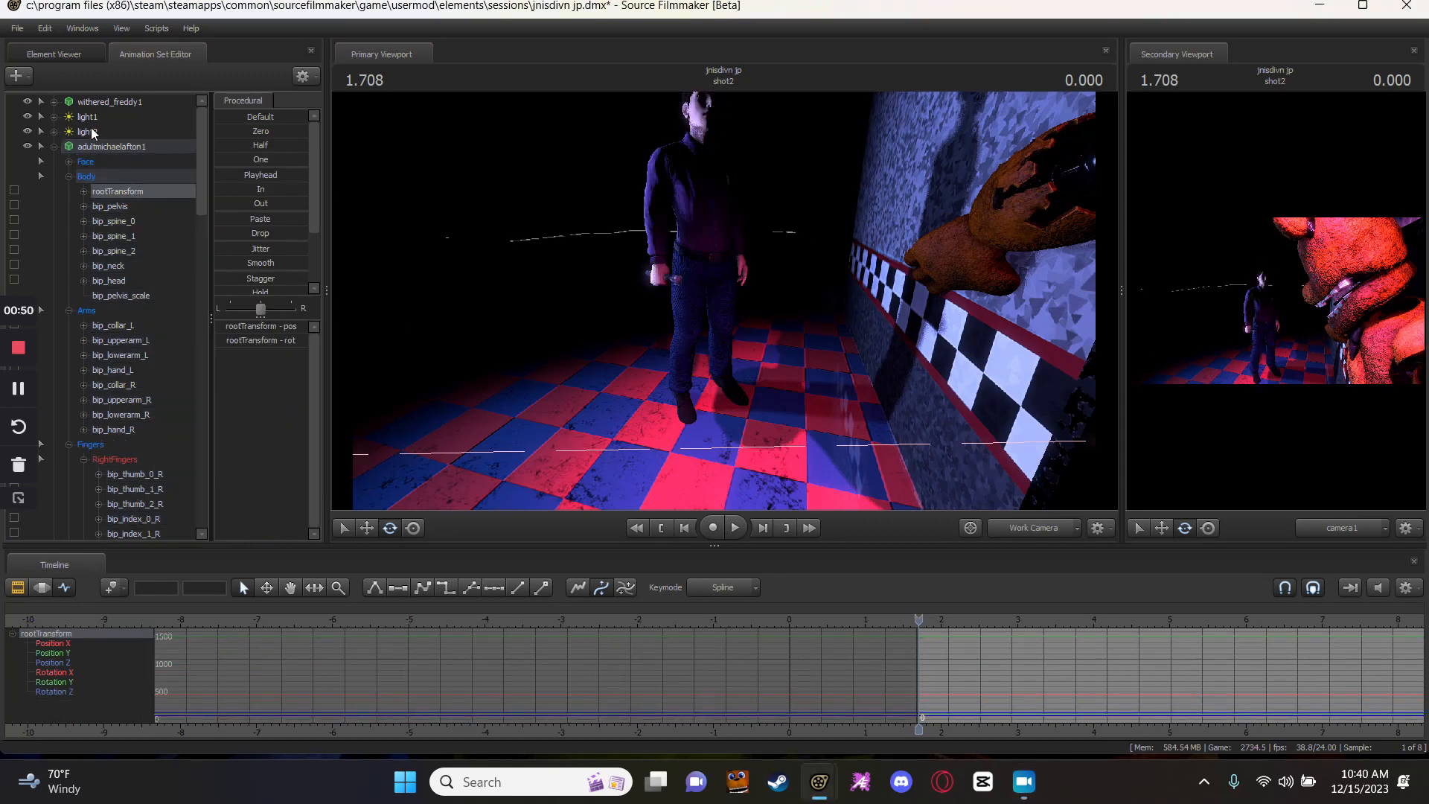
Collapse the adultmichaelafton1 and flashlight1 animation sets, leaving flashlight1 selected.
{"action": "double_click", "coordinate": [91, 148]}
{"action": "double_click", "coordinate": [88, 161]}
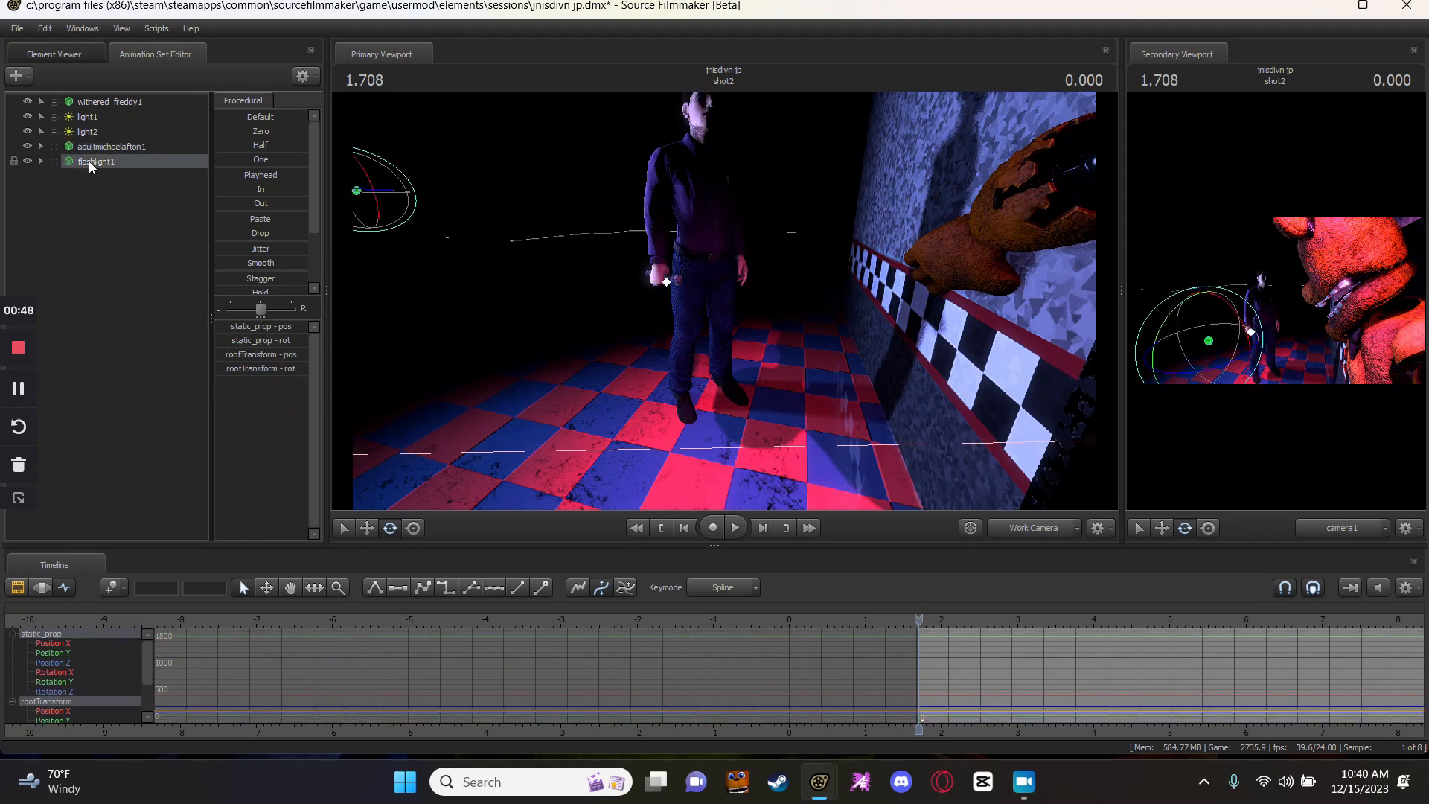
Create a set of lights on flashlight1's static_prop with the create_lights DAG utility, and view the lit character.
{"action": "right_click", "coordinate": [108, 207]}
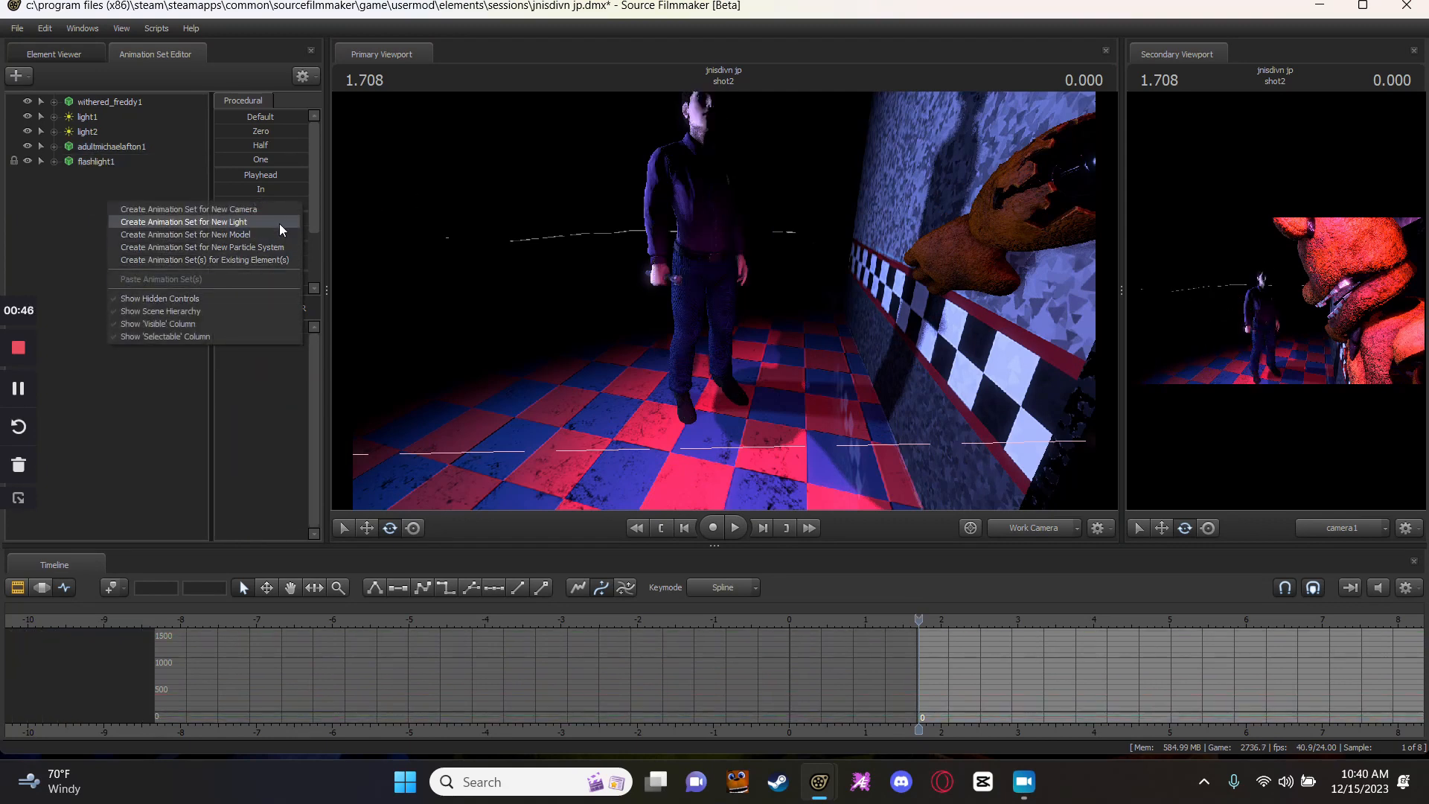
{"action": "right_click", "coordinate": [51, 233]}
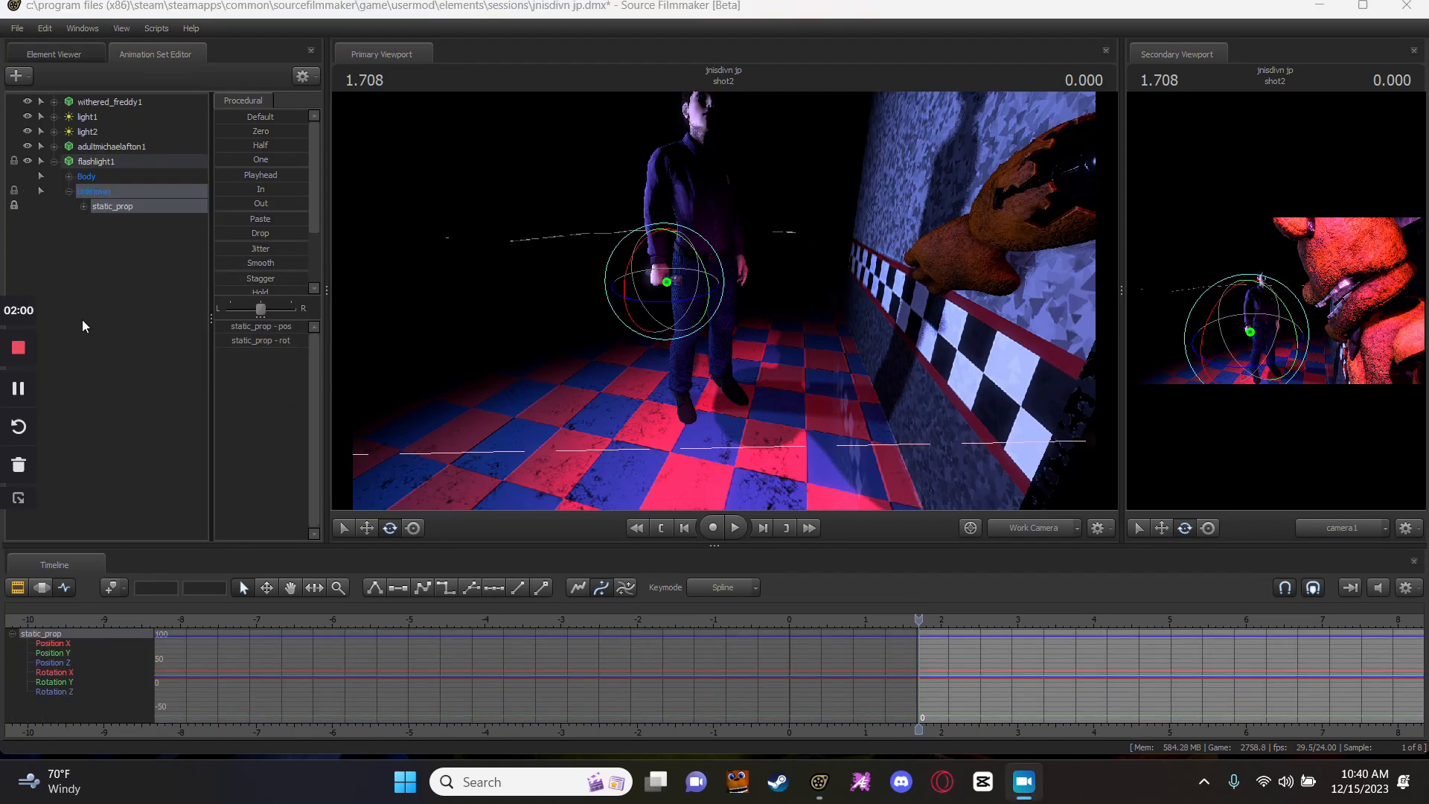
{"action": "right_click", "coordinate": [172, 212]}
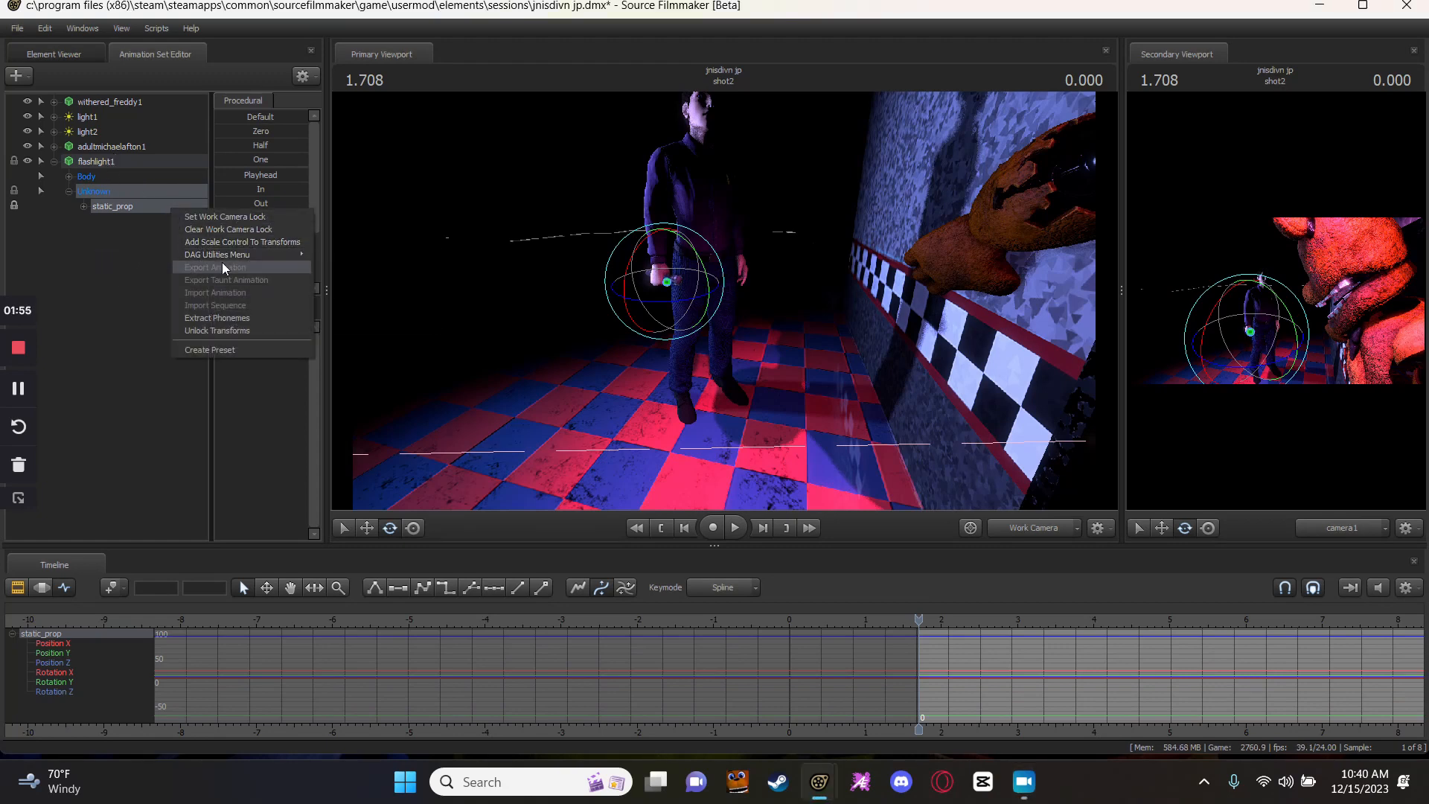
{"action": "mouse_move", "coordinate": [301, 260]}
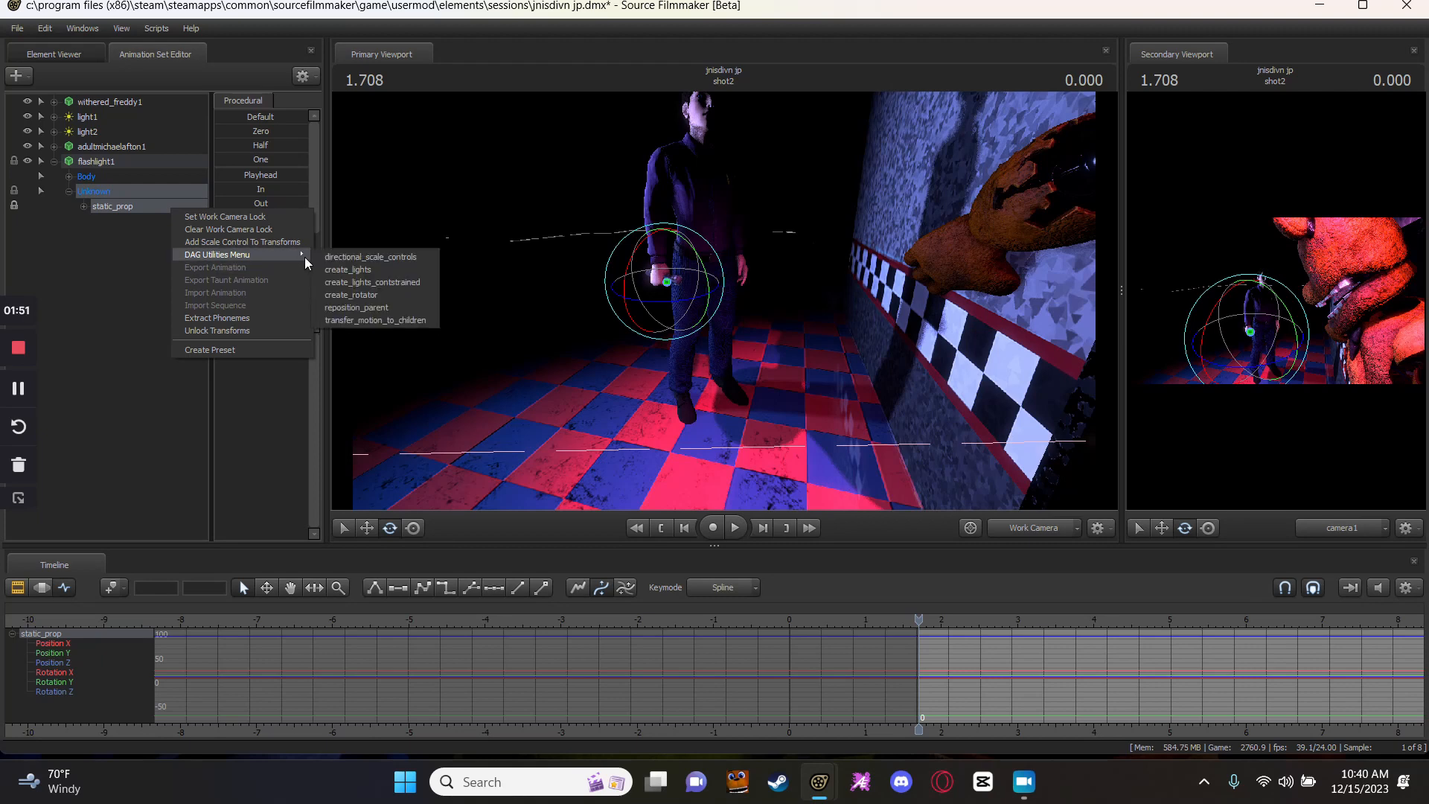
{"action": "left_click", "coordinate": [331, 271]}
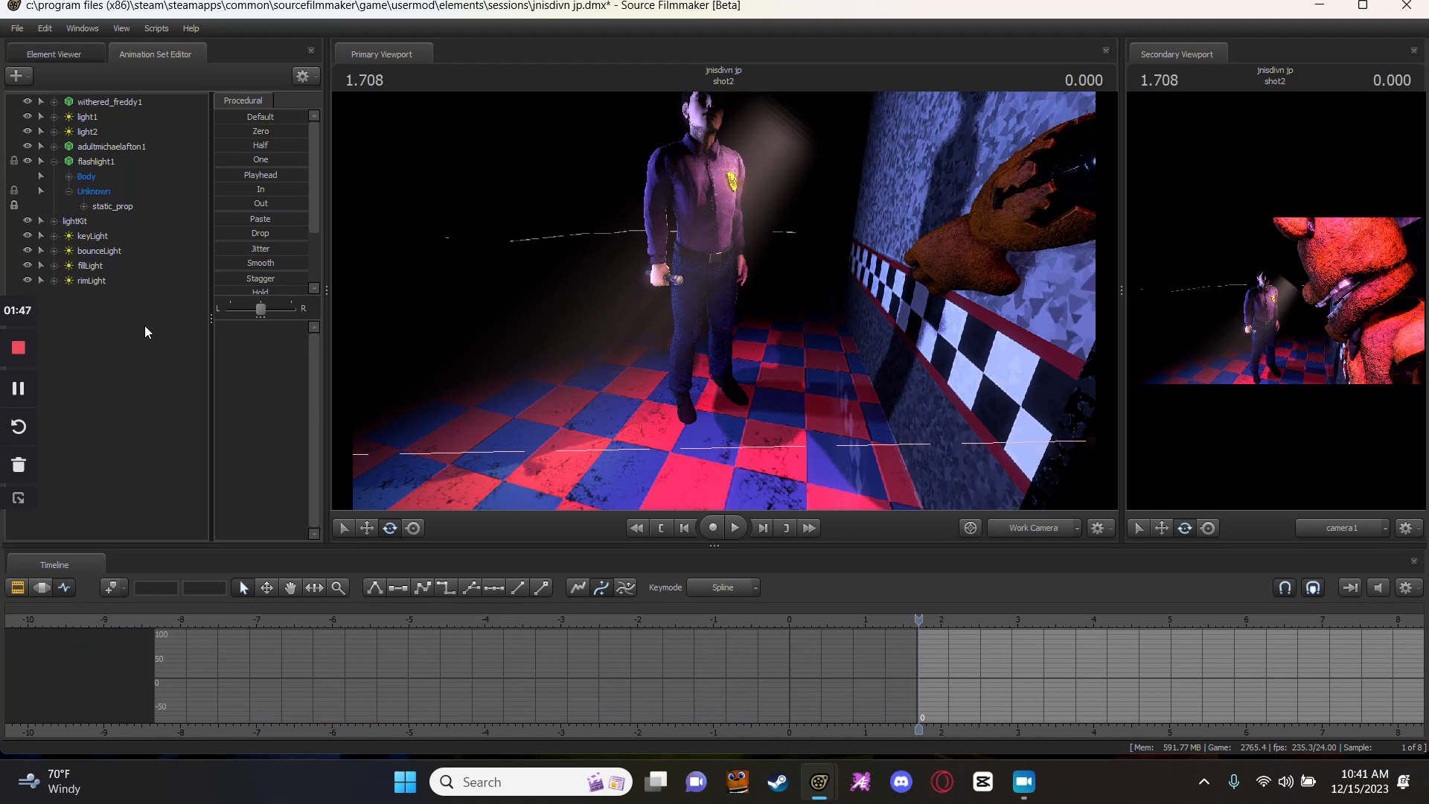
{"action": "left_click_drag", "start_coordinate": [640, 320], "coordinate": [670, 223]}
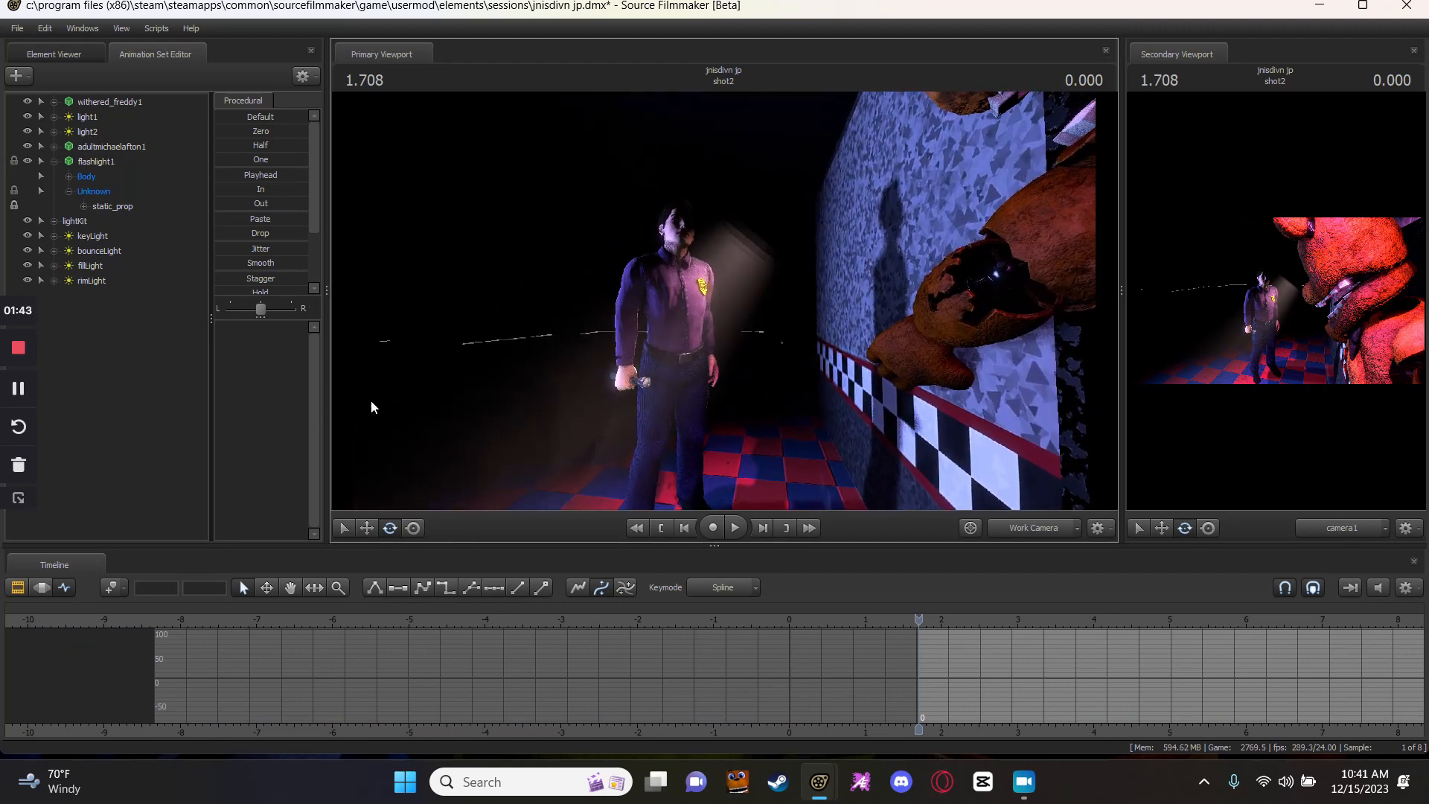
Adjust the aim of keyLight while looking through it, and check its beam from the work camera.
{"action": "left_click", "coordinate": [16, 386]}
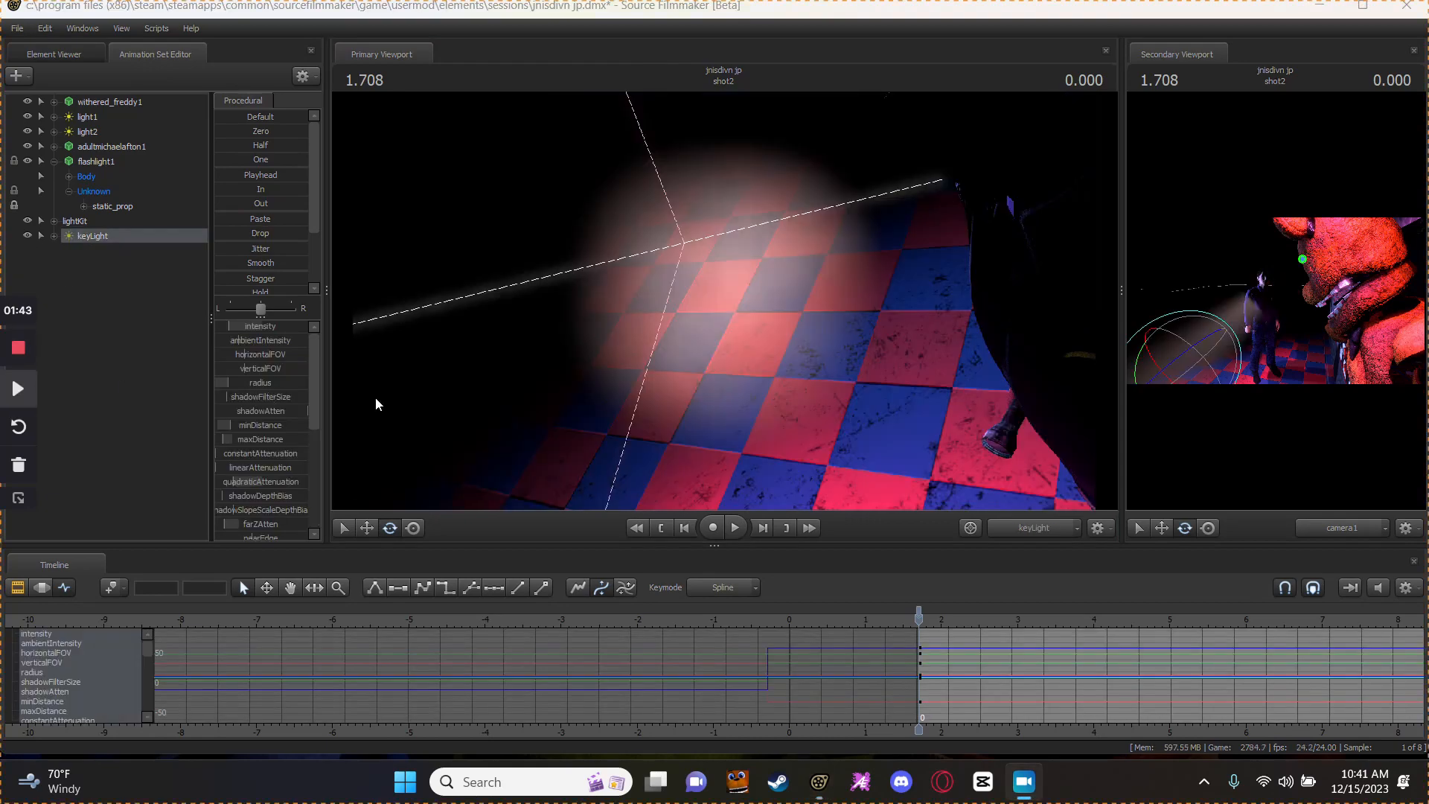
{"action": "left_click_drag", "start_coordinate": [376, 405], "coordinate": [447, 417]}
{"action": "left_click_drag", "start_coordinate": [724, 301], "coordinate": [655, 304]}
{"action": "left_click", "coordinate": [1038, 526]}
{"action": "left_click", "coordinate": [683, 386]}
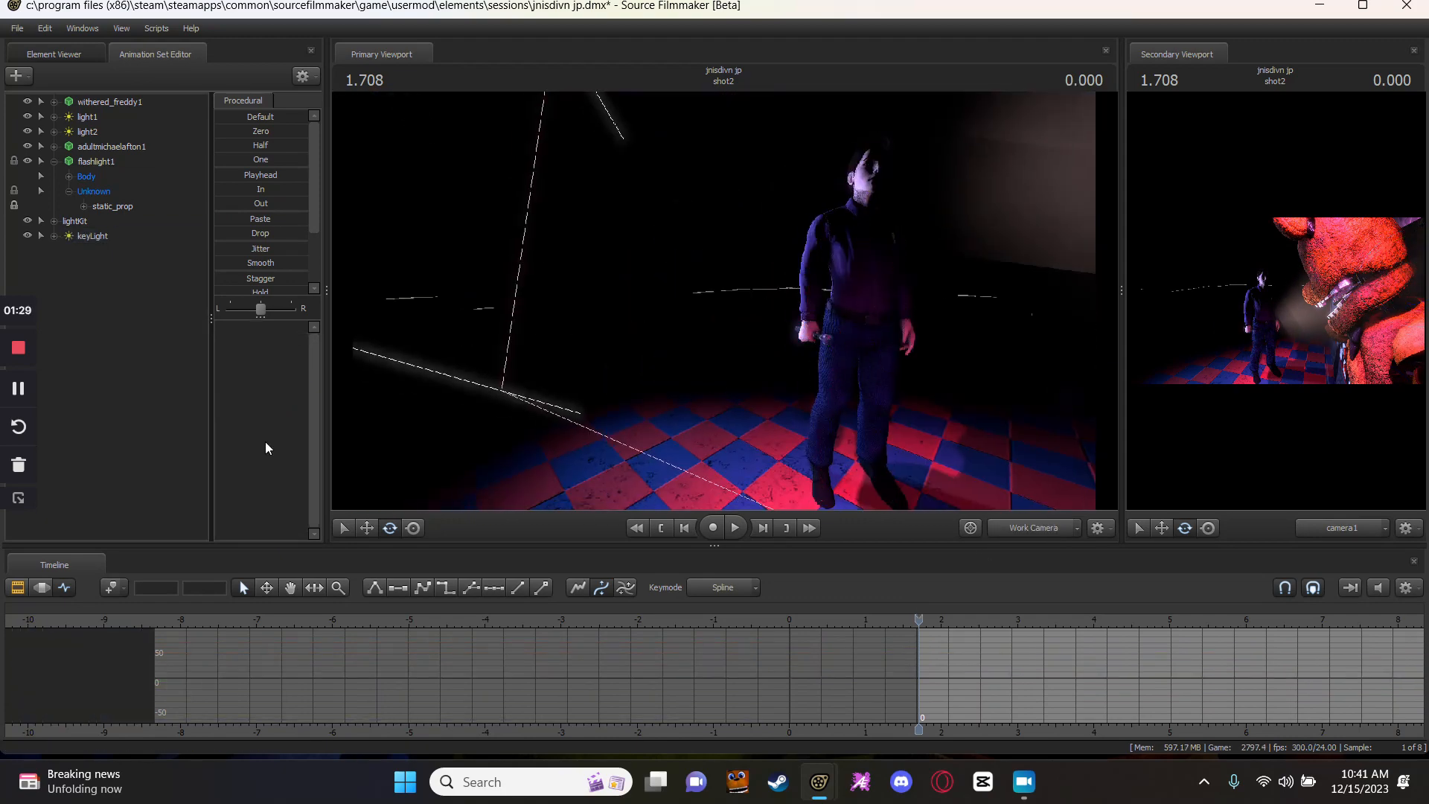
{"action": "left_click", "coordinate": [25, 389]}
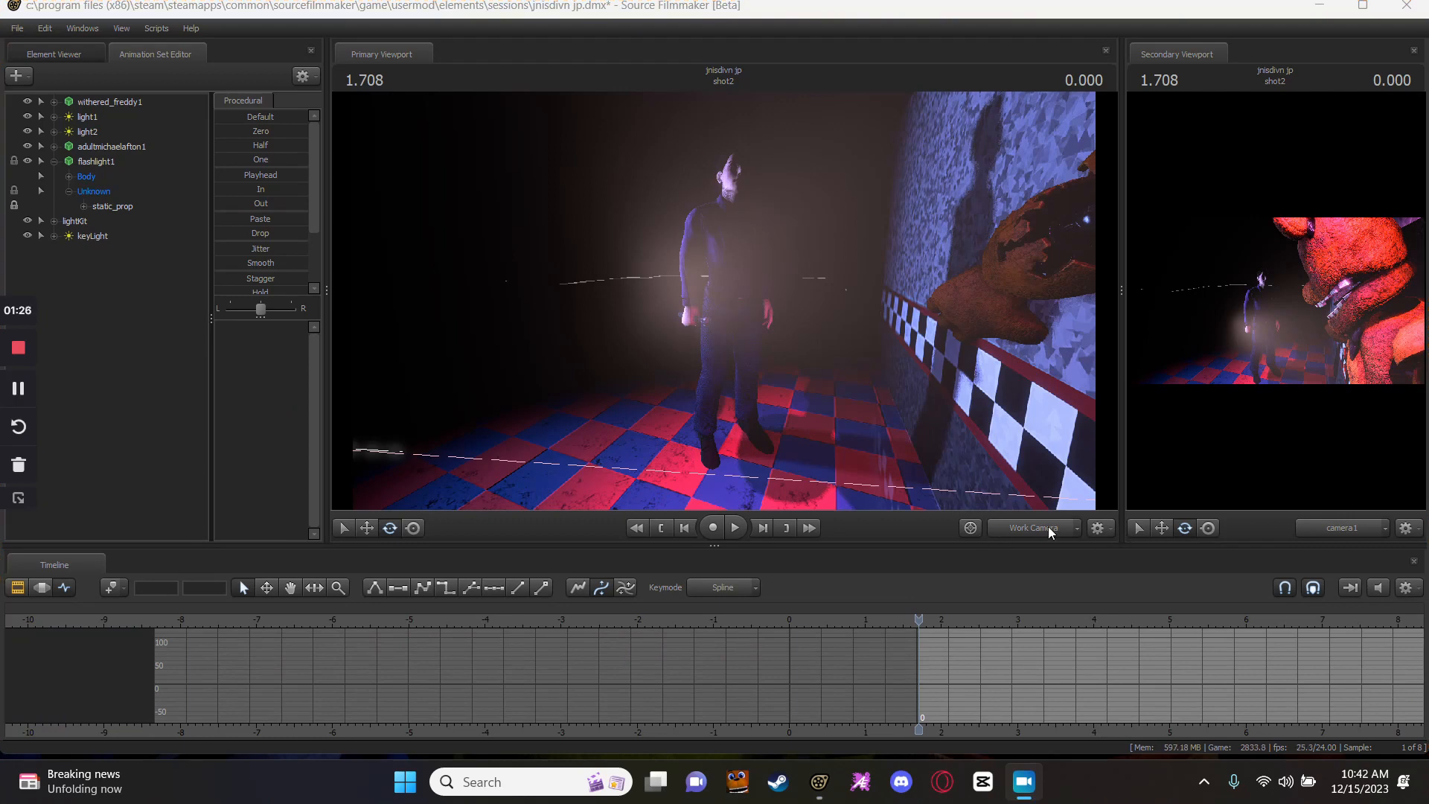
Inspect the flashlight beam around the character from camera1 and from the work camera.
{"action": "left_click", "coordinate": [1045, 525]}
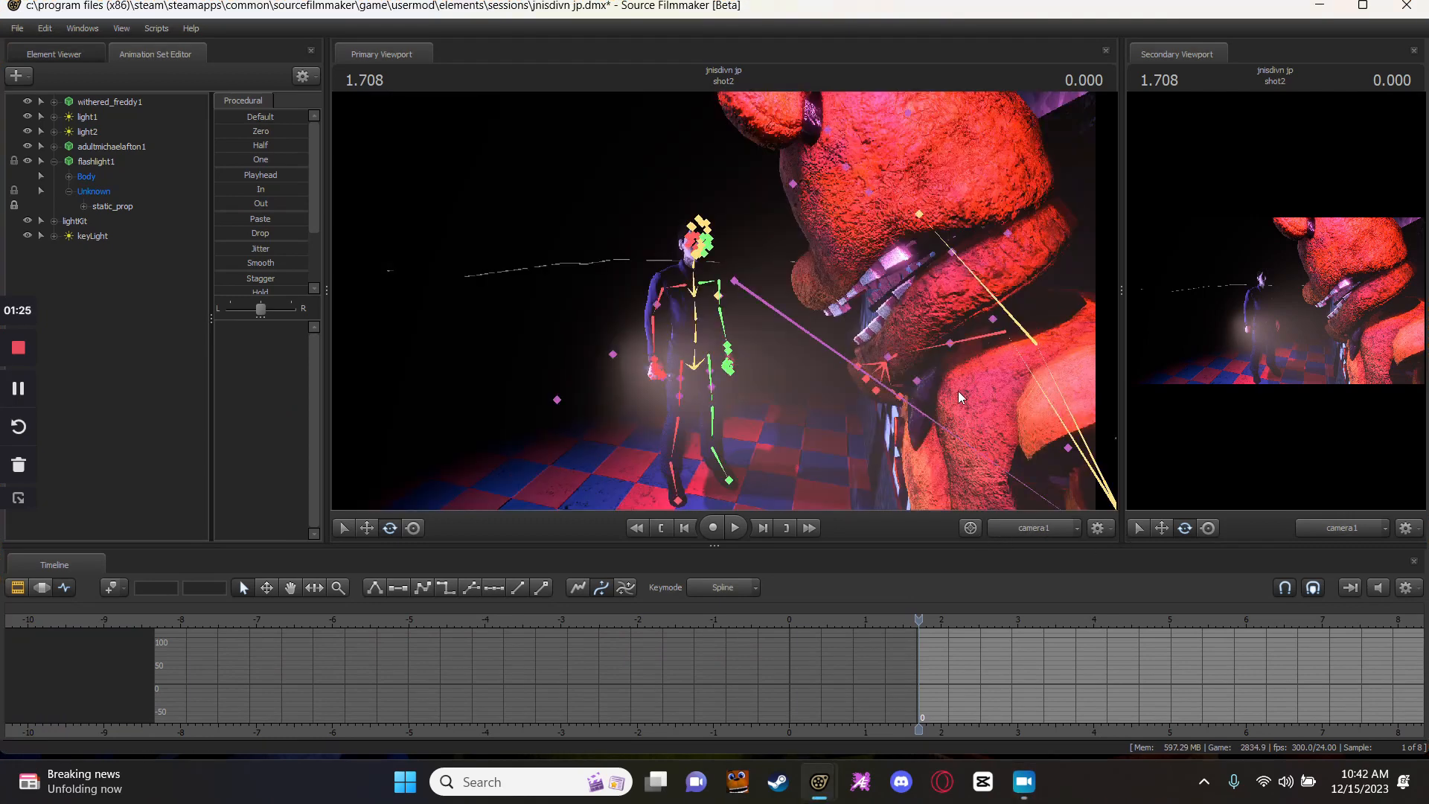
{"action": "key", "text": "space"}
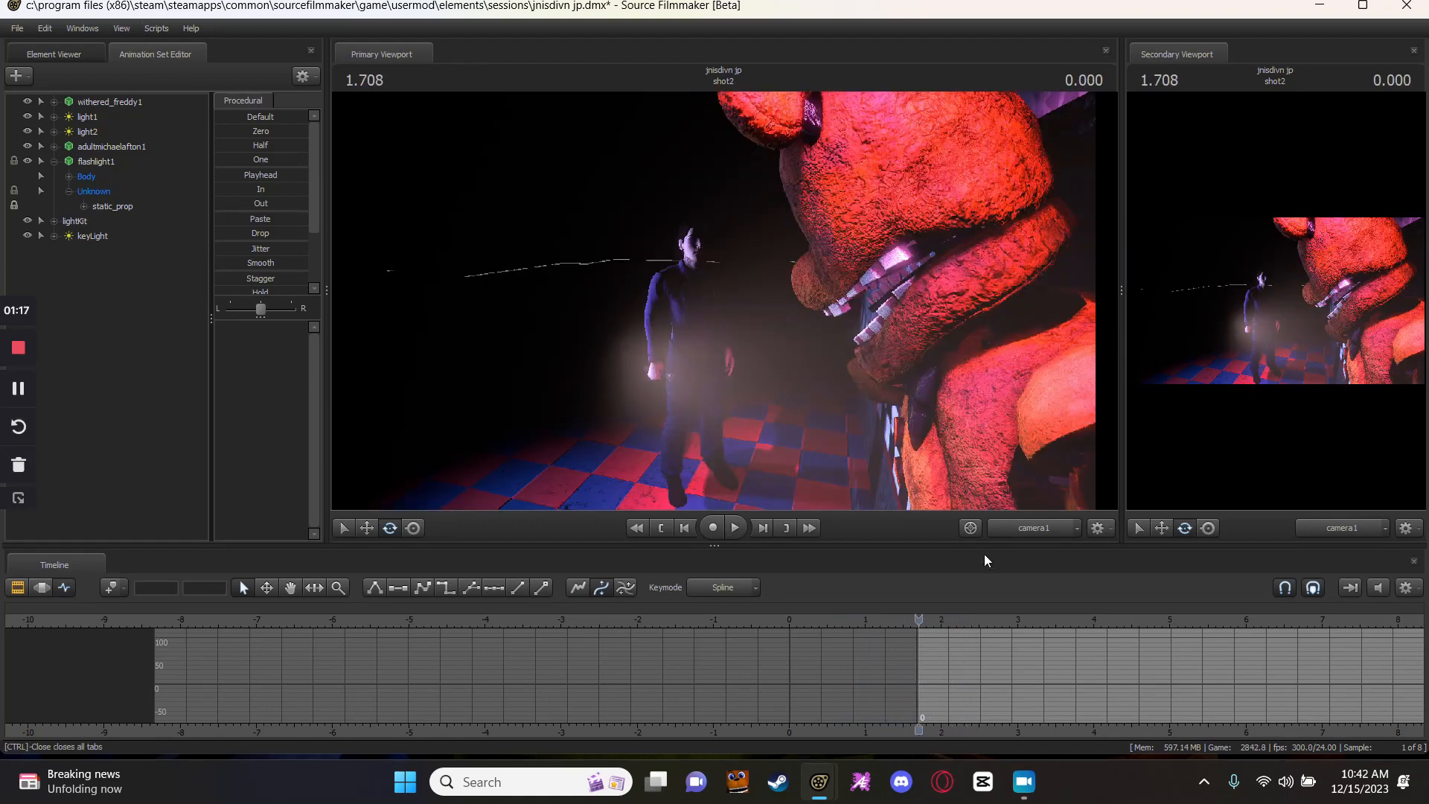
{"action": "left_click", "coordinate": [1033, 527]}
{"action": "left_click", "coordinate": [1023, 521]}
{"action": "mouse_move", "coordinate": [959, 375]}
{"action": "left_mouse_down"}
{"action": "mouse_move", "coordinate": [974, 374]}
{"action": "mouse_move", "coordinate": [956, 374]}
{"action": "left_mouse_up"}
{"action": "key", "text": "s"}
{"action": "key", "text": "w"}
{"action": "mouse_move", "coordinate": [715, 305]}
{"action": "left_mouse_down"}
{"action": "mouse_move", "coordinate": [733, 305]}
{"action": "mouse_move", "coordinate": [716, 304]}
{"action": "left_mouse_up"}
{"action": "key", "text": "w"}
{"action": "key", "text": "s"}
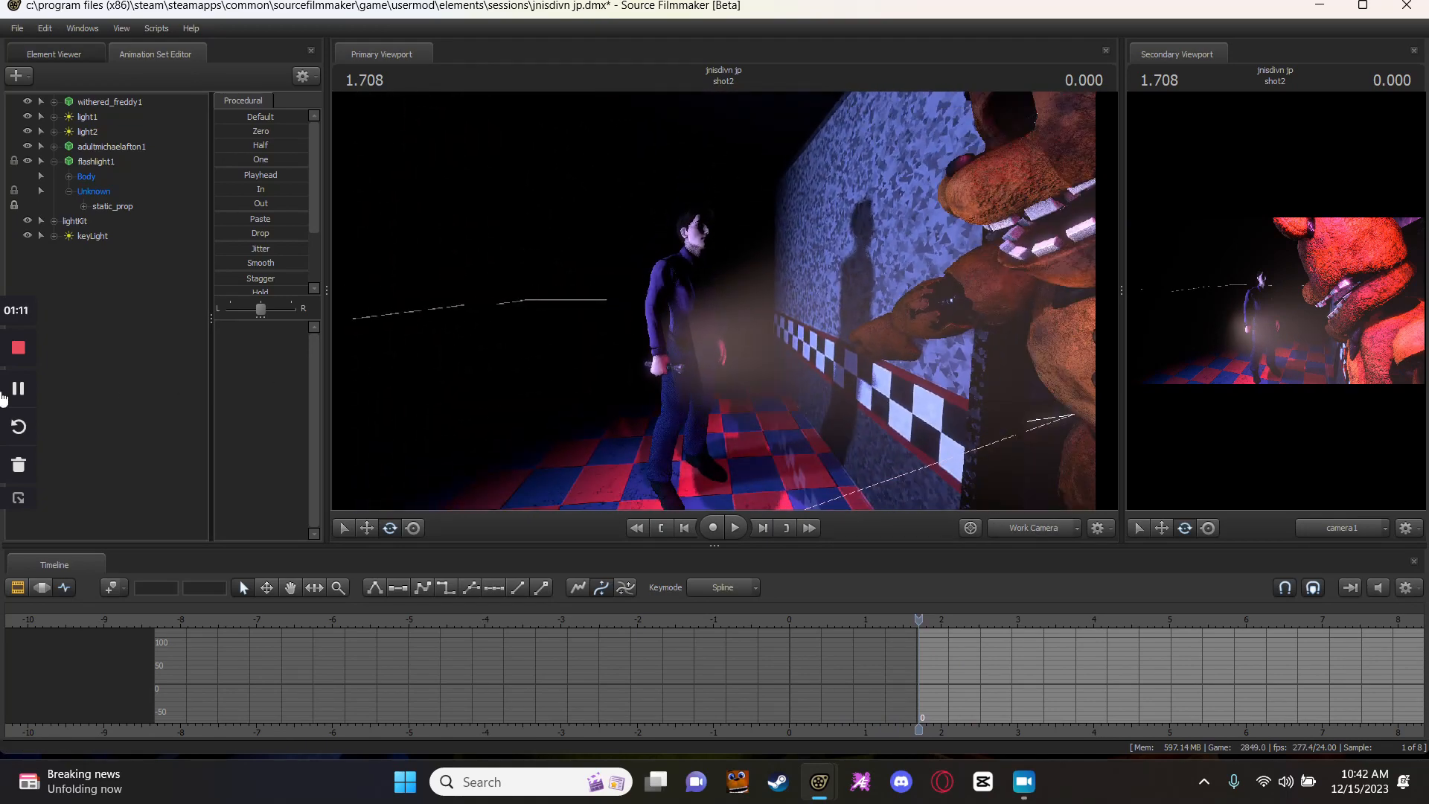
{"action": "left_click", "coordinate": [18, 386]}
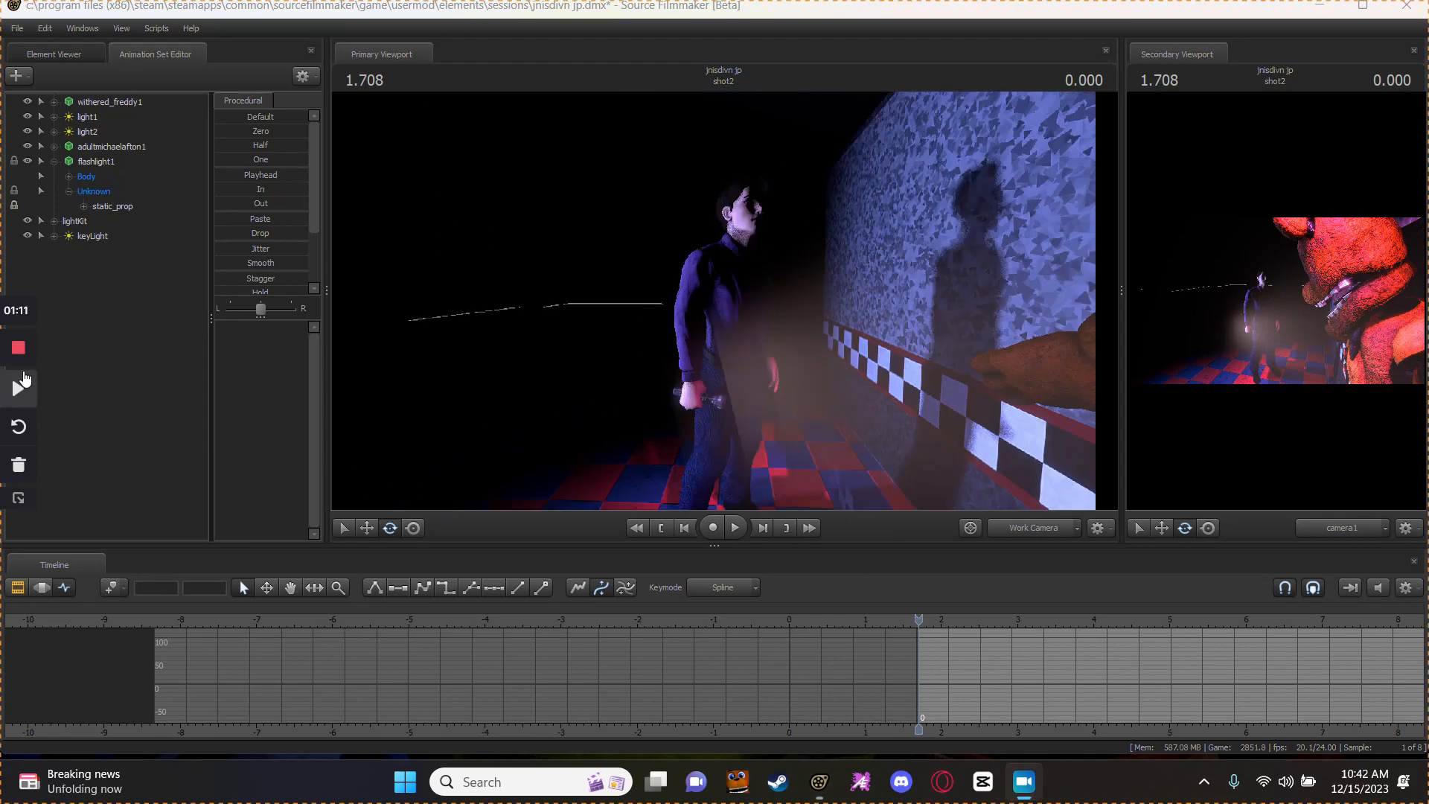
Turn off lighting in the primary viewport and frame the character's face up close.
{"action": "left_click", "coordinate": [25, 373]}
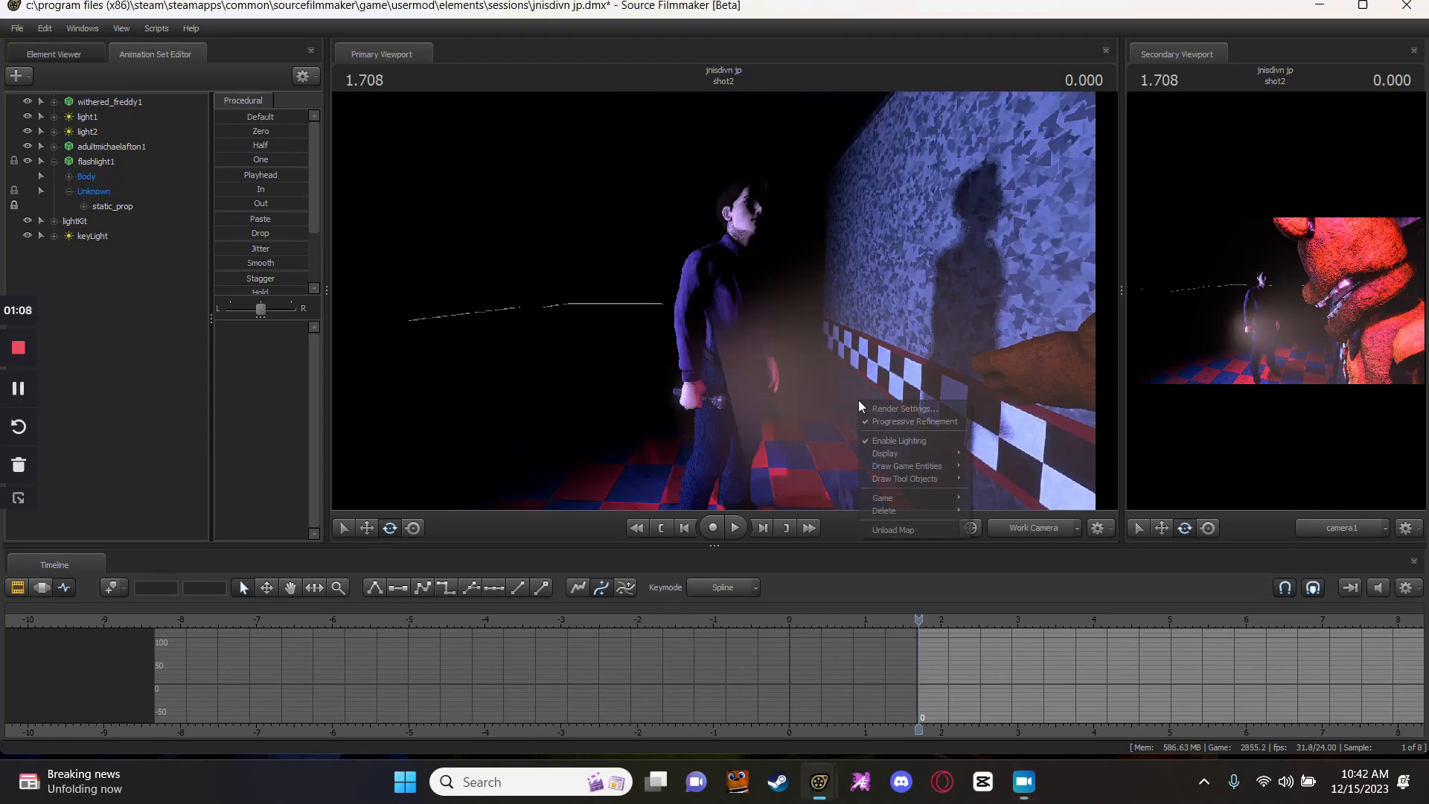
{"action": "left_click", "coordinate": [926, 441]}
{"action": "mouse_move", "coordinate": [724, 301]}
{"action": "left_mouse_down"}
{"action": "mouse_move", "coordinate": [722, 387]}
{"action": "mouse_move", "coordinate": [751, 305]}
{"action": "mouse_move", "coordinate": [725, 303]}
{"action": "mouse_move", "coordinate": [736, 295]}
{"action": "left_mouse_up"}
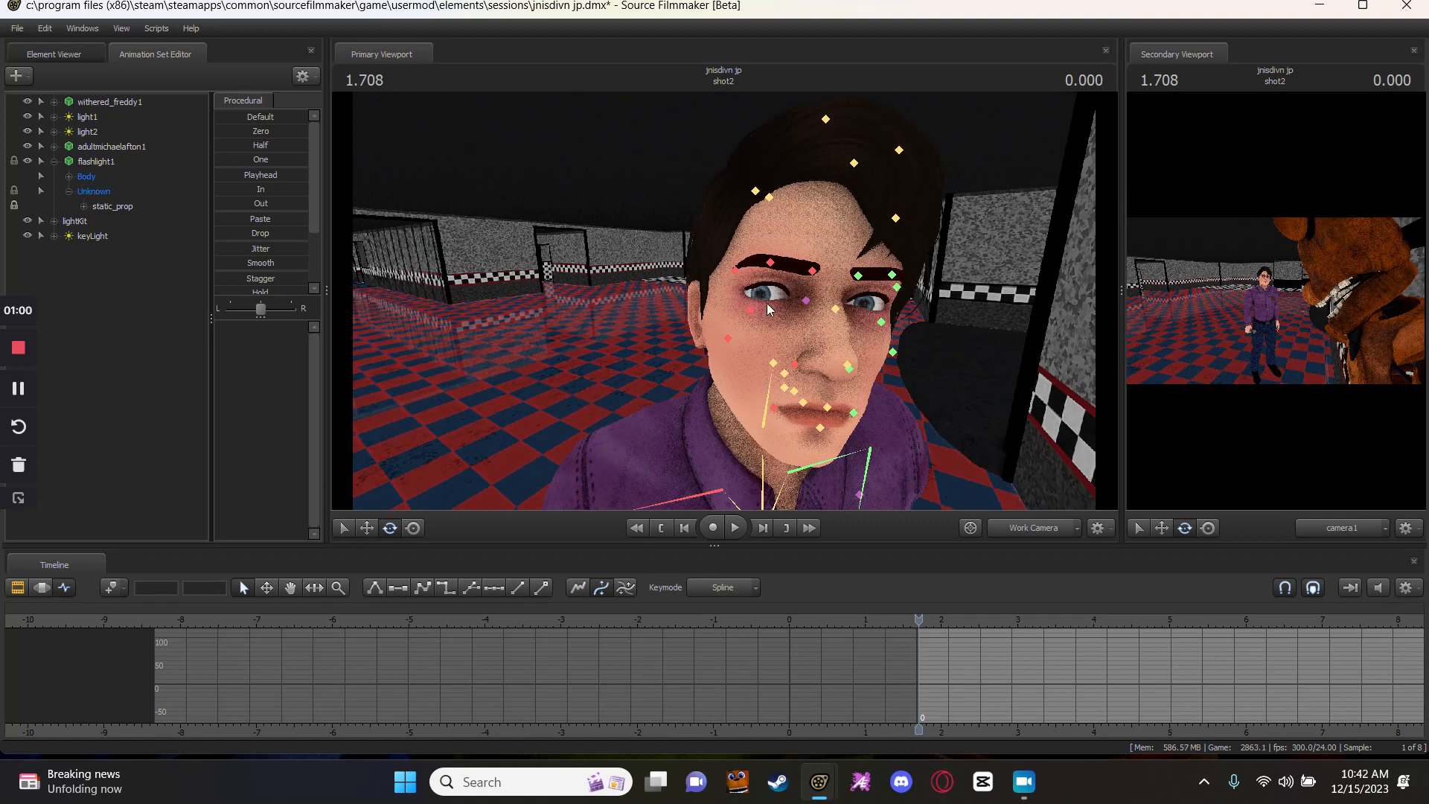
Collapse the flashlight1 animation set and expand adultmichaelafton1 to show its control groups.
{"action": "double_click", "coordinate": [116, 157]}
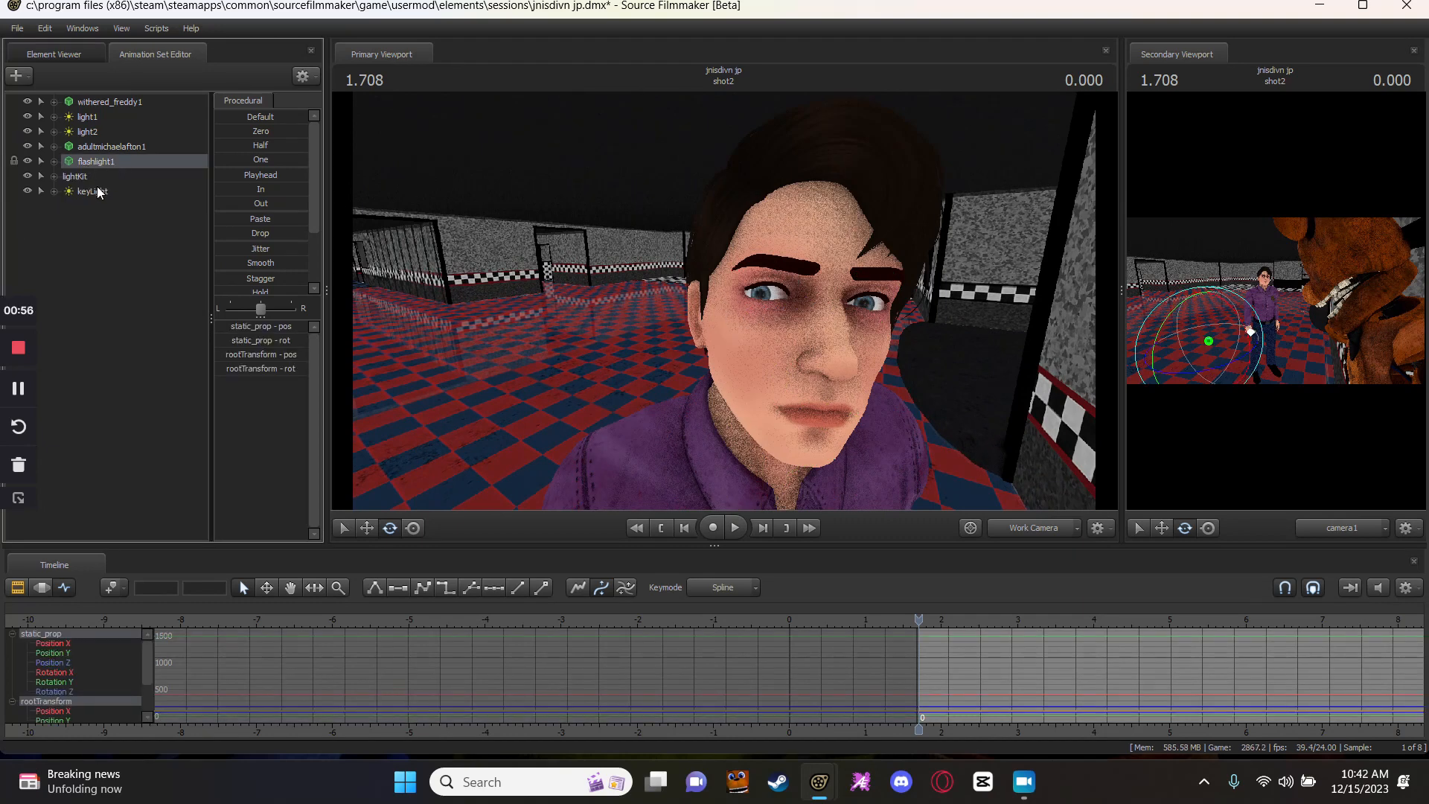
{"action": "double_click", "coordinate": [97, 192]}
{"action": "double_click", "coordinate": [95, 189]}
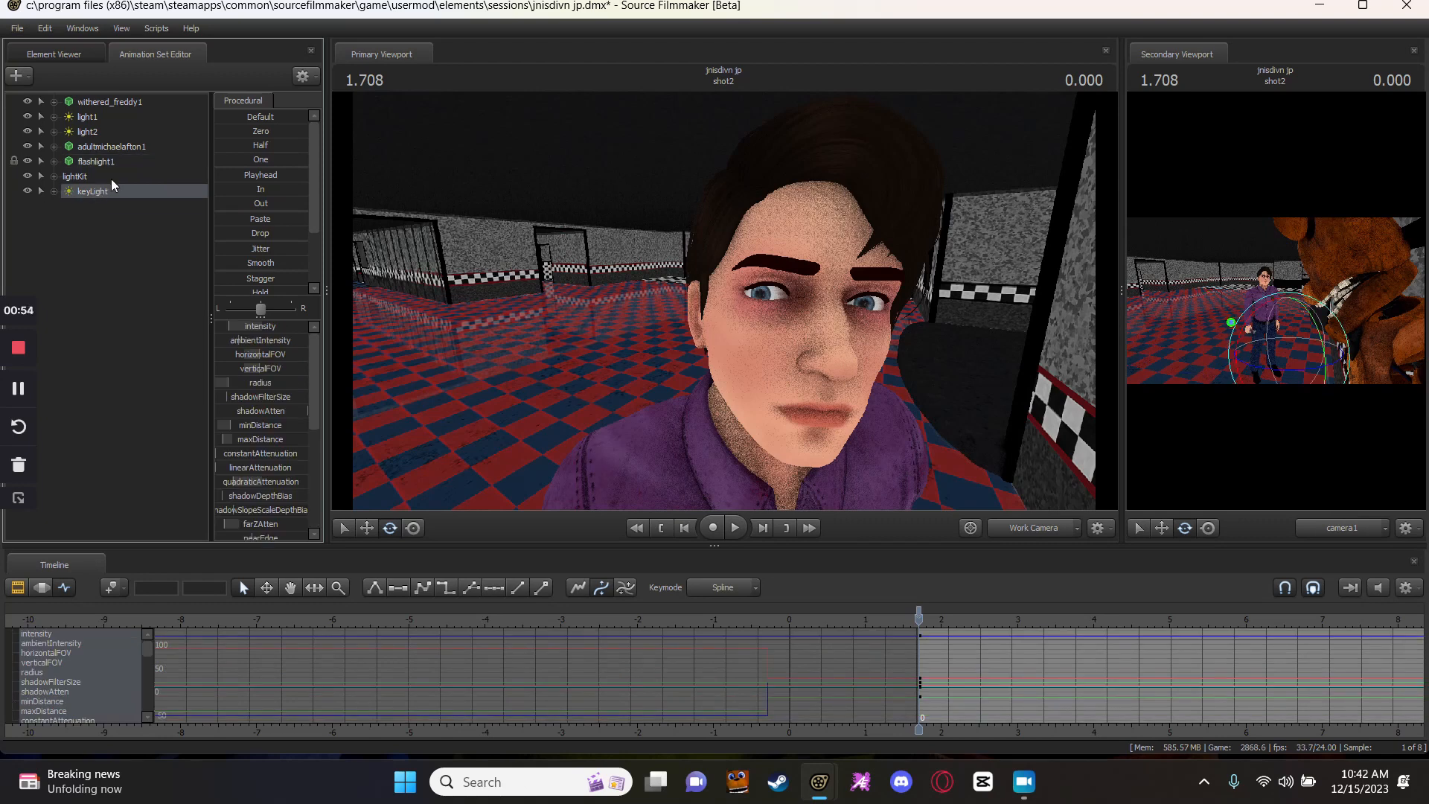
{"action": "double_click", "coordinate": [169, 148]}
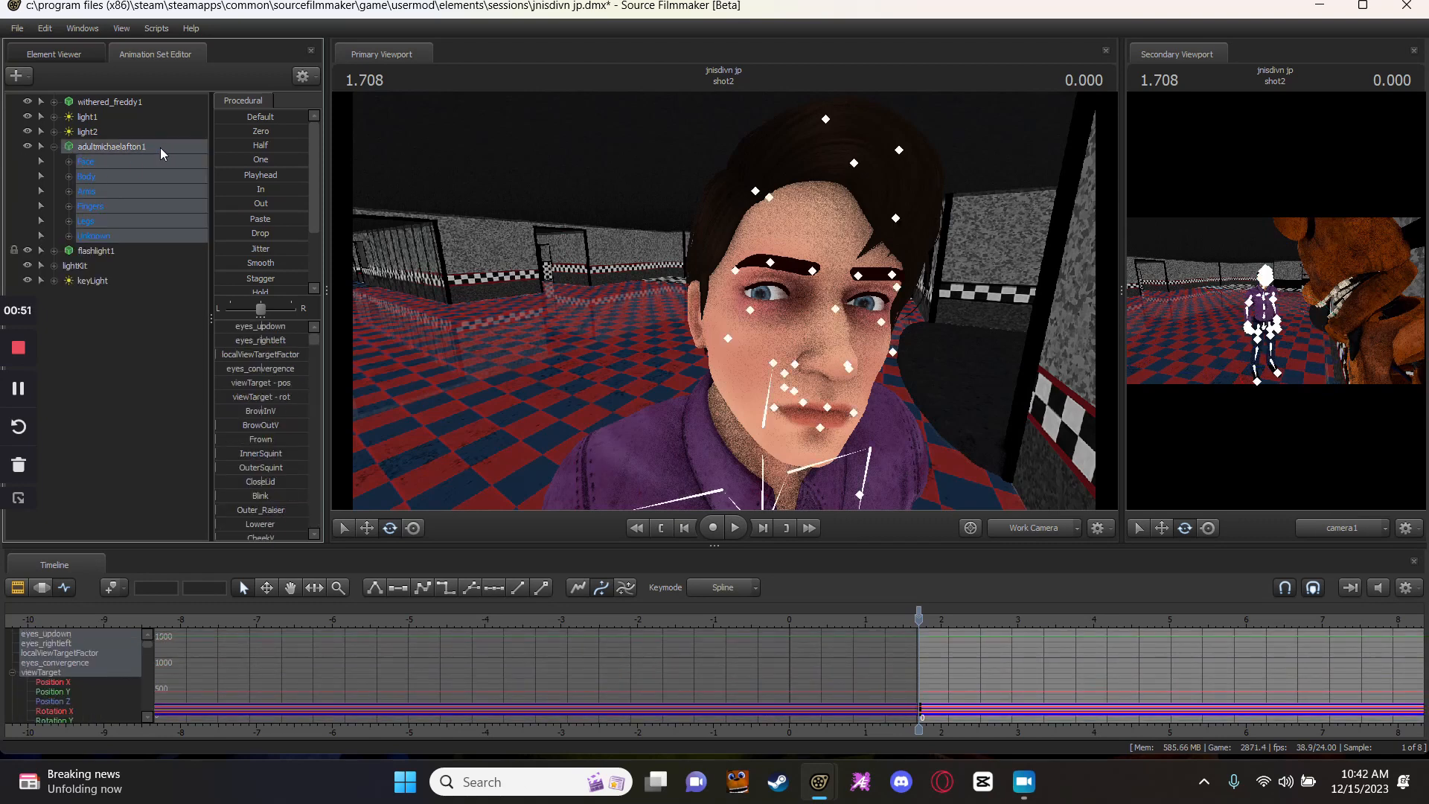
Shift the character's gaze with the eyes_rightleft and eyes_updown controls in the Face group.
{"action": "double_click", "coordinate": [106, 162]}
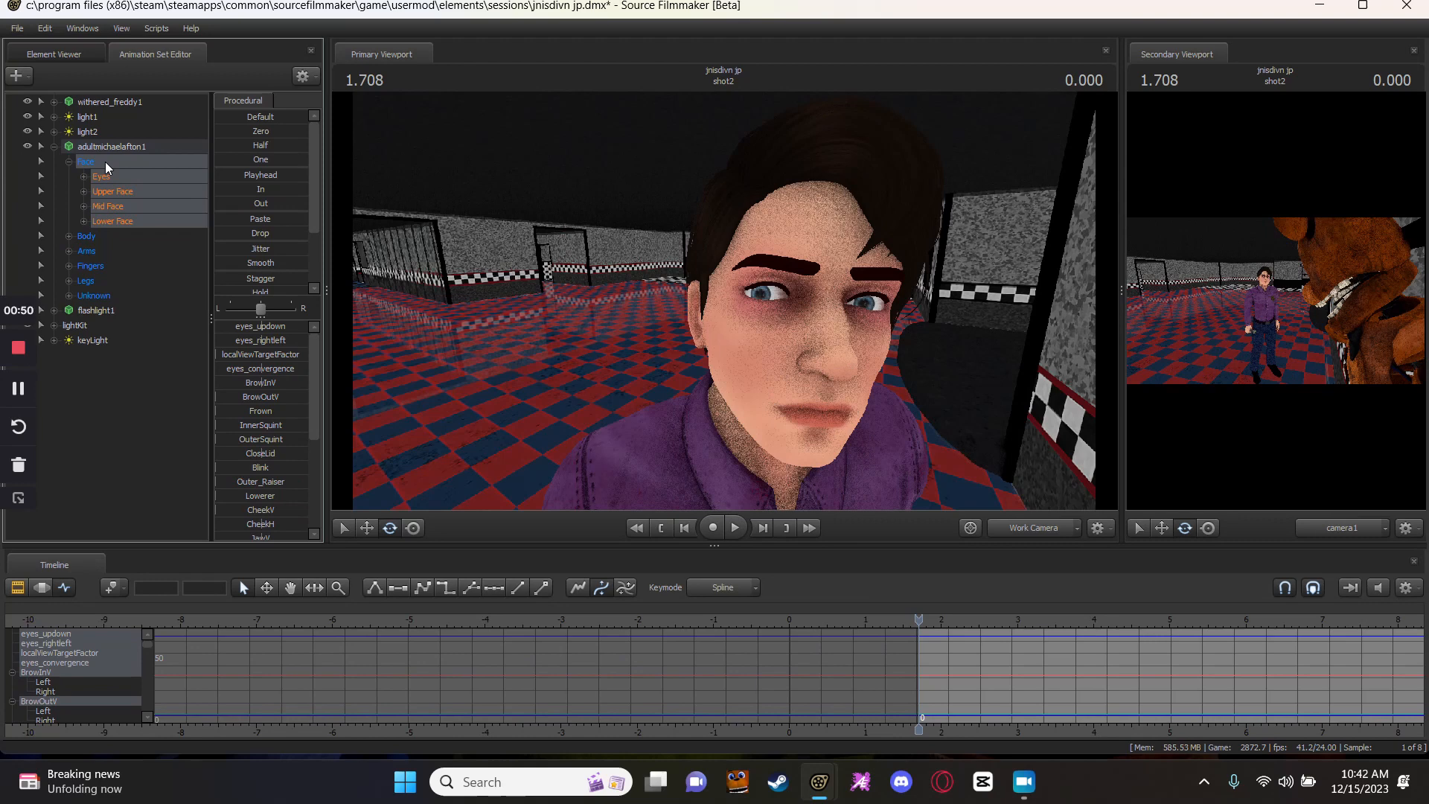
{"action": "left_click", "coordinate": [142, 177]}
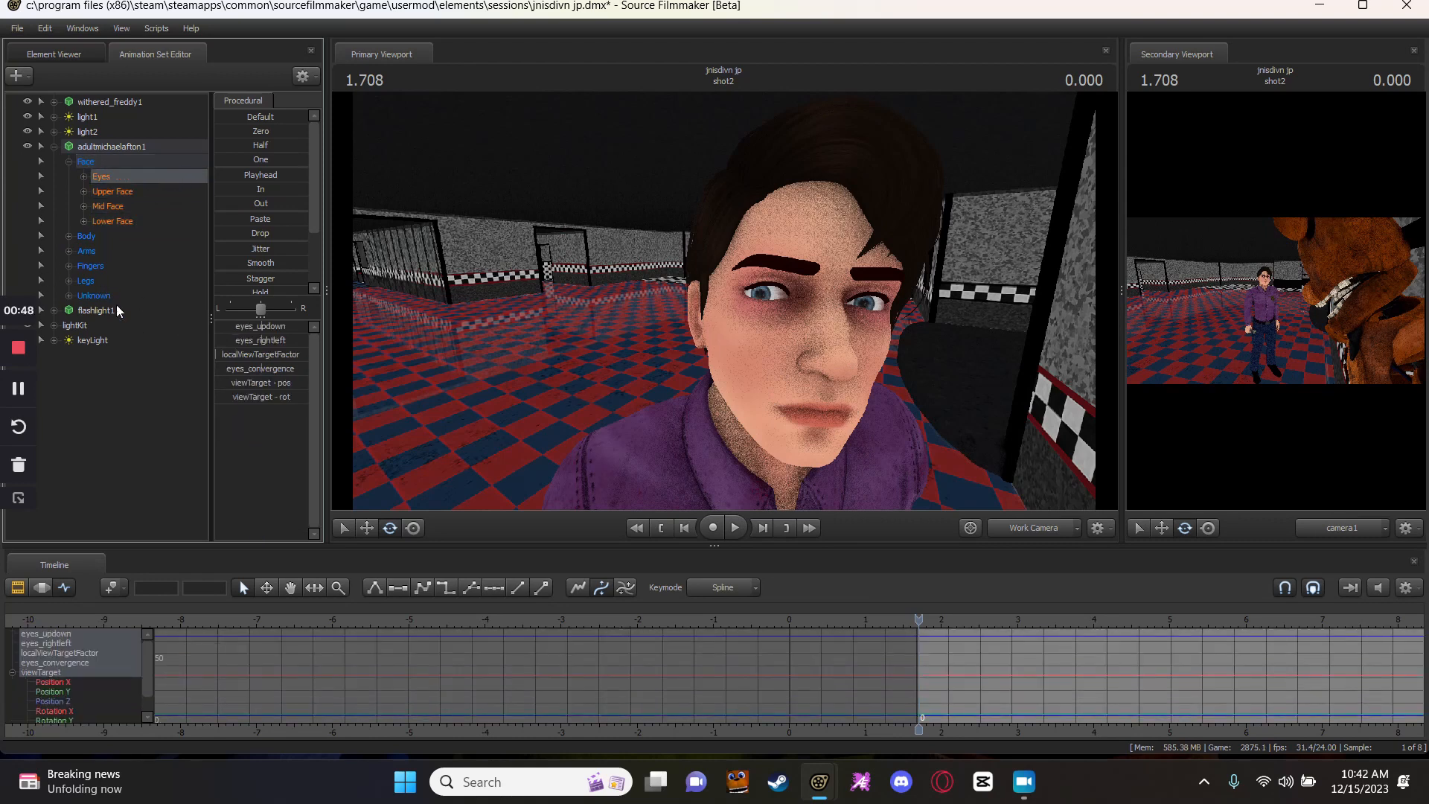
{"action": "left_click", "coordinate": [85, 296]}
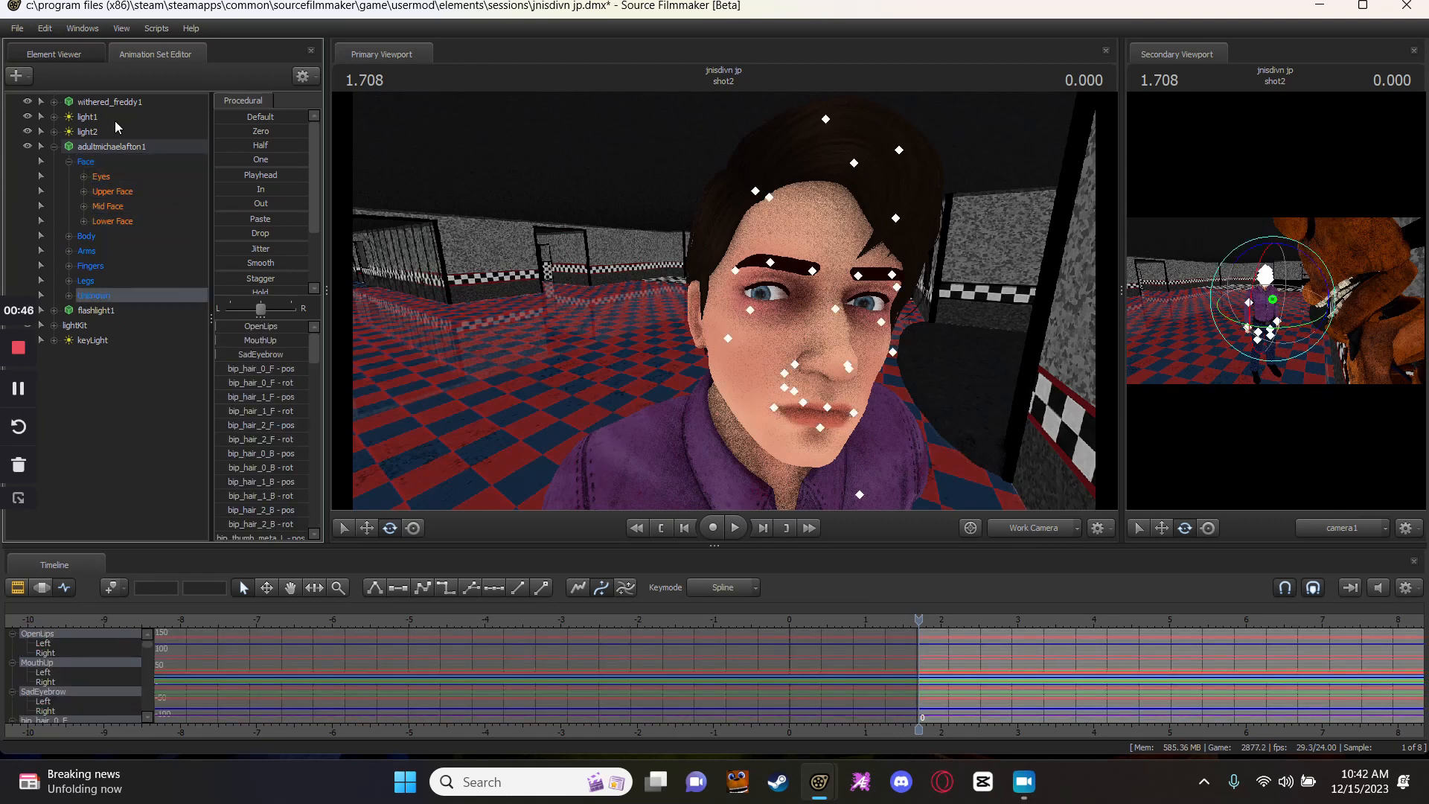
{"action": "left_click", "coordinate": [116, 164]}
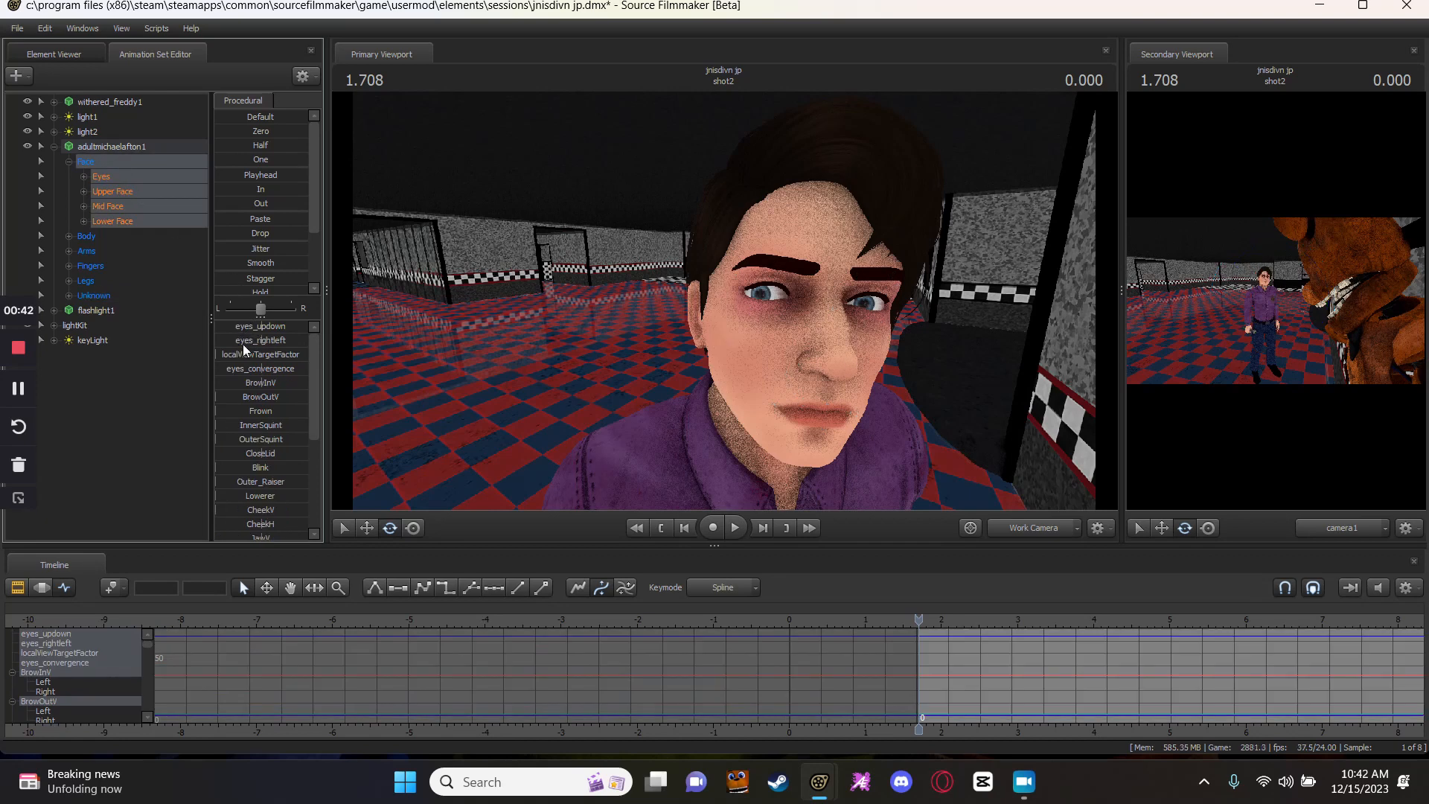
{"action": "mouse_move", "coordinate": [247, 343]}
{"action": "left_mouse_down"}
{"action": "mouse_move", "coordinate": [270, 343]}
{"action": "mouse_move", "coordinate": [243, 353]}
{"action": "mouse_move", "coordinate": [272, 328]}
{"action": "mouse_move", "coordinate": [259, 327]}
{"action": "left_mouse_up"}
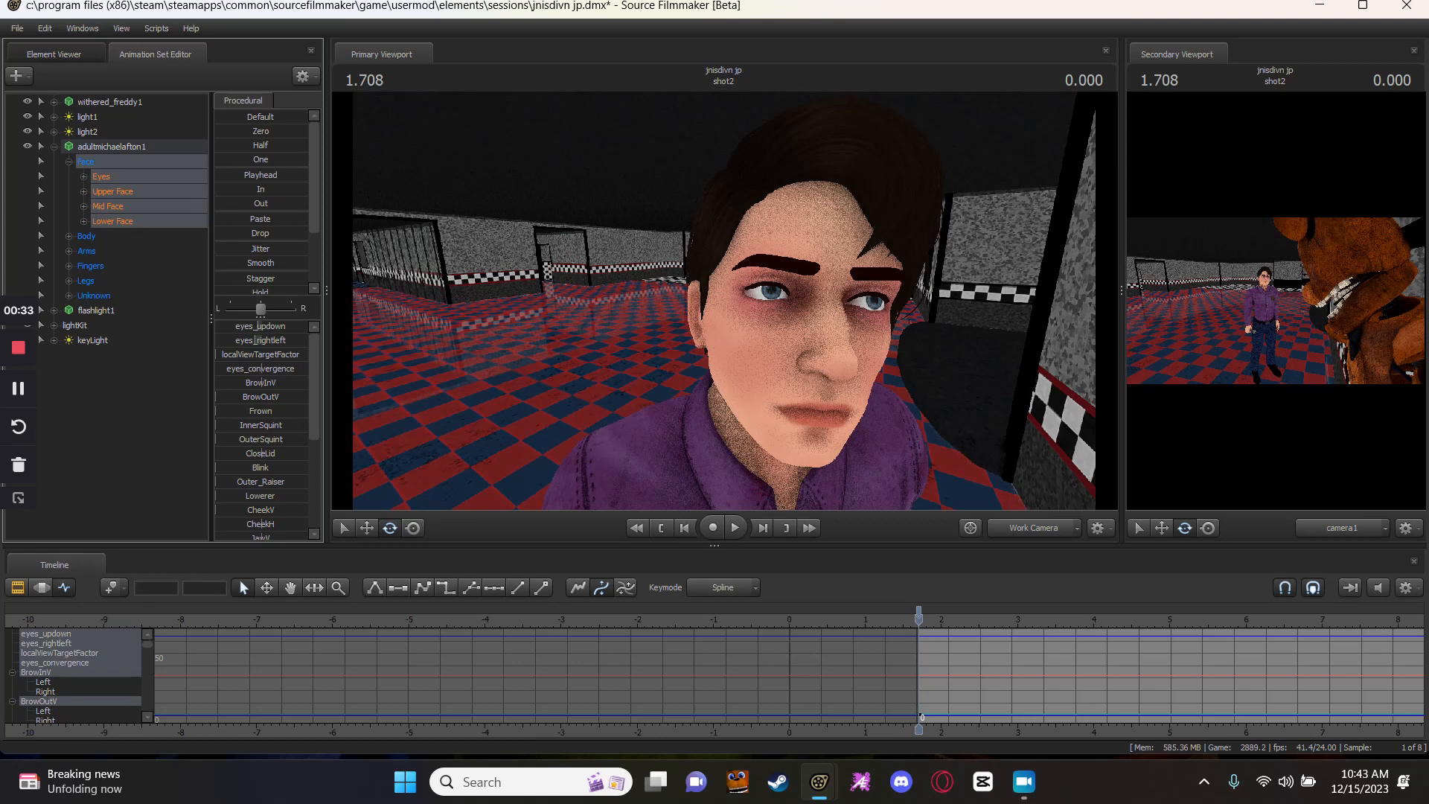
View the character from camera1 and examine the controls in his Upper Face, Mid Face and Lower Face groups.
{"action": "scroll", "coordinate": [257, 376], "scroll_direction": "down", "scroll_amount": 4}
{"action": "left_click", "coordinate": [1029, 531]}
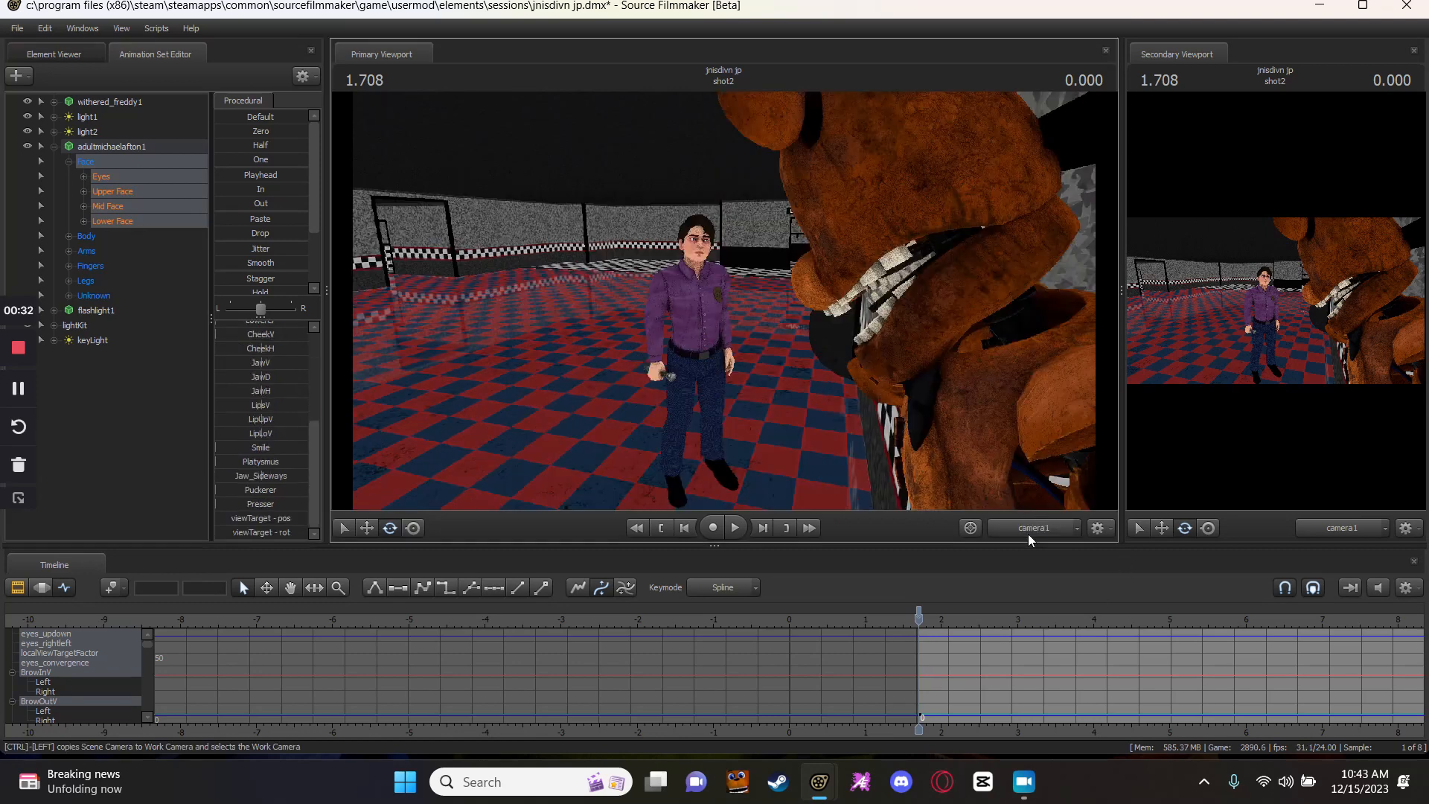
{"action": "left_click", "coordinate": [769, 391], "text": "ctrl"}
{"action": "left_click", "coordinate": [93, 146]}
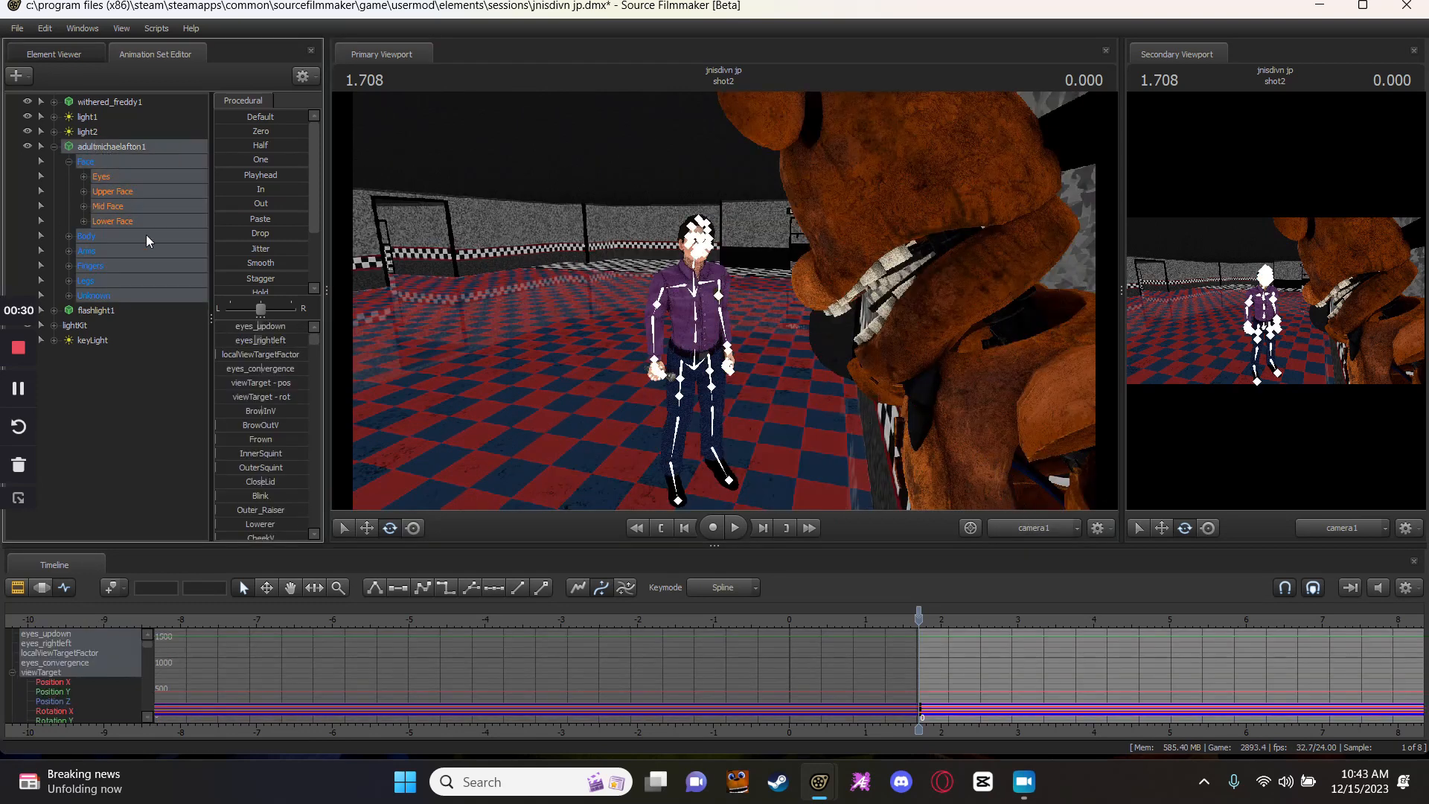
{"action": "left_click", "coordinate": [138, 162]}
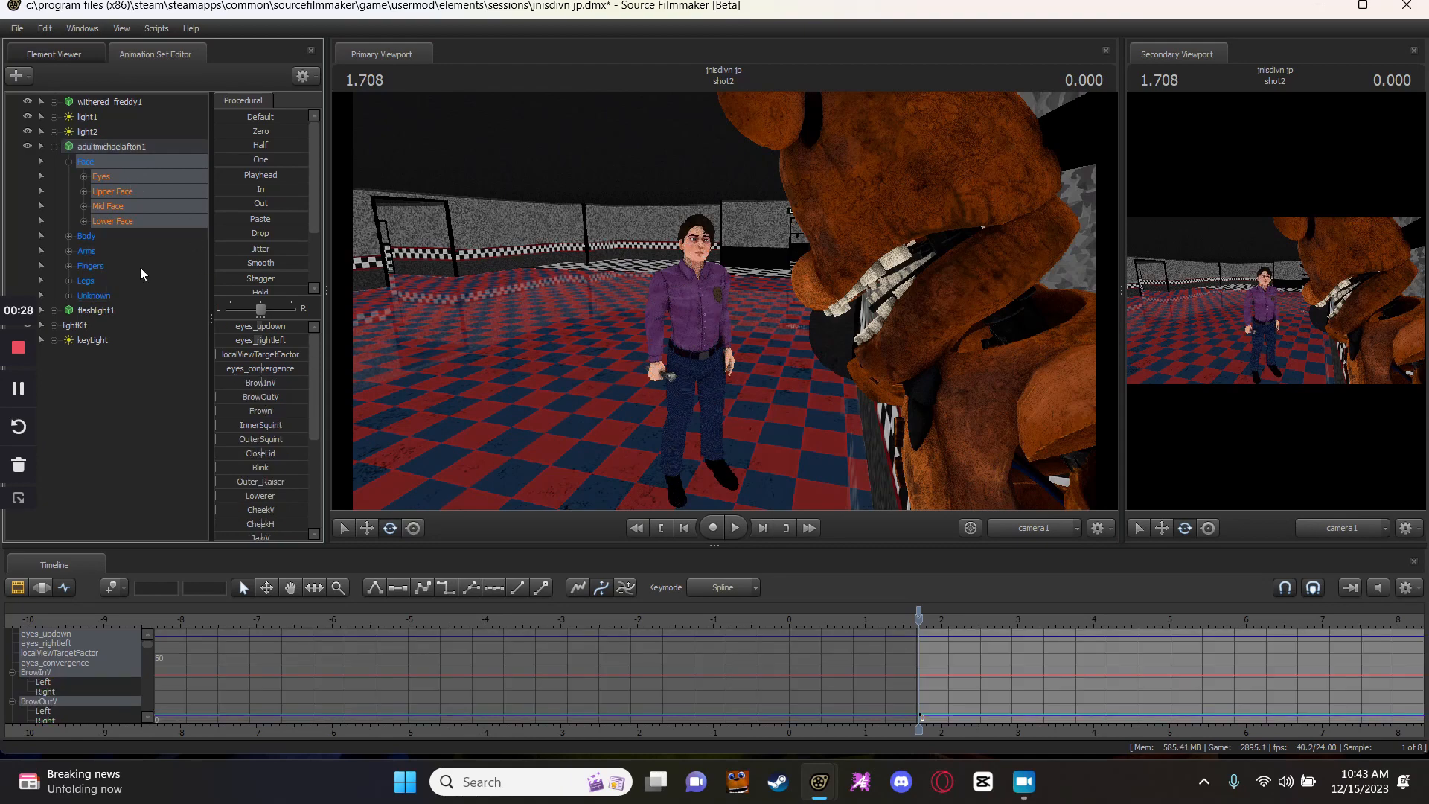
{"action": "left_click", "coordinate": [126, 187]}
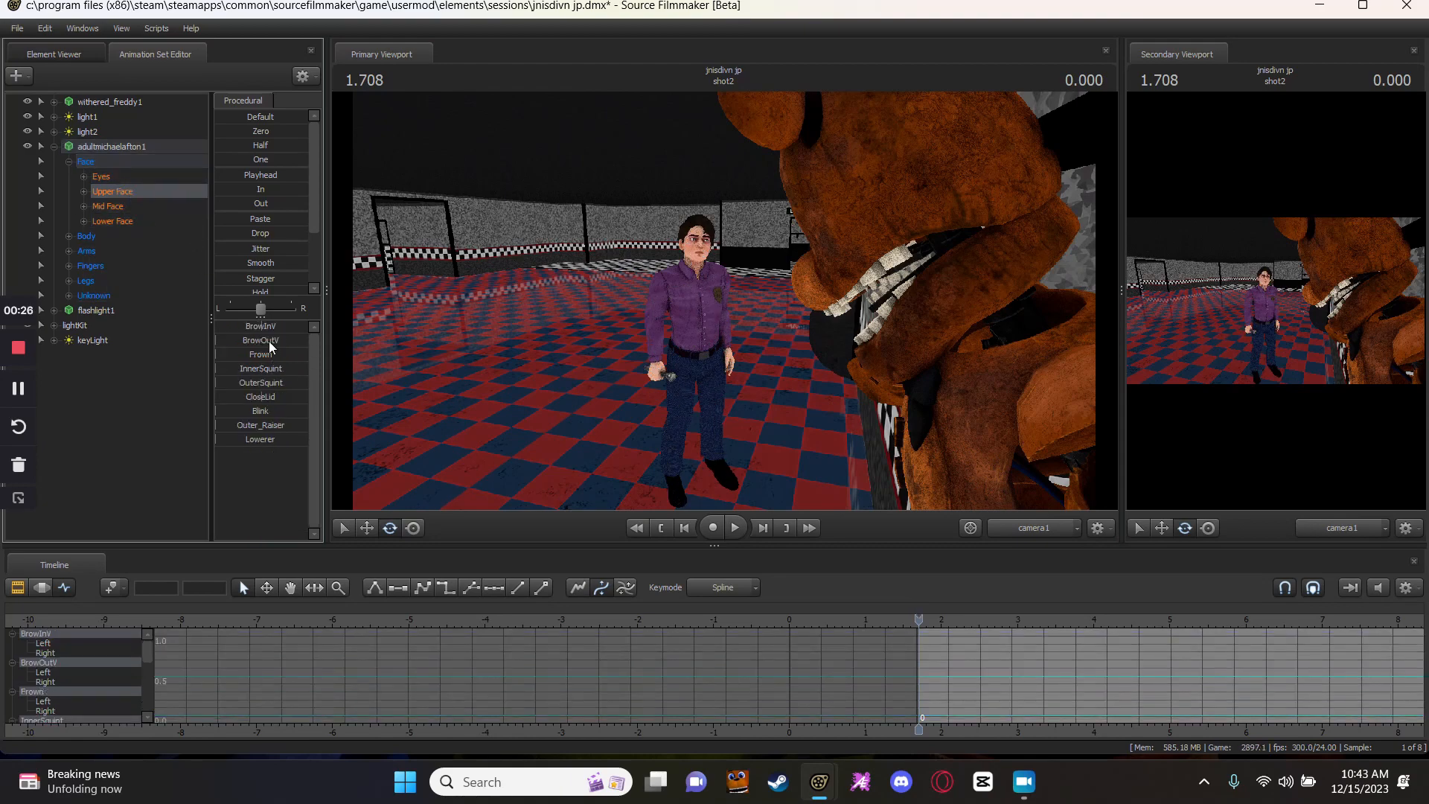
{"action": "left_click", "coordinate": [119, 207]}
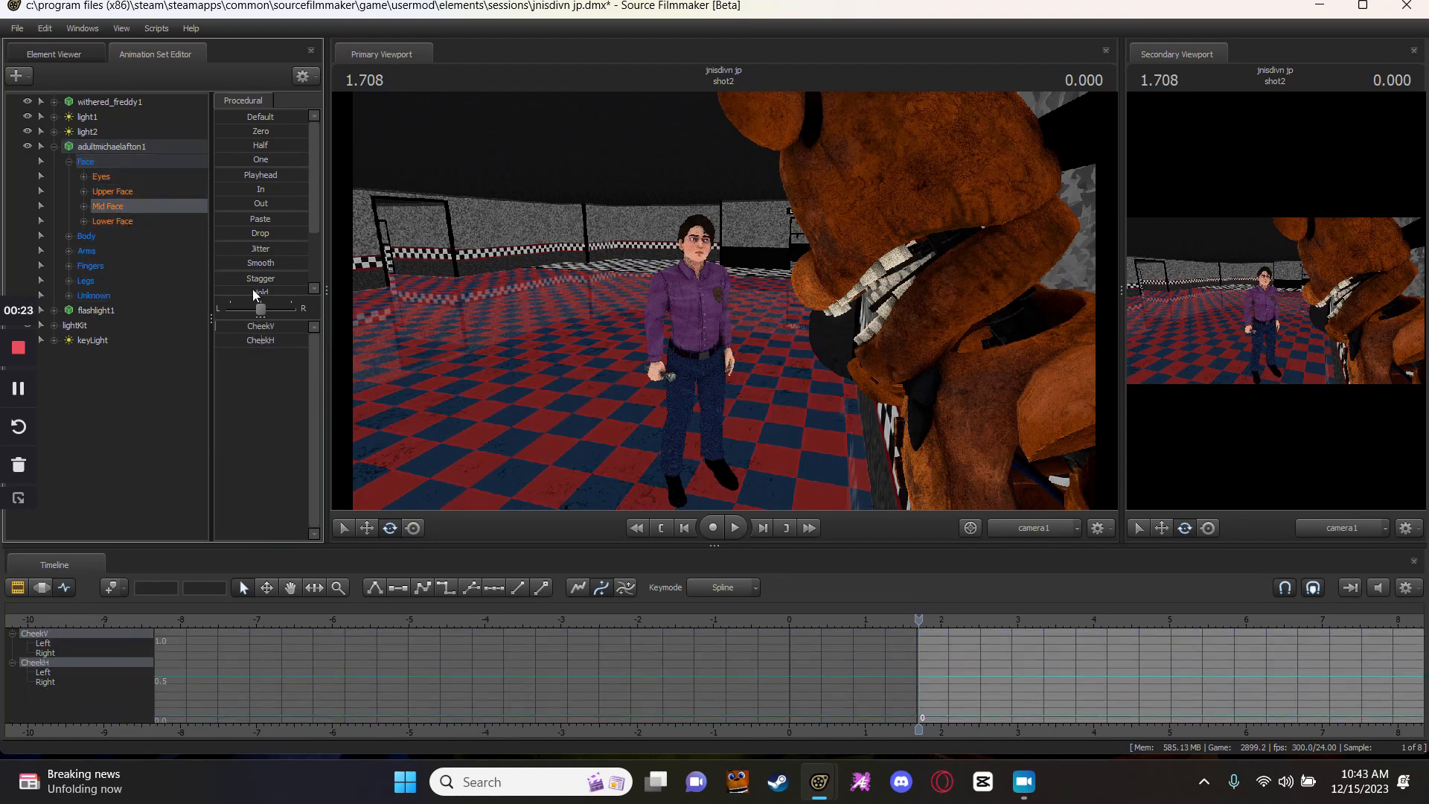
{"action": "left_click", "coordinate": [137, 222]}
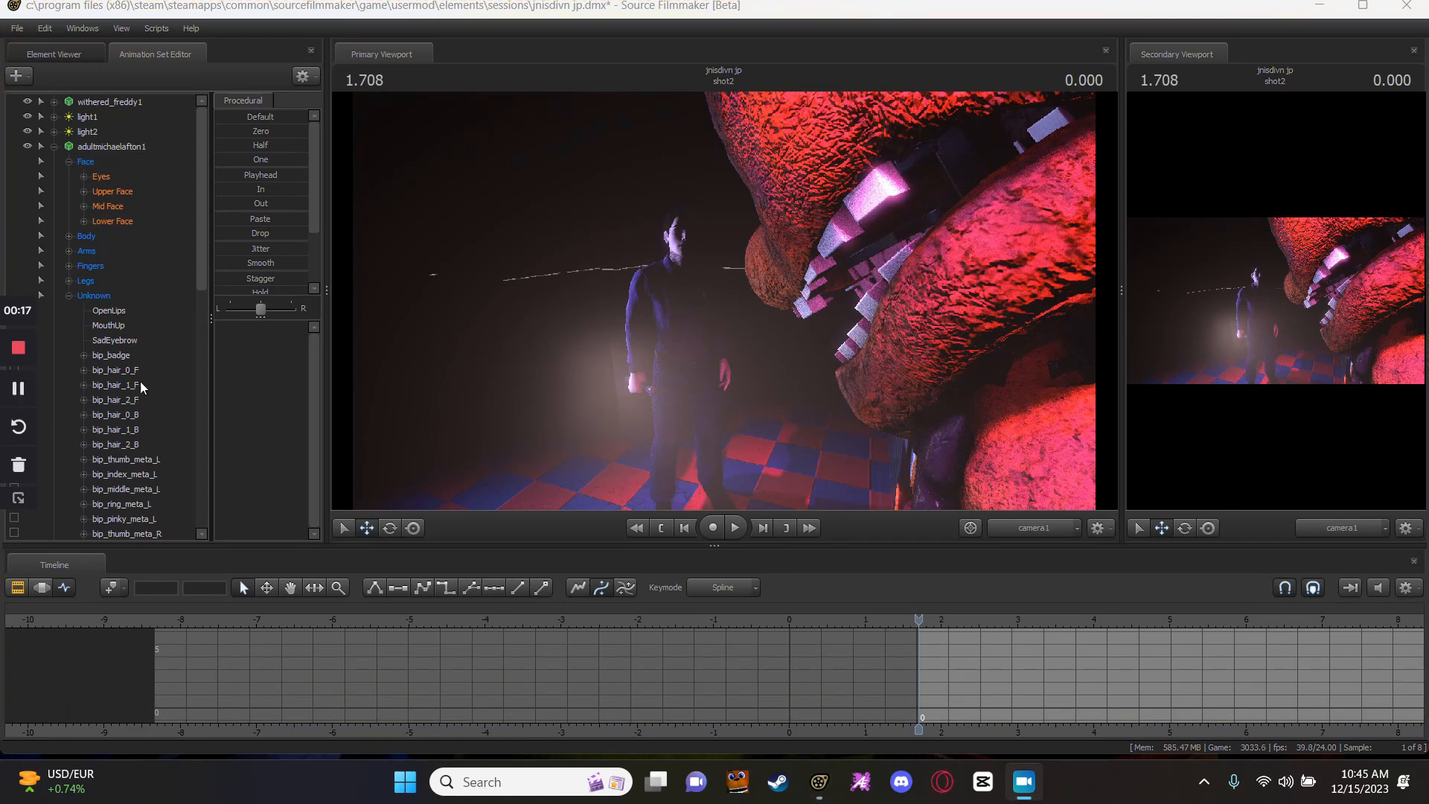
Turn viewport lighting off to inspect the posed scene from camera1, and enable it again.
{"action": "right_click", "coordinate": [506, 270]}
{"action": "left_click", "coordinate": [511, 309]}
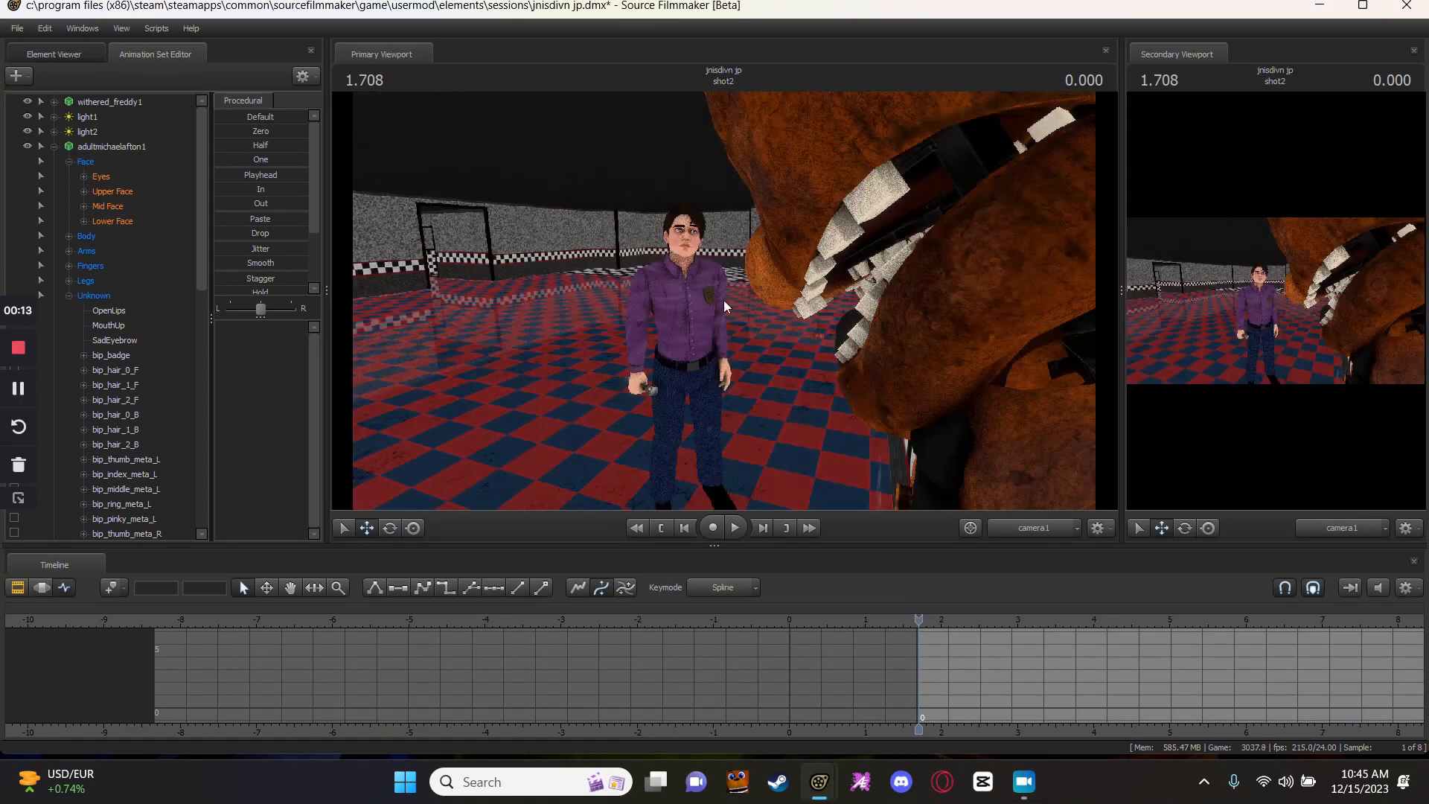
{"action": "right_click", "coordinate": [853, 370]}
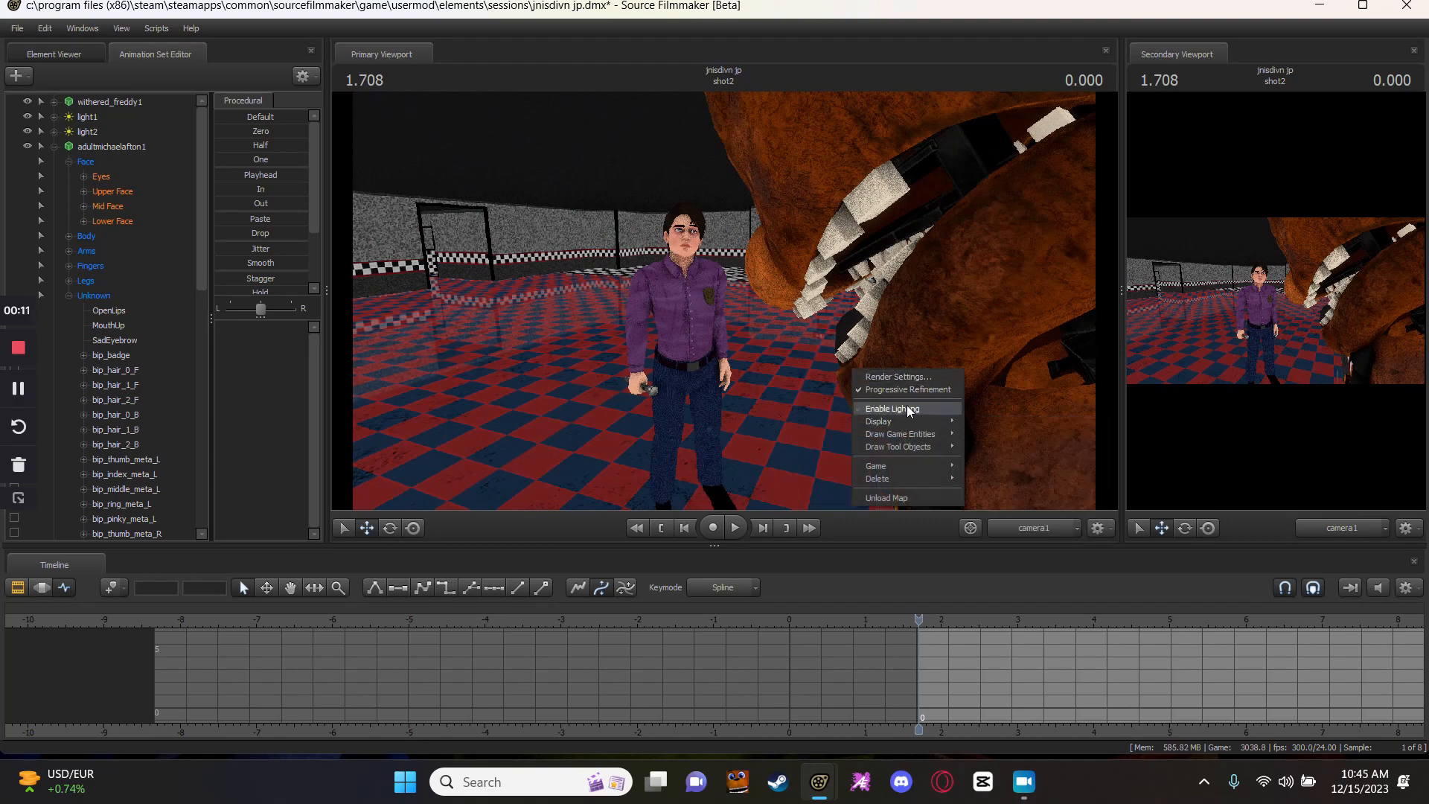
{"action": "left_click", "coordinate": [909, 410]}
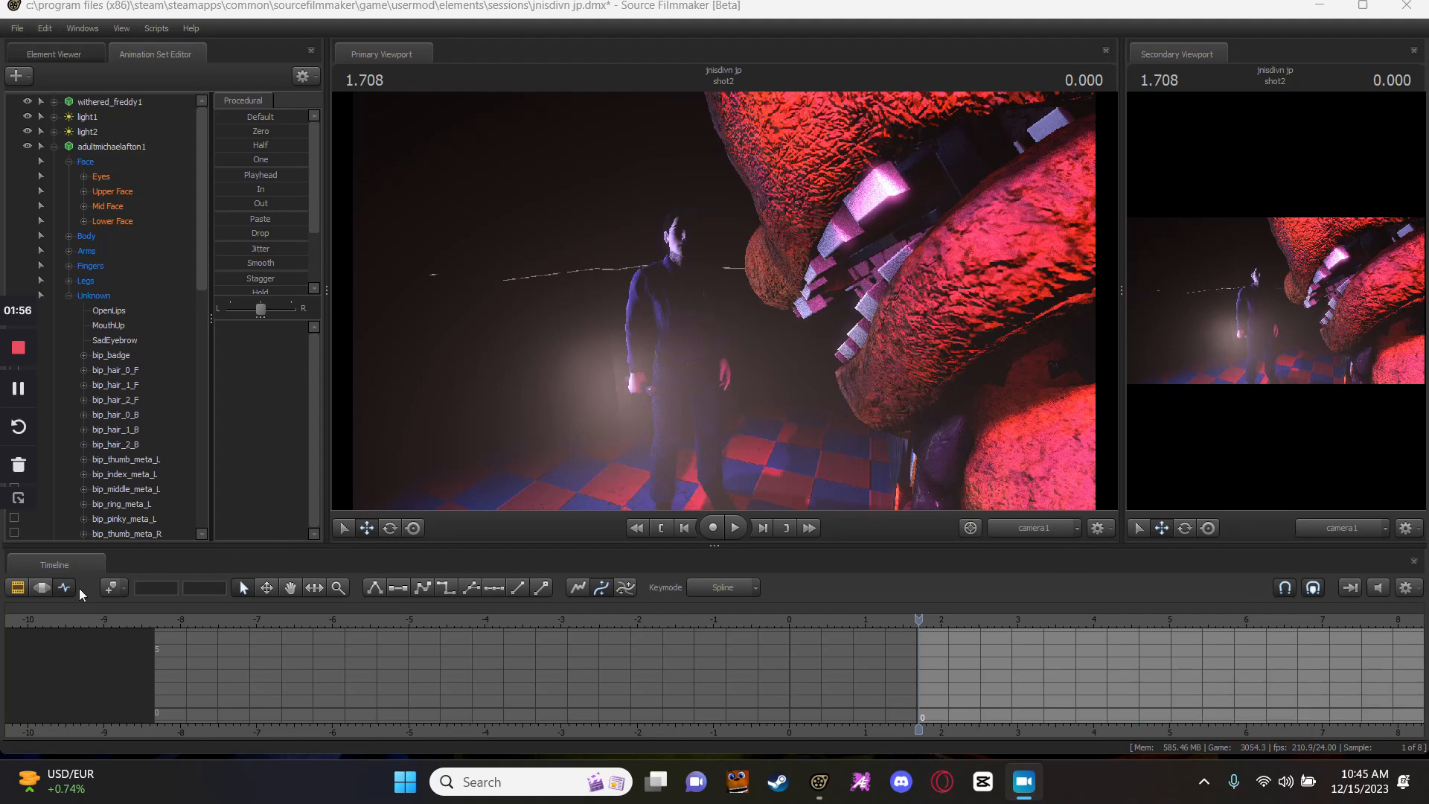
Switch the timeline to the Clip Editor, playing briefly into shot2, and bring the Dialog, Music and Effects sound tracks into view.
{"action": "left_click", "coordinate": [17, 587]}
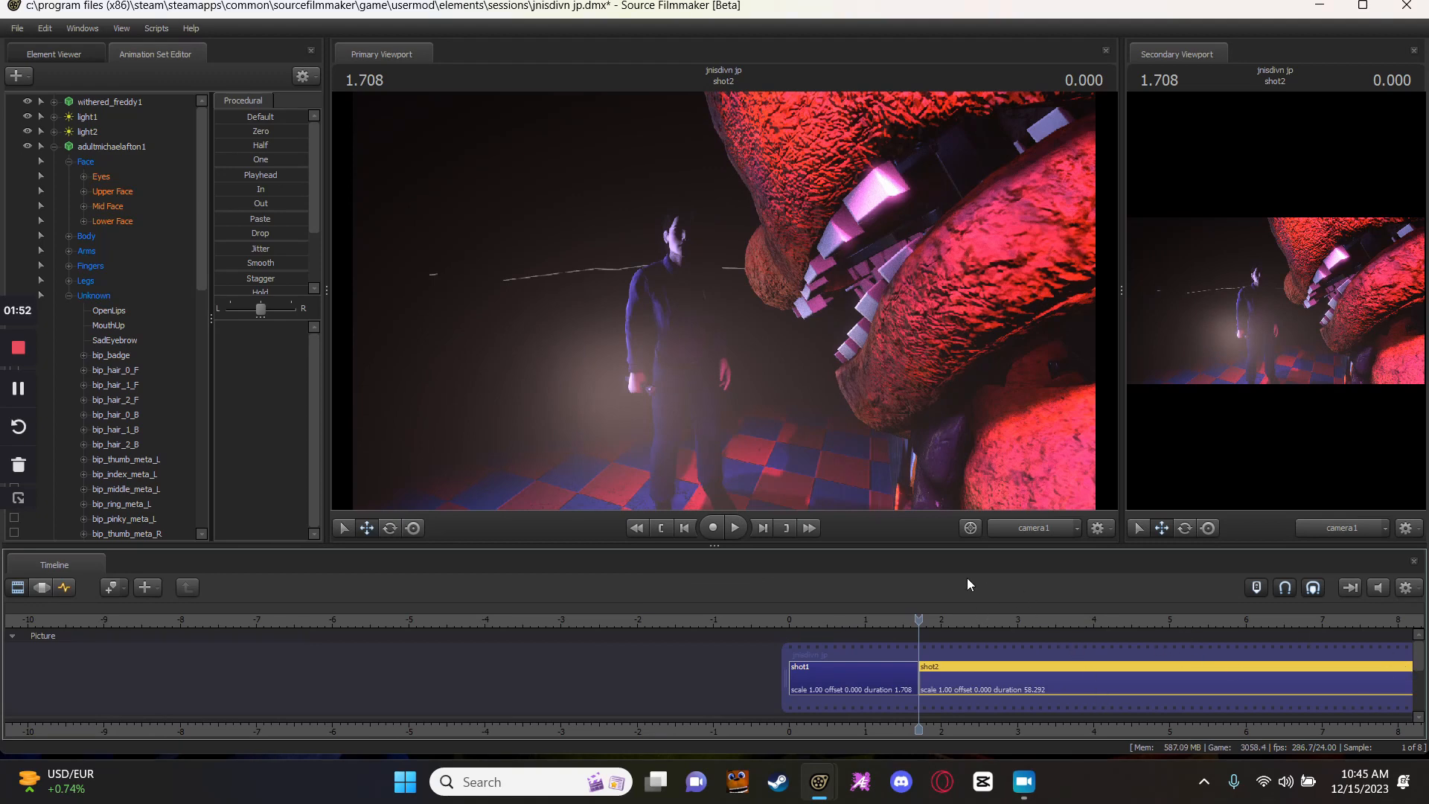
{"action": "key", "text": "space"}
{"action": "key", "text": "space"}
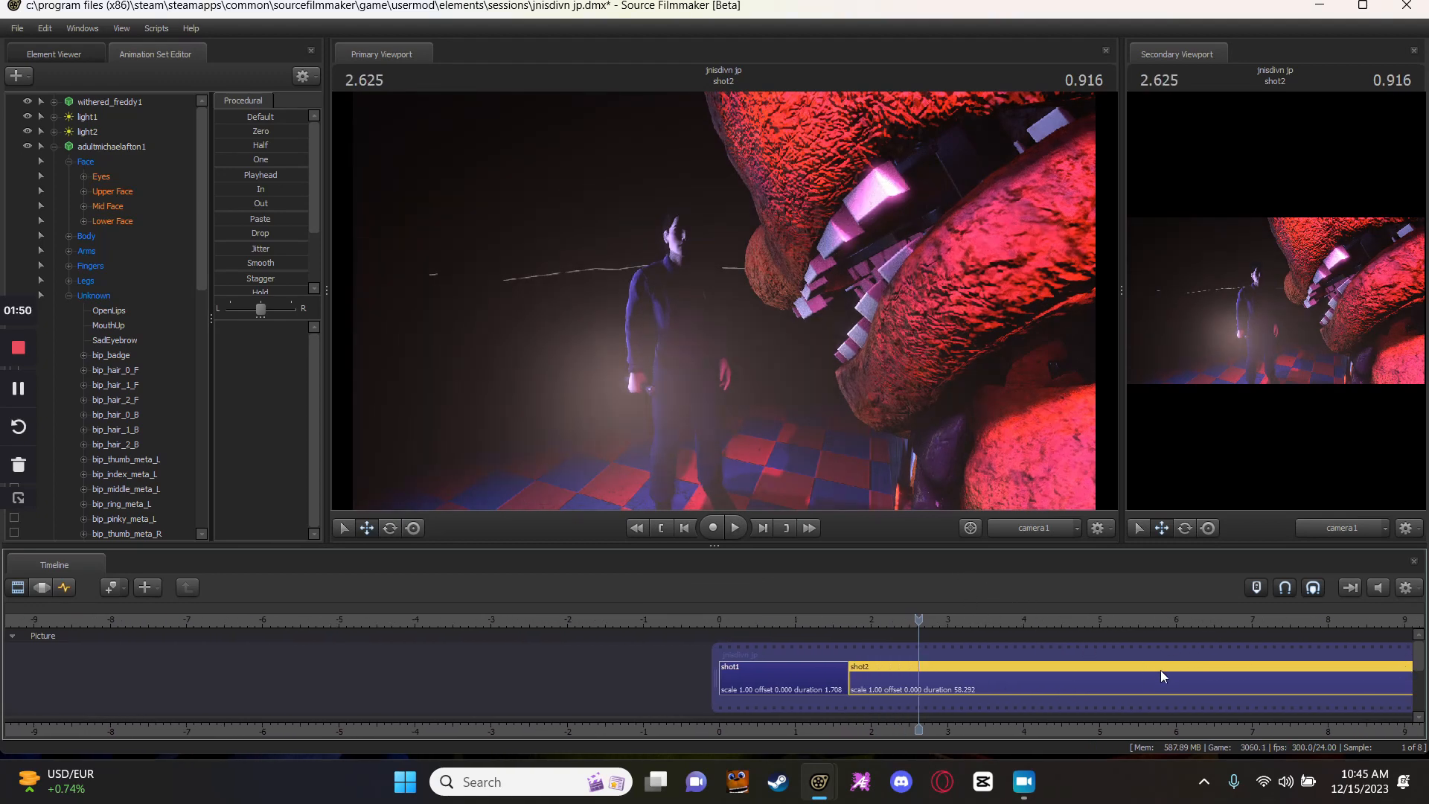
{"action": "scroll", "coordinate": [1419, 660], "scroll_direction": "down", "scroll_amount": 3}
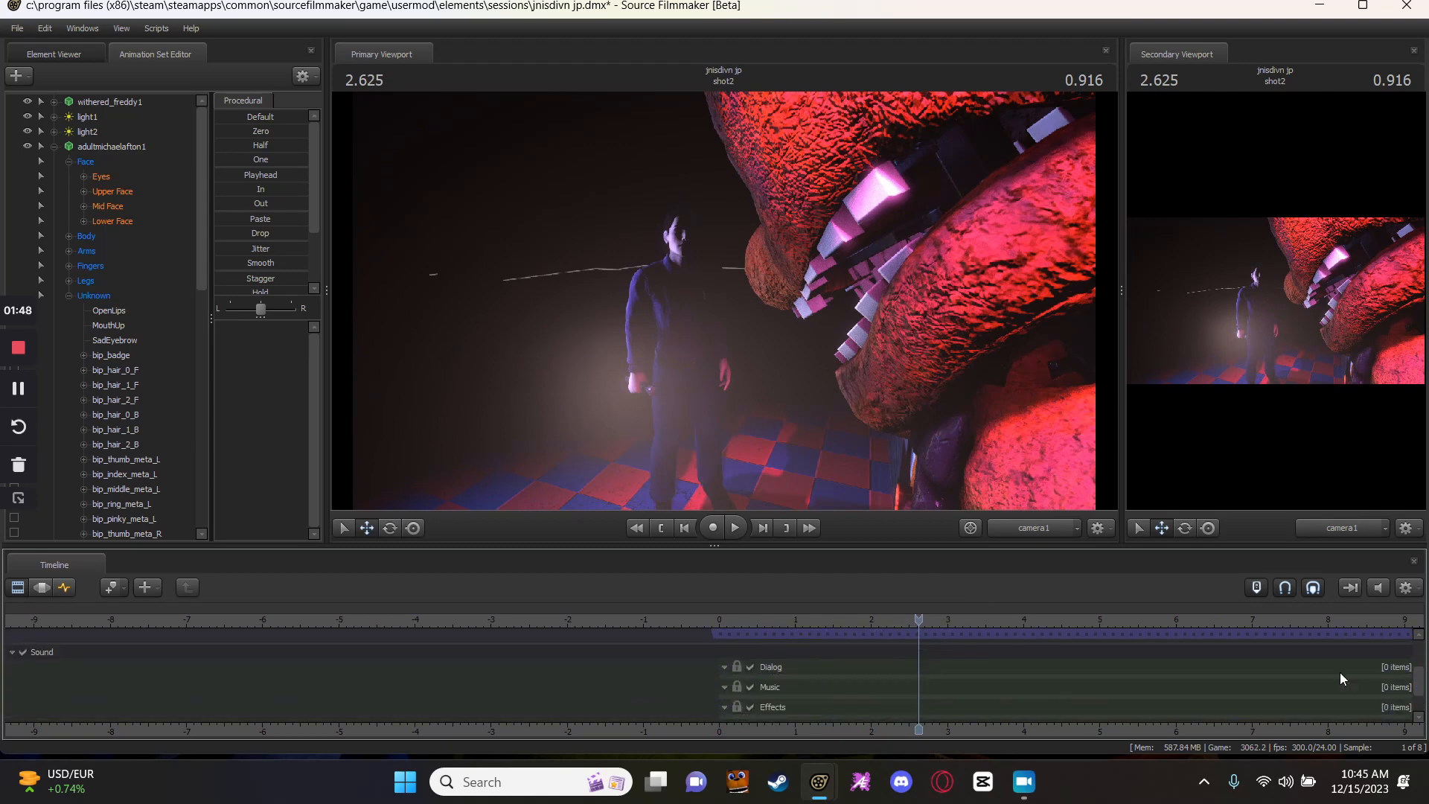
Return to the start of shot2, examine the sound tracks' options, and play the shot briefly.
{"action": "key", "text": "Up"}
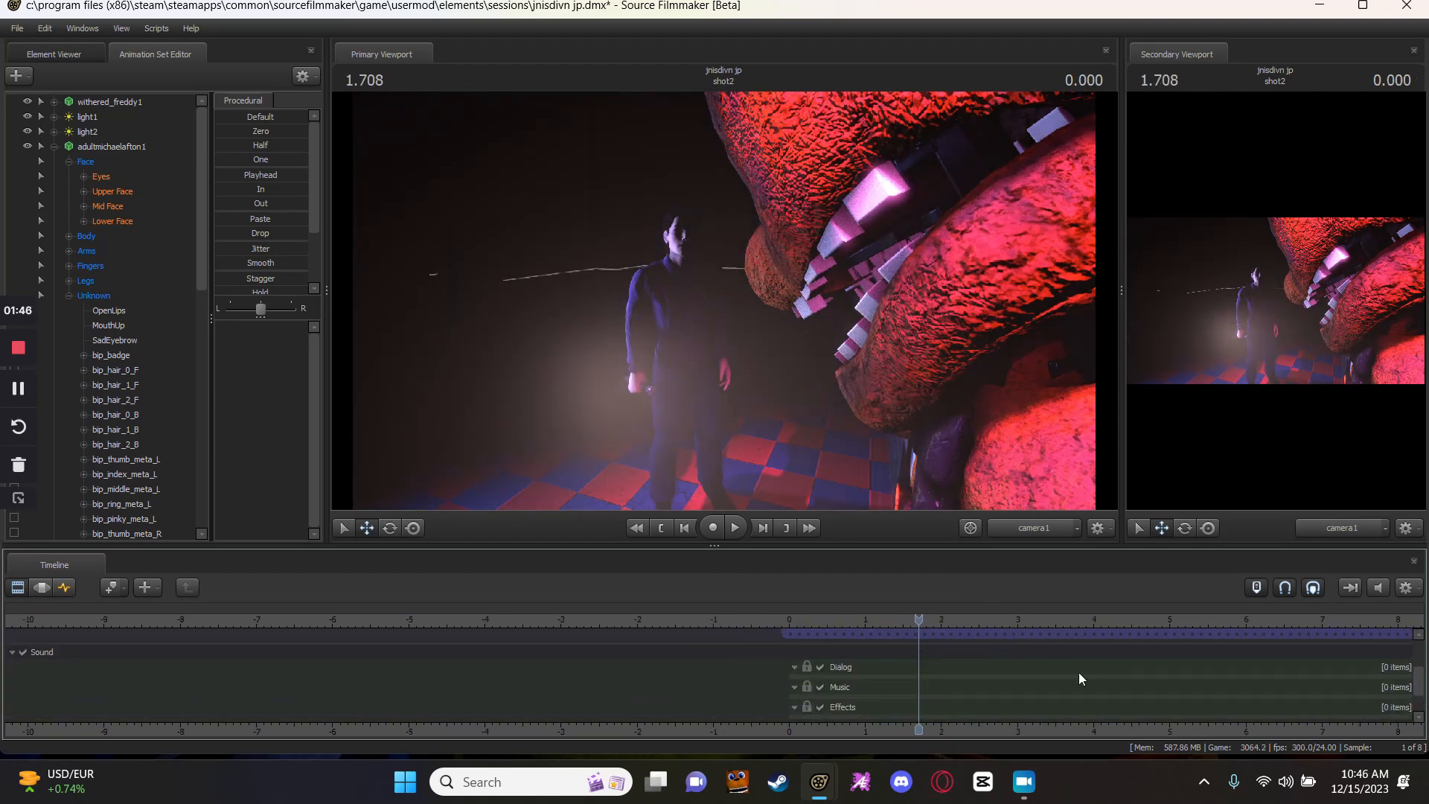
{"action": "right_click", "coordinate": [1020, 709]}
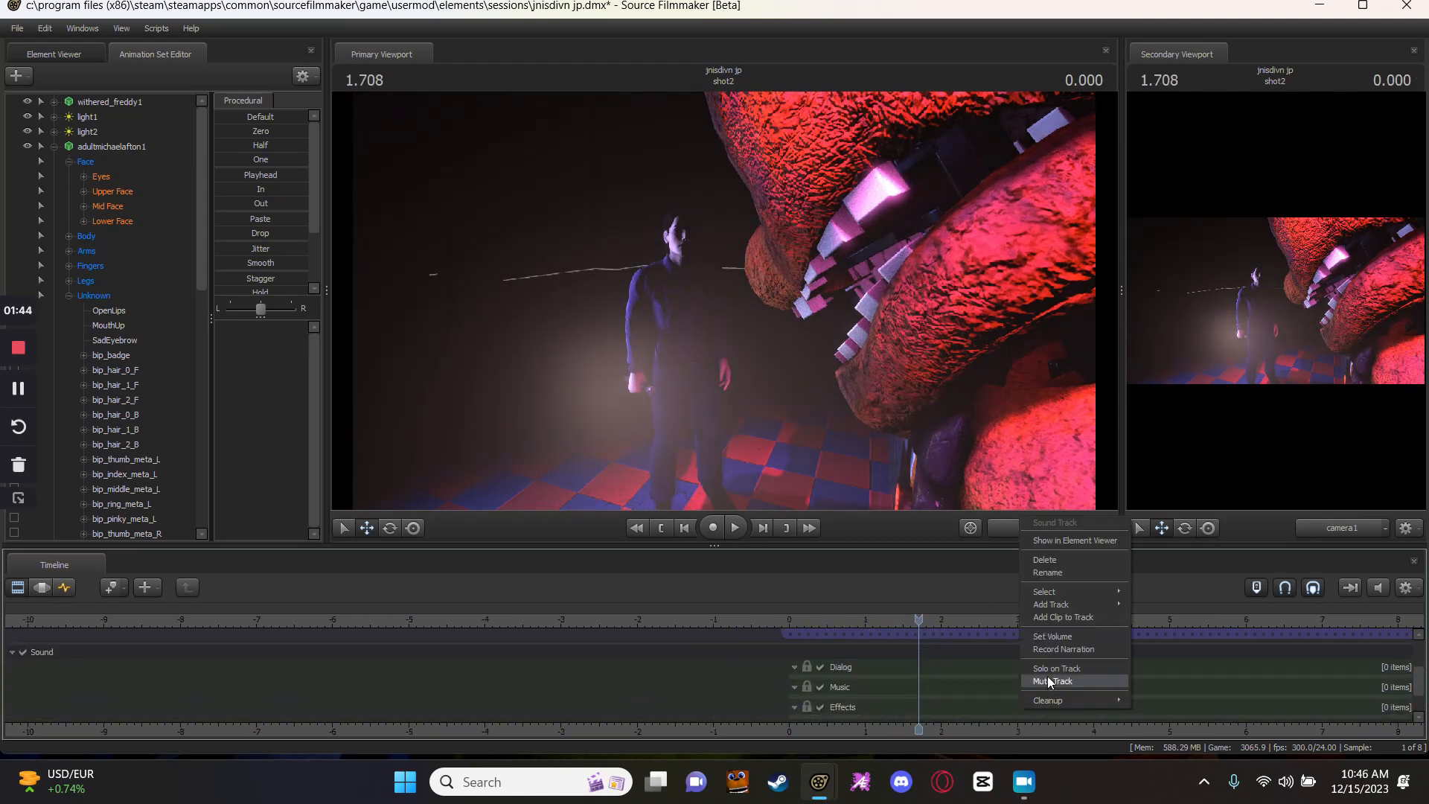
{"action": "mouse_move", "coordinate": [1095, 593]}
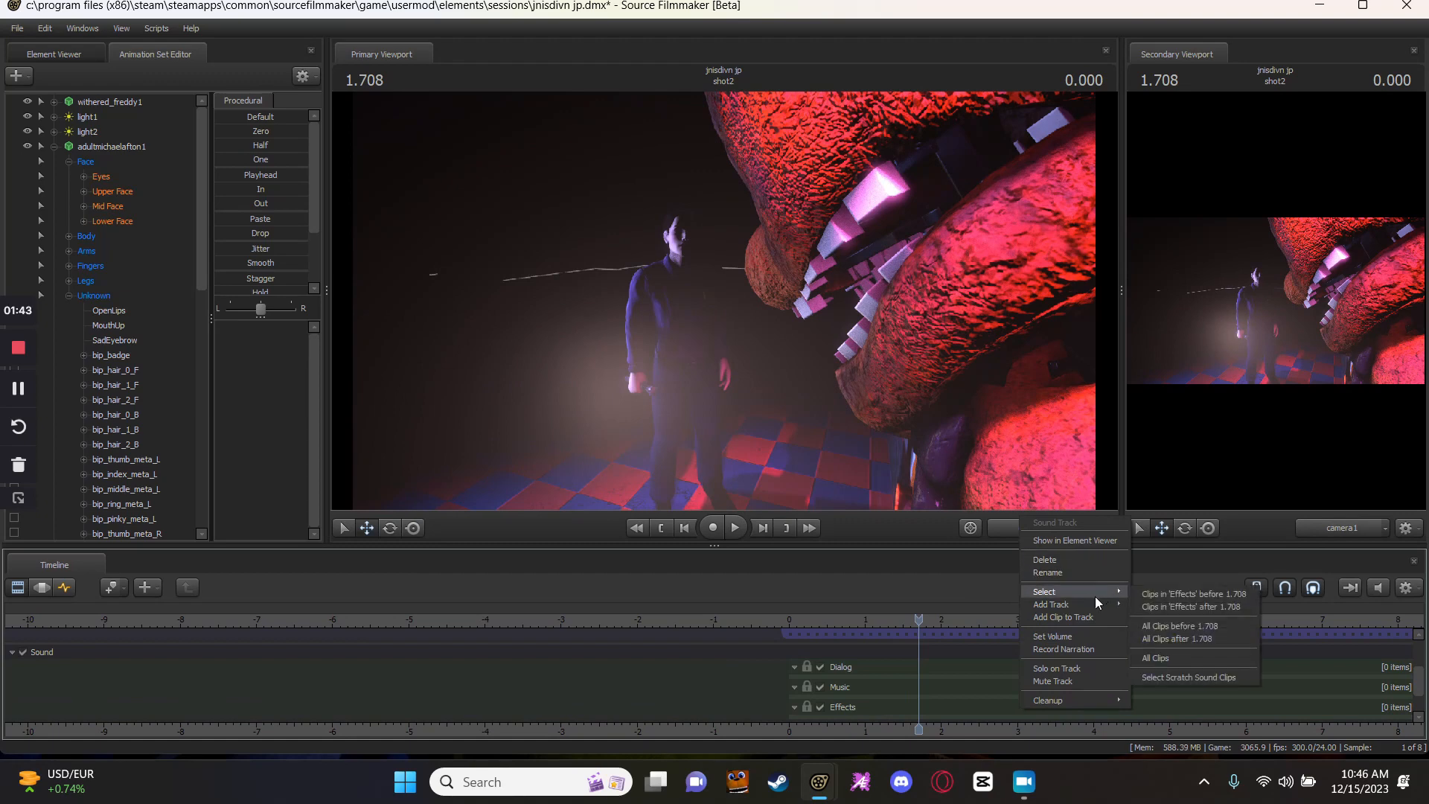
{"action": "left_click", "coordinate": [963, 662]}
{"action": "right_click", "coordinate": [956, 658]}
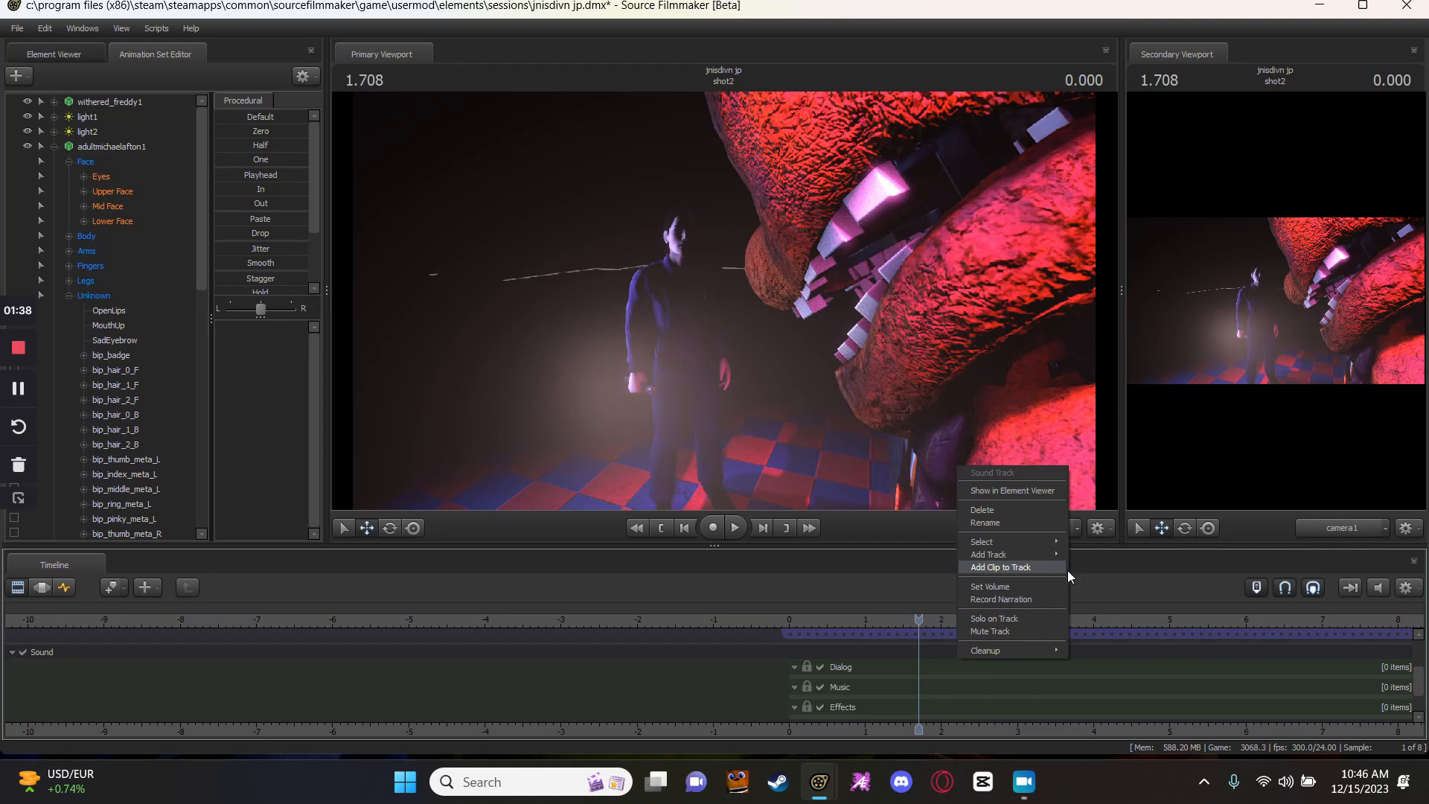
{"action": "left_click", "coordinate": [1152, 641]}
{"action": "key", "text": "space"}
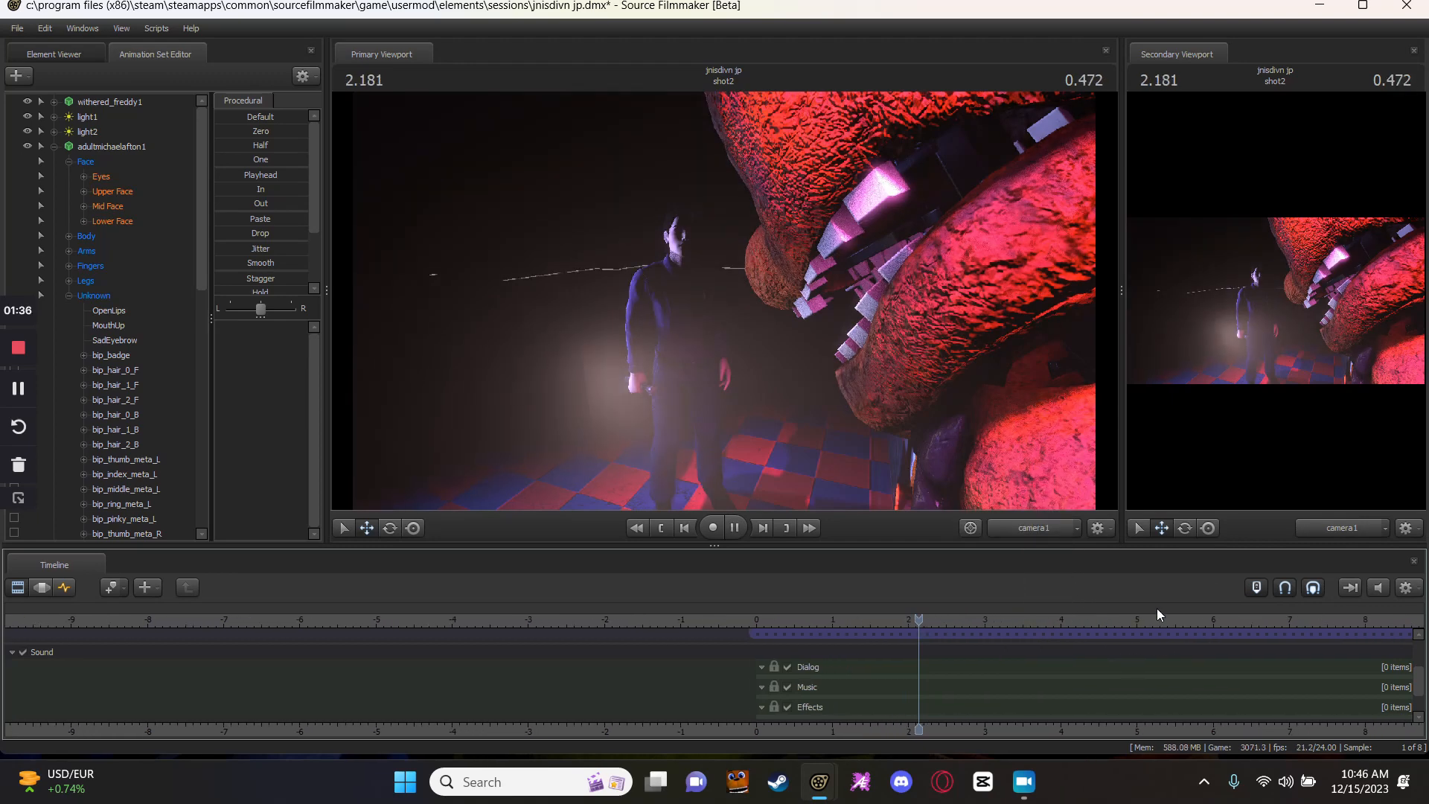
{"action": "key", "text": "space"}
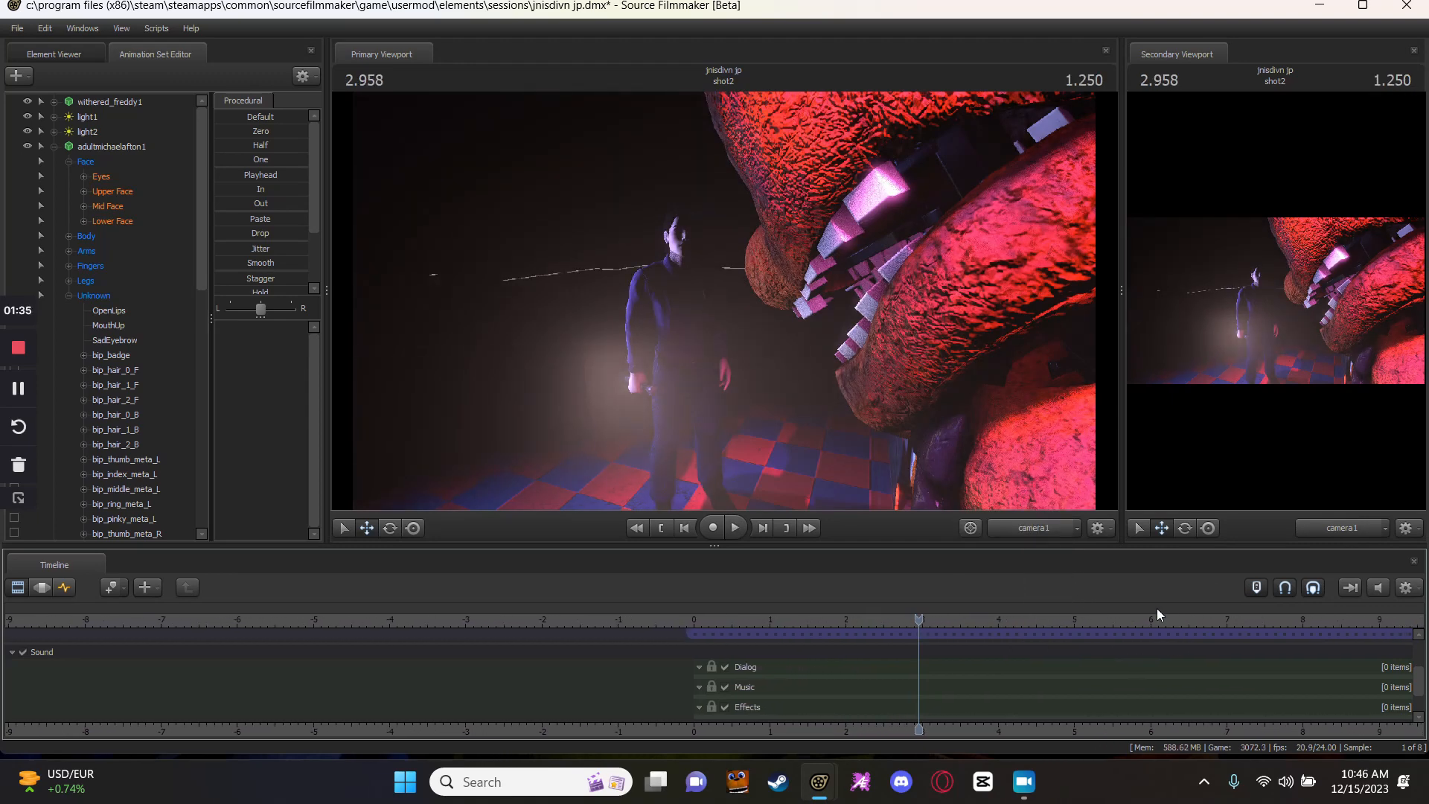
Browse the WAV sound files available for the Dialog track using the filter "\", and close the browser without adding a clip.
{"action": "right_click", "coordinate": [909, 659]}
{"action": "left_click", "coordinate": [946, 568]}
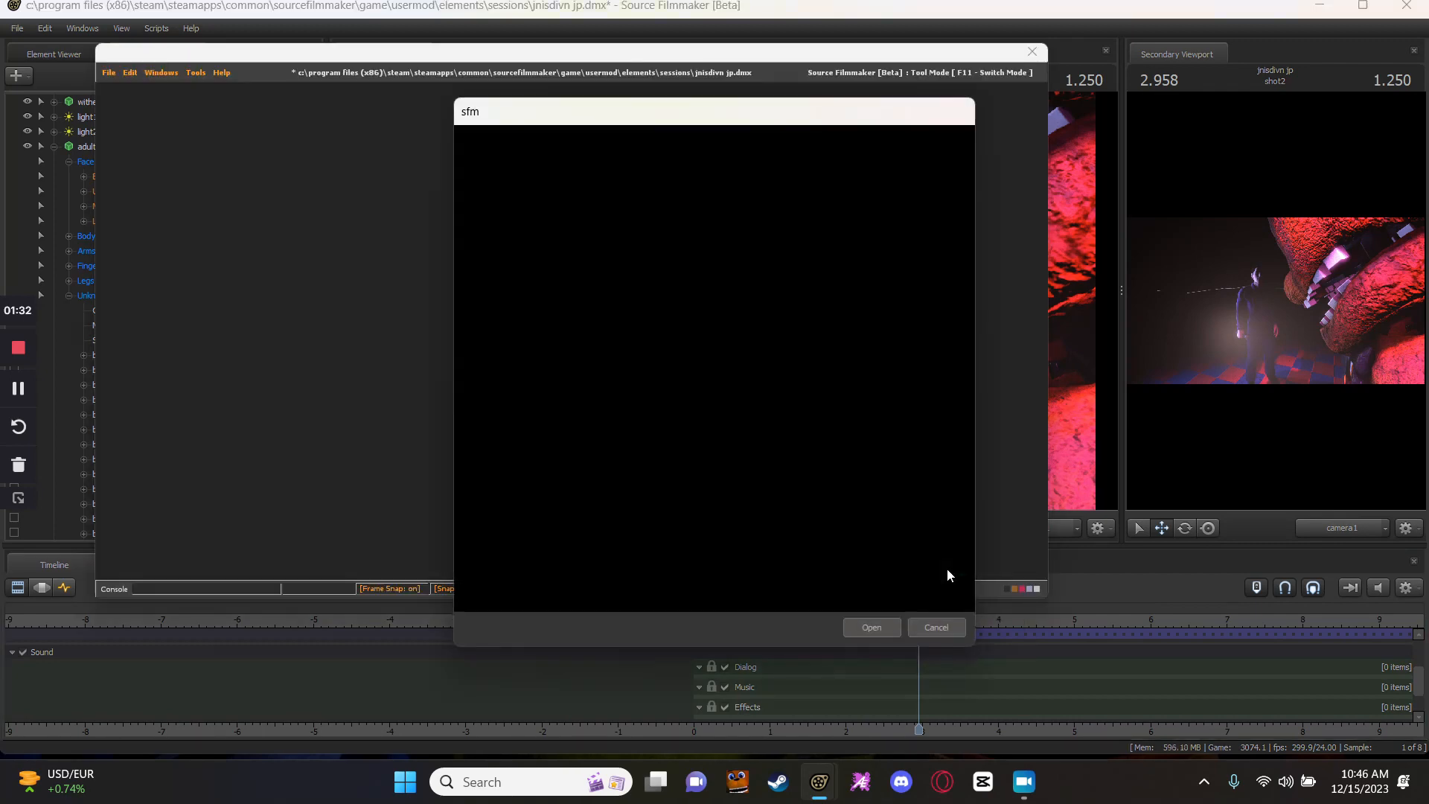
{"action": "left_click", "coordinate": [936, 628]}
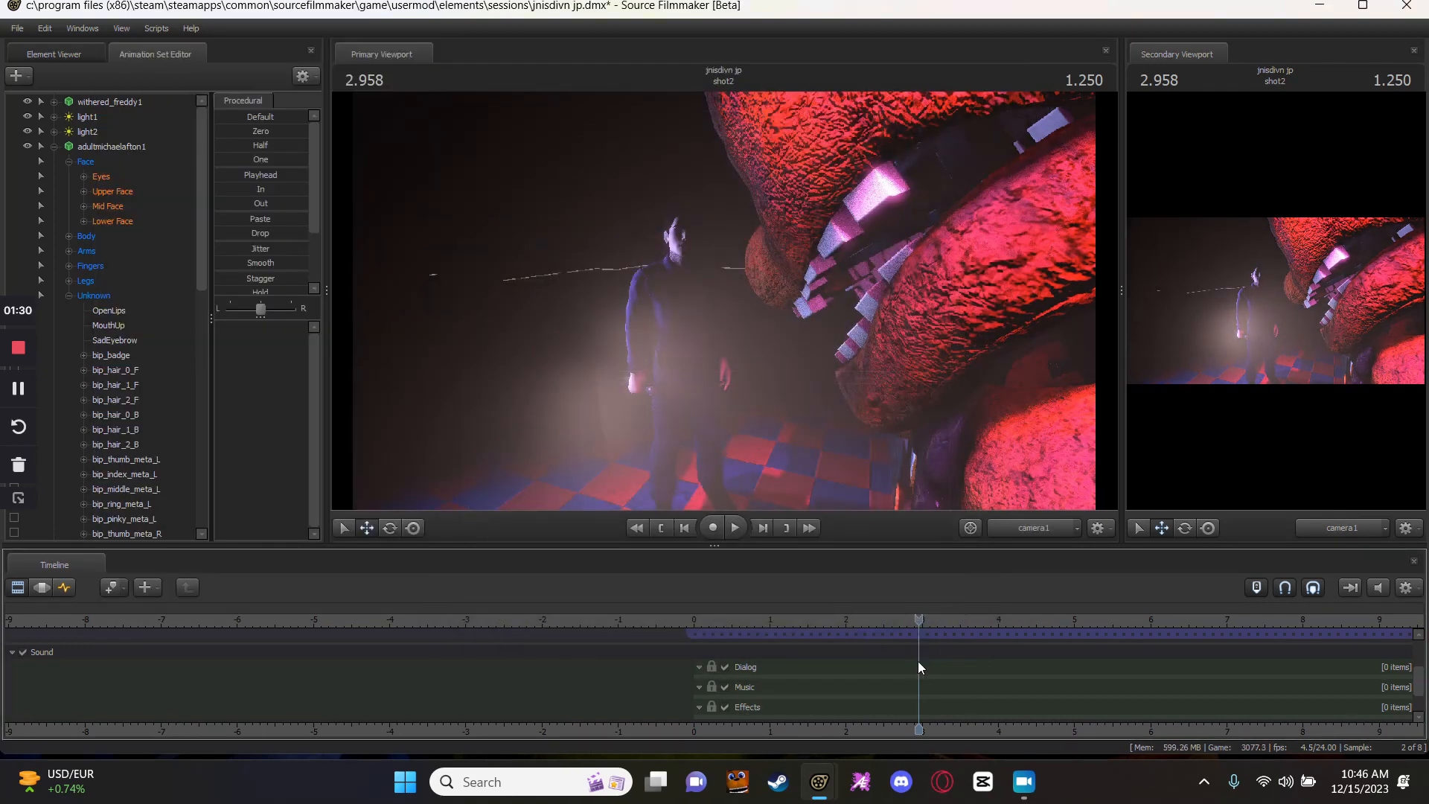
{"action": "right_click", "coordinate": [940, 663]}
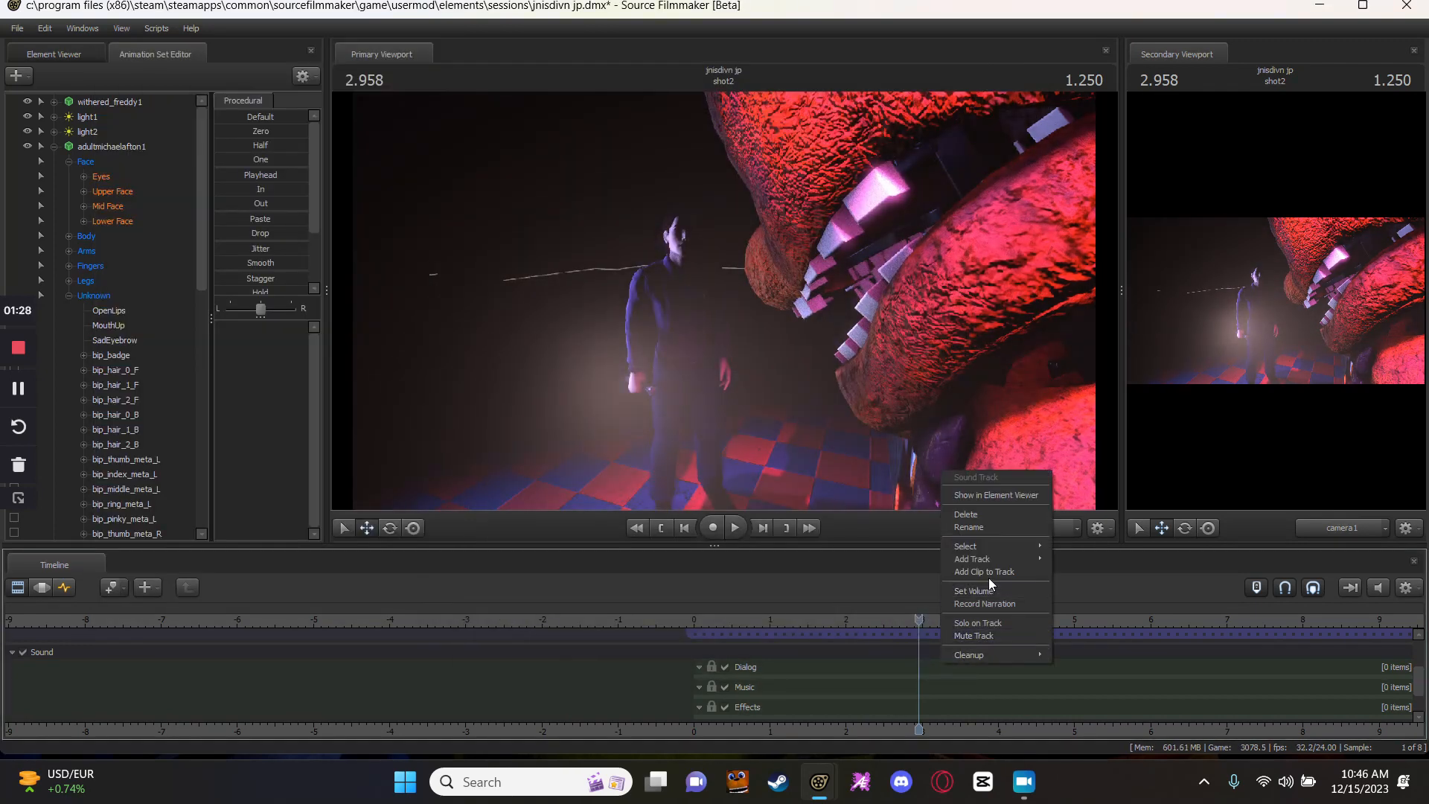
{"action": "mouse_move", "coordinate": [989, 564]}
{"action": "left_click", "coordinate": [1035, 572]}
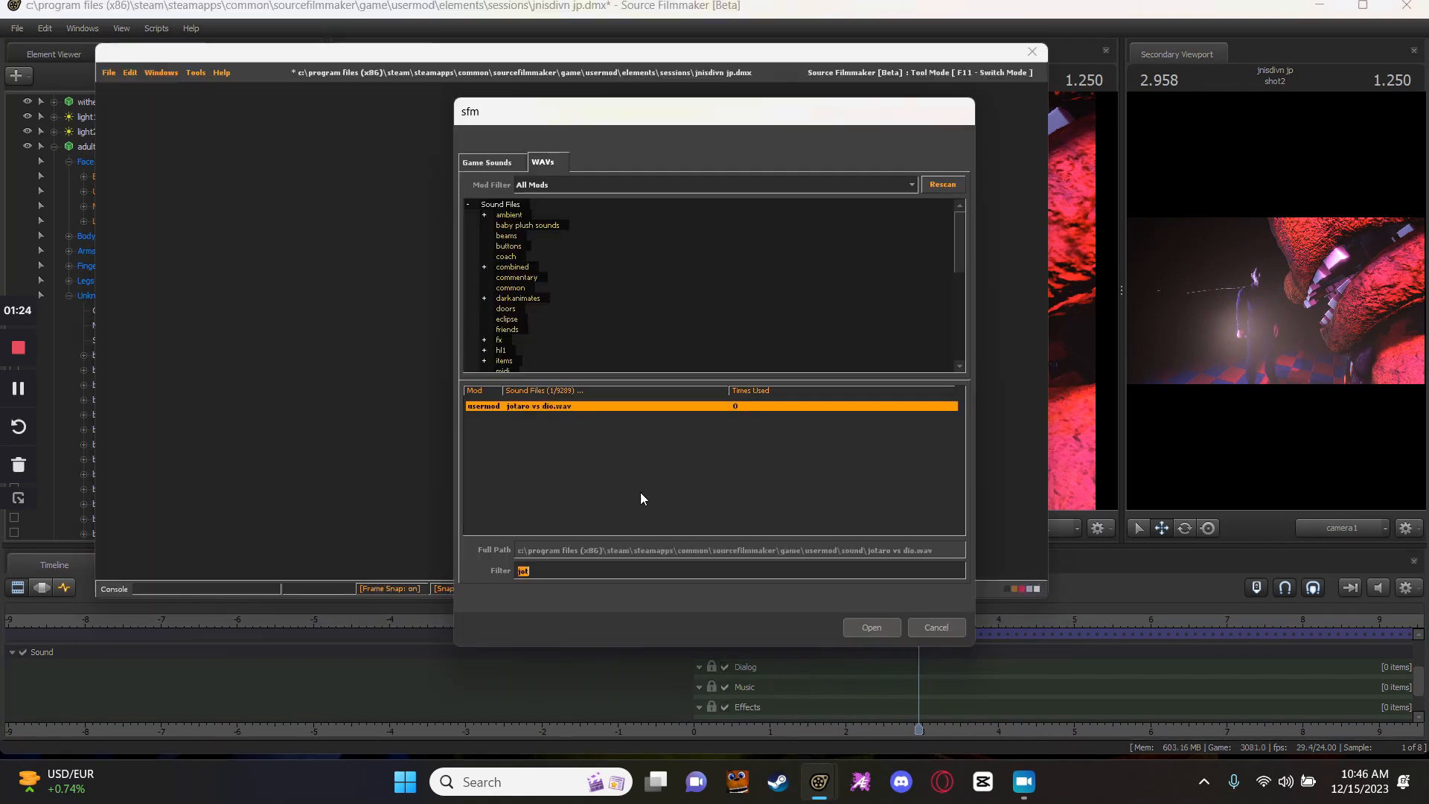
{"action": "type", "text": "\\"}
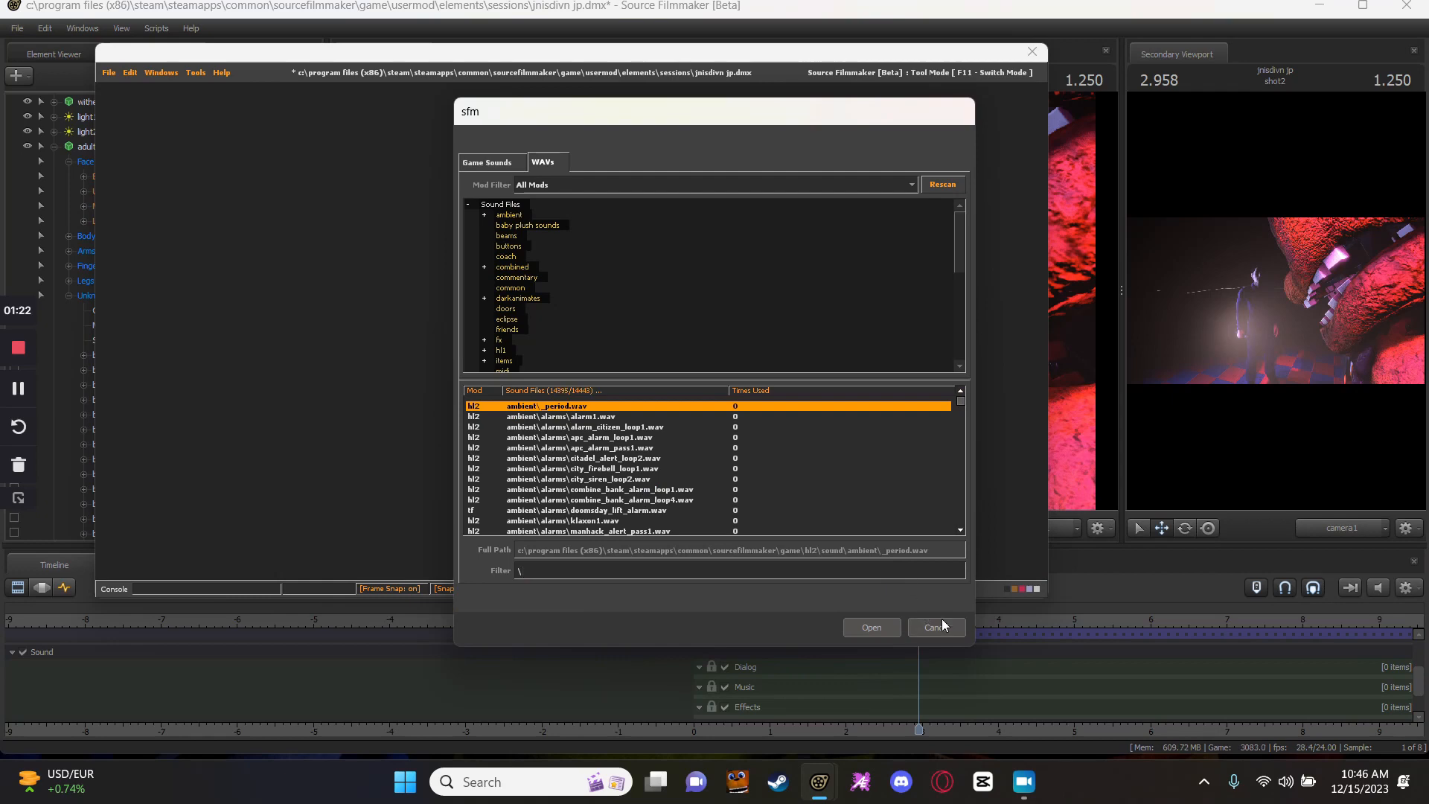
{"action": "left_click", "coordinate": [936, 626]}
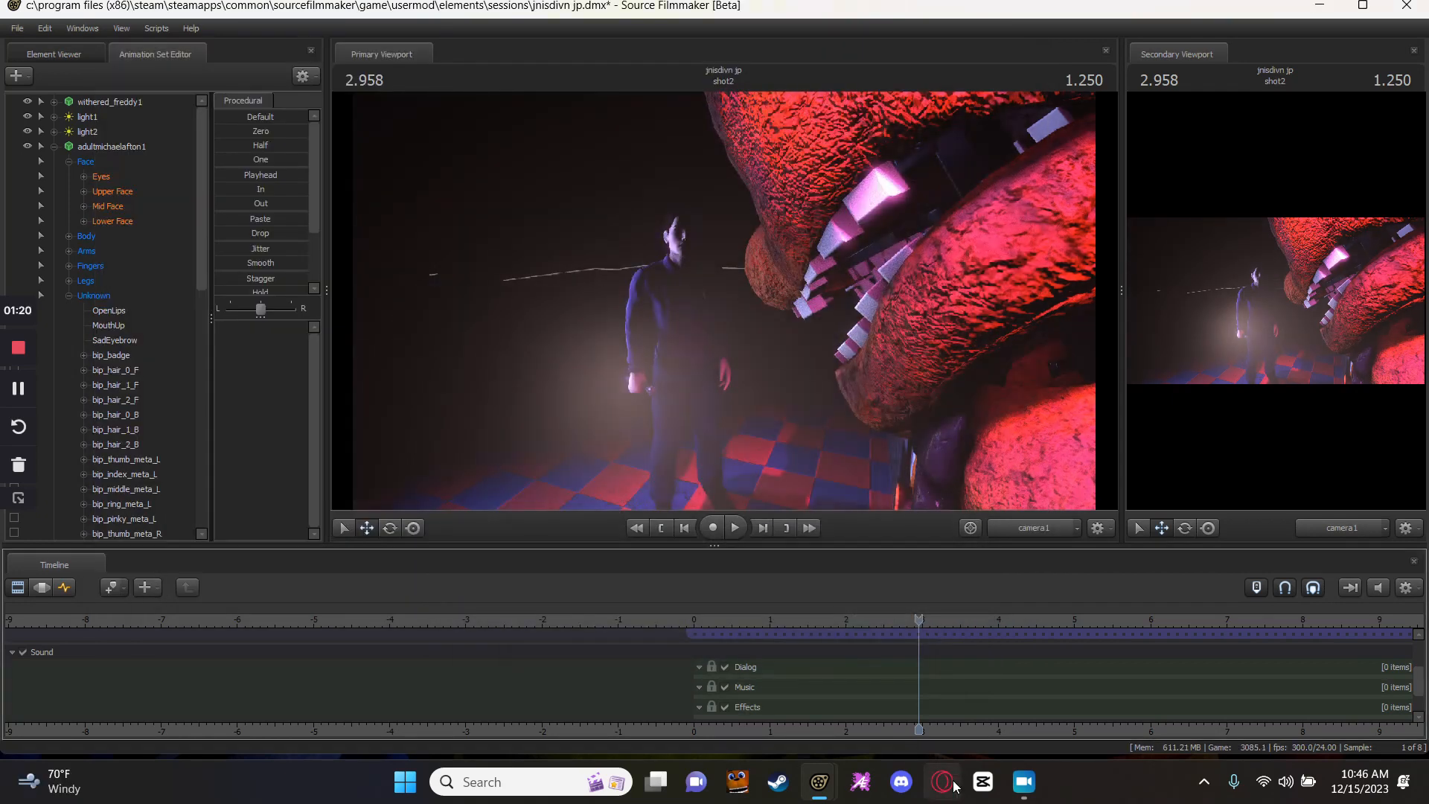
Switch to Opera GX, search YouTube for "wtf sound effect" and open the video "Ayo wtf sound effect".
{"action": "left_click", "coordinate": [942, 781]}
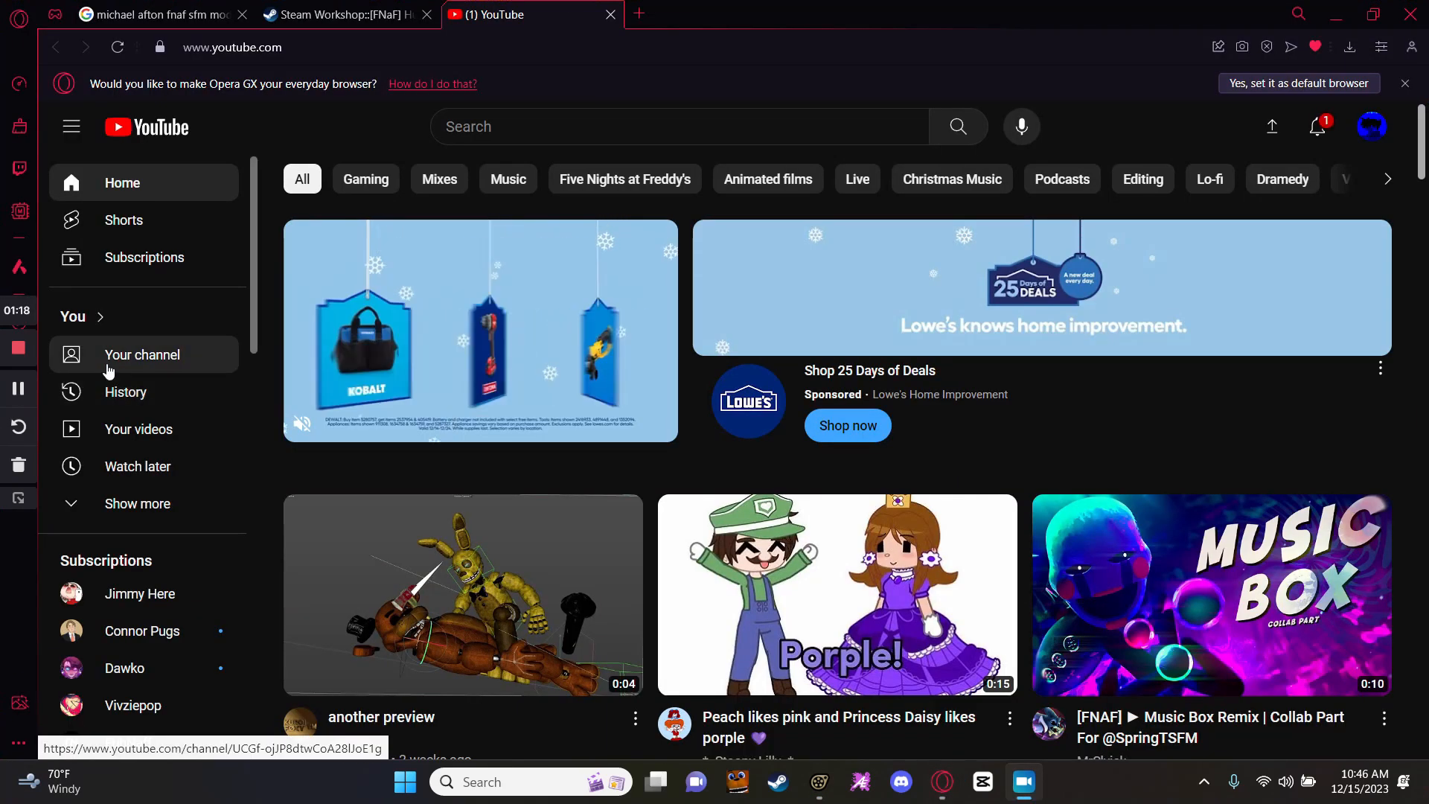
{"action": "left_click", "coordinate": [568, 129]}
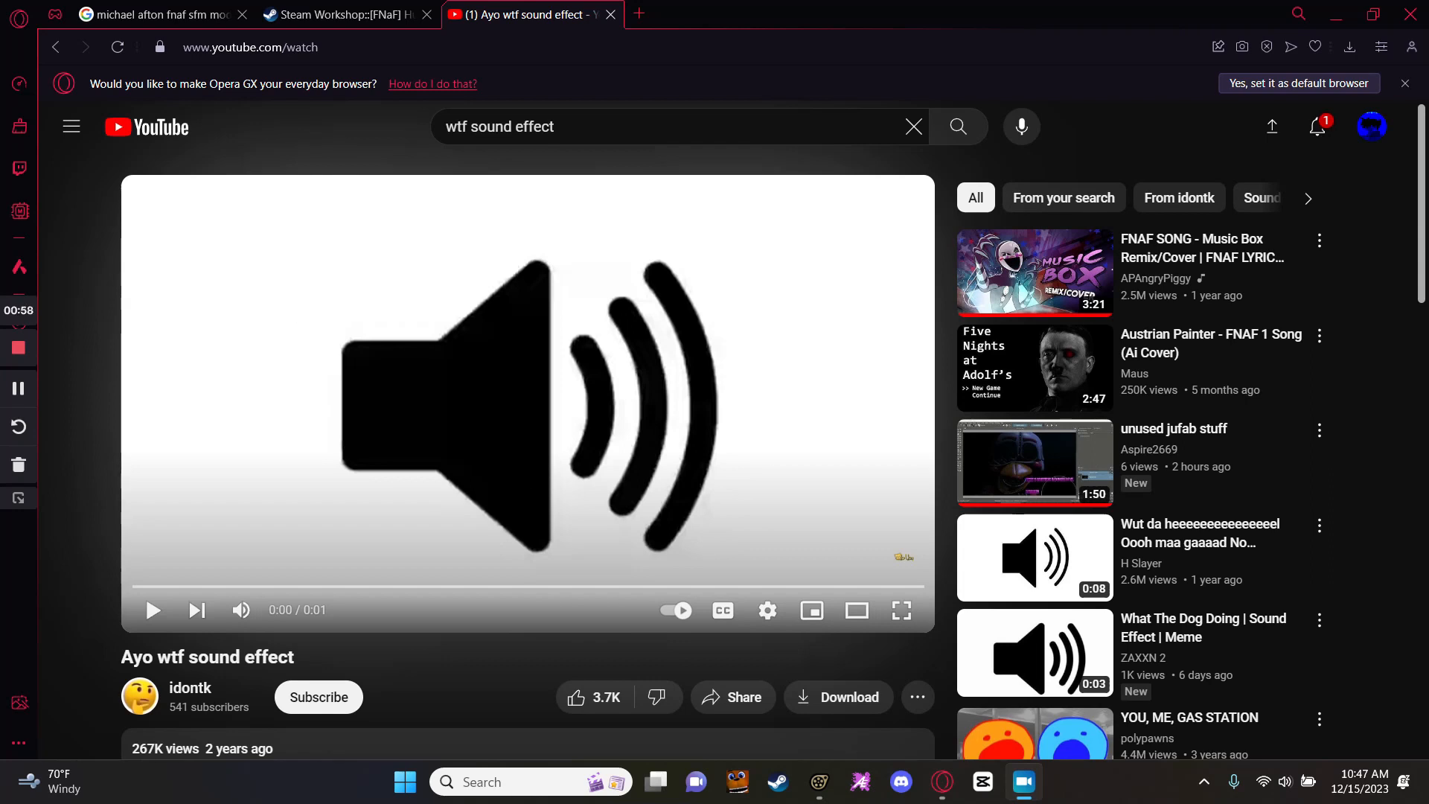
Open the ytmp3.nu YouTube-to-MP3 converter in a new browser tab.
{"action": "left_click", "coordinate": [639, 14]}
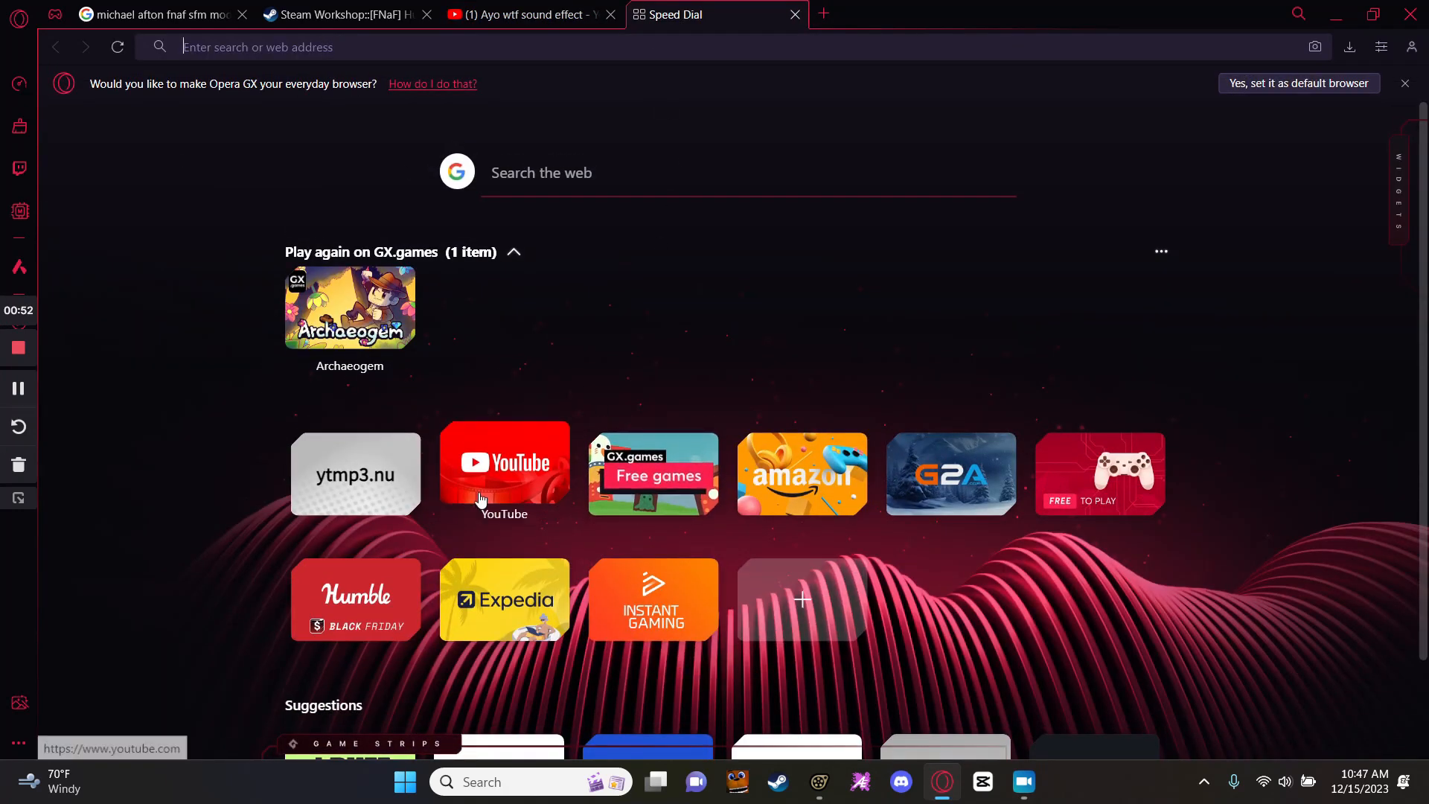
{"action": "left_click", "coordinate": [355, 482]}
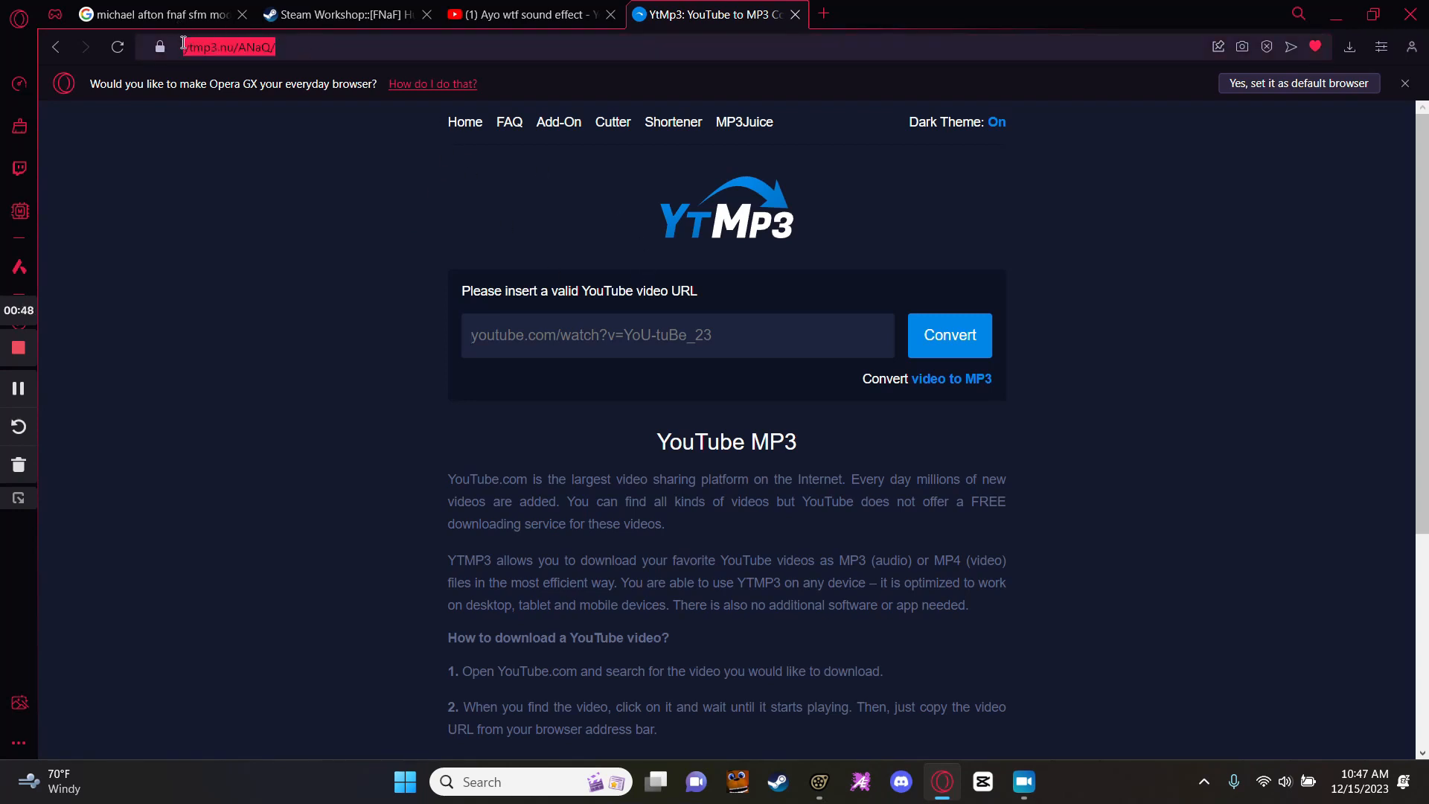
{"action": "left_click", "coordinate": [320, 47]}
{"action": "left_click", "coordinate": [320, 48]}
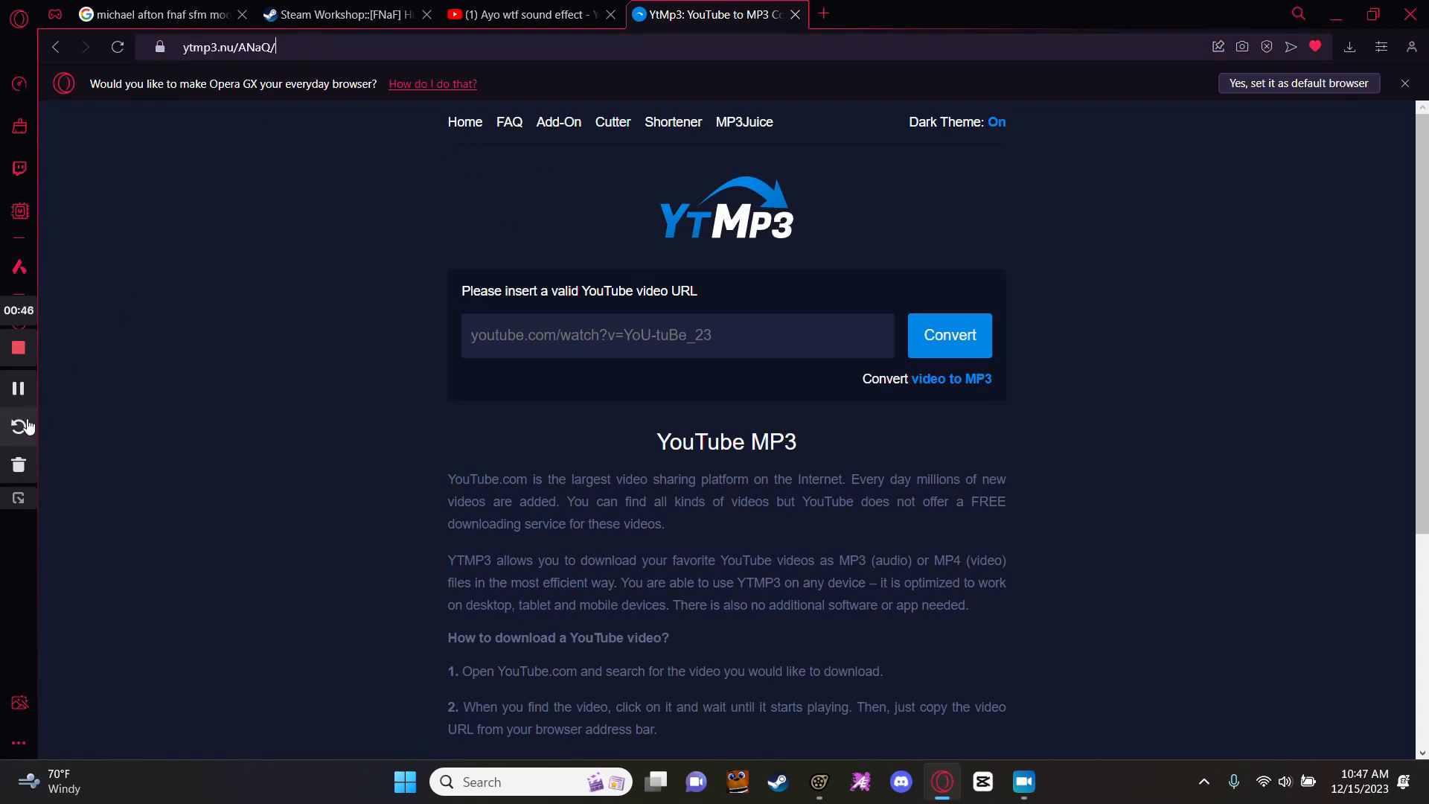
{"action": "left_click", "coordinate": [660, 347]}
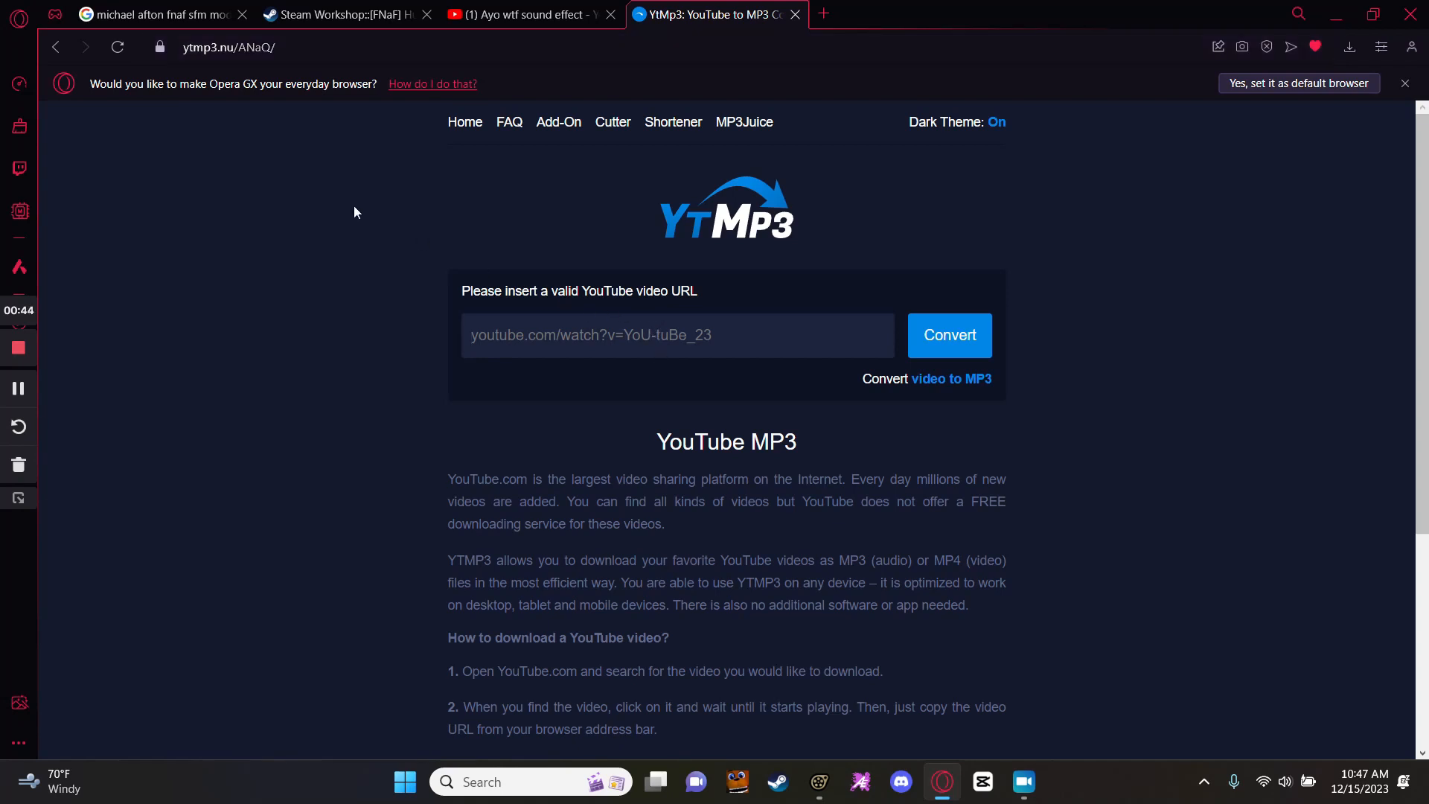
Copy the web address of the "Ayo wtf sound effect" video and enter it as the YtMp3 converter's source.
{"action": "left_click", "coordinate": [547, 13]}
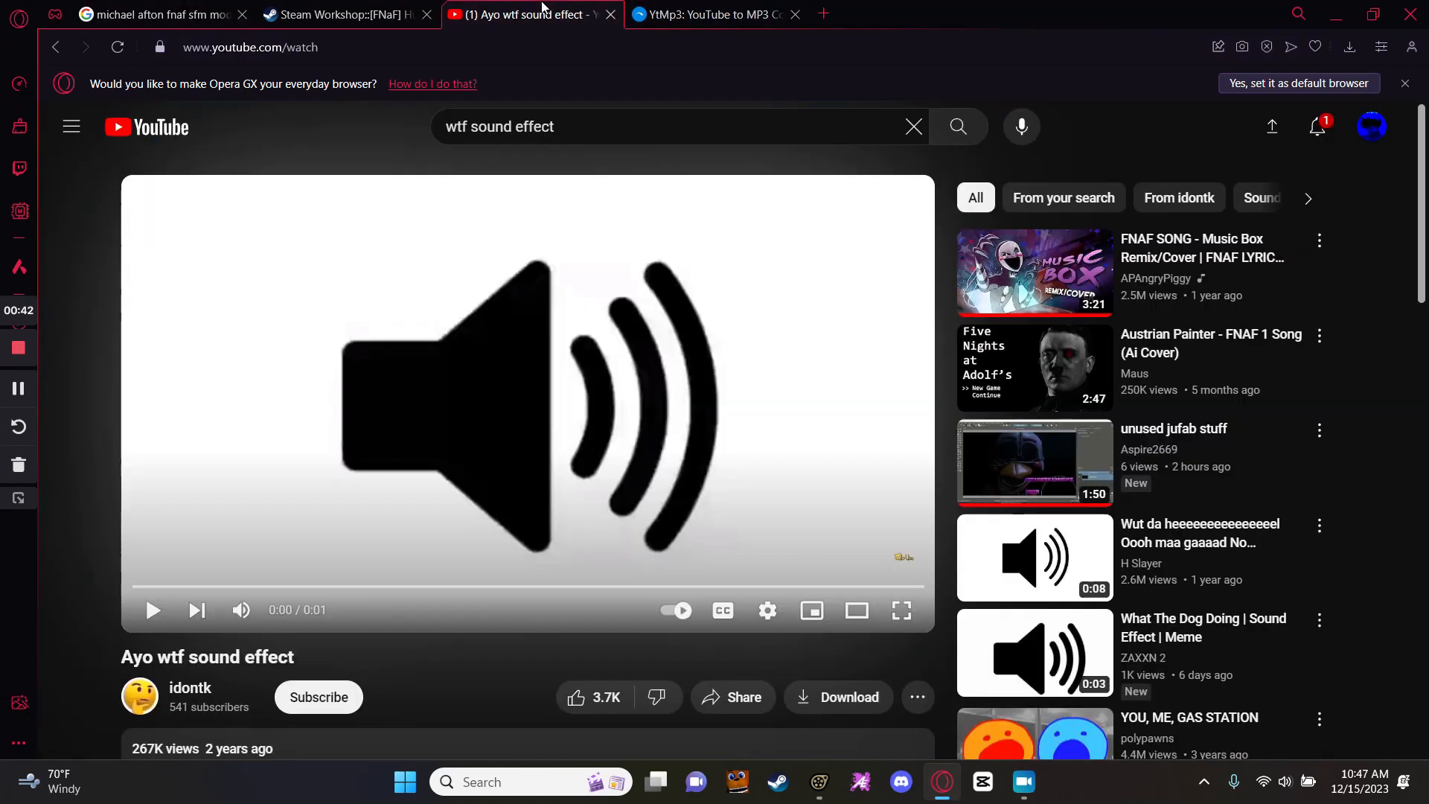
{"action": "left_click", "coordinate": [533, 47]}
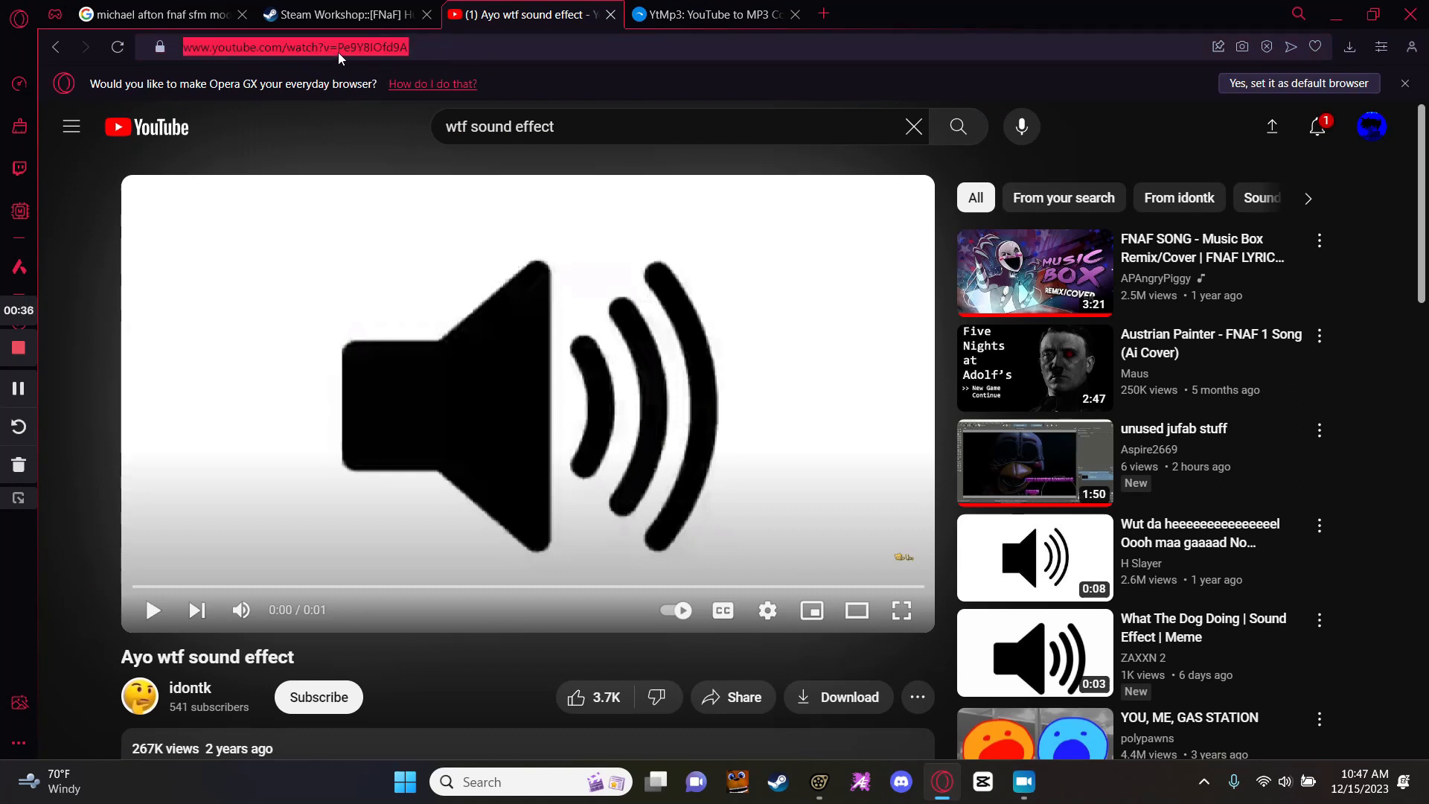
{"action": "left_click", "coordinate": [674, 15]}
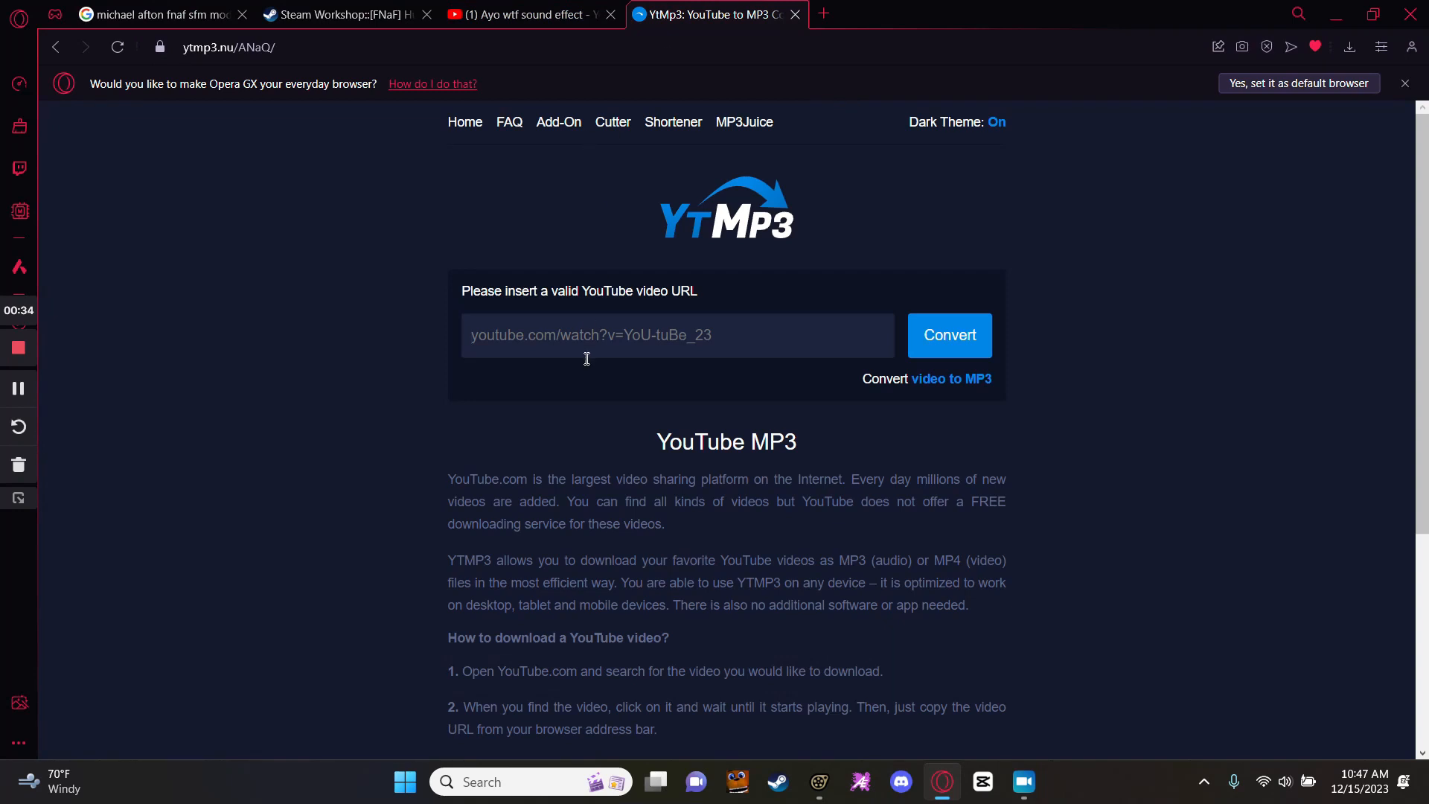
{"action": "type", "text": "https://www.youtube.com/watch?v=Pw3Y0ChkBAk"}
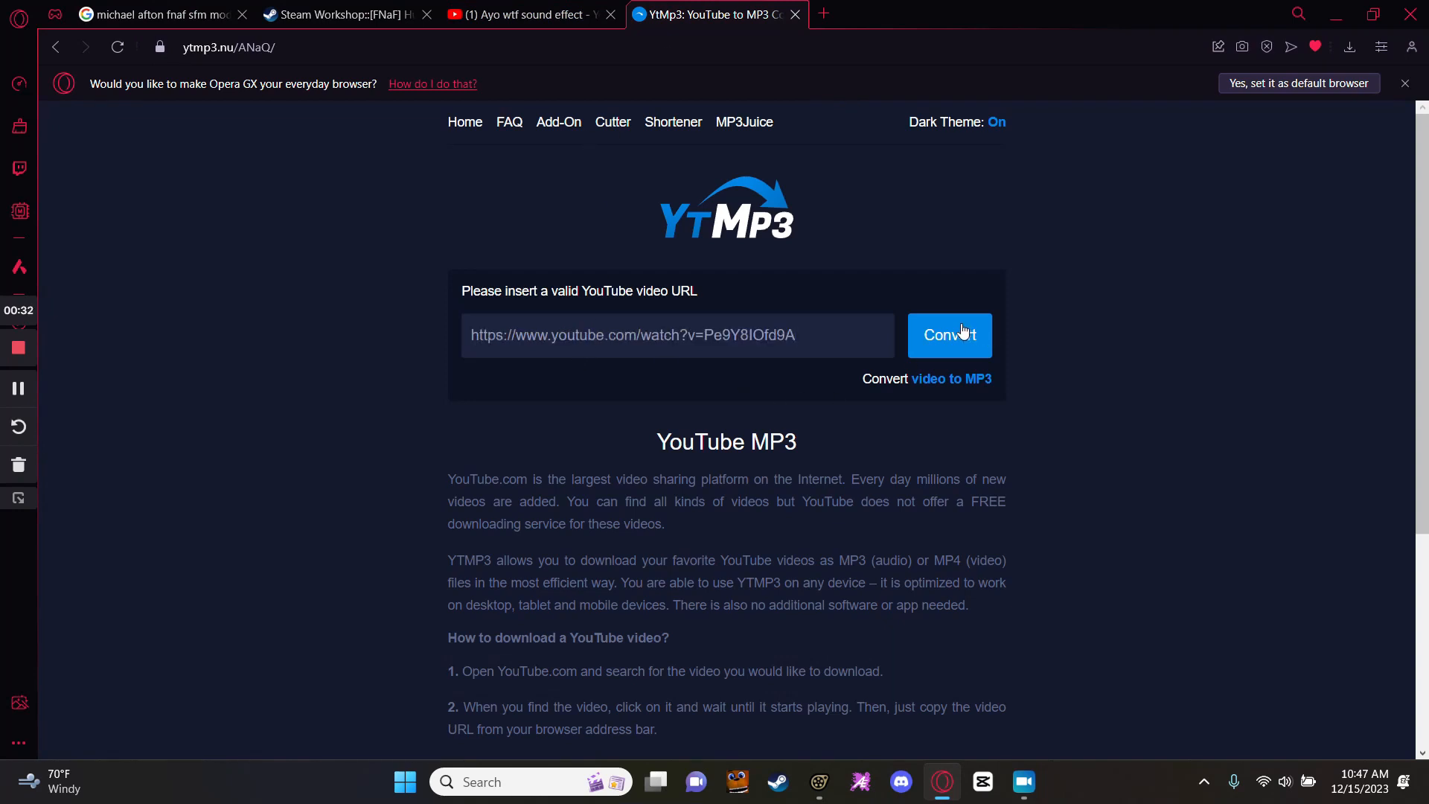
Convert the video, download "Ayo wtf sound effect.mp3", and show the file in its folder.
{"action": "left_click", "coordinate": [947, 318]}
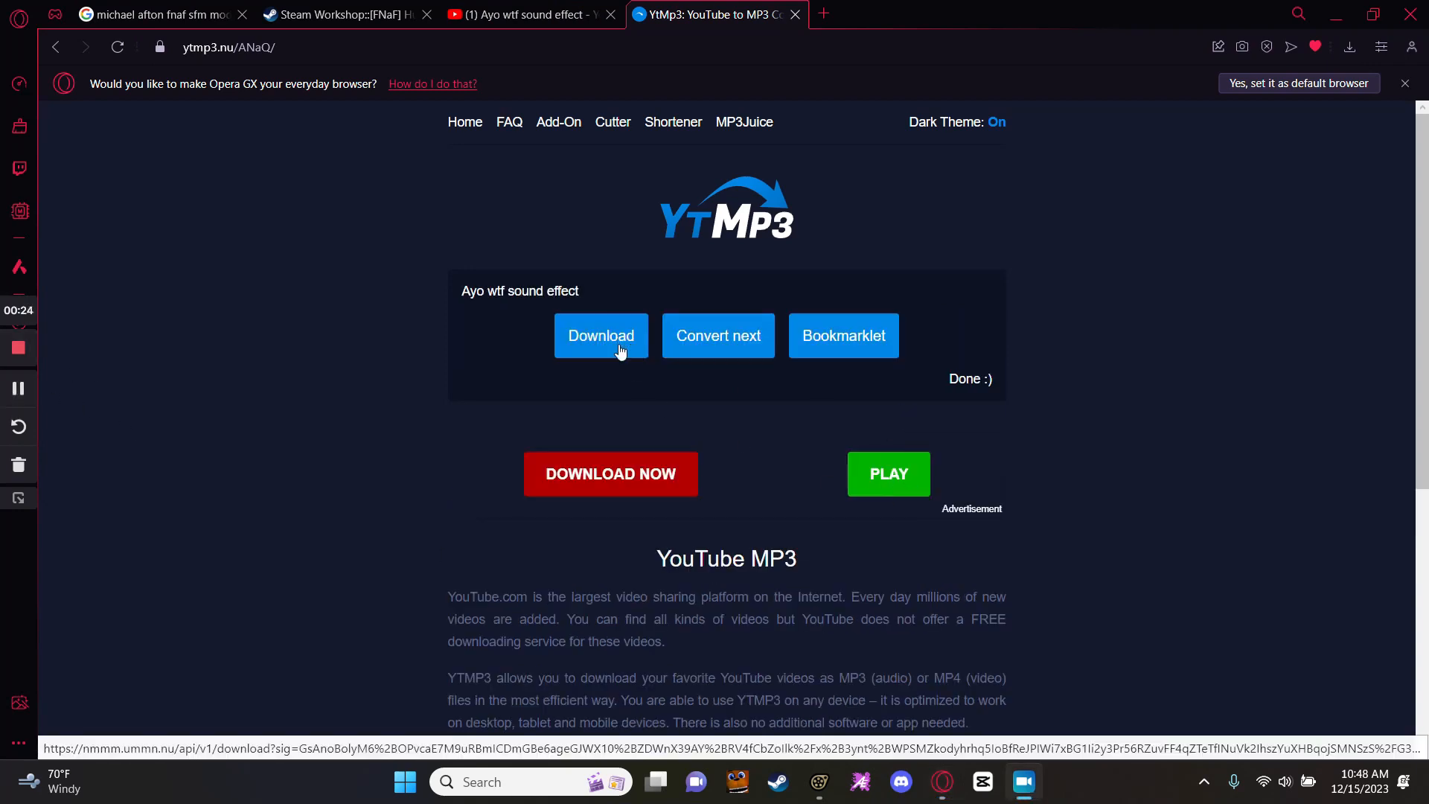
{"action": "left_click", "coordinate": [605, 349]}
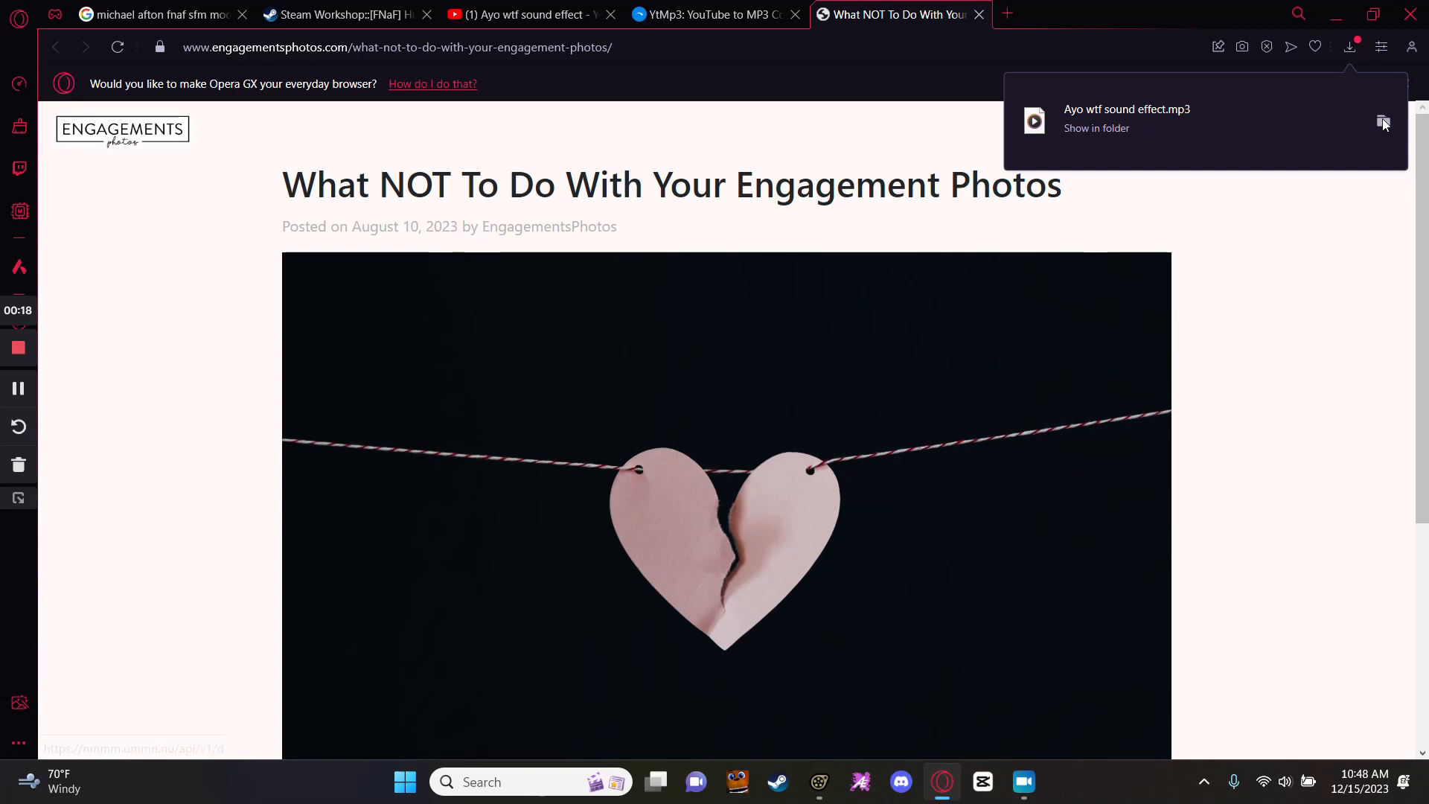
{"action": "left_click", "coordinate": [1383, 122]}
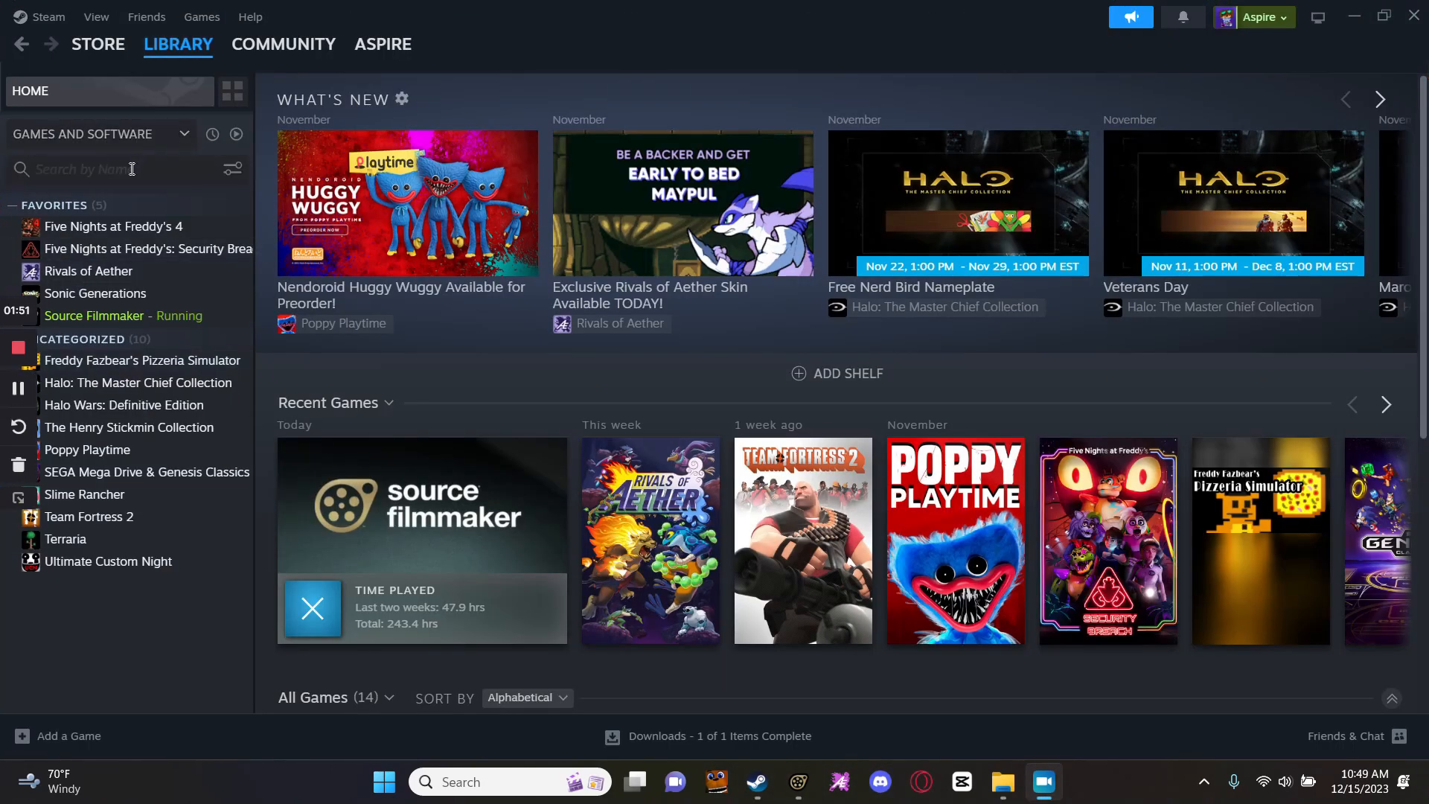
{"action": "left_click", "coordinate": [130, 170]}
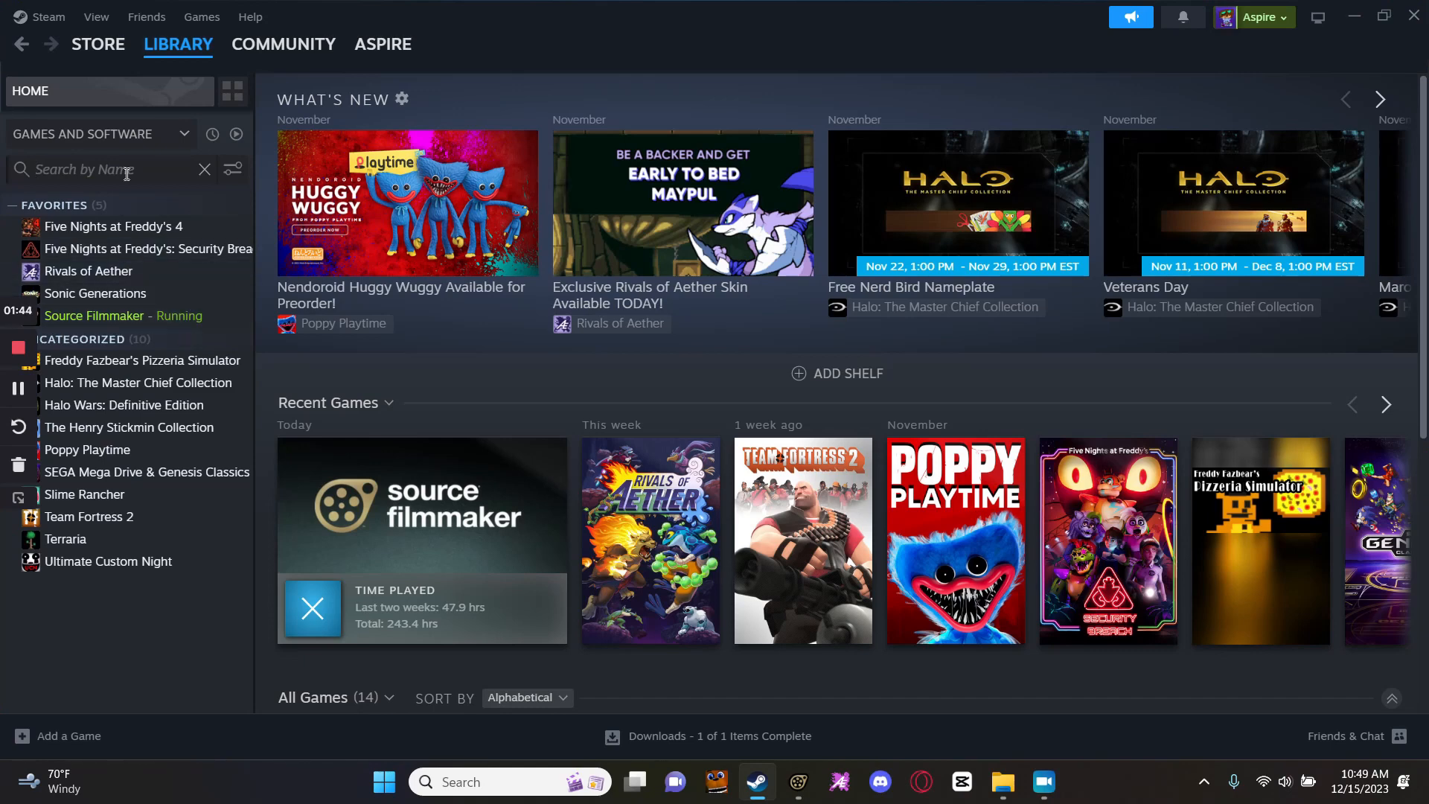
{"action": "left_click", "coordinate": [114, 143]}
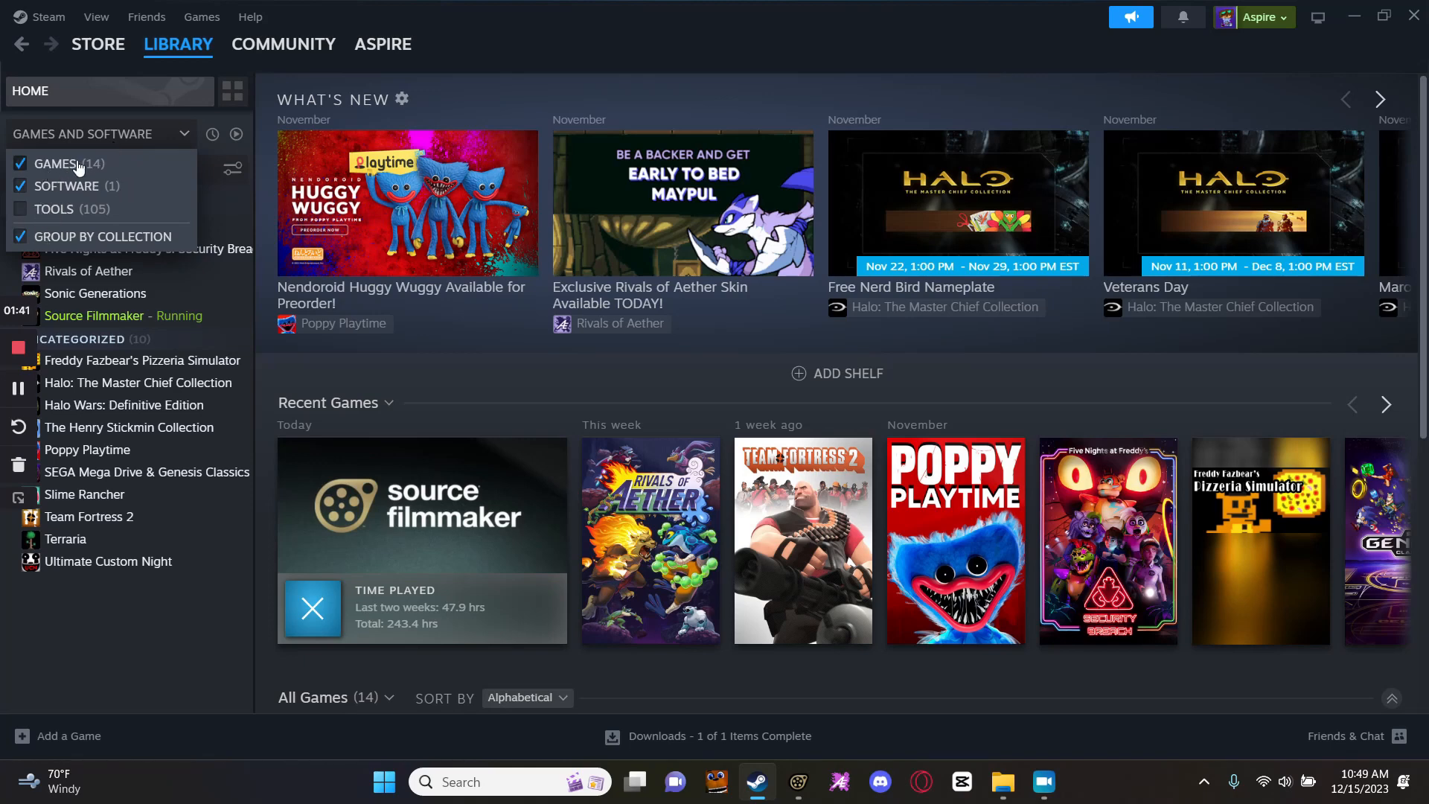
{"action": "left_click", "coordinate": [96, 140]}
Browse Source Filmmaker's local files from the Steam library and bring the SourceFilmmaker folder window forward.
{"action": "right_click", "coordinate": [114, 313]}
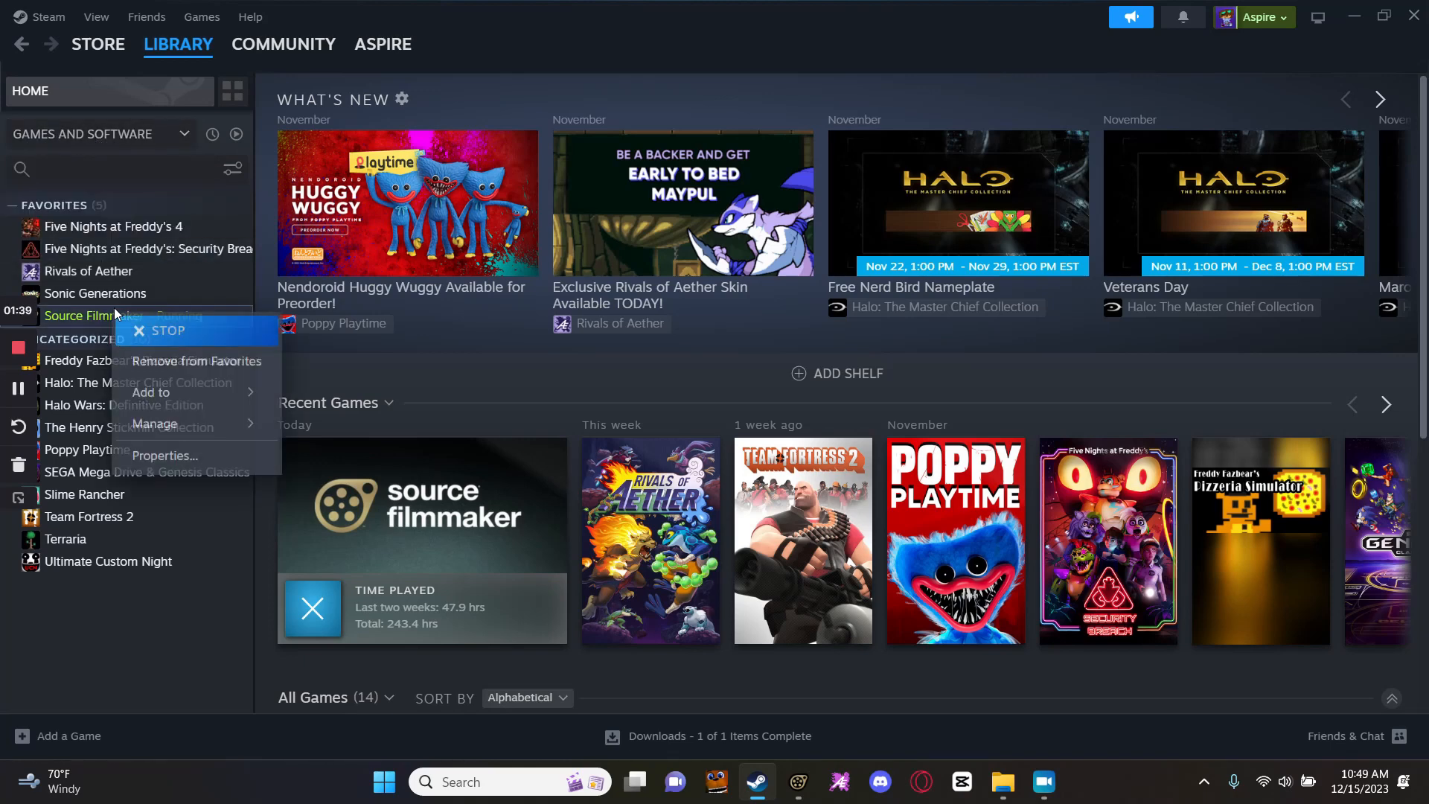
{"action": "left_click", "coordinate": [90, 313]}
{"action": "right_click", "coordinate": [87, 320]}
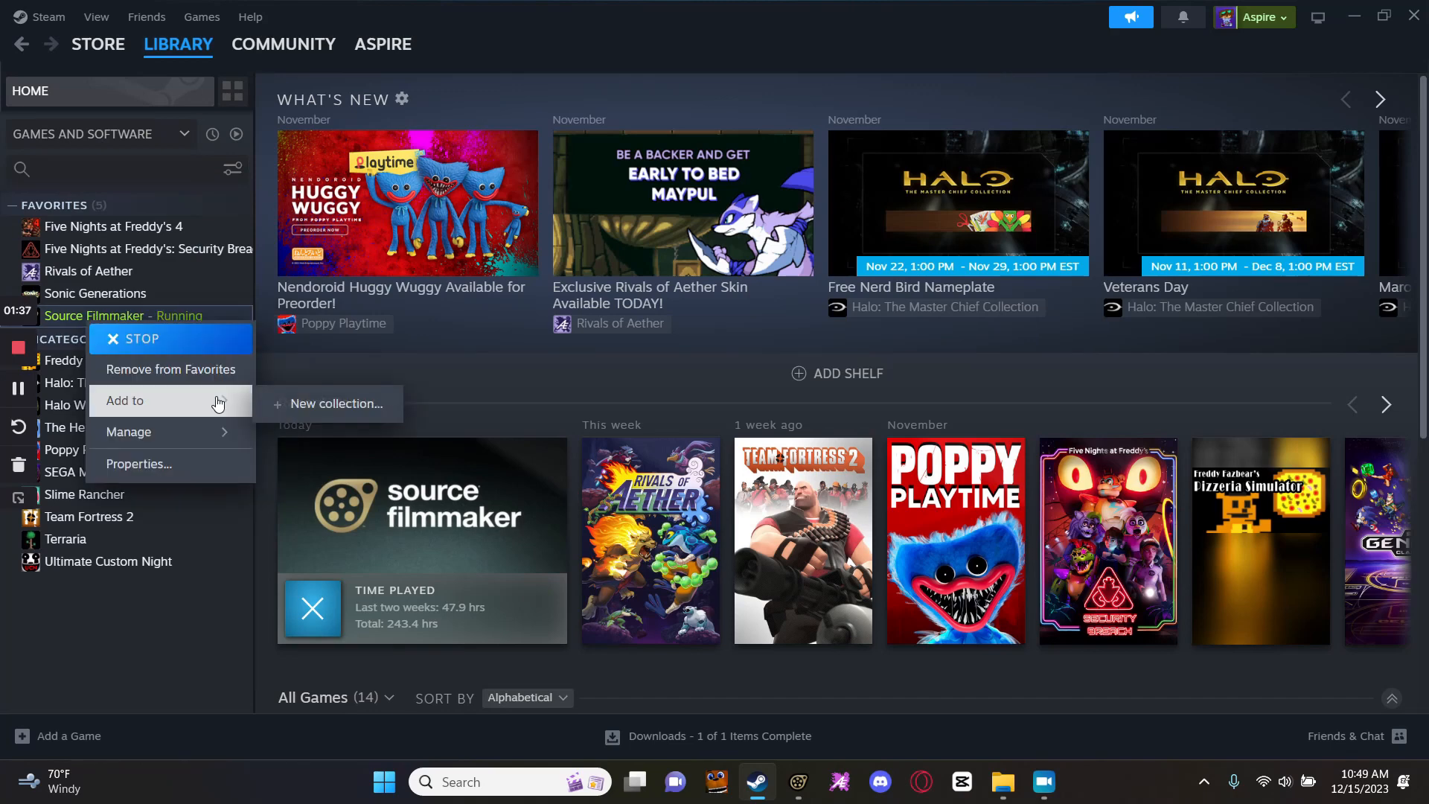
{"action": "mouse_move", "coordinate": [224, 430]}
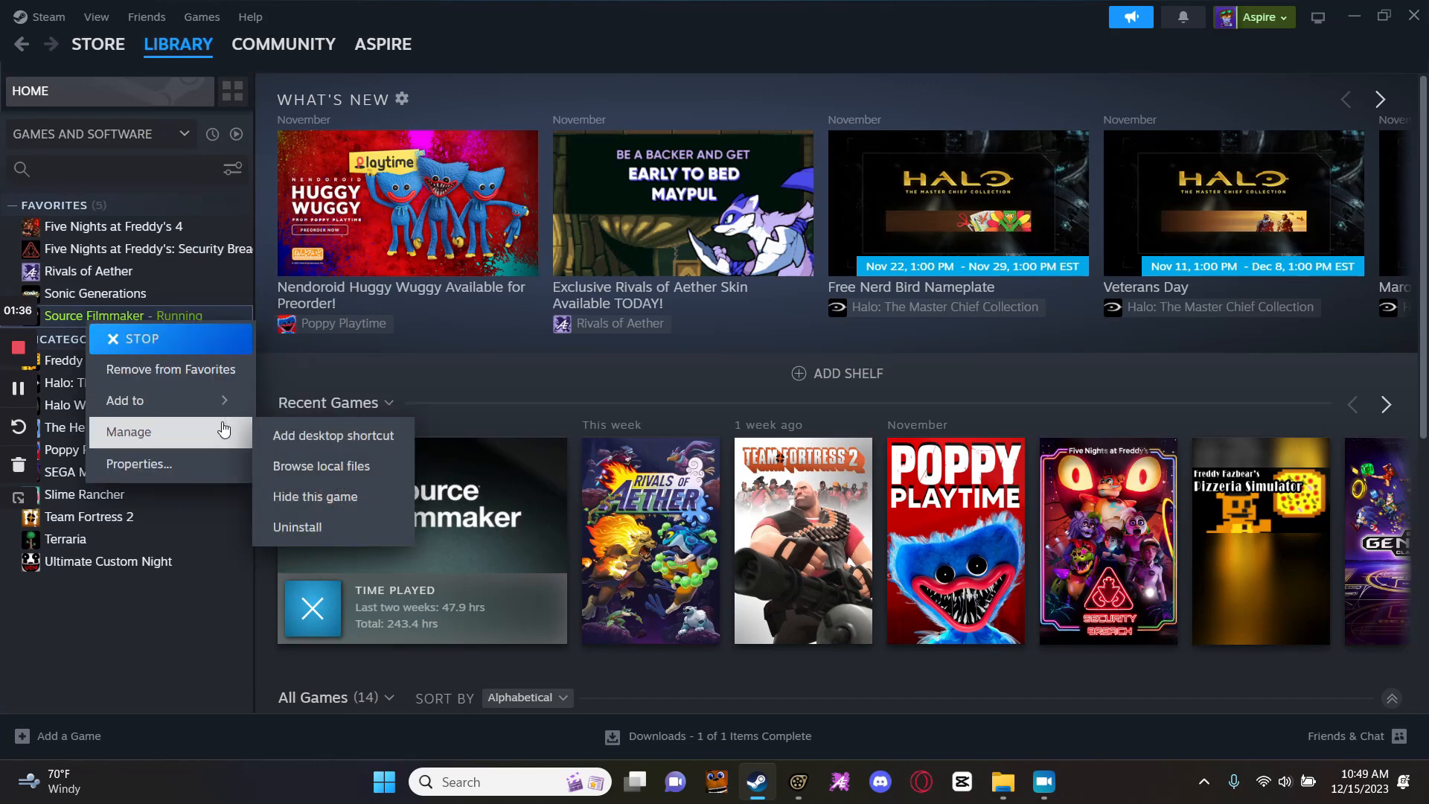
{"action": "left_click", "coordinate": [319, 466]}
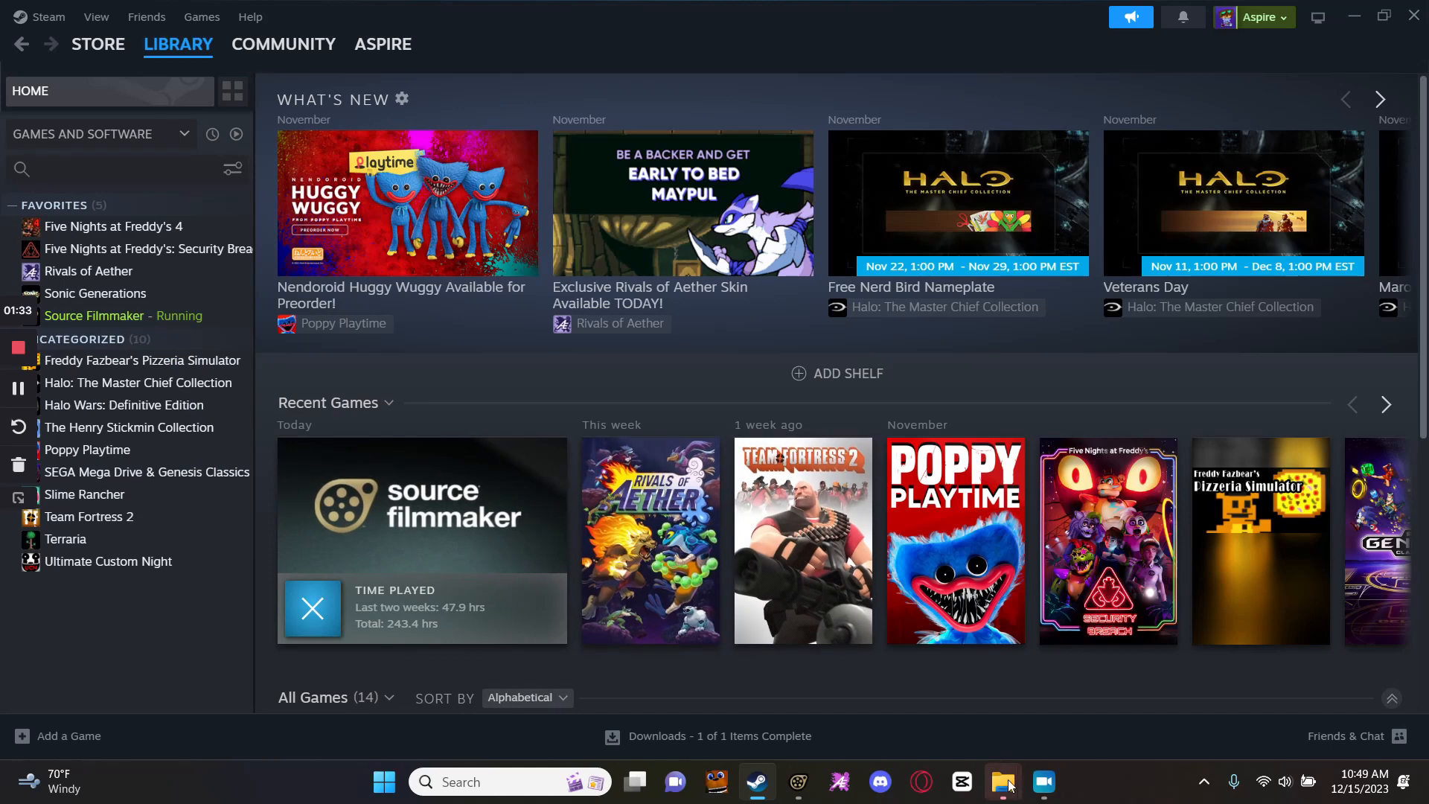
{"action": "mouse_move", "coordinate": [1003, 779]}
{"action": "left_click", "coordinate": [1042, 704]}
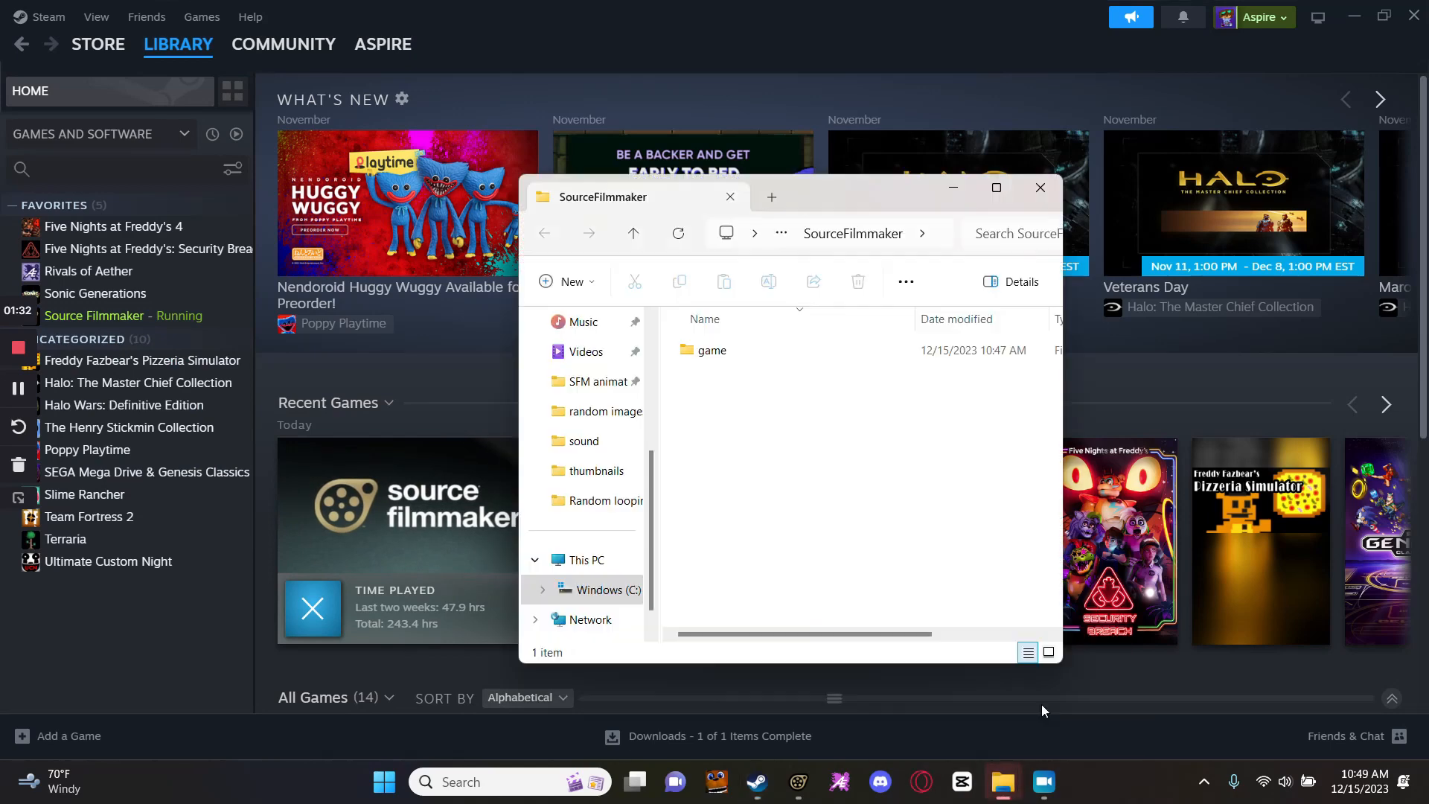
Open the usermod folder inside Source Filmmaker's game folder.
{"action": "double_click", "coordinate": [707, 351]}
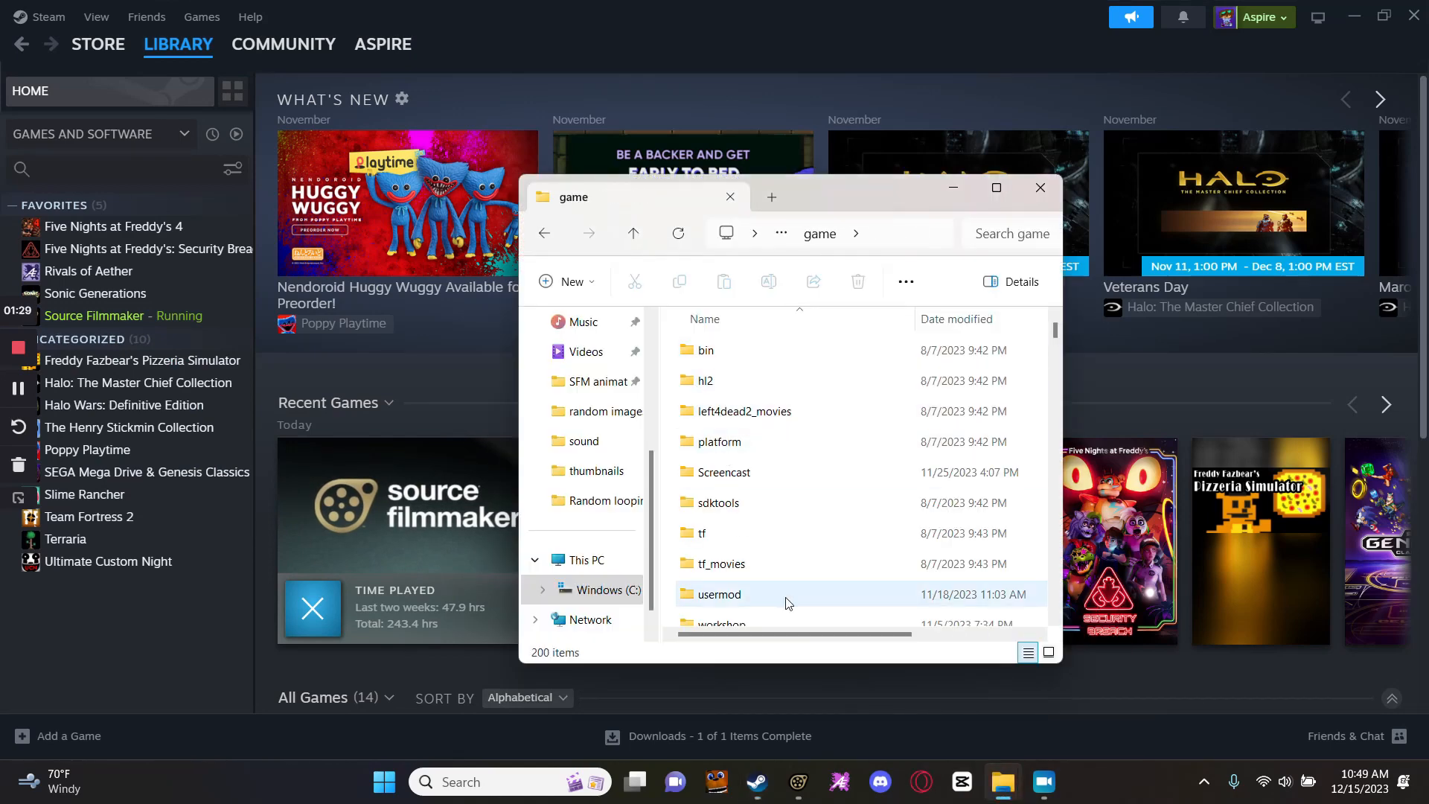
{"action": "scroll", "coordinate": [781, 587], "scroll_direction": "down", "scroll_amount": 2}
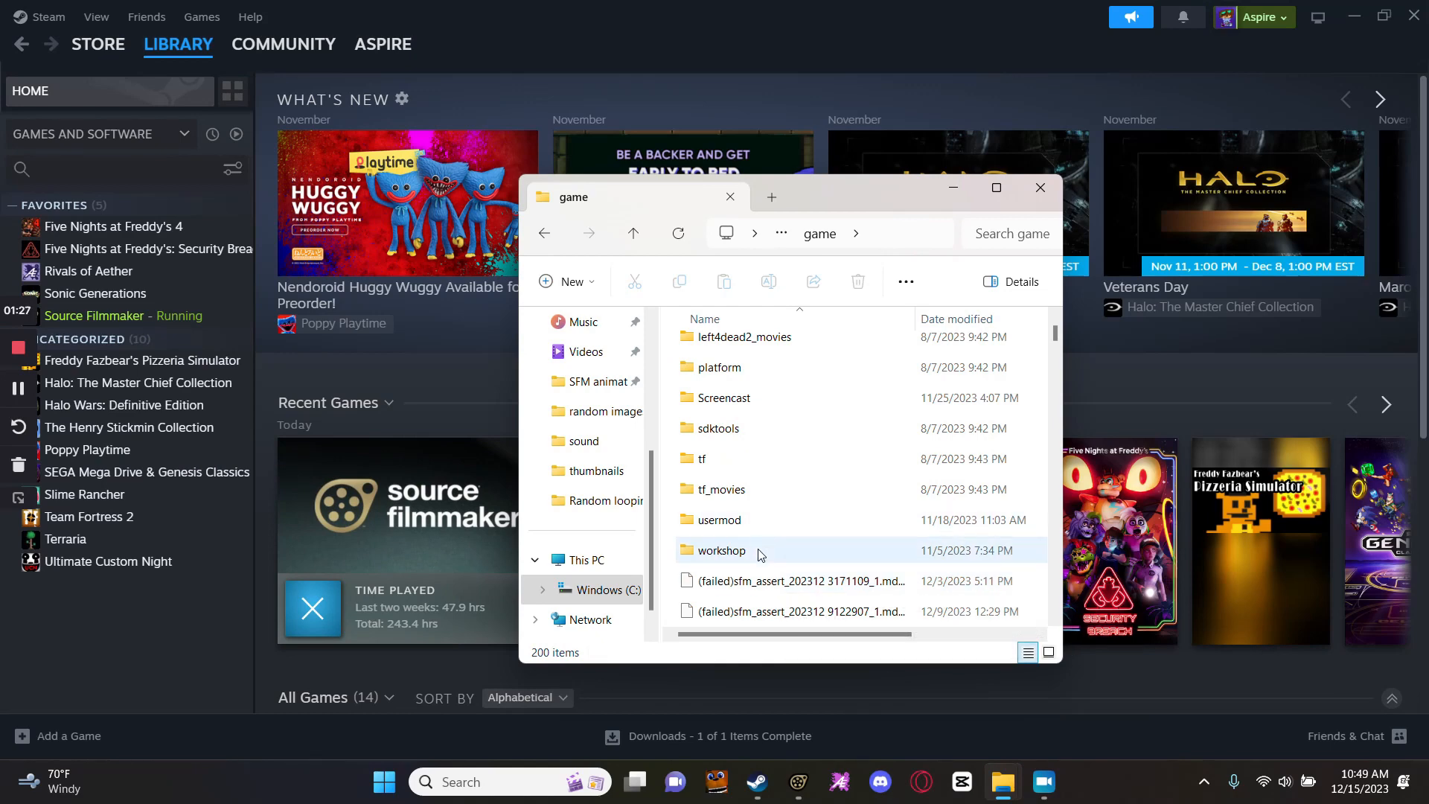
{"action": "double_click", "coordinate": [710, 520]}
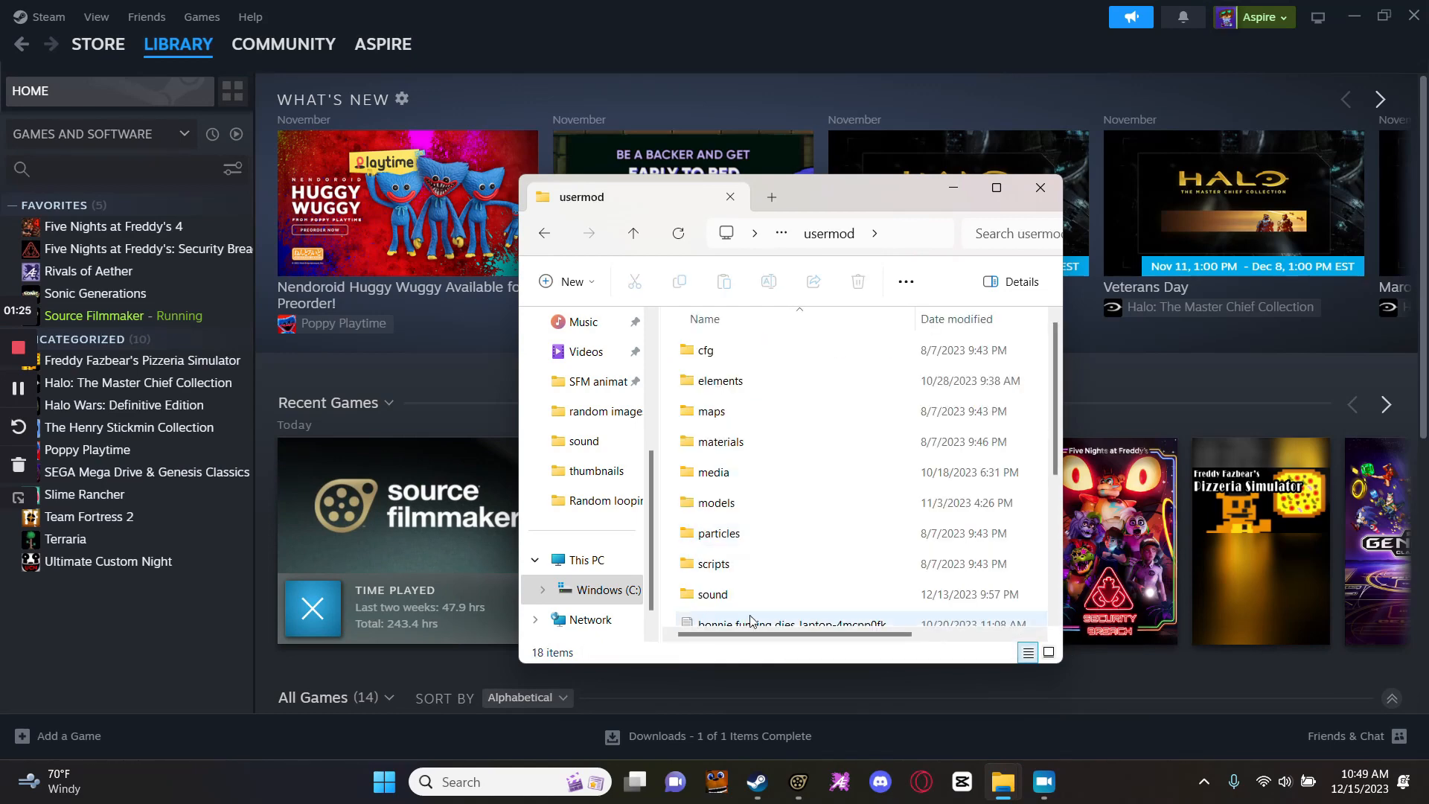
Move the "Ayo wtf sound effect" file from the Downloads folder into the sound folder inside usermod.
{"action": "double_click", "coordinate": [753, 590]}
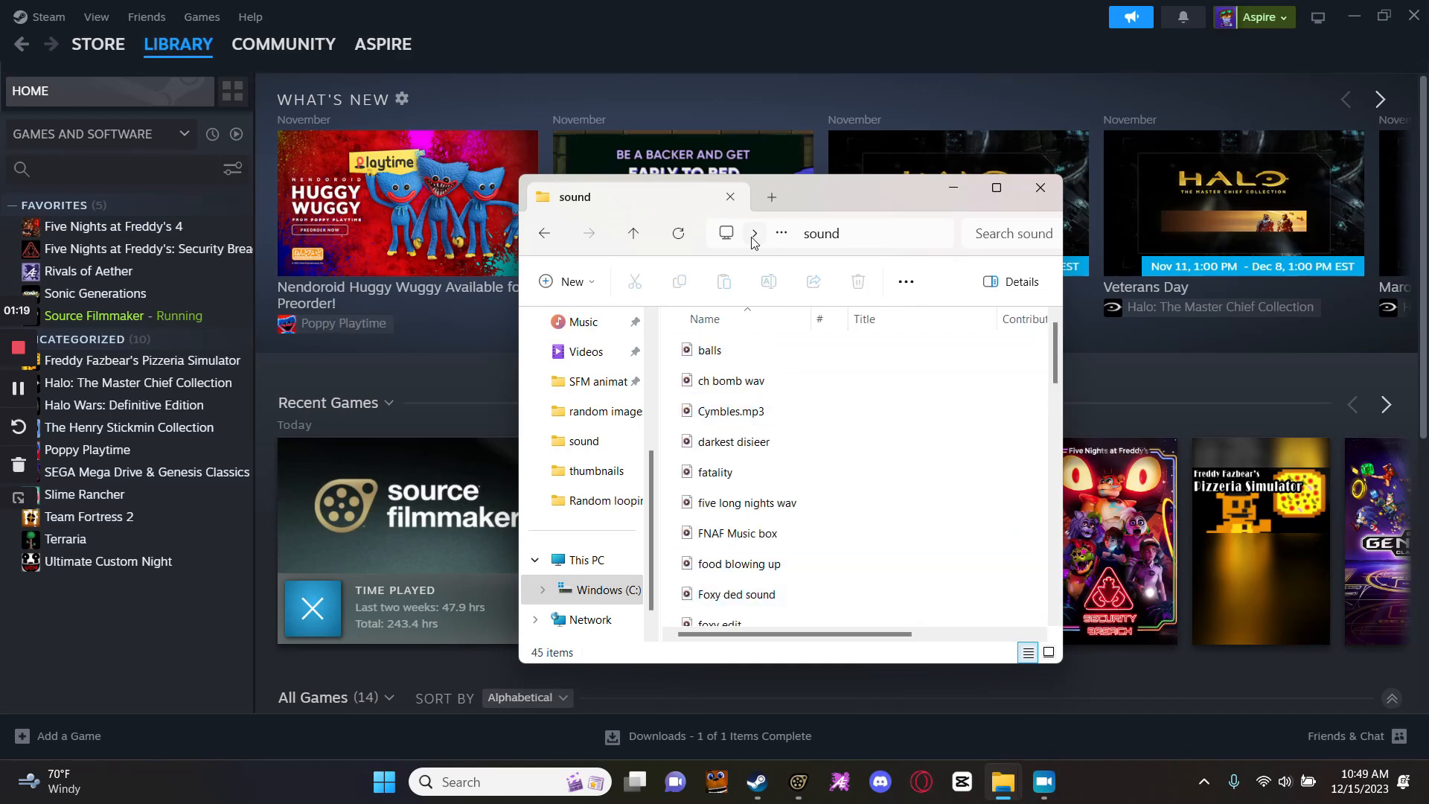
{"action": "left_click", "coordinate": [771, 197]}
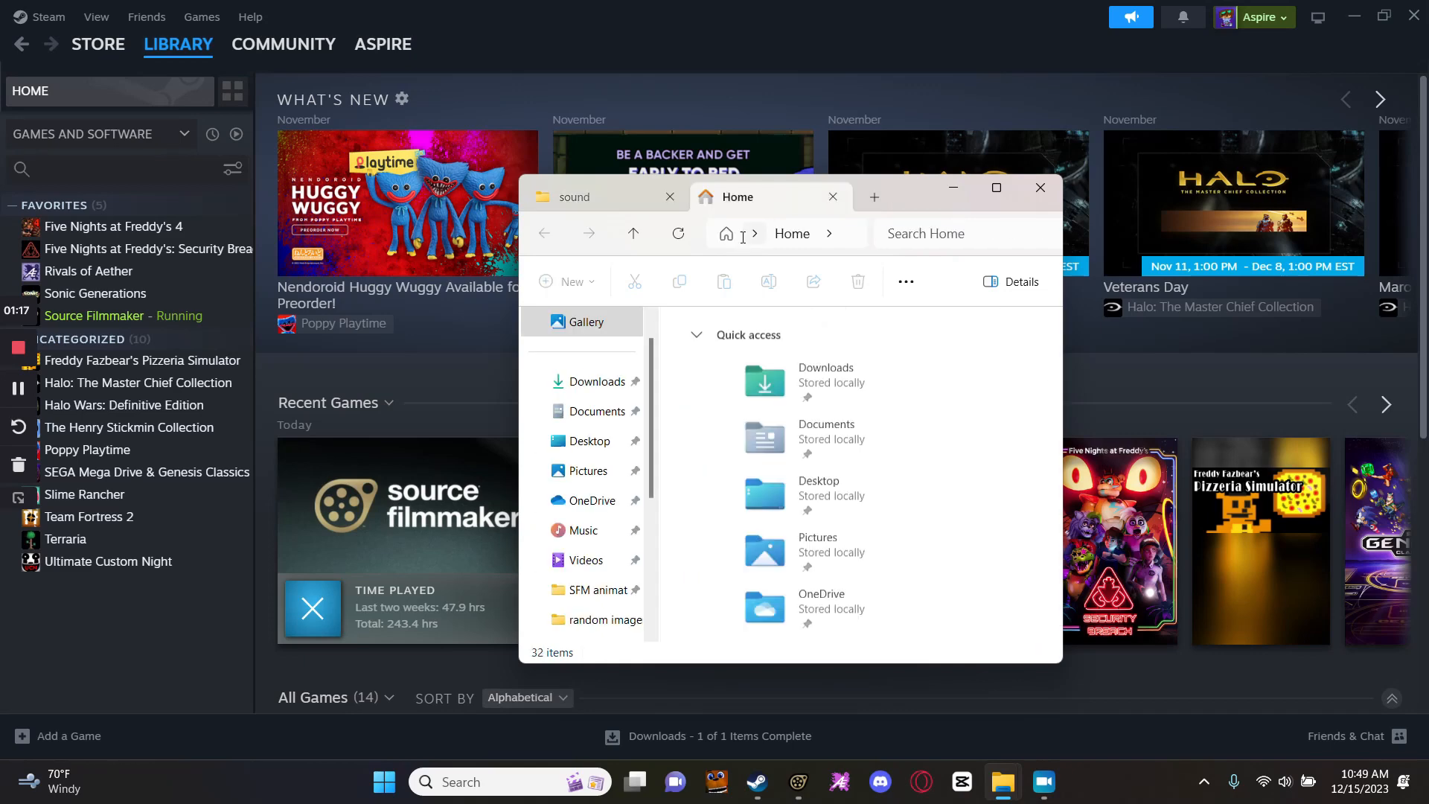
{"action": "double_click", "coordinate": [797, 376]}
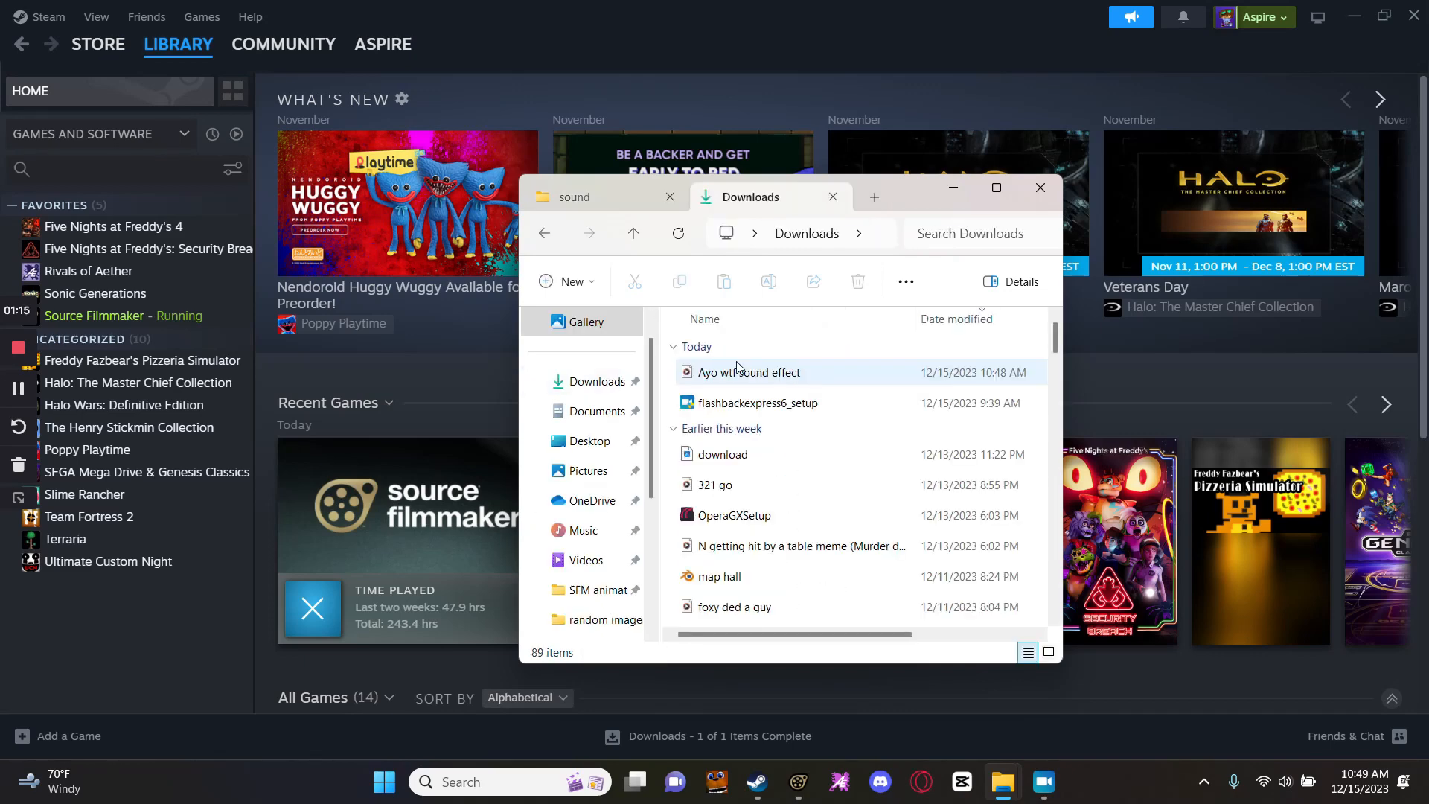
{"action": "mouse_move", "coordinate": [733, 380]}
{"action": "left_mouse_down"}
{"action": "mouse_move", "coordinate": [588, 195]}
{"action": "mouse_move", "coordinate": [642, 191]}
{"action": "mouse_move", "coordinate": [559, 192]}
{"action": "mouse_move", "coordinate": [719, 361]}
{"action": "mouse_move", "coordinate": [722, 385]}
{"action": "left_mouse_up"}
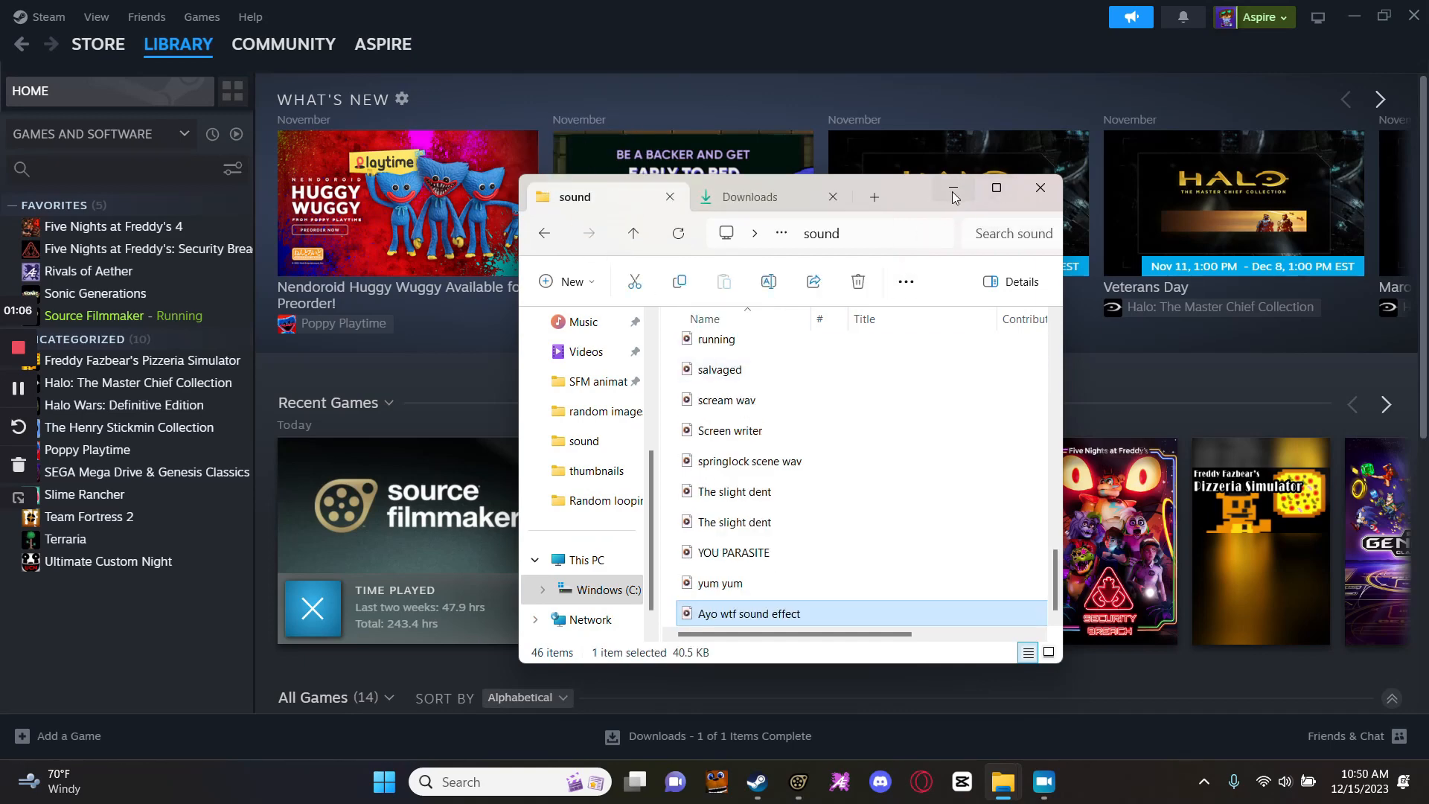
Close the file folder window and the Steam window to return to the Source Filmmaker session.
{"action": "left_click", "coordinate": [1040, 188]}
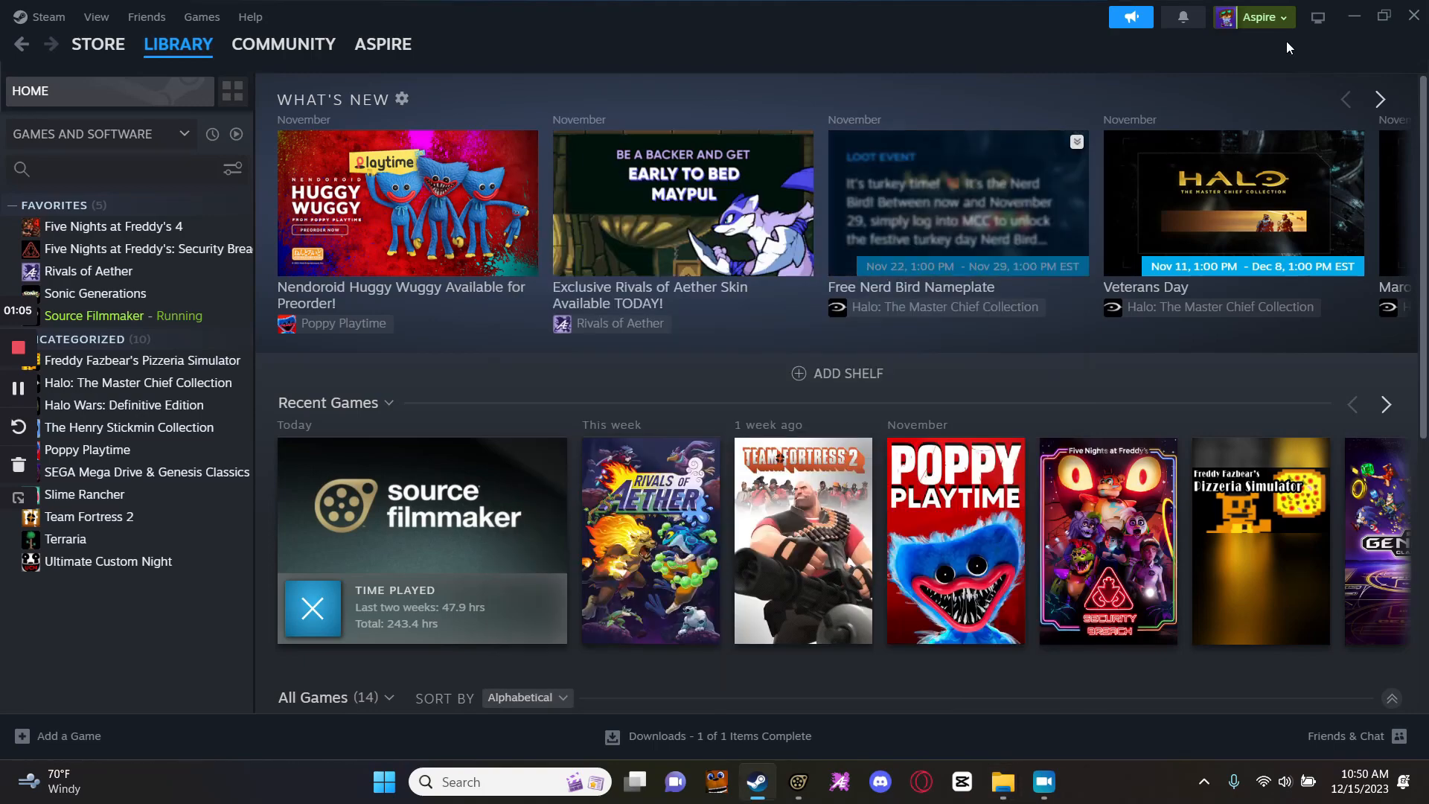
{"action": "left_click", "coordinate": [1354, 17]}
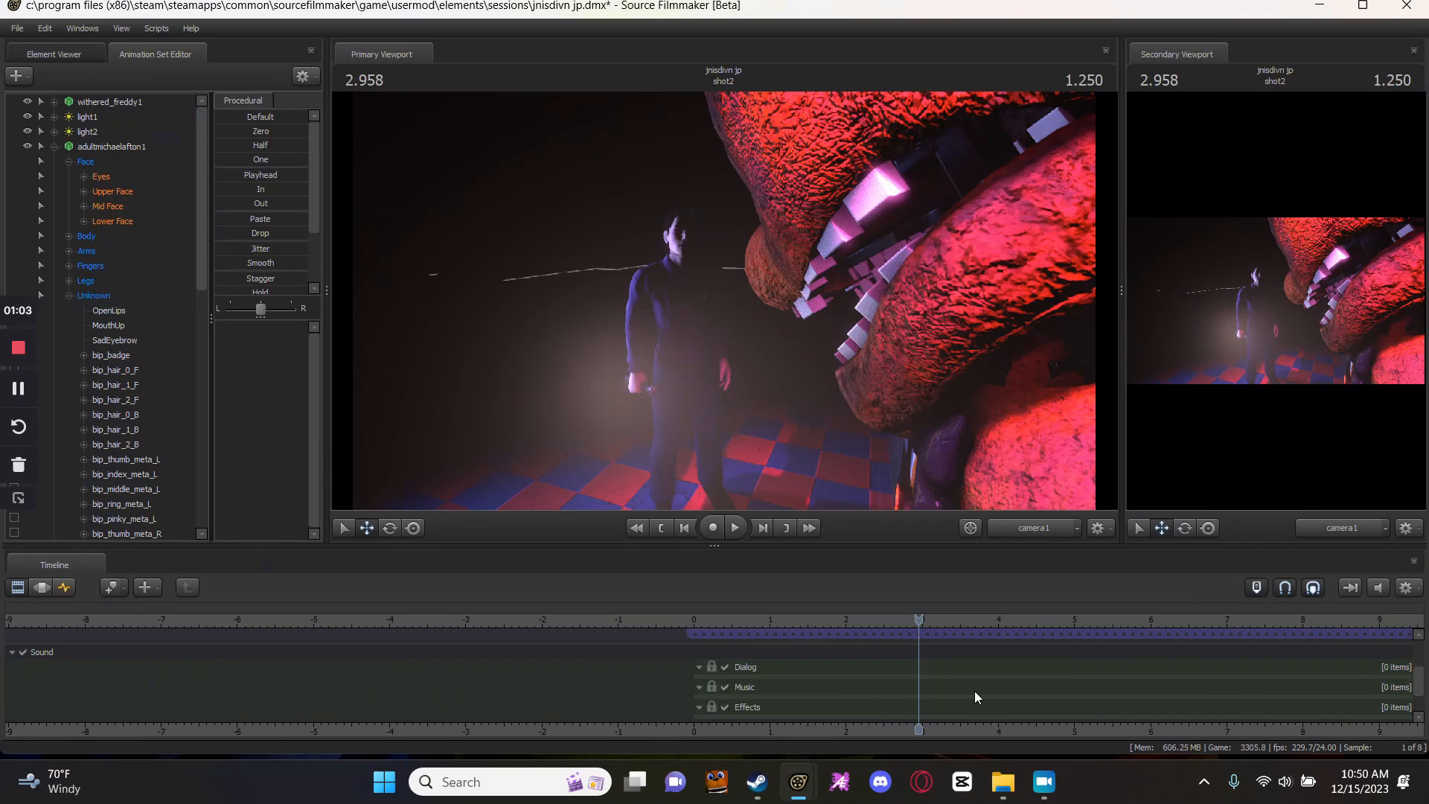
{"action": "right_click", "coordinate": [760, 785]}
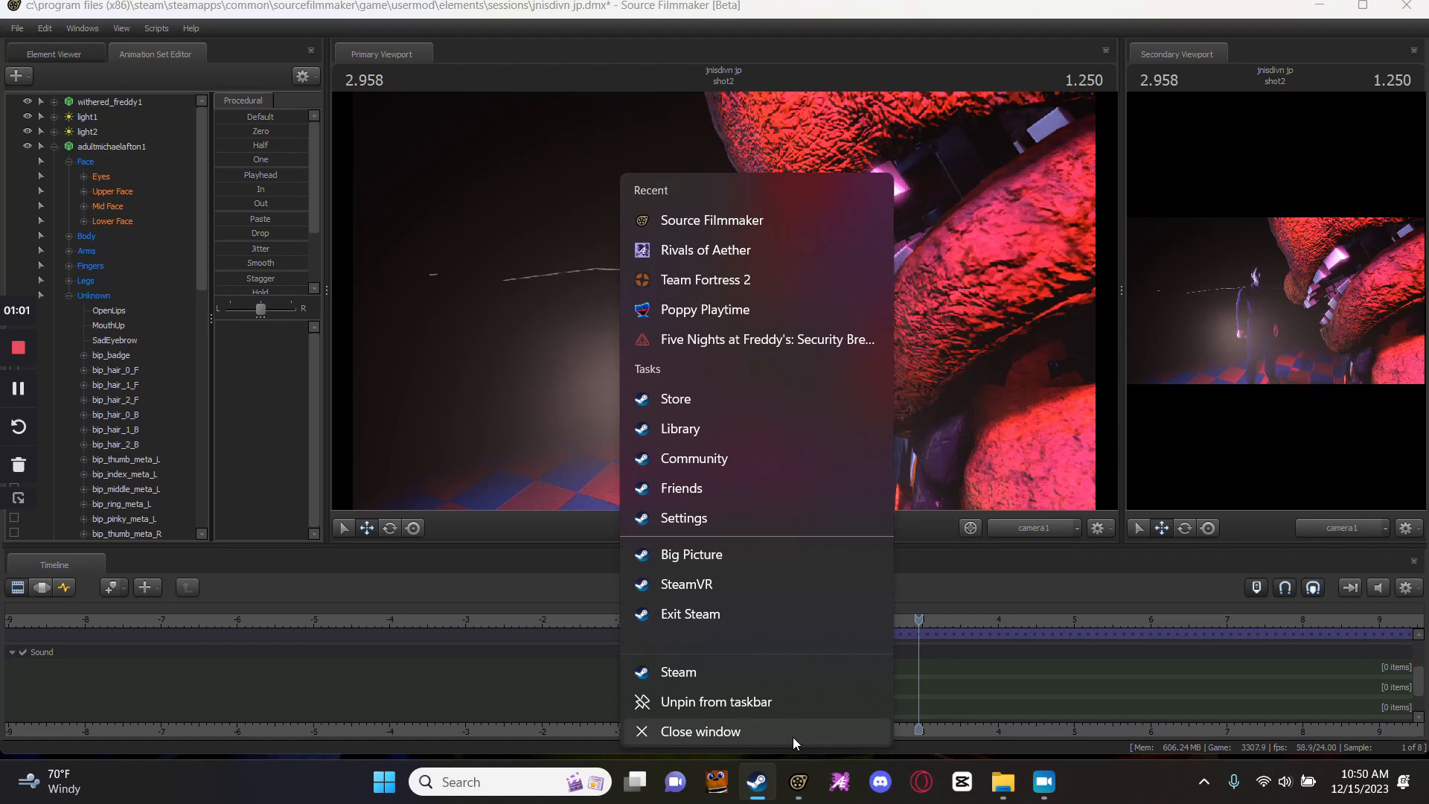
{"action": "left_click", "coordinate": [792, 736]}
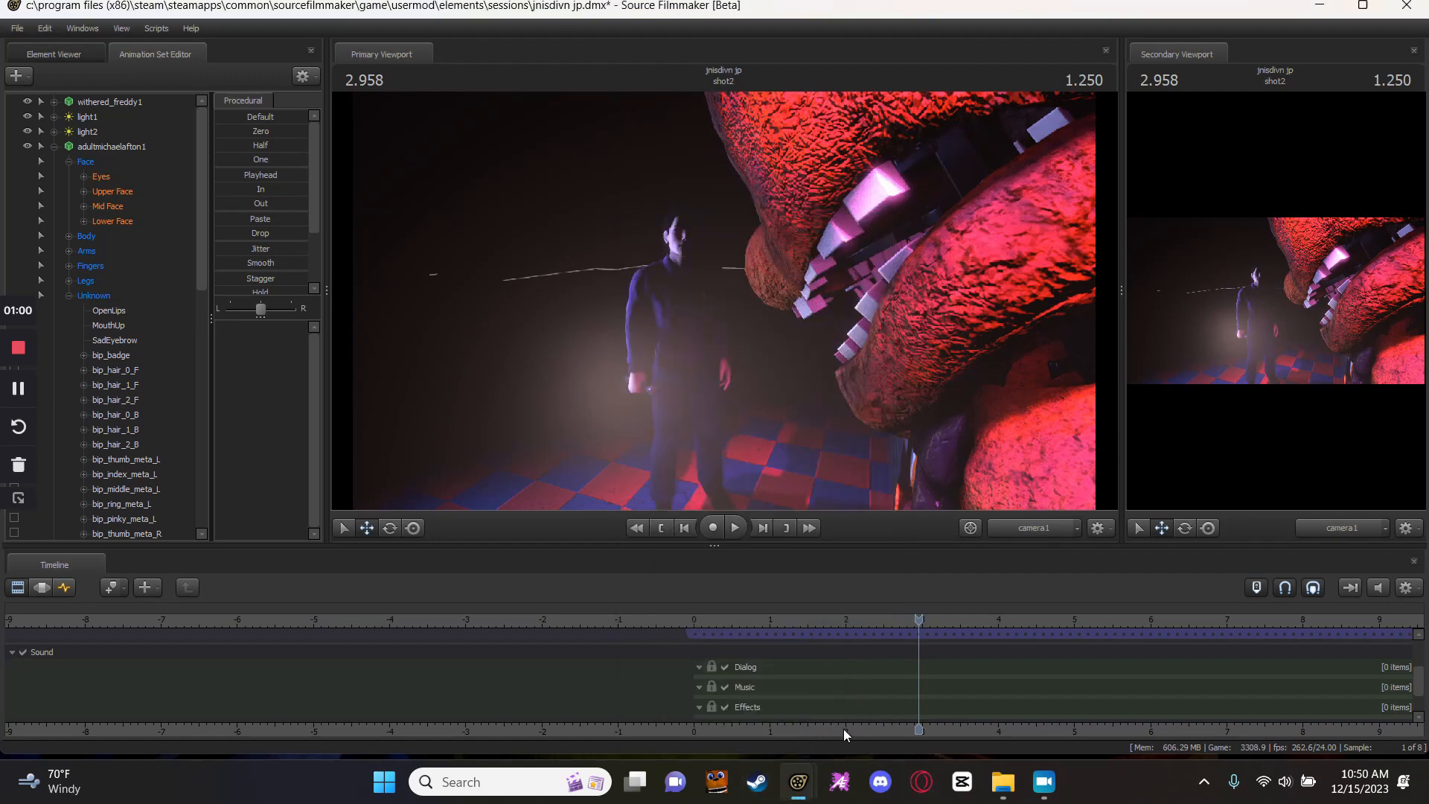
Open the sound import picker for the Music track, filter the WAVs to usermod and clear the text filter.
{"action": "right_click", "coordinate": [940, 690]}
{"action": "left_click", "coordinate": [968, 603]}
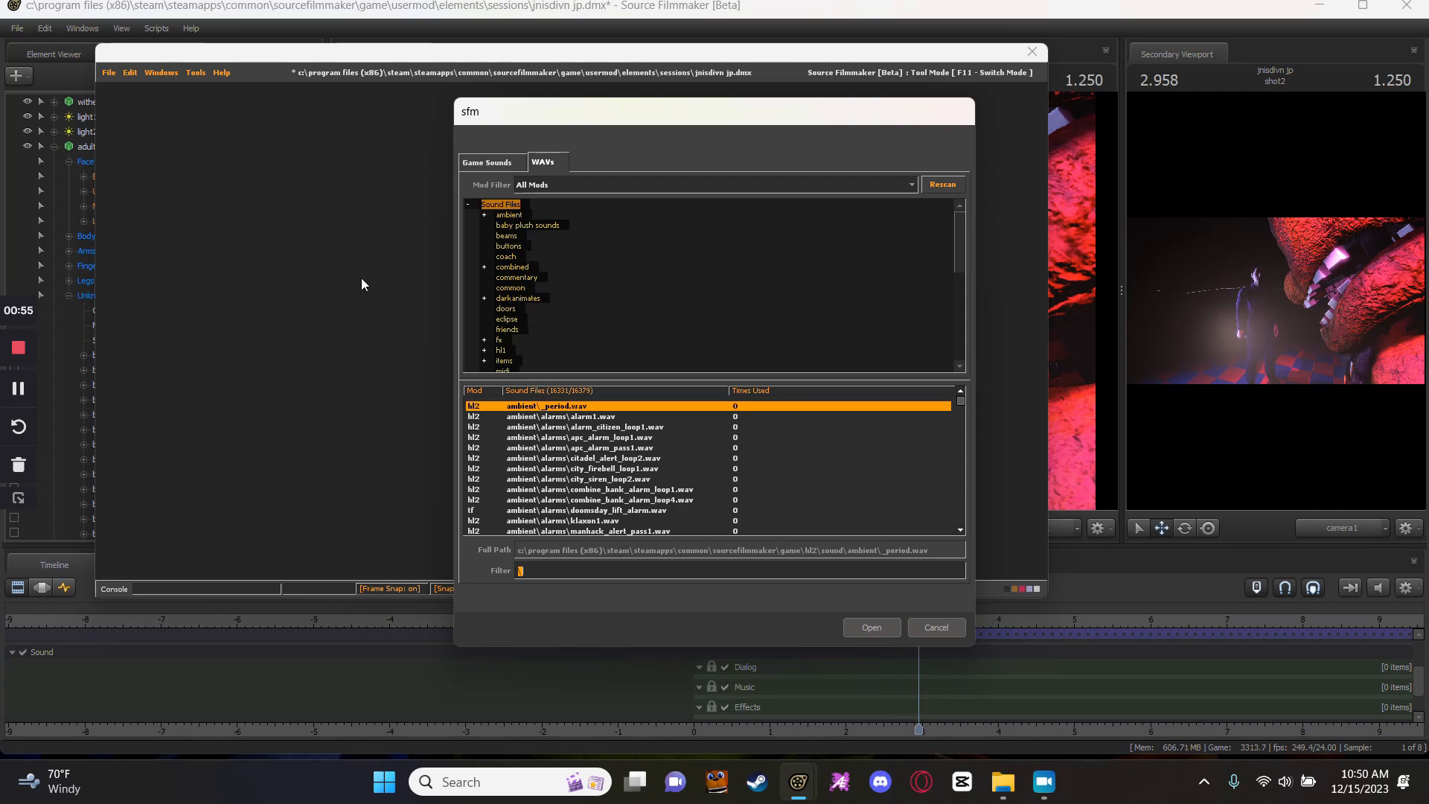
{"action": "left_click", "coordinate": [485, 163]}
{"action": "left_click", "coordinate": [558, 157]}
{"action": "left_click", "coordinate": [580, 184]}
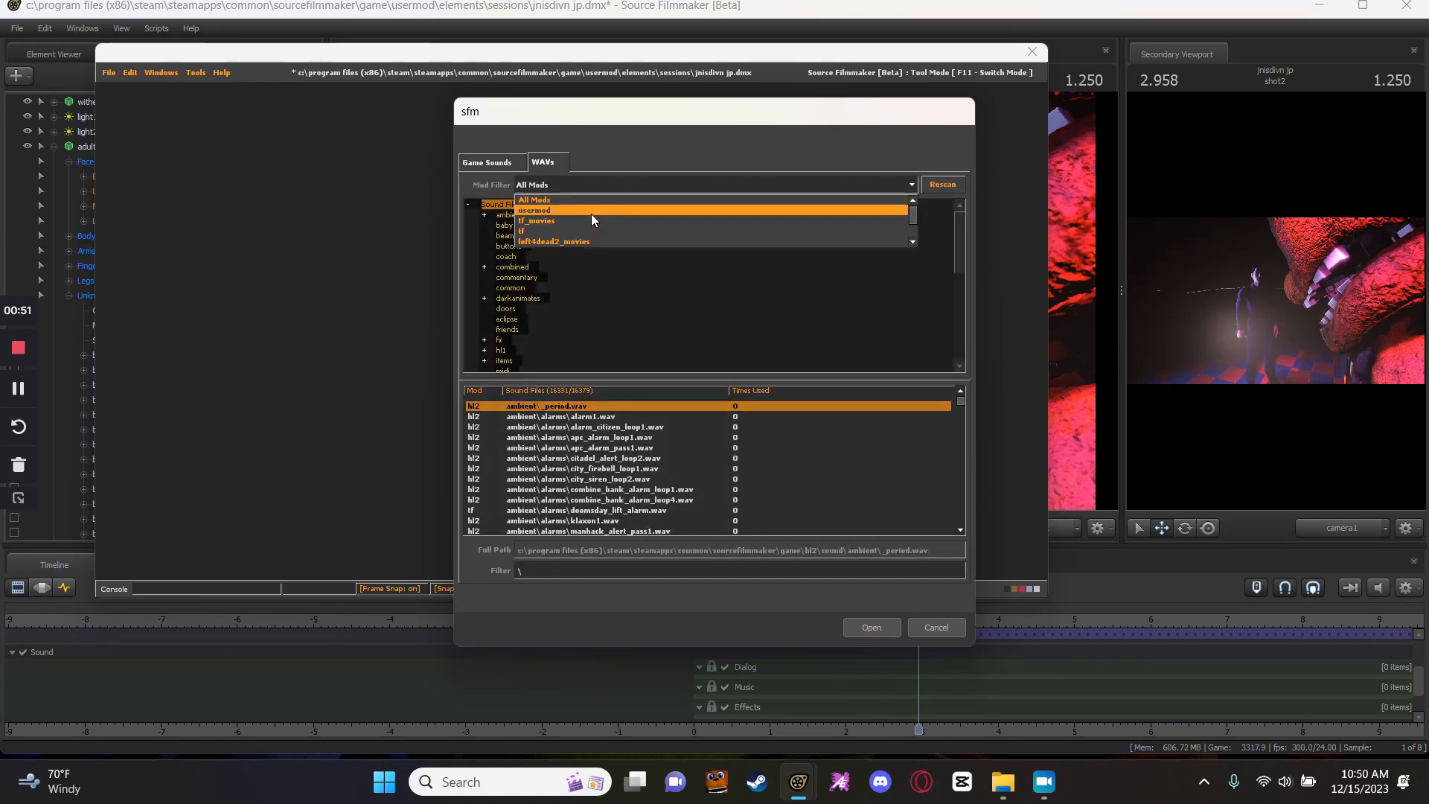
{"action": "left_click", "coordinate": [591, 213]}
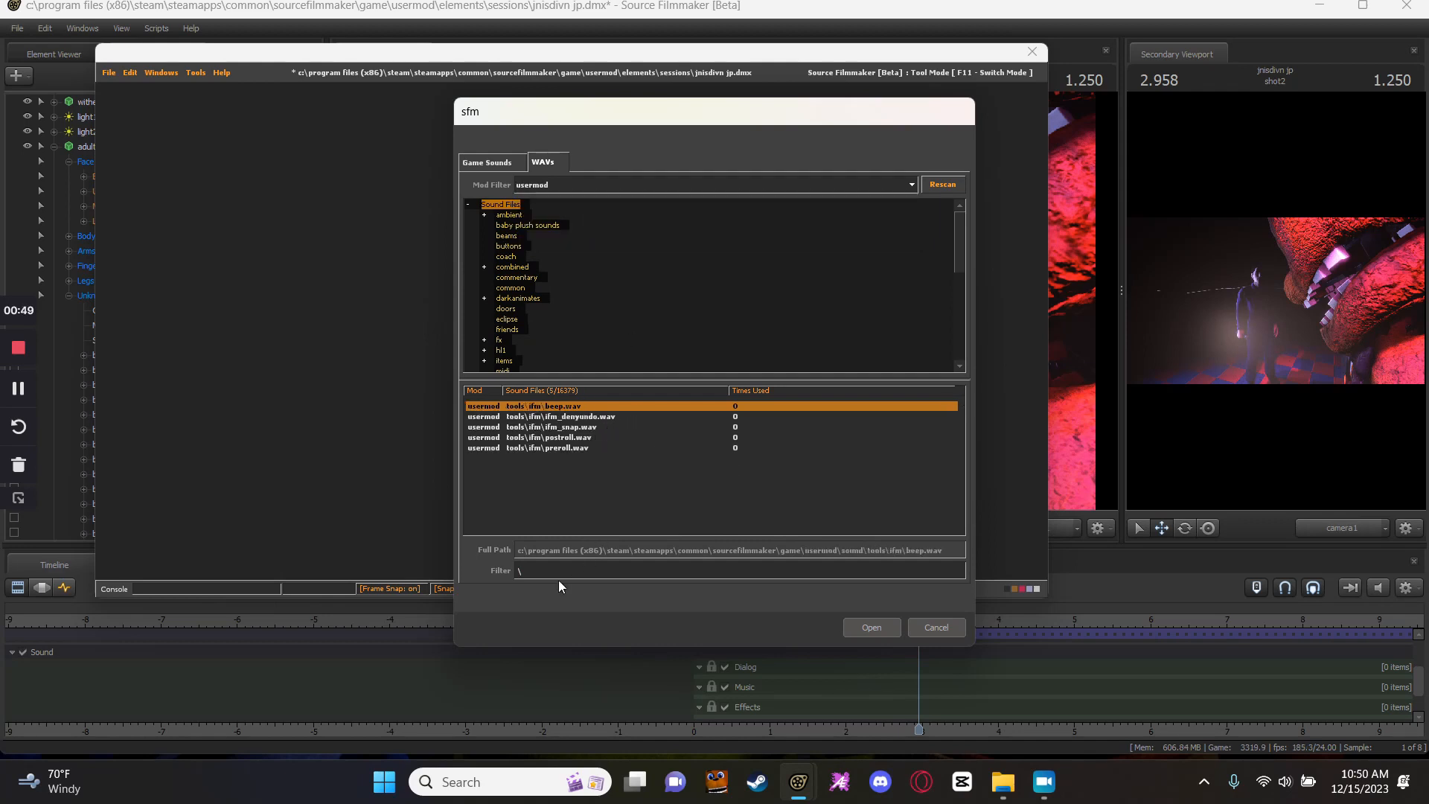
{"action": "key", "text": "BackSpace"}
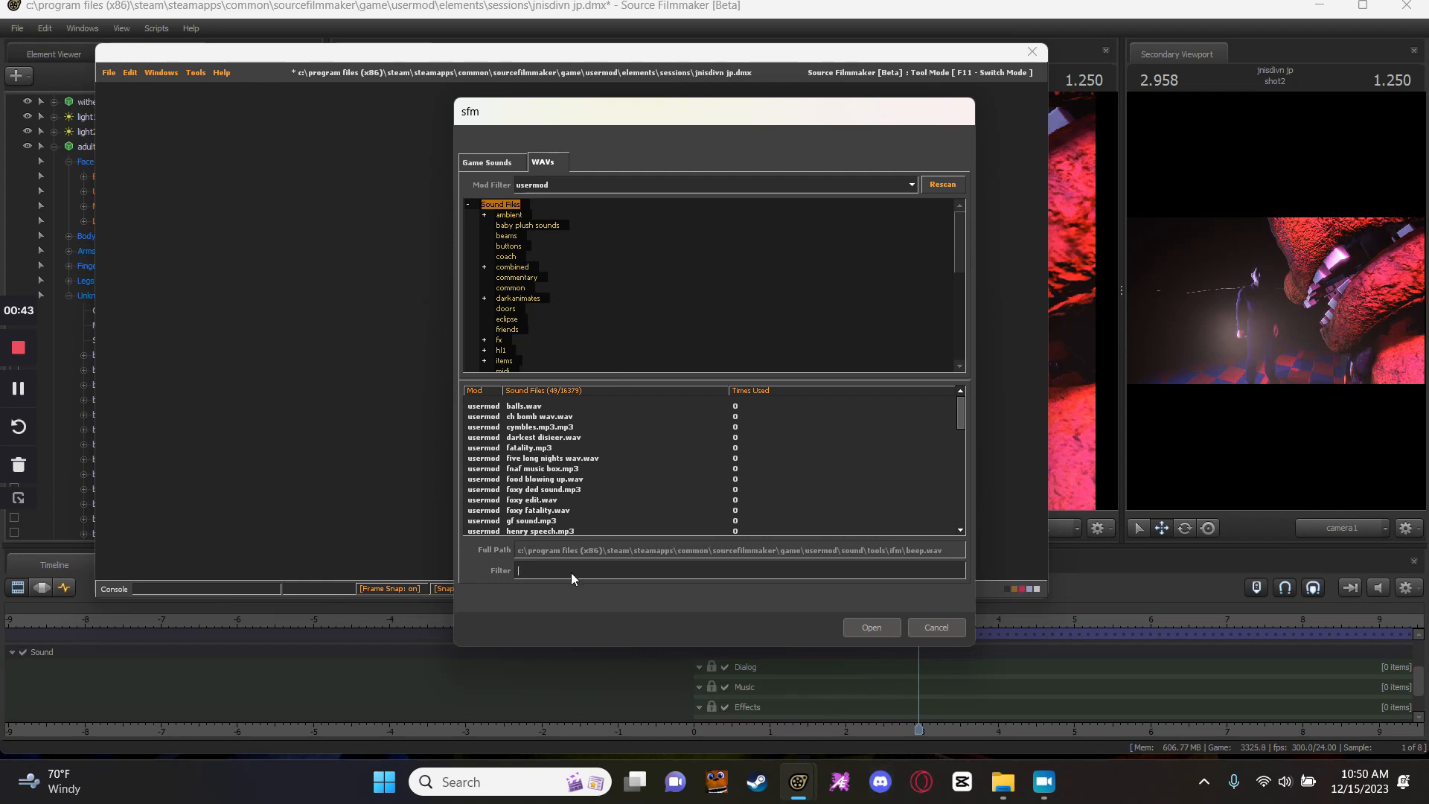
Look through the usermod sound files for the newly added sound effect and close the picker without importing anything.
{"action": "scroll", "coordinate": [645, 535], "scroll_direction": "down", "scroll_amount": 4}
{"action": "left_click_drag", "start_coordinate": [566, 531], "coordinate": [577, 547]}
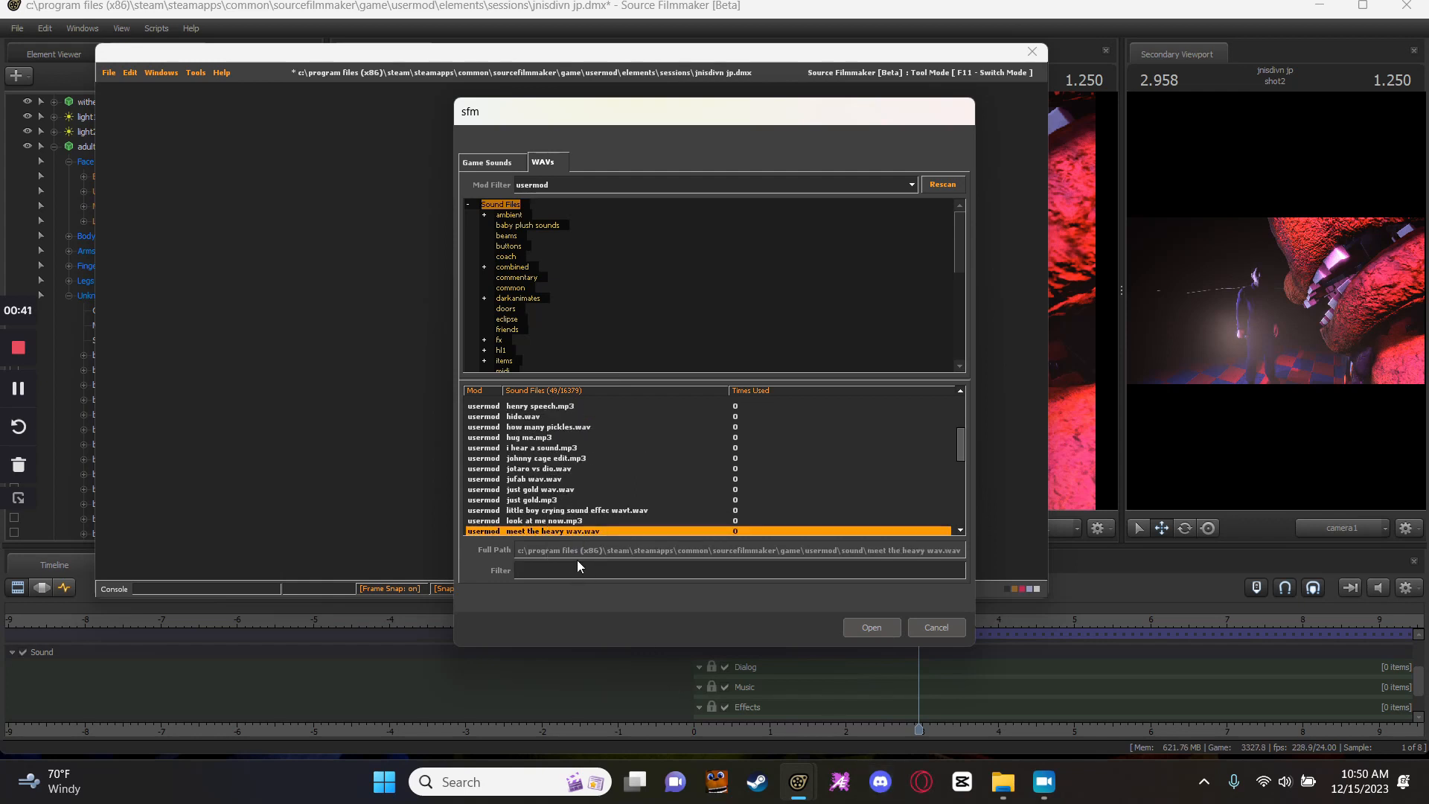
{"action": "left_click", "coordinate": [555, 488]}
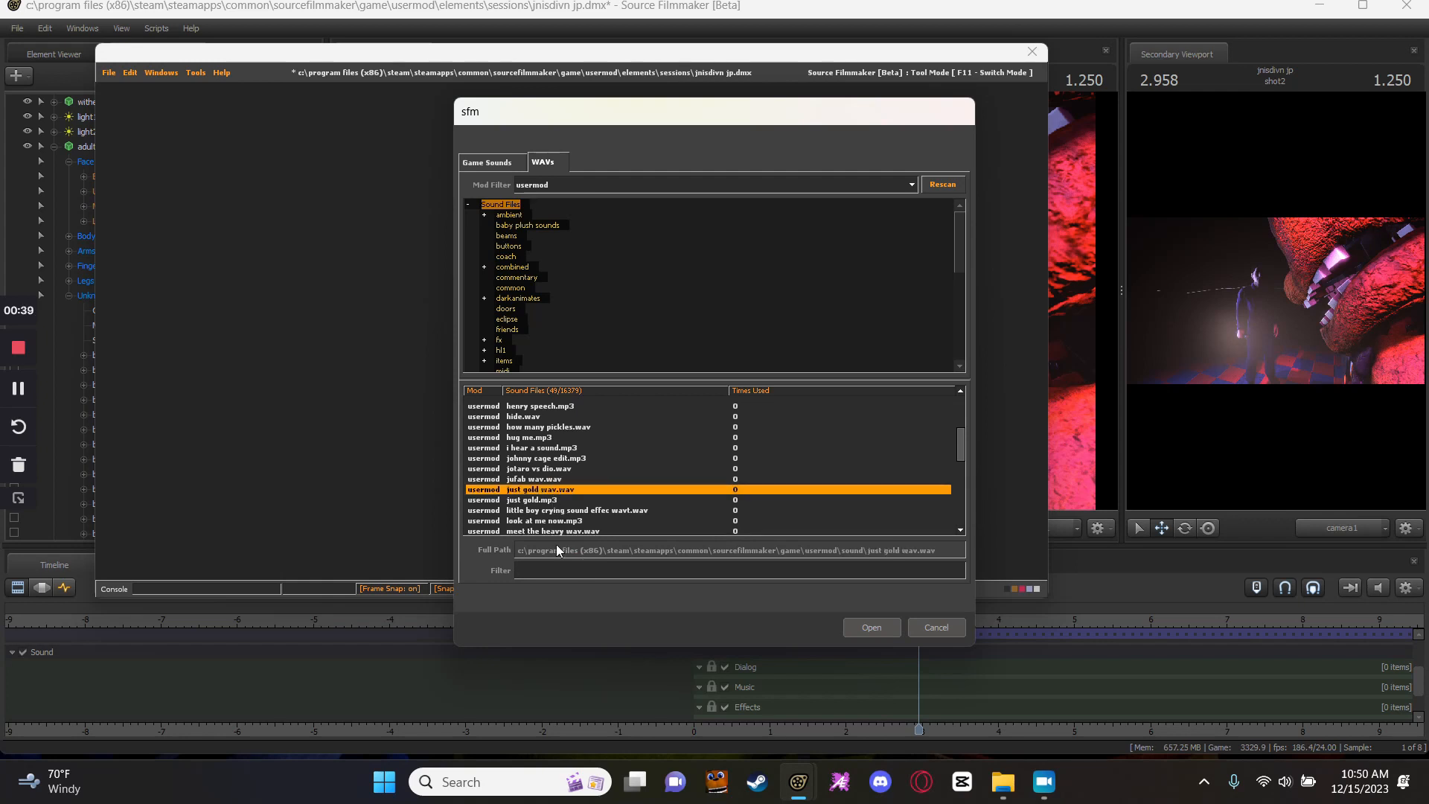
{"action": "left_click", "coordinate": [563, 499]}
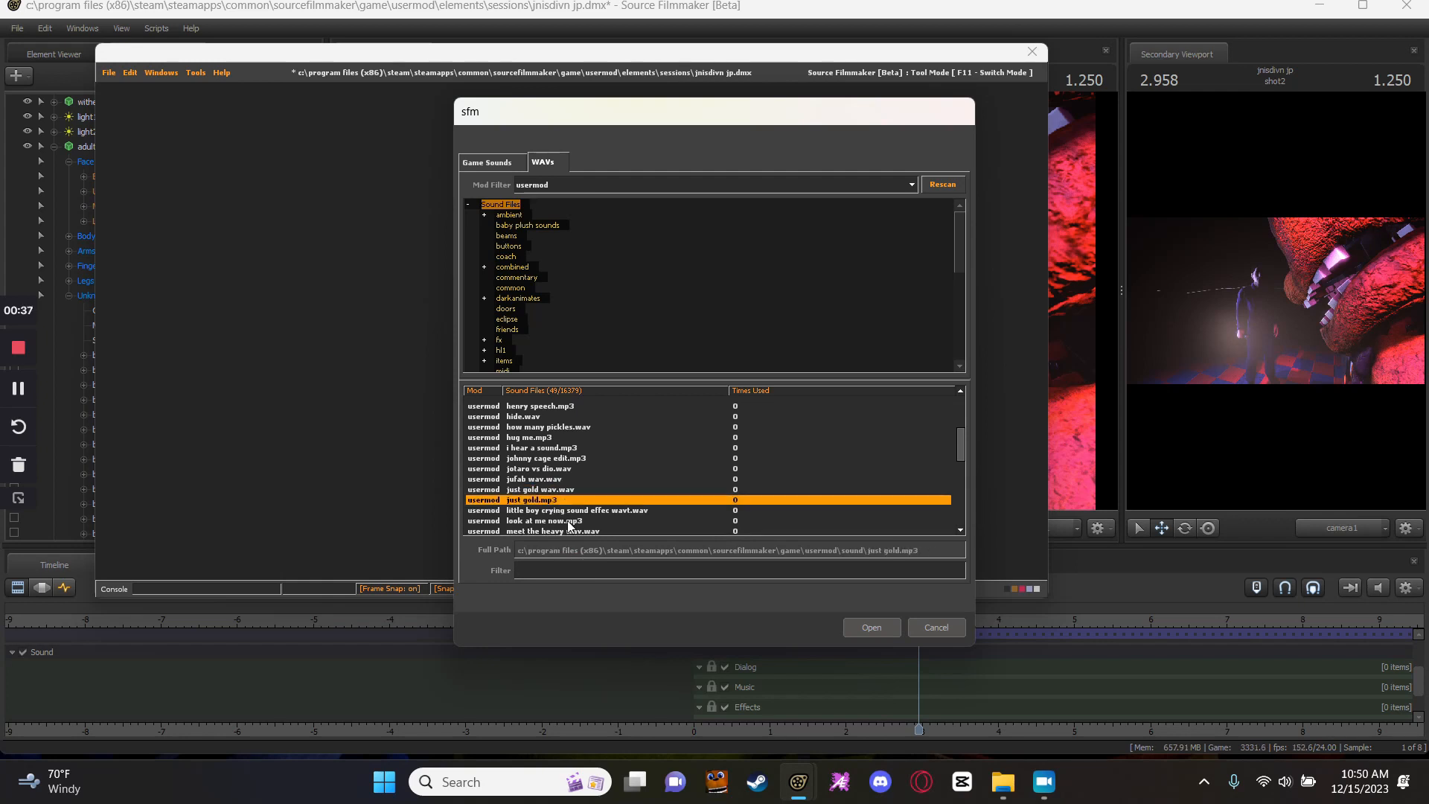
{"action": "left_click", "coordinate": [579, 520]}
{"action": "left_click", "coordinate": [590, 511]}
{"action": "scroll", "coordinate": [627, 533], "scroll_direction": "up", "scroll_amount": 2}
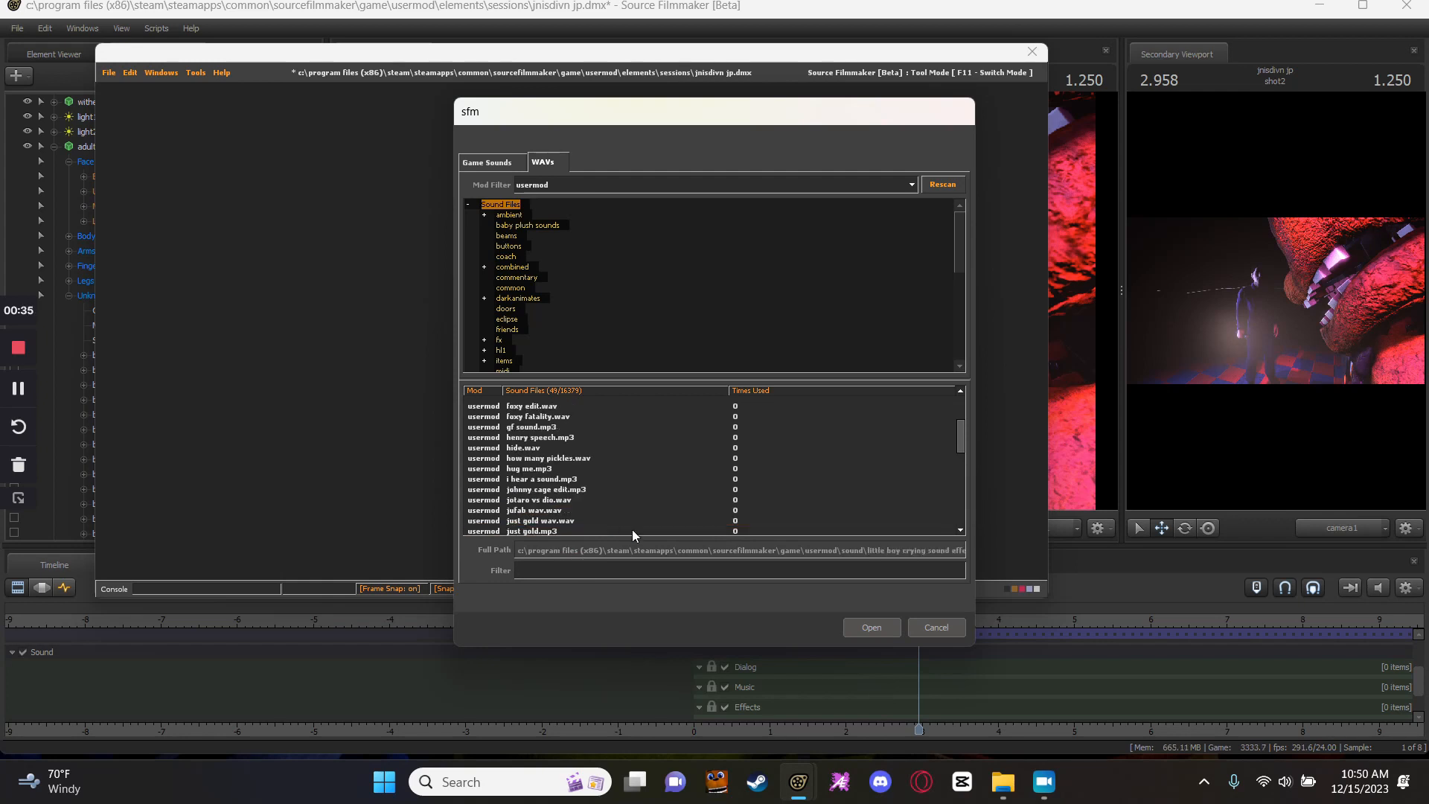
{"action": "left_click_drag", "start_coordinate": [963, 427], "coordinate": [948, 368]}
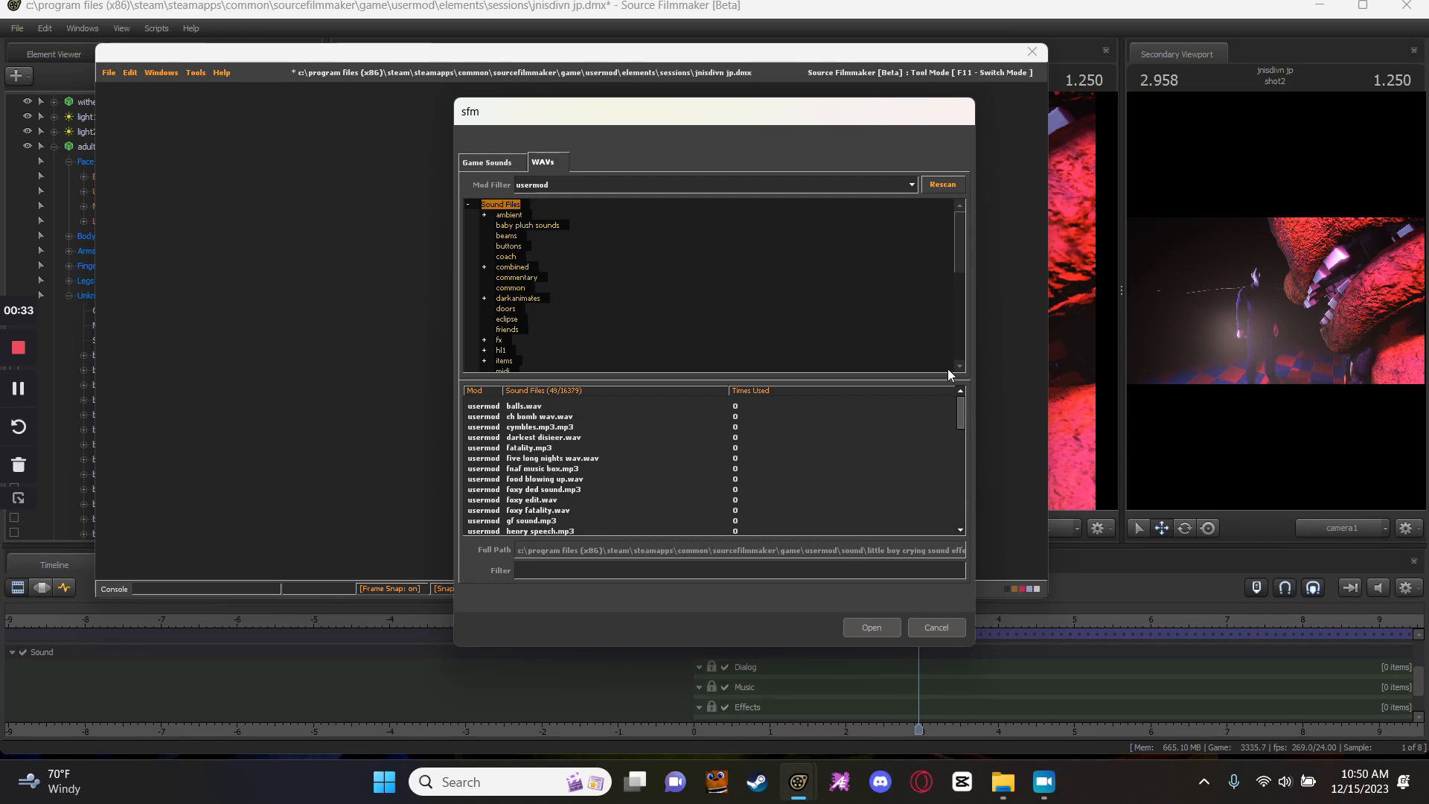
{"action": "left_click", "coordinate": [703, 406]}
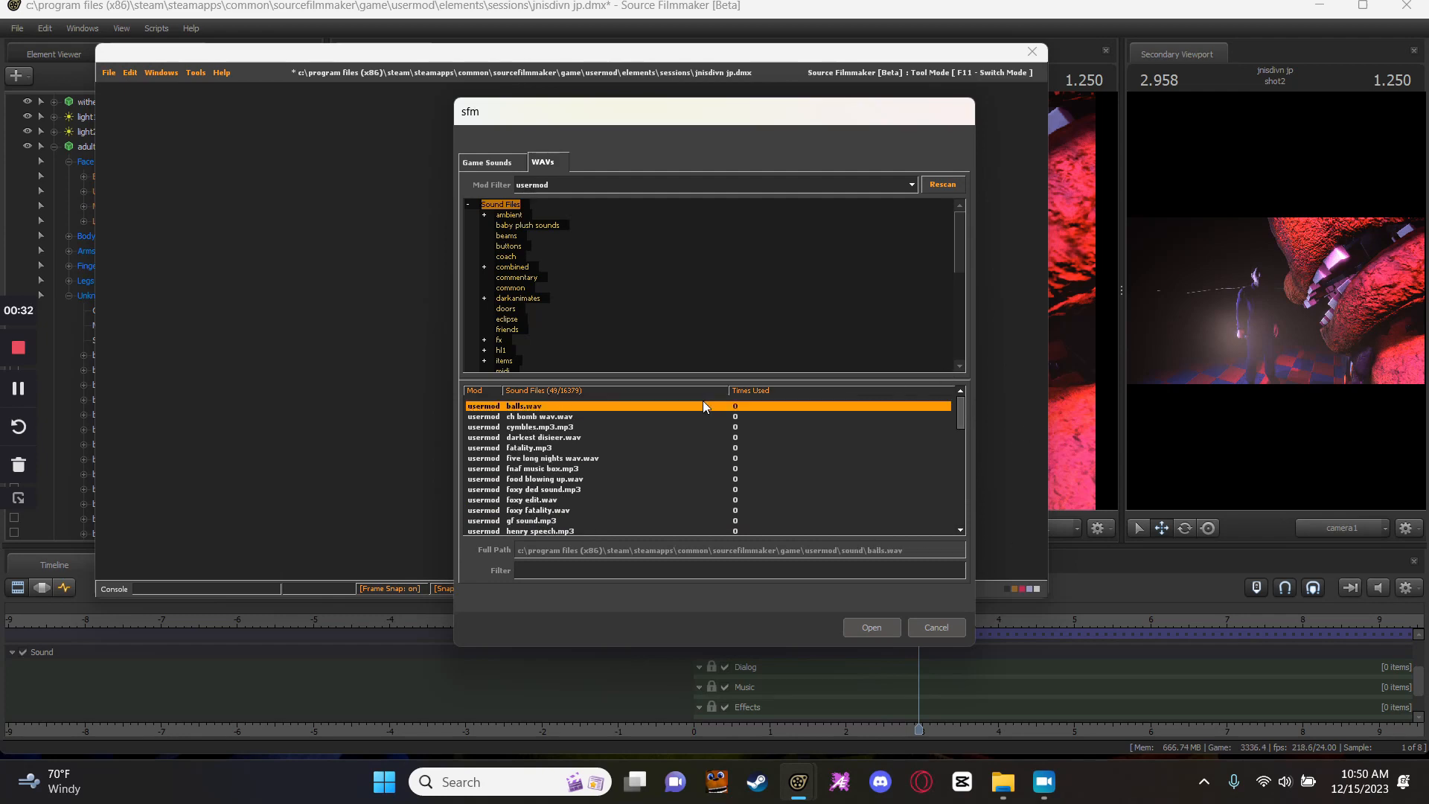
{"action": "left_click", "coordinate": [936, 627]}
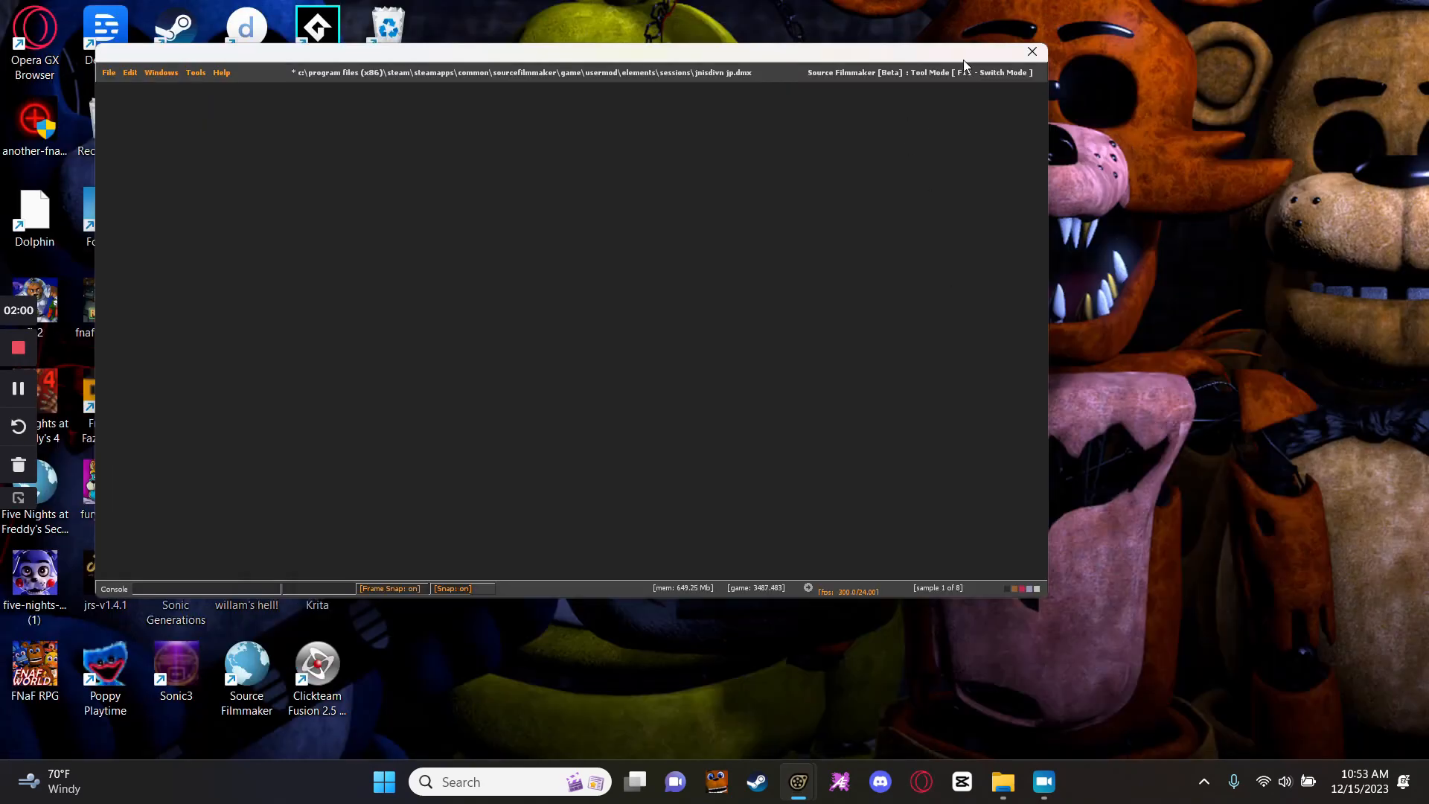
Move the Source Filmmaker window aside, switch to Opera GX and search the web for "audacity".
{"action": "left_click_drag", "start_coordinate": [964, 65], "coordinate": [1412, 557]}
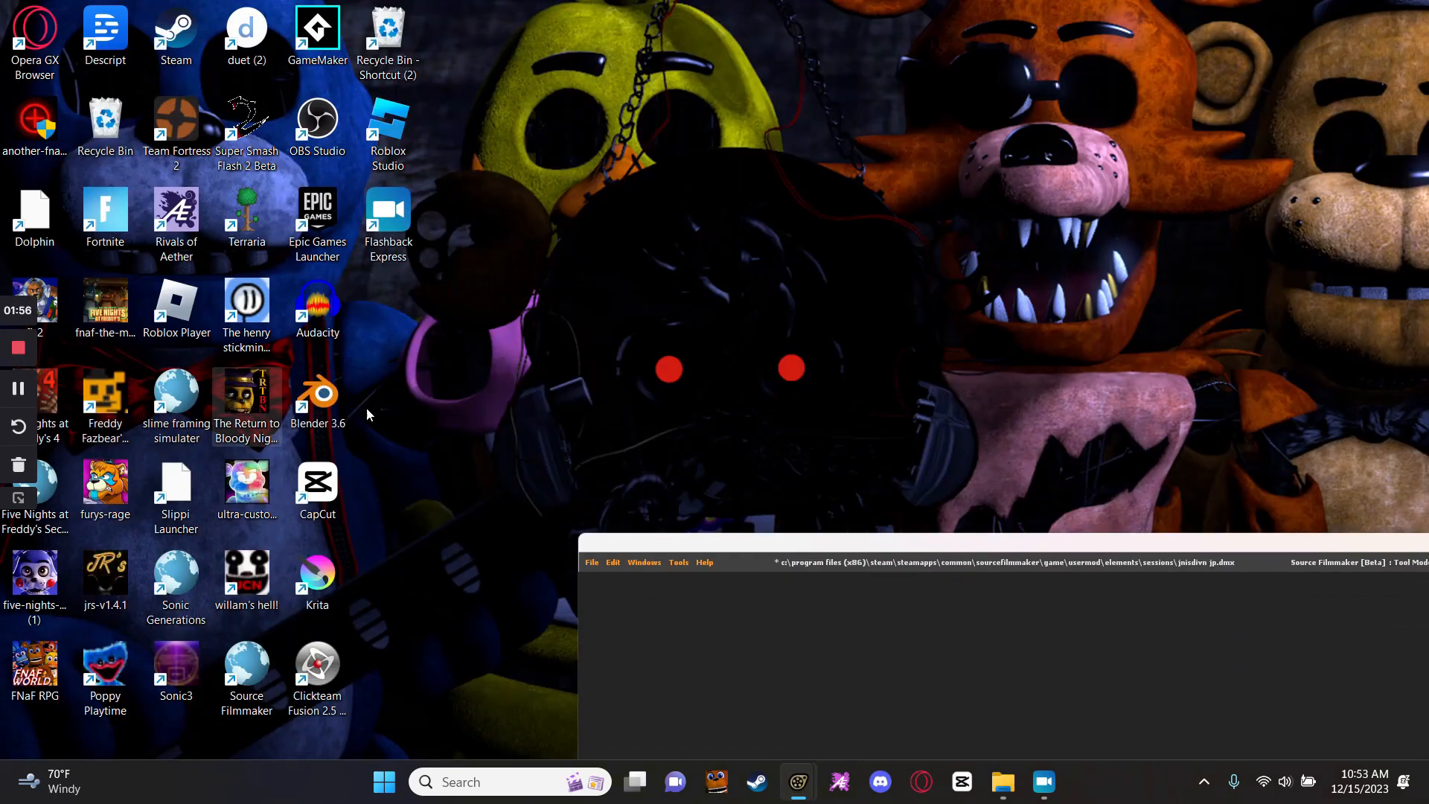
{"action": "left_click", "coordinate": [927, 790]}
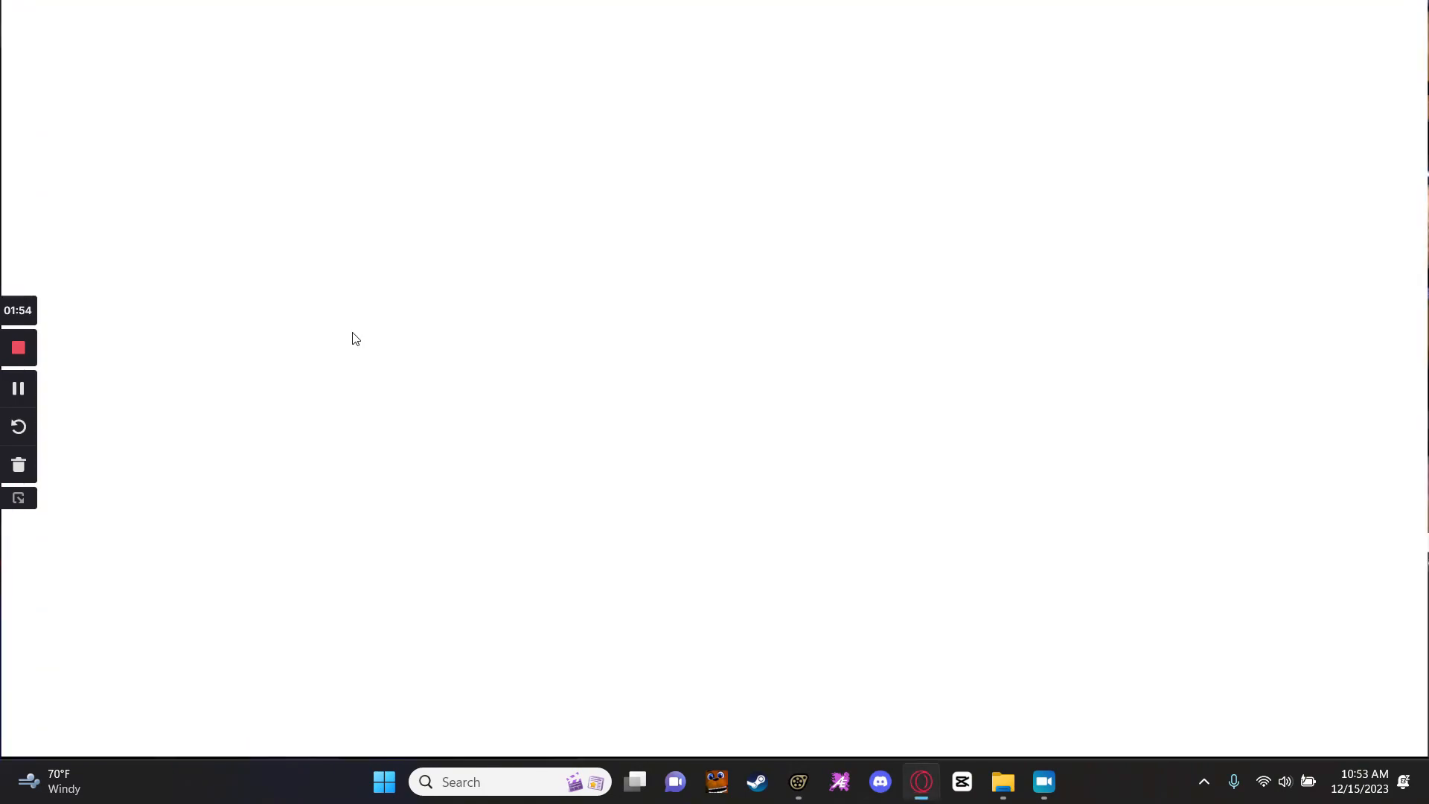
{"action": "type", "text": "audacu"}
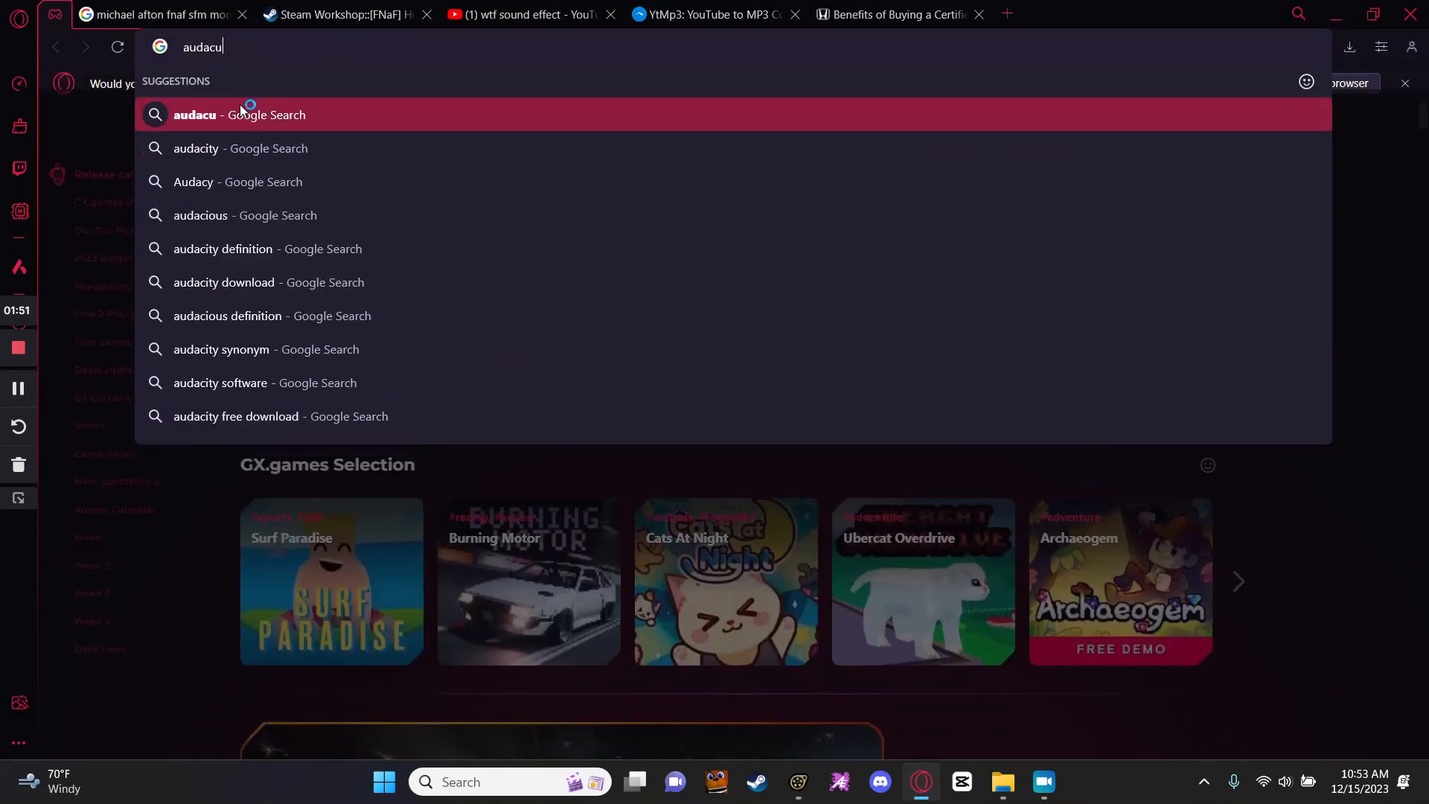
{"action": "key", "text": "BackSpace"}
{"action": "type", "text": "ity"}
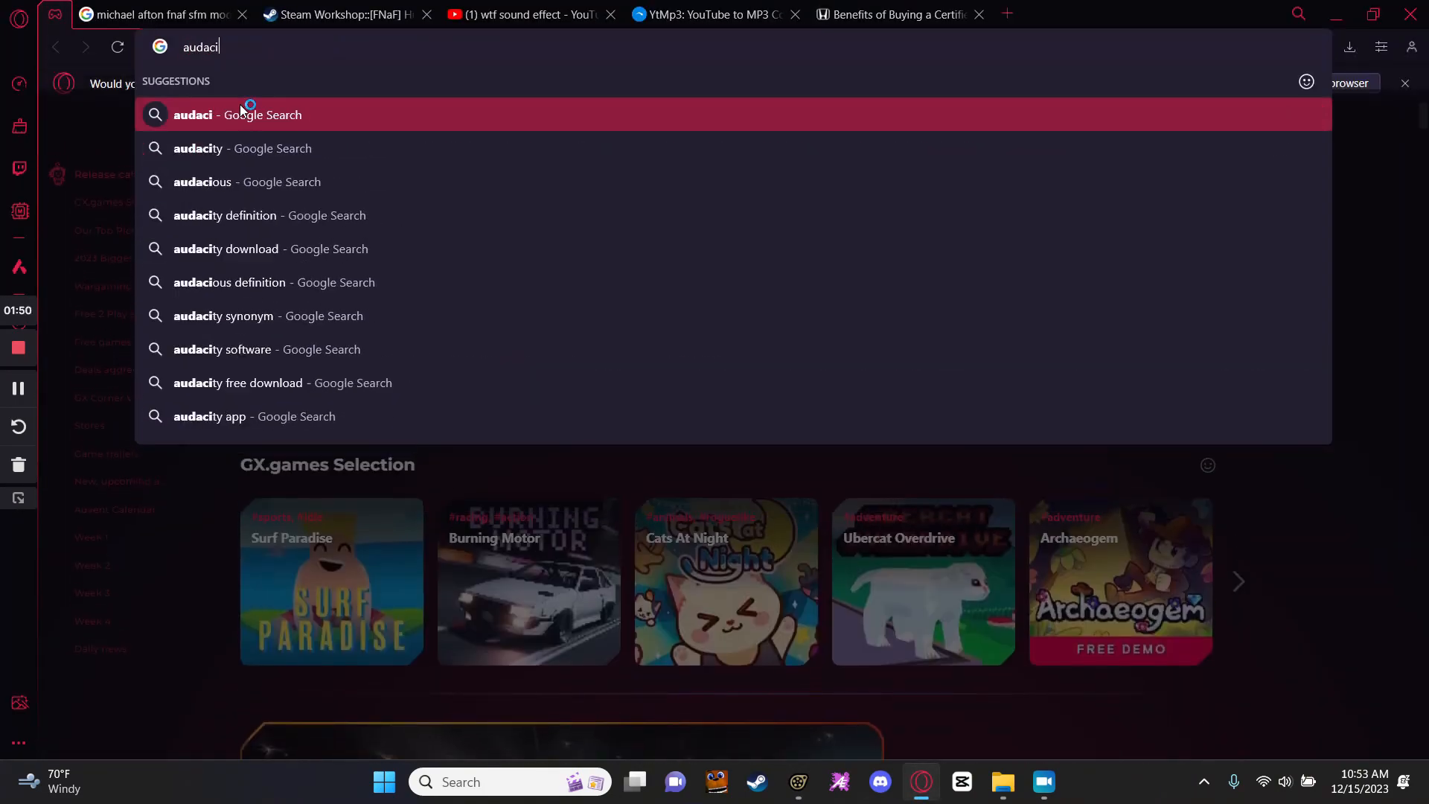
{"action": "key", "text": "Return"}
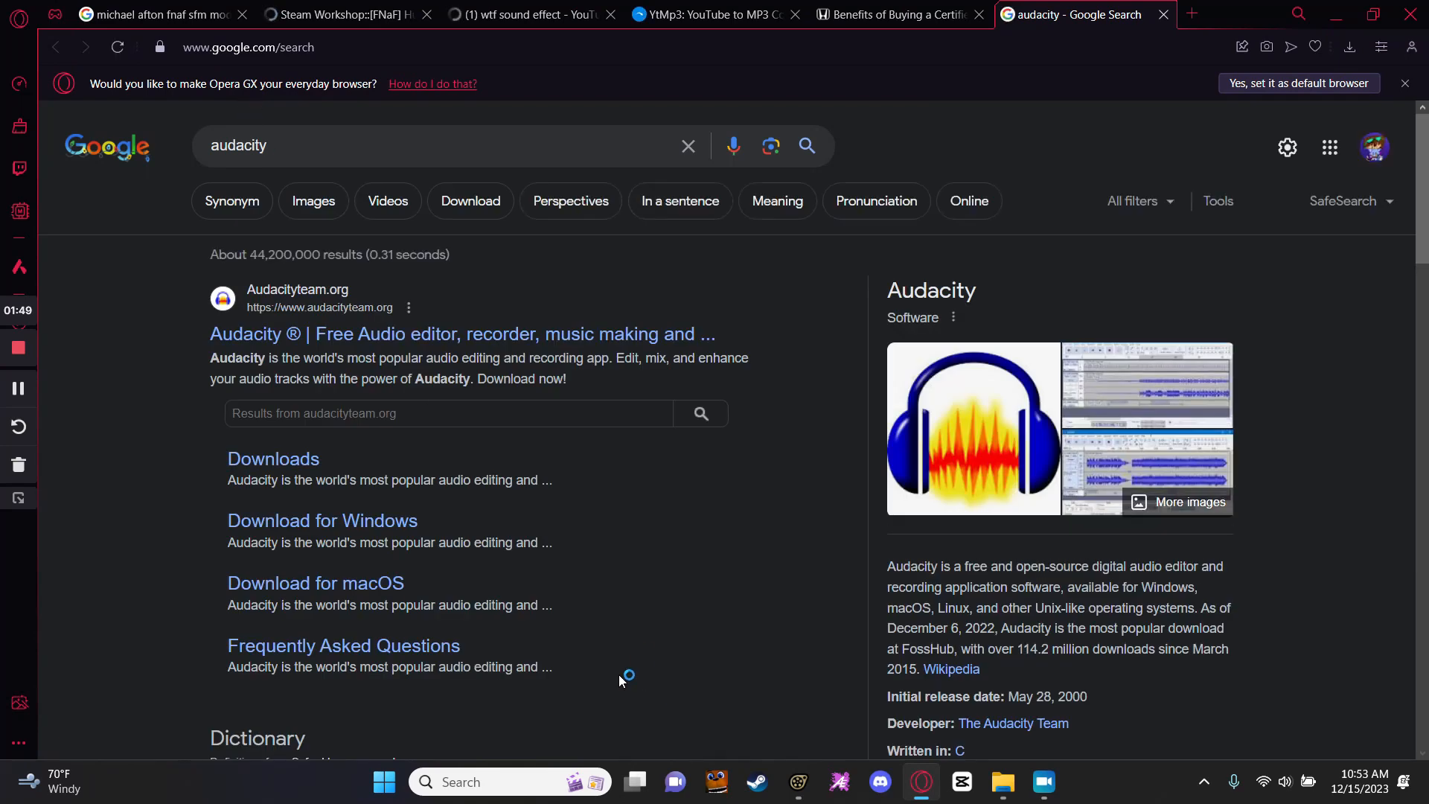
Open the official Audacity website, view its Audacity 3.4.2 download option and close the browser.
{"action": "left_click", "coordinate": [622, 337]}
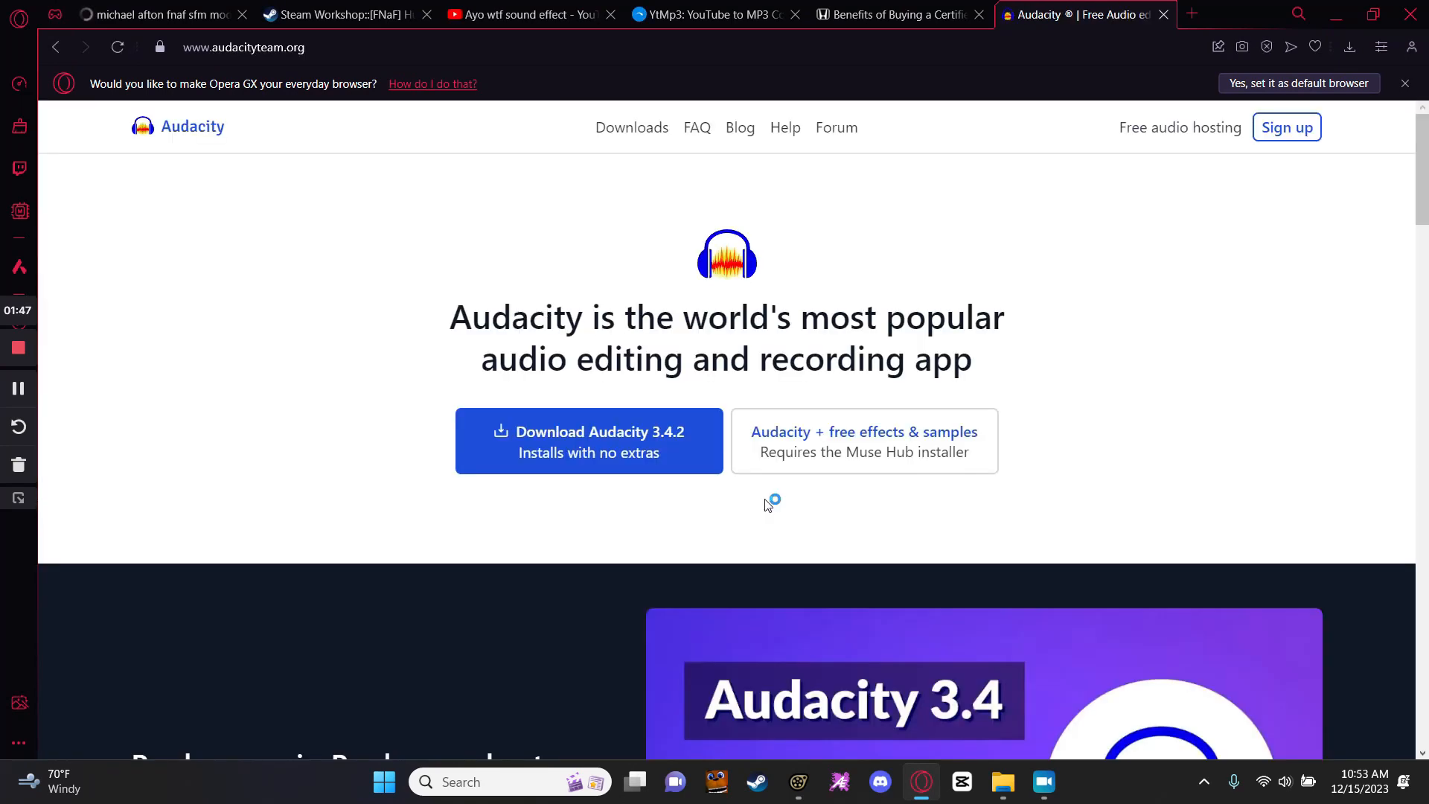
{"action": "left_click", "coordinate": [638, 434]}
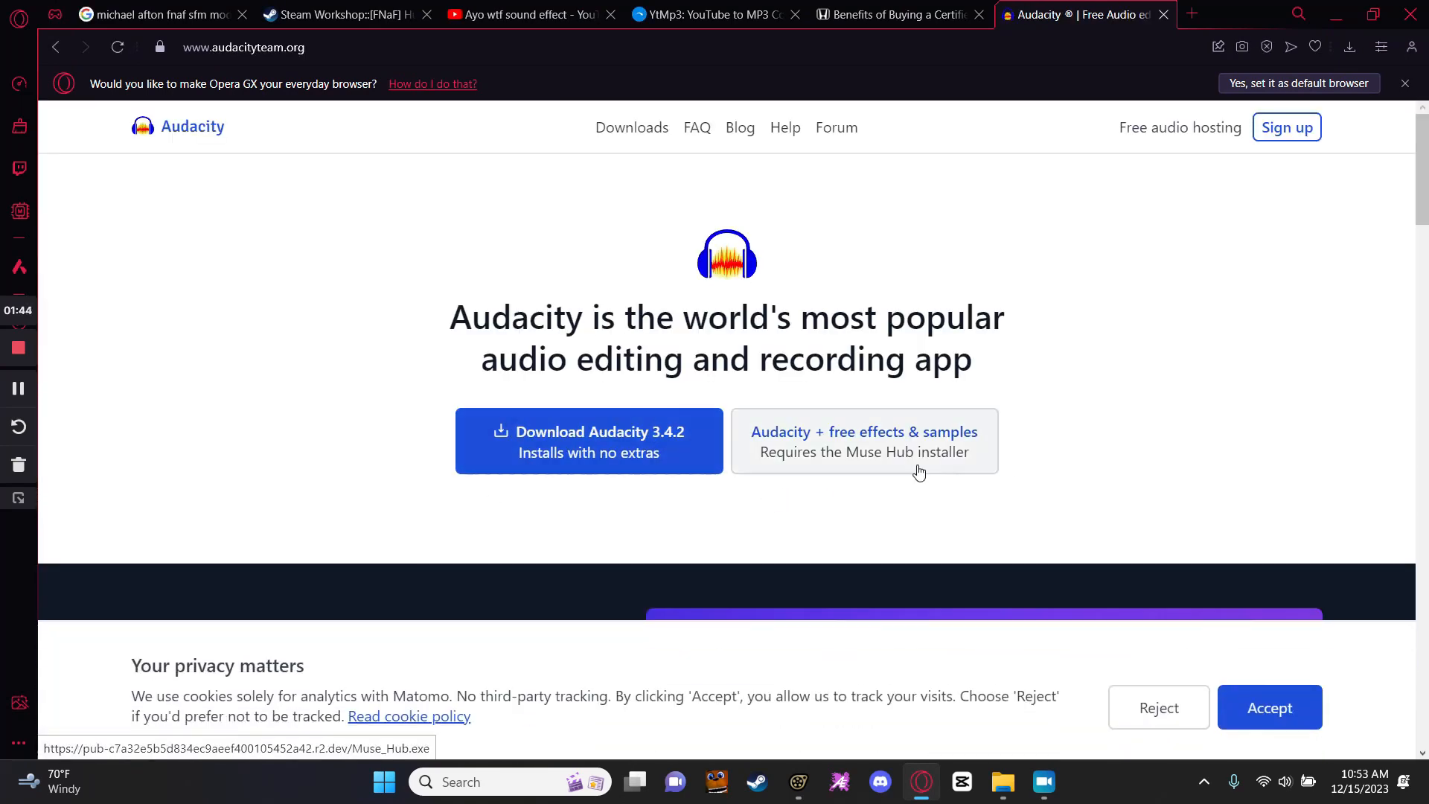
{"action": "left_click", "coordinate": [1403, 7]}
Launch Audacity from the desktop, skip the 3.4.2 update and dismiss the welcome dialog.
{"action": "left_click", "coordinate": [796, 437]}
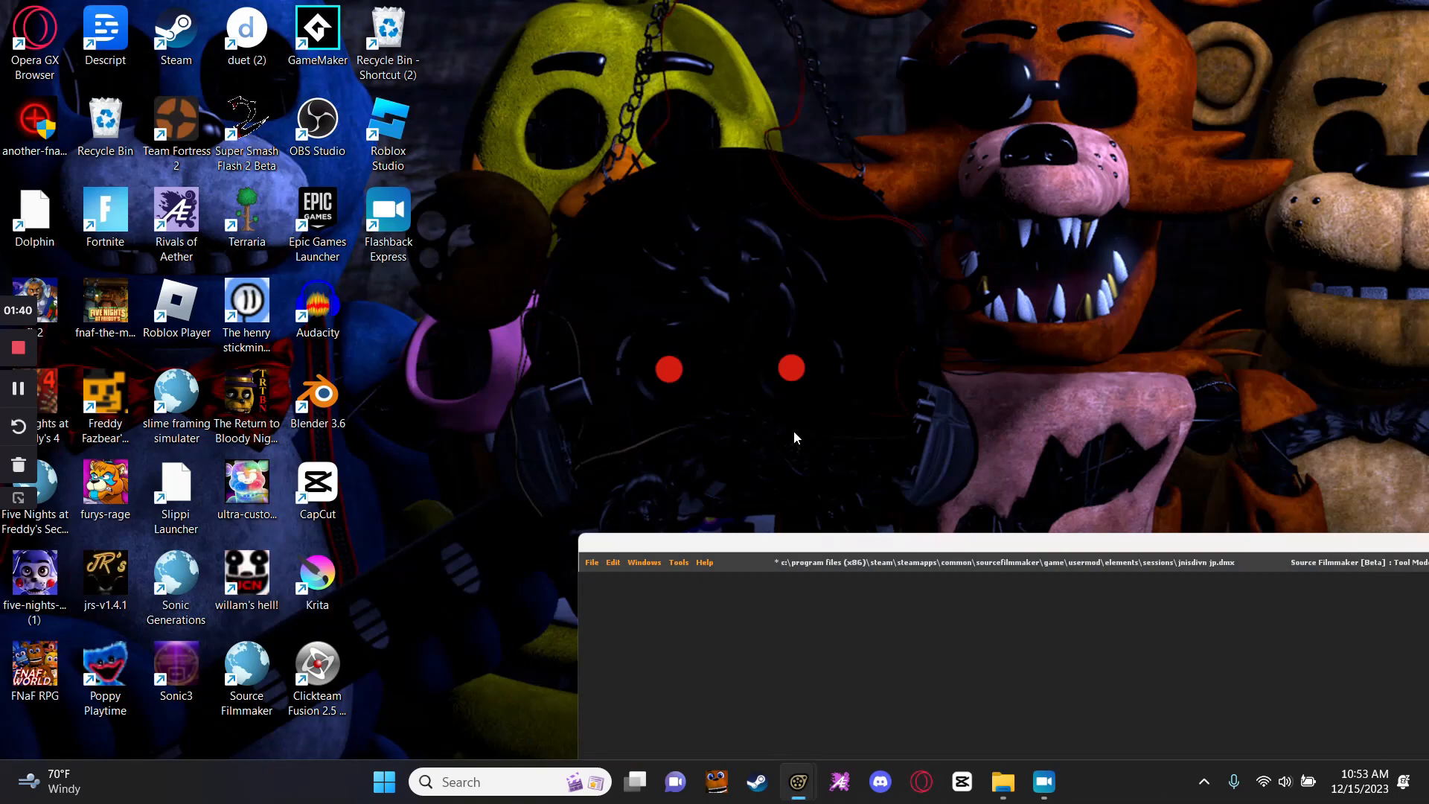
{"action": "left_click", "coordinate": [590, 224]}
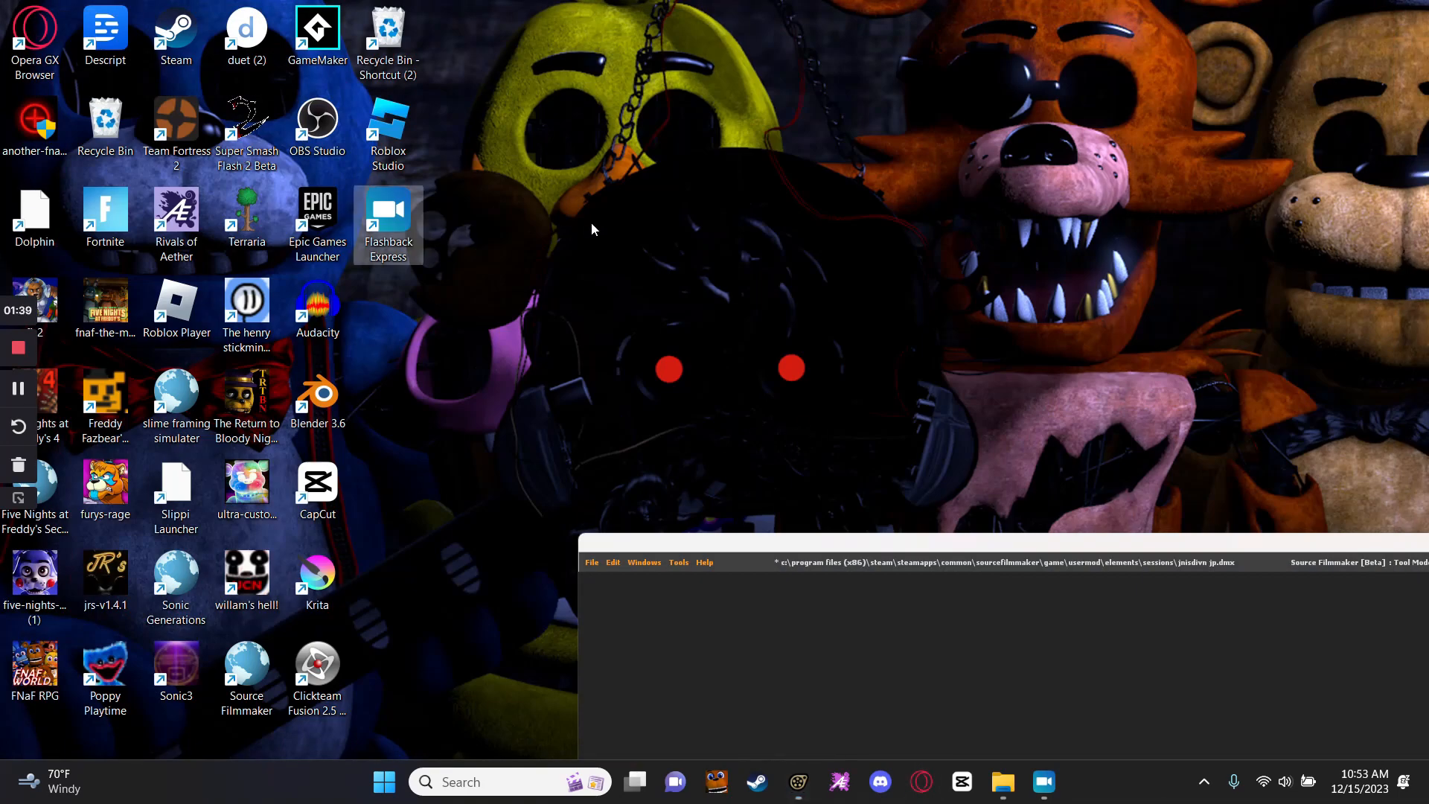
{"action": "double_click", "coordinate": [328, 314]}
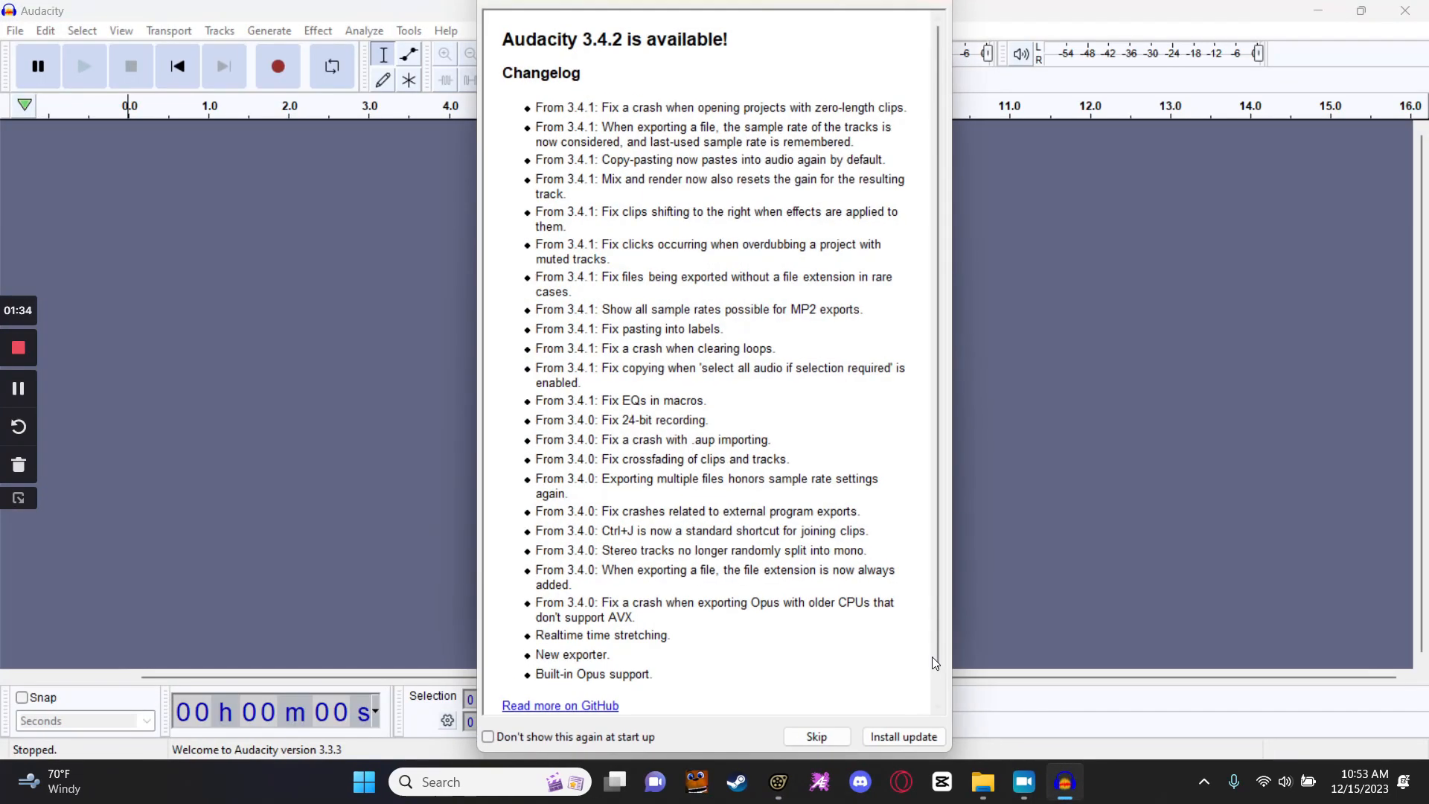
{"action": "left_click", "coordinate": [816, 734]}
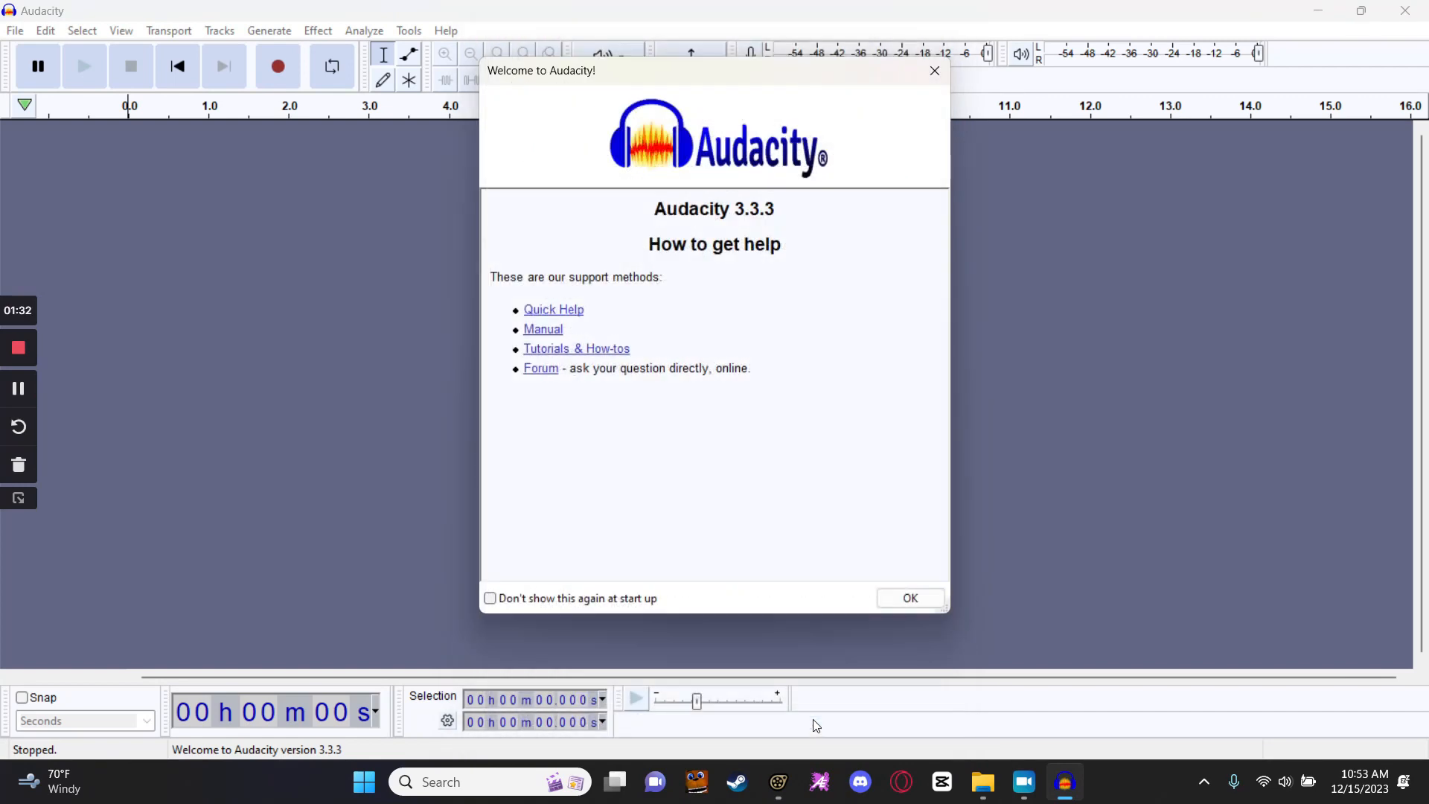
{"action": "left_click", "coordinate": [908, 596]}
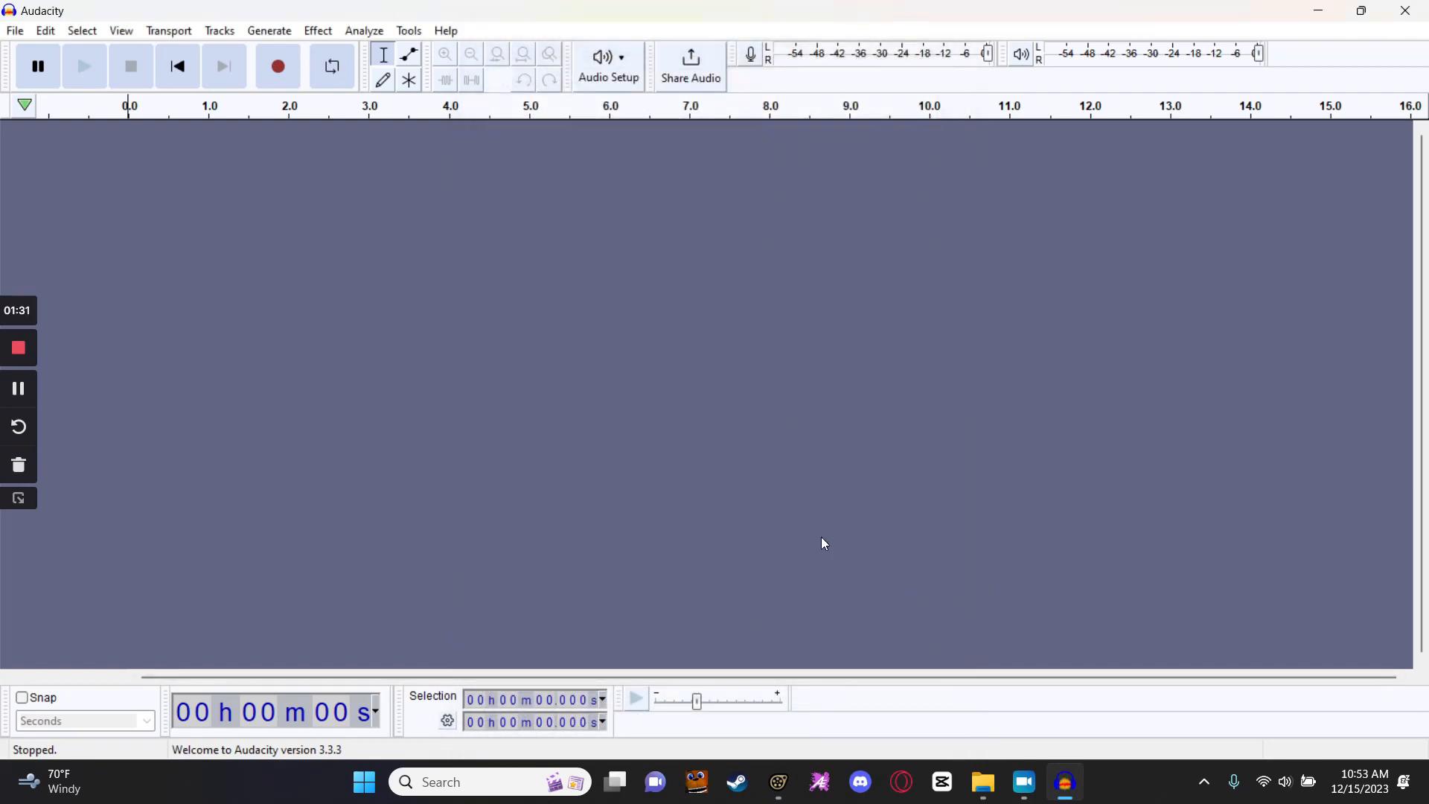
{"action": "left_click", "coordinate": [26, 34]}
{"action": "mouse_move", "coordinate": [171, 207]}
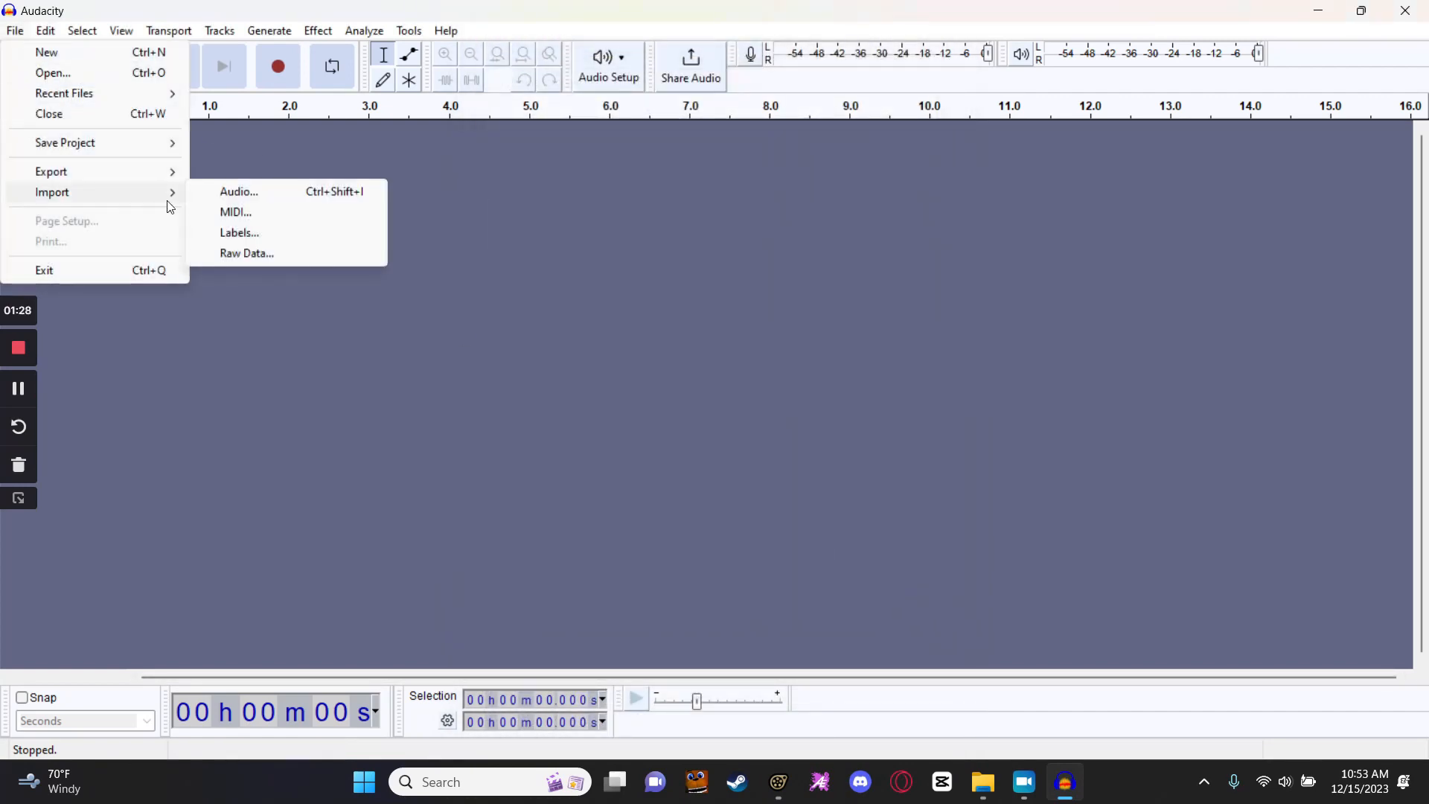
{"action": "left_click", "coordinate": [287, 195]}
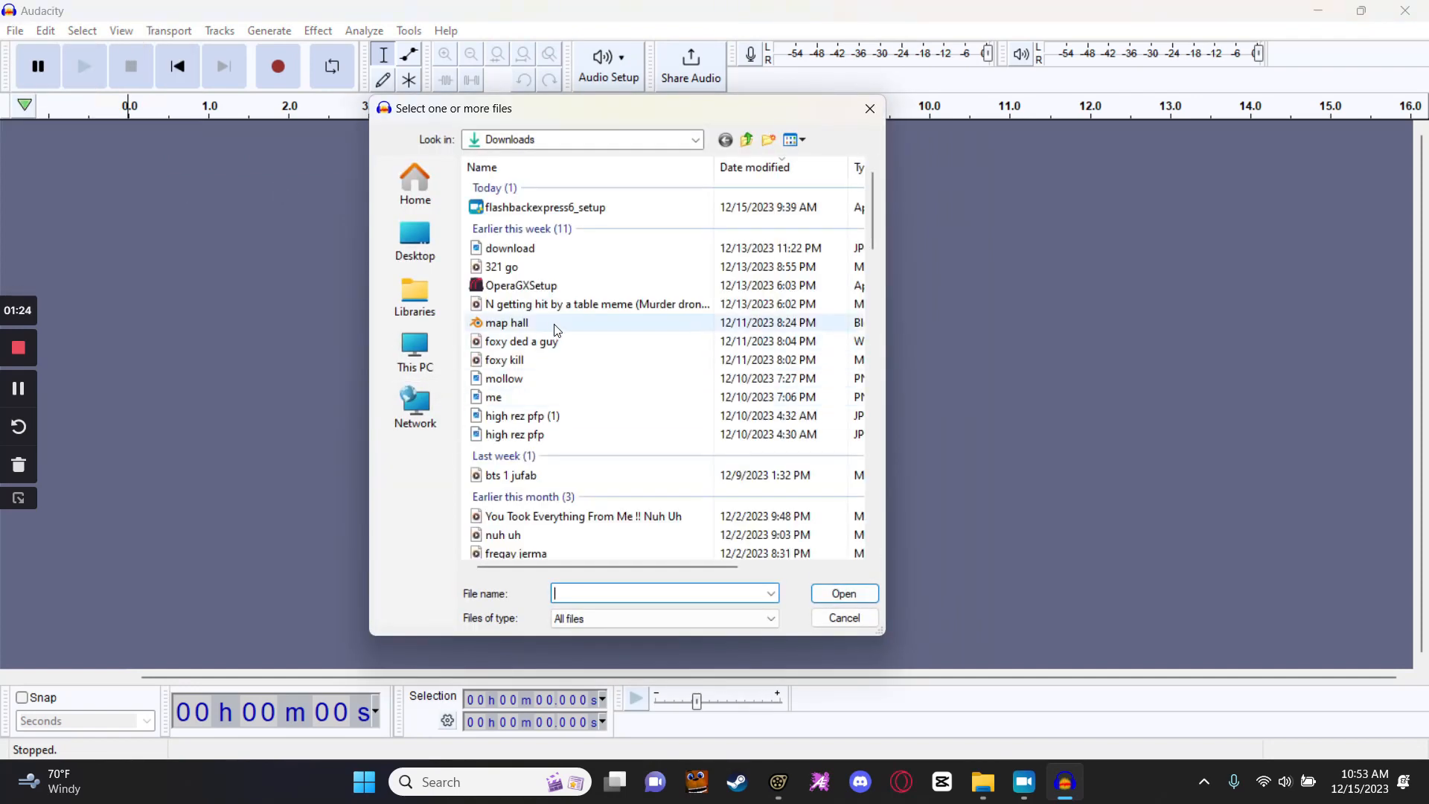
{"action": "left_click", "coordinate": [869, 110]}
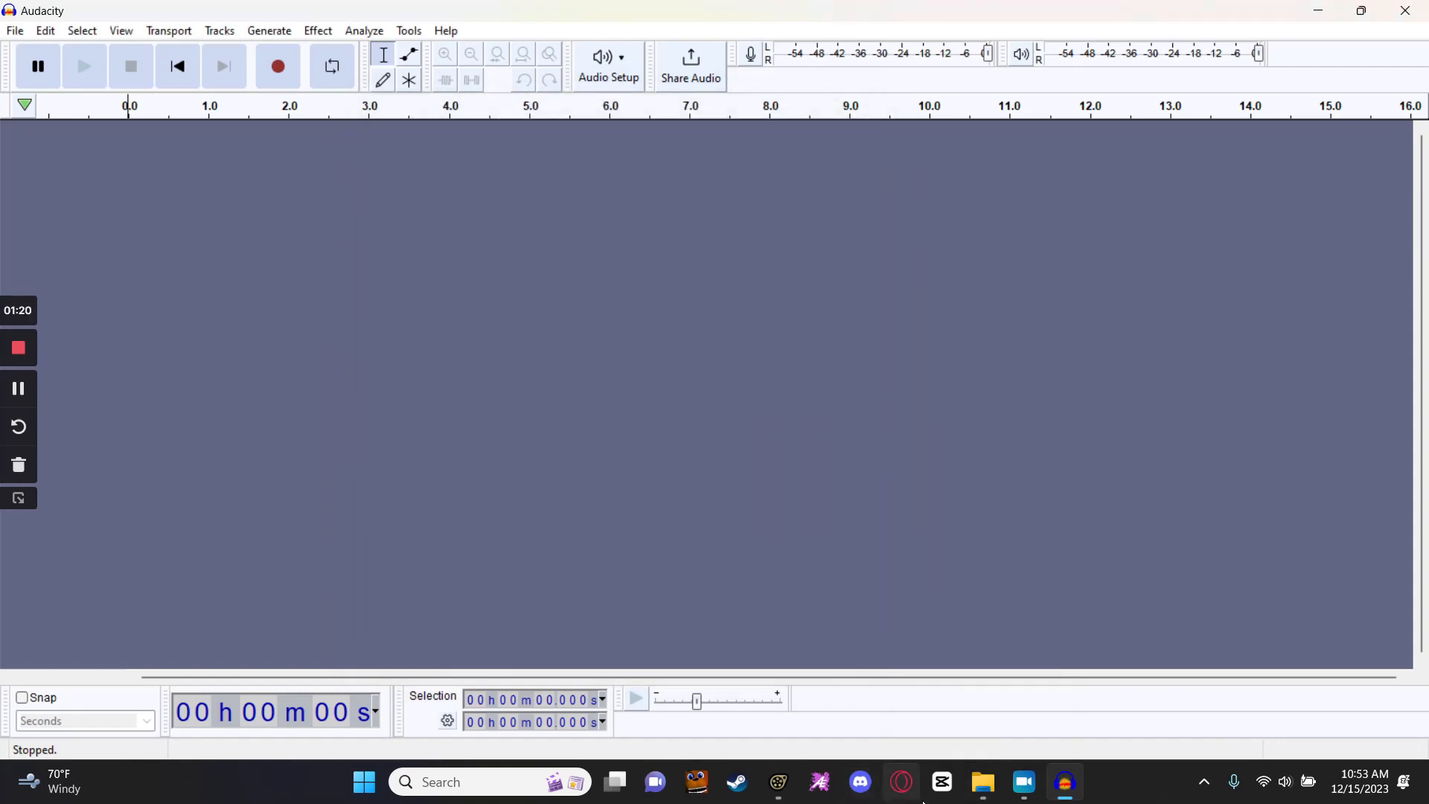
Open the sound folder in File Explorer and select the "Ayo wtf sound effect" file.
{"action": "left_click", "coordinate": [982, 781]}
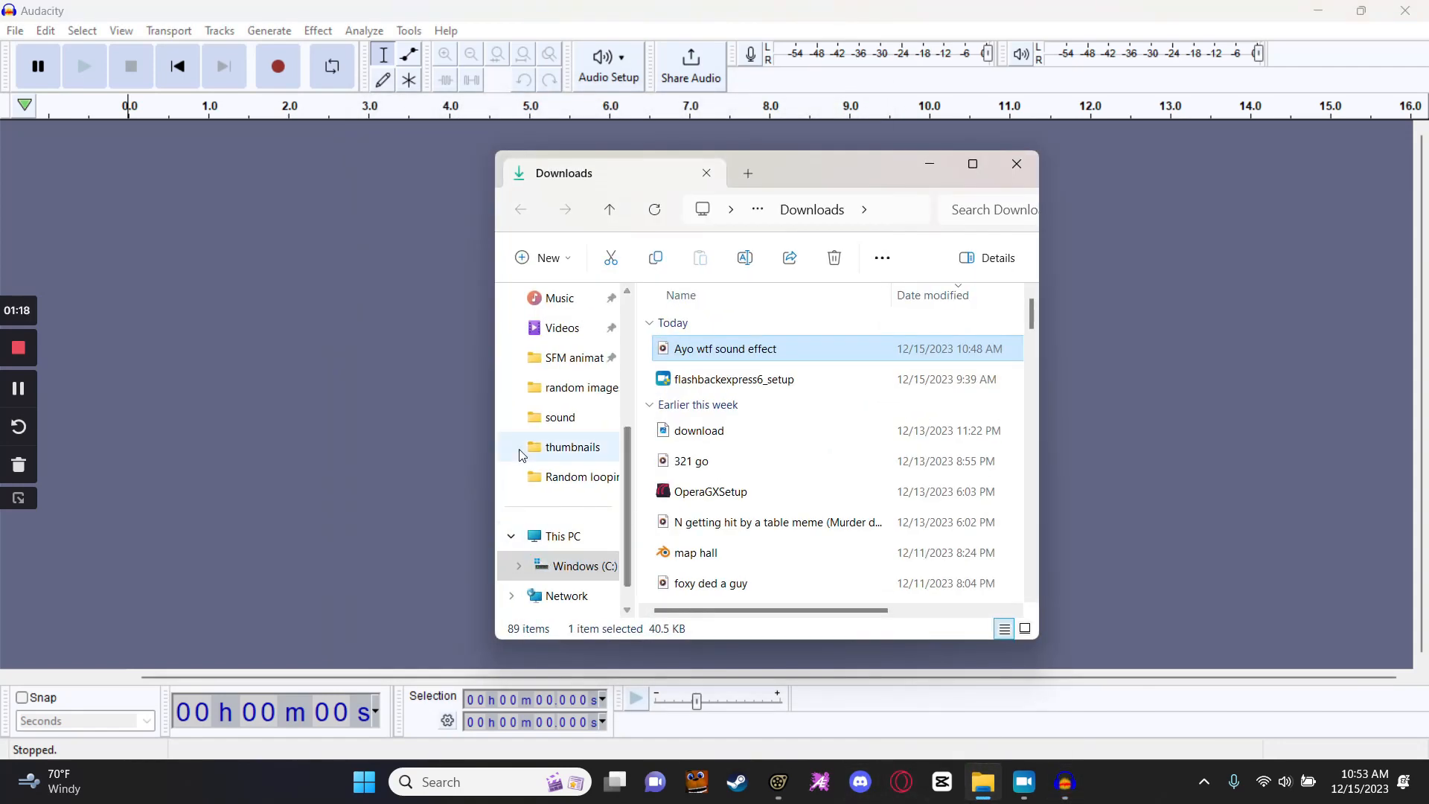
{"action": "left_click", "coordinate": [554, 417]}
{"action": "scroll", "coordinate": [776, 446], "scroll_direction": "down", "scroll_amount": 3}
{"action": "scroll", "coordinate": [774, 506], "scroll_direction": "up", "scroll_amount": 3}
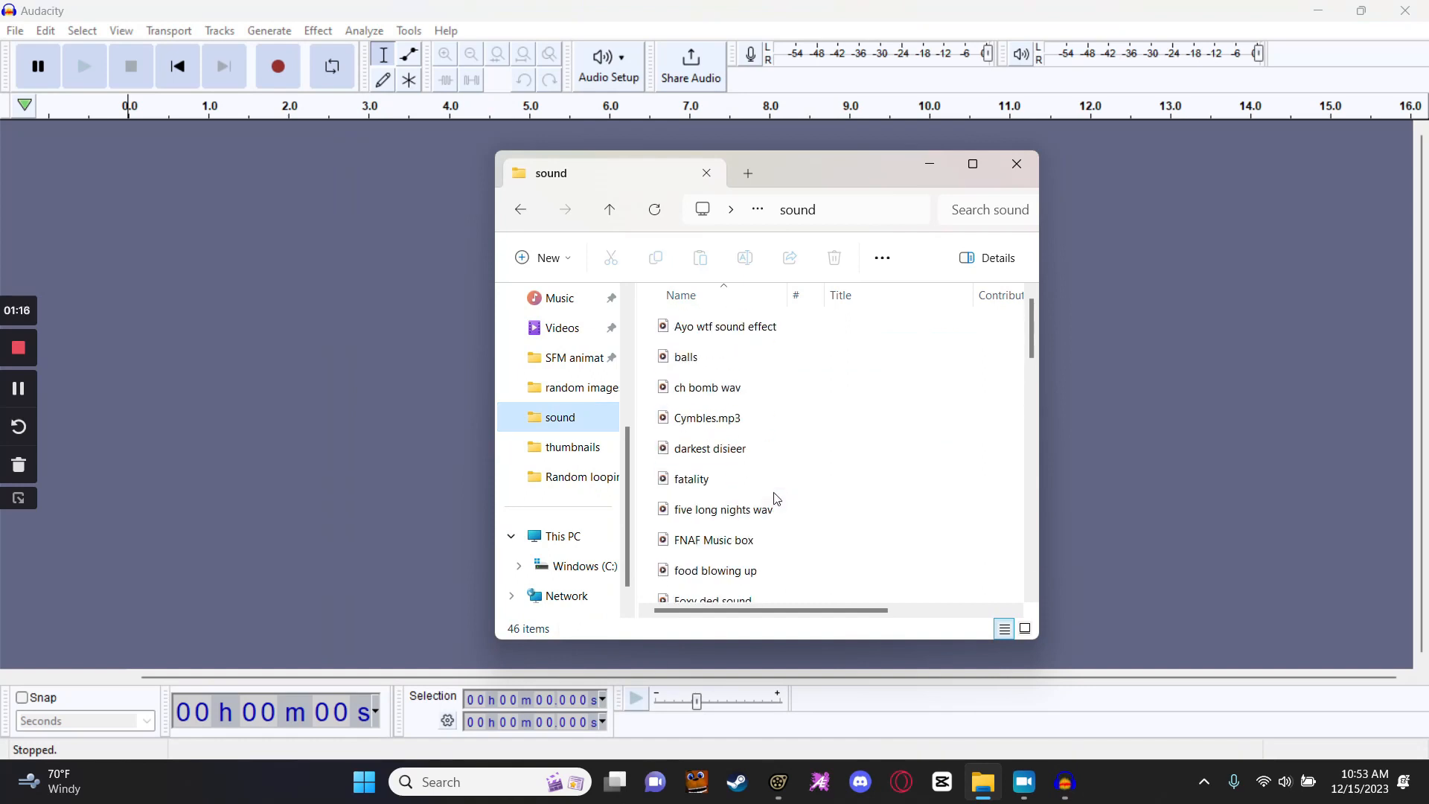
{"action": "left_click", "coordinate": [722, 326]}
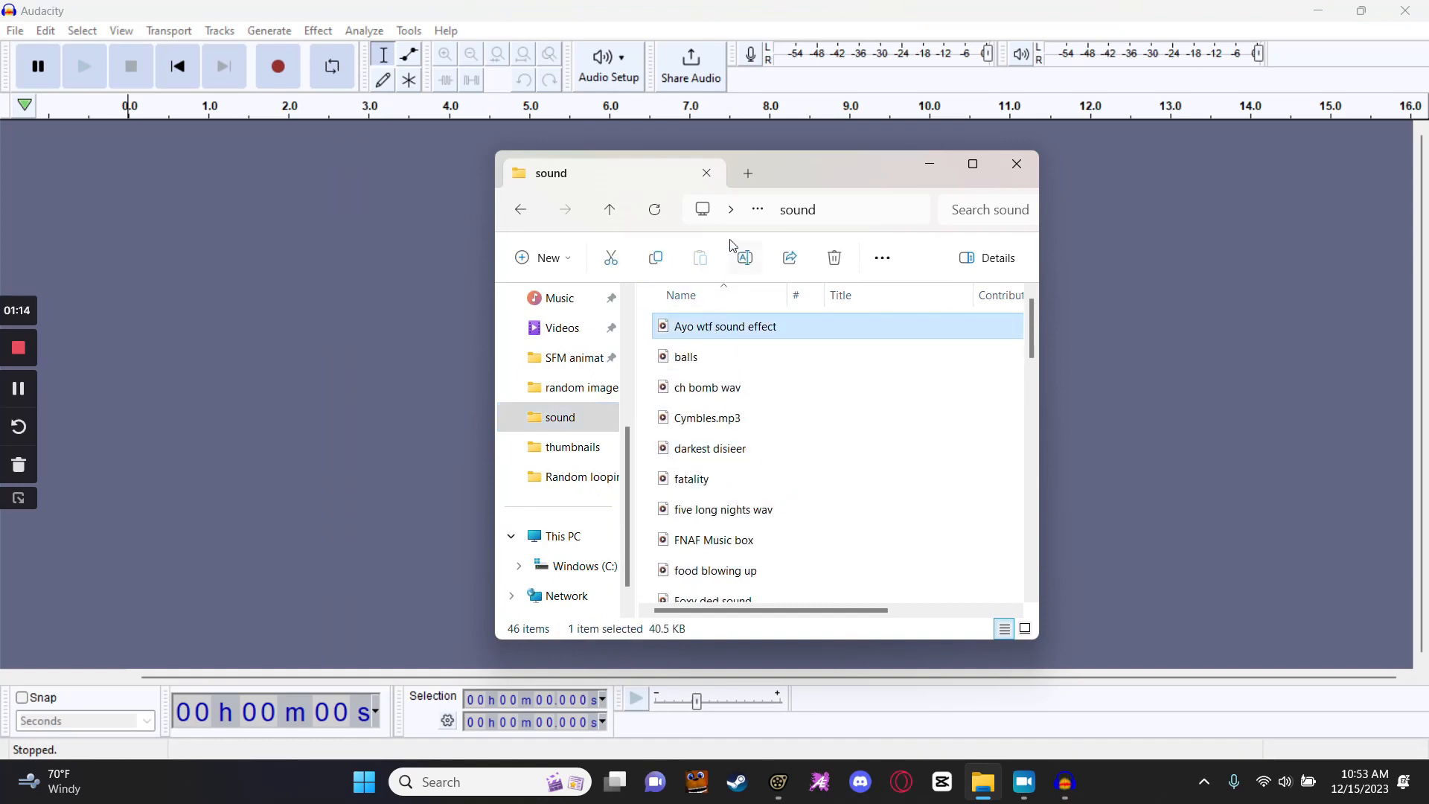
Add a second File Explorer tab and browse through the random images folder to the sound folder.
{"action": "left_click", "coordinate": [748, 173]}
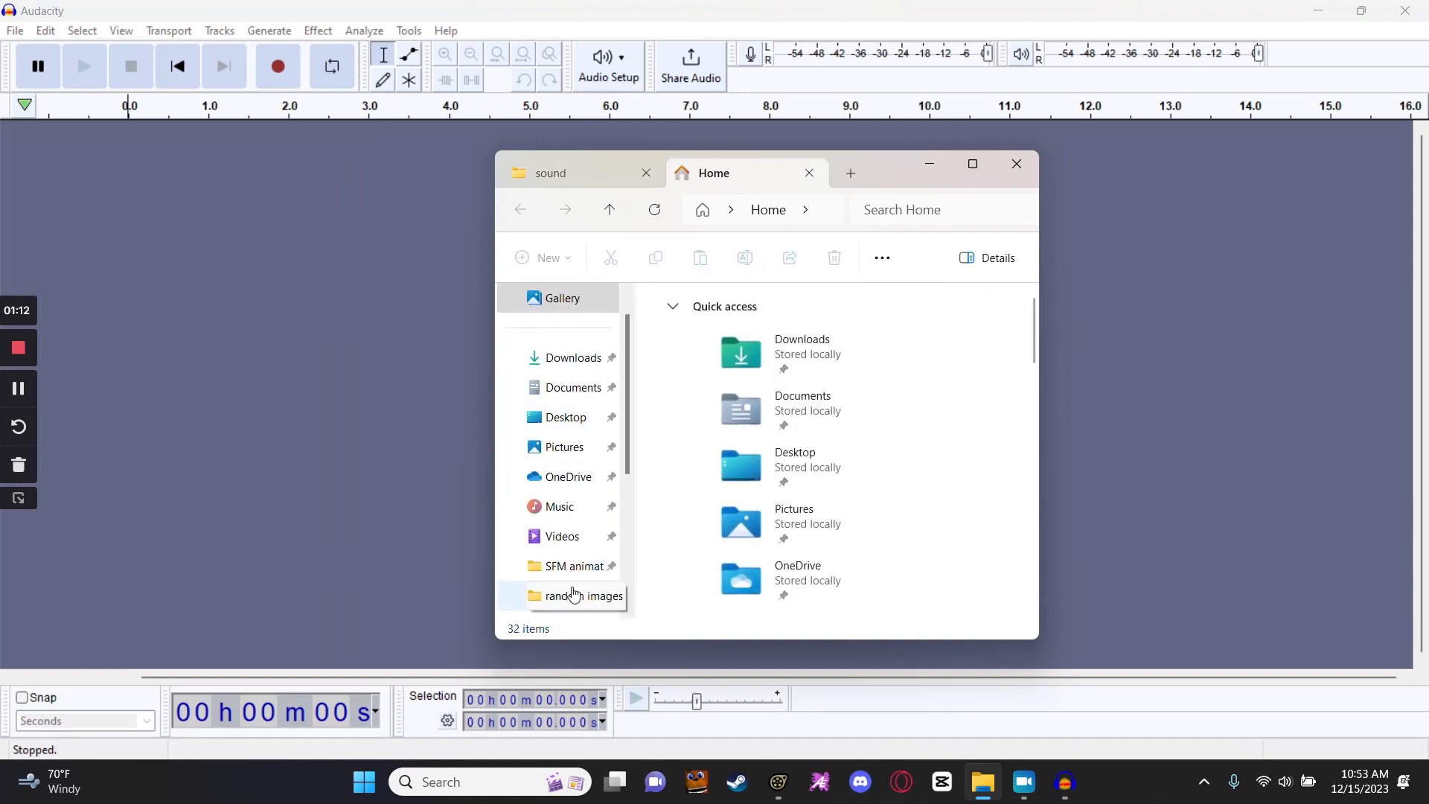
{"action": "scroll", "coordinate": [566, 573], "scroll_direction": "down", "scroll_amount": 3}
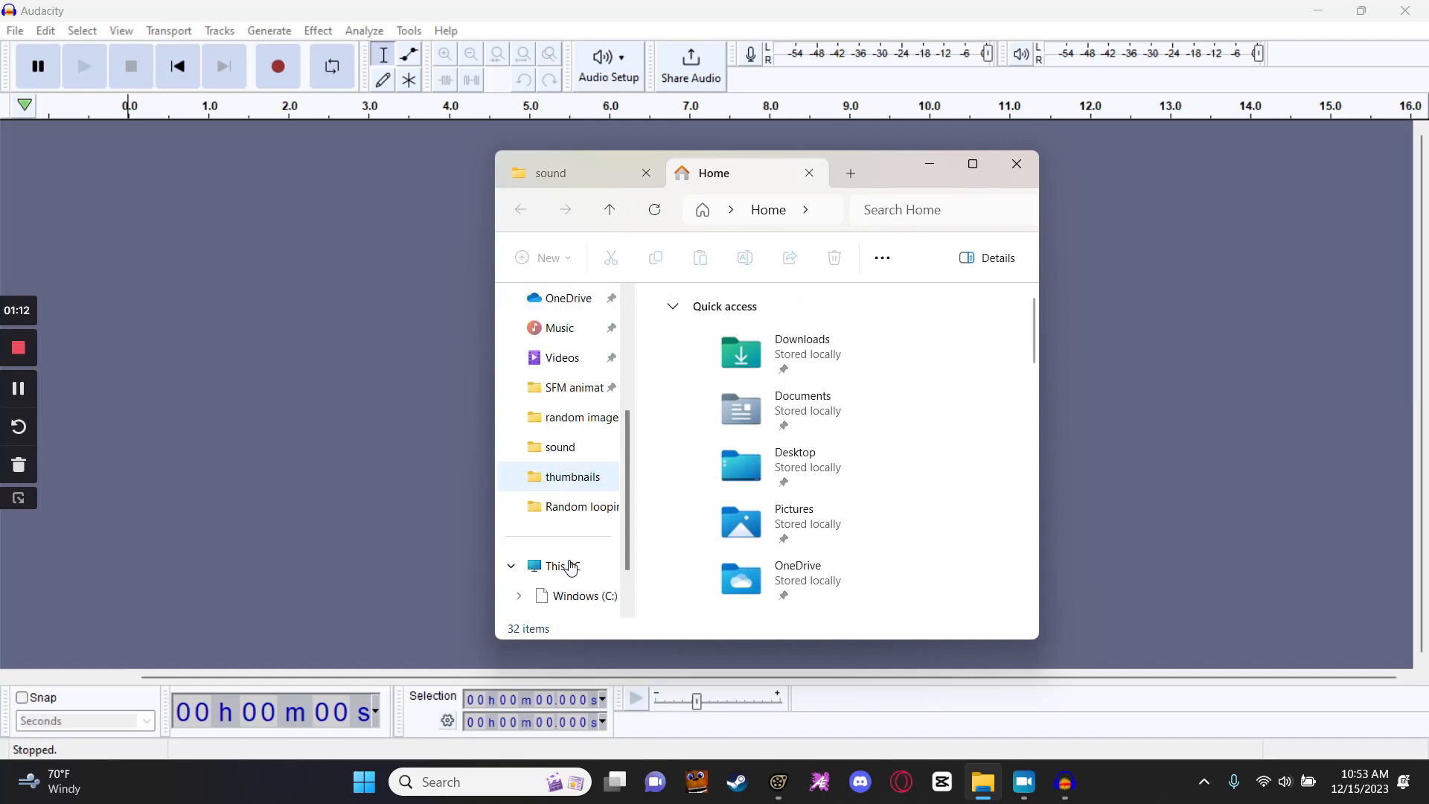
{"action": "left_click", "coordinate": [573, 421]}
{"action": "scroll", "coordinate": [571, 436], "scroll_direction": "up", "scroll_amount": 3}
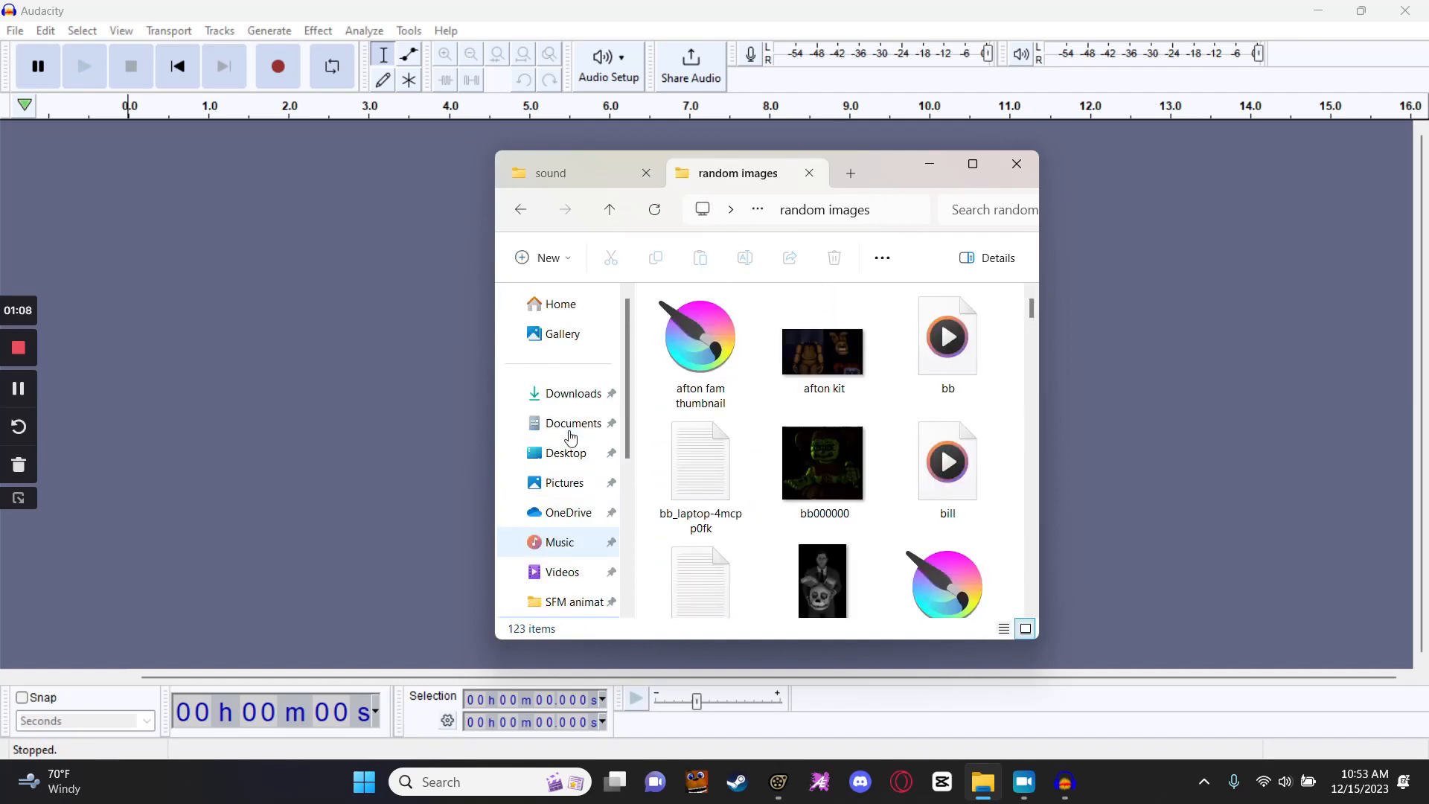
{"action": "scroll", "coordinate": [571, 437], "scroll_direction": "down", "scroll_amount": 2}
{"action": "left_click", "coordinate": [559, 536]}
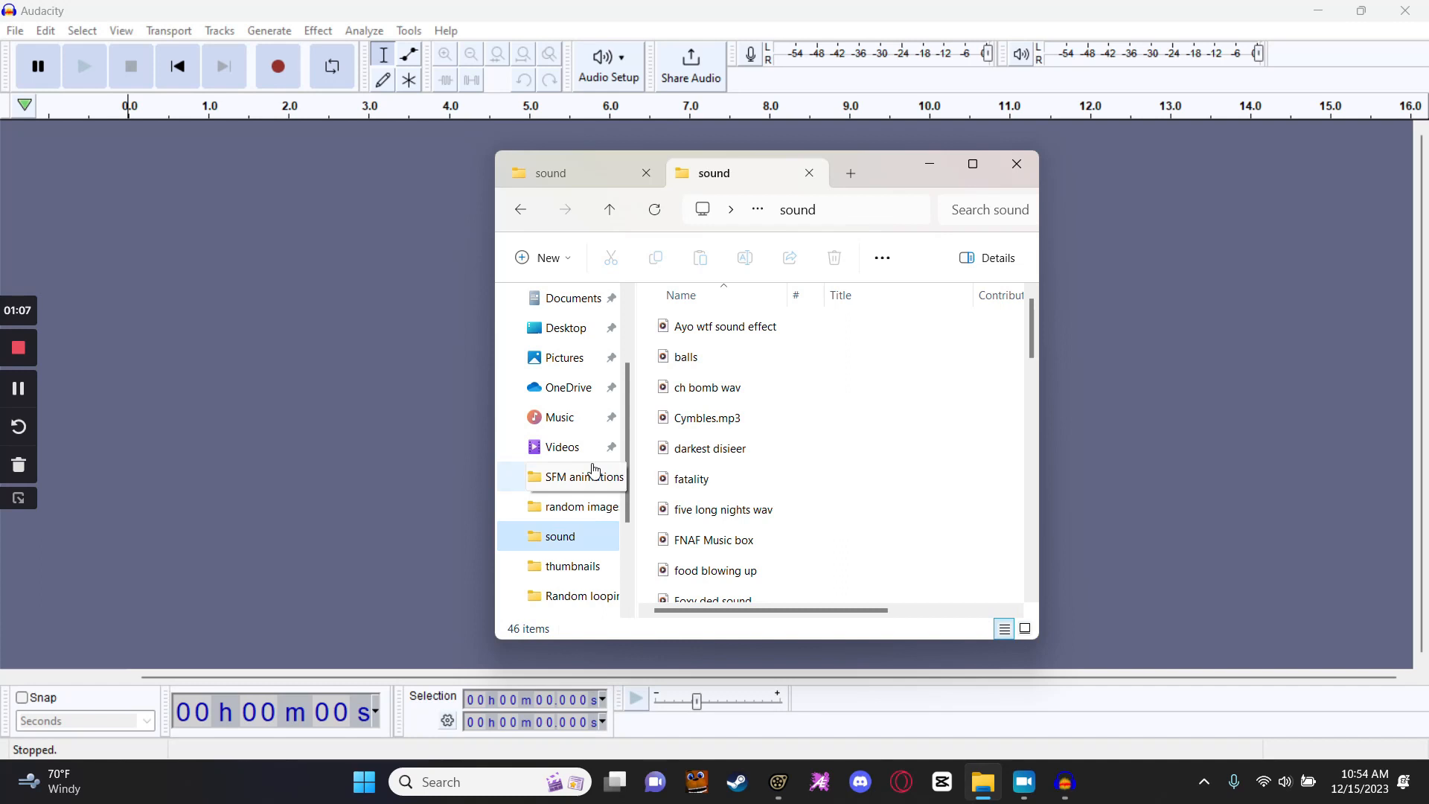
Move the "Ayo wtf sound effect" file from the sound folder to Downloads, check Downloads and close File Explorer.
{"action": "left_click", "coordinate": [707, 324]}
{"action": "left_click_drag", "start_coordinate": [707, 325], "coordinate": [559, 366]}
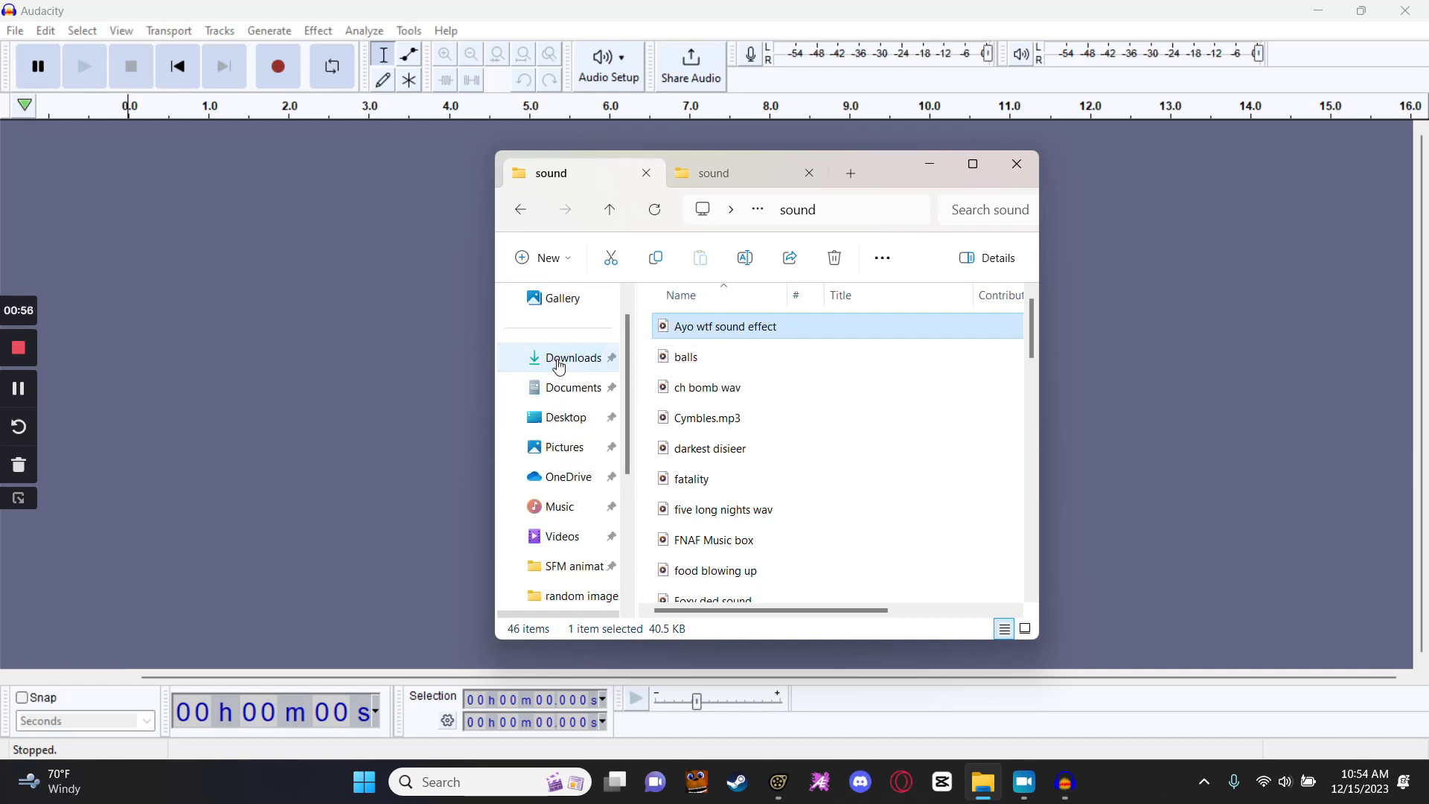
{"action": "left_click", "coordinate": [558, 360]}
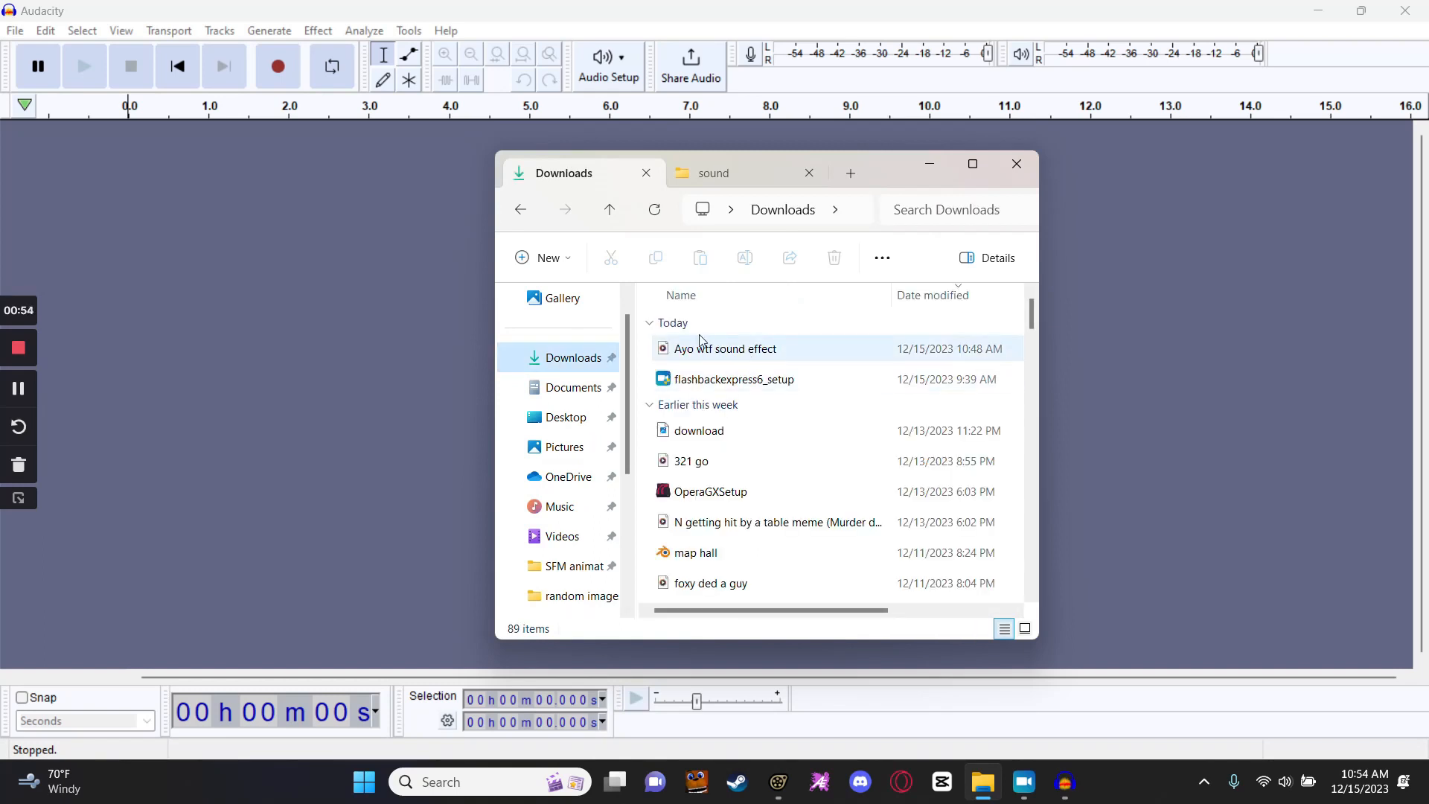
{"action": "left_click", "coordinate": [1015, 163]}
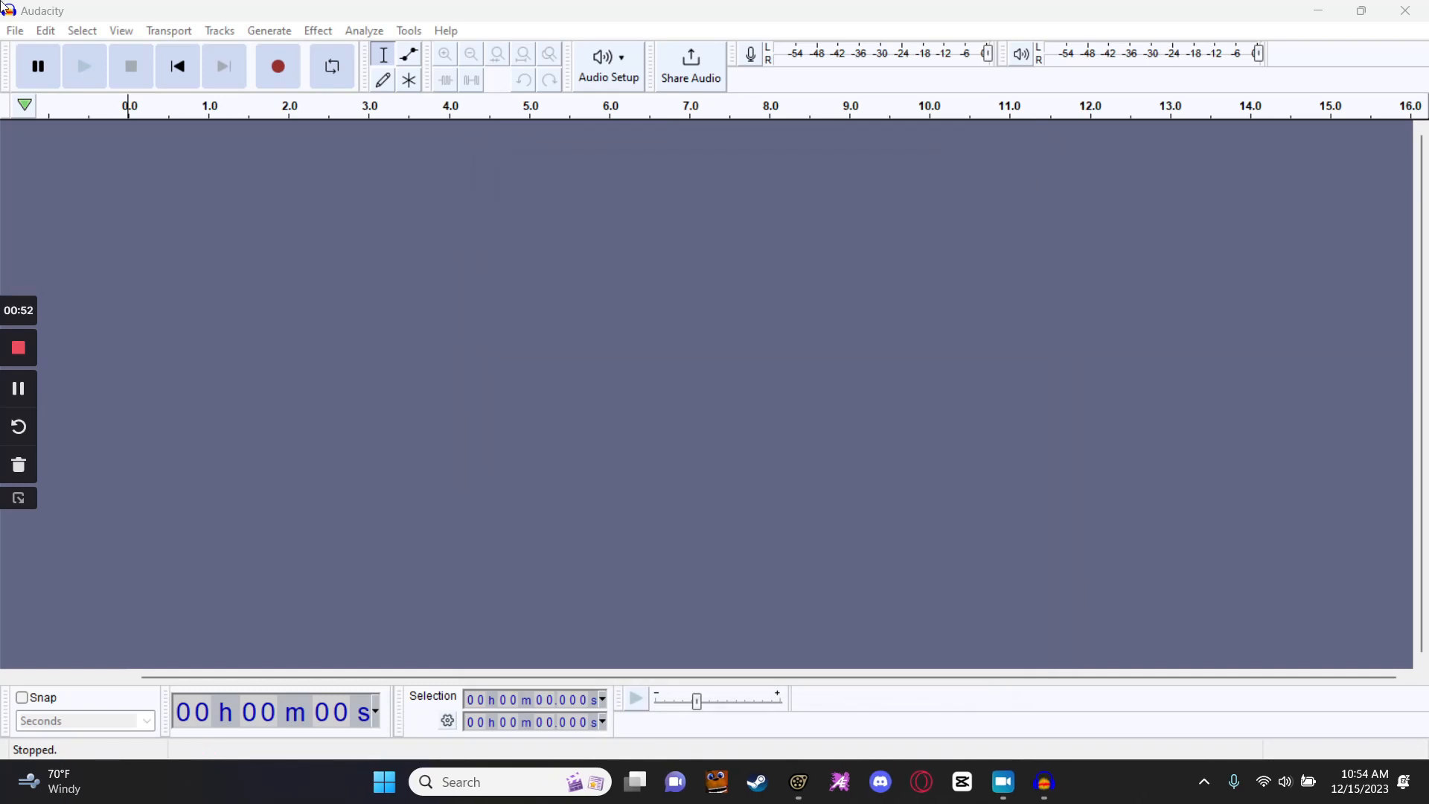
Import the "Ayo wtf sound effect" audio file from Downloads into Audacity and play it.
{"action": "left_click", "coordinate": [15, 31]}
{"action": "mouse_move", "coordinate": [163, 192]}
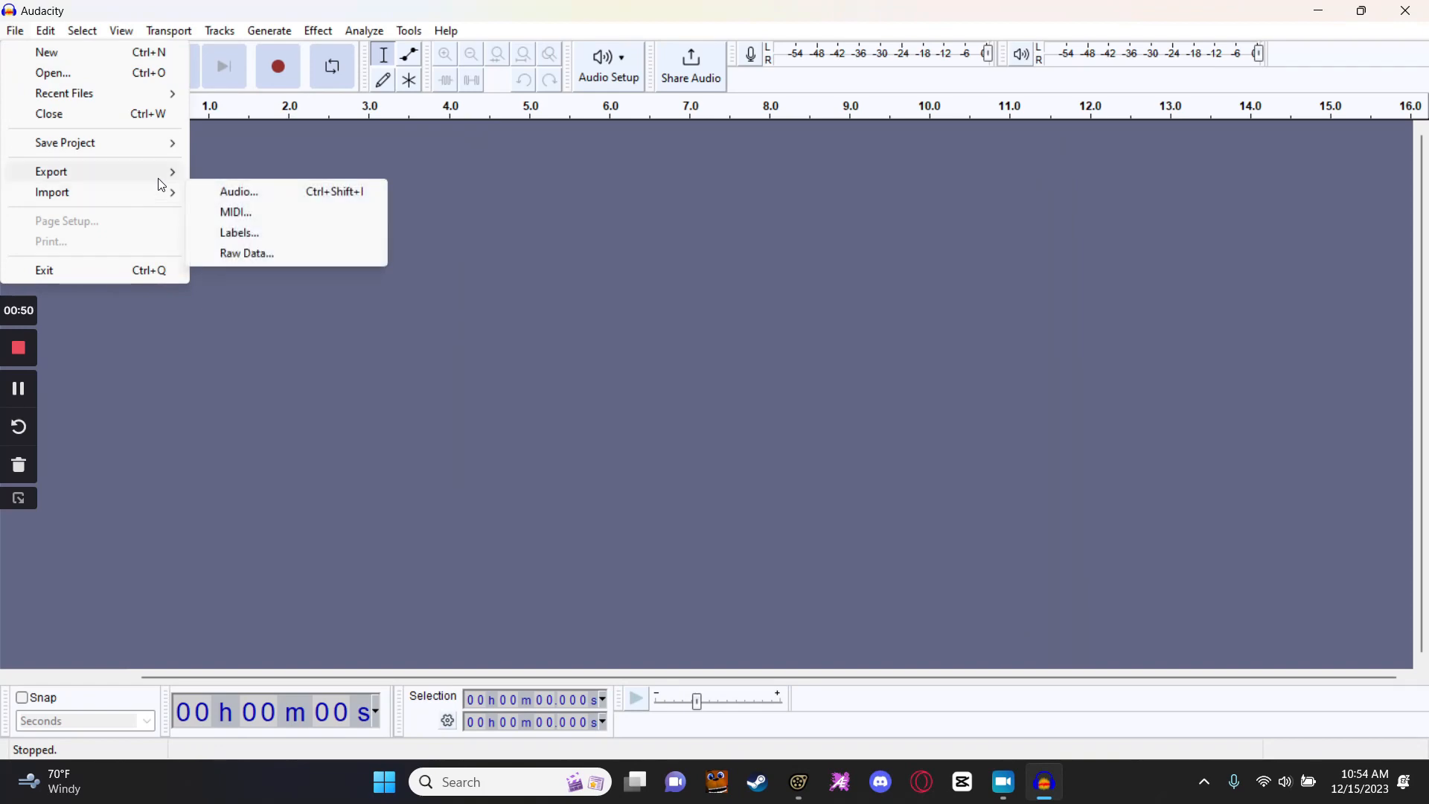
{"action": "left_click", "coordinate": [234, 193]}
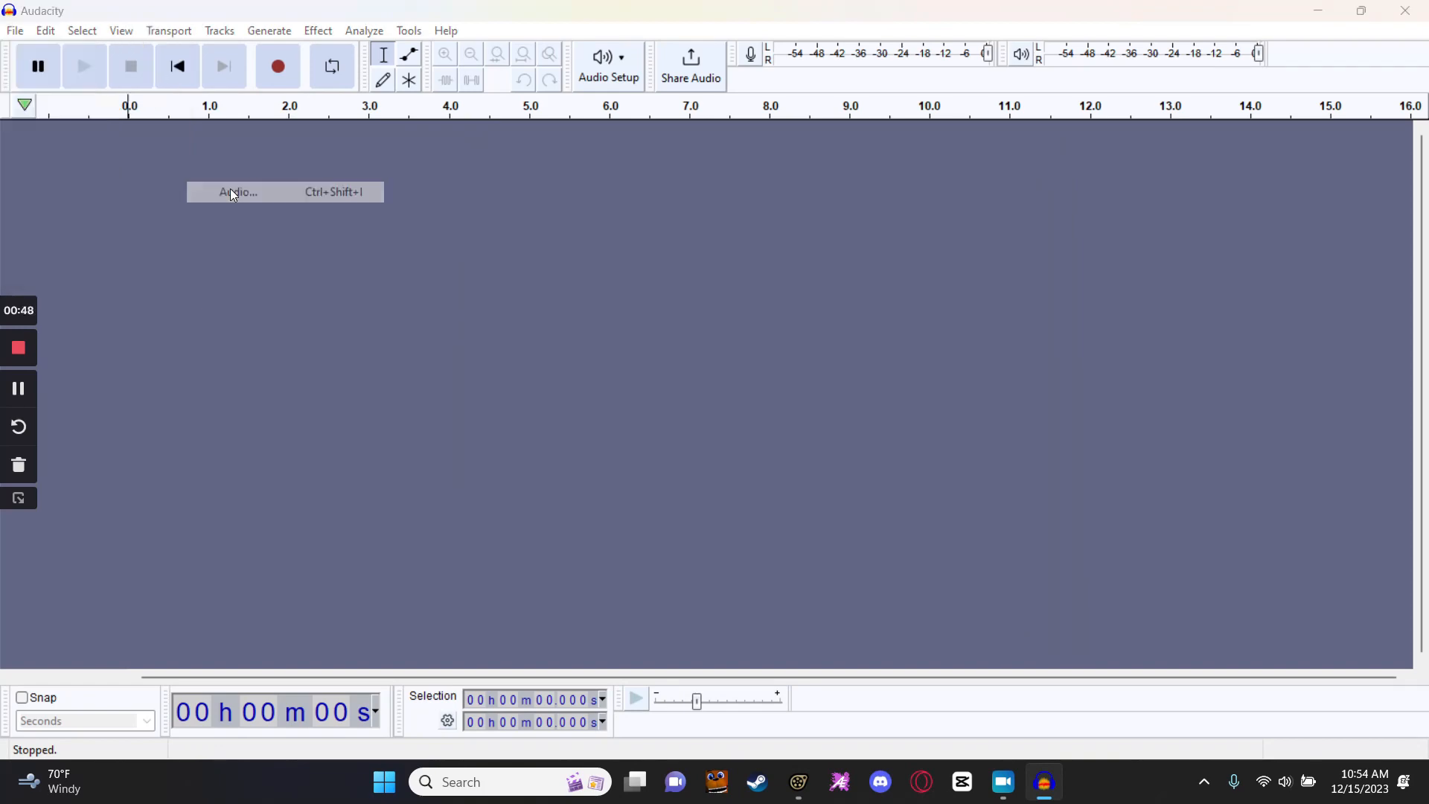
{"action": "double_click", "coordinate": [547, 207]}
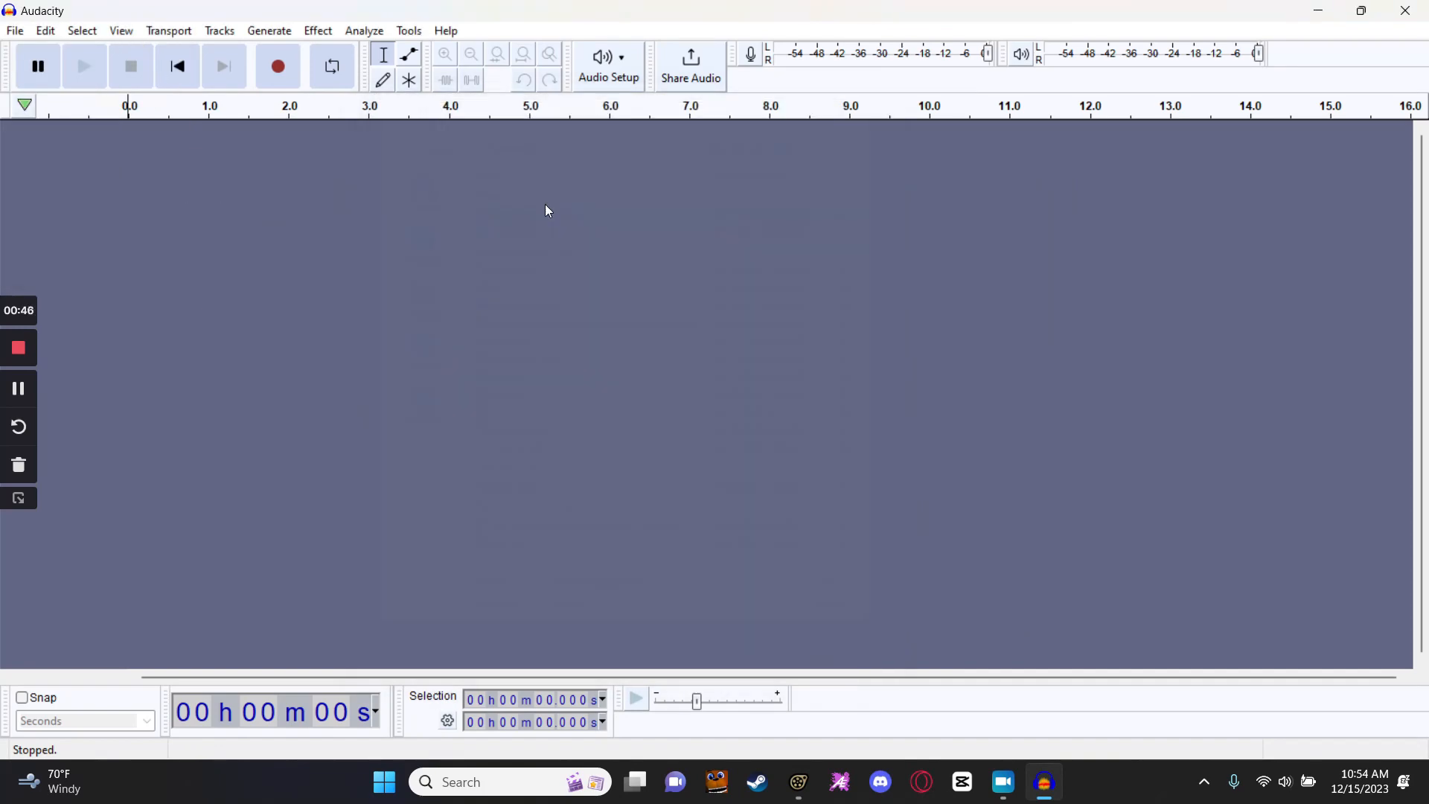
{"action": "key", "text": "space"}
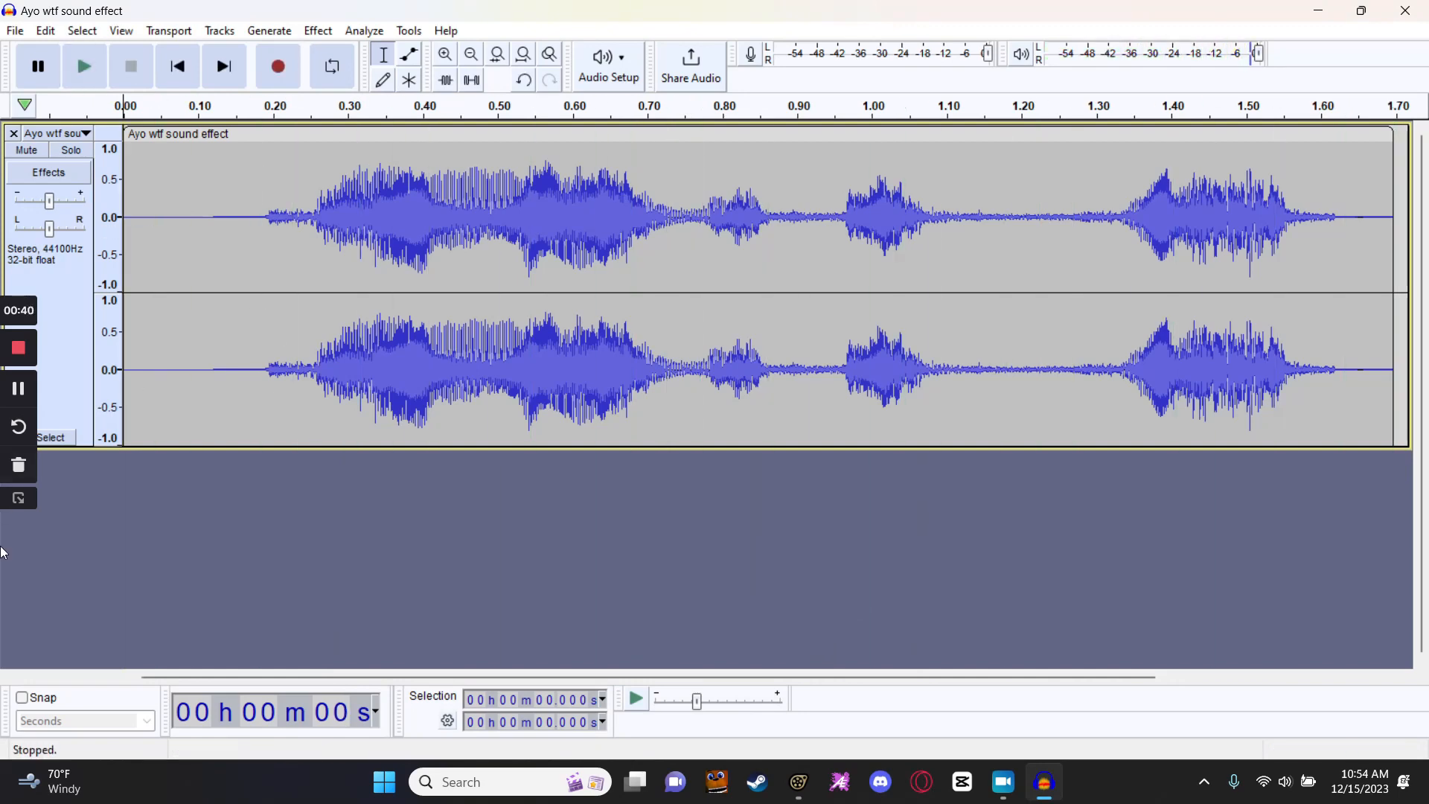
Export the audio to Downloads as a Microsoft WAV named "Ayo wtf sound effect wav", then close Audacity without saving the project.
{"action": "left_click", "coordinate": [29, 34]}
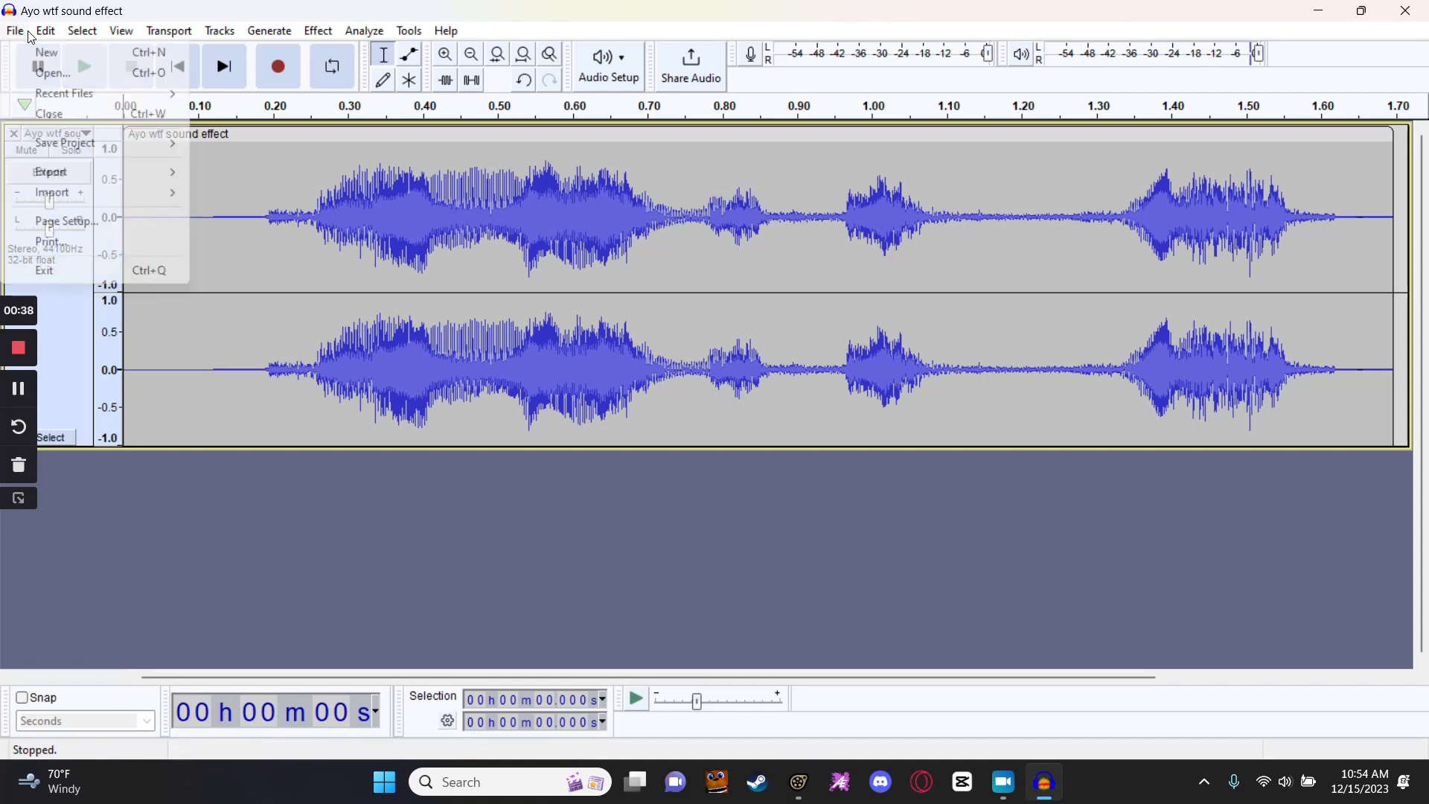
{"action": "mouse_move", "coordinate": [108, 184]}
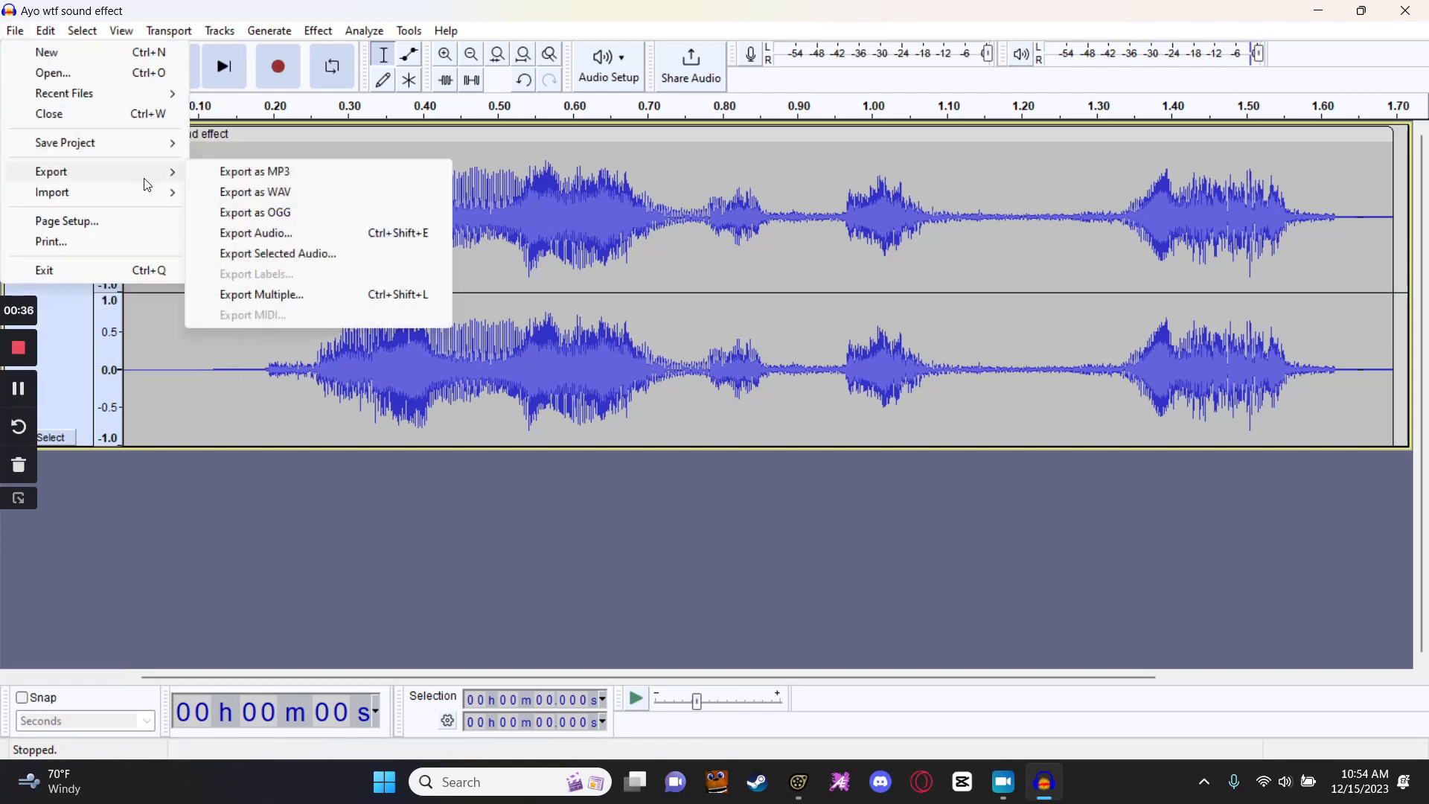
{"action": "left_click", "coordinate": [306, 195]}
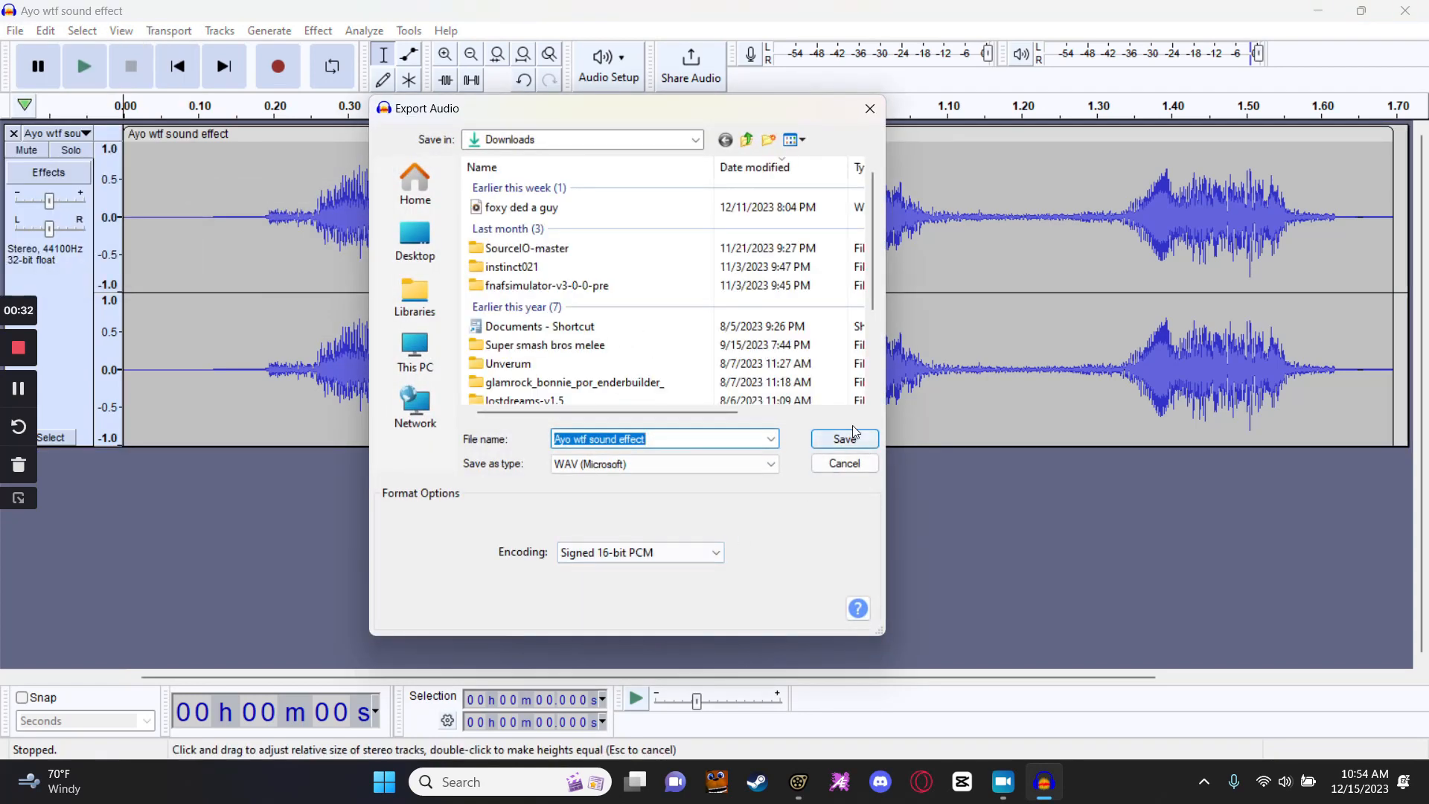
{"action": "left_click", "coordinate": [712, 440]}
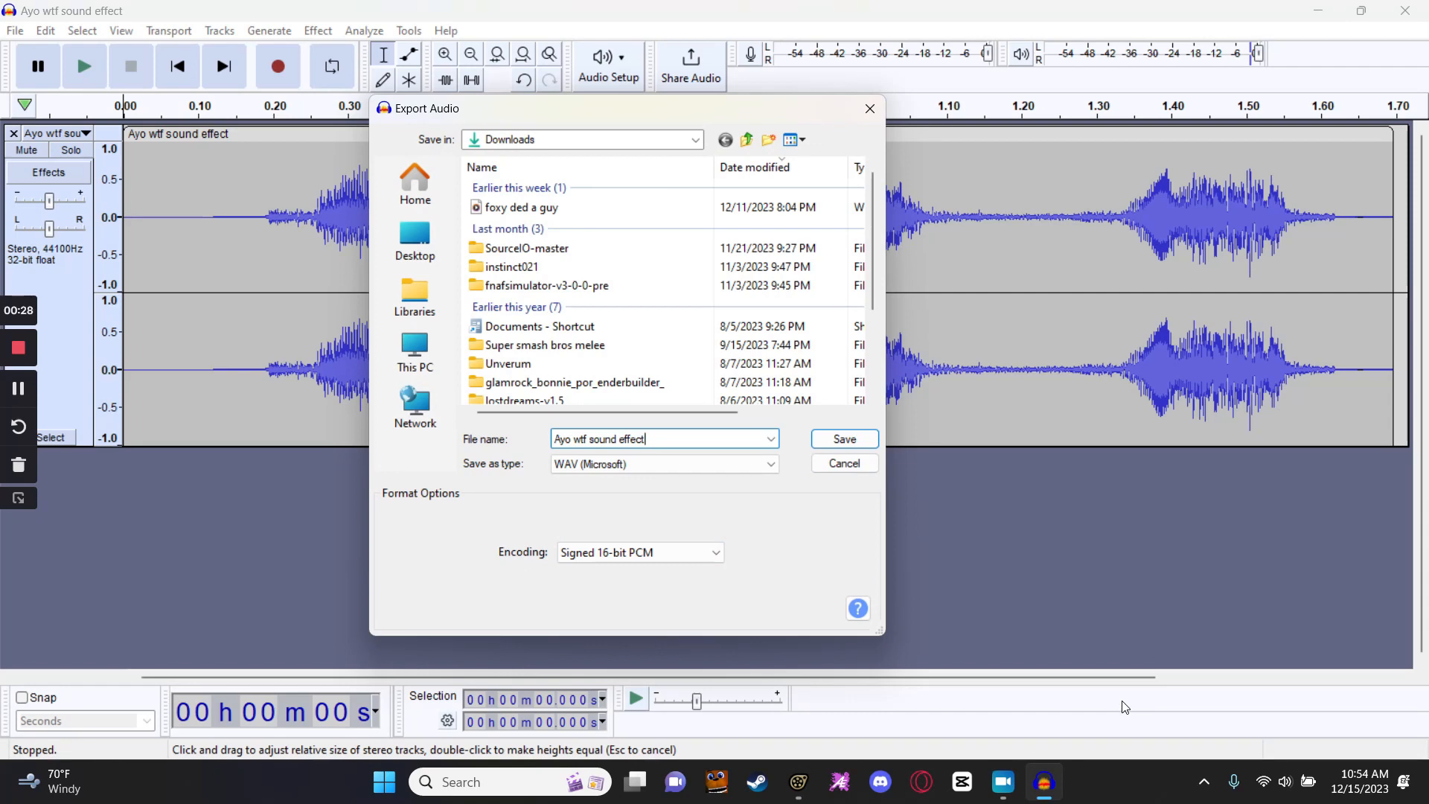
{"action": "type", "text": "wav"}
{"action": "left_click", "coordinate": [844, 439]}
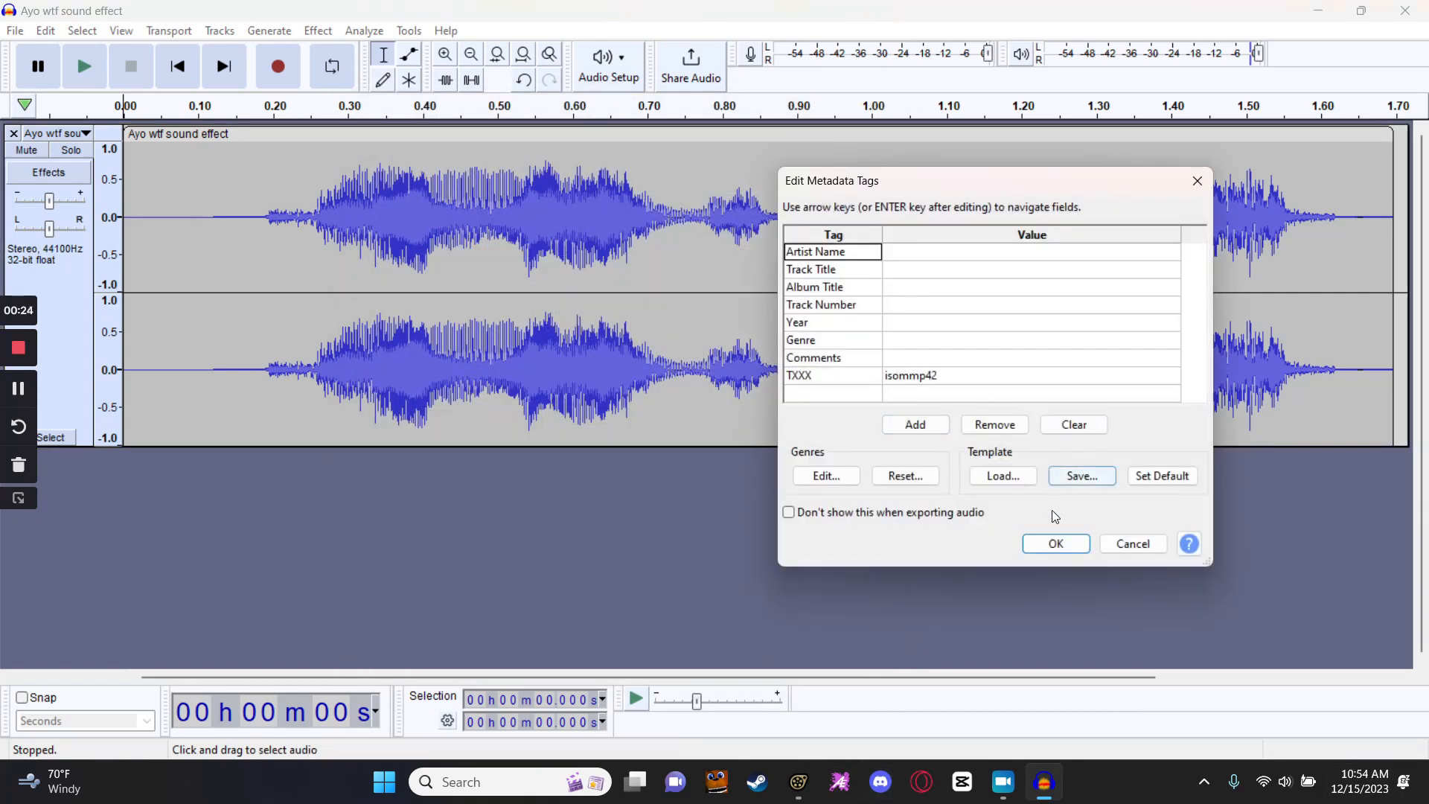
{"action": "left_click", "coordinate": [1056, 543]}
{"action": "left_click", "coordinate": [1420, 9]}
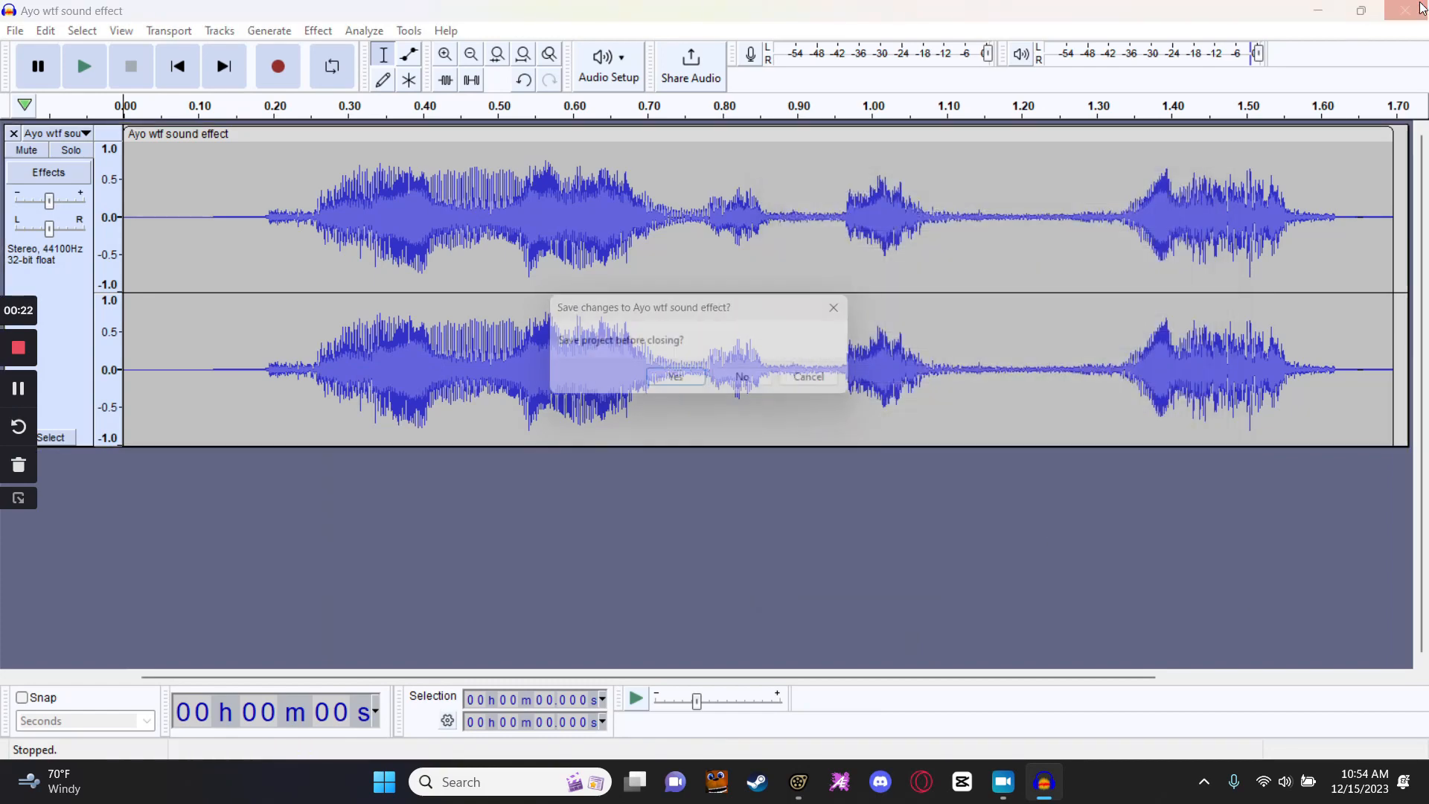
{"action": "left_click", "coordinate": [751, 384]}
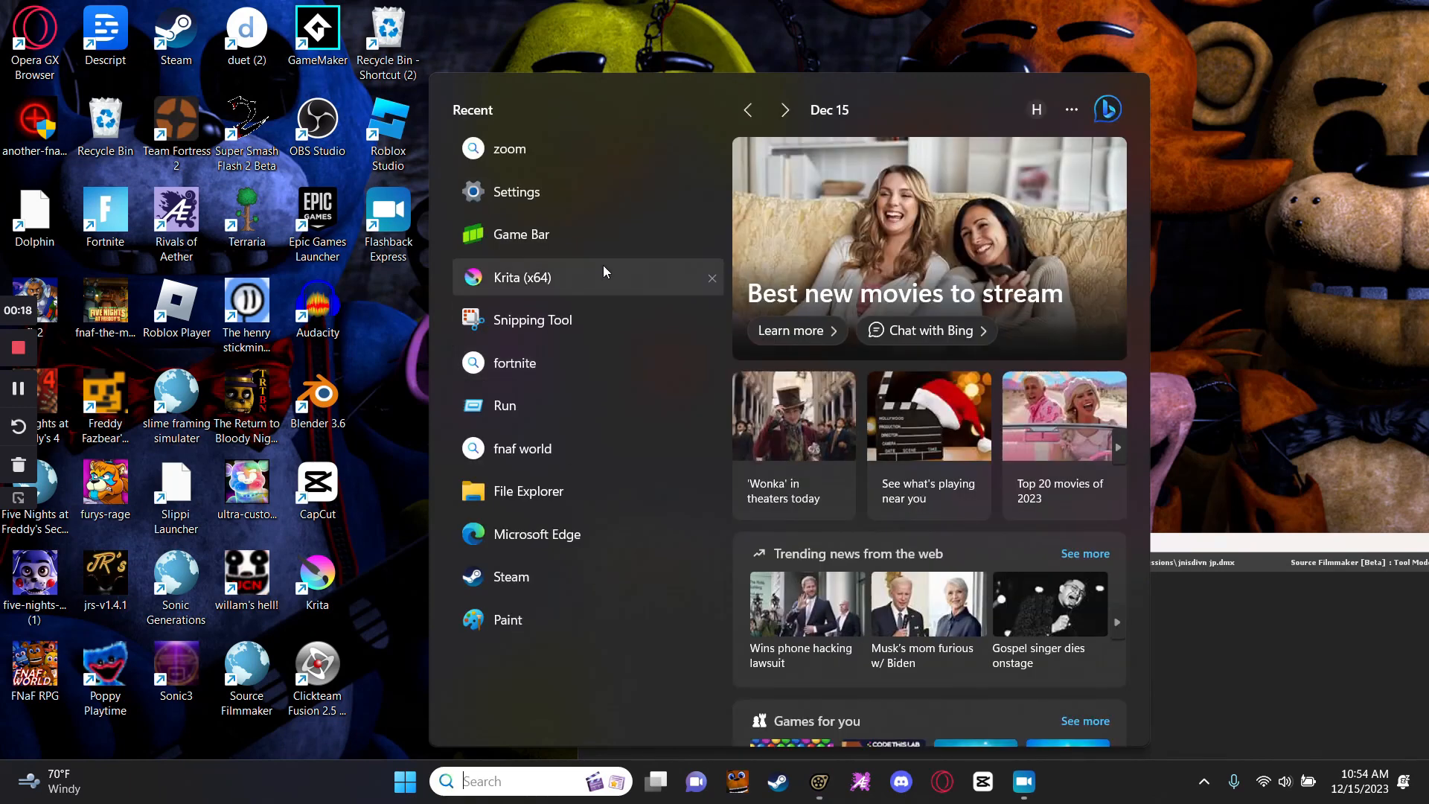
Move "Ayo wtf sound effect wav" from Downloads into the sound folder, check that folder and close File Explorer.
{"action": "left_click", "coordinate": [533, 504]}
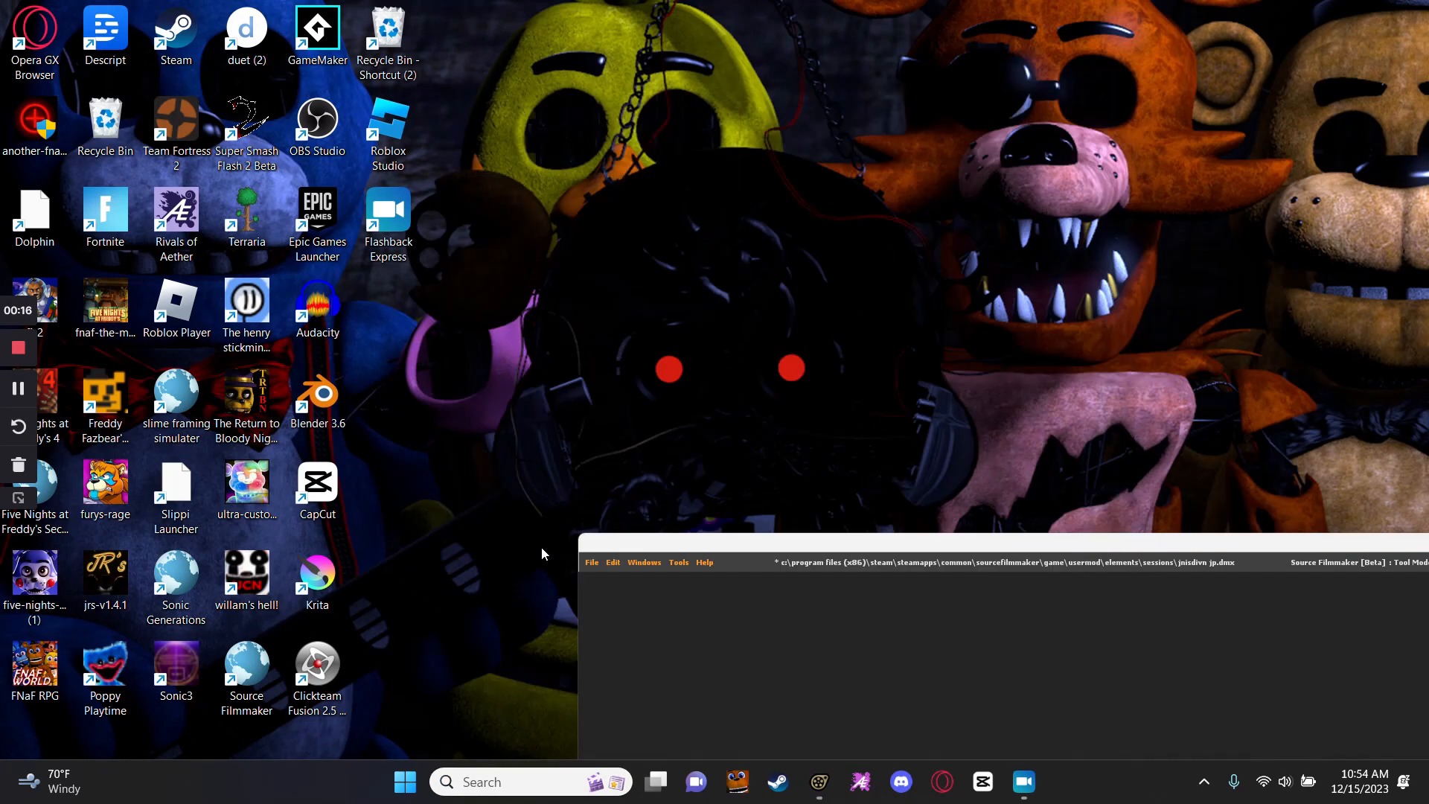
{"action": "double_click", "coordinate": [761, 361]}
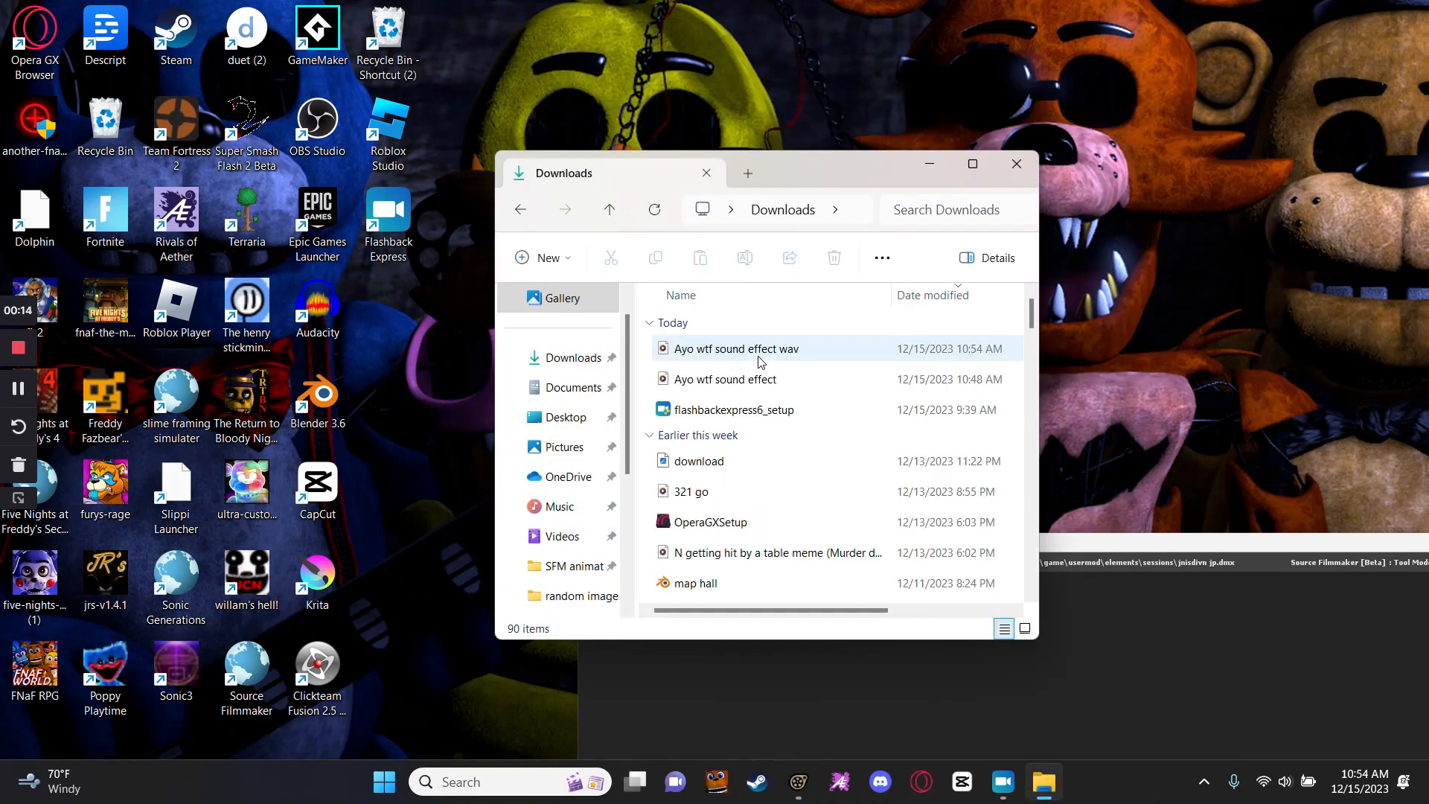
{"action": "left_click_drag", "start_coordinate": [733, 355], "coordinate": [546, 537]}
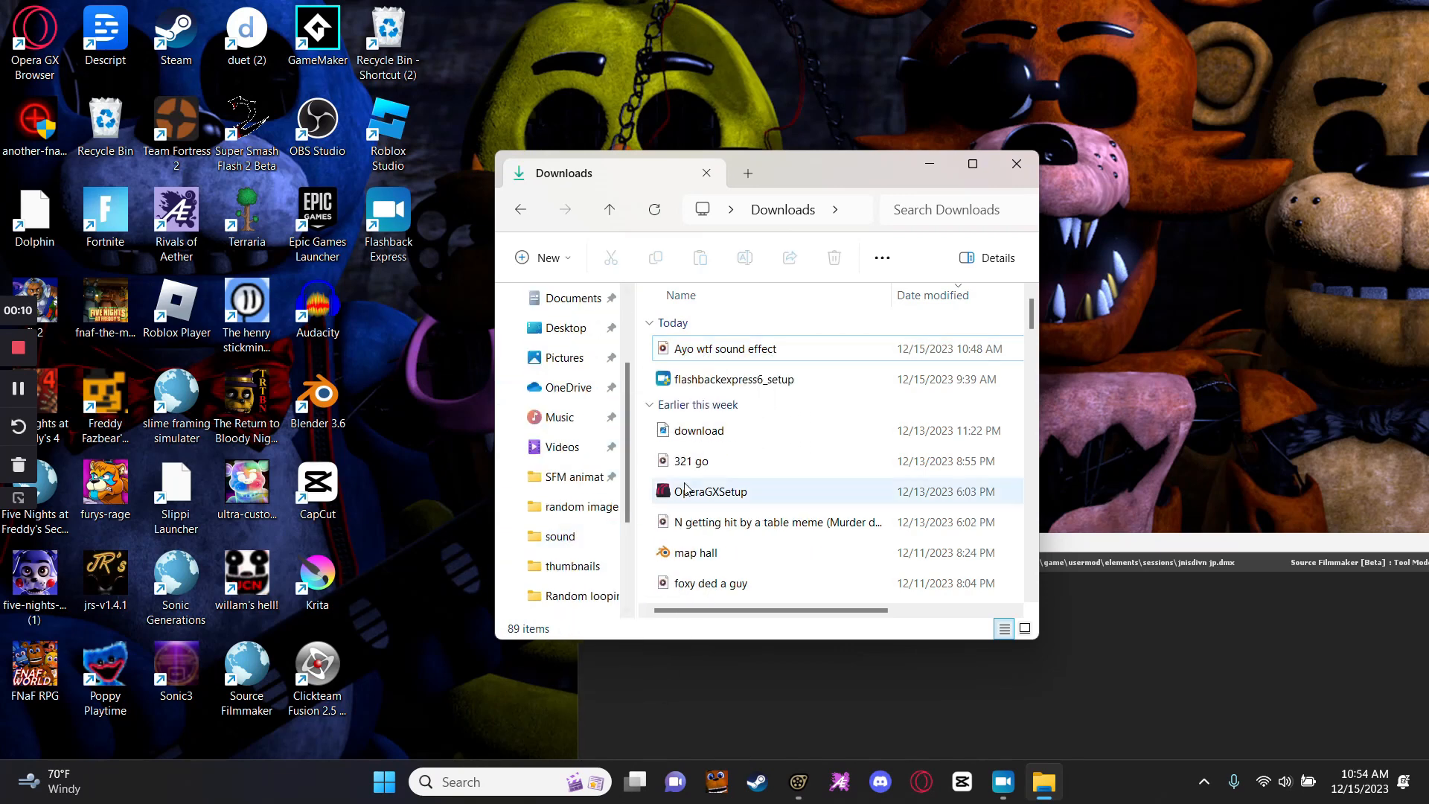
{"action": "left_click", "coordinate": [544, 538]}
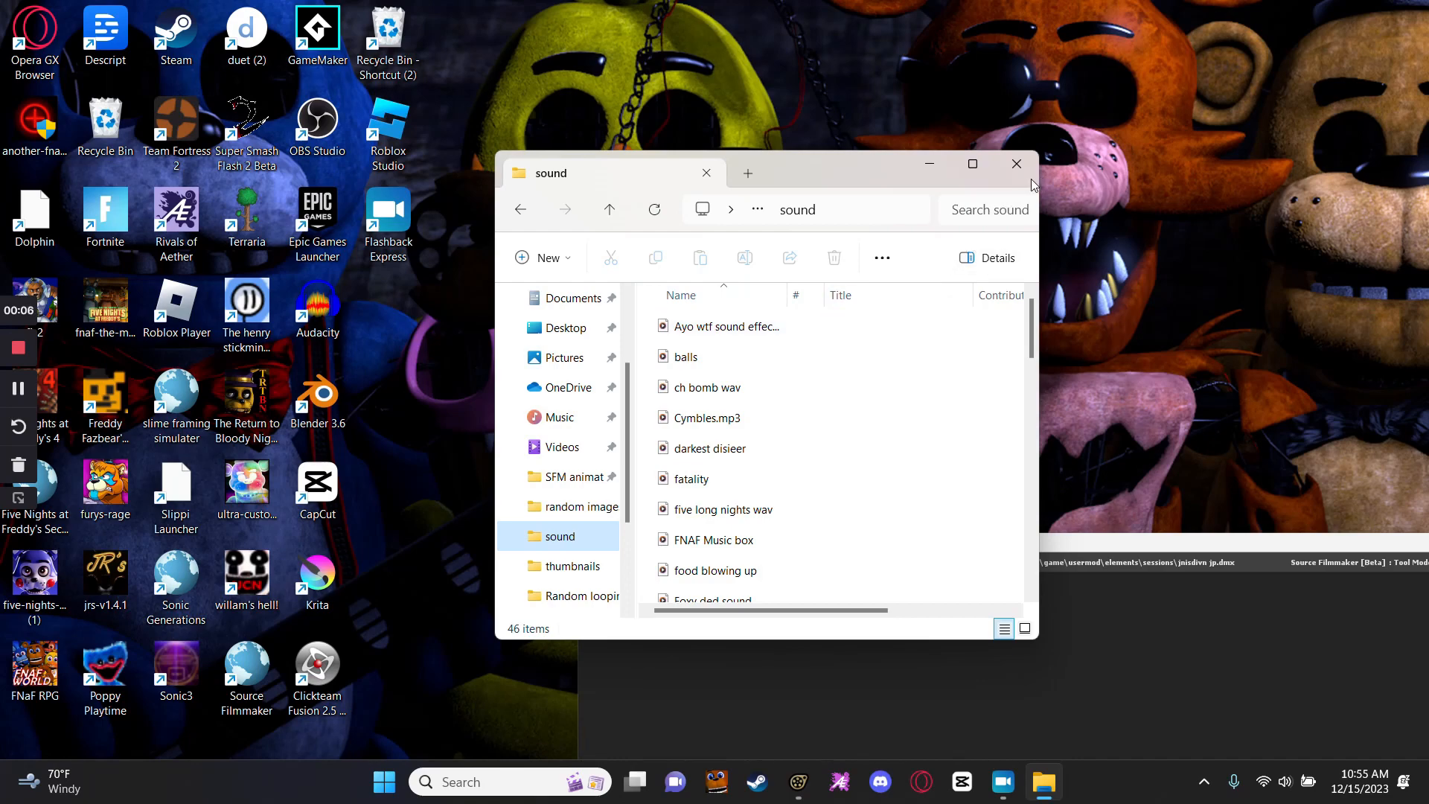
{"action": "left_click", "coordinate": [1016, 165]}
Return to the Source Filmmaker session and start adding a clip to the Dialog sound track.
{"action": "mouse_move", "coordinate": [818, 781]}
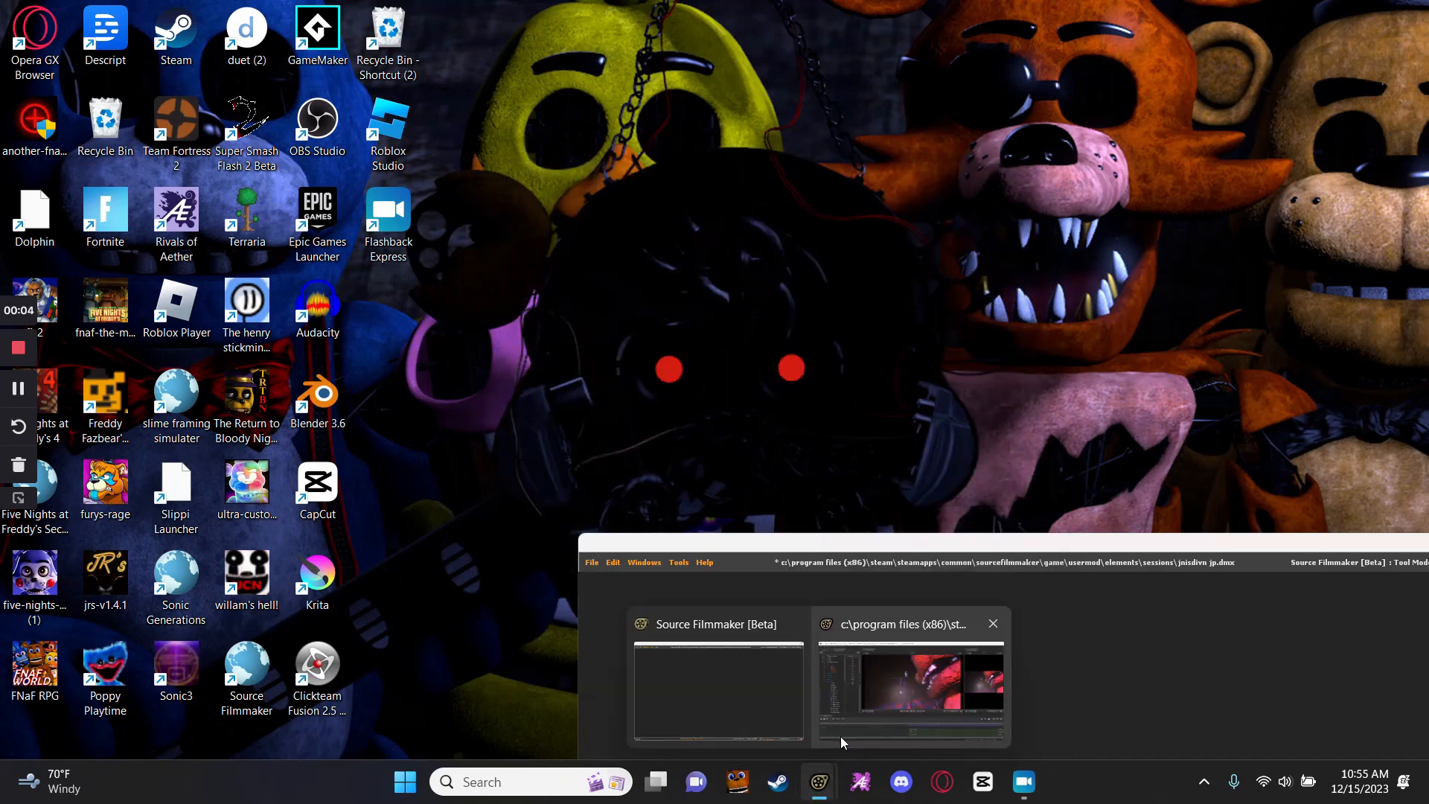
{"action": "left_click", "coordinate": [843, 742]}
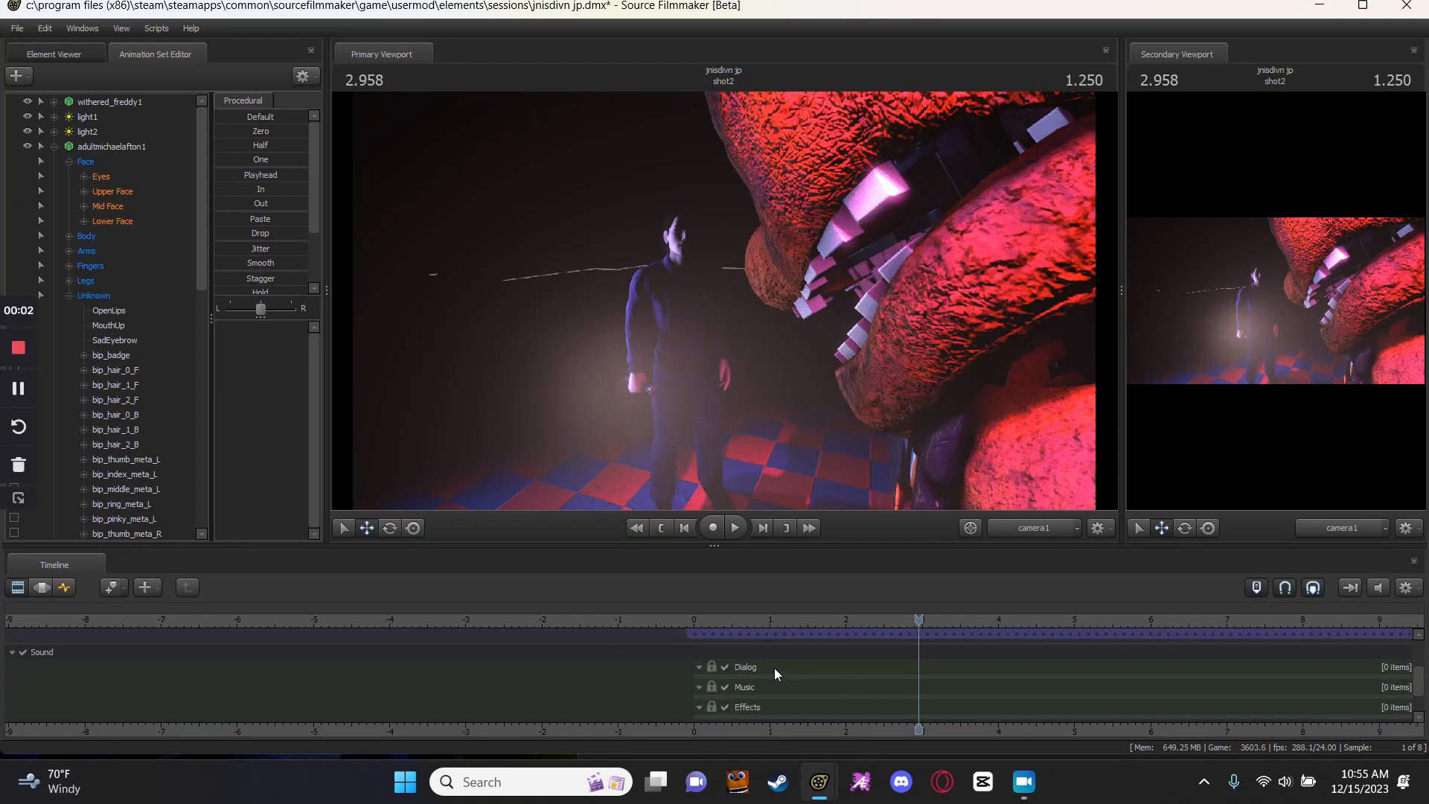
{"action": "right_click", "coordinate": [787, 666]}
{"action": "left_click", "coordinate": [1007, 692]}
{"action": "right_click", "coordinate": [944, 661]}
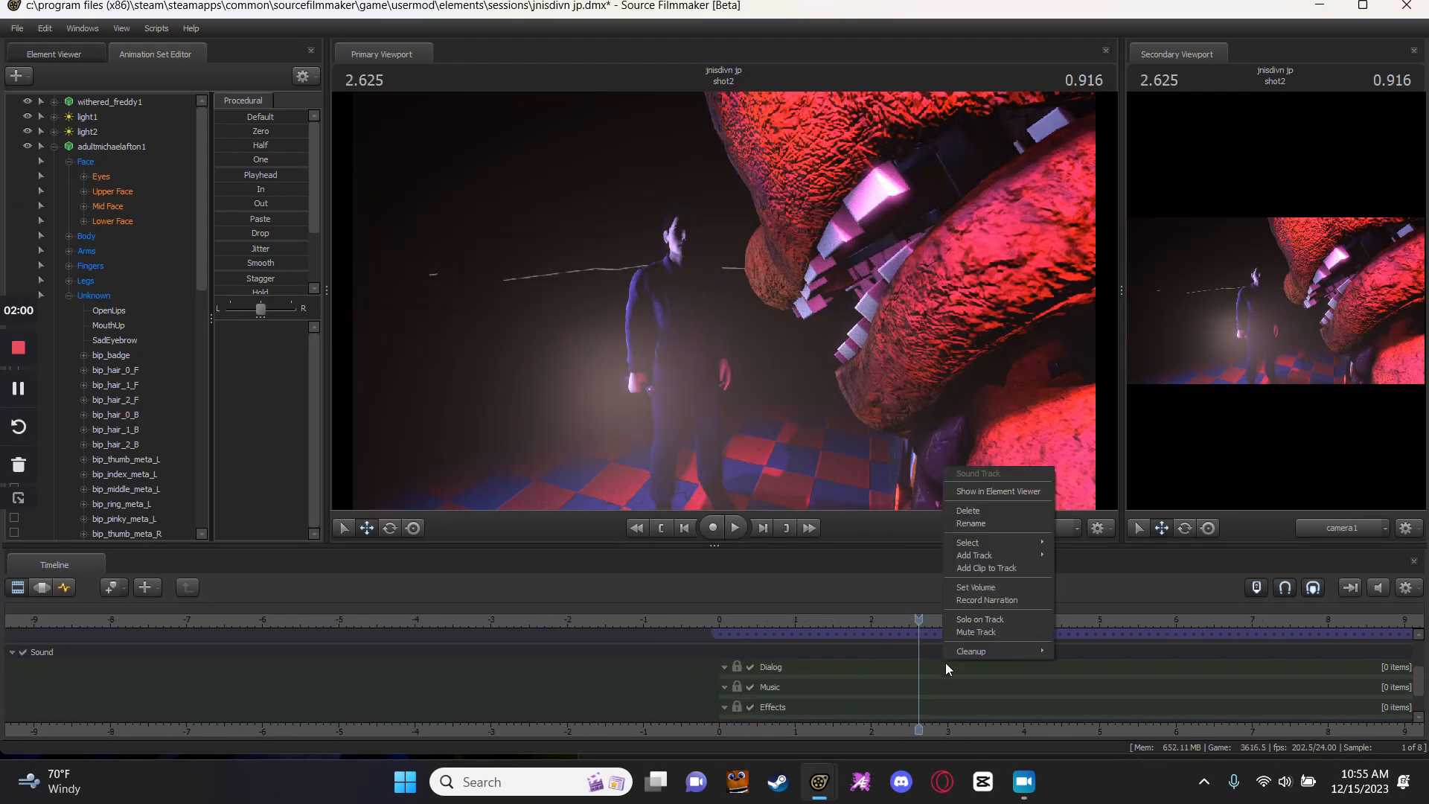
{"action": "left_click", "coordinate": [1021, 569]}
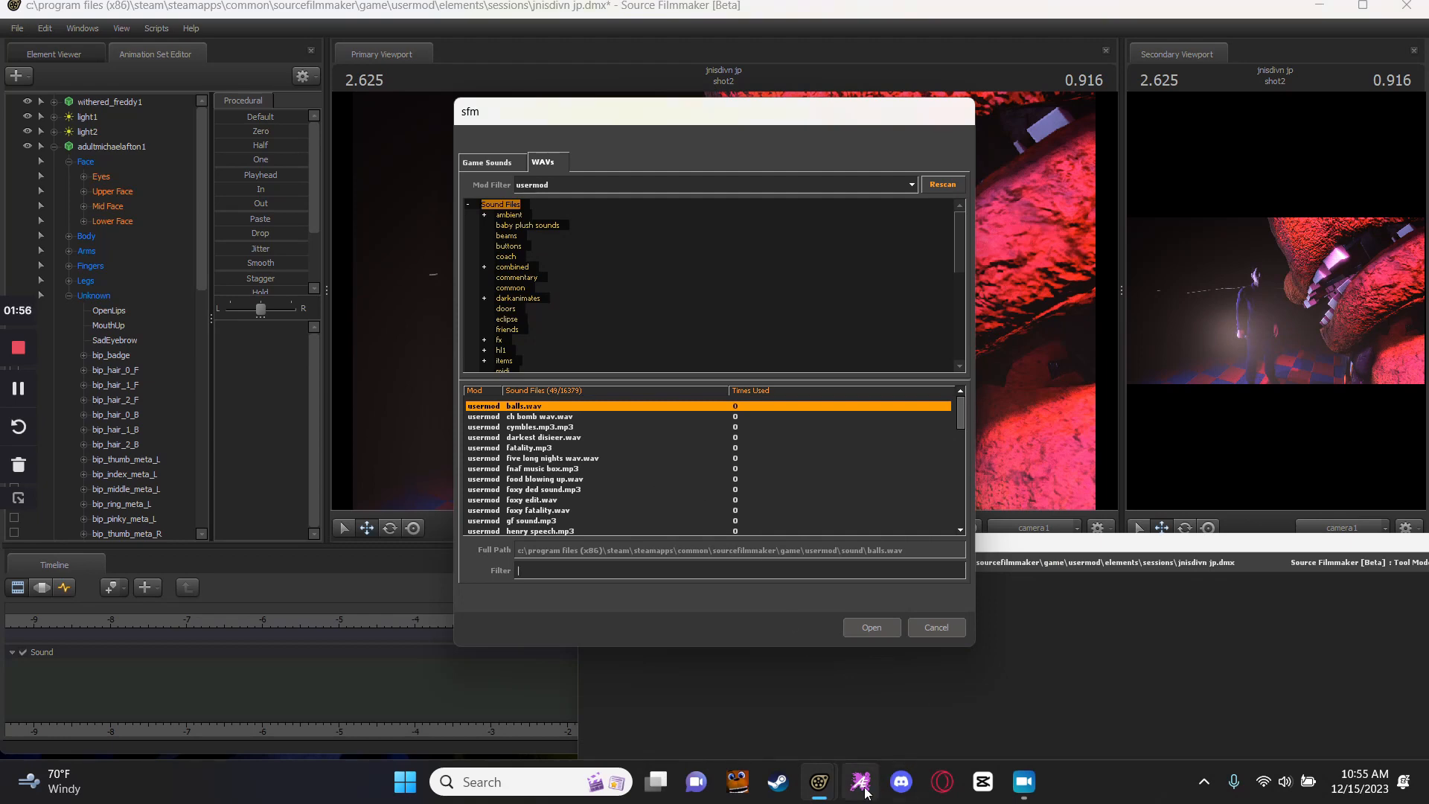
{"action": "left_click", "coordinate": [521, 781]}
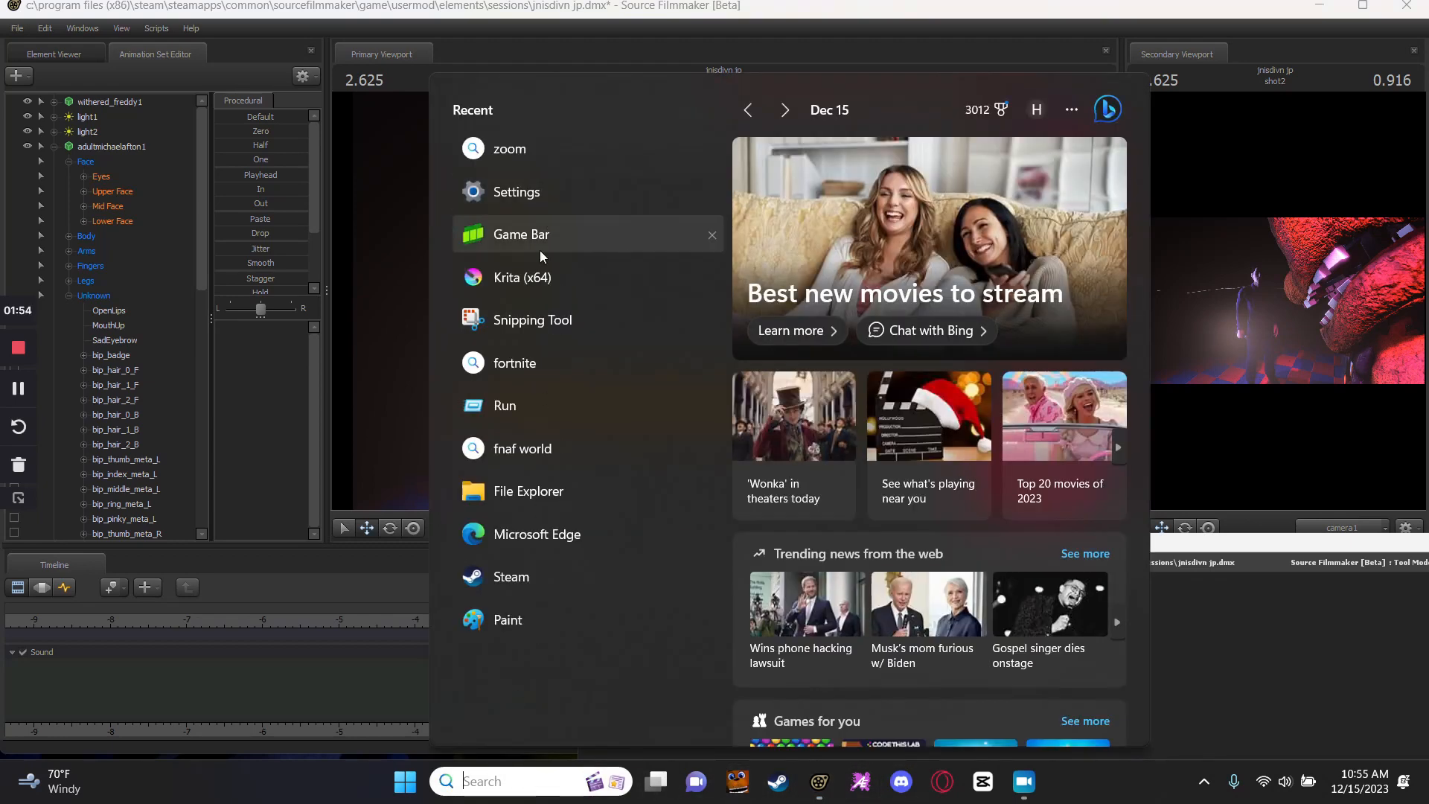
{"action": "left_click", "coordinate": [548, 482]}
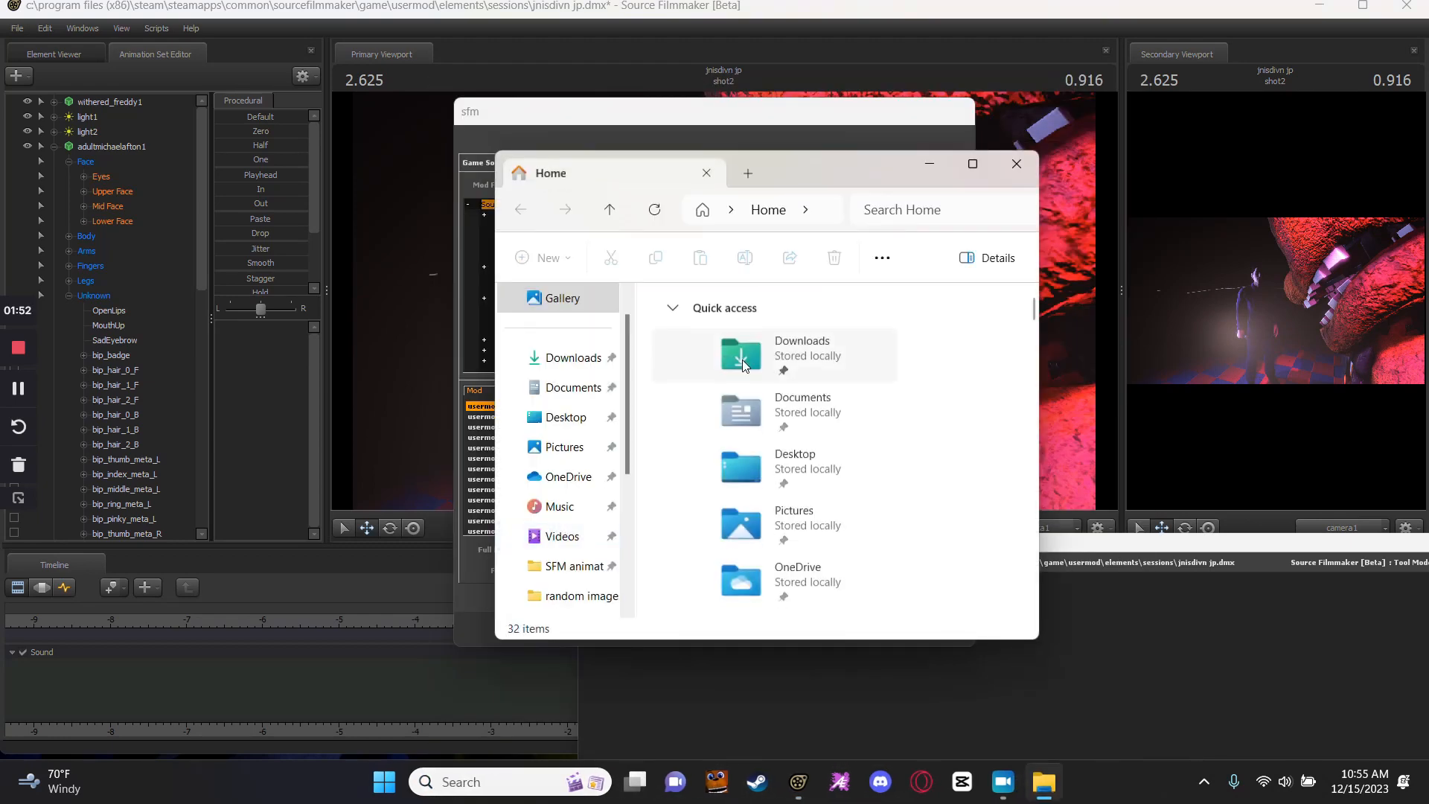
{"action": "scroll", "coordinate": [611, 581], "scroll_direction": "down", "scroll_amount": 3}
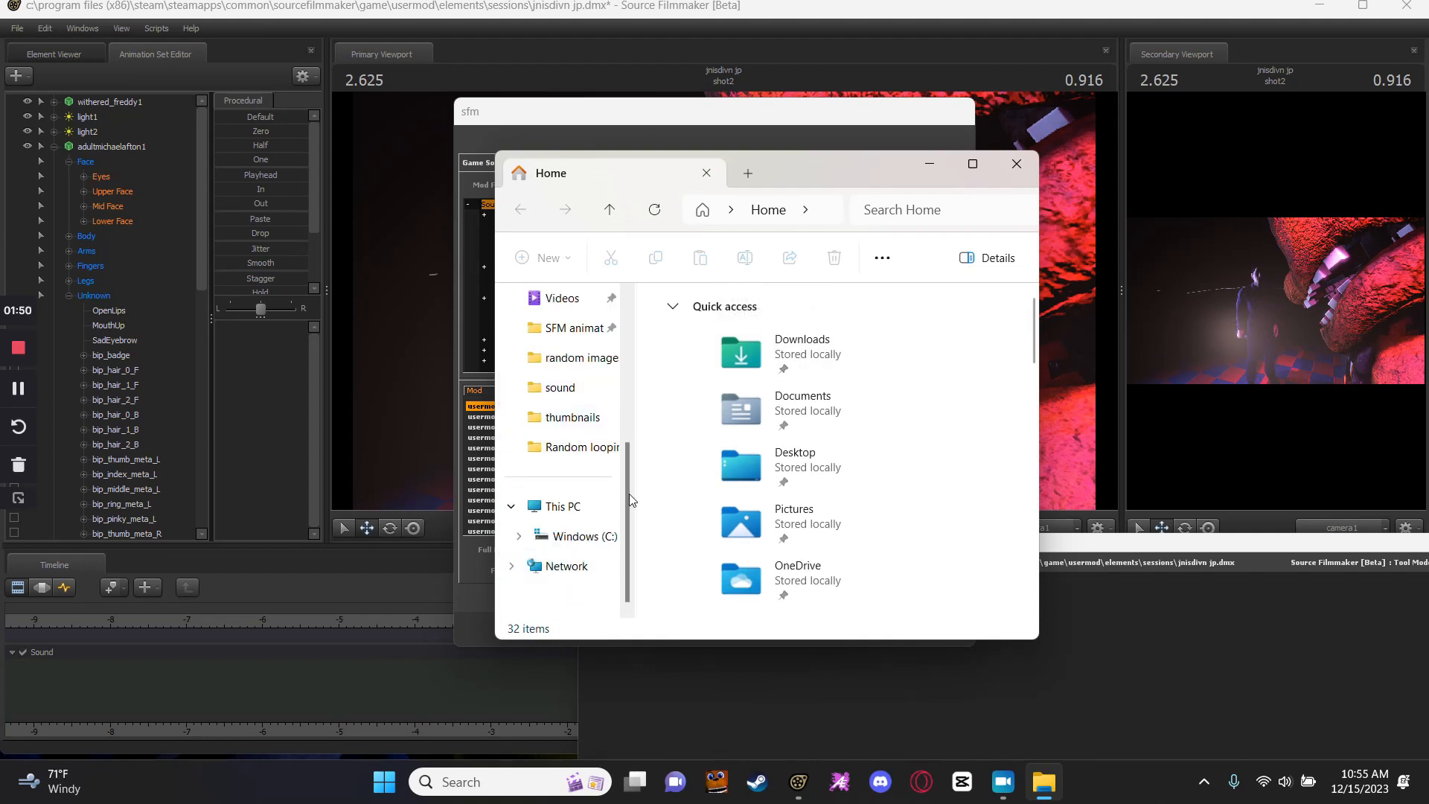
{"action": "left_click", "coordinate": [1002, 176]}
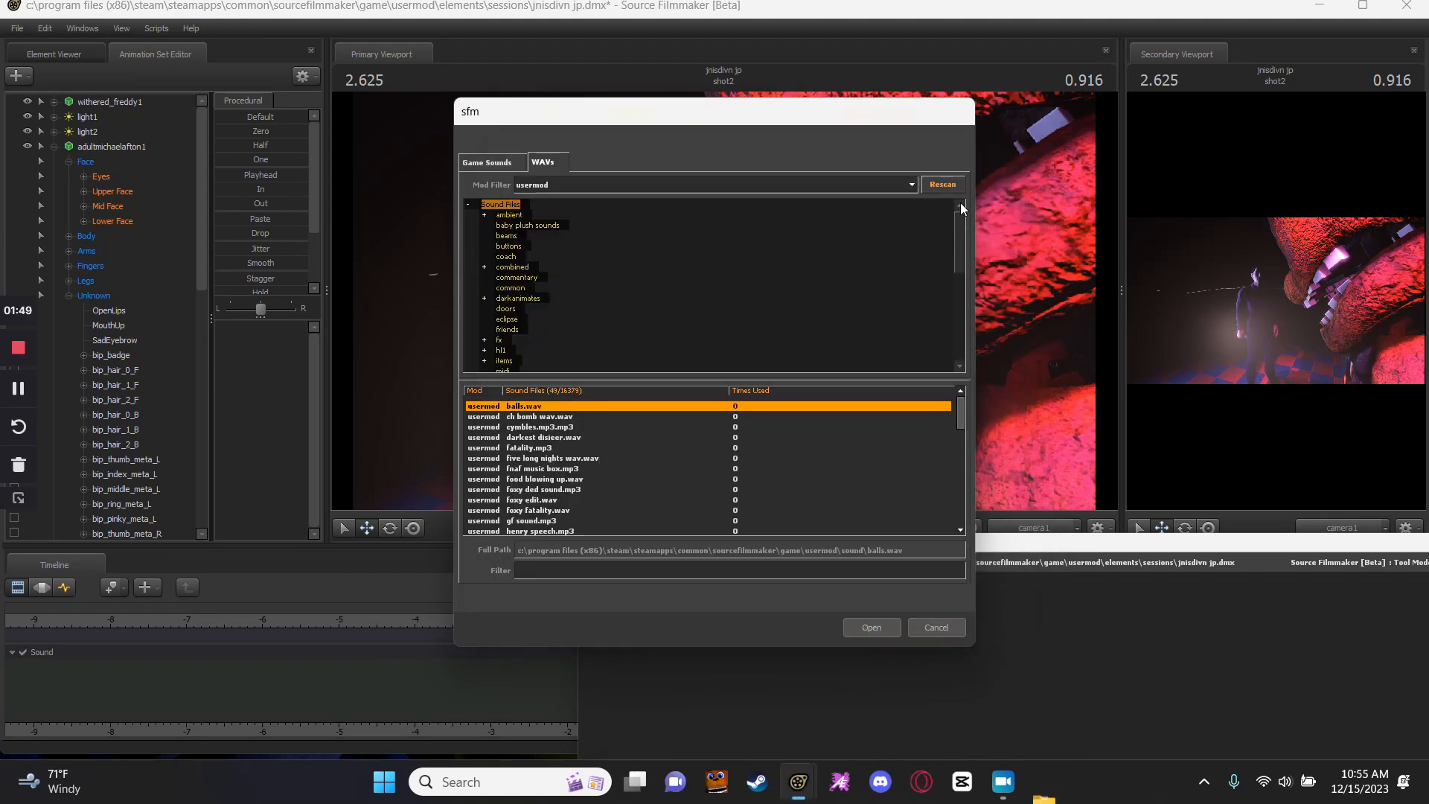
Filter the usermod sound files by "ayo" and rescan the list.
{"action": "left_click", "coordinate": [586, 570]}
{"action": "type", "text": "ayo"}
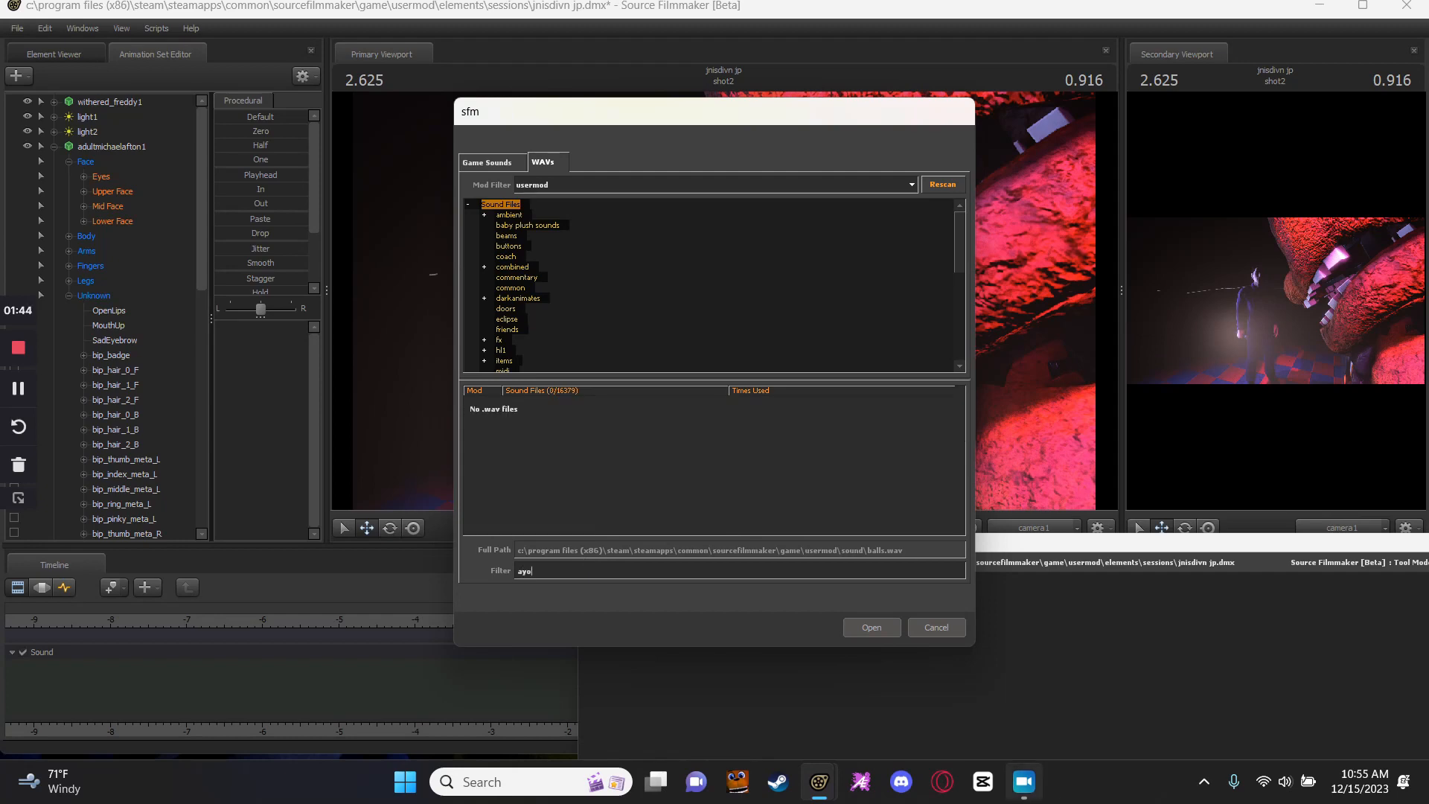
{"action": "left_click", "coordinate": [942, 184]}
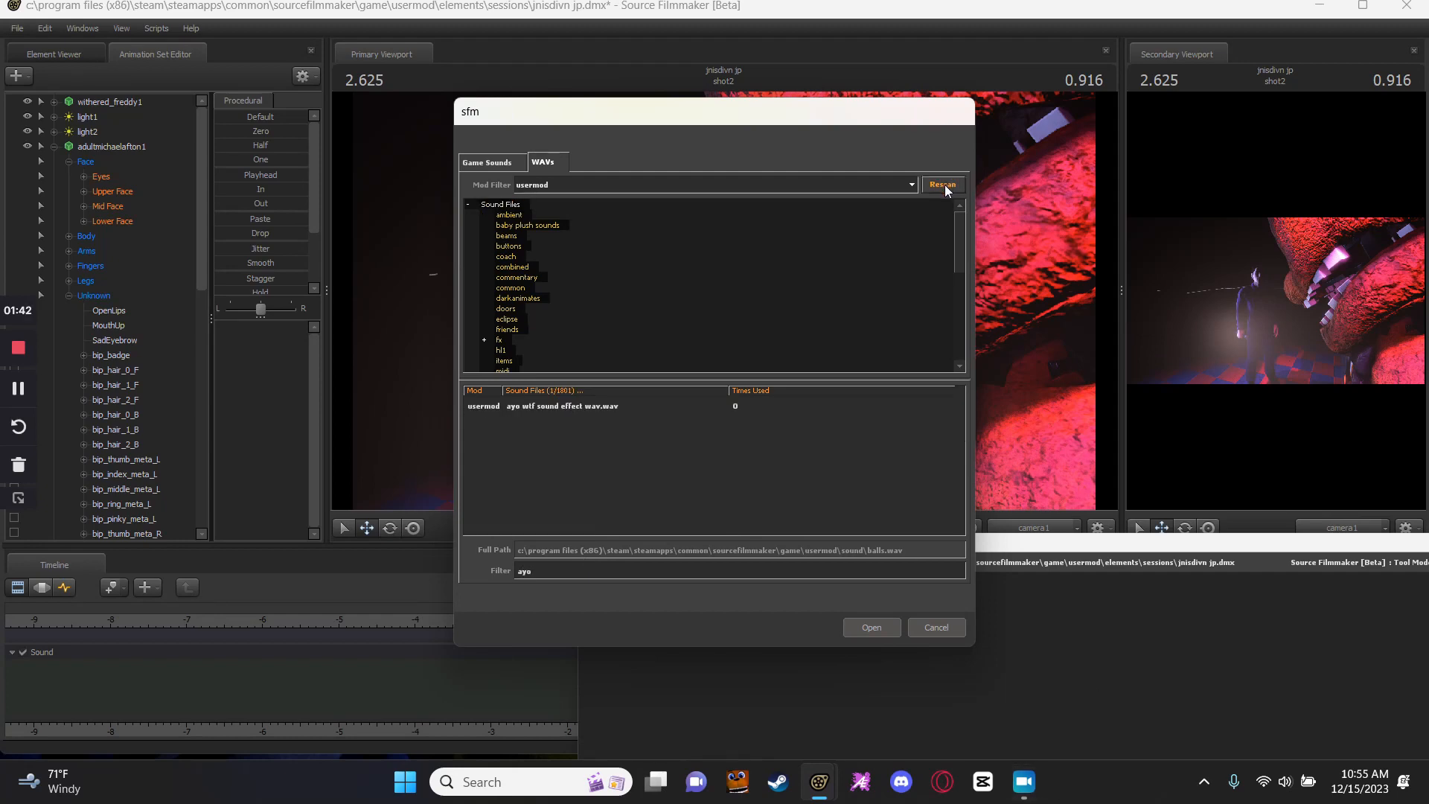
Insert "ayo wtf sound effect wav.wav" from the filtered list into the Dialog track and play the clip back.
{"action": "left_click", "coordinate": [659, 405]}
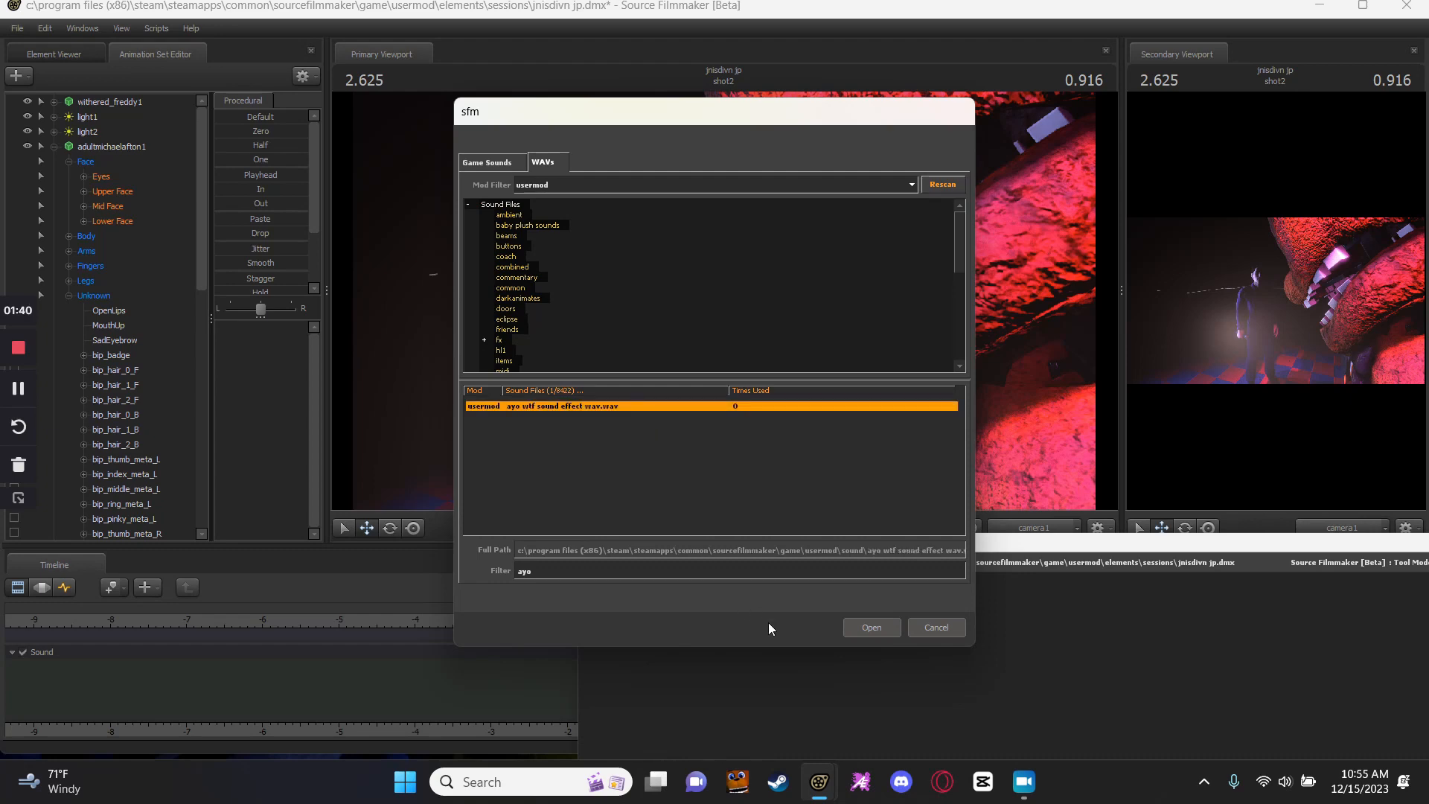
{"action": "left_click", "coordinate": [863, 626]}
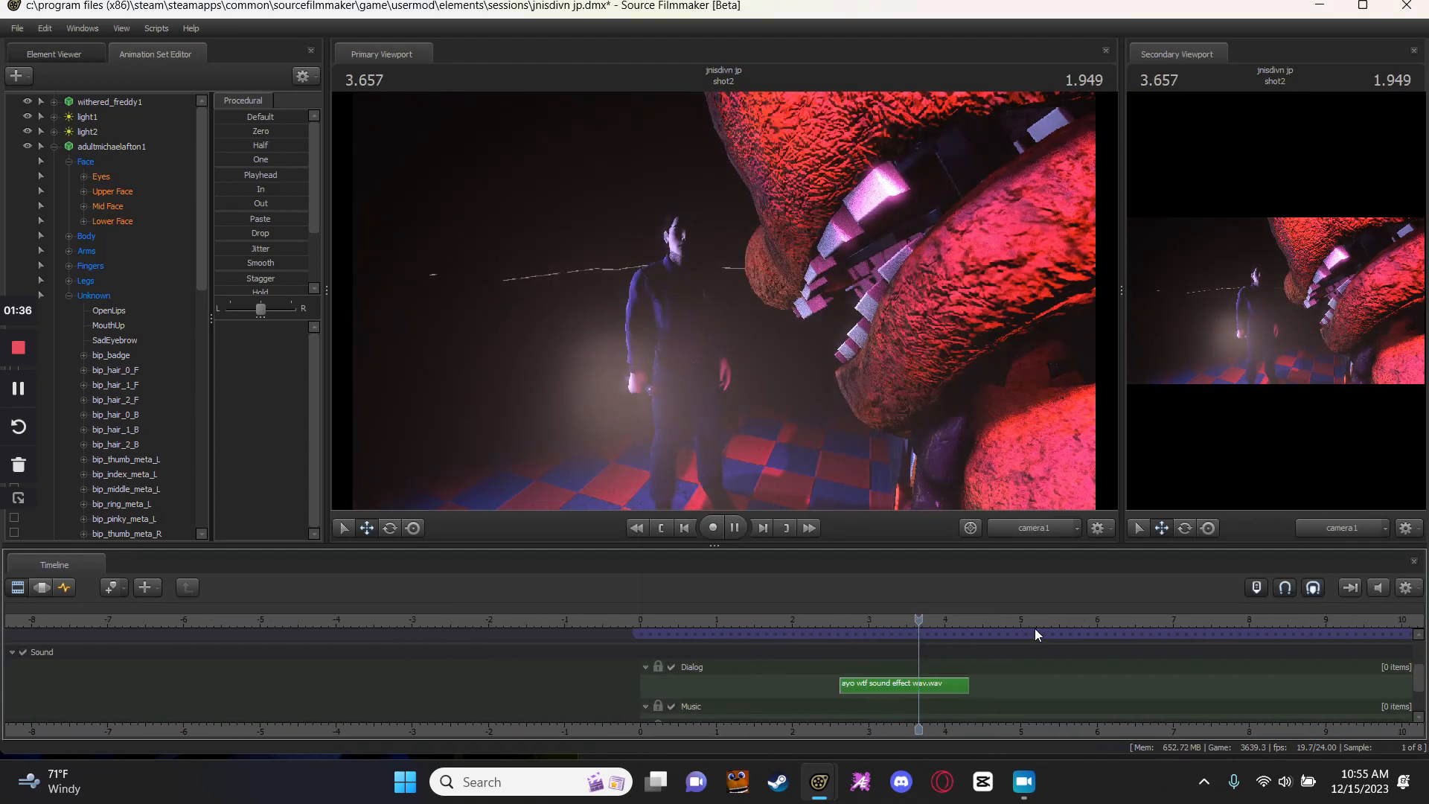
{"action": "key", "text": "space"}
{"action": "key", "text": "space"}
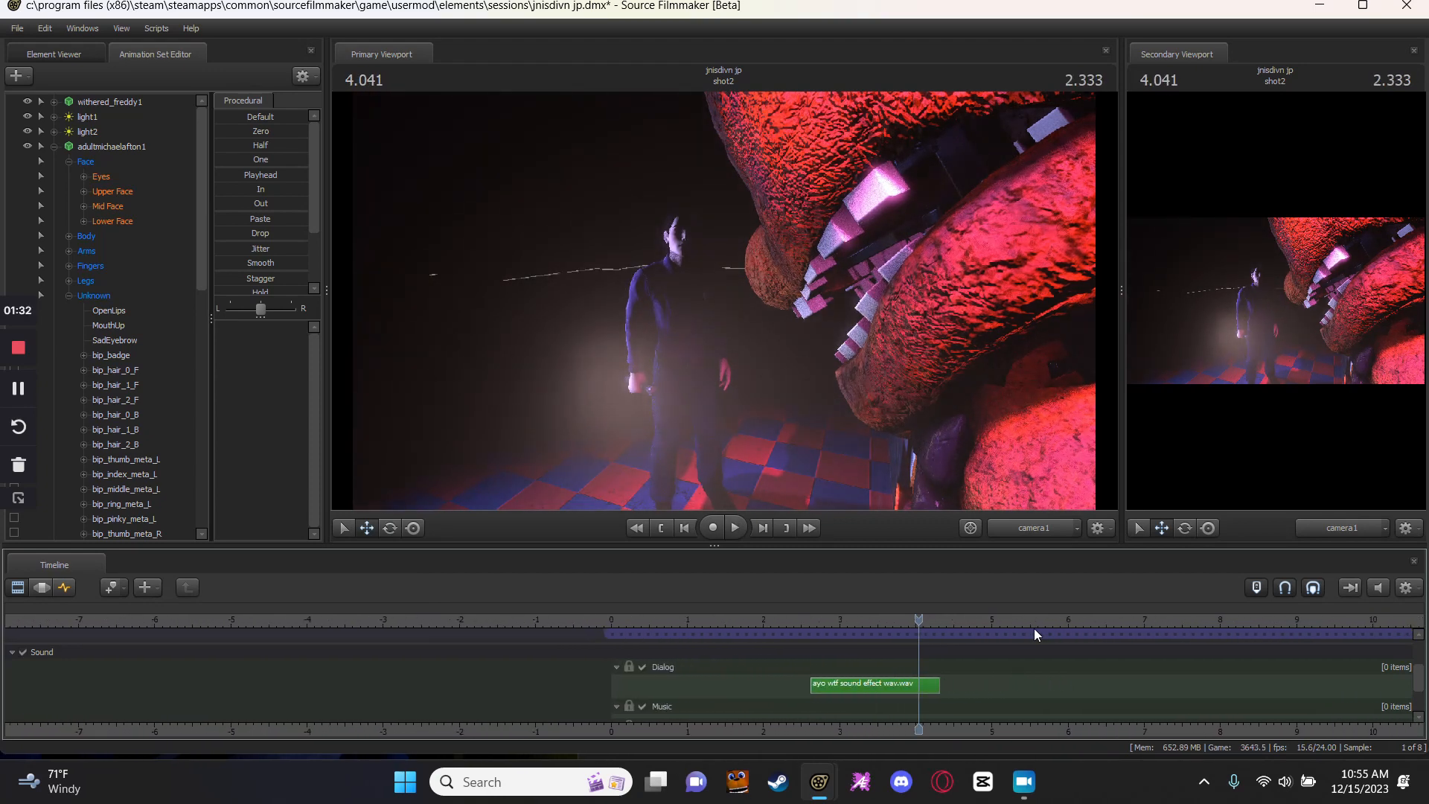
{"action": "key", "text": "space"}
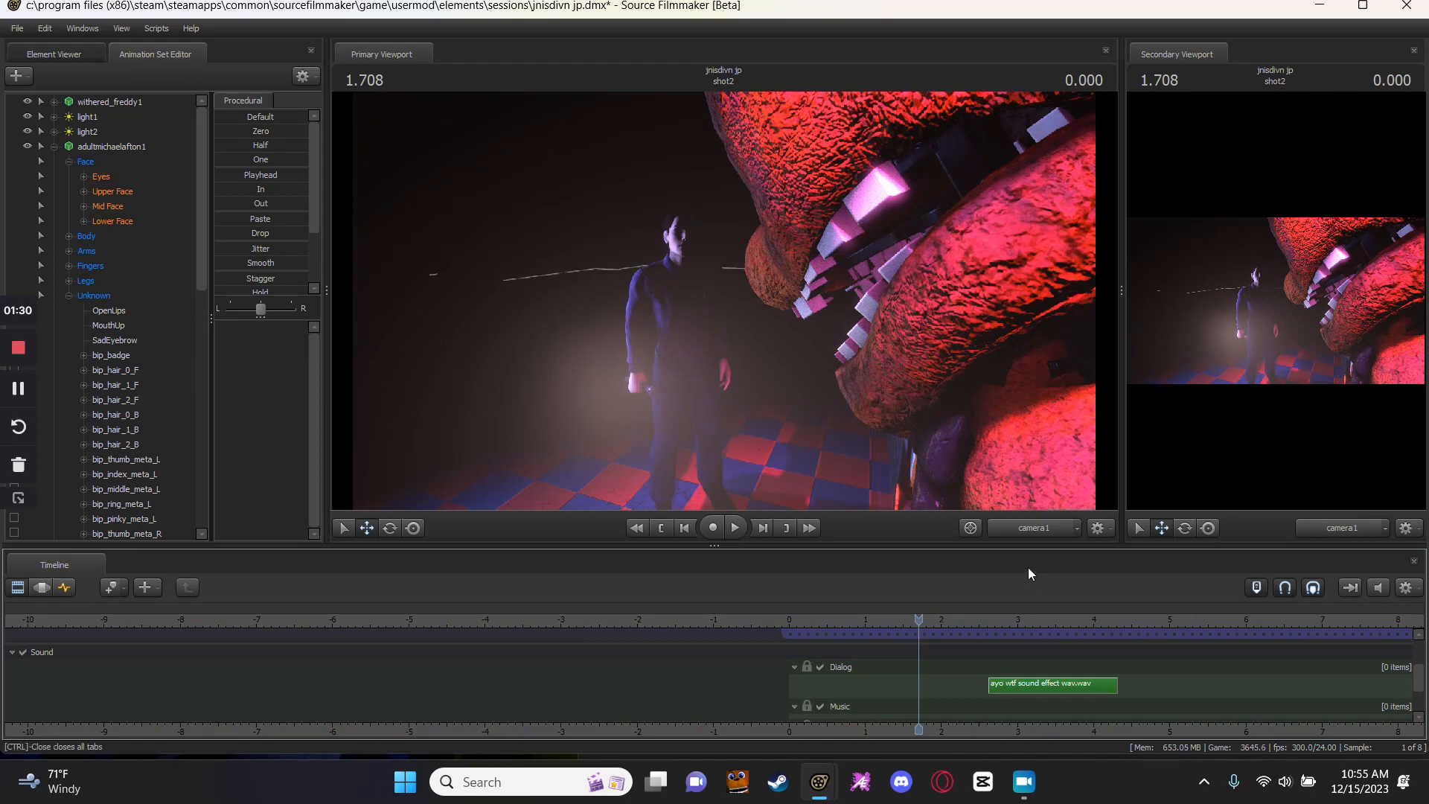
{"action": "left_click_drag", "start_coordinate": [1420, 694], "coordinate": [1420, 672]}
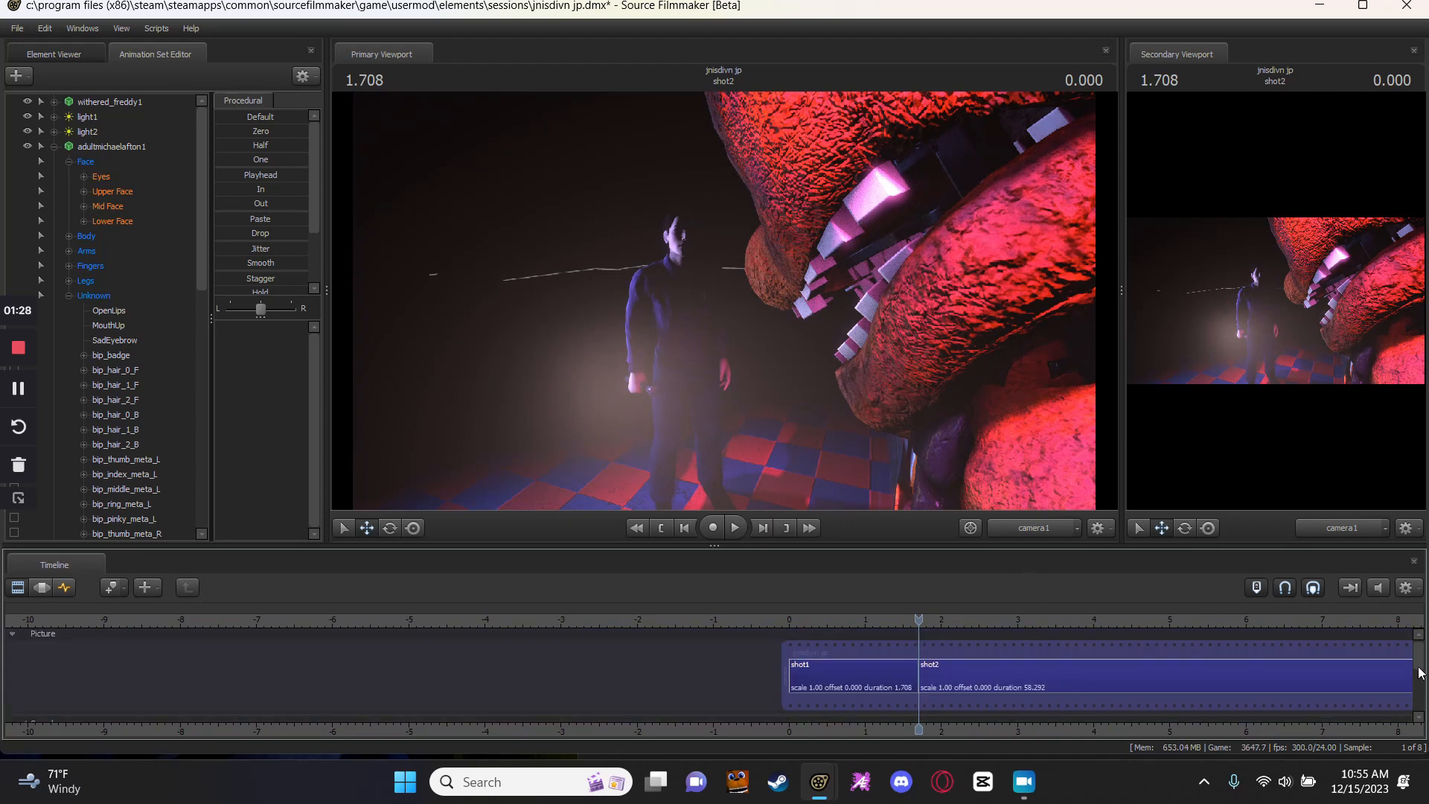
{"action": "key", "text": "Up"}
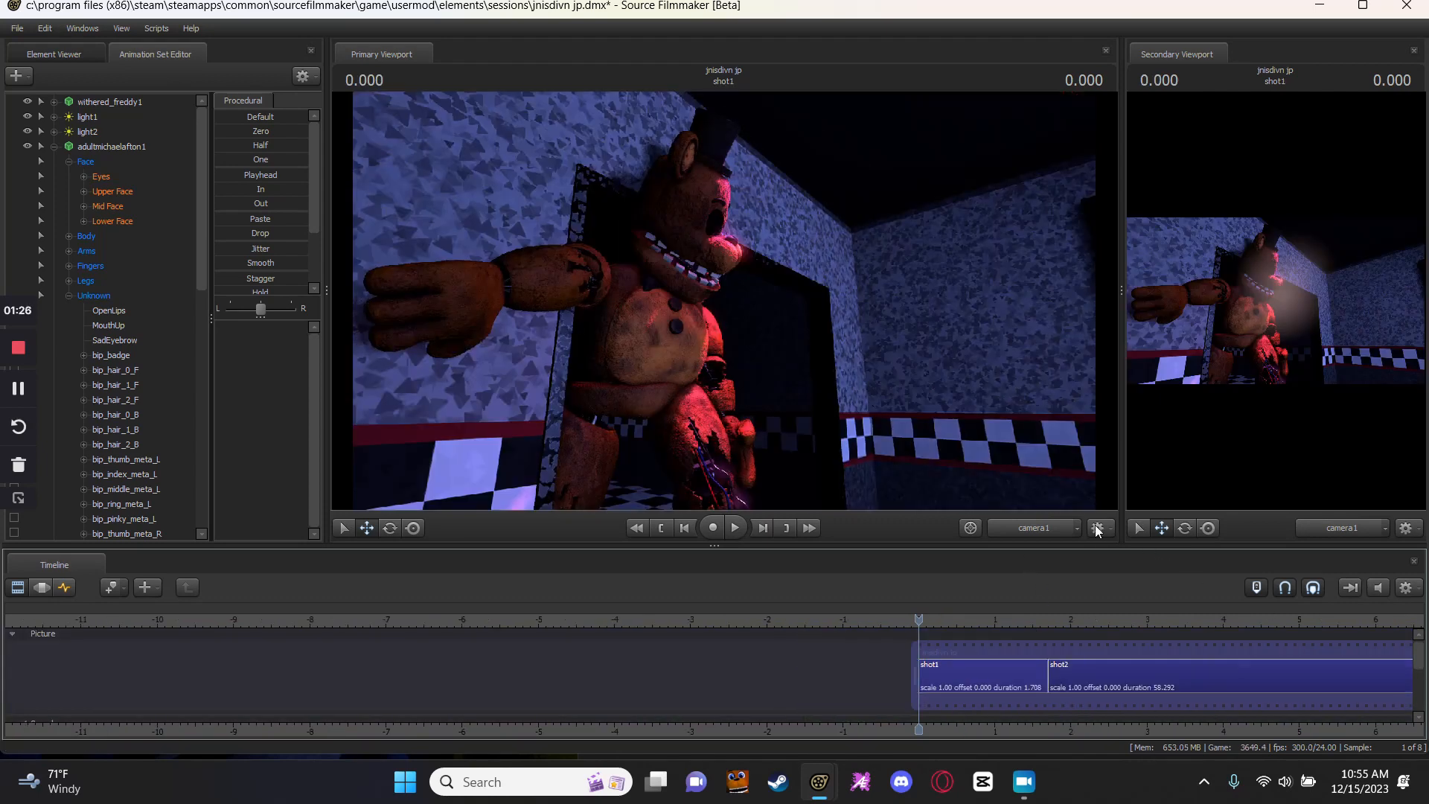
{"action": "mouse_move", "coordinate": [1421, 667]}
{"action": "left_mouse_down"}
{"action": "mouse_move", "coordinate": [1423, 702]}
{"action": "mouse_move", "coordinate": [1413, 660]}
{"action": "left_mouse_up"}
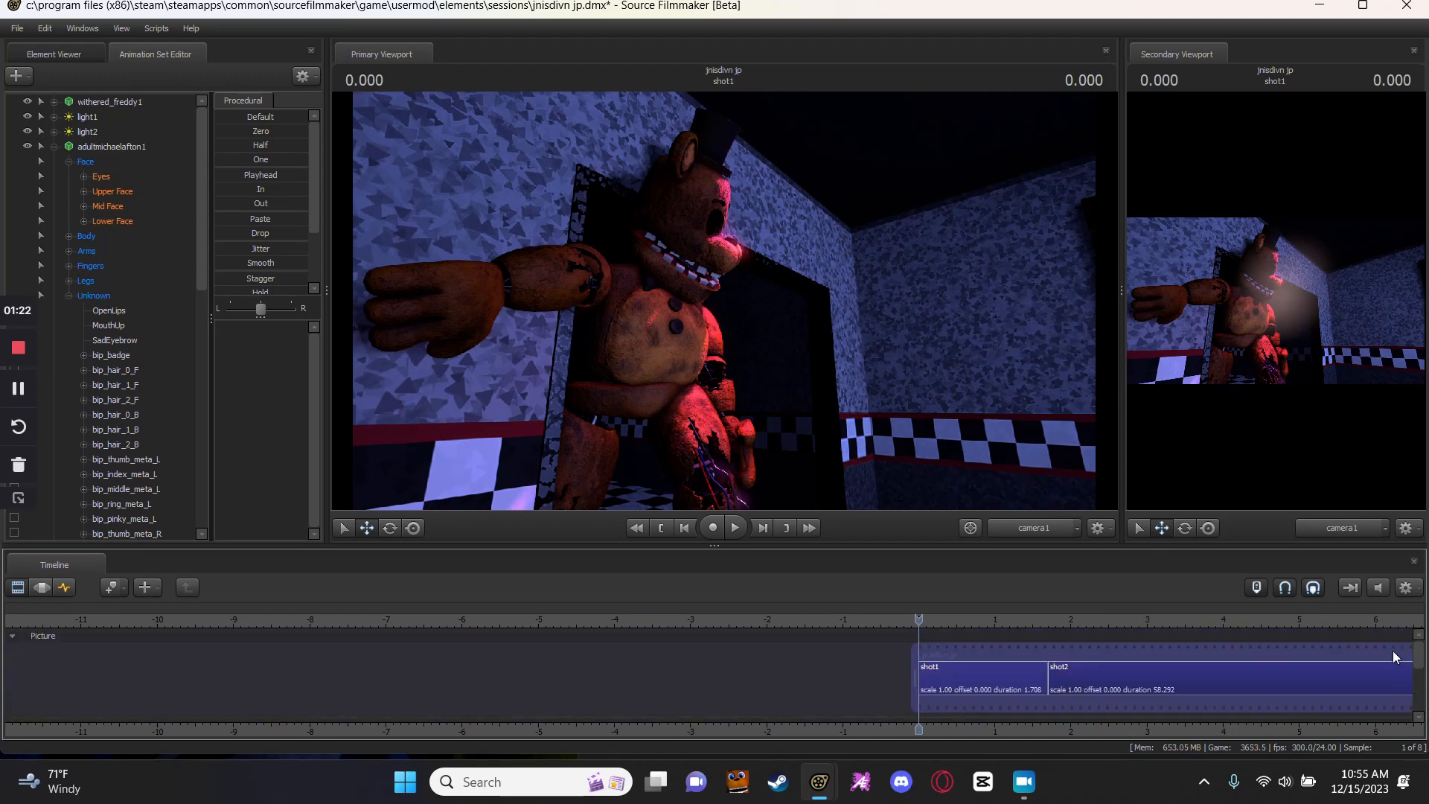
{"action": "scroll", "coordinate": [1373, 660], "scroll_direction": "down", "scroll_amount": 3}
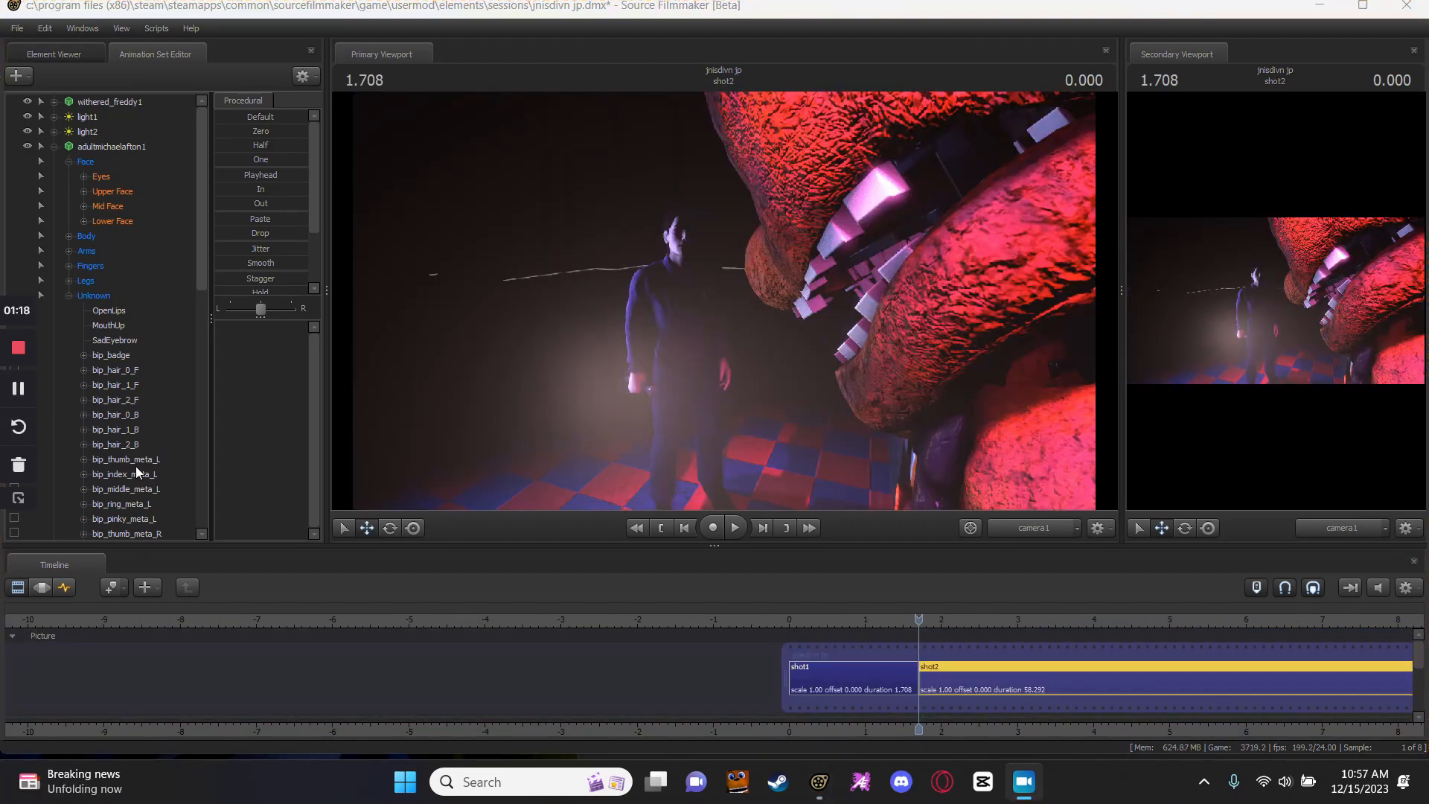
Play the sequence from the start and split shot2 at 2.625 s, where the "ayo wtf" sound clip begins.
{"action": "scroll", "coordinate": [1422, 661], "scroll_direction": "down", "scroll_amount": 3}
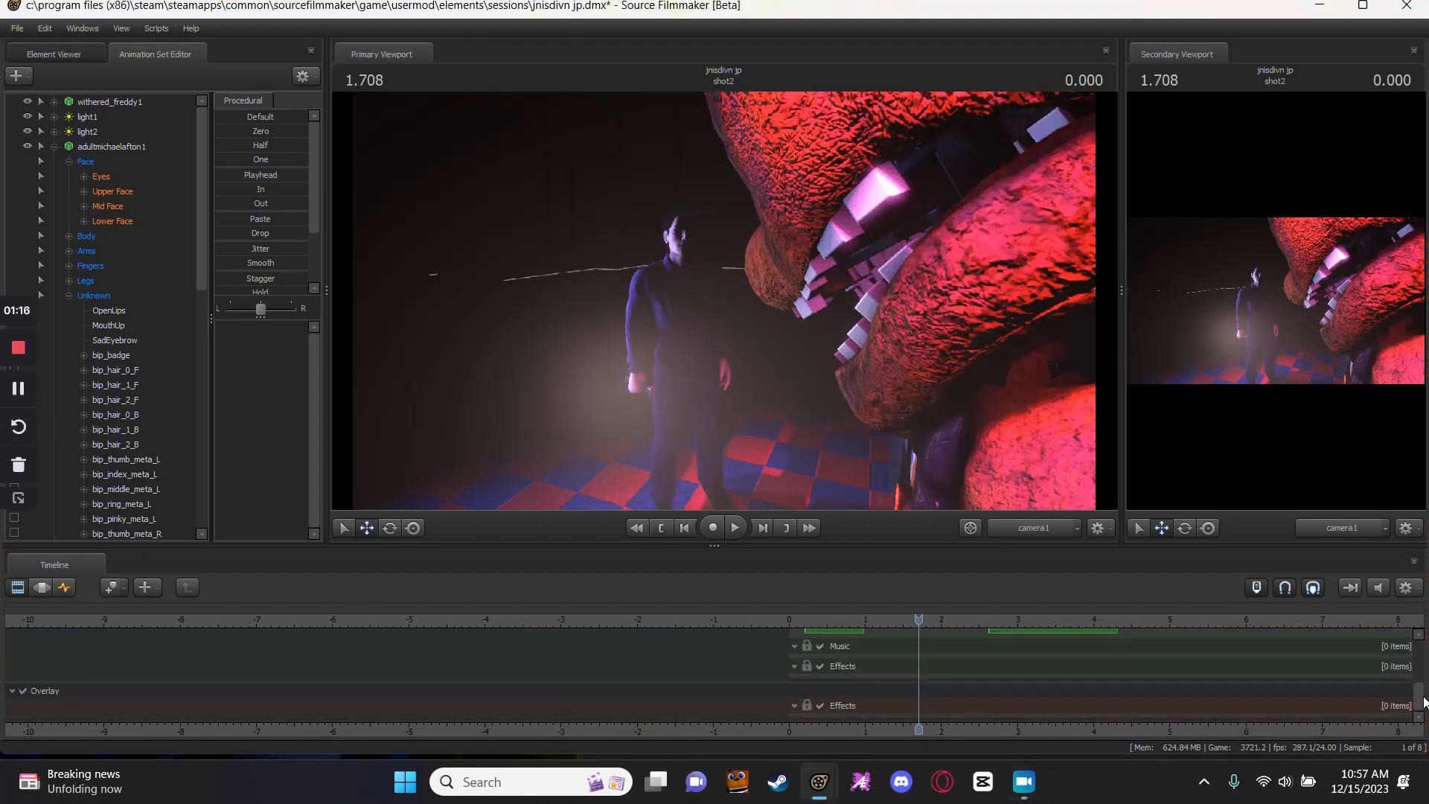
{"action": "scroll", "coordinate": [1423, 662], "scroll_direction": "up", "scroll_amount": 1}
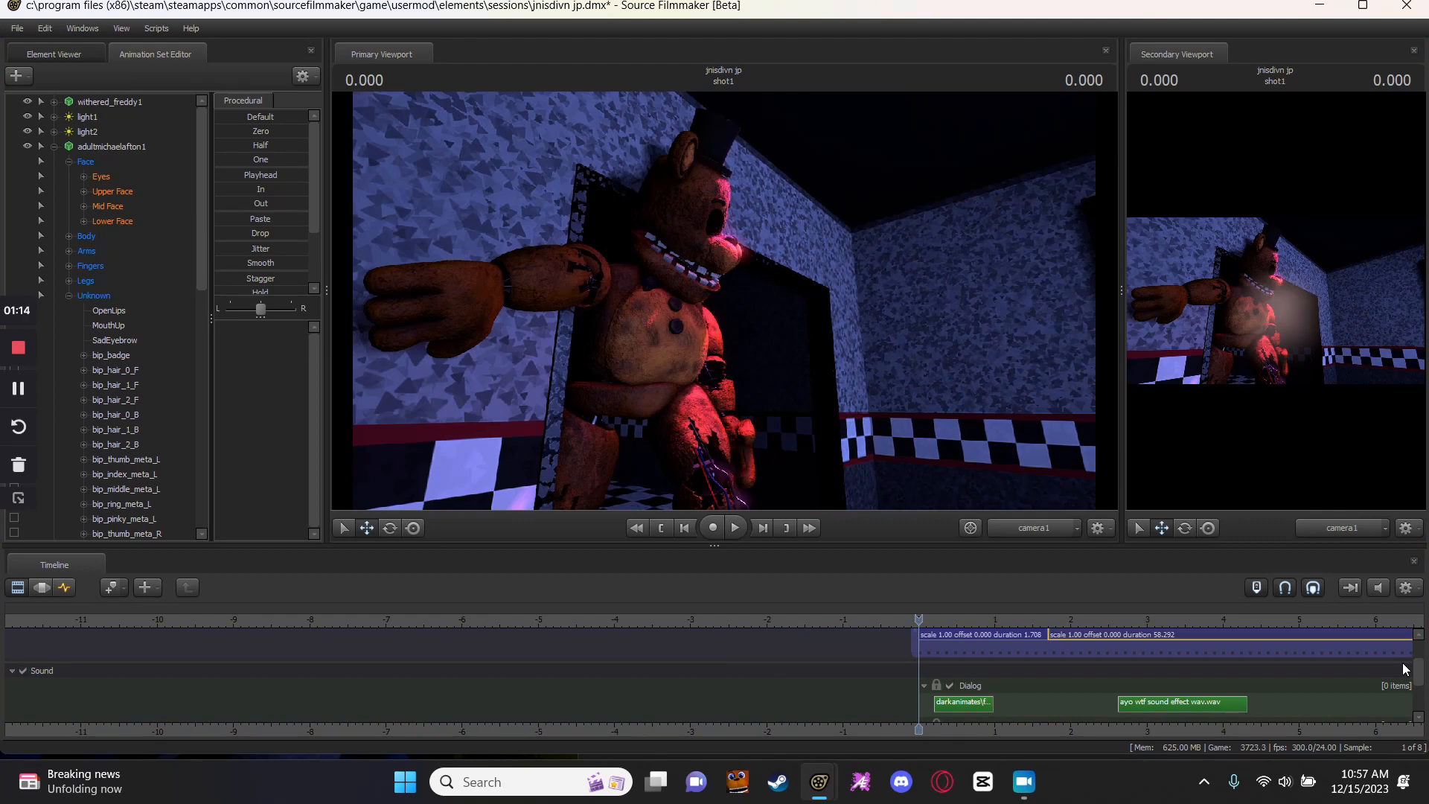
{"action": "key", "text": "space"}
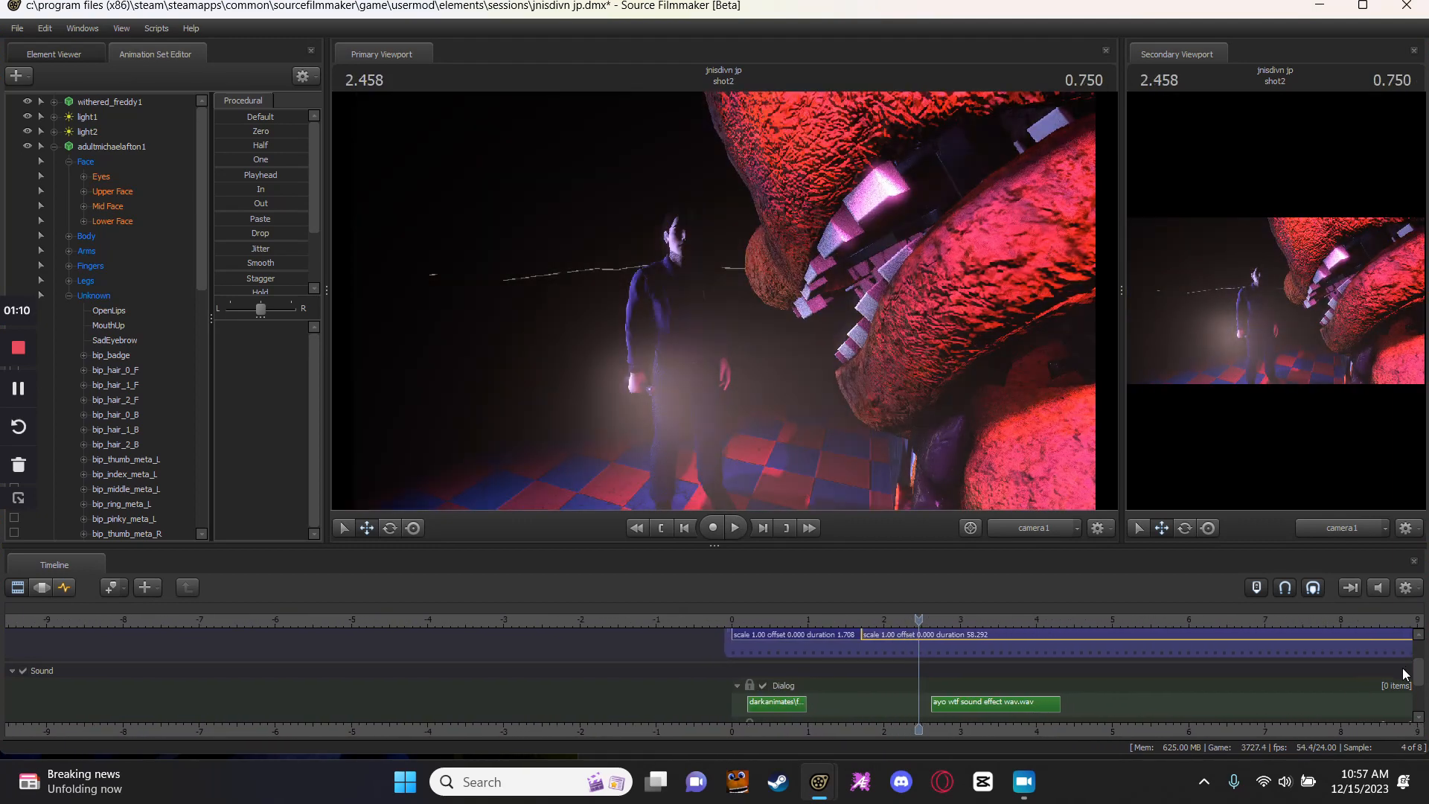
{"action": "key", "text": "space"}
{"action": "key", "text": "Right"}
{"action": "key", "text": "Right"}
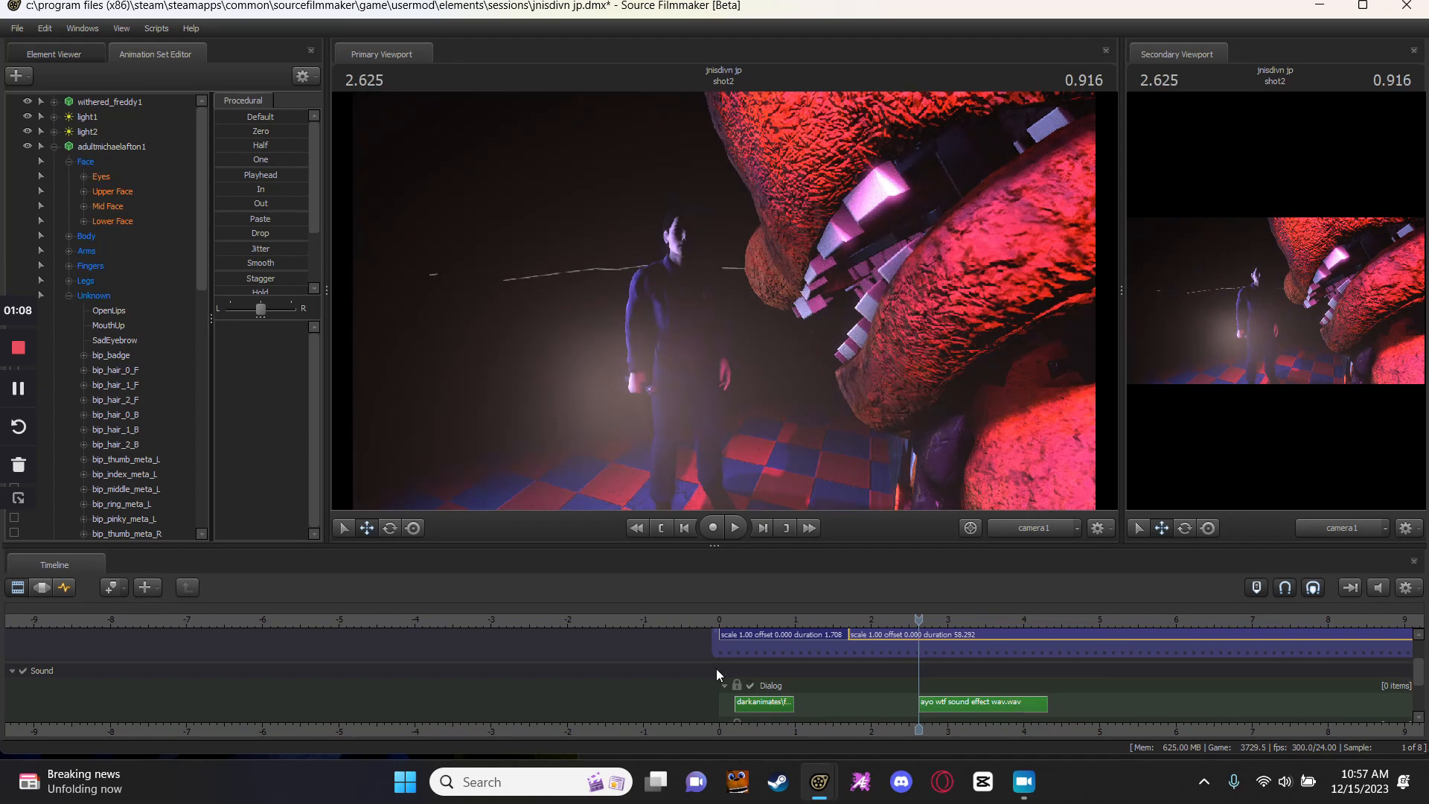
{"action": "key", "text": "b"}
{"action": "left_click", "coordinate": [943, 630]}
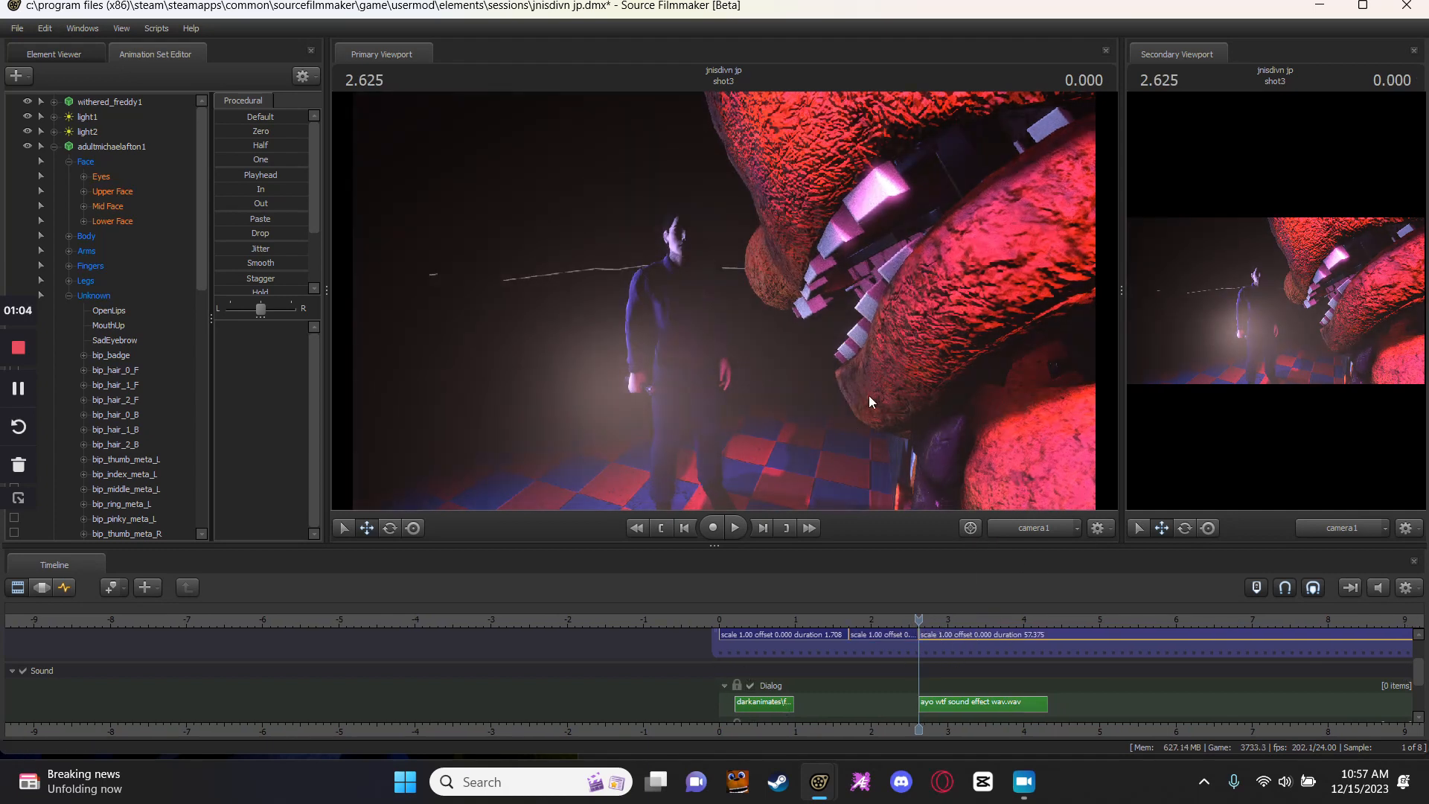
Reposition camera1 in shot3 to frame Michael Afton's face and upper chest in a close-up.
{"action": "left_click_drag", "start_coordinate": [1420, 673], "coordinate": [1377, 664]}
{"action": "key", "text": "w"}
{"action": "left_click_drag", "start_coordinate": [725, 406], "coordinate": [669, 382]}
{"action": "key", "text": "w"}
{"action": "key", "text": "d"}
{"action": "key", "text": "a"}
{"action": "left_click_drag", "start_coordinate": [725, 301], "coordinate": [729, 301]}
{"action": "key", "text": "d"}
Turn off lighting in the primary viewport and create a new light for shot3.
{"action": "right_click", "coordinate": [763, 316]}
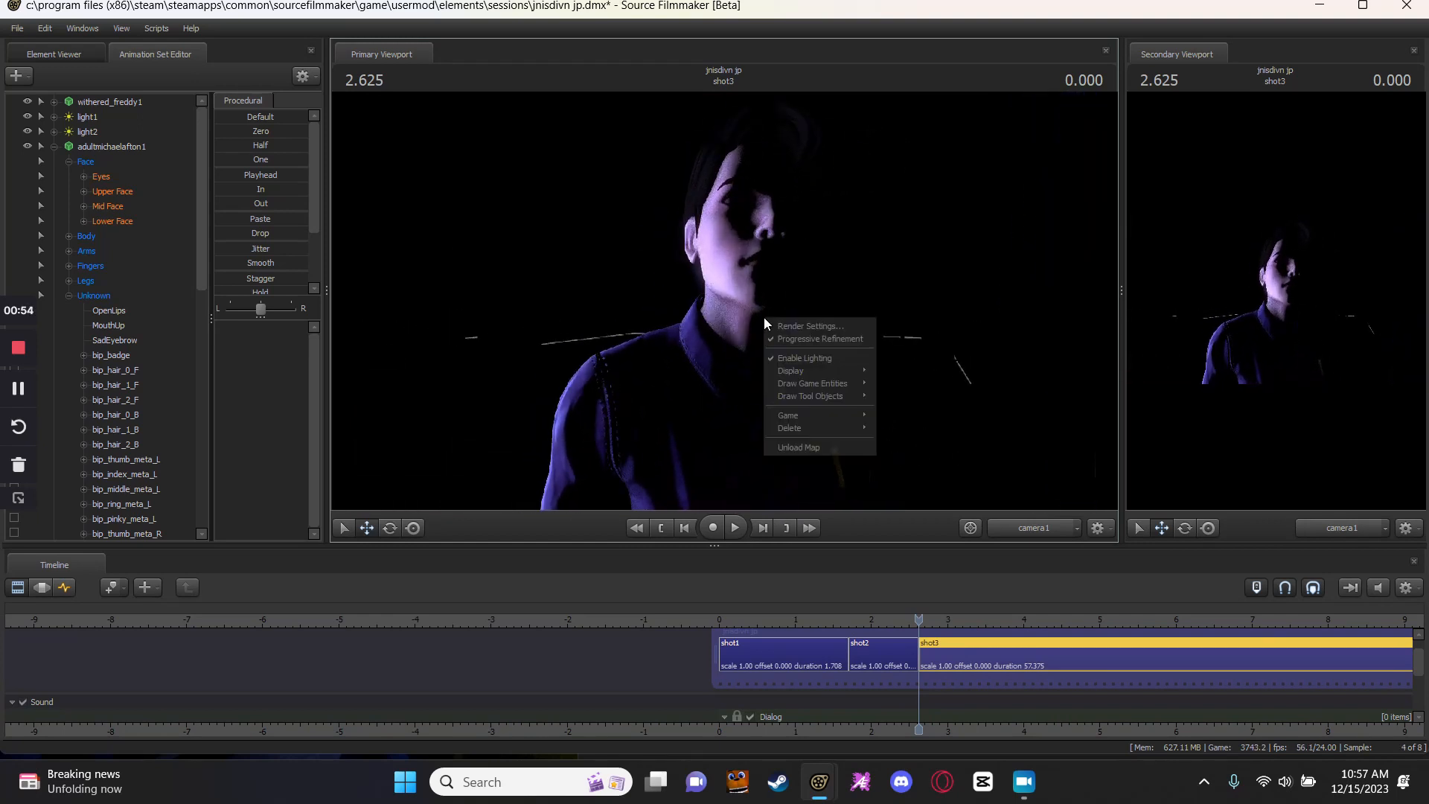
{"action": "left_click", "coordinate": [791, 355]}
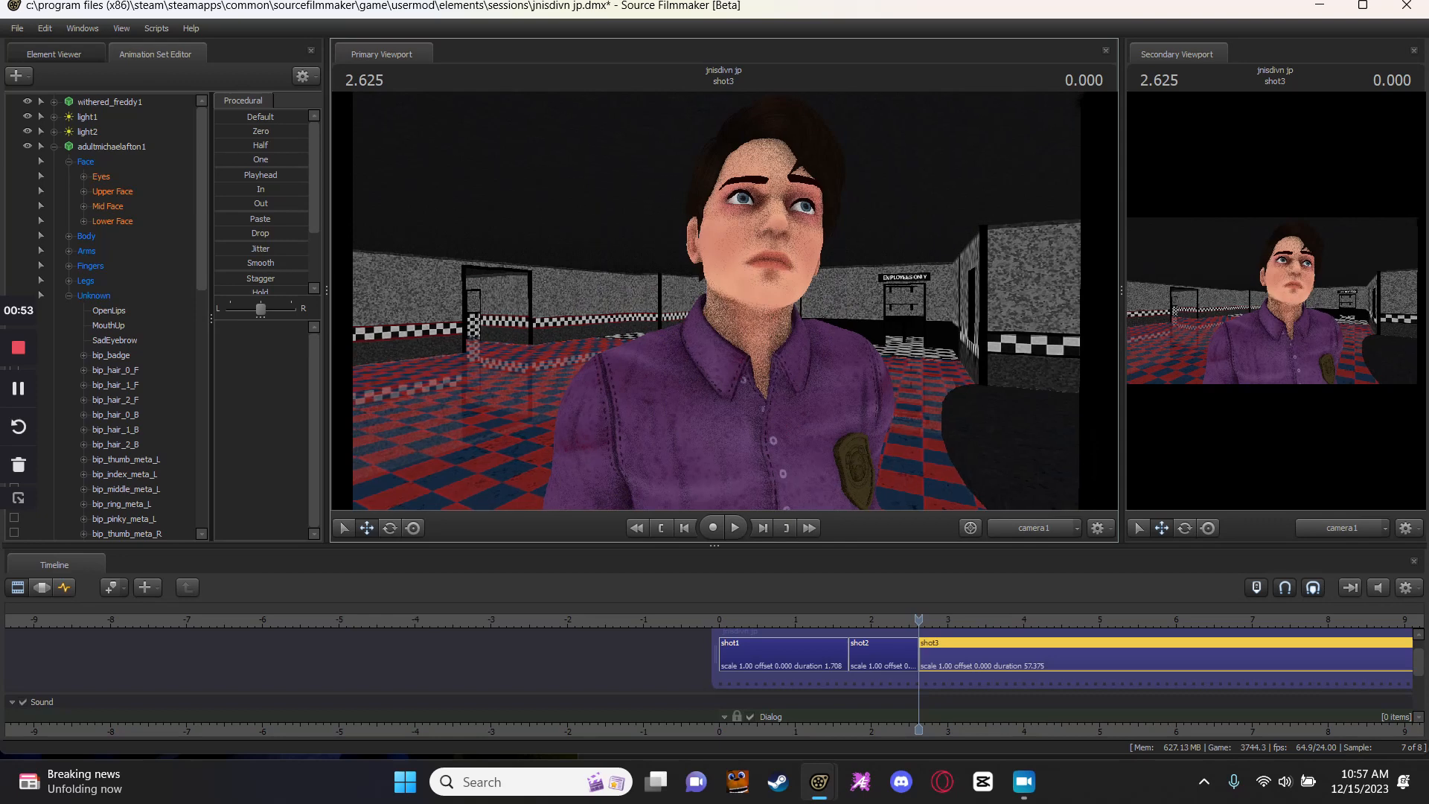
{"action": "left_click", "coordinate": [16, 80]}
{"action": "left_click", "coordinate": [91, 115]}
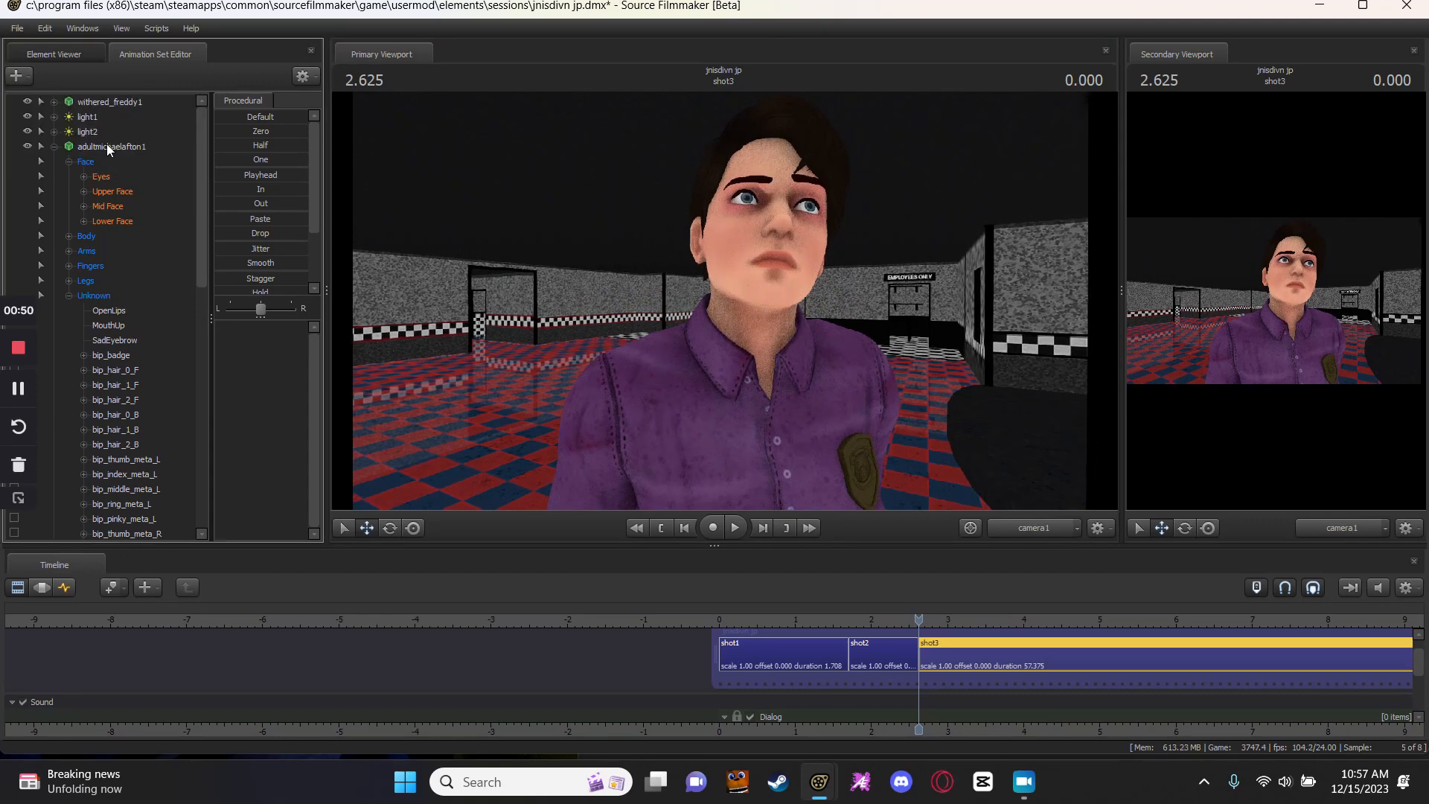
View the scene through light3 with viewport lighting enabled, and switch to the Motion Editor.
{"action": "left_click", "coordinate": [118, 209]}
{"action": "right_click", "coordinate": [619, 291]}
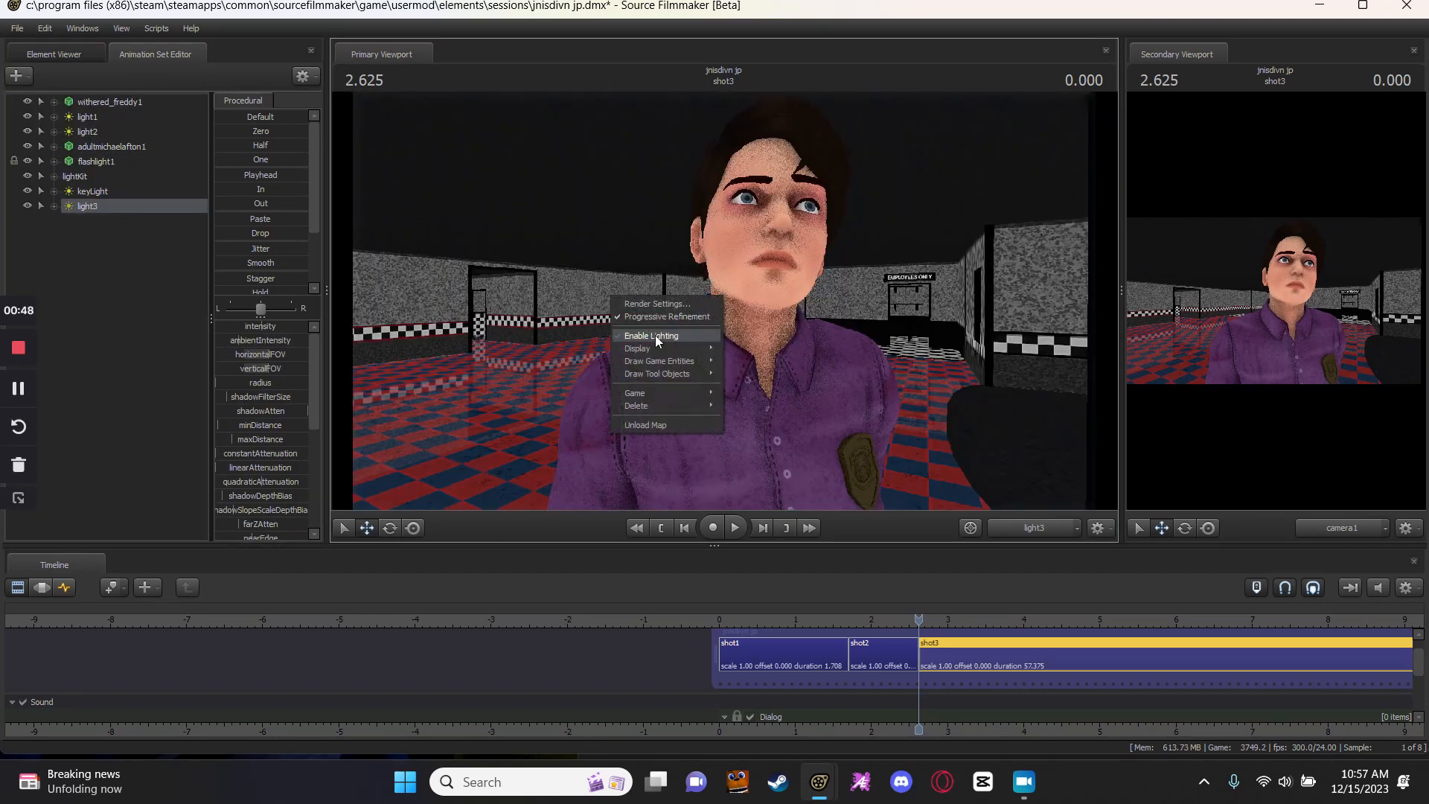
{"action": "left_click", "coordinate": [657, 341]}
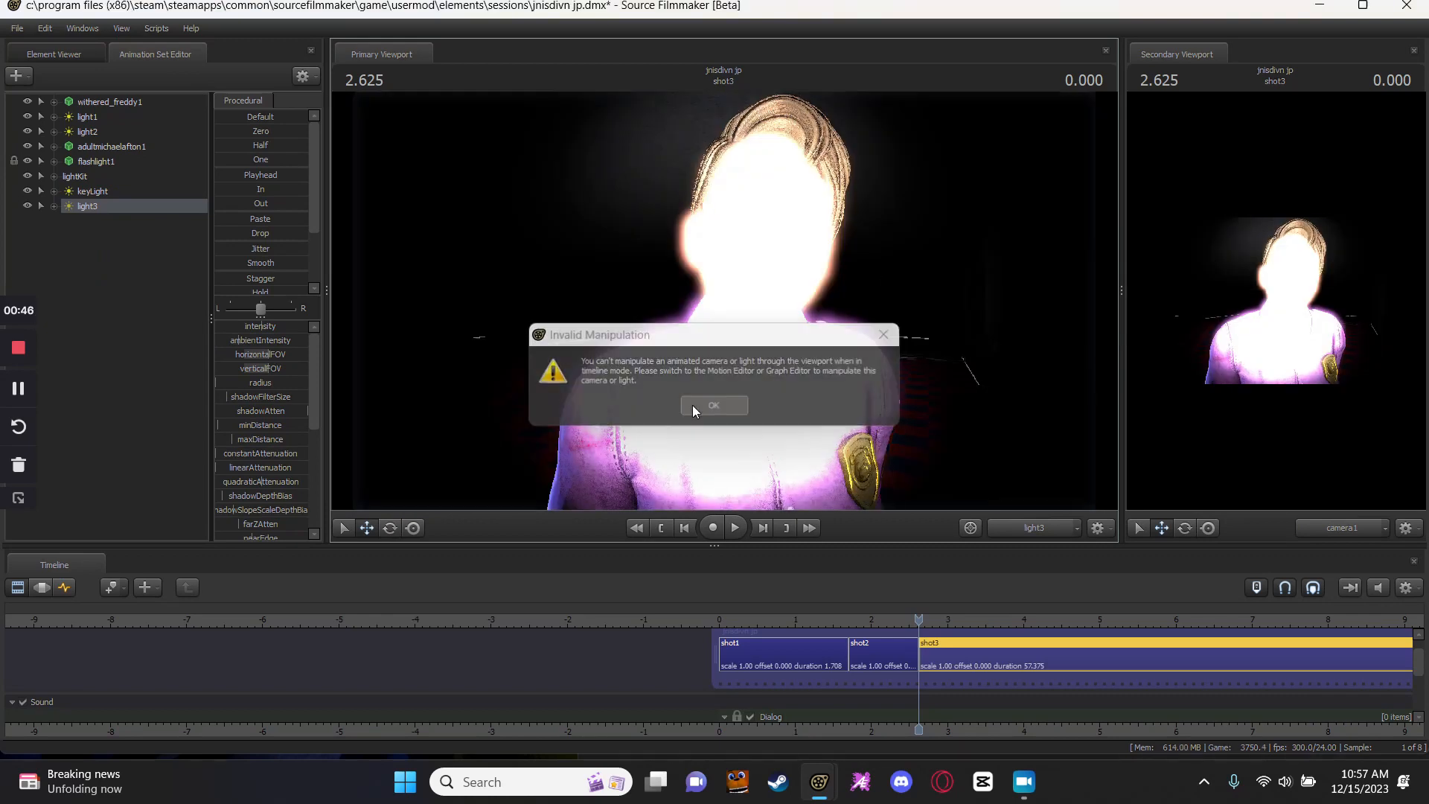
{"action": "left_click", "coordinate": [698, 403]}
{"action": "key", "text": "F3"}
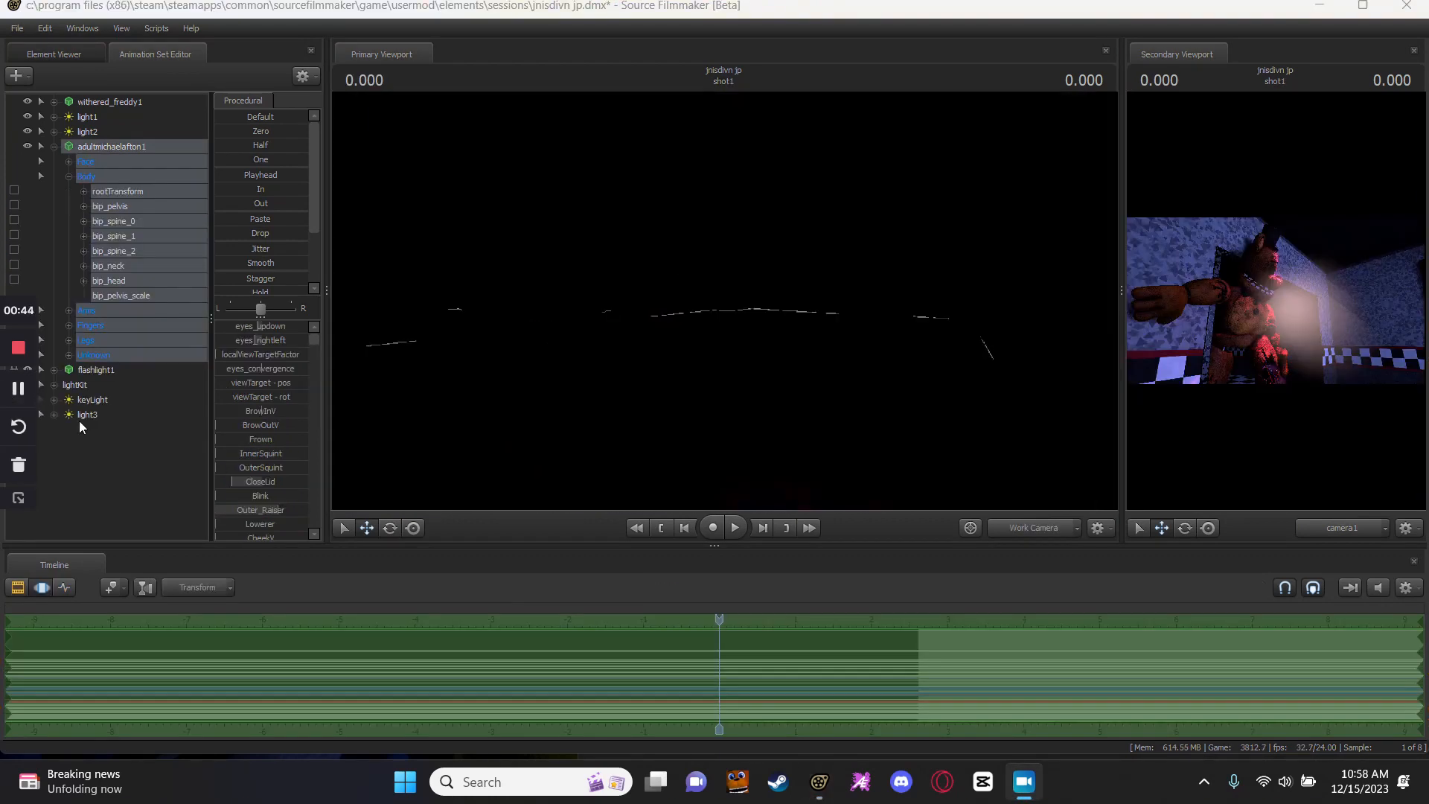
Show the scene through camera1 and play the sequence from shot1 into the lit close-up in shot3.
{"action": "left_click", "coordinate": [1007, 531]}
{"action": "left_click", "coordinate": [961, 467]}
{"action": "key", "text": "space"}
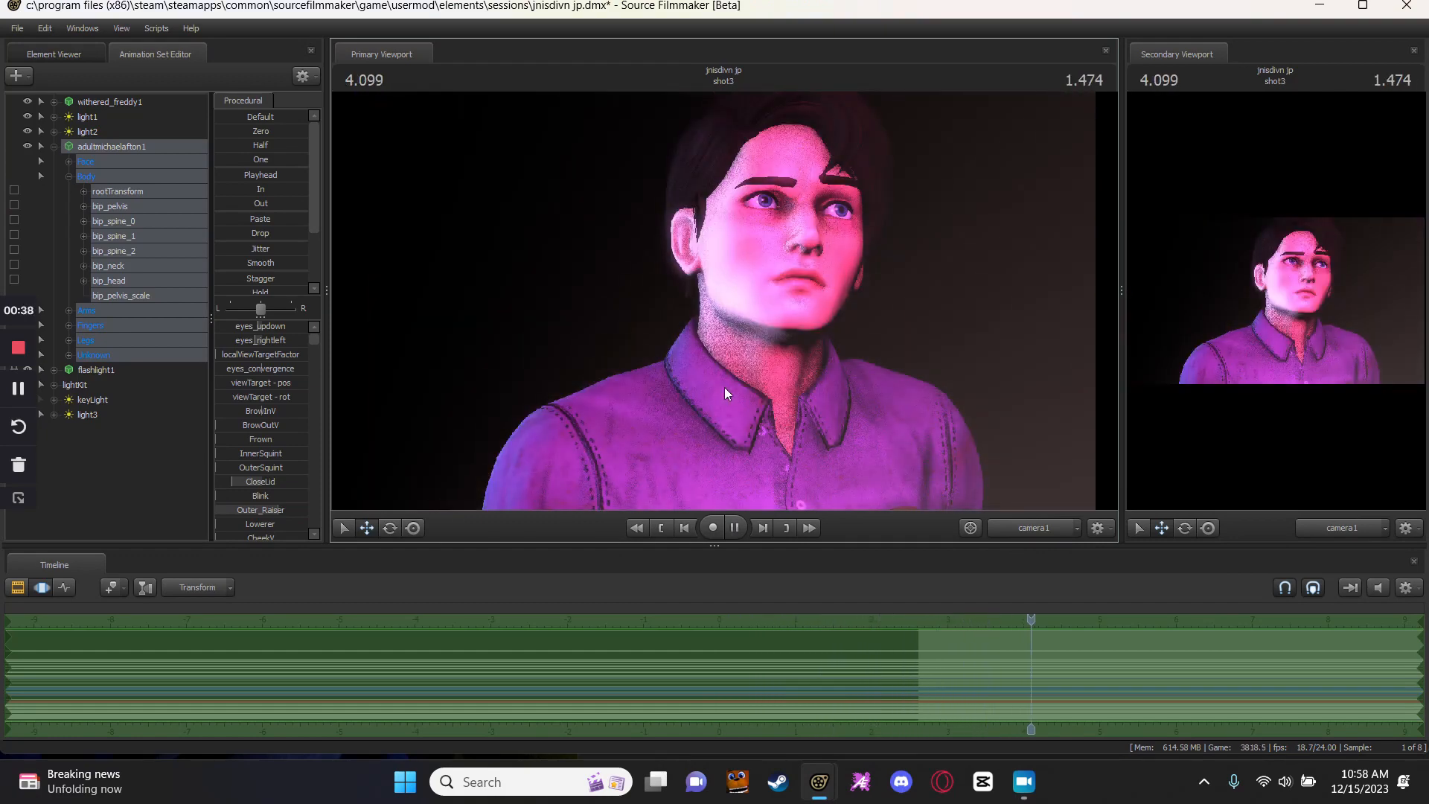
{"action": "key", "text": "space"}
{"action": "key", "text": "Up"}
{"action": "key", "text": "Up"}
{"action": "key", "text": "Up"}
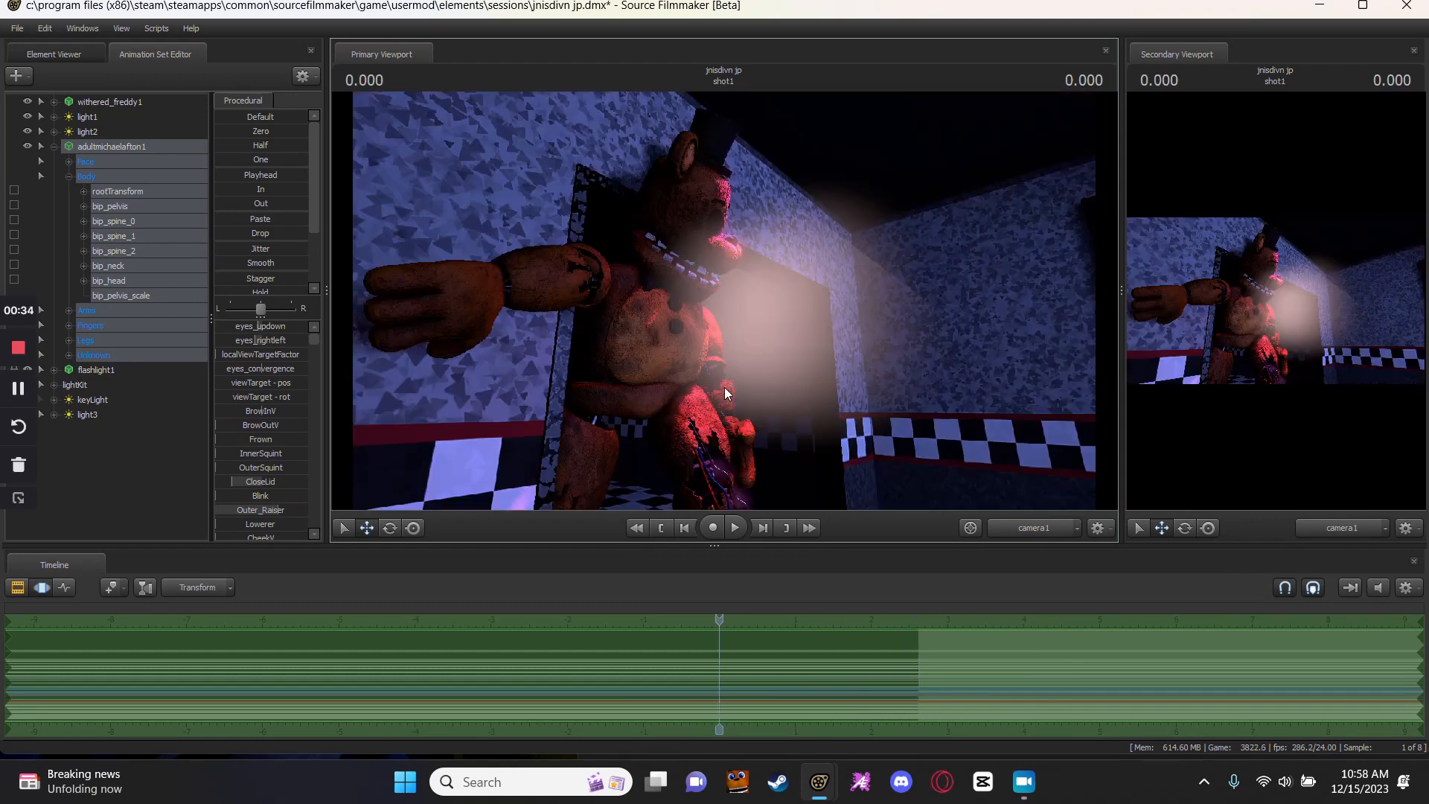
{"action": "key", "text": "space"}
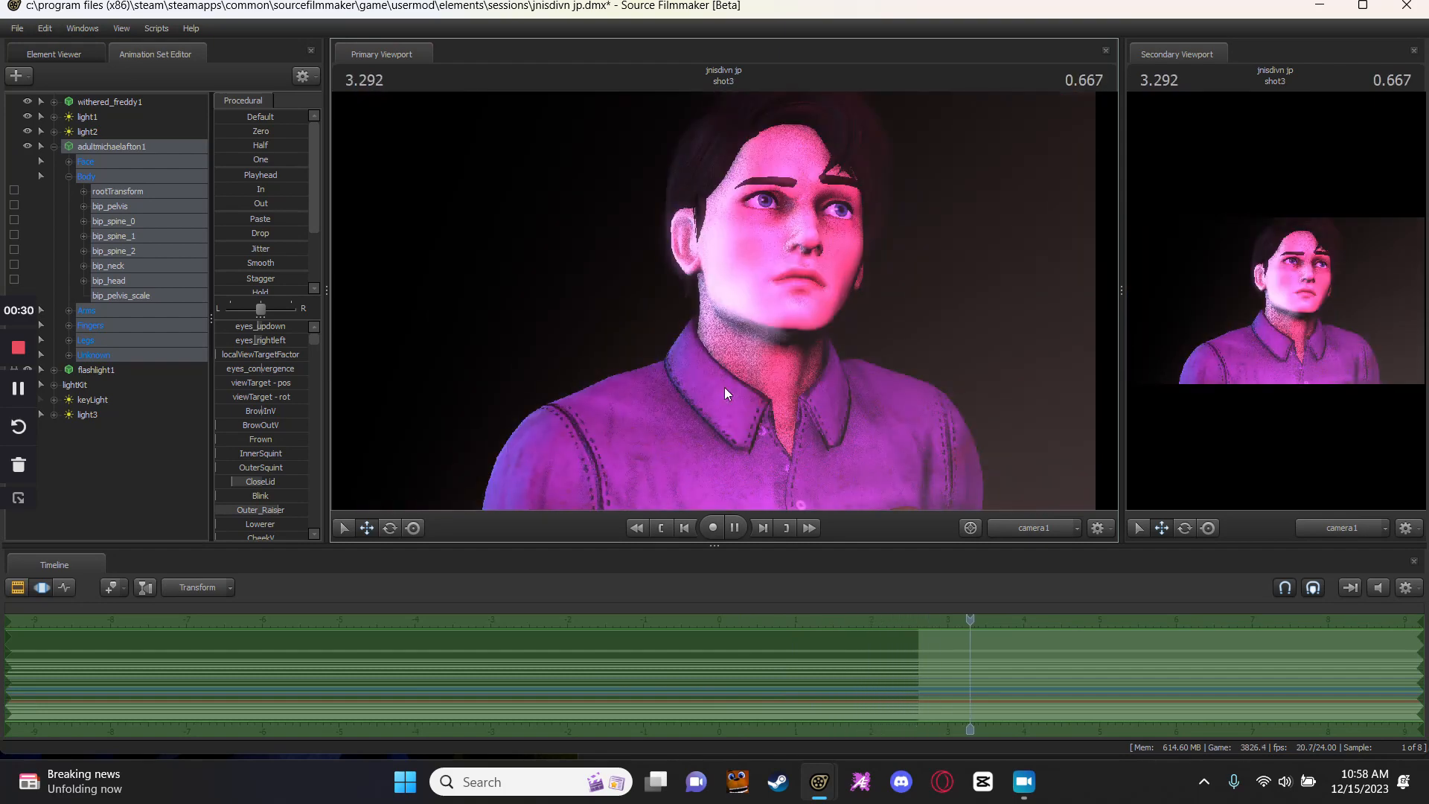
{"action": "key", "text": "space"}
{"action": "key", "text": "Up"}
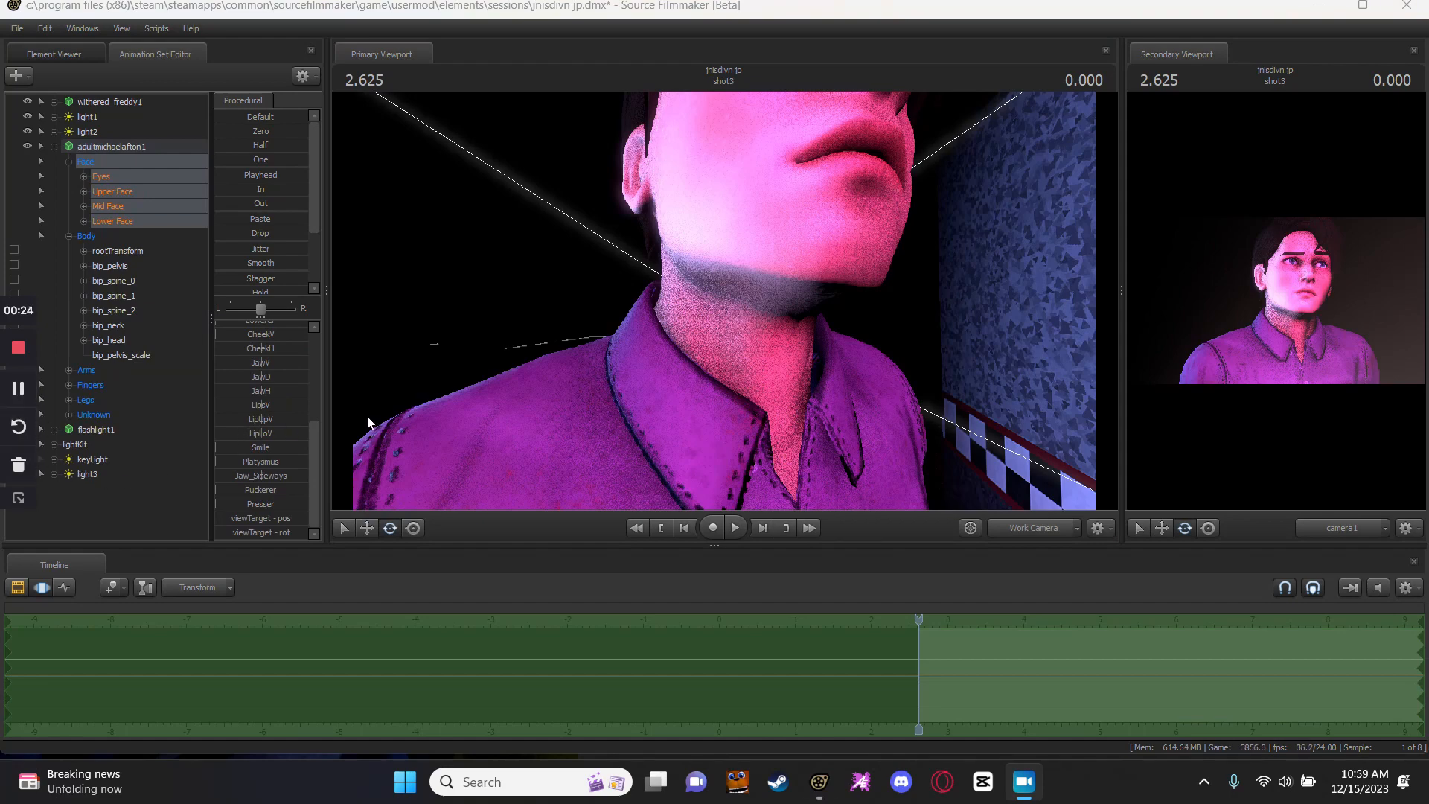
Select Michael's left lower arm bone in the primary viewport and show its curves in the Graph Editor.
{"action": "left_click_drag", "start_coordinate": [368, 423], "coordinate": [417, 404]}
{"action": "key", "text": "w"}
{"action": "key", "text": "w"}
{"action": "key", "text": "s"}
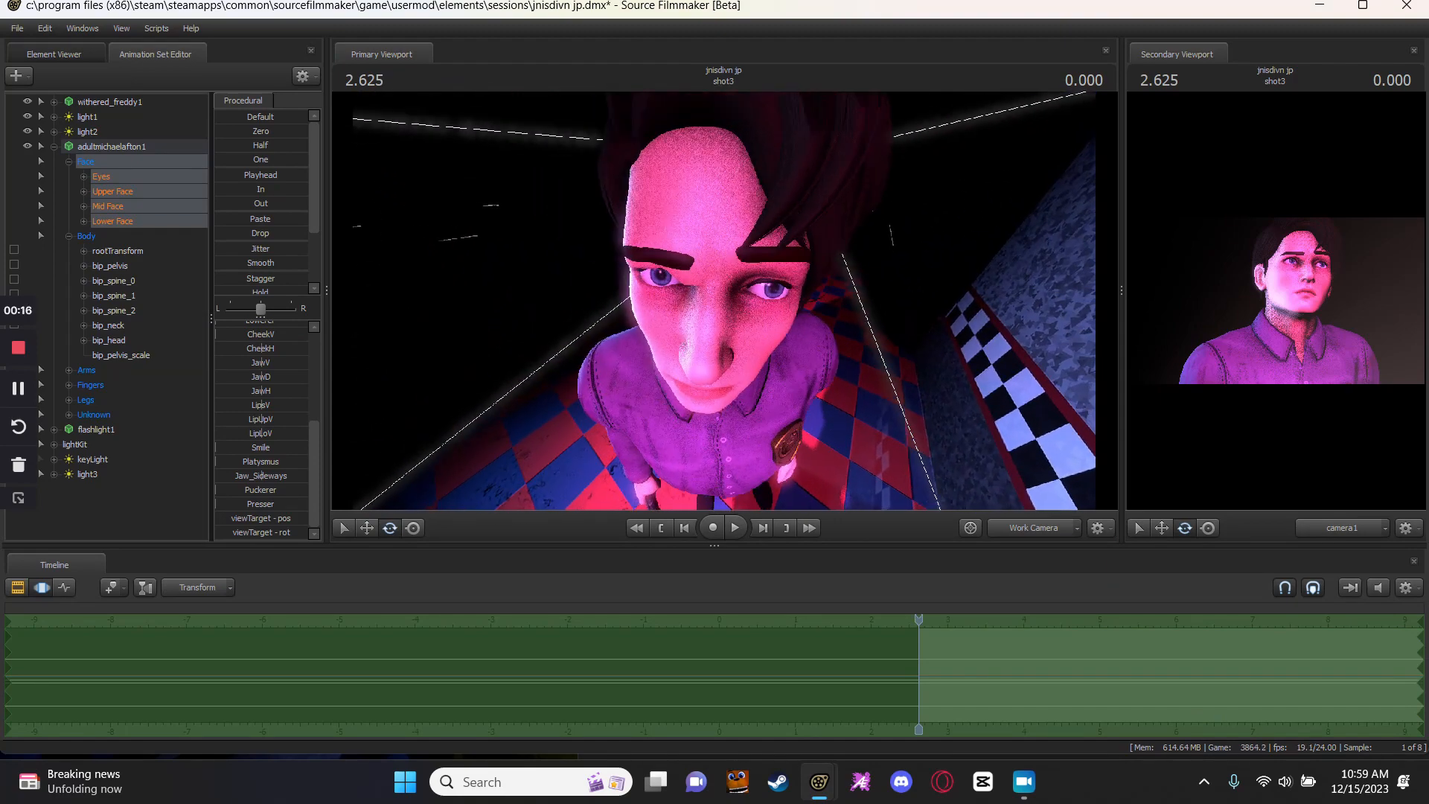
{"action": "key", "text": "w"}
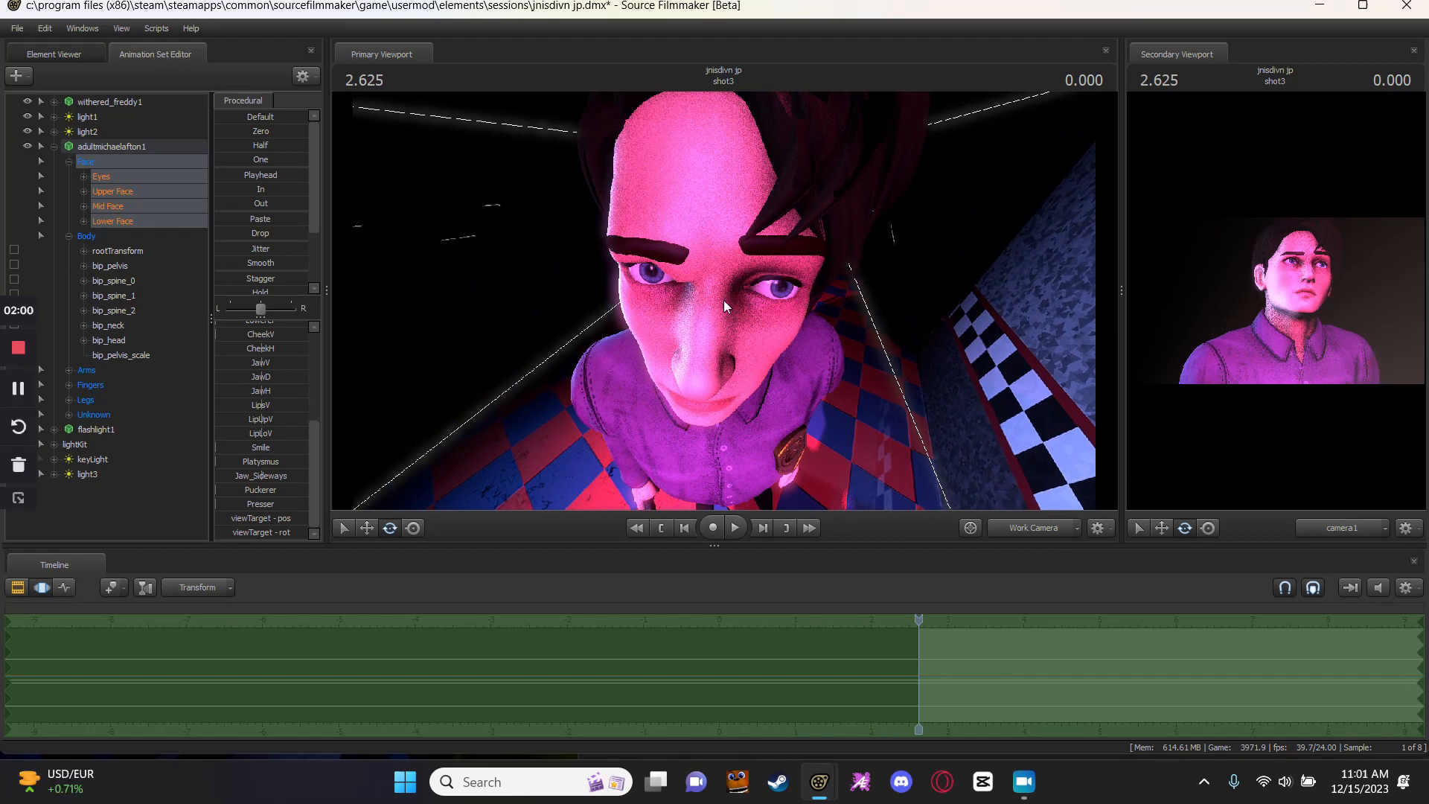
{"action": "key", "text": "s"}
{"action": "left_click_drag", "start_coordinate": [723, 301], "coordinate": [723, 299]}
{"action": "key", "text": "w"}
{"action": "key", "text": "a"}
{"action": "key", "text": "s"}
{"action": "key", "text": "w"}
{"action": "key", "text": "s"}
{"action": "key", "text": "w"}
{"action": "key", "text": "ctrl"}
{"action": "left_click", "coordinate": [749, 361], "text": "ctrl"}
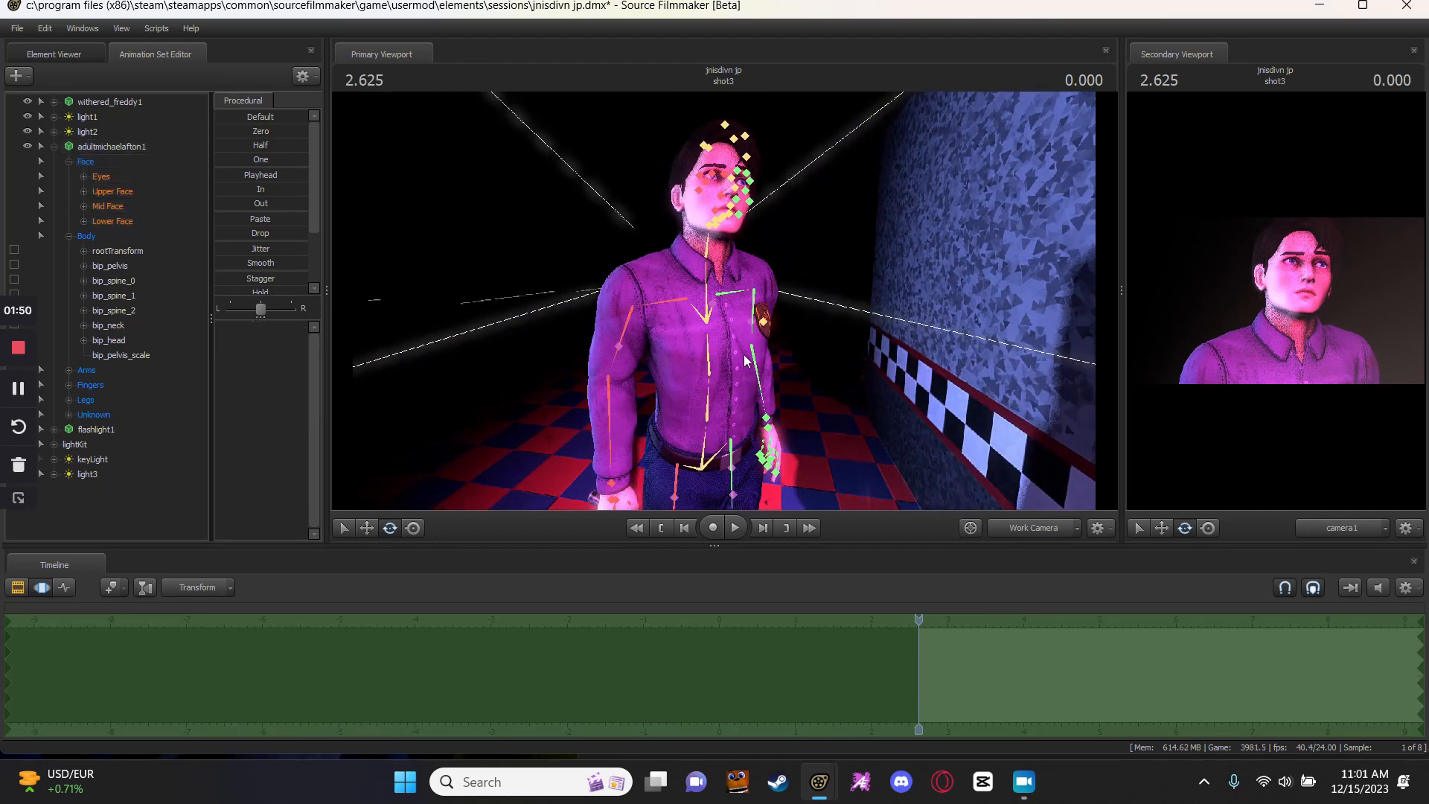
{"action": "left_click", "coordinate": [65, 588]}
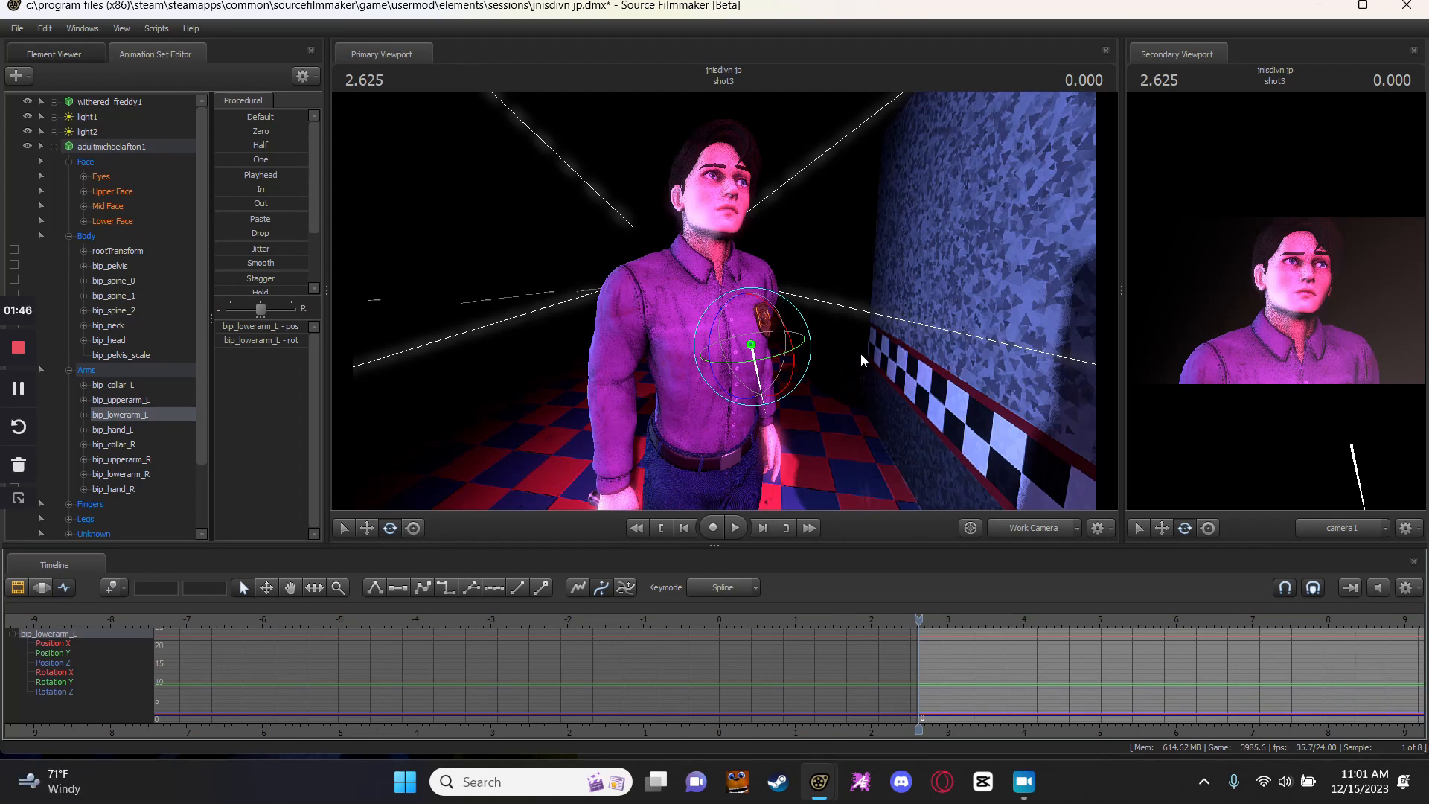
{"action": "key", "text": "Right"}
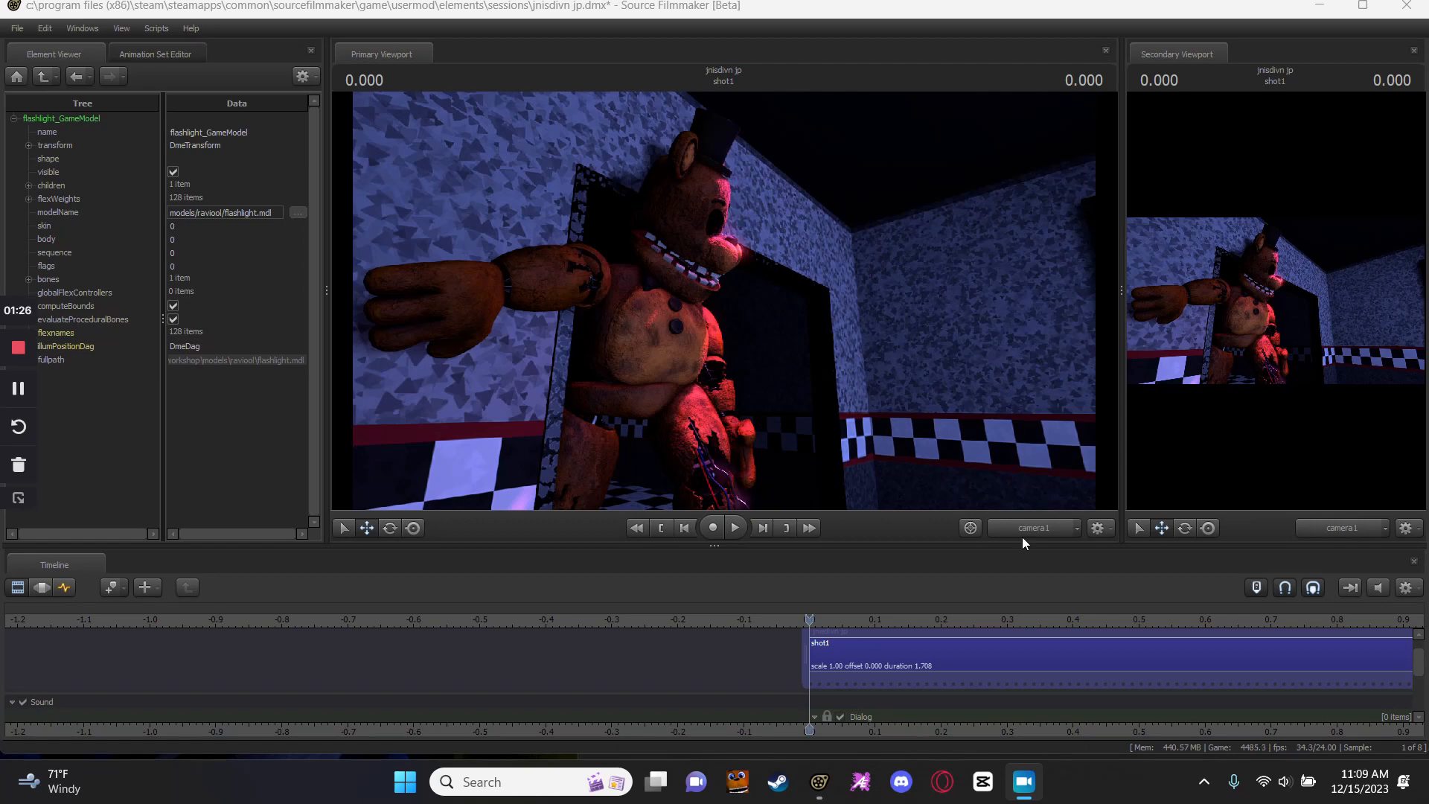
Play the animated sequence from the start of shot1 through to shot4 to review it.
{"action": "left_click", "coordinate": [988, 667]}
{"action": "key", "text": "space"}
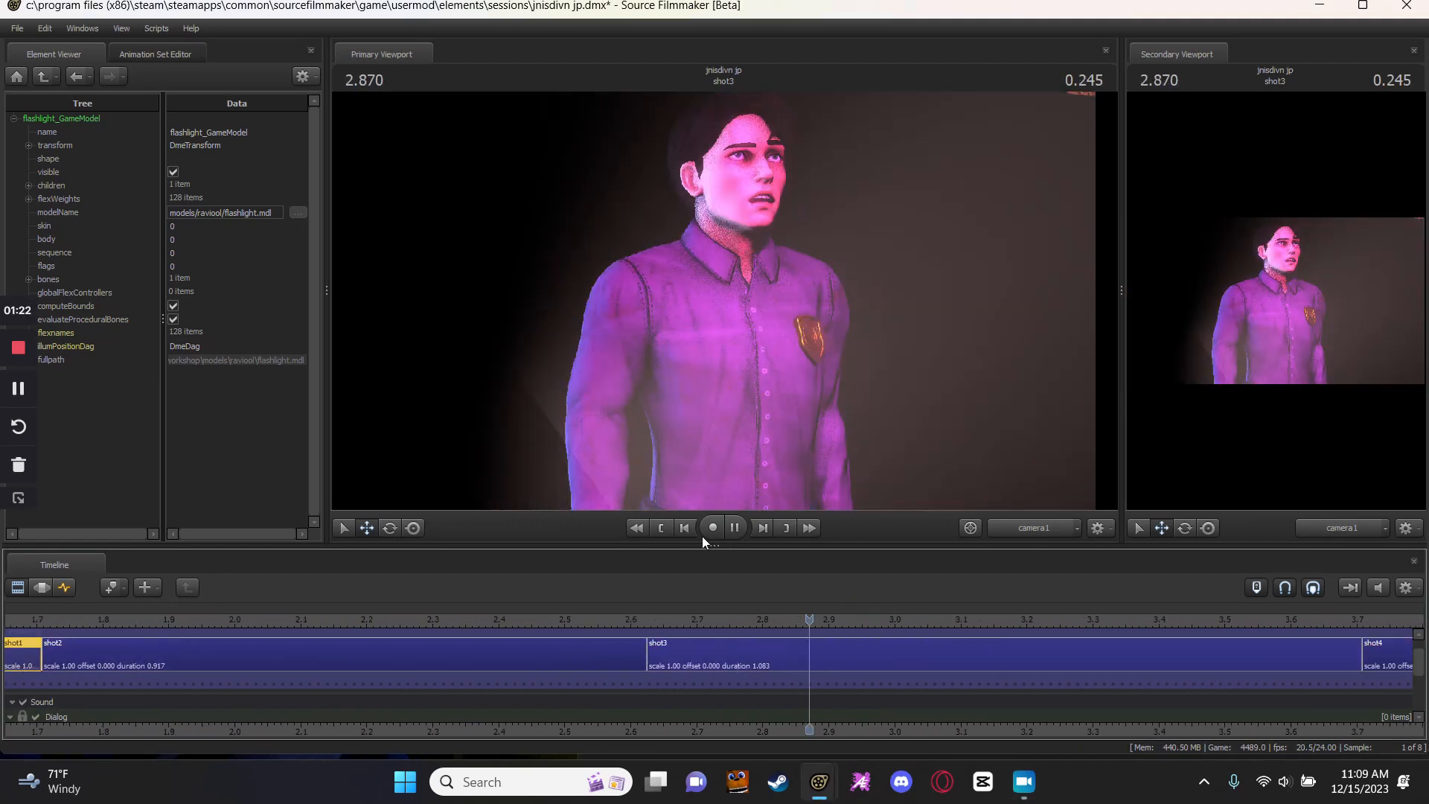
{"action": "key", "text": "space"}
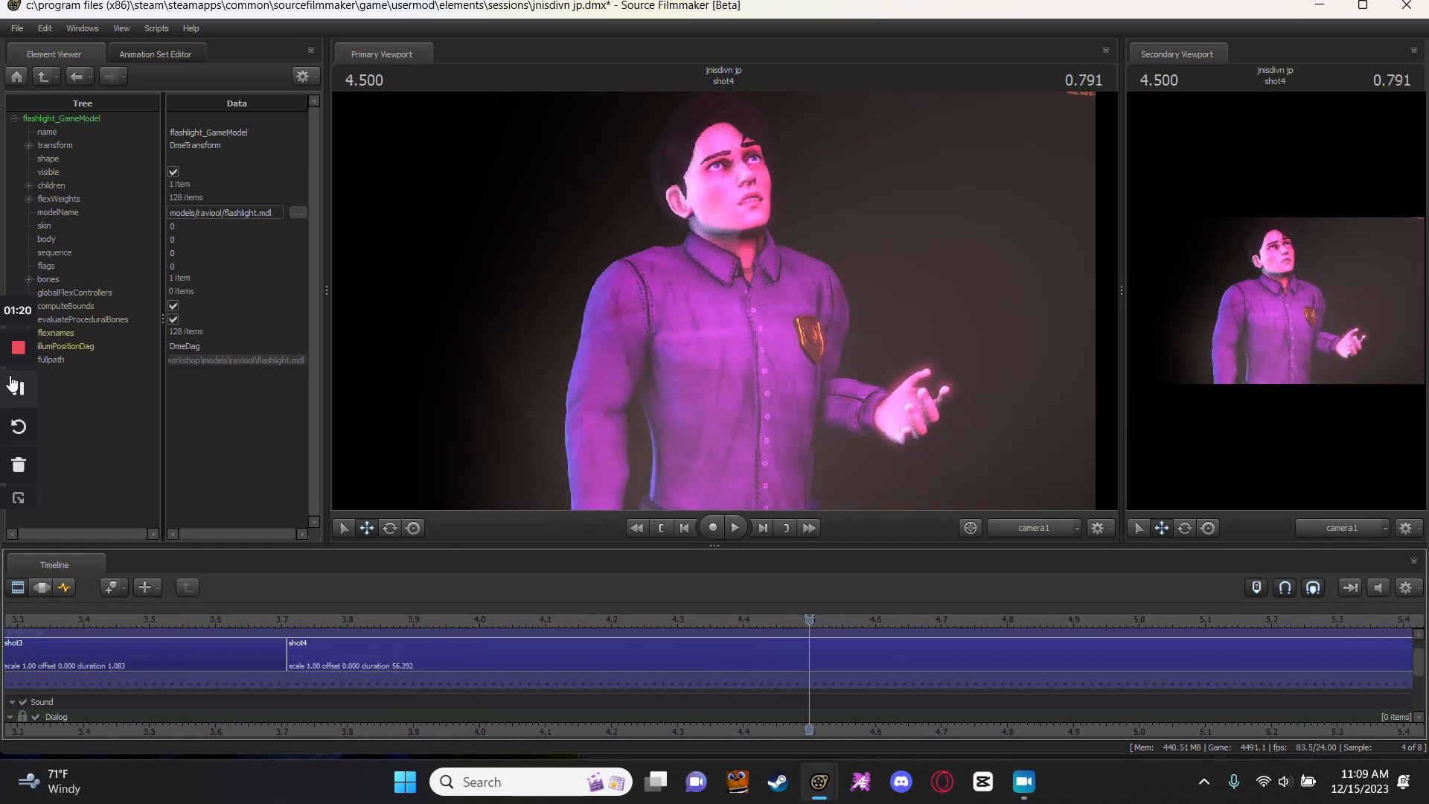
{"action": "left_click", "coordinate": [15, 385]}
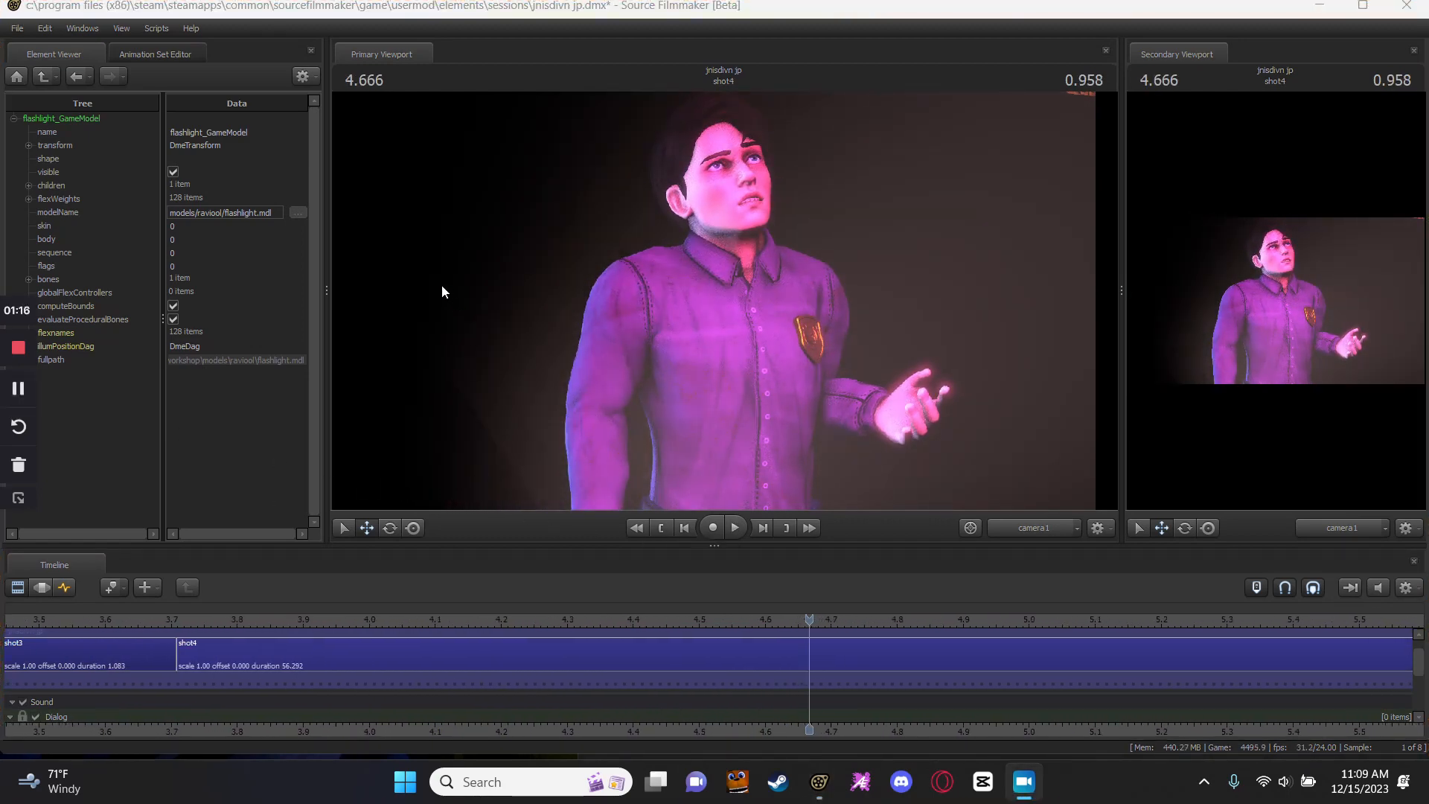
Show the animation sets, save the modified session and open the movie export settings.
{"action": "left_click", "coordinate": [176, 53]}
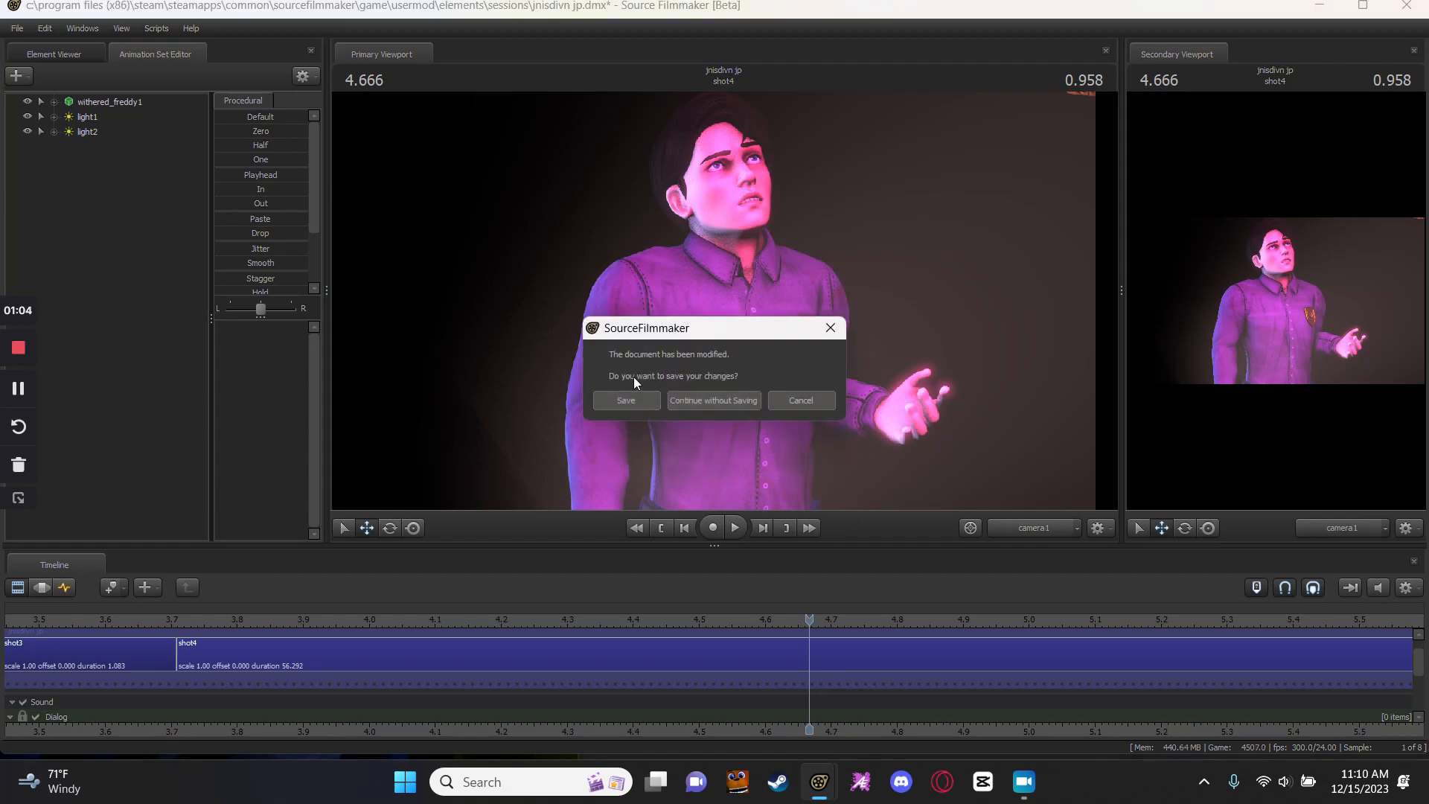
{"action": "left_click", "coordinate": [628, 400]}
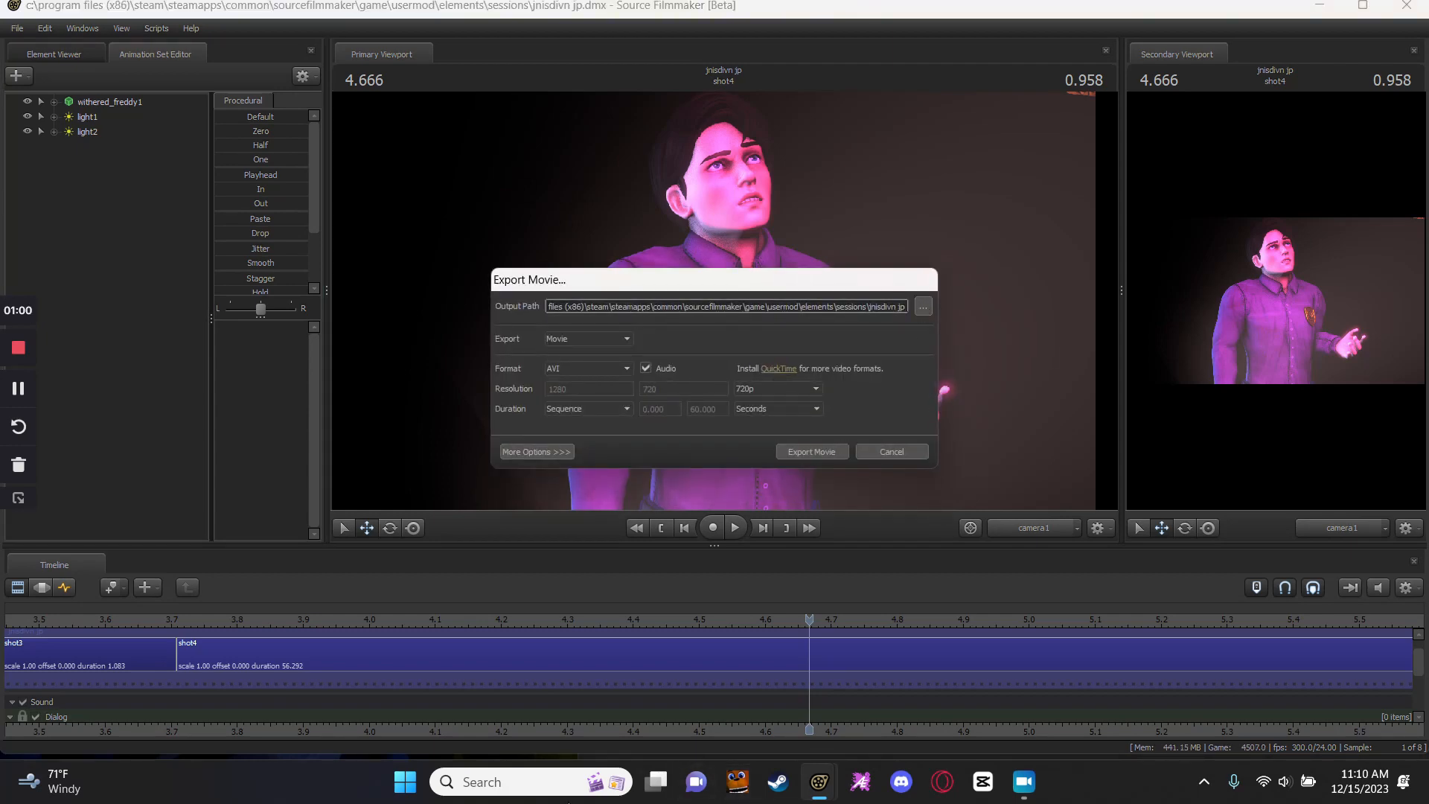
Look through the SFM animations folder in File Explorer.
{"action": "left_click", "coordinate": [521, 782]}
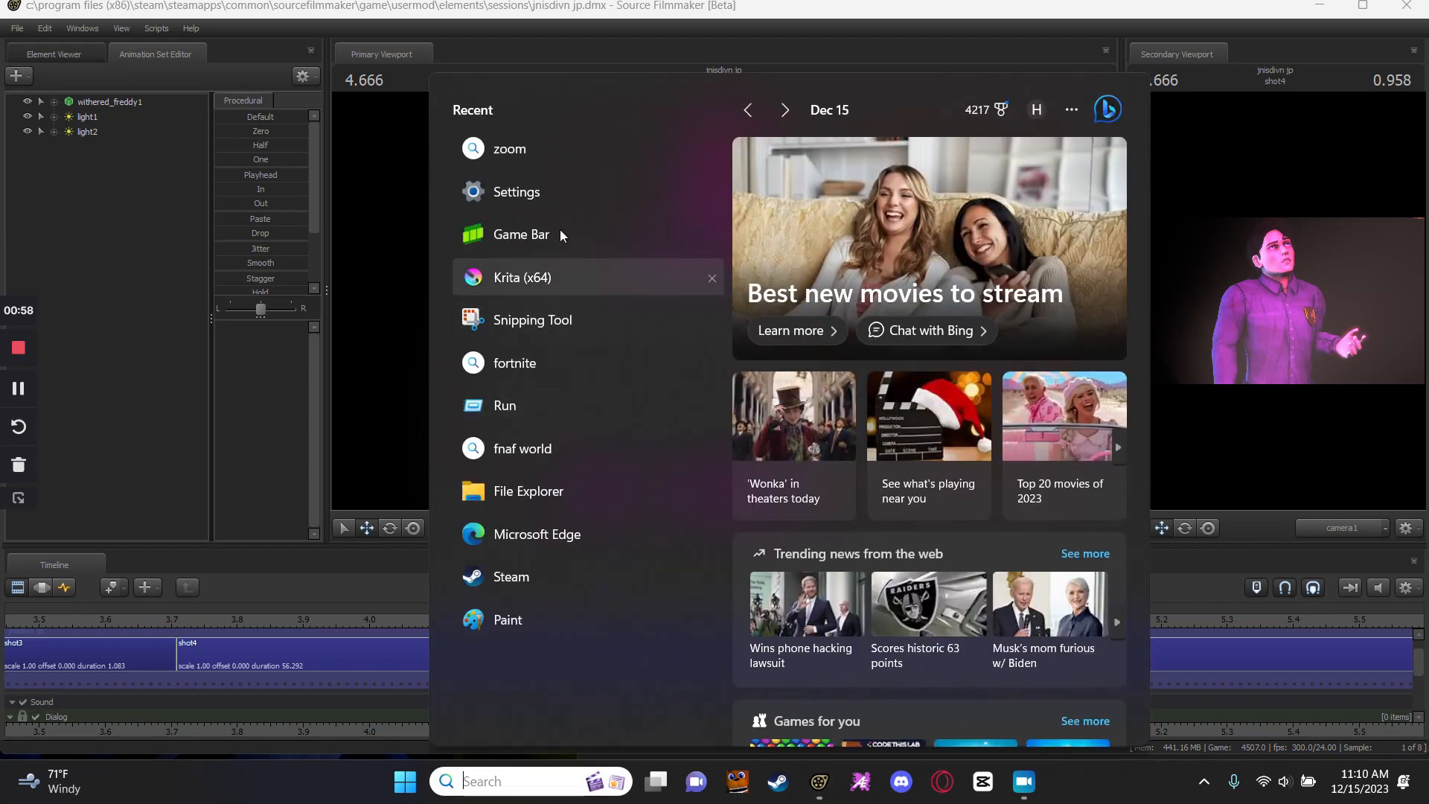
{"action": "left_click", "coordinate": [521, 490]}
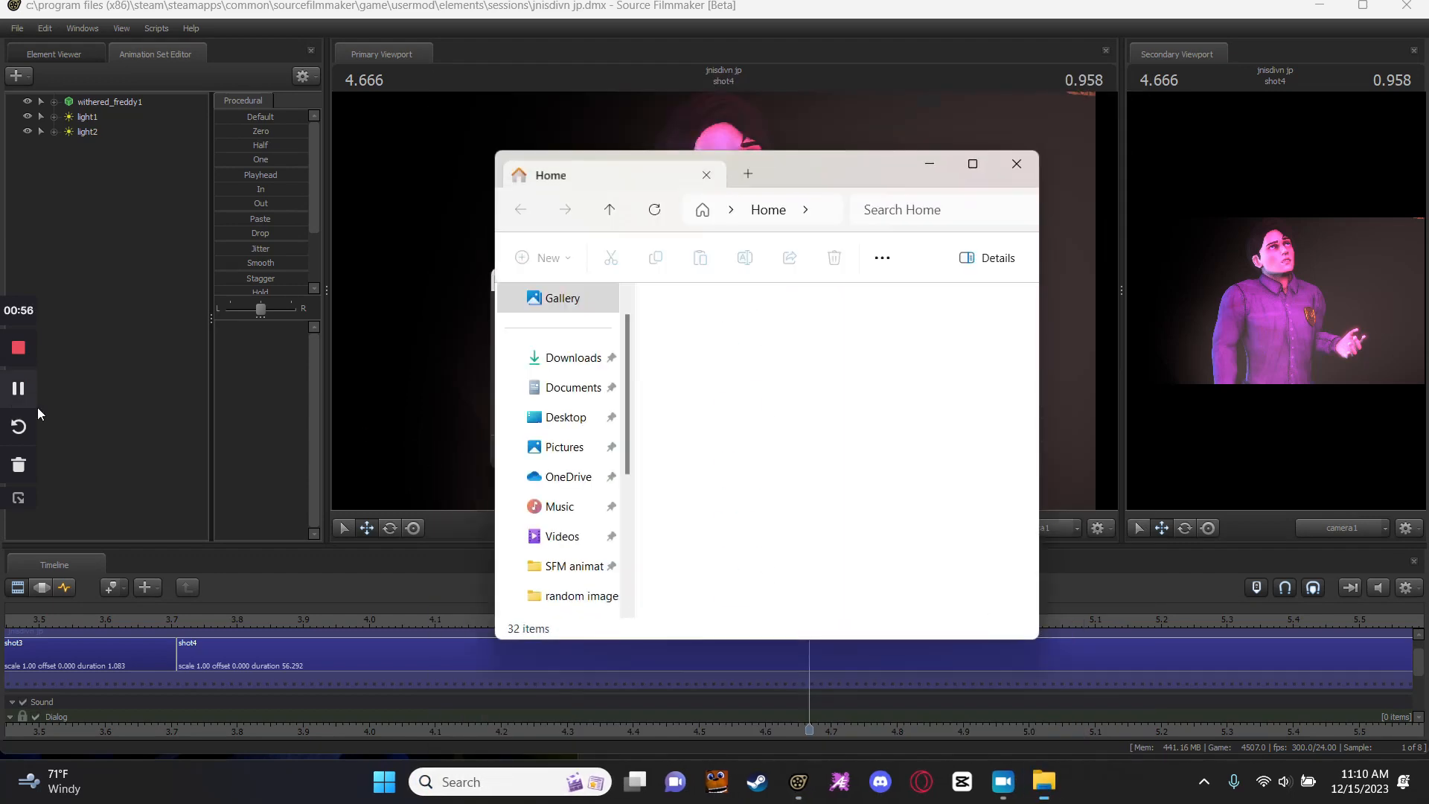
{"action": "left_click", "coordinate": [575, 566]}
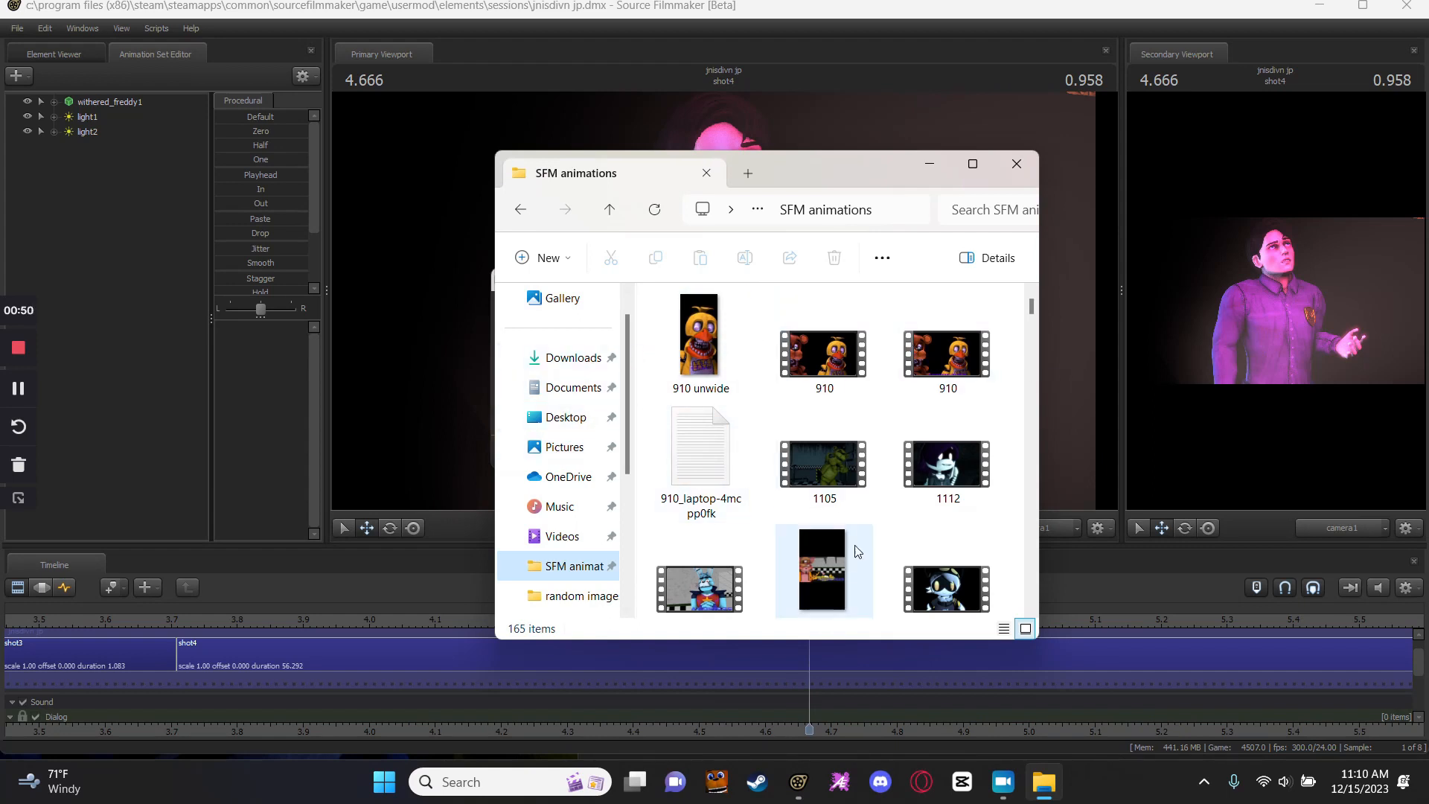
{"action": "scroll", "coordinate": [762, 405], "scroll_direction": "down", "scroll_amount": 5}
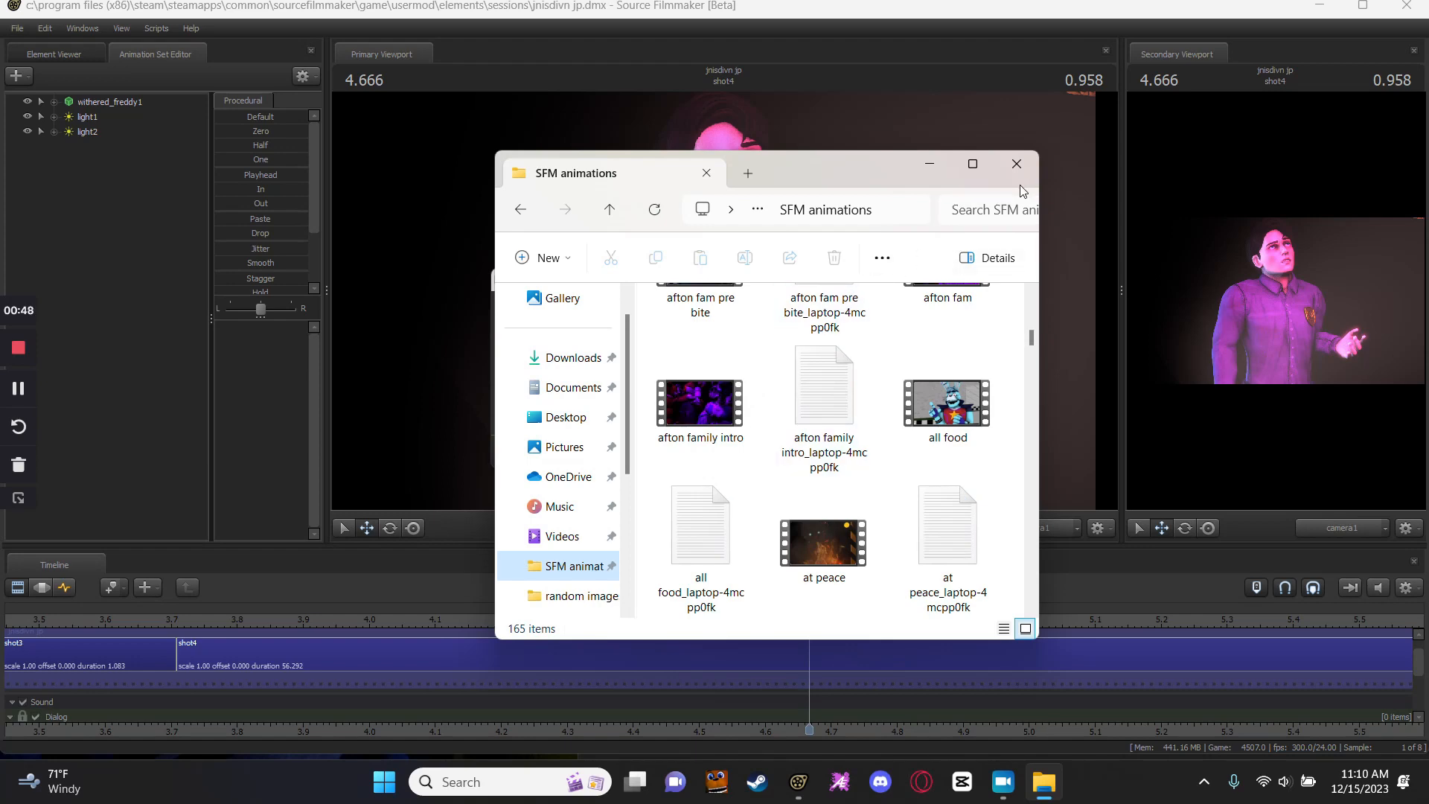
{"action": "left_click", "coordinate": [1014, 159]}
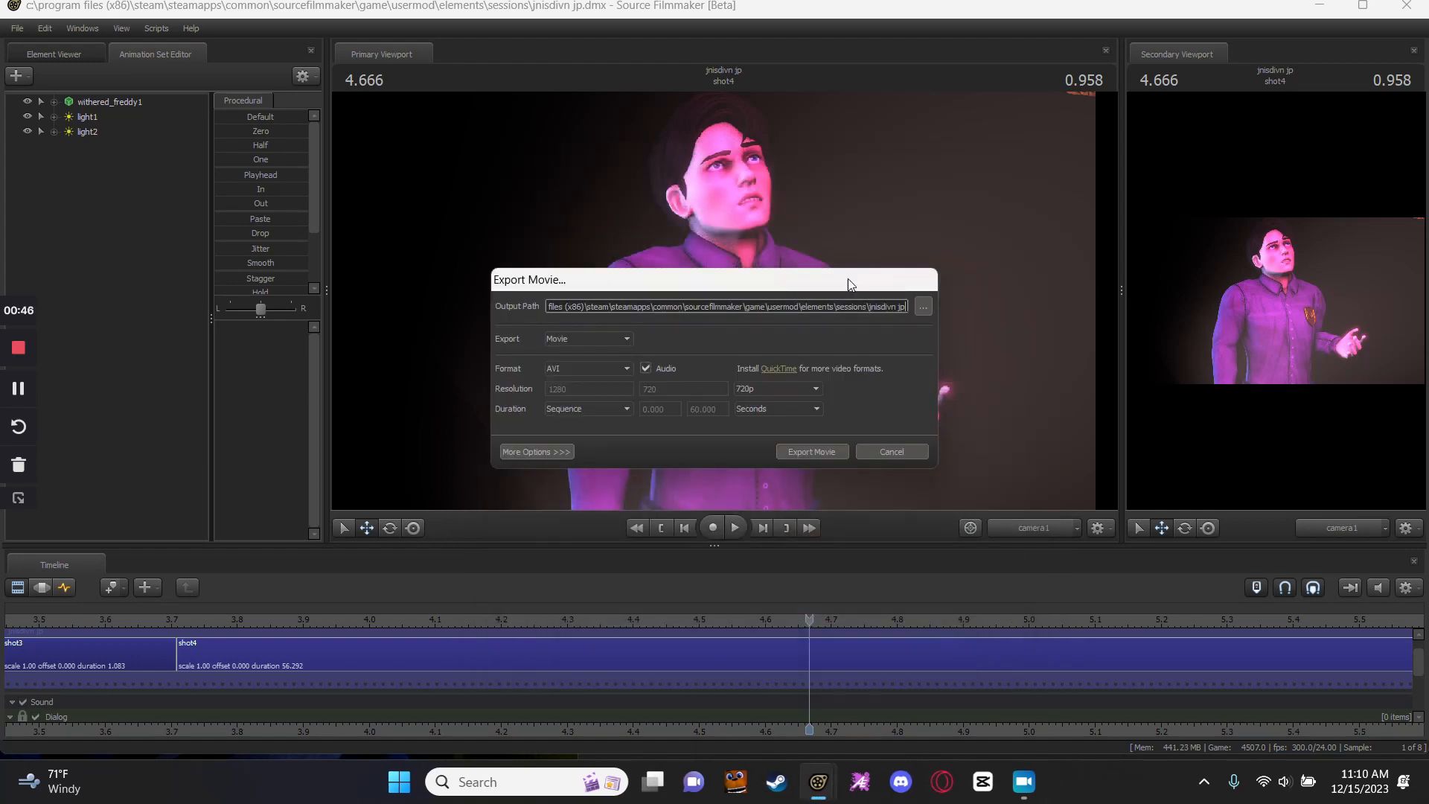
Set the export output path to C:\SFM animations\Mieck is flabergastered and export the sequence as a 720p AVI movie with audio.
{"action": "left_click", "coordinate": [920, 306]}
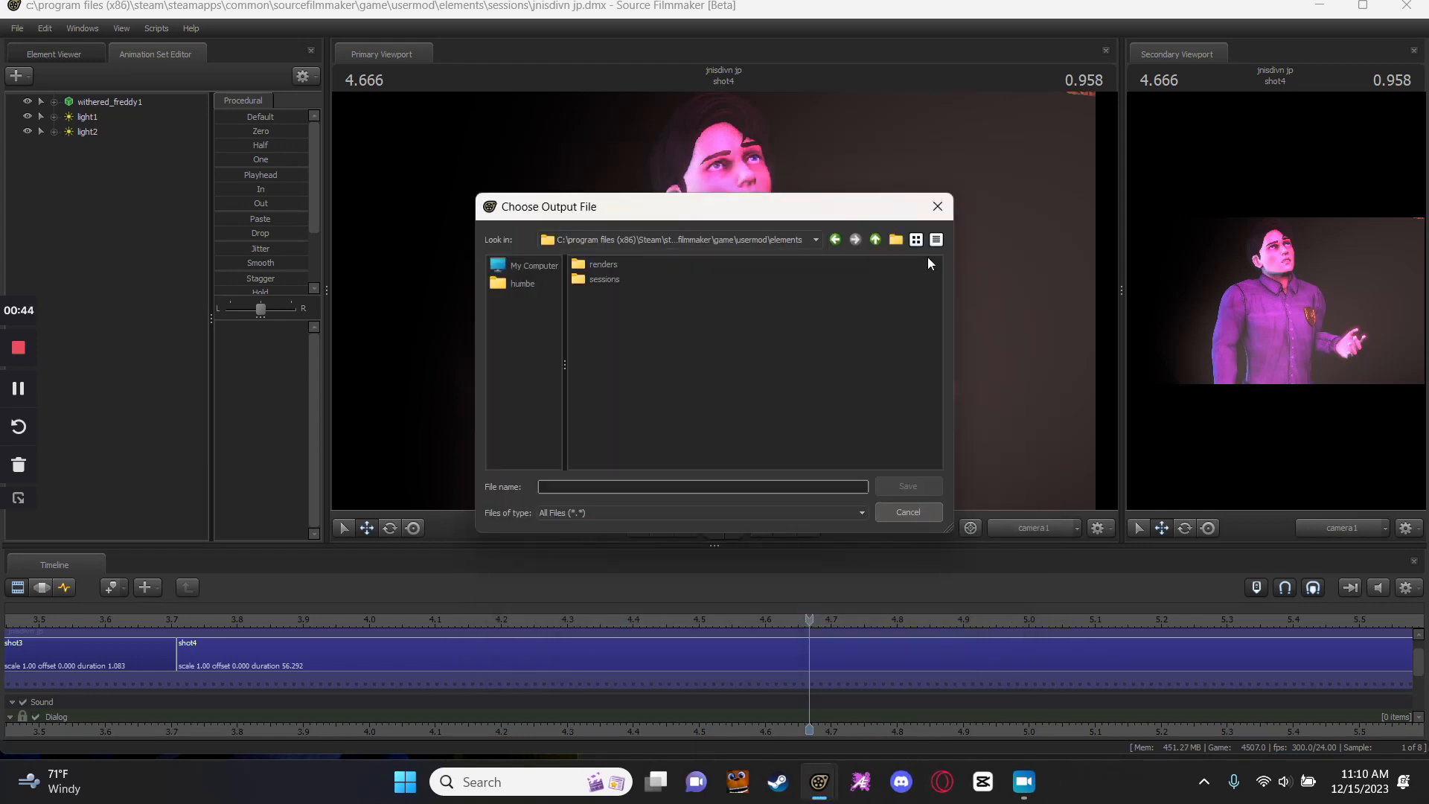
{"action": "left_click", "coordinate": [519, 266]}
{"action": "double_click", "coordinate": [625, 268]}
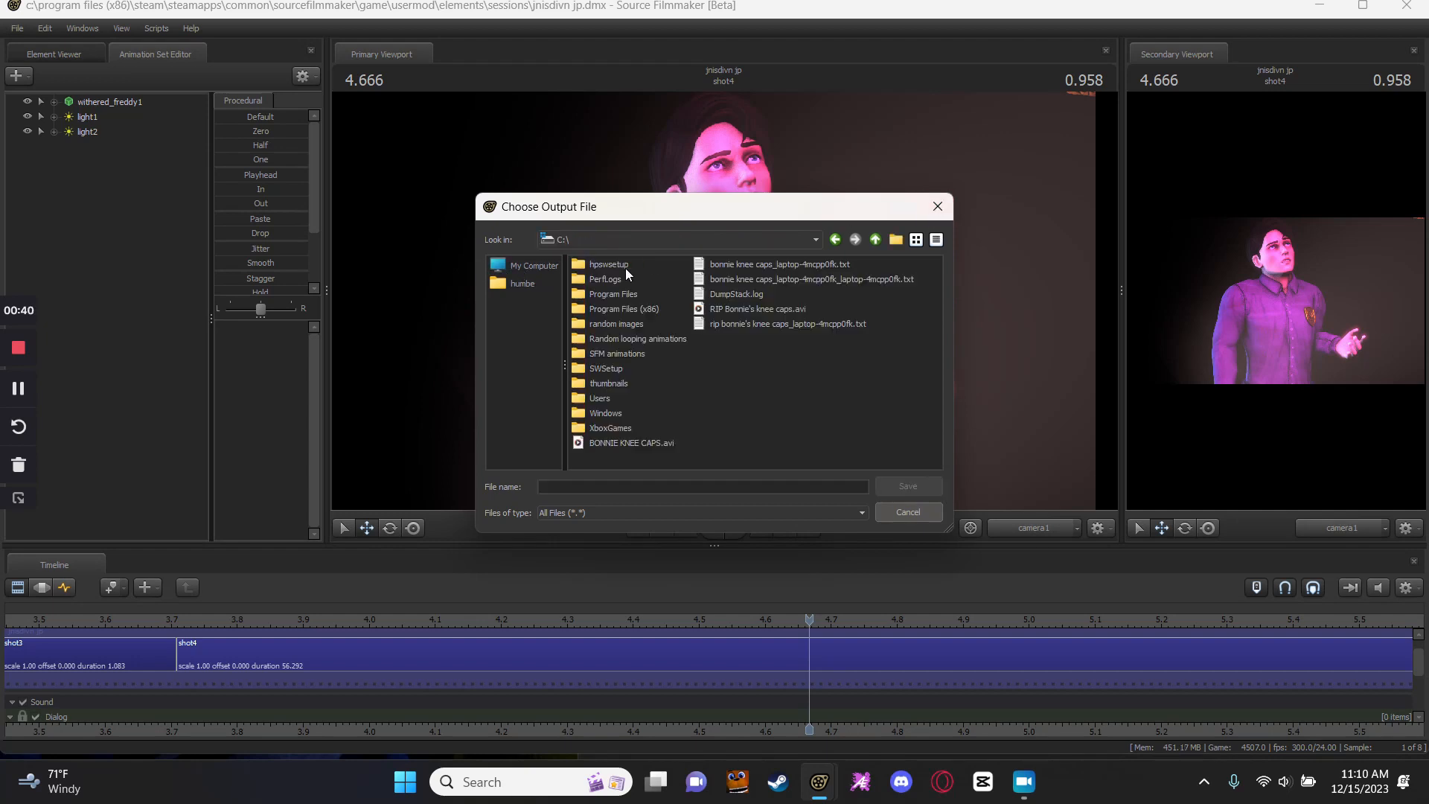
{"action": "double_click", "coordinate": [631, 355]}
{"action": "left_click", "coordinate": [572, 486]}
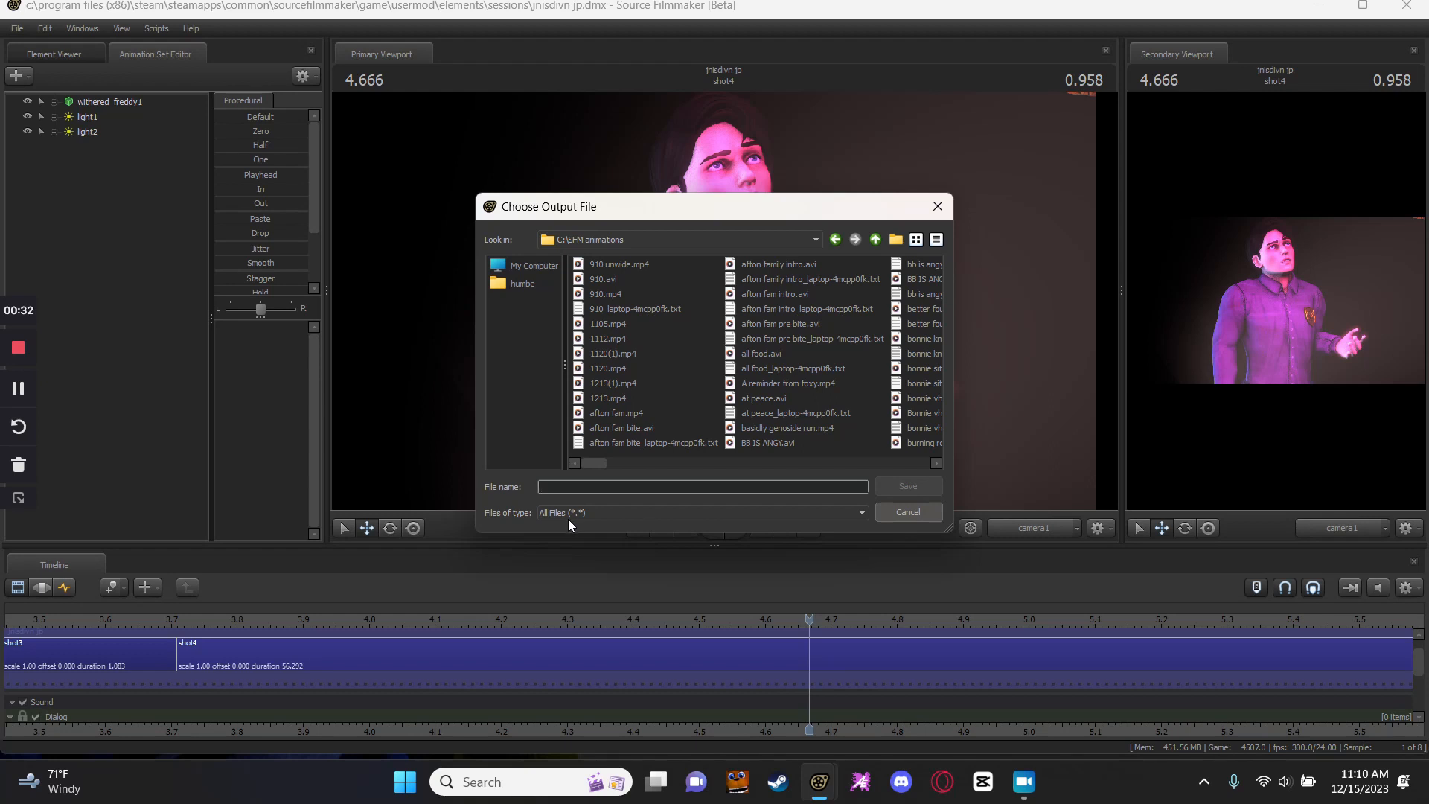
{"action": "type", "text": "Miek"}
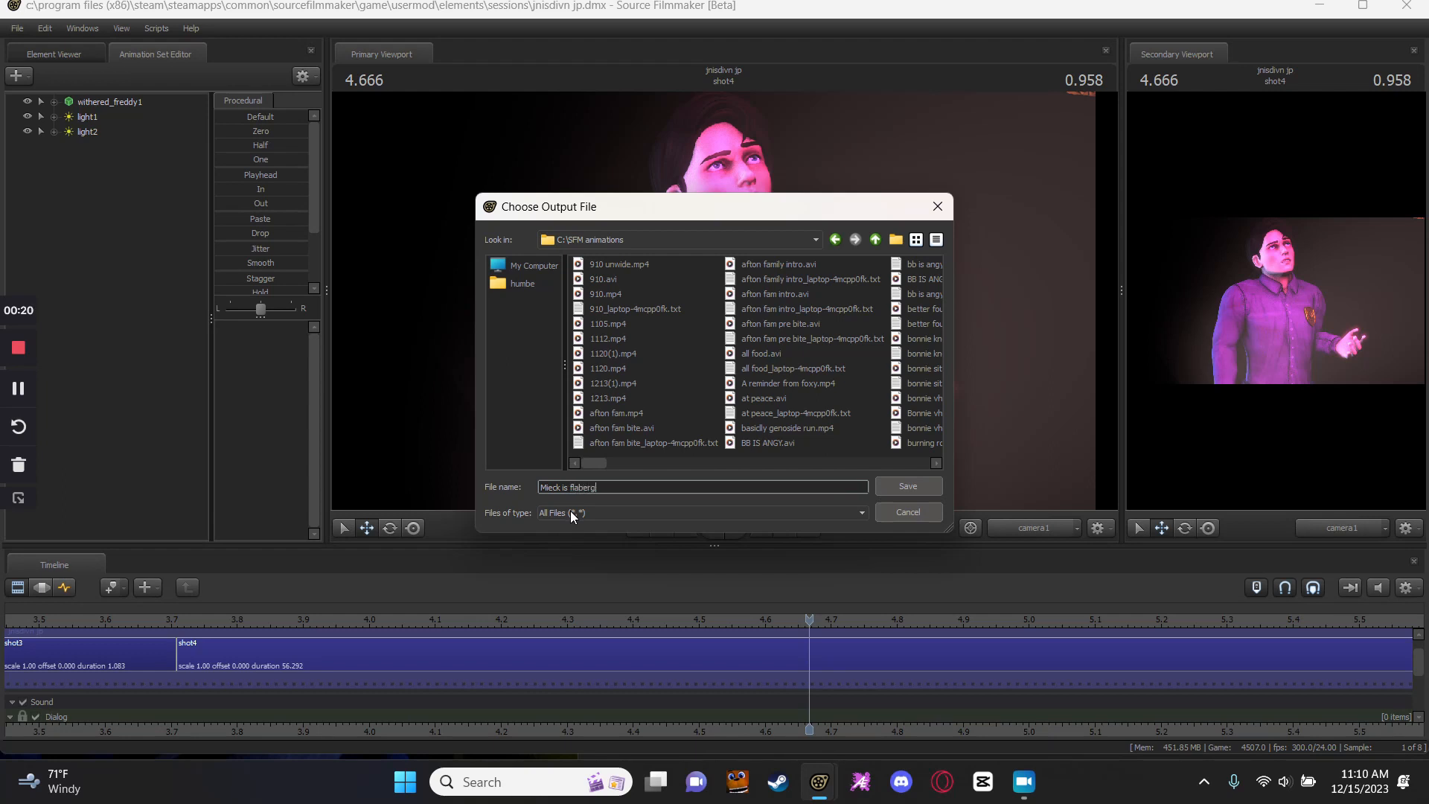
{"action": "type", "text": "astered"}
{"action": "left_click", "coordinate": [933, 490]}
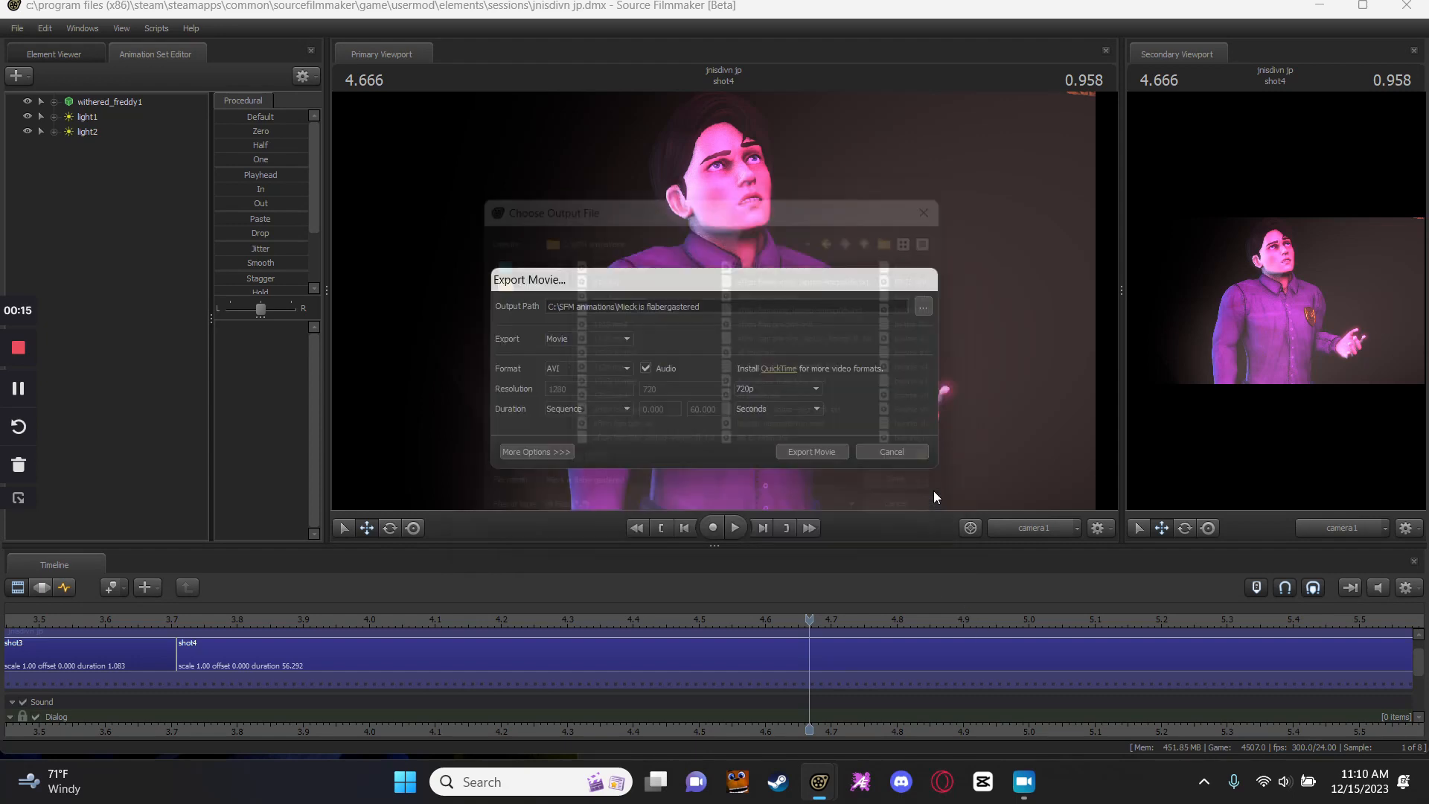
{"action": "left_click", "coordinate": [811, 452]}
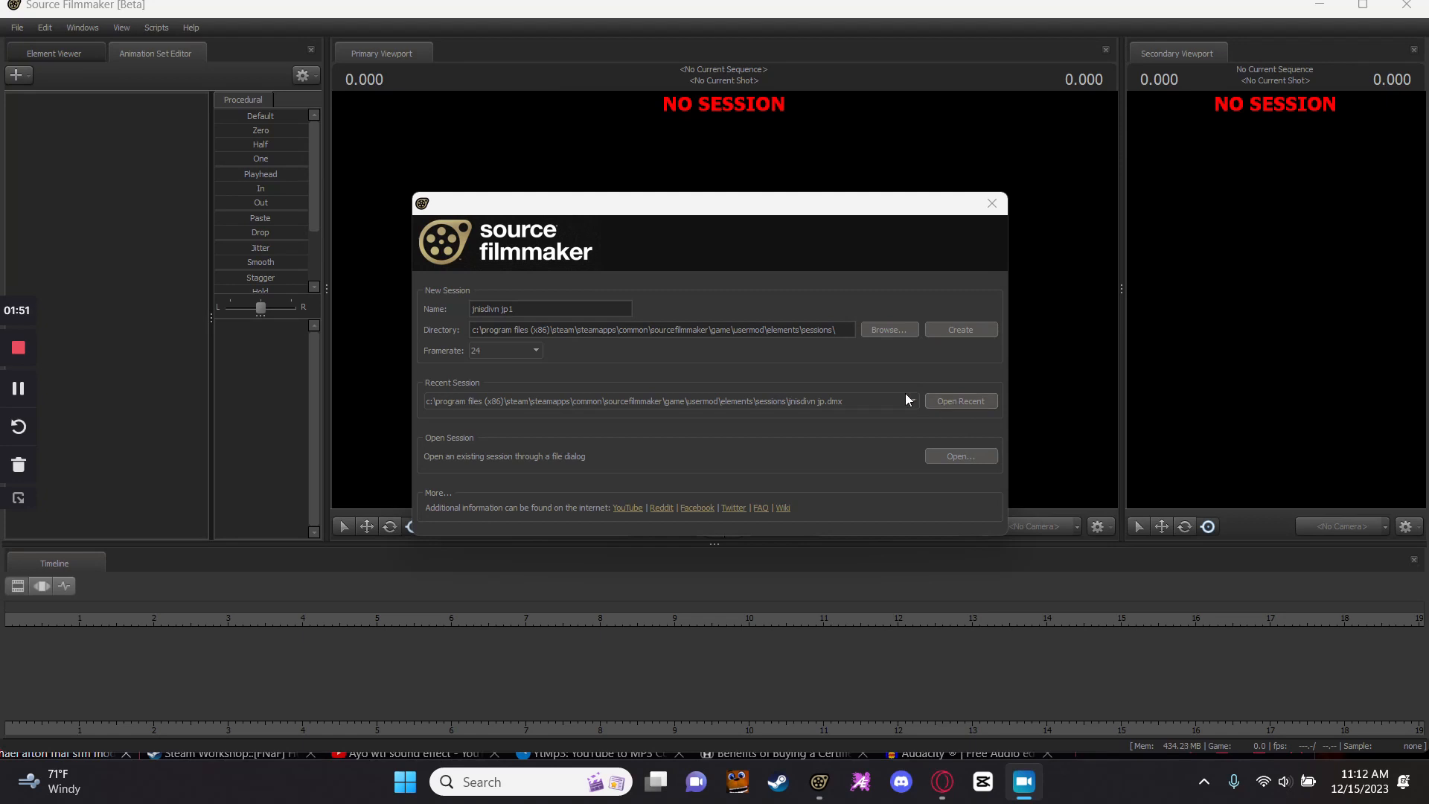
Open the most recent session, jnisdivn jp.dmx, in Source Filmmaker.
{"action": "left_click", "coordinate": [960, 401]}
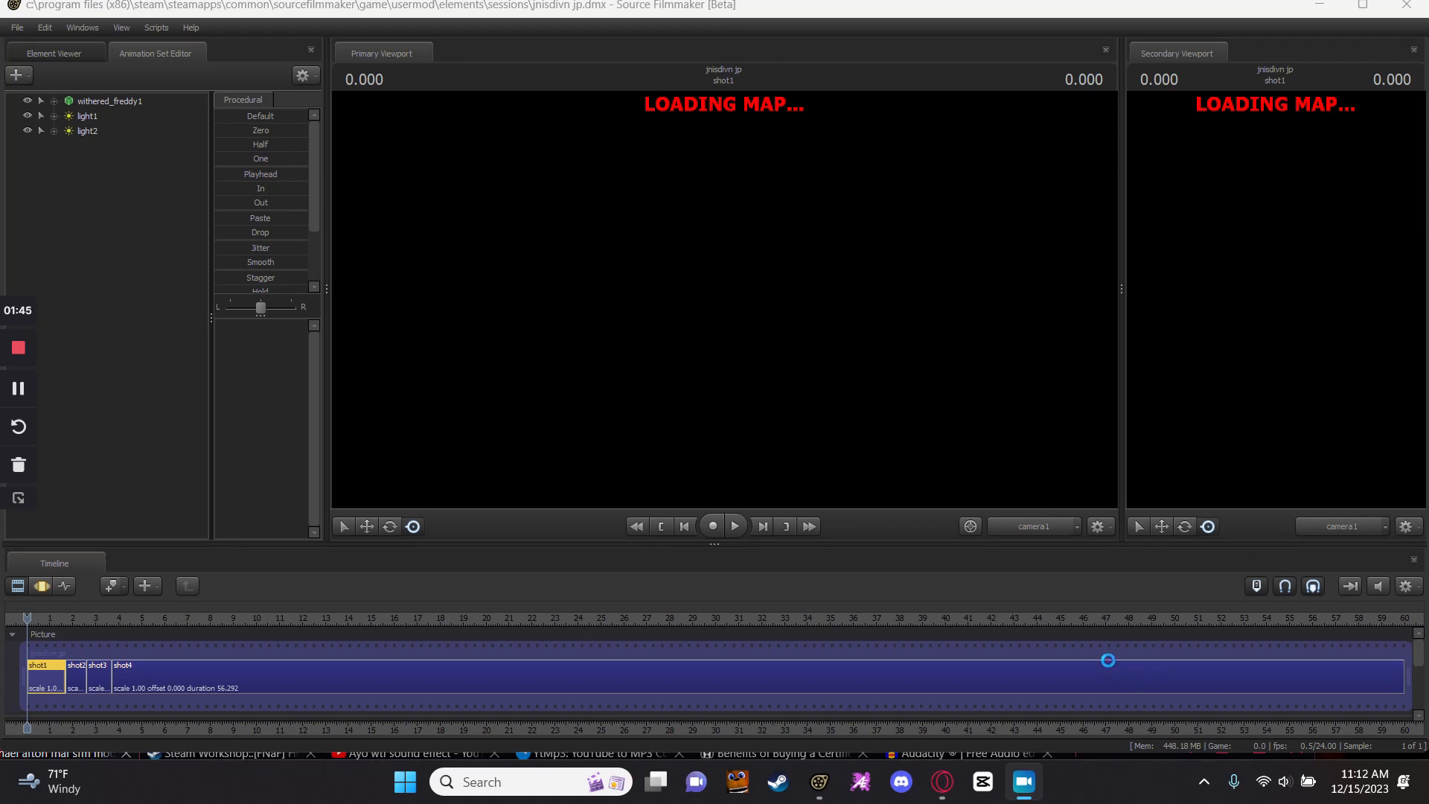
Split shot4 at 5.125 s in the timeline and delete the part after the cut.
{"action": "left_click", "coordinate": [1107, 663]}
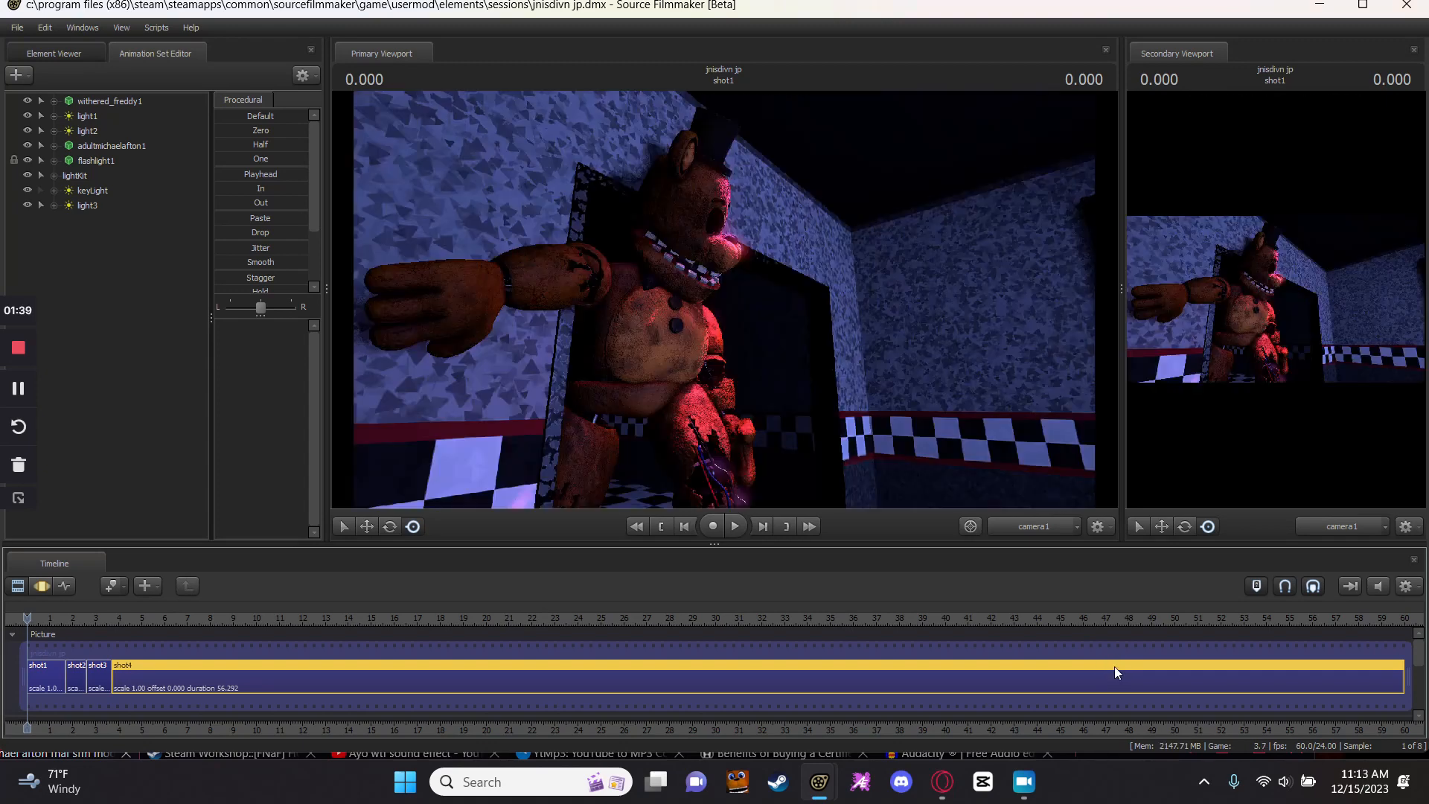
{"action": "key", "text": "Down"}
{"action": "key", "text": "Down"}
{"action": "key", "text": "Down"}
{"action": "key", "text": "space"}
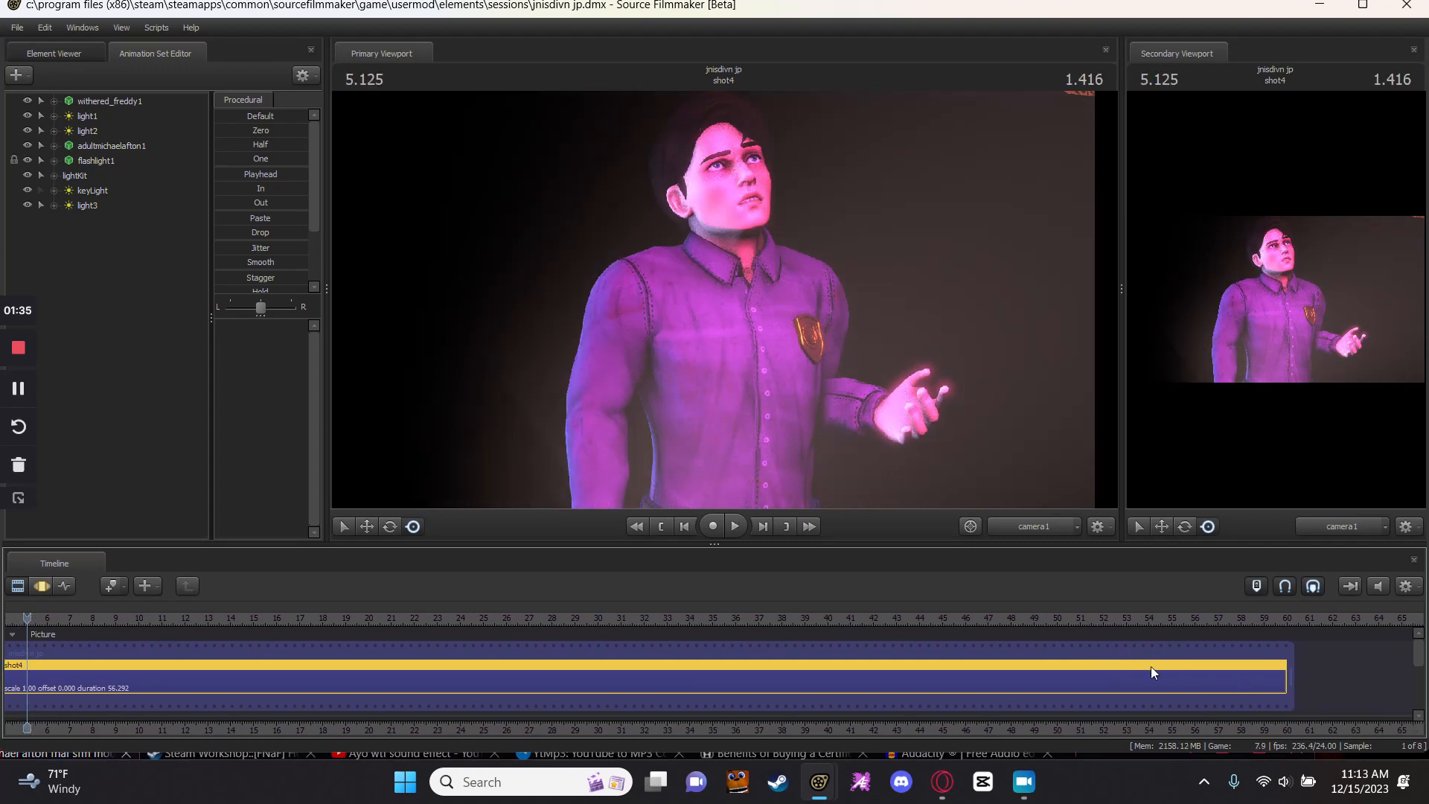
{"action": "key", "text": "b"}
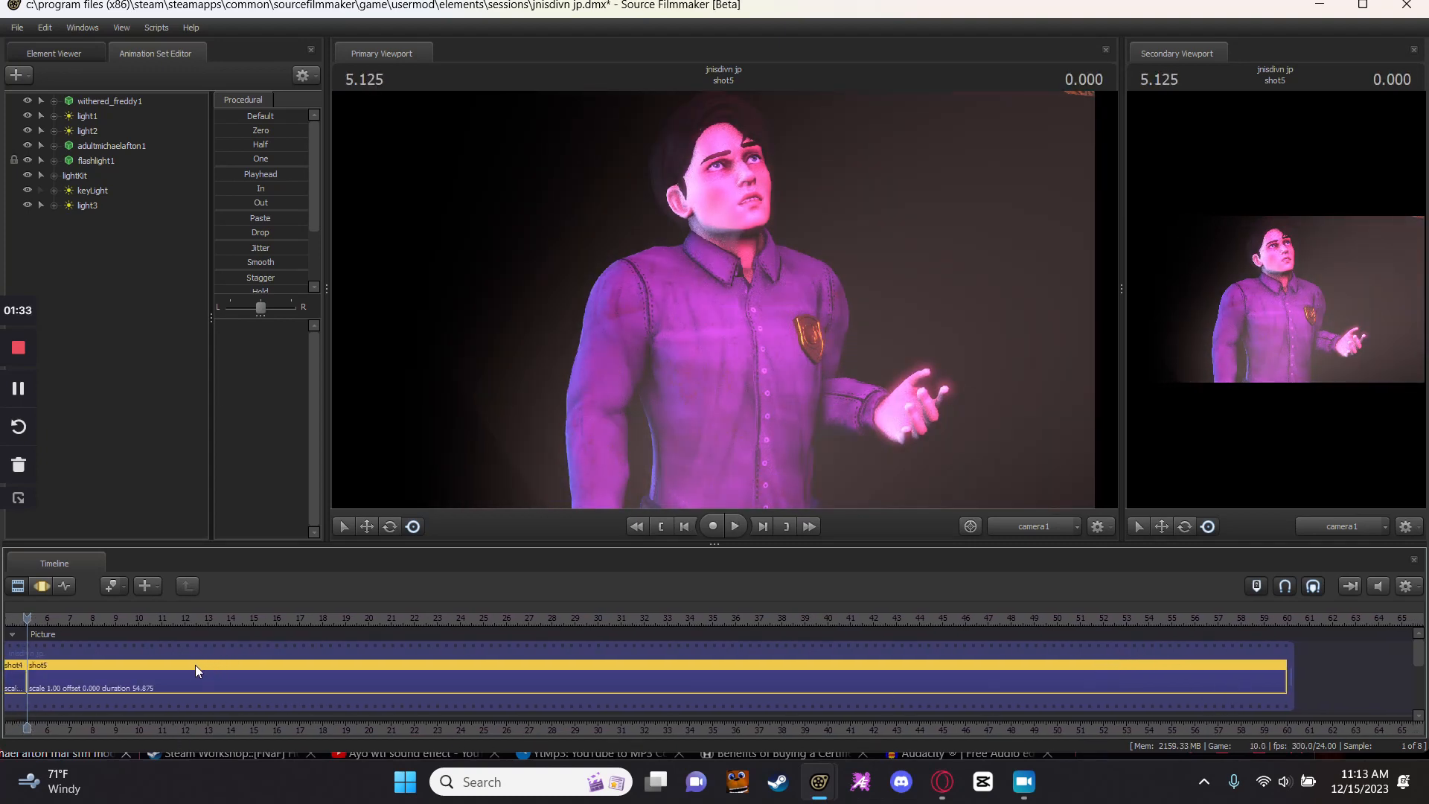
{"action": "key", "text": "Delete"}
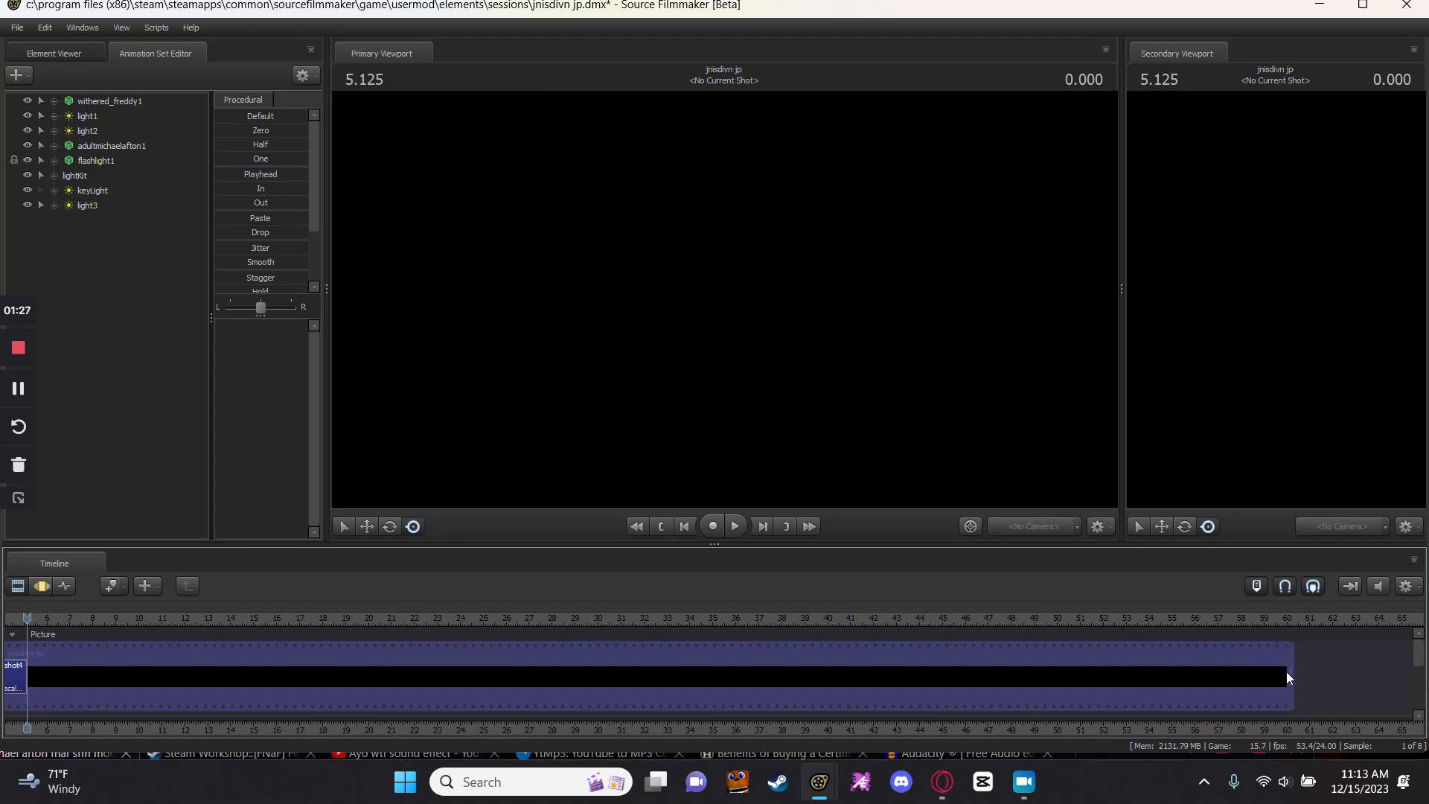
Shorten the sequence so that it ends with shot4 at 5.125 s, and bring the sound tracks into view.
{"action": "left_click_drag", "start_coordinate": [1288, 676], "coordinate": [26, 698]}
{"action": "middle_click_drag", "start_coordinate": [52, 733], "coordinate": [382, 712]}
{"action": "scroll", "coordinate": [381, 705], "scroll_direction": "up", "scroll_amount": 8}
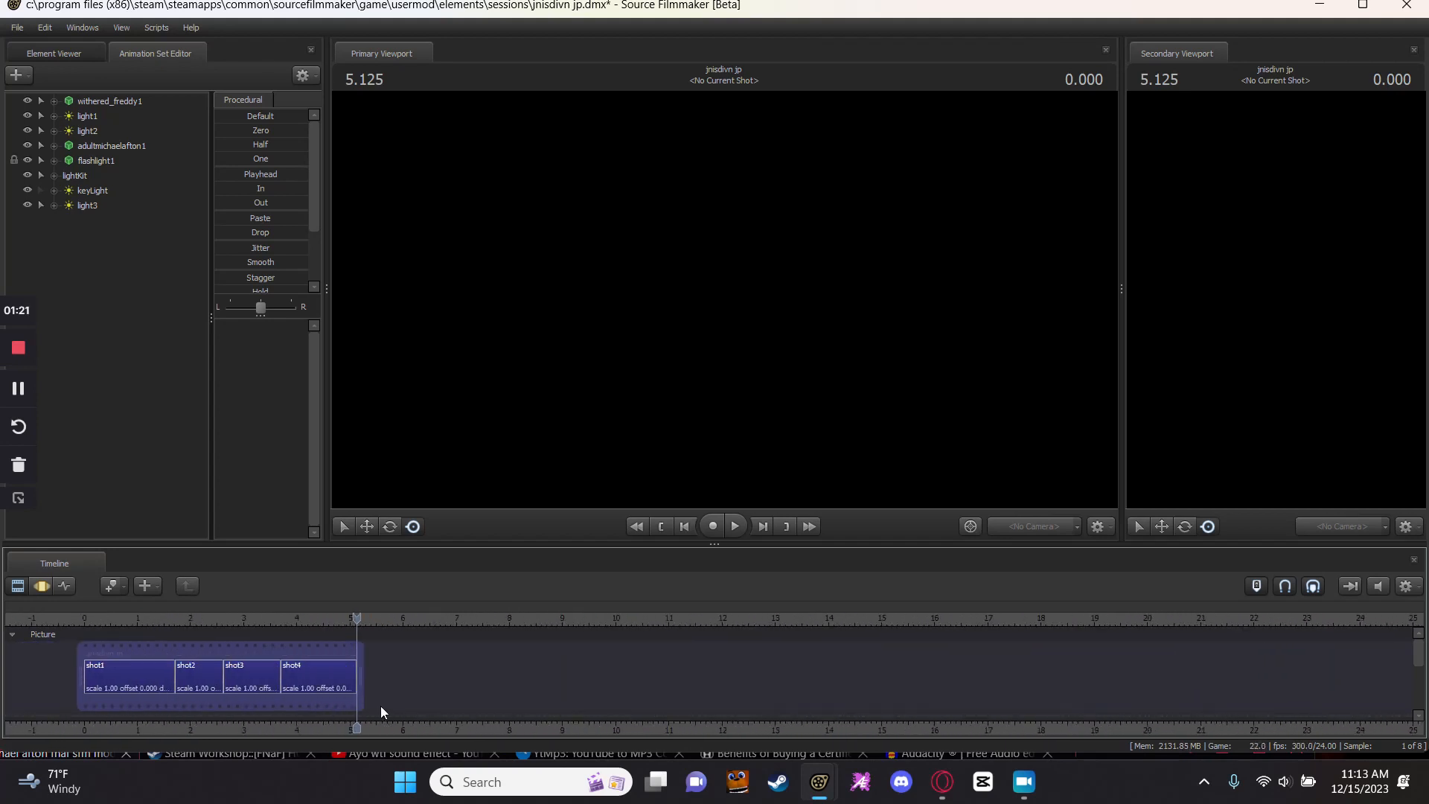
{"action": "scroll", "coordinate": [368, 704], "scroll_direction": "down", "scroll_amount": 4}
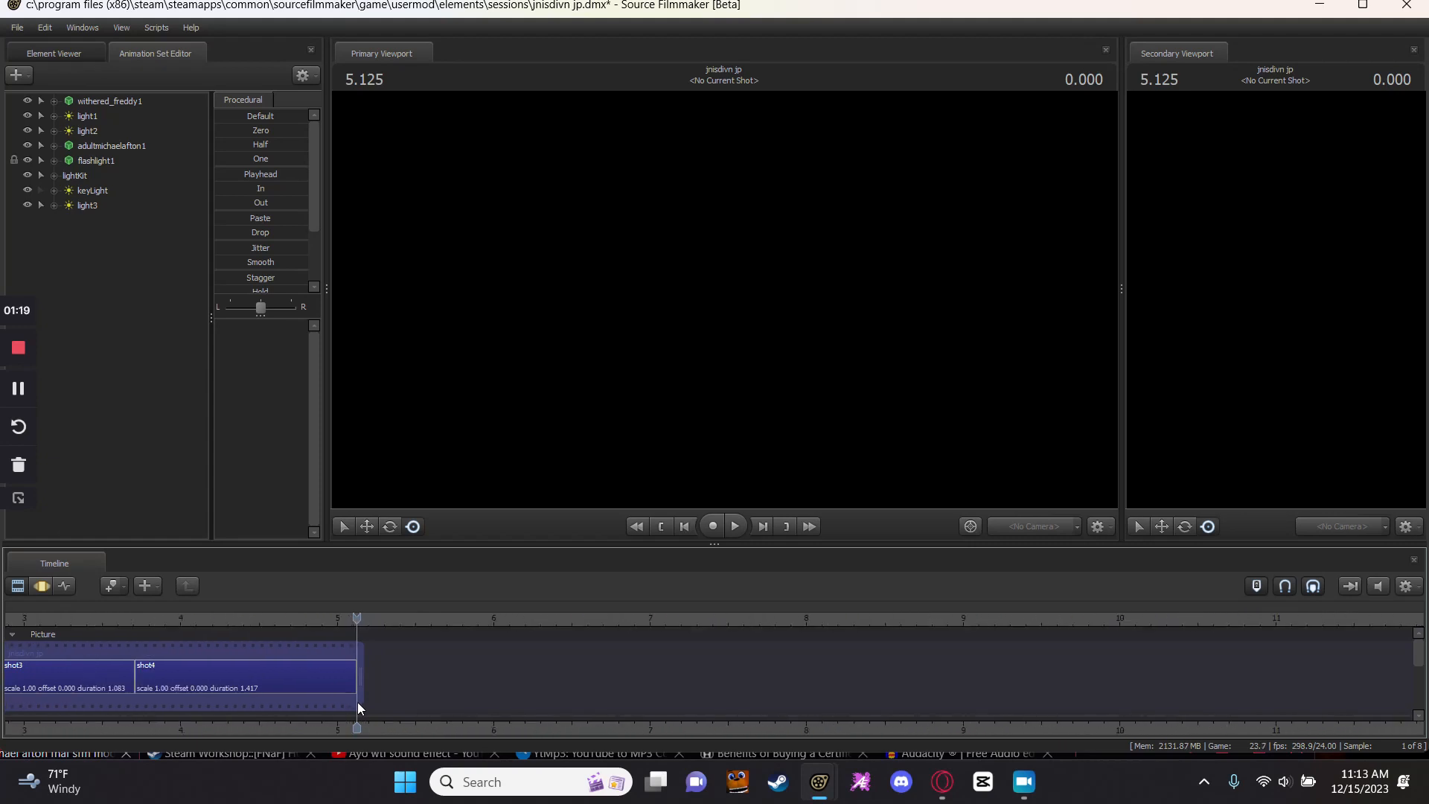
{"action": "scroll", "coordinate": [359, 703], "scroll_direction": "down", "scroll_amount": 2}
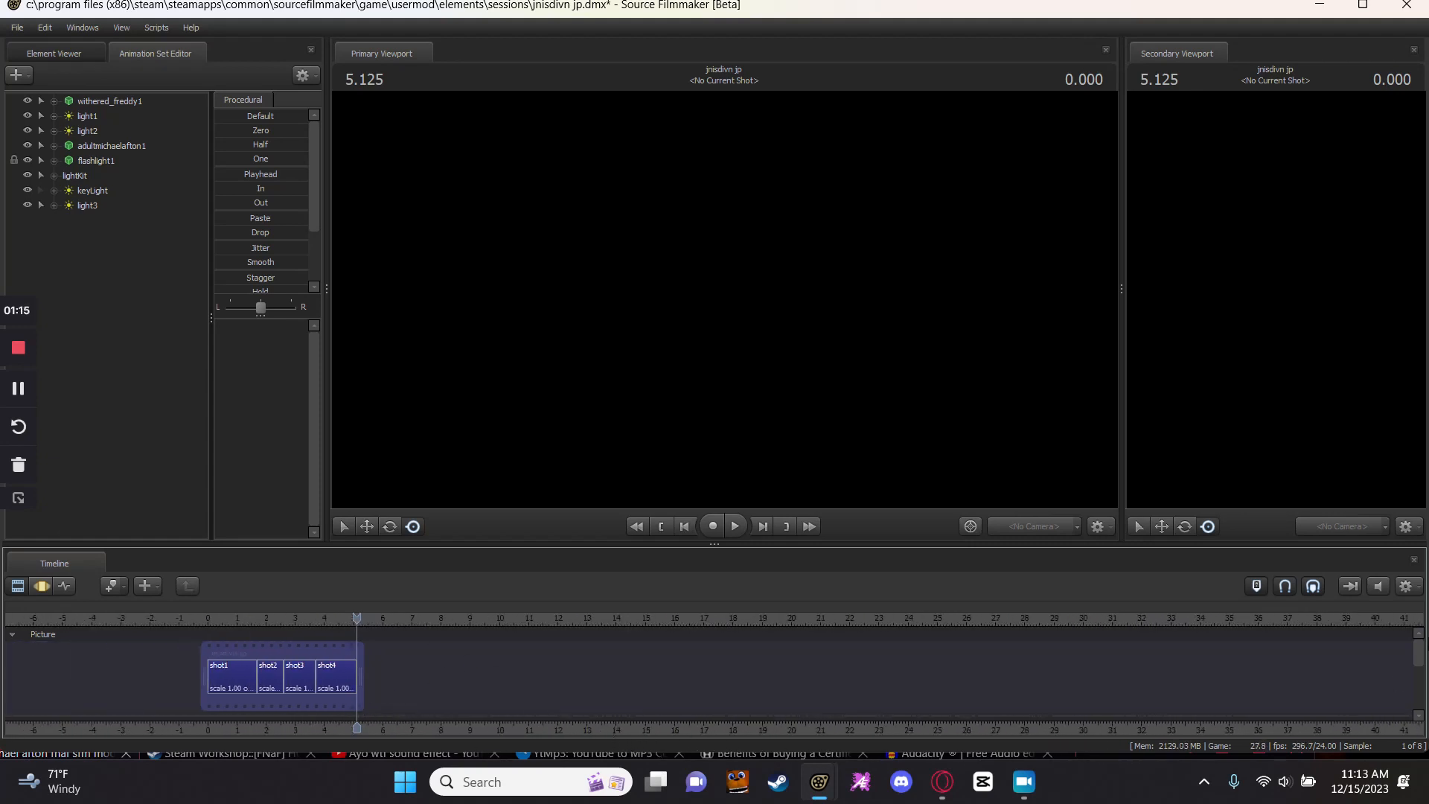
{"action": "left_click_drag", "start_coordinate": [1419, 661], "coordinate": [1407, 688]}
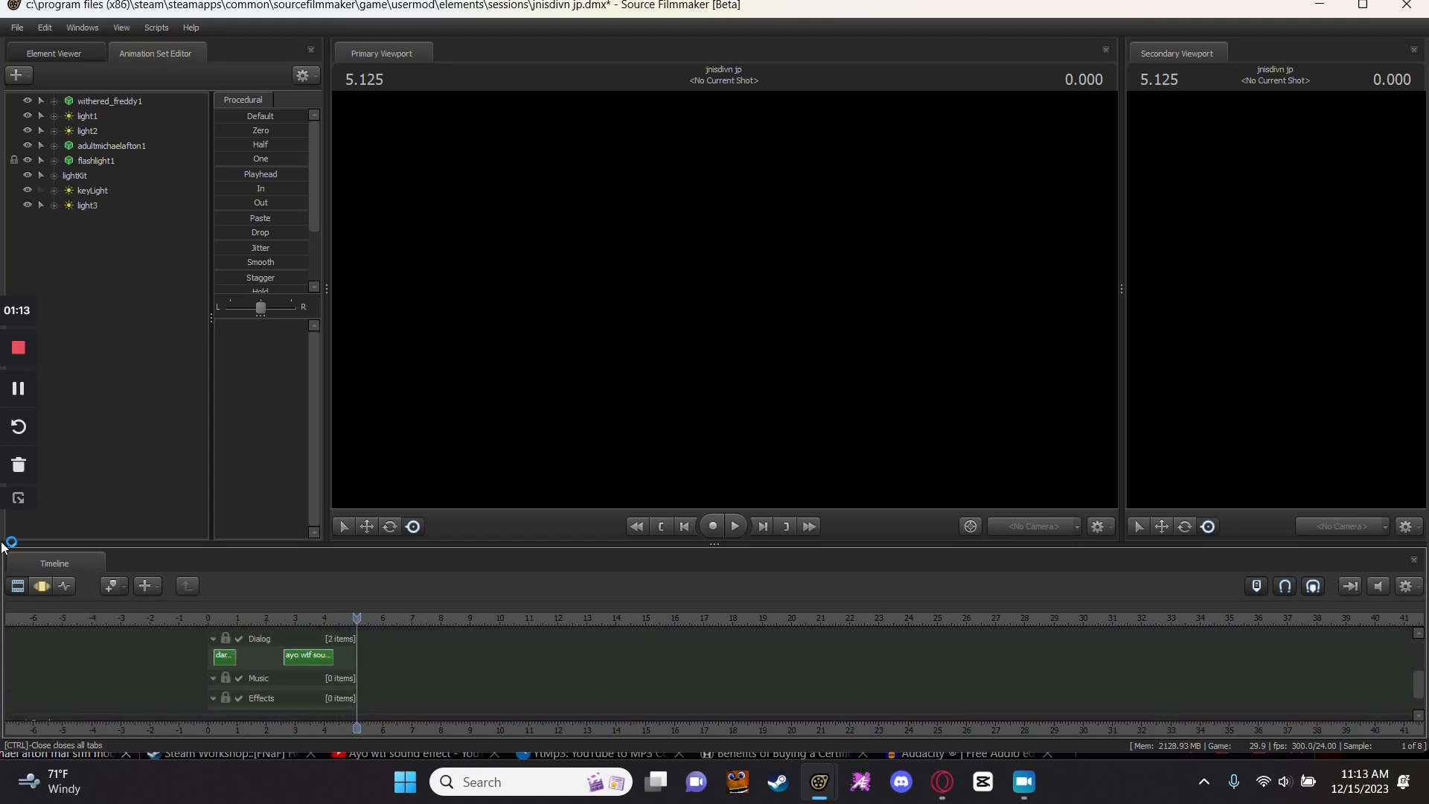
{"action": "left_click", "coordinate": [26, 393]}
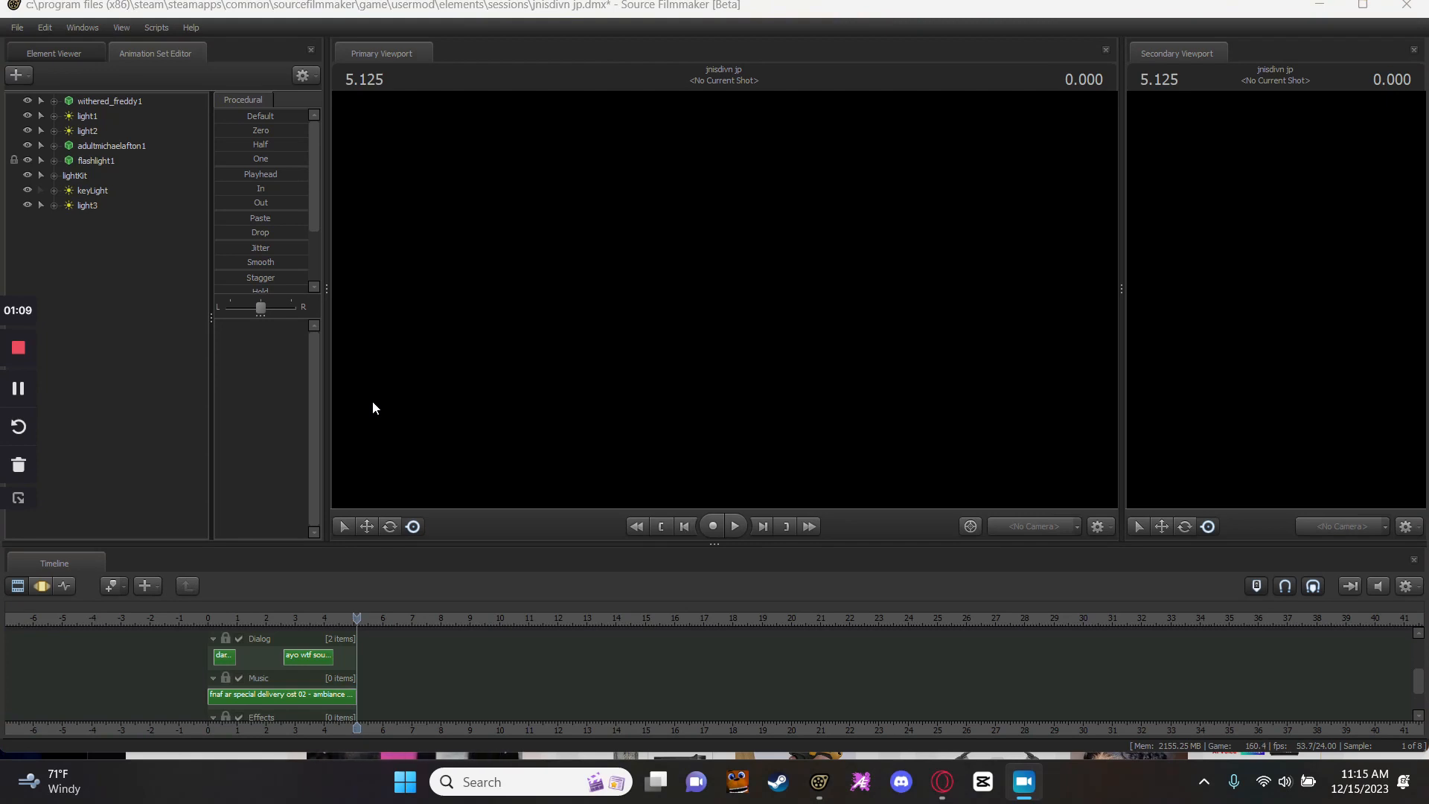
Save the session and export the shortened sequence as a 720p AVI movie with audio, overwriting the existing Mieck is flabergastered output.
{"action": "left_click", "coordinate": [17, 28]}
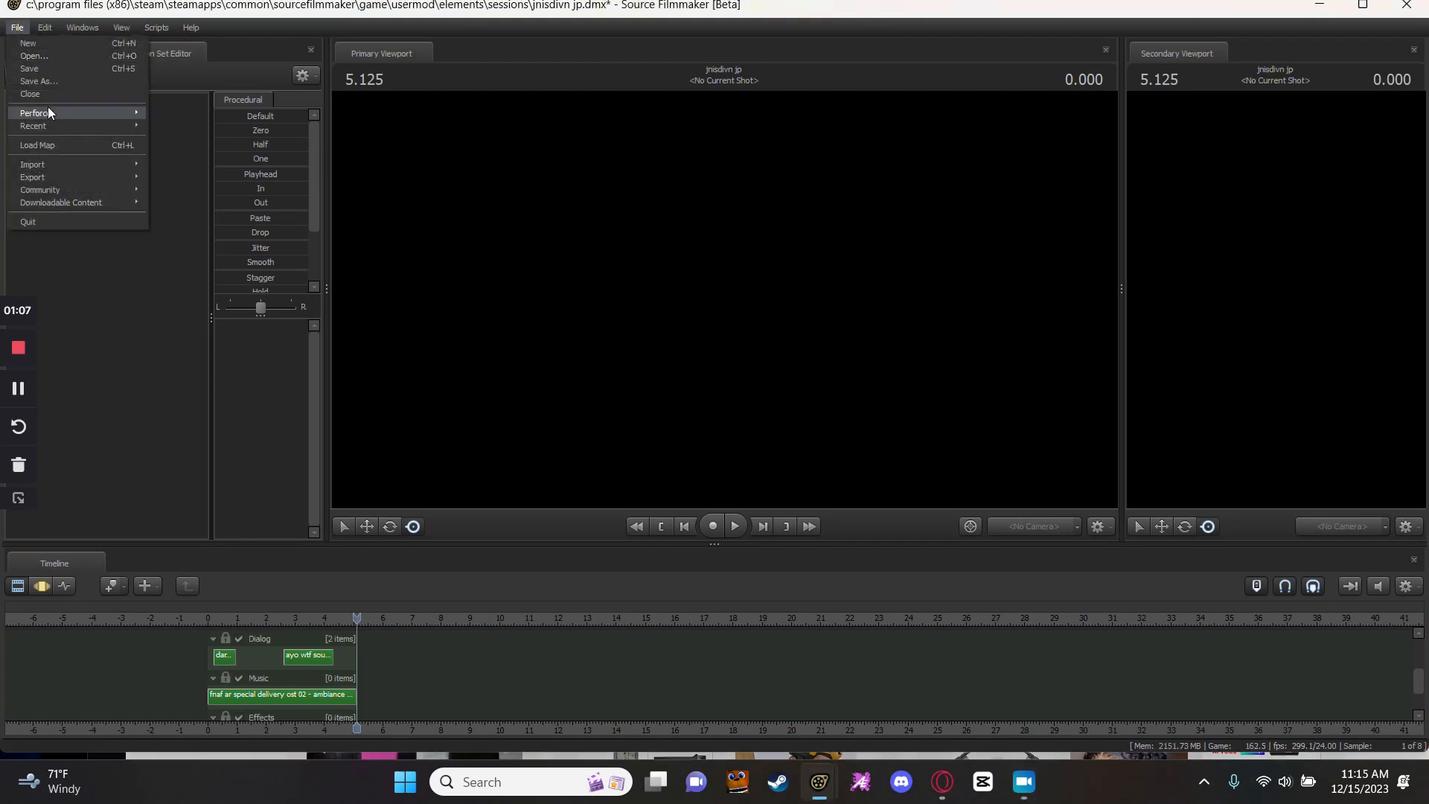
{"action": "mouse_move", "coordinate": [77, 178]}
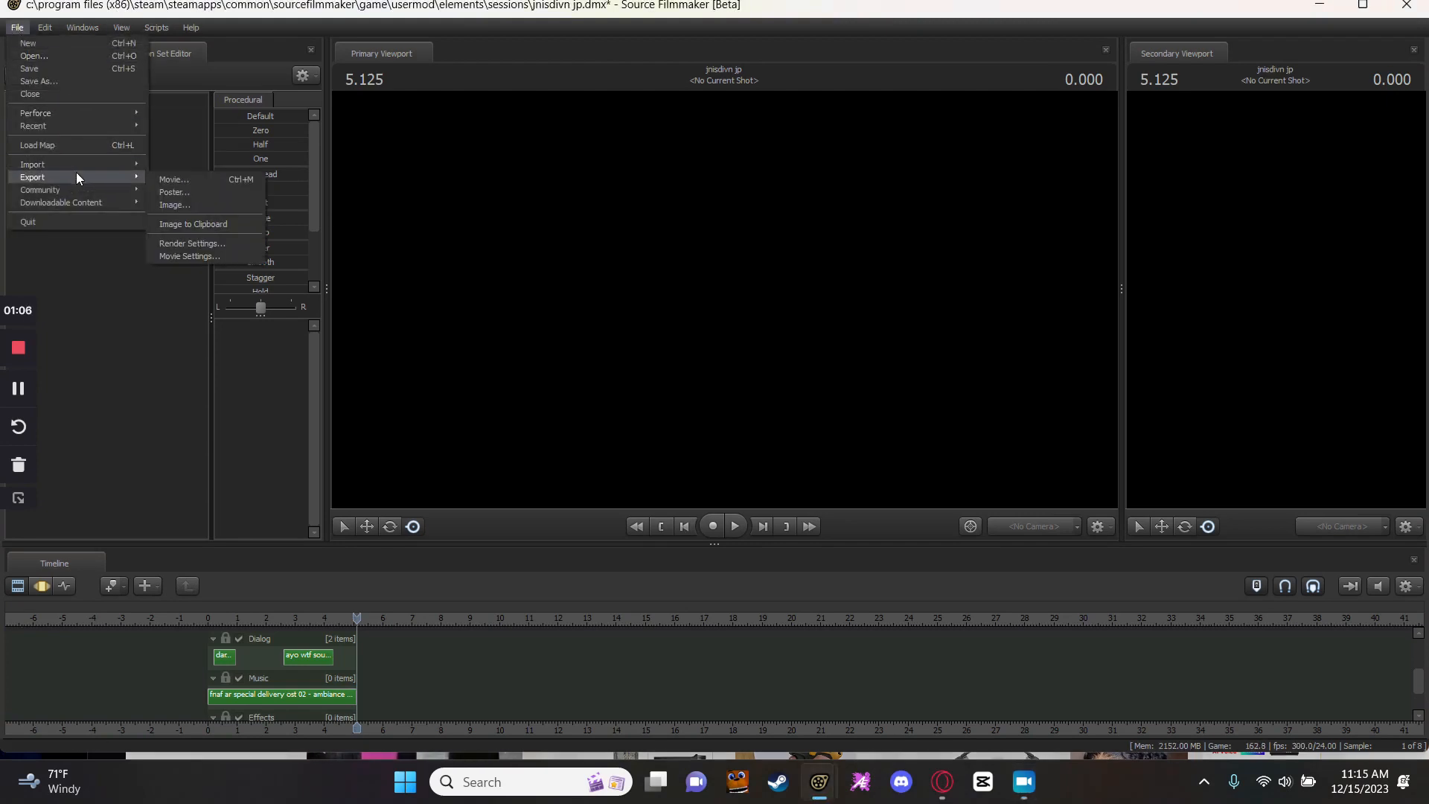
{"action": "left_click", "coordinate": [217, 181]}
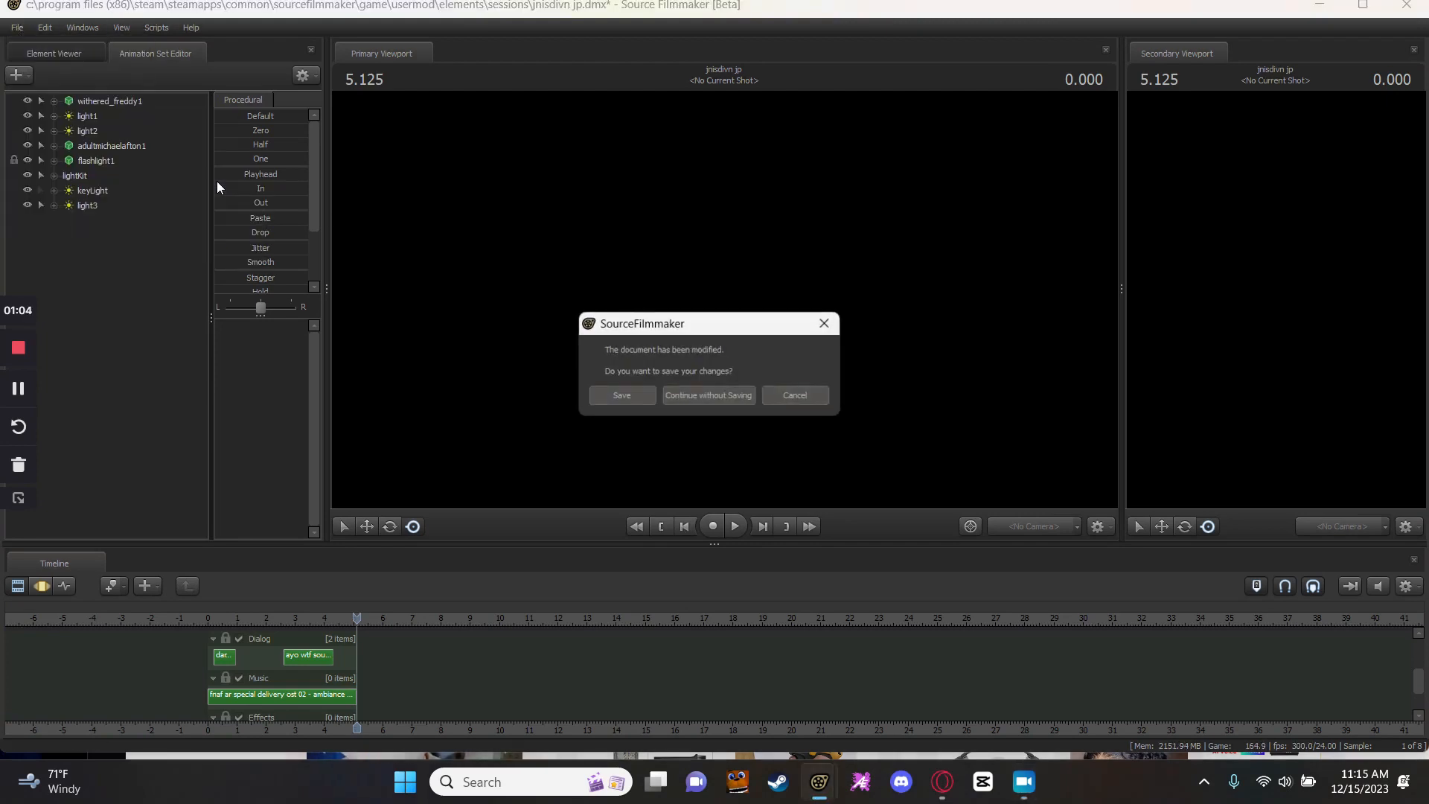
{"action": "left_click", "coordinate": [628, 395]}
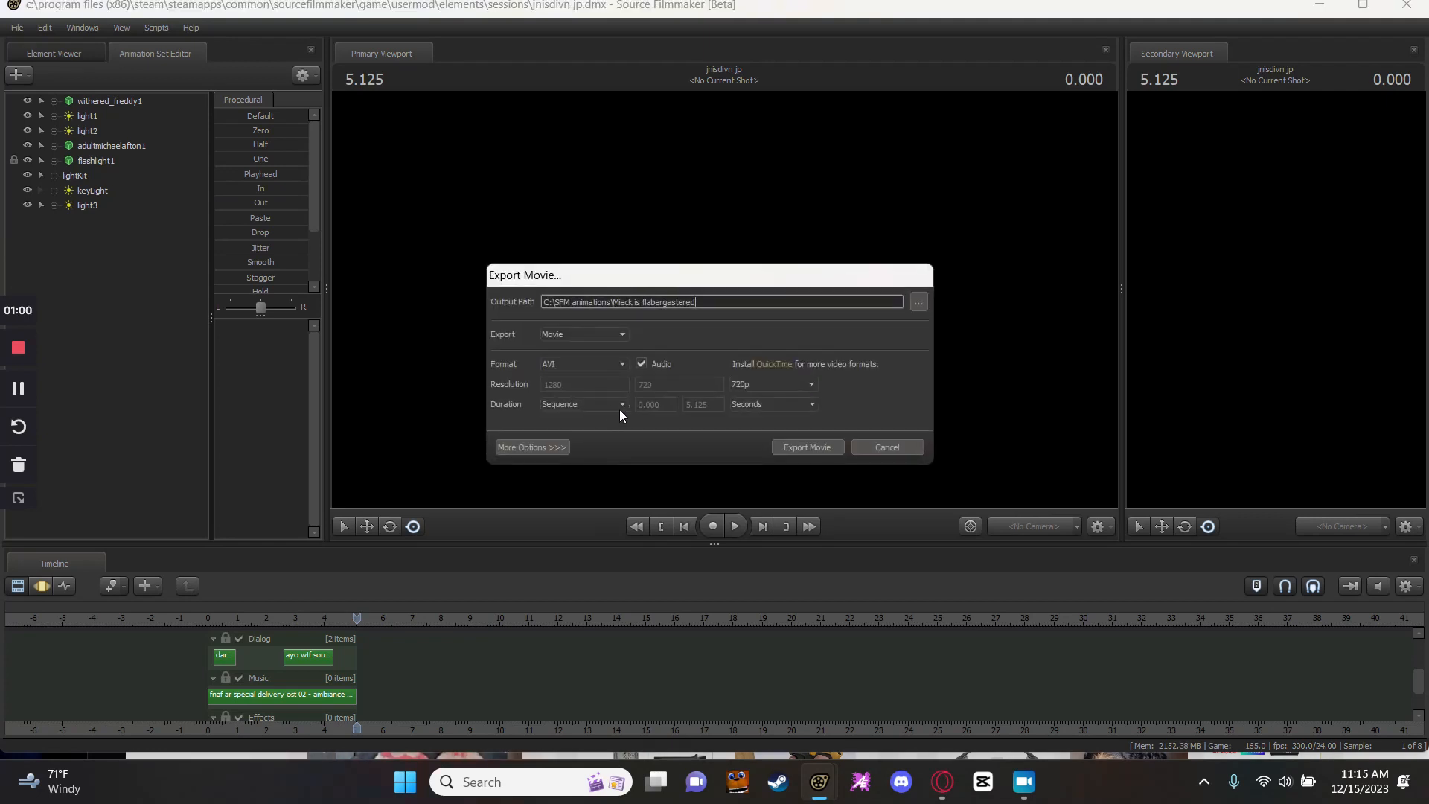
{"action": "left_click", "coordinate": [808, 445]}
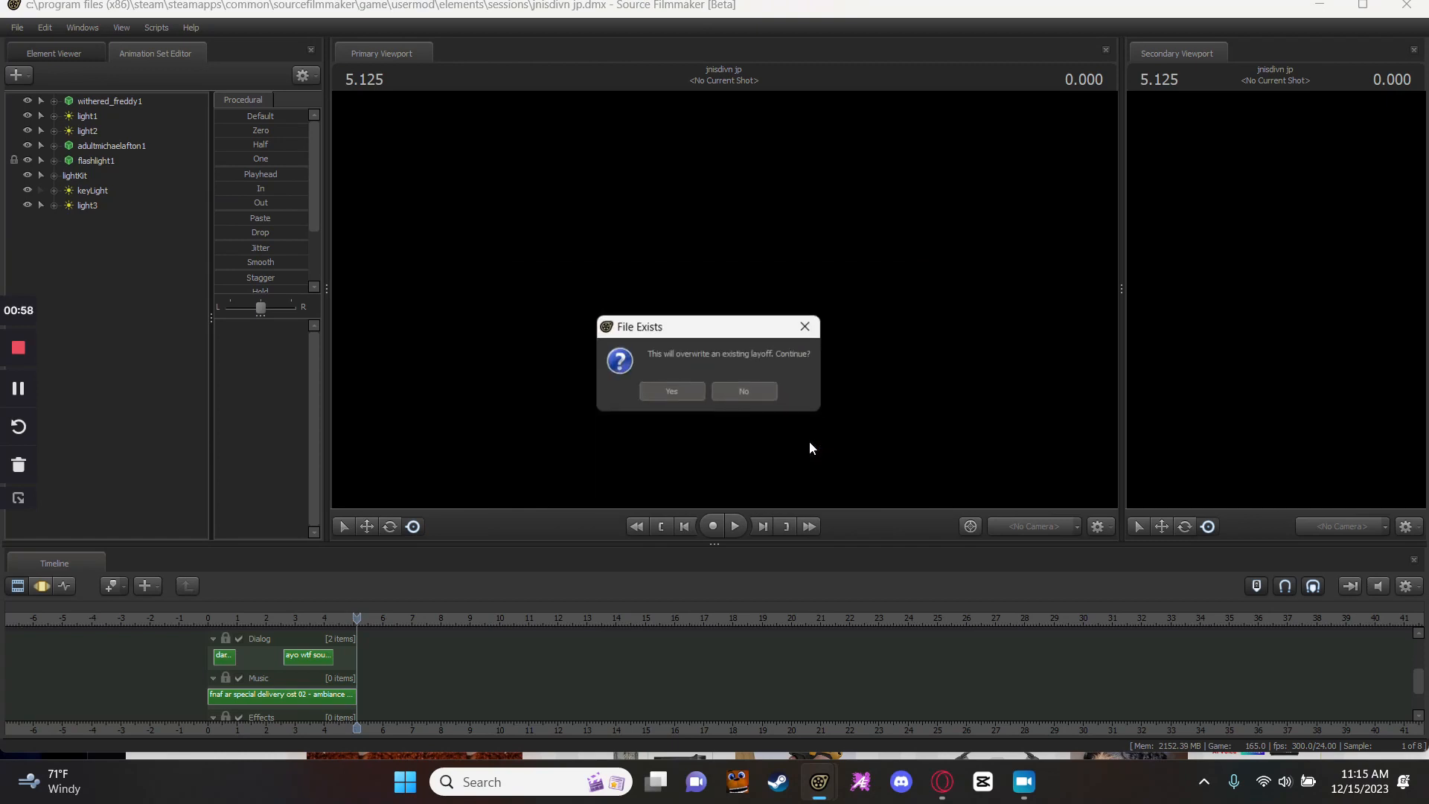
{"action": "left_click", "coordinate": [655, 391]}
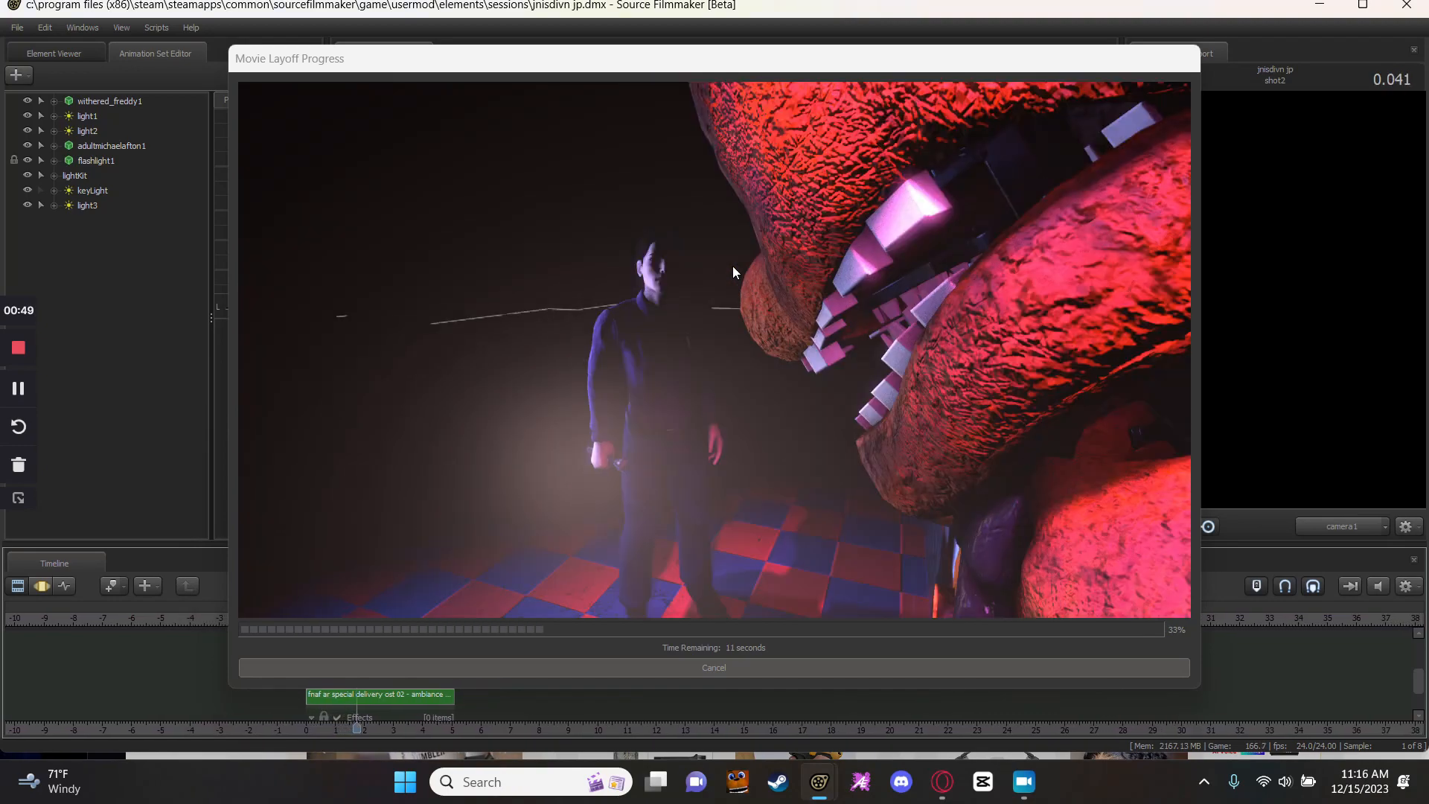
{"action": "left_click", "coordinate": [18, 388]}
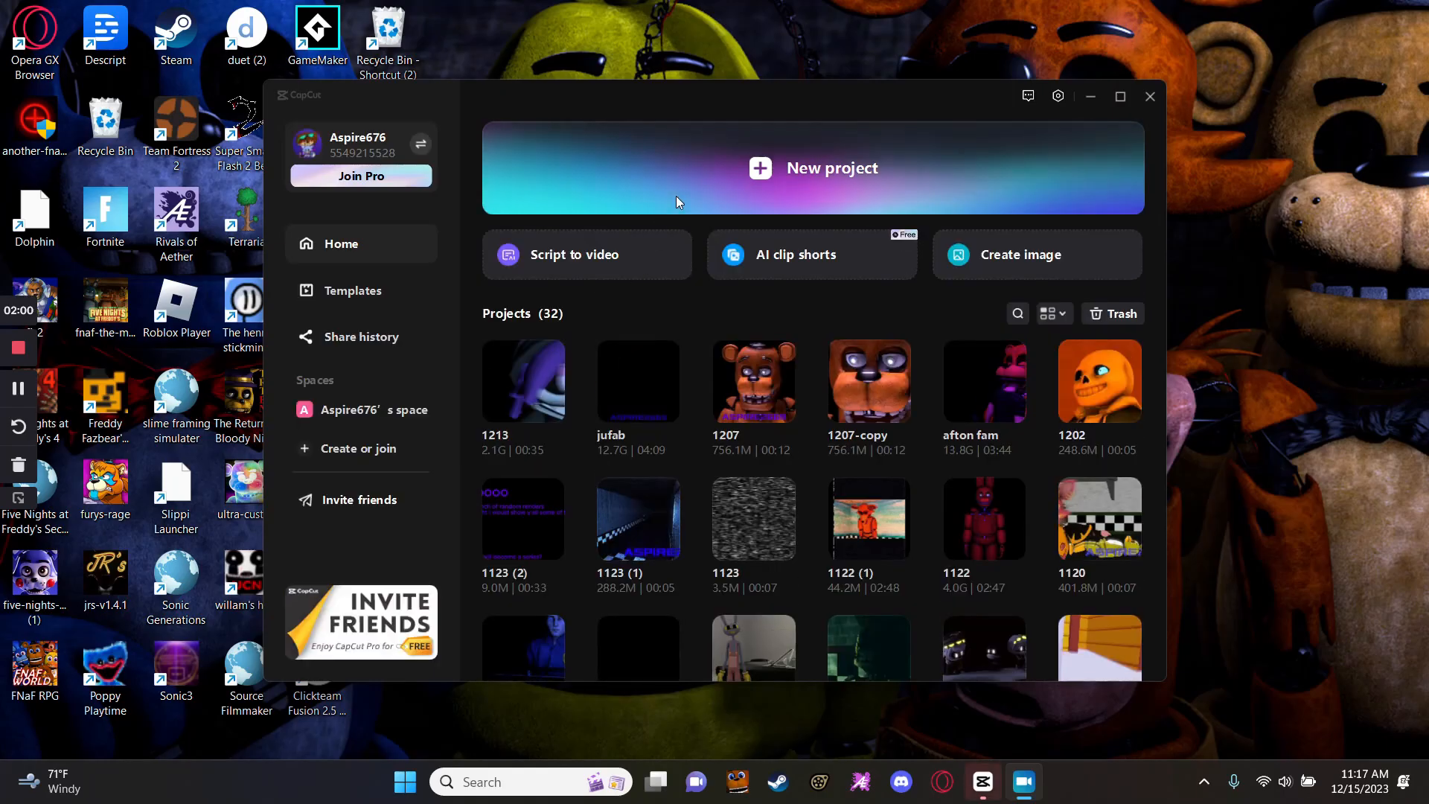
Create a new project in CapCut and start importing media.
{"action": "left_click", "coordinate": [676, 195]}
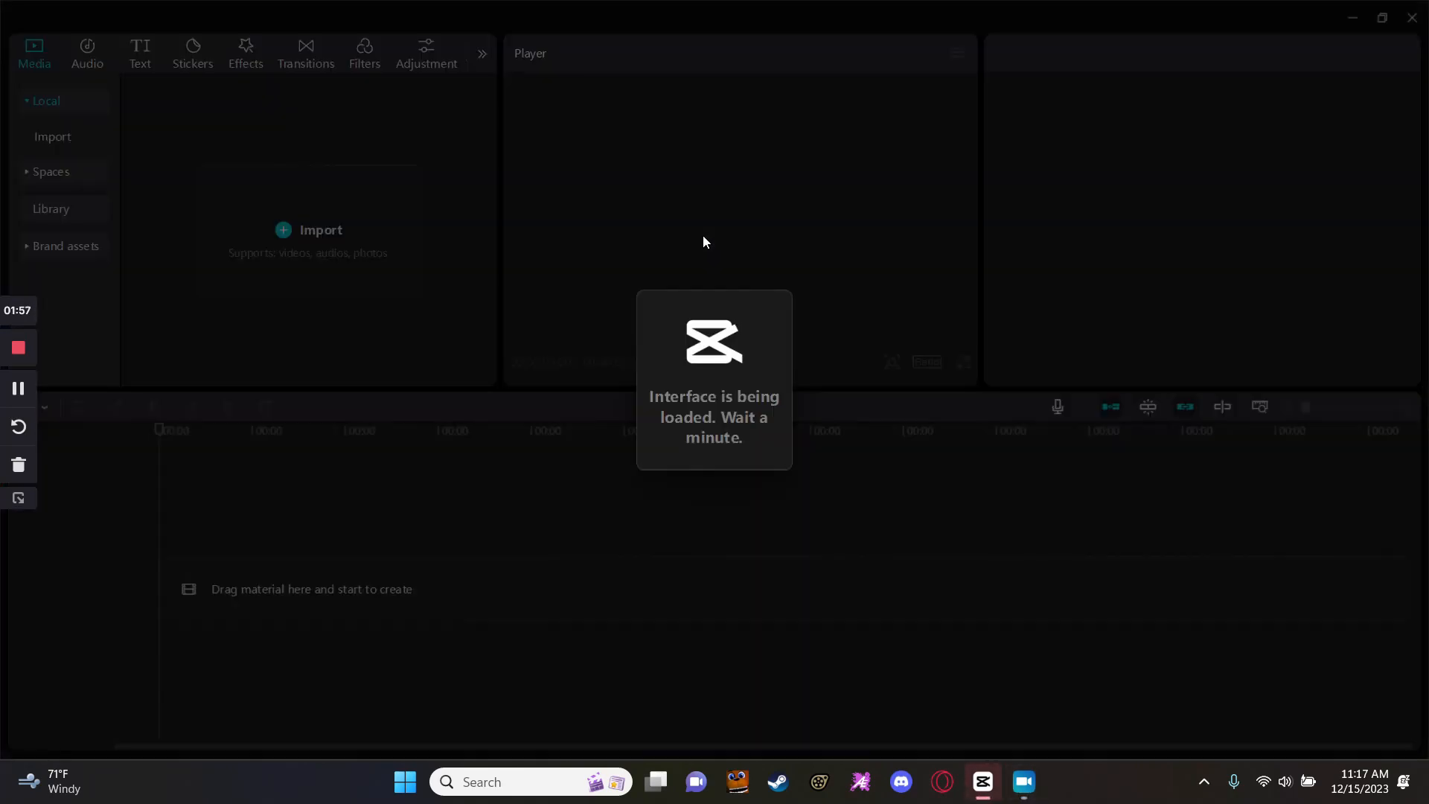
{"action": "left_click", "coordinate": [378, 195]}
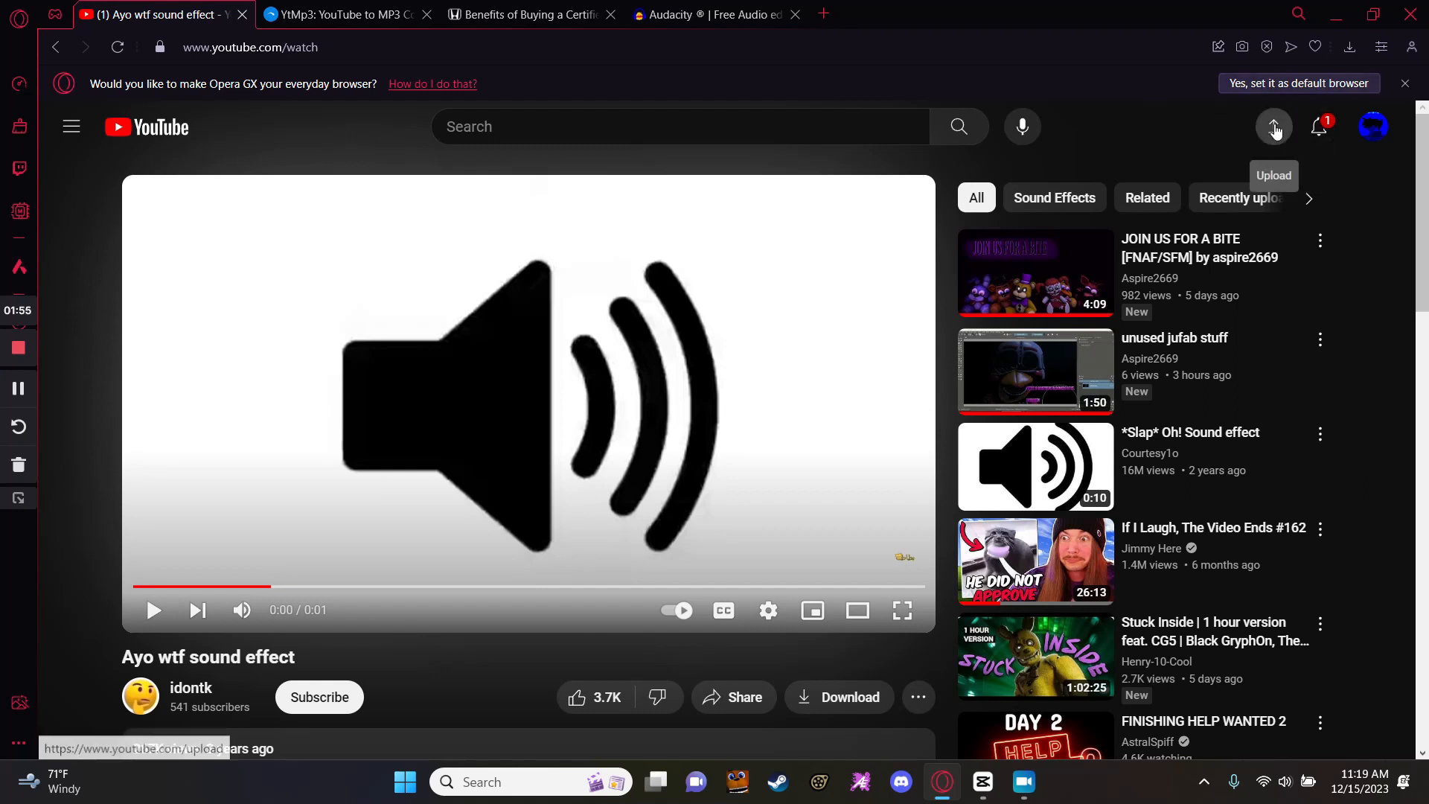
Start a YouTube video upload and choose mike is shocked.mp4 from the SFM animations folder.
{"action": "left_click", "coordinate": [1270, 128]}
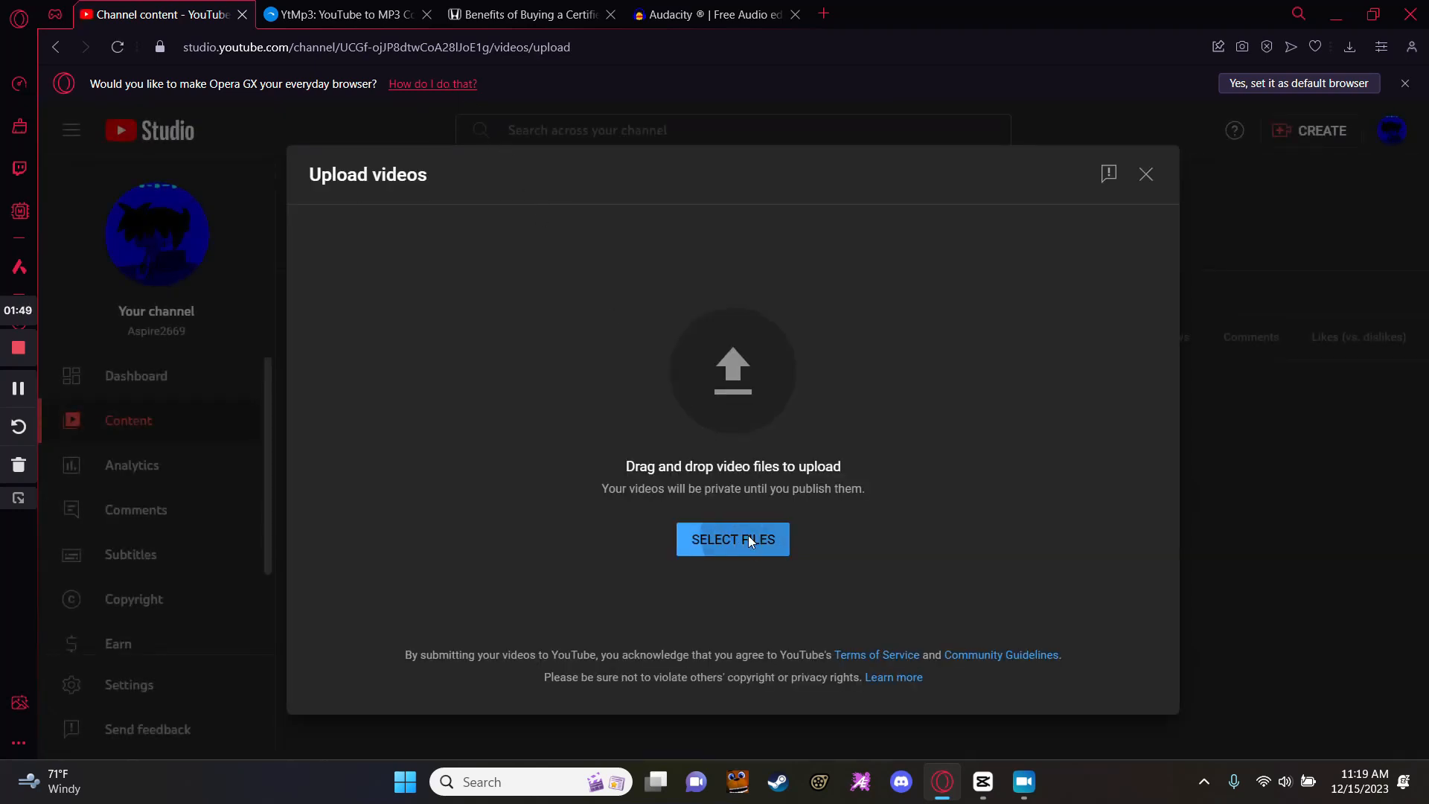
{"action": "left_click", "coordinate": [748, 539]}
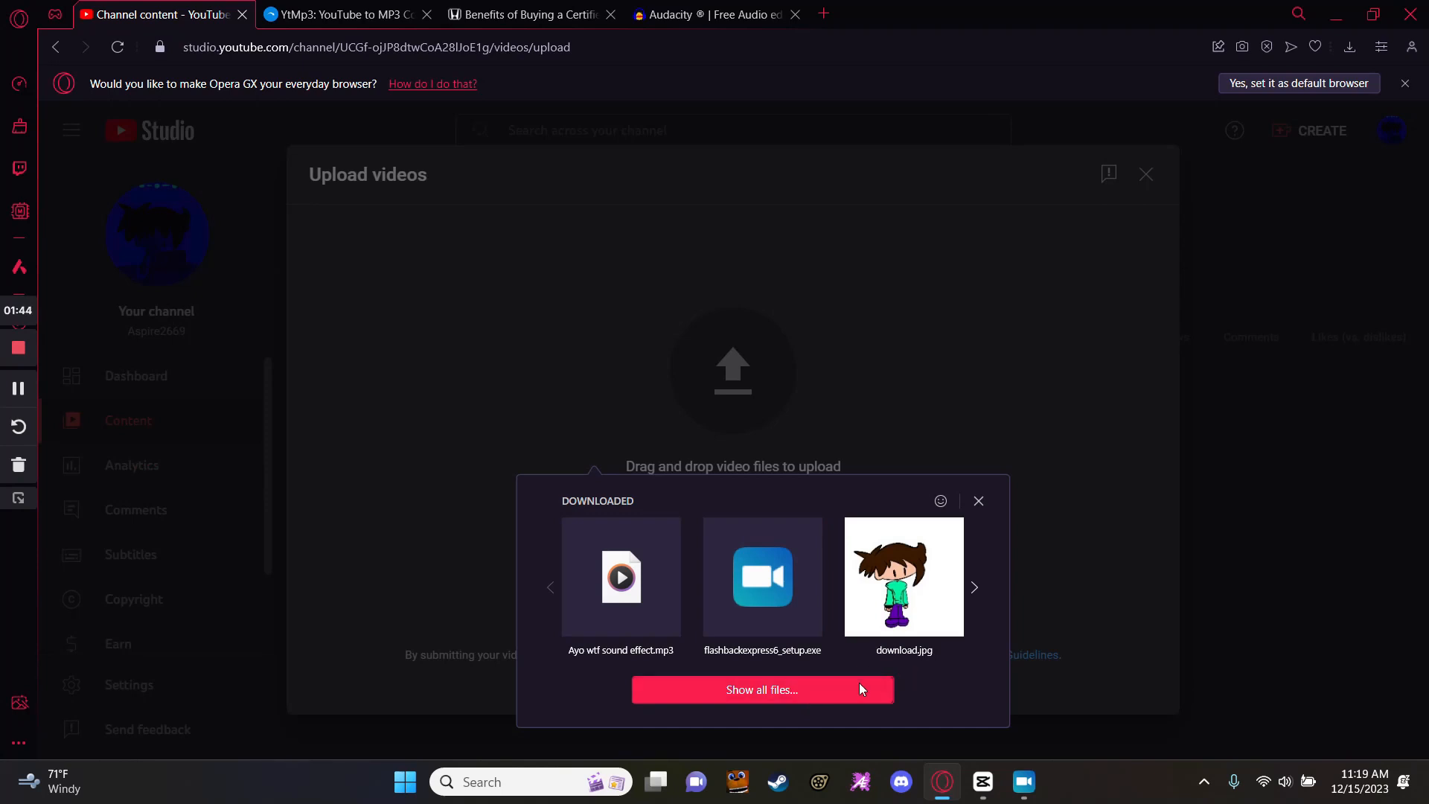
{"action": "left_click", "coordinate": [841, 690]}
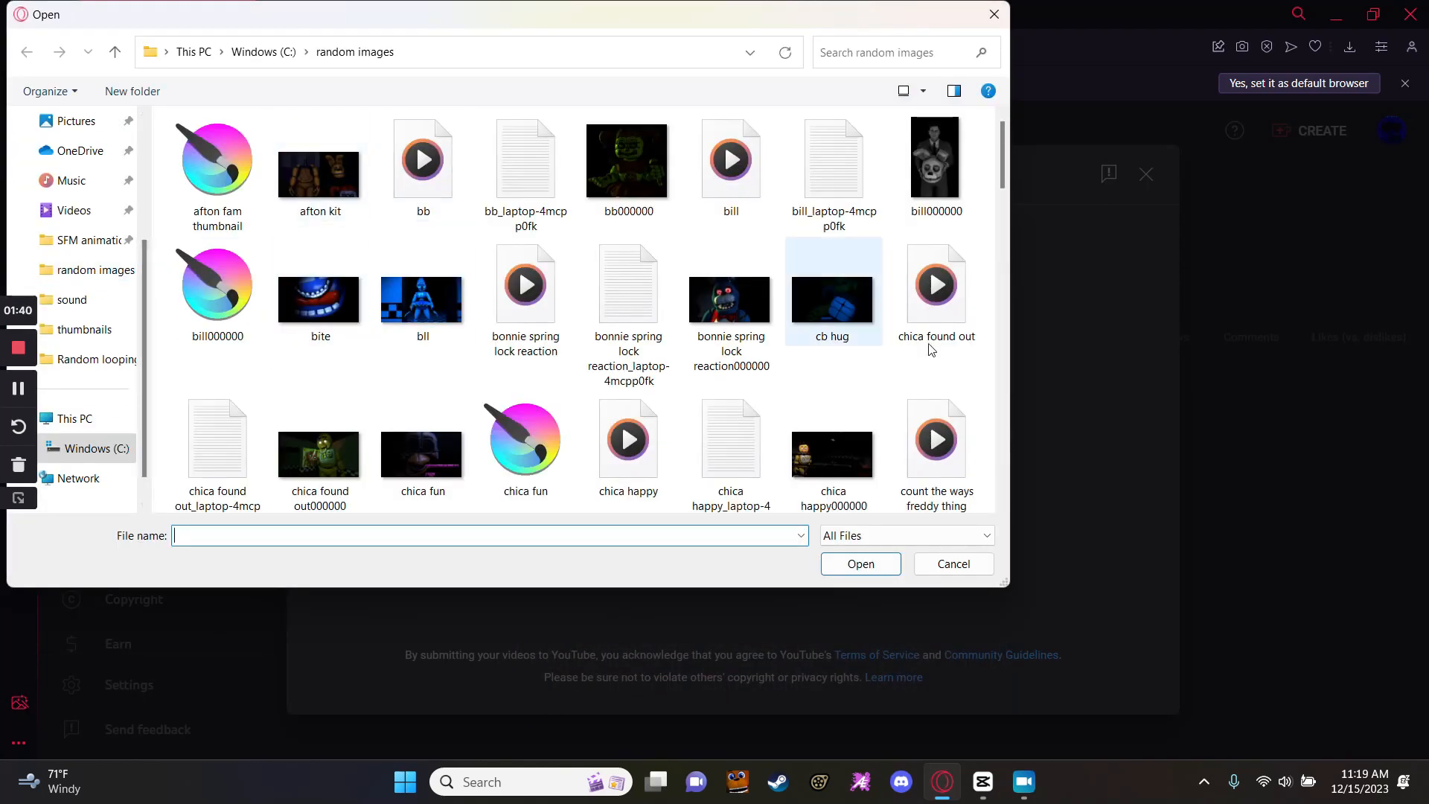
{"action": "scroll", "coordinate": [760, 322], "scroll_direction": "down", "scroll_amount": 4}
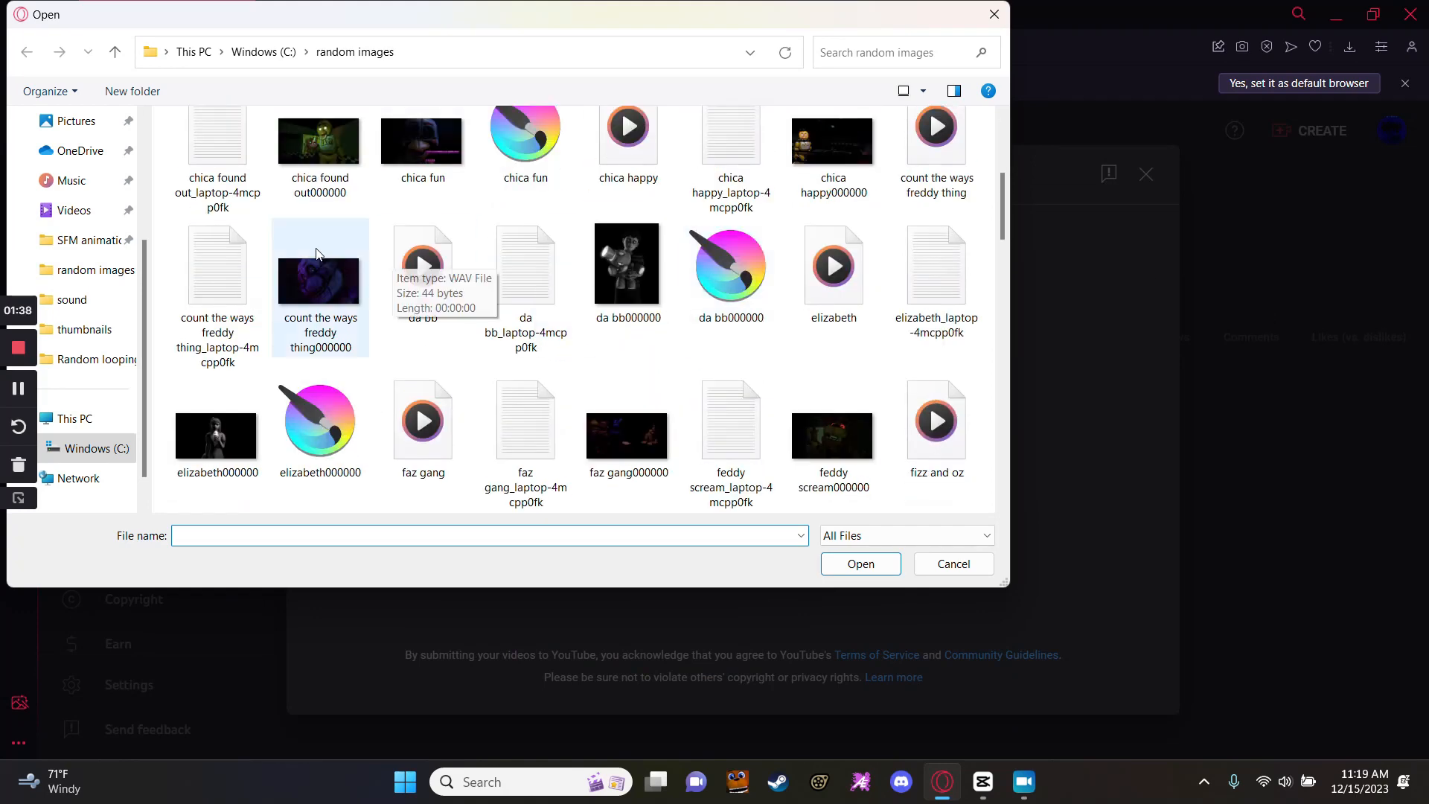
{"action": "scroll", "coordinate": [320, 275], "scroll_direction": "down", "scroll_amount": 3}
{"action": "left_click", "coordinate": [99, 246]}
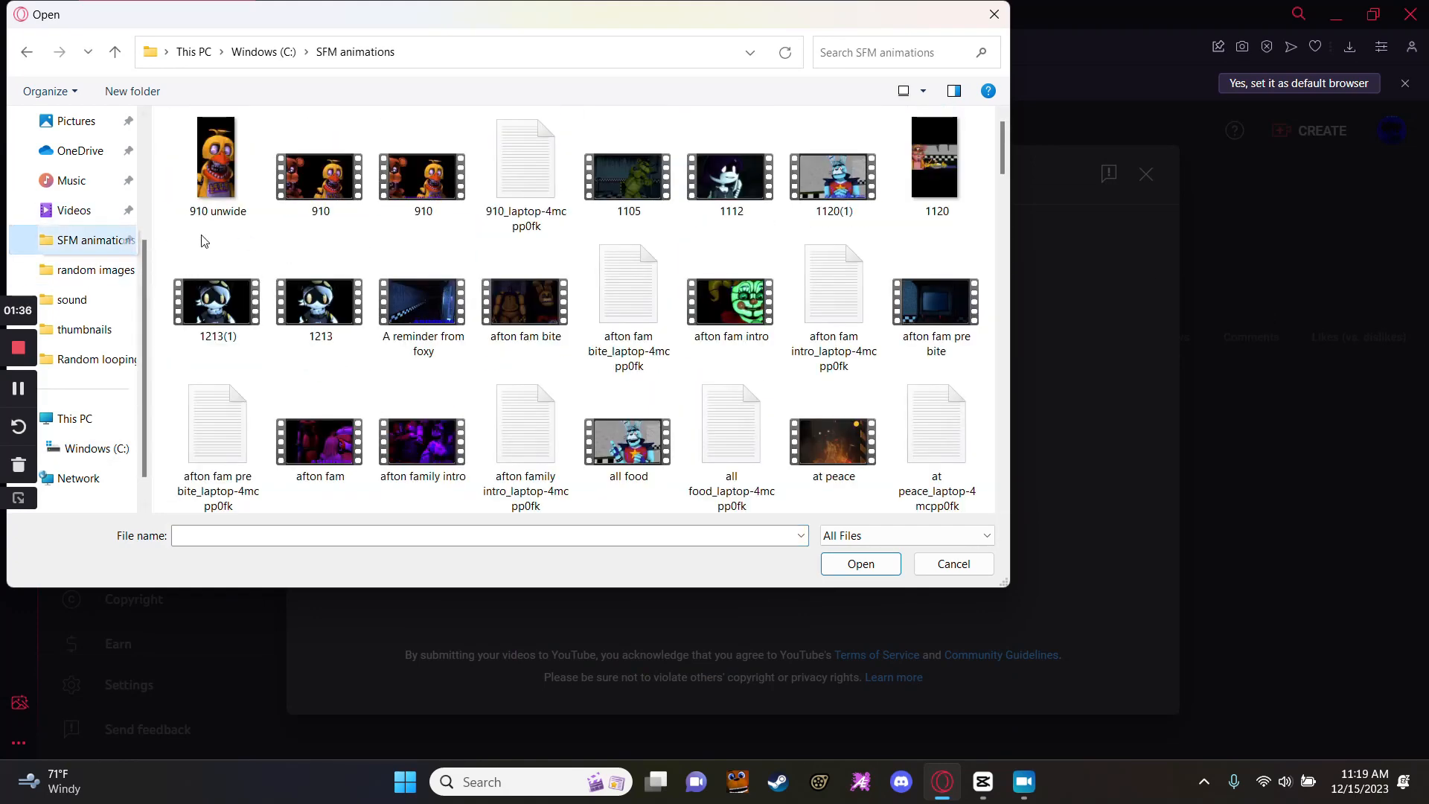
{"action": "scroll", "coordinate": [647, 335], "scroll_direction": "down", "scroll_amount": 2}
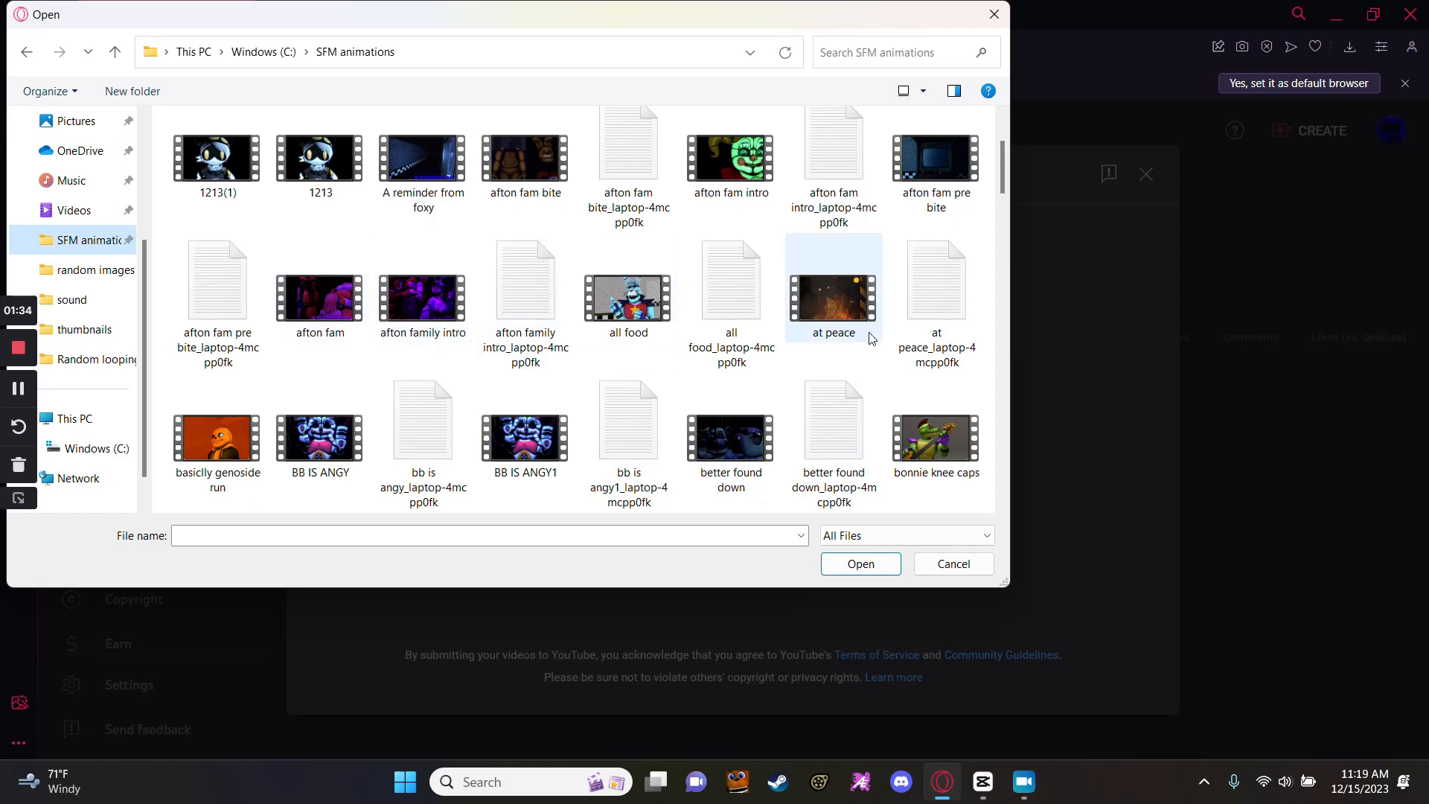
{"action": "scroll", "coordinate": [875, 347], "scroll_direction": "down", "scroll_amount": 3}
{"action": "scroll", "coordinate": [875, 347], "scroll_direction": "down", "scroll_amount": 3}
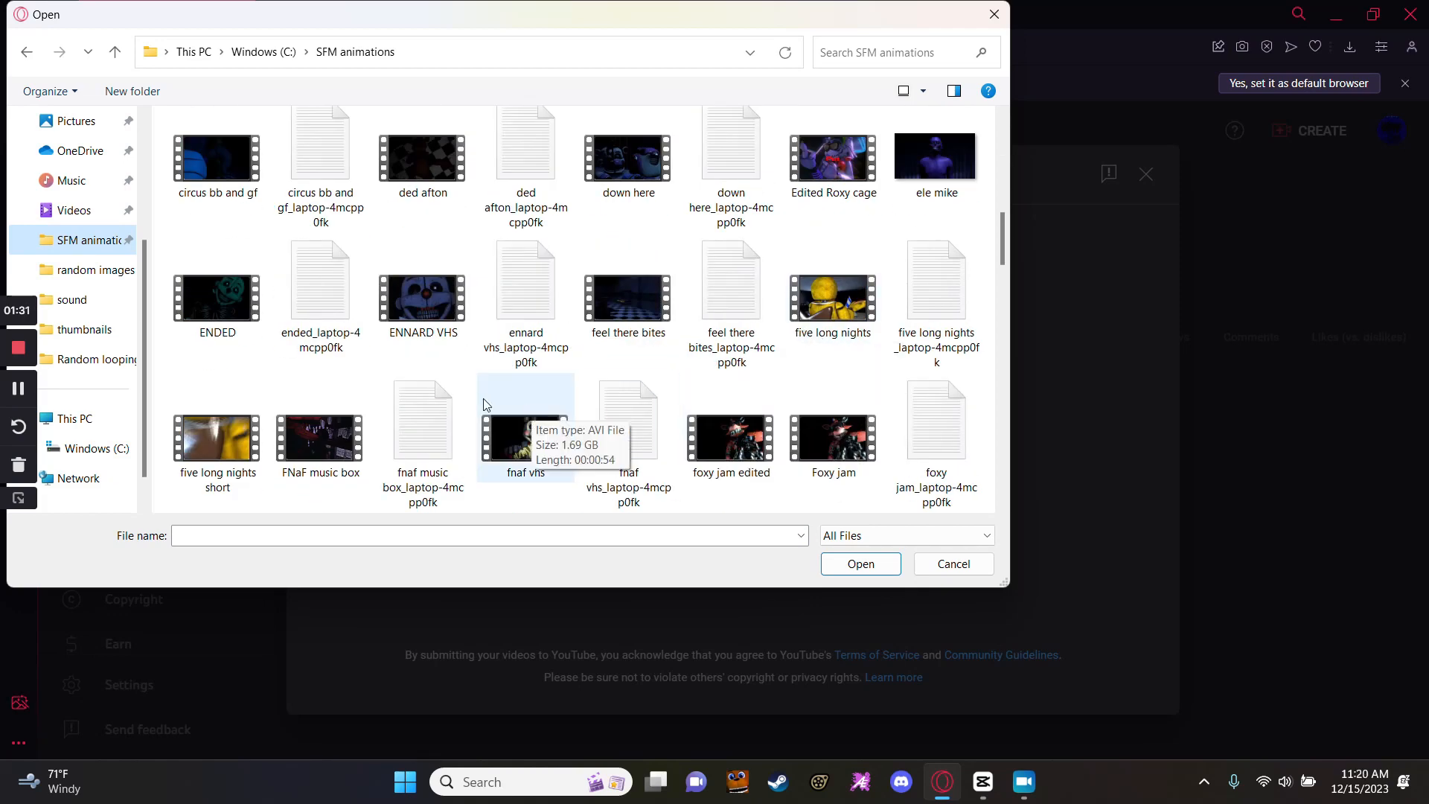
{"action": "scroll", "coordinate": [461, 416], "scroll_direction": "down", "scroll_amount": 3}
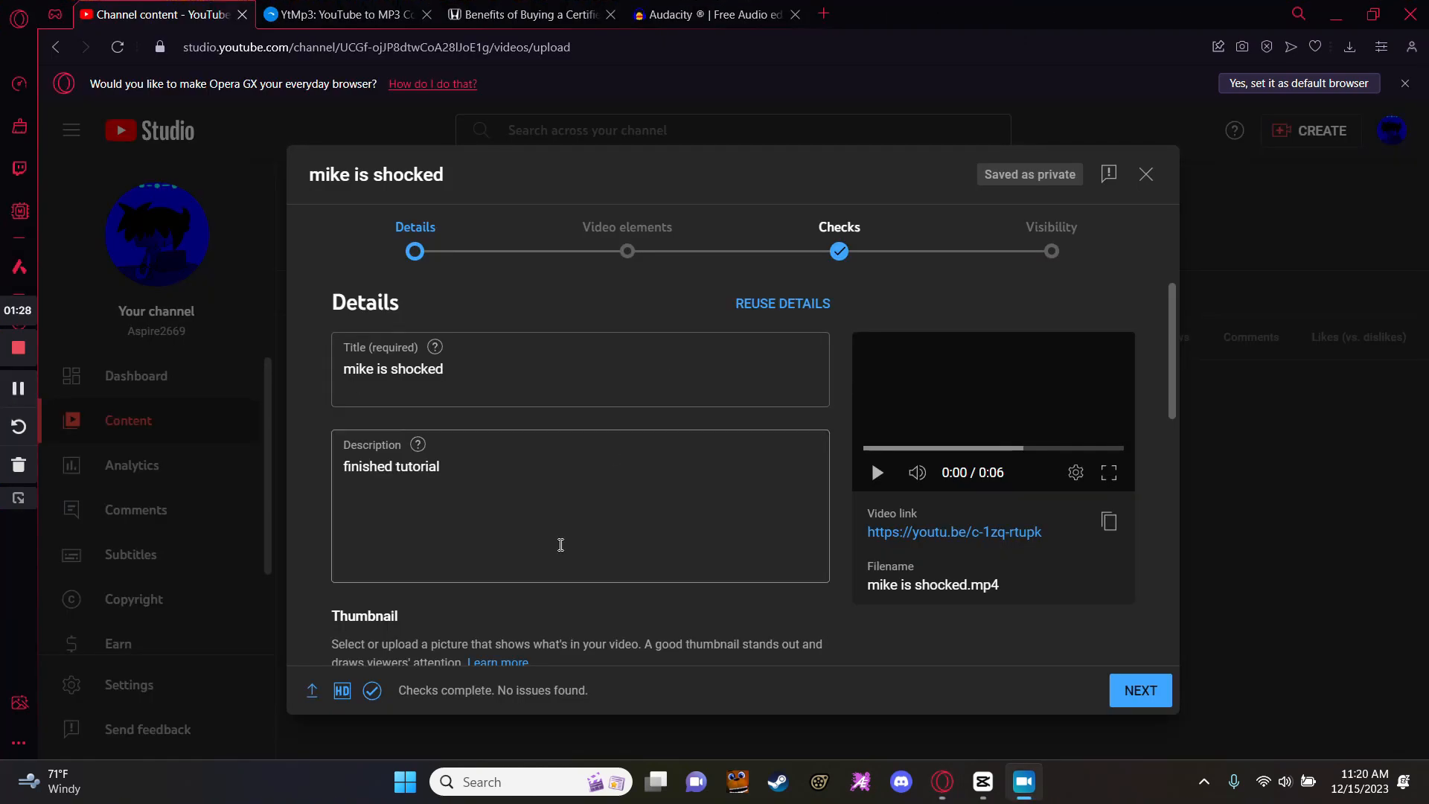
Review the video's details and set its audience to not made for kids.
{"action": "scroll", "coordinate": [561, 537], "scroll_direction": "down", "scroll_amount": 3}
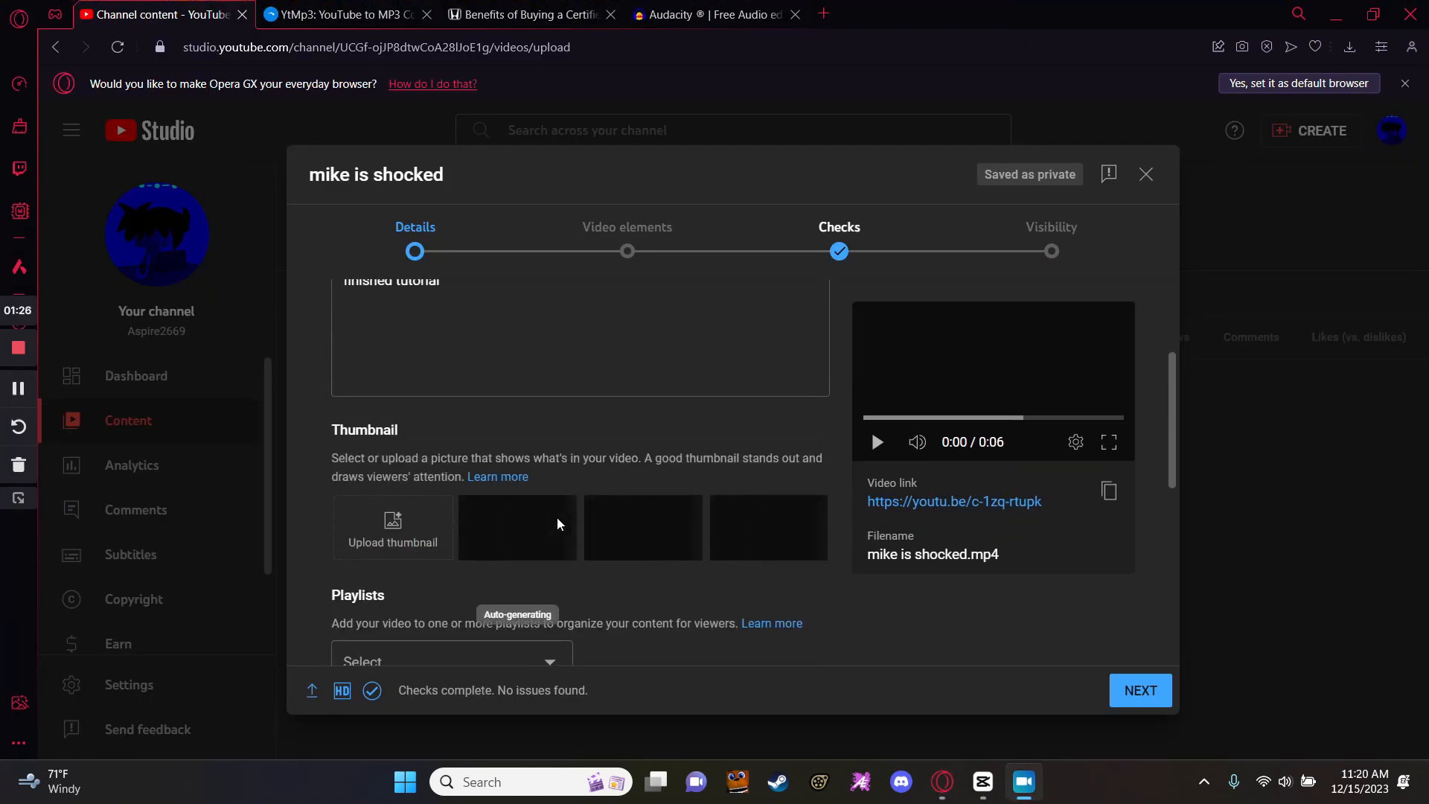
{"action": "scroll", "coordinate": [557, 523], "scroll_direction": "down", "scroll_amount": 3}
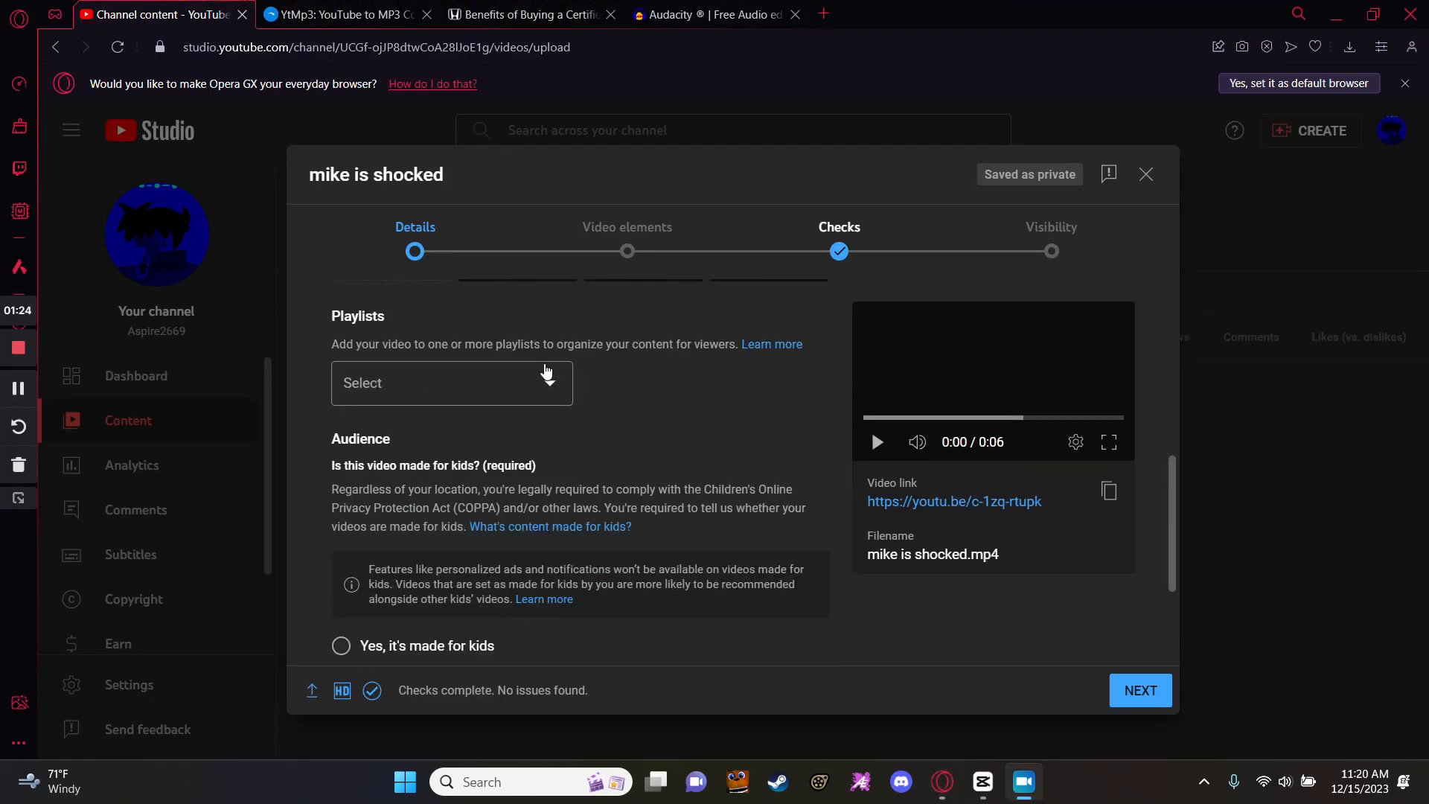
{"action": "scroll", "coordinate": [543, 385], "scroll_direction": "up", "scroll_amount": 3}
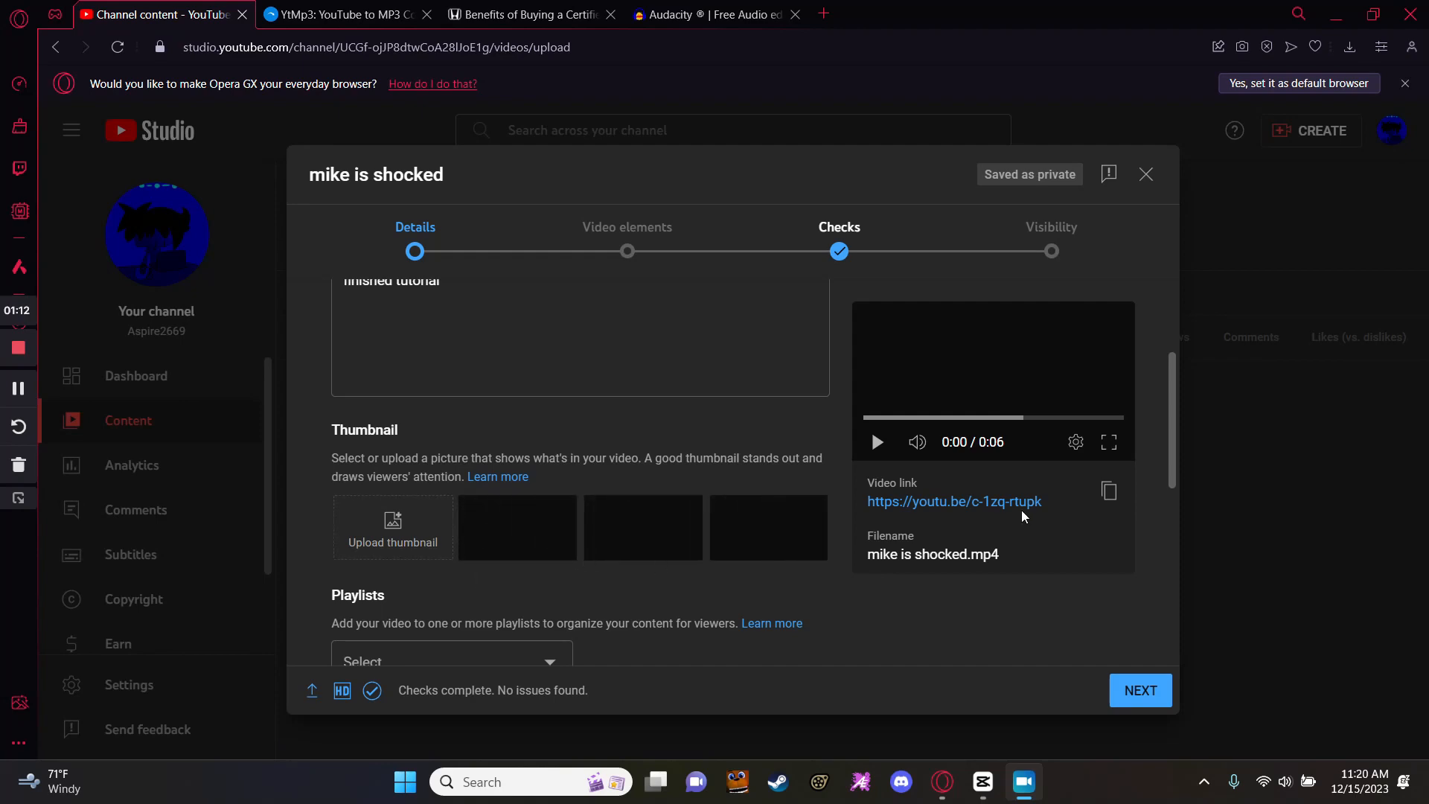
{"action": "scroll", "coordinate": [513, 499], "scroll_direction": "down", "scroll_amount": 3}
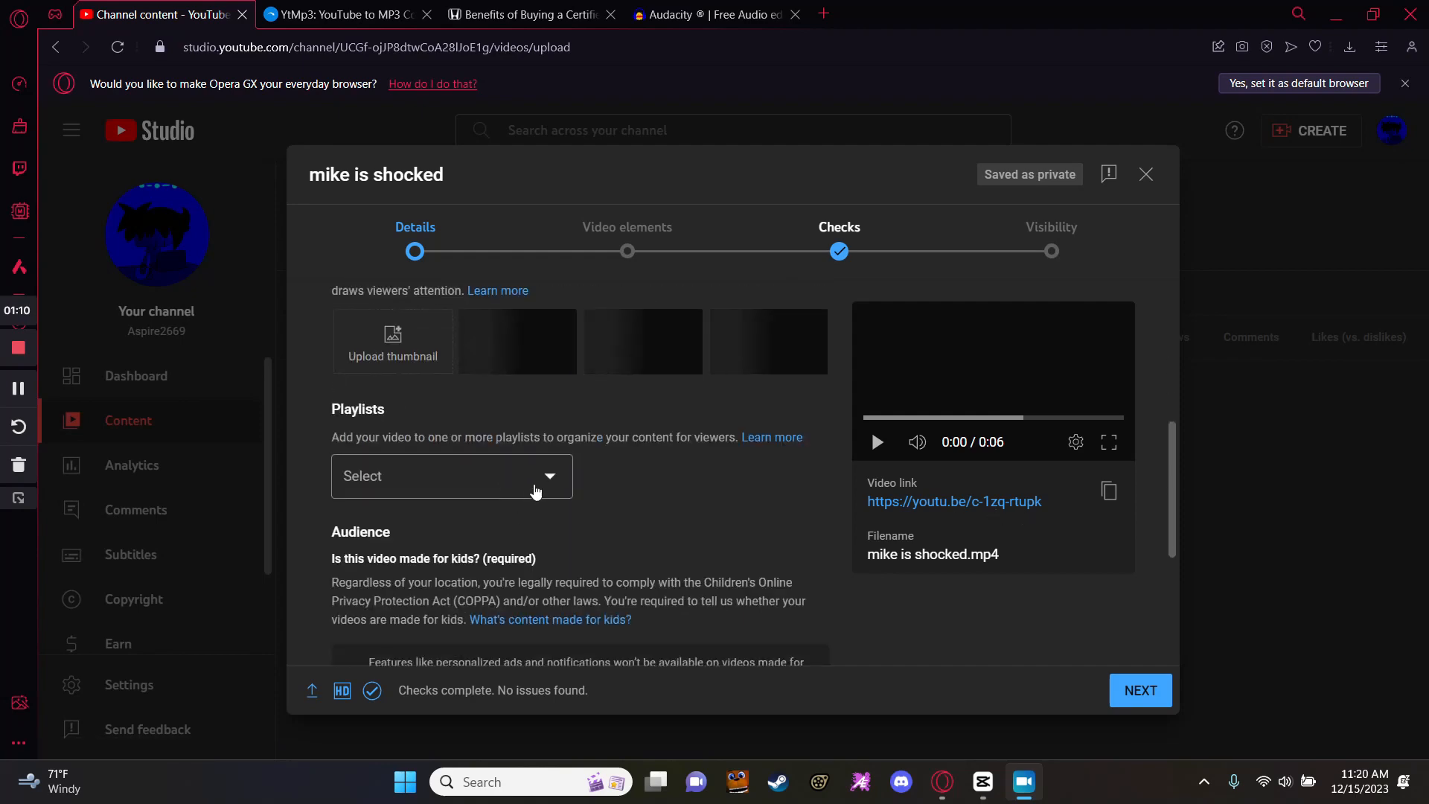
{"action": "scroll", "coordinate": [536, 491], "scroll_direction": "down", "scroll_amount": 3}
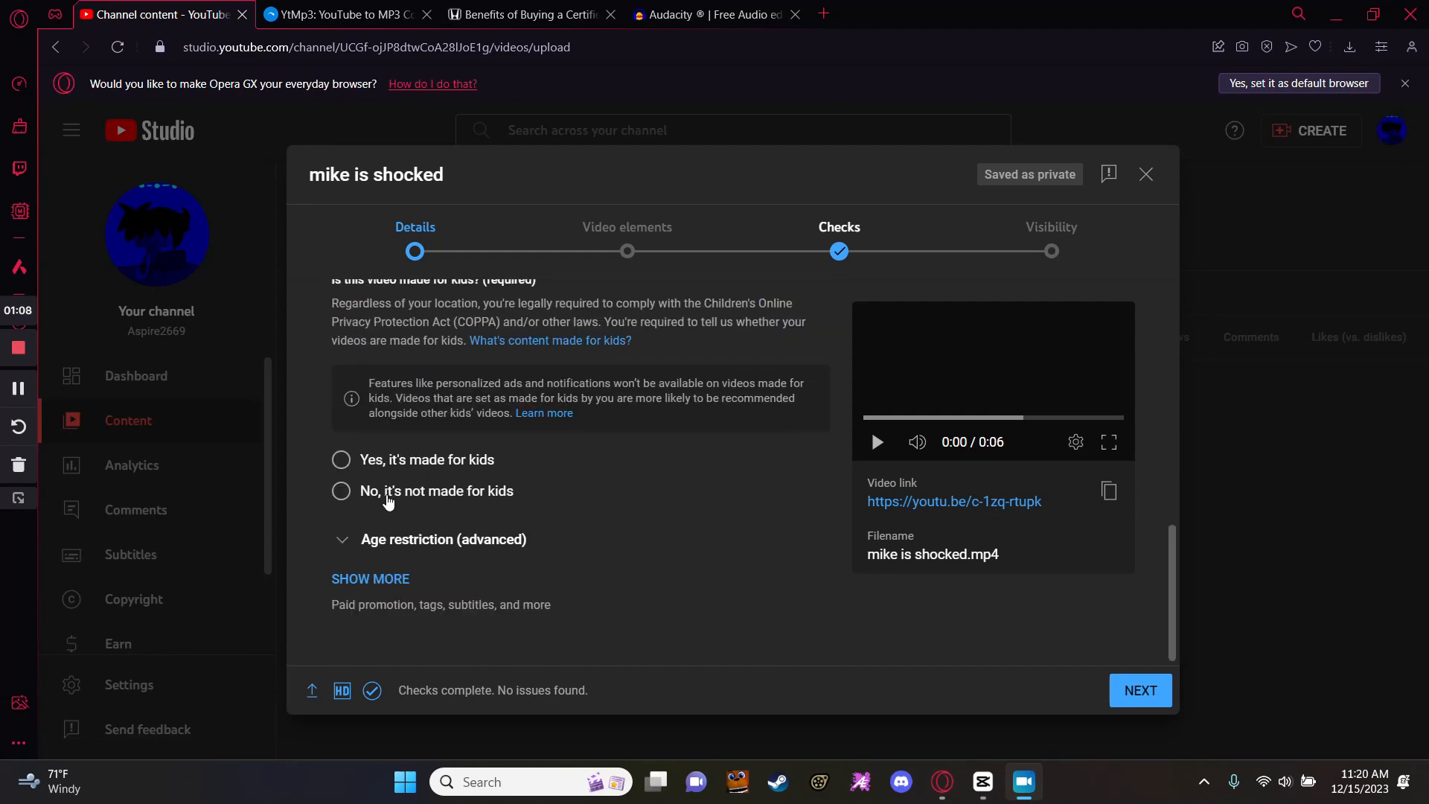
{"action": "left_click", "coordinate": [387, 491]}
{"action": "scroll", "coordinate": [532, 510], "scroll_direction": "up", "scroll_amount": 5}
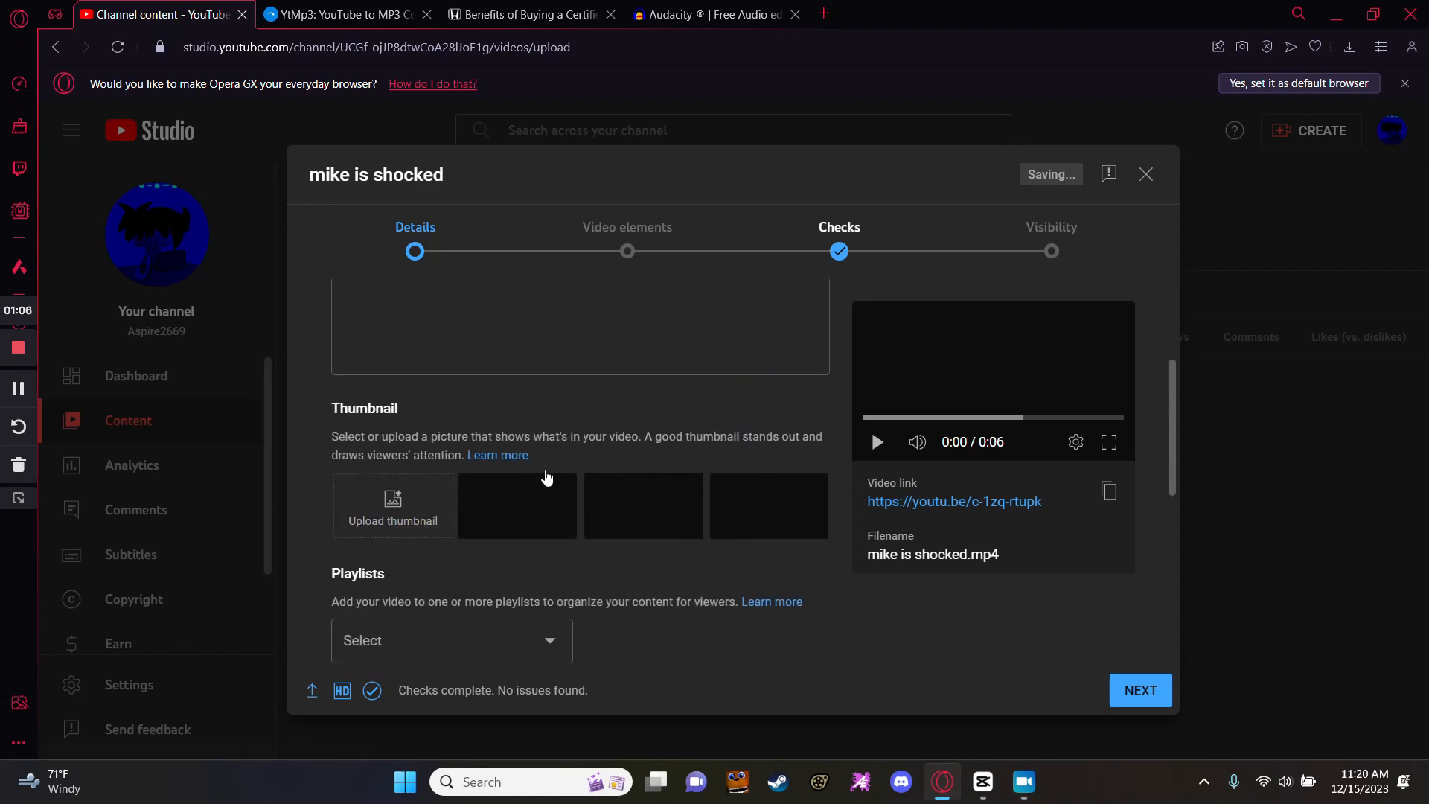
{"action": "scroll", "coordinate": [439, 527], "scroll_direction": "down", "scroll_amount": 2}
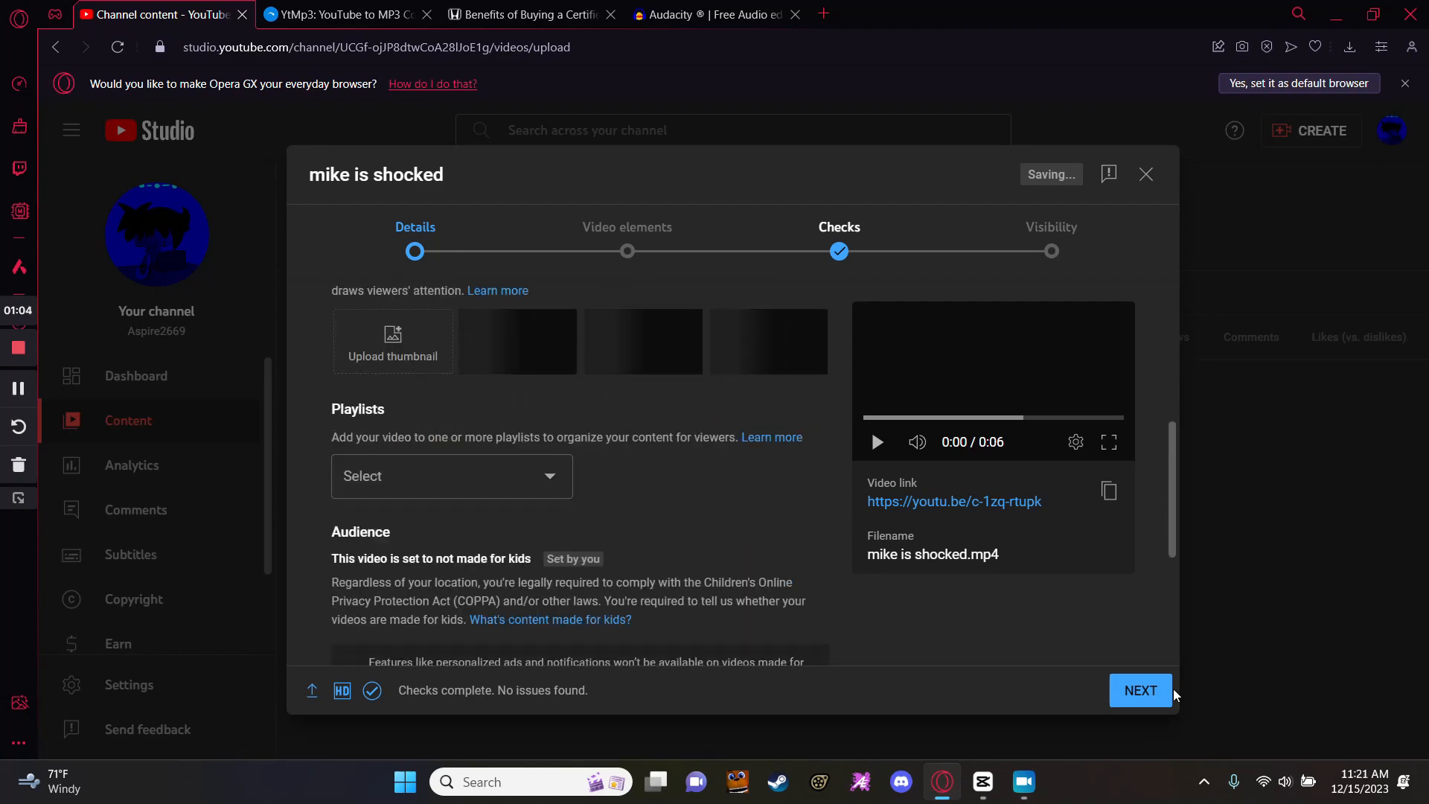
Advance past the video elements and checks stages and set the video's visibility to Public.
{"action": "left_click", "coordinate": [1153, 693]}
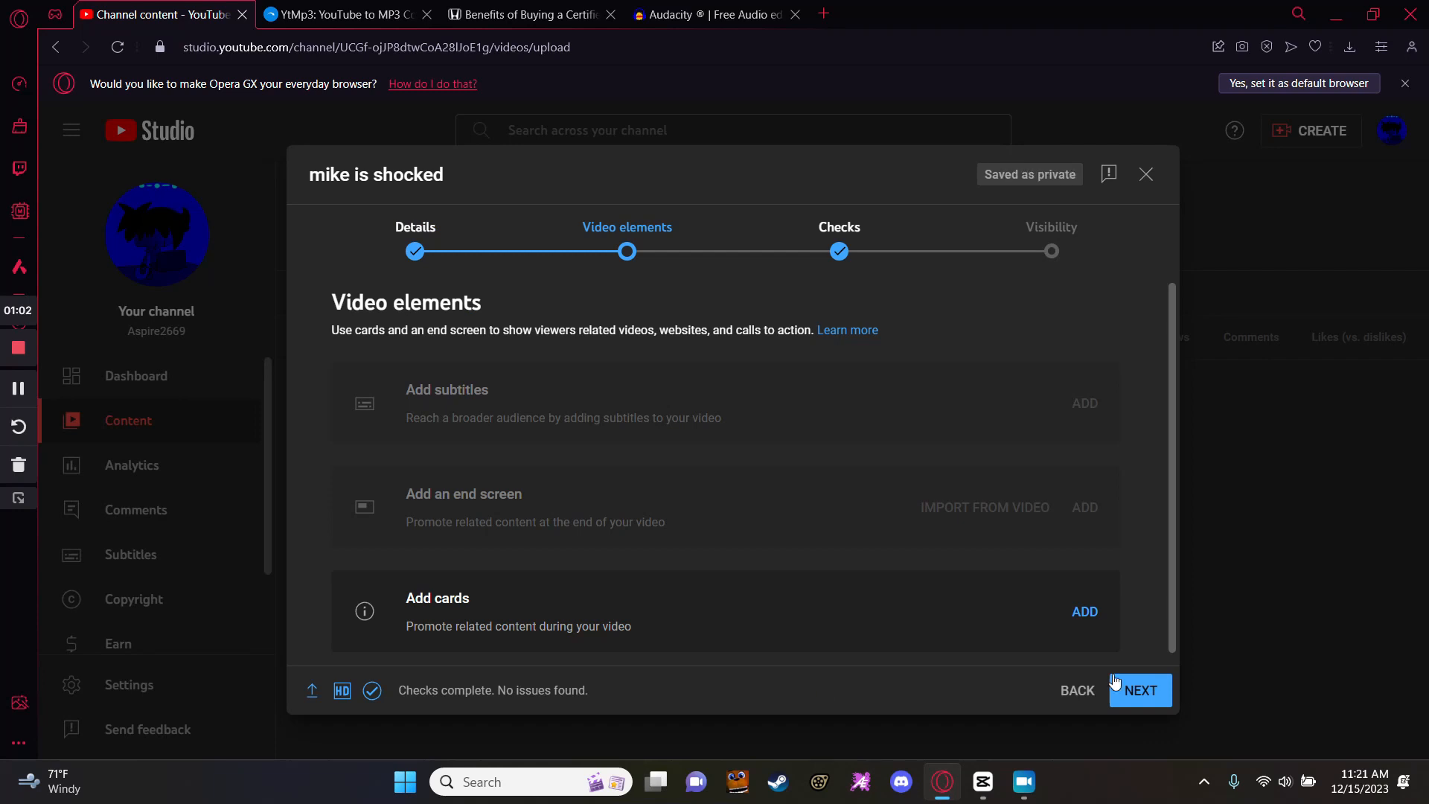
{"action": "left_click", "coordinate": [1140, 691]}
{"action": "left_click", "coordinate": [1139, 691]}
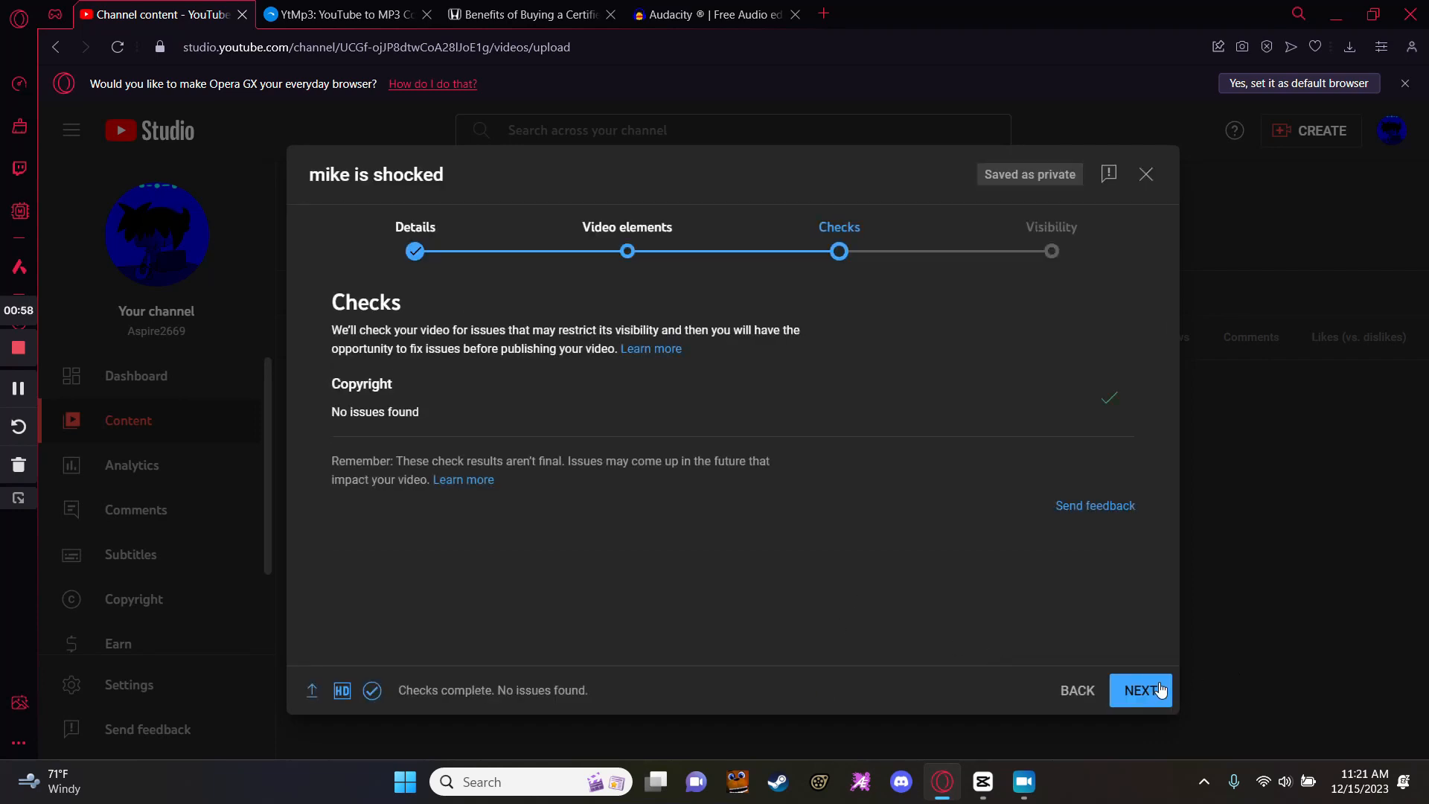
{"action": "left_click", "coordinate": [1160, 690]}
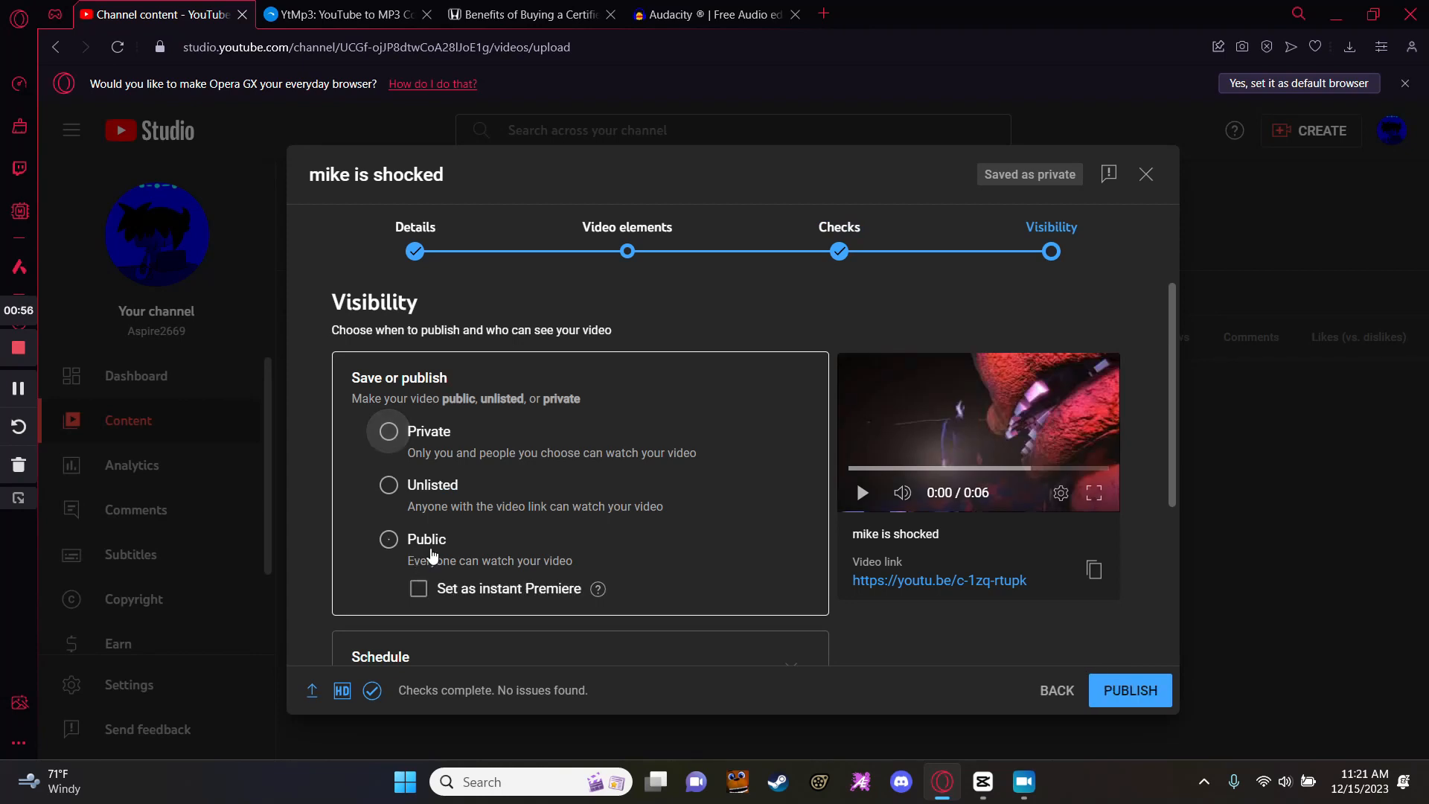
{"action": "left_click", "coordinate": [432, 557]}
Return to the video's details and select the third auto-generated thumbnail, showing the man in the purple shirt.
{"action": "left_click", "coordinate": [628, 231]}
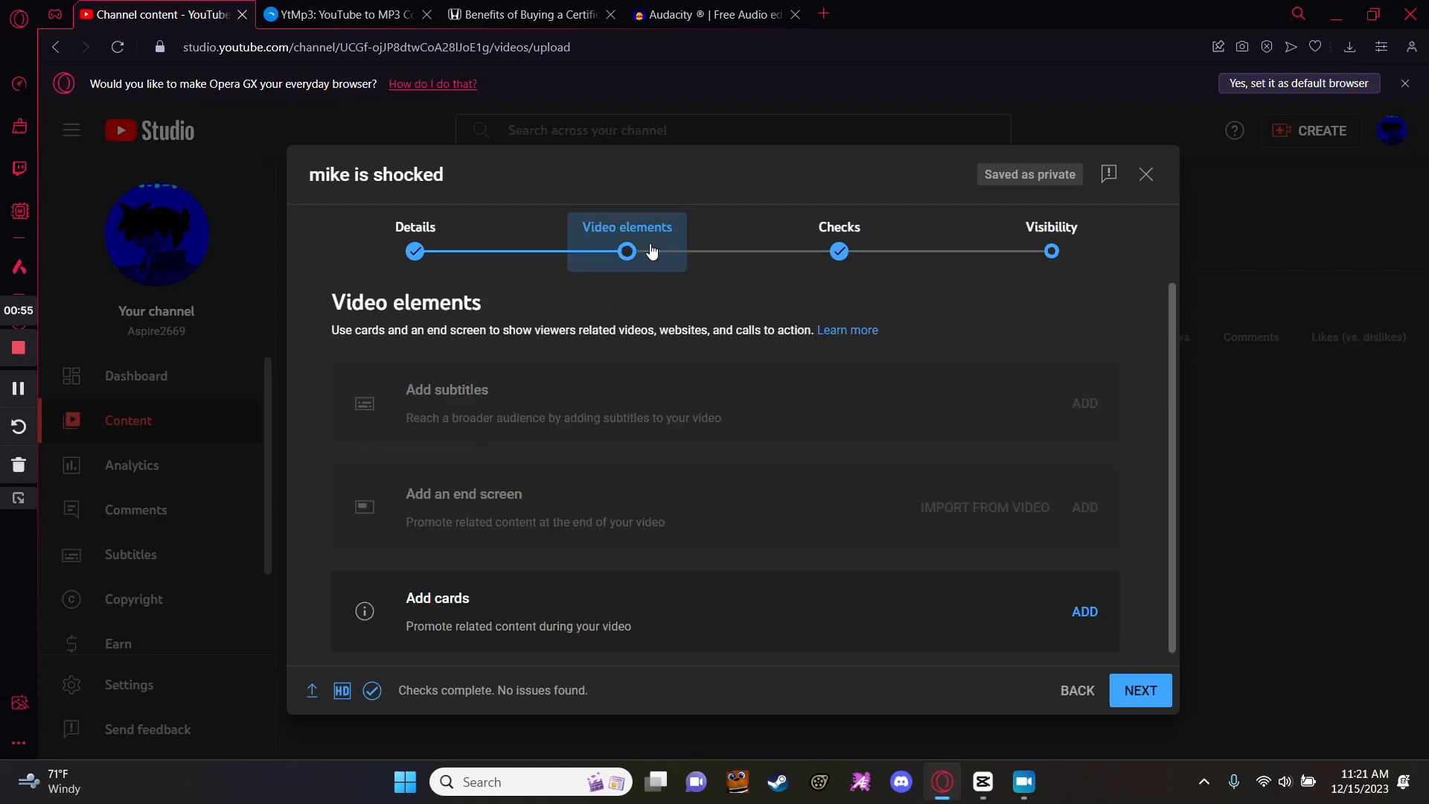
{"action": "left_click", "coordinate": [415, 228]}
{"action": "scroll", "coordinate": [606, 413], "scroll_direction": "down", "scroll_amount": 3}
{"action": "left_click", "coordinate": [815, 534]}
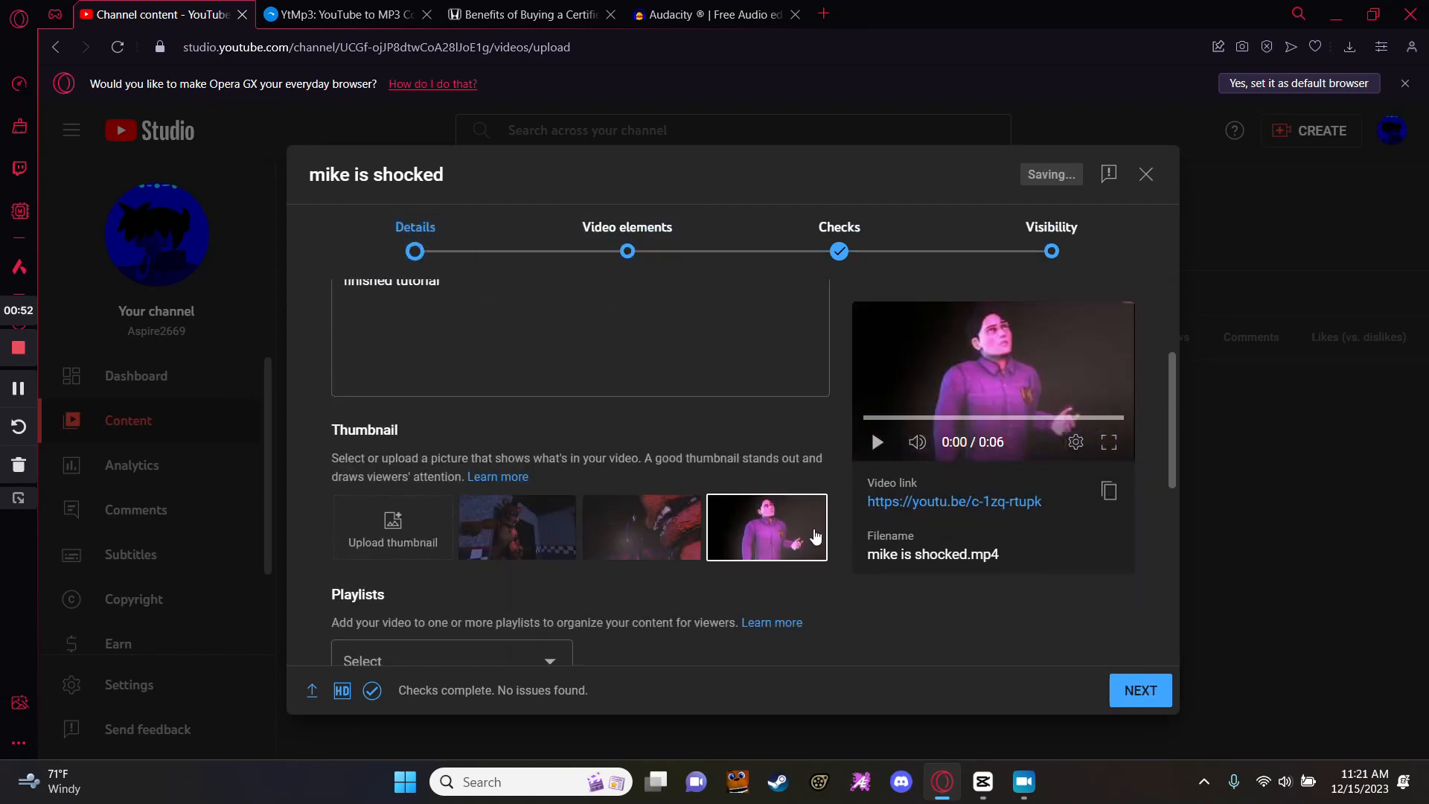
Go through the remaining upload stages, publish the video and dismiss the share window.
{"action": "left_click", "coordinate": [1139, 690]}
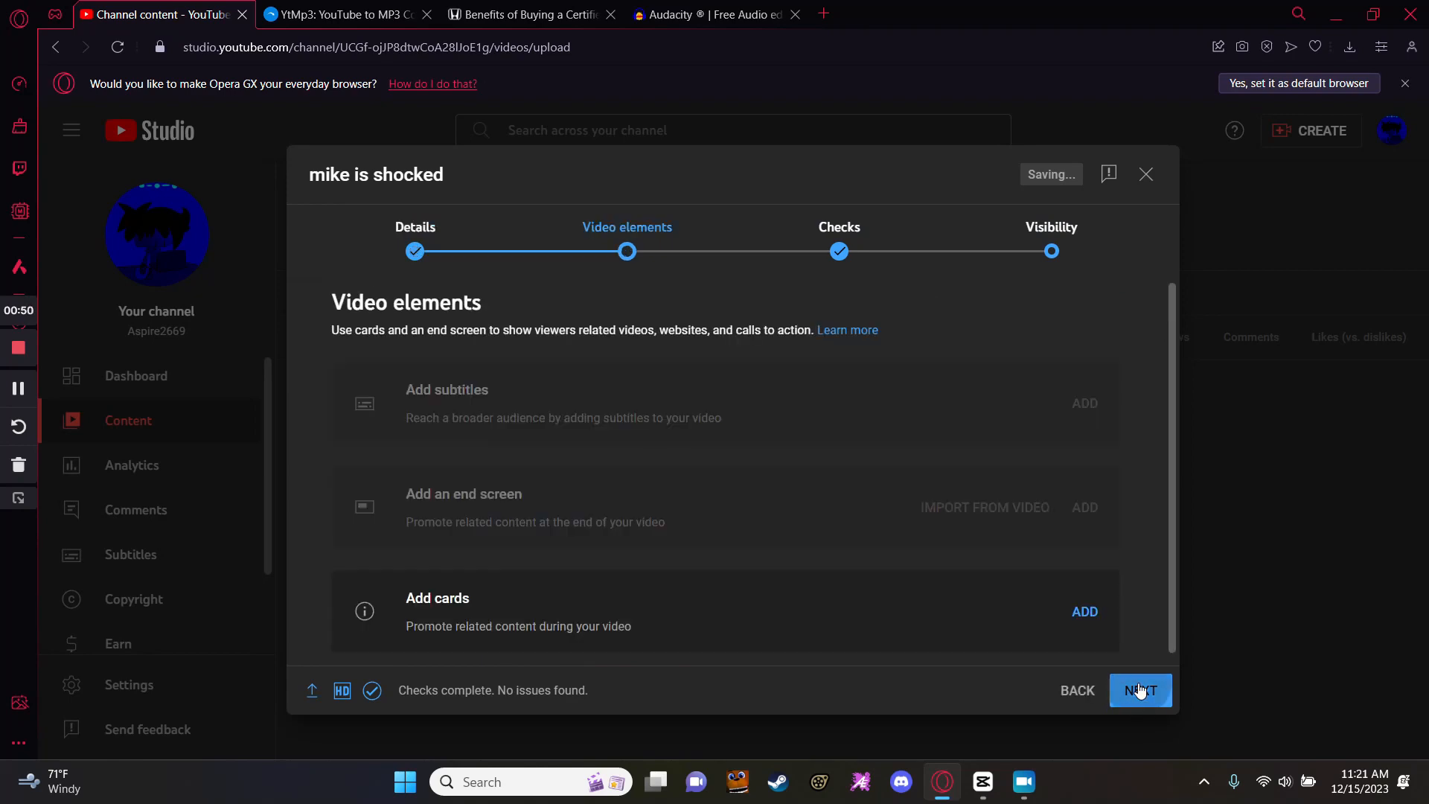
{"action": "left_click", "coordinate": [1139, 691]}
{"action": "left_click", "coordinate": [1137, 684]}
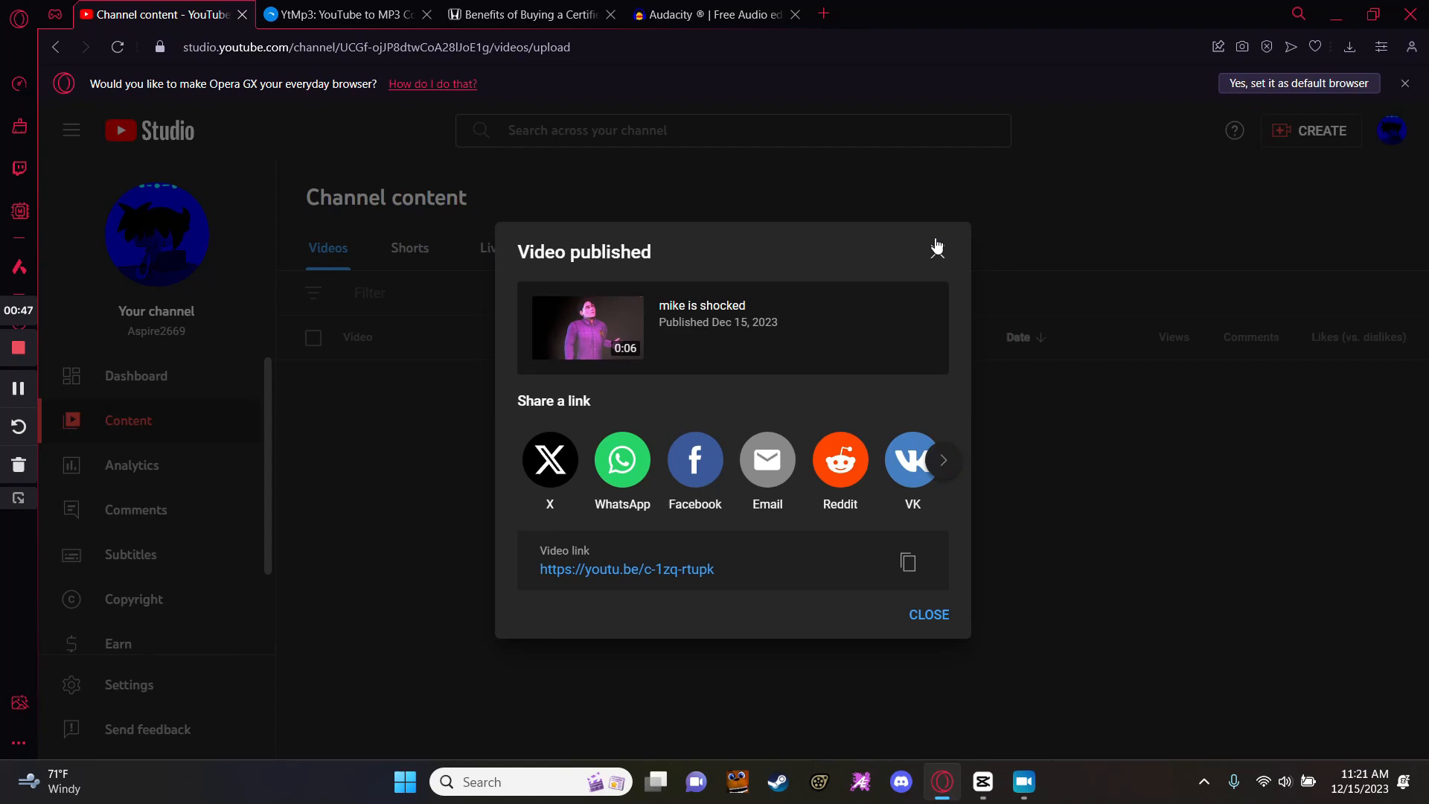
{"action": "left_click", "coordinate": [937, 248]}
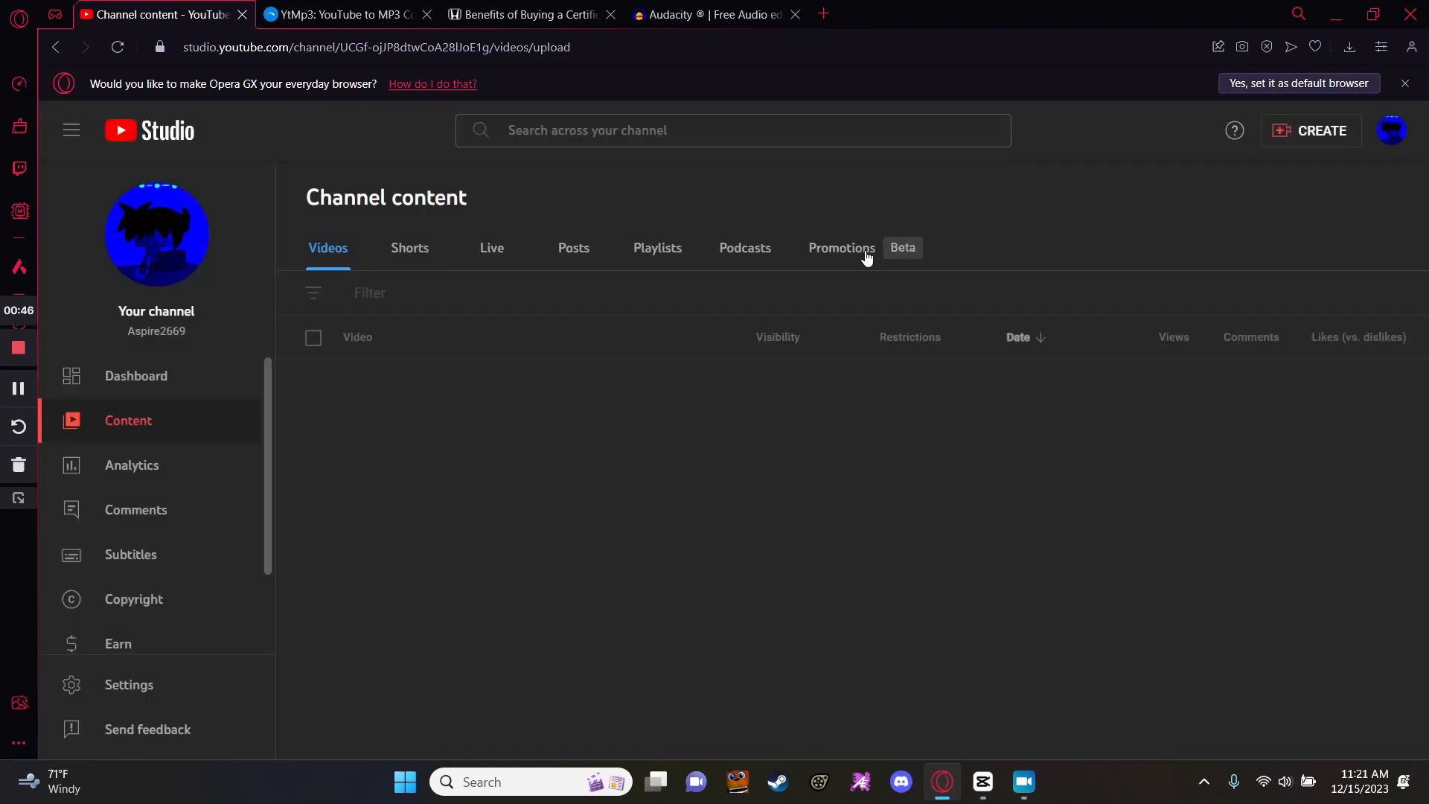